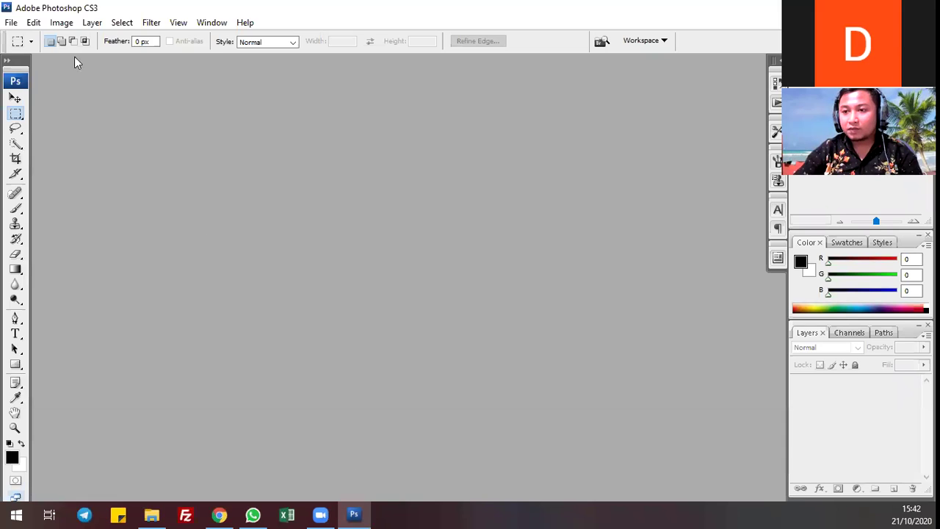
{"action": "left_click", "coordinate": [13, 23]}
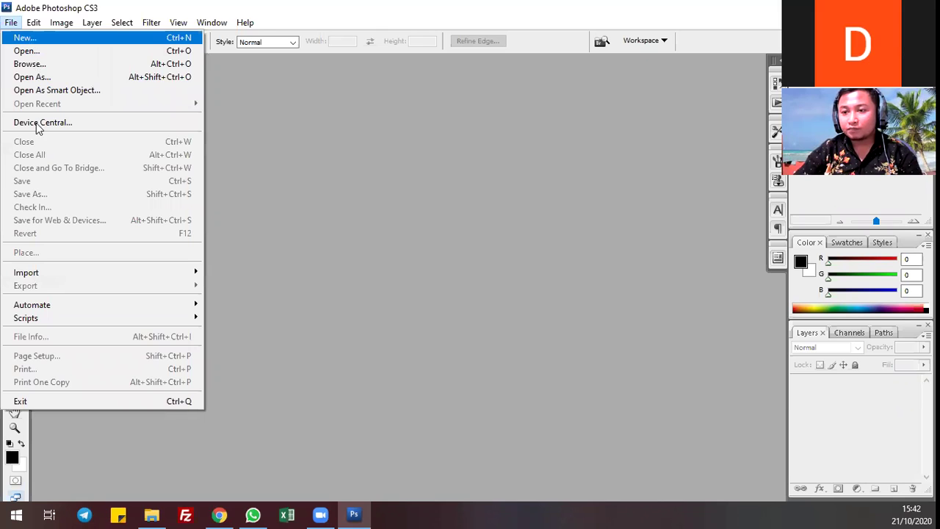
{"action": "key", "text": "Right"}
{"action": "left_click", "coordinate": [11, 25]}
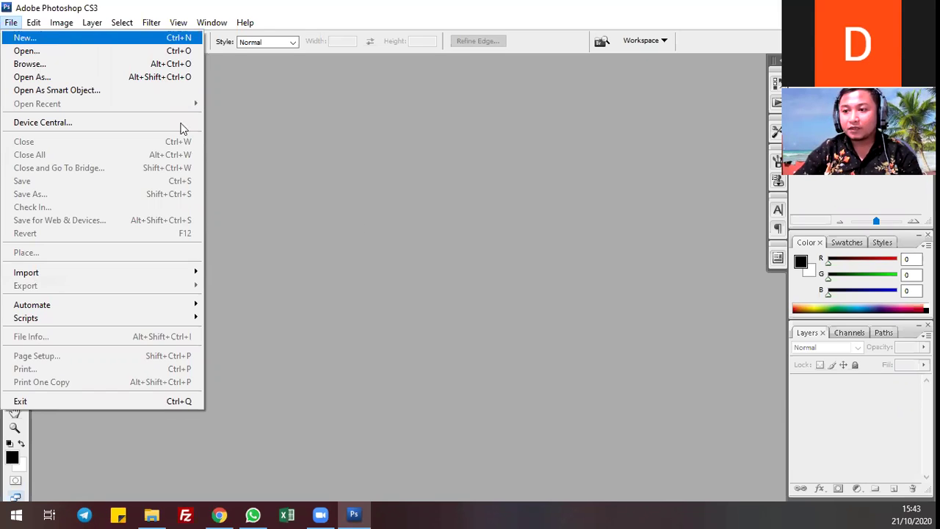
{"action": "key", "text": "Escape"}
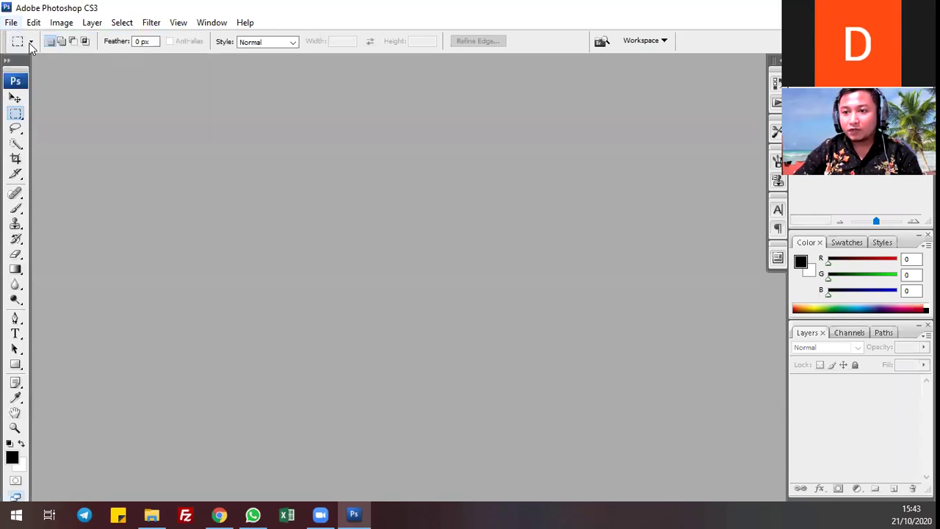
Start creating a new document and move its settings dialog to a clear part of the workspace.
{"action": "left_click", "coordinate": [12, 23]}
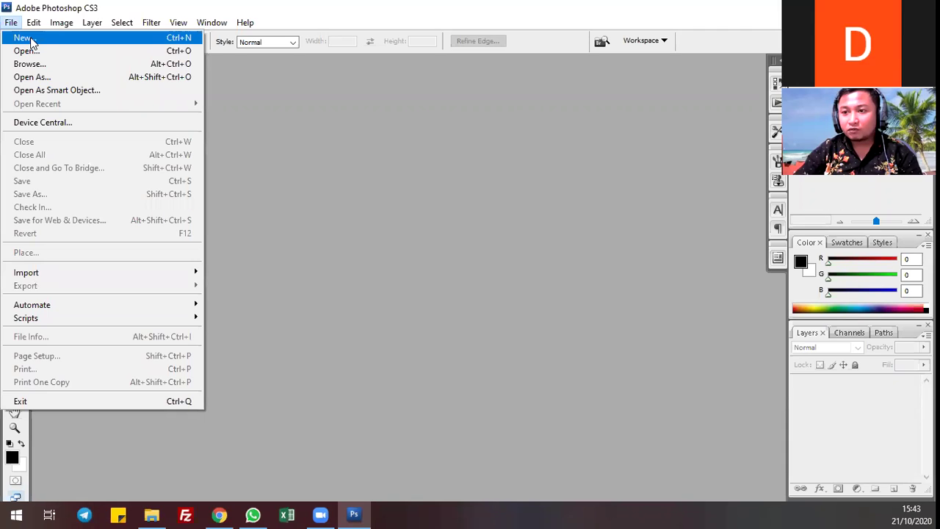
{"action": "left_click", "coordinate": [31, 38]}
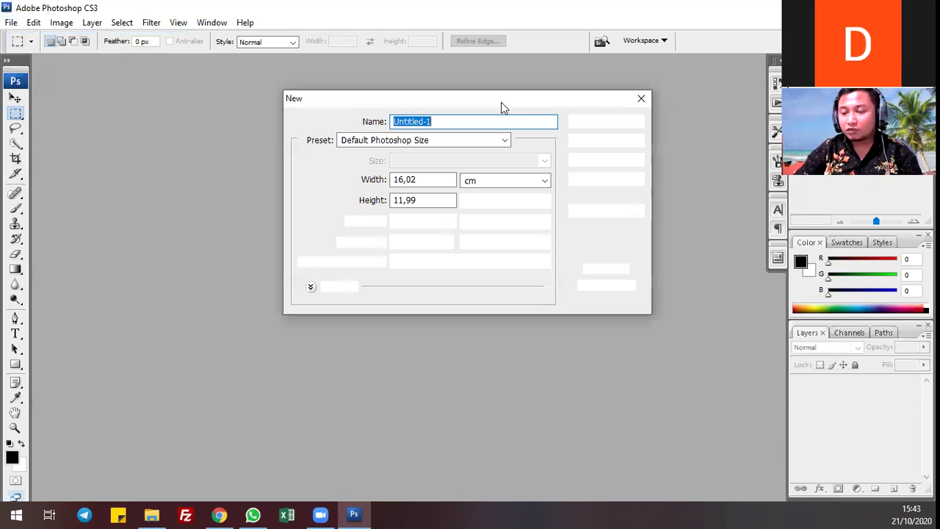
{"action": "left_click_drag", "start_coordinate": [502, 108], "coordinate": [262, 138]}
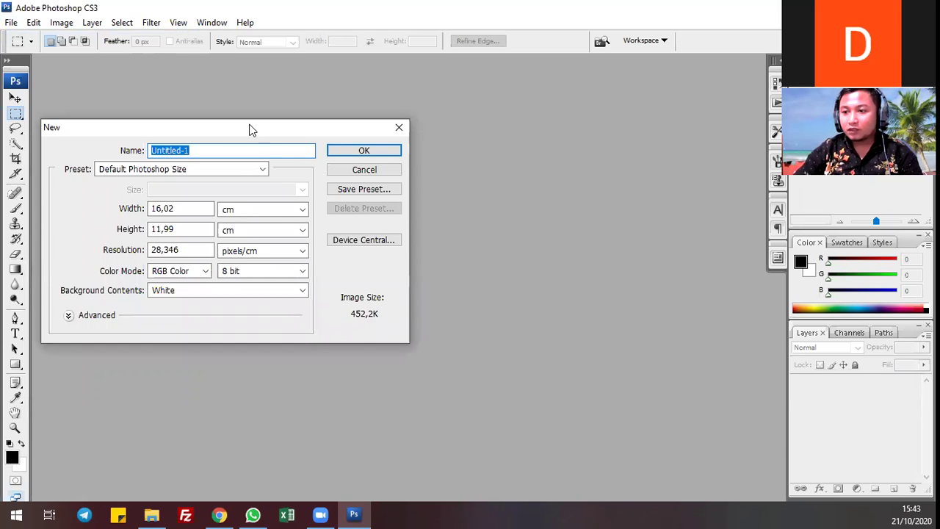
{"action": "left_click_drag", "start_coordinate": [250, 129], "coordinate": [250, 109]}
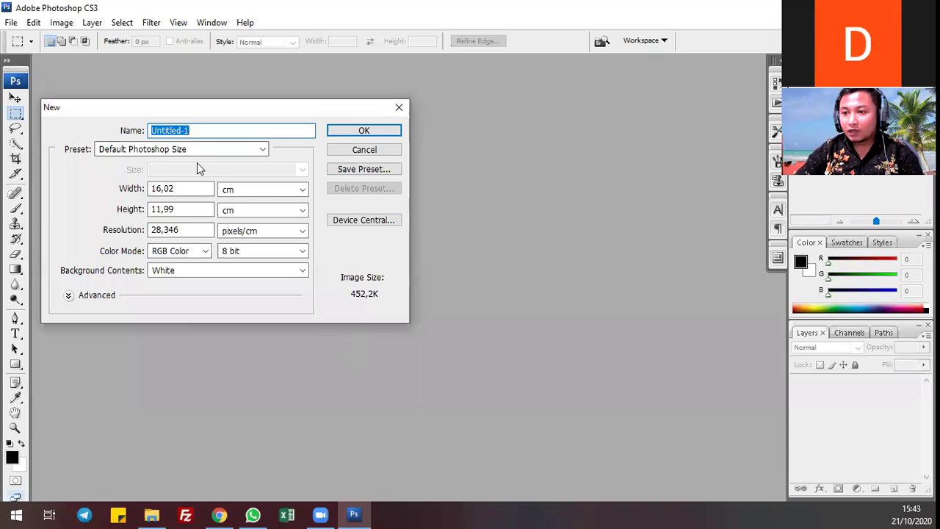
Review the available document presets, keeping Default Photoshop Size selected.
{"action": "left_click", "coordinate": [252, 154]}
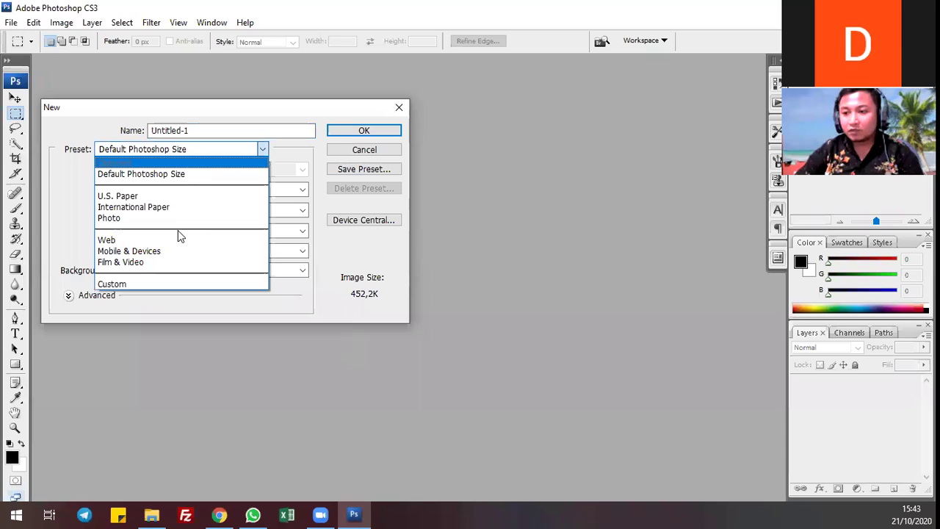
{"action": "left_click", "coordinate": [211, 180]}
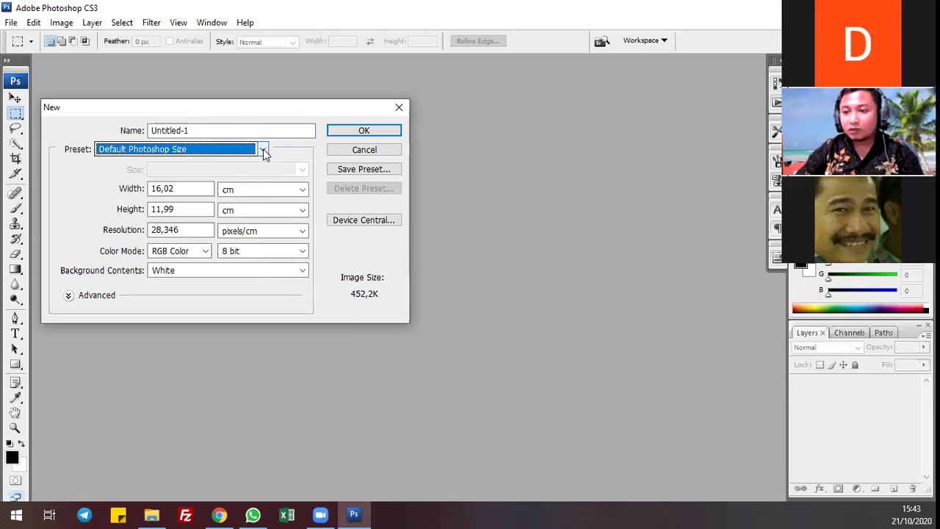
{"action": "left_click", "coordinate": [263, 150]}
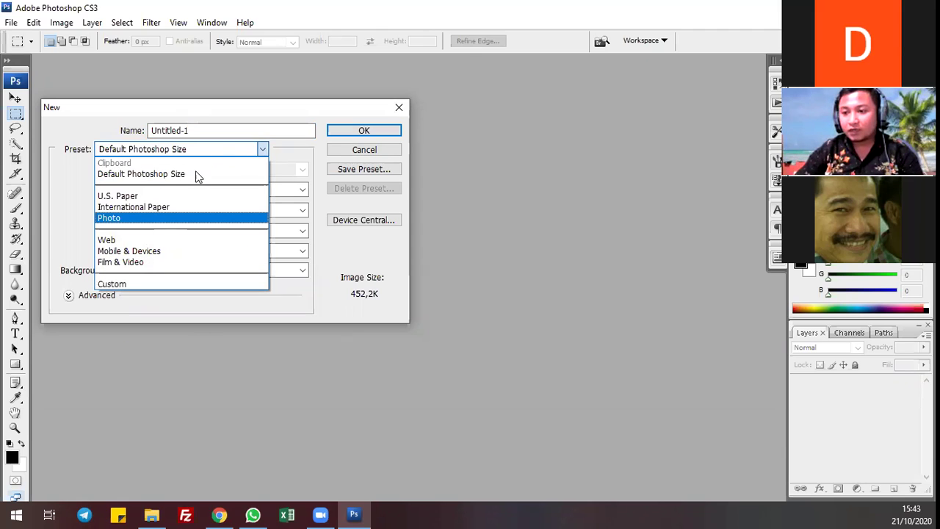
{"action": "left_click", "coordinate": [260, 175]}
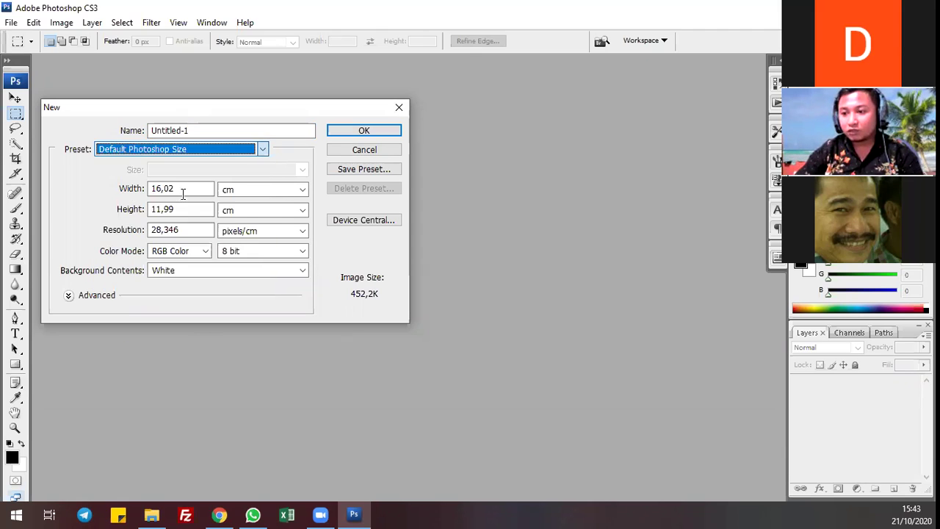
Choose the U.S. Paper preset for the new document and view its paper sizes, keeping Letter.
{"action": "key", "text": "alt+Down"}
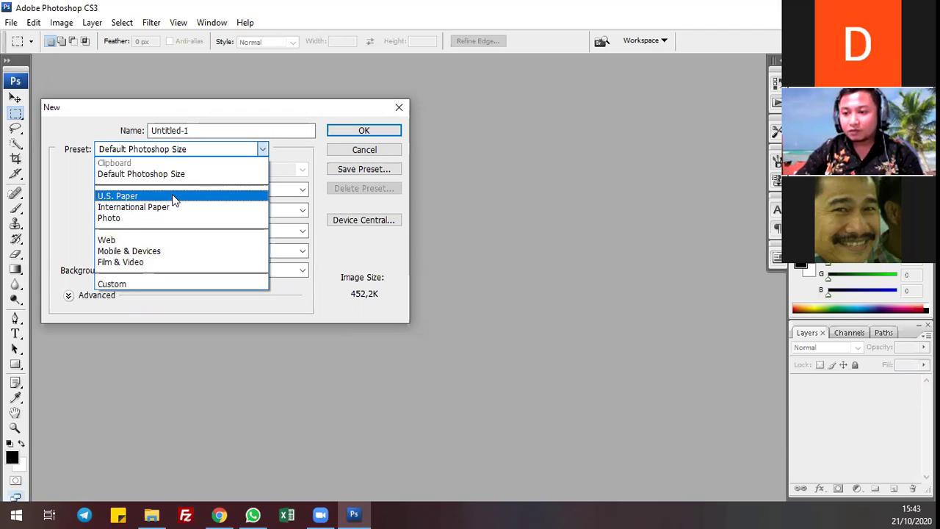
{"action": "left_click", "coordinate": [215, 197]}
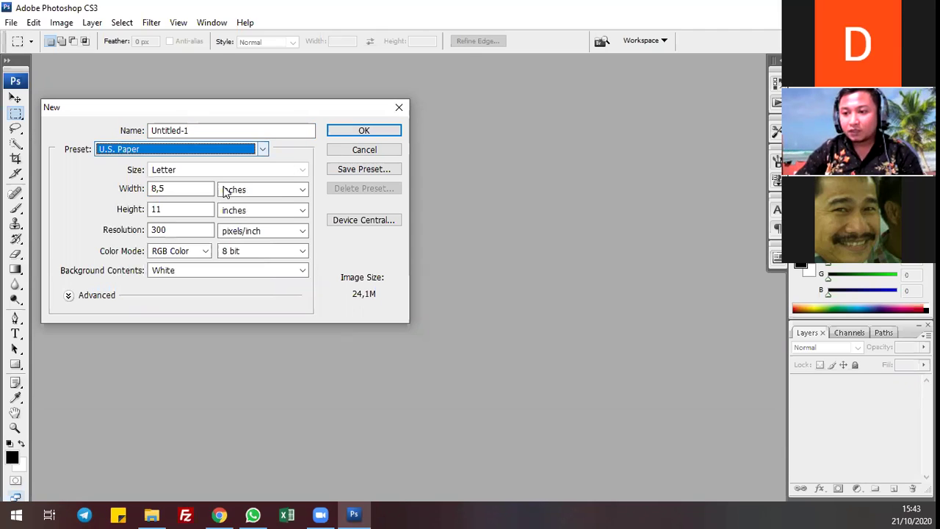
{"action": "left_click", "coordinate": [302, 169]}
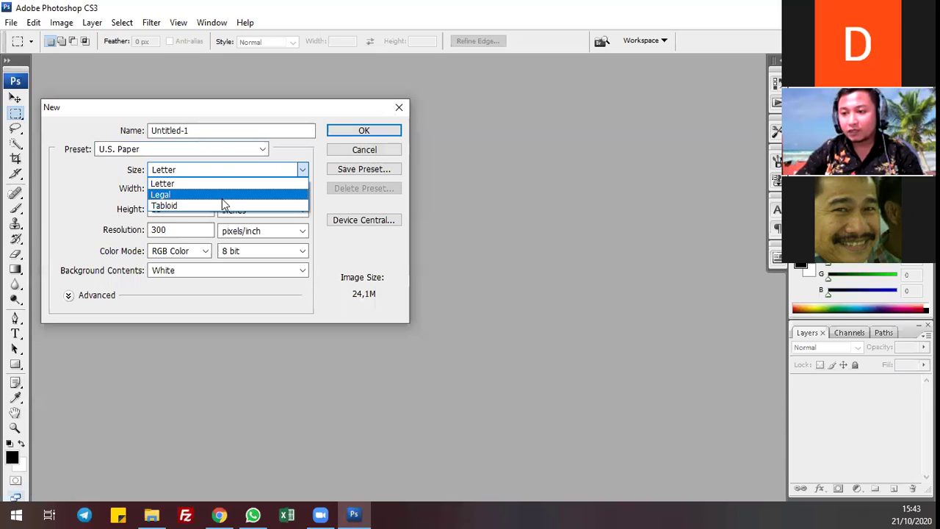
{"action": "left_click", "coordinate": [270, 62]}
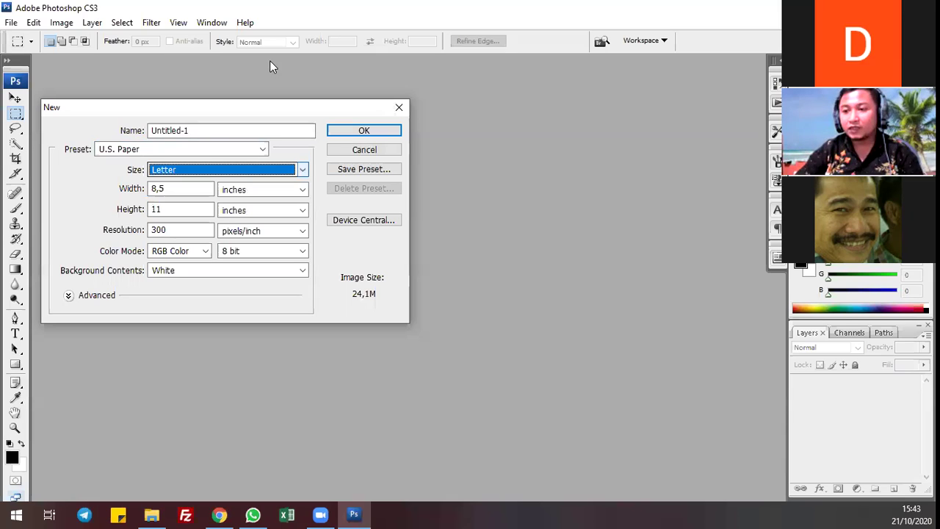
Choose the International Paper preset for the new document and view its paper sizes, keeping A6.
{"action": "left_click", "coordinate": [260, 151]}
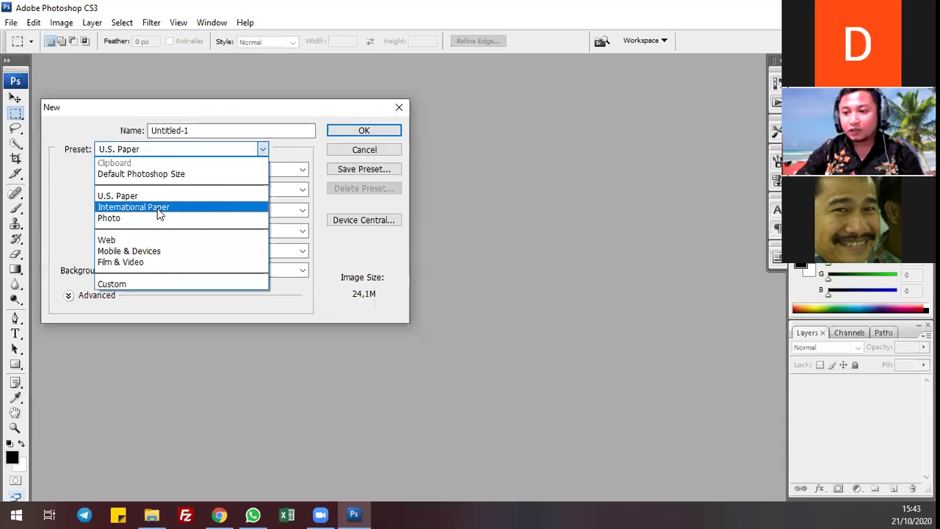
{"action": "key", "text": "Return"}
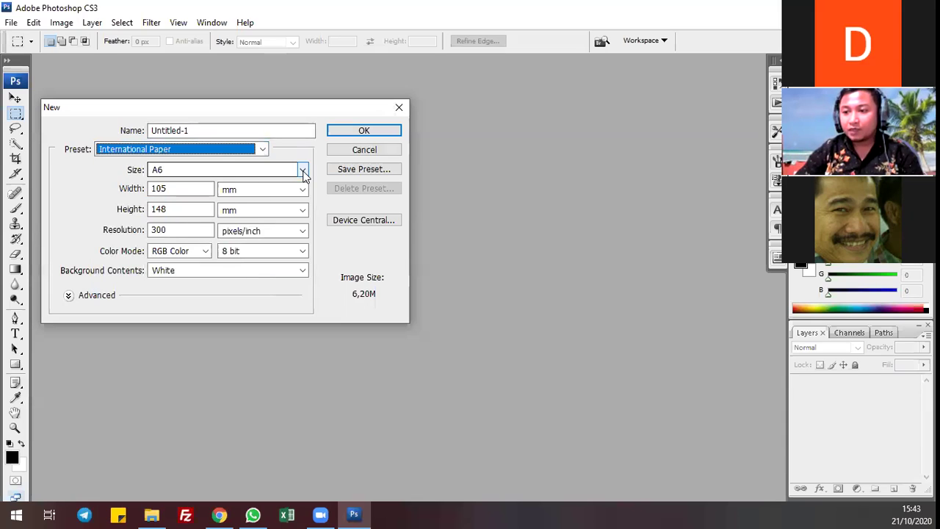
{"action": "left_click", "coordinate": [303, 171]}
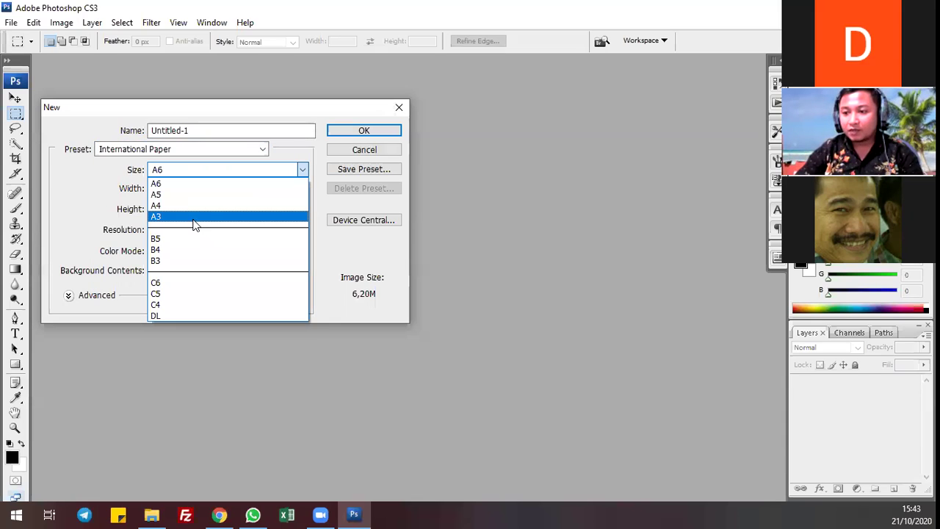
{"action": "left_click", "coordinate": [263, 146]}
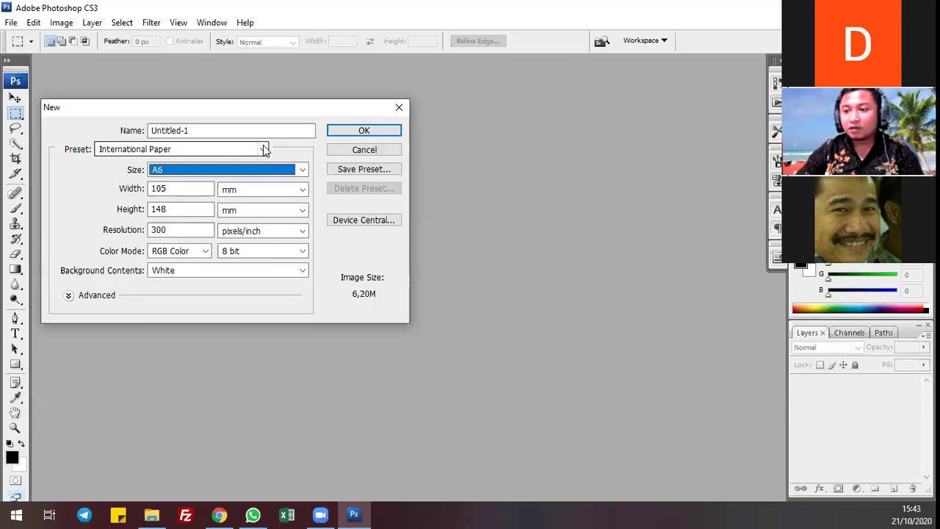
Review the preset choices again and switch the new document to the Custom preset.
{"action": "left_click", "coordinate": [180, 150]}
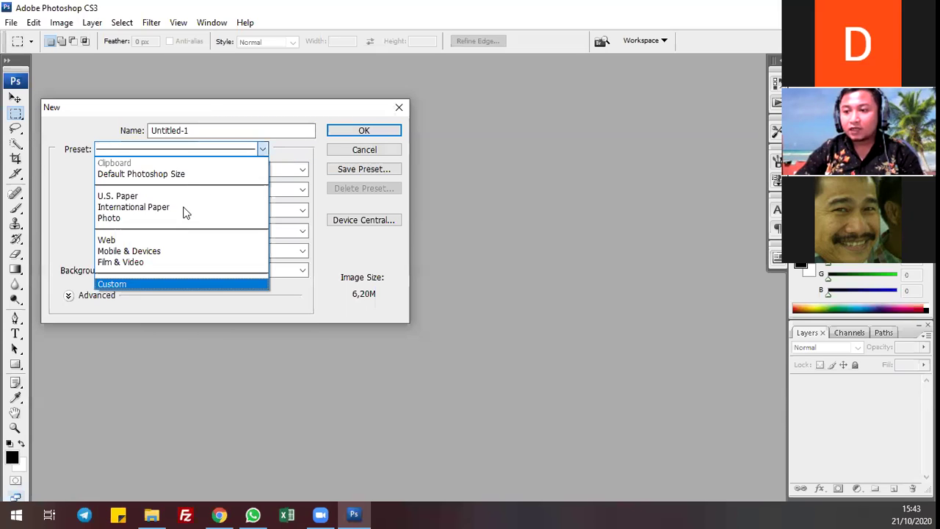
{"action": "left_click", "coordinate": [306, 158]}
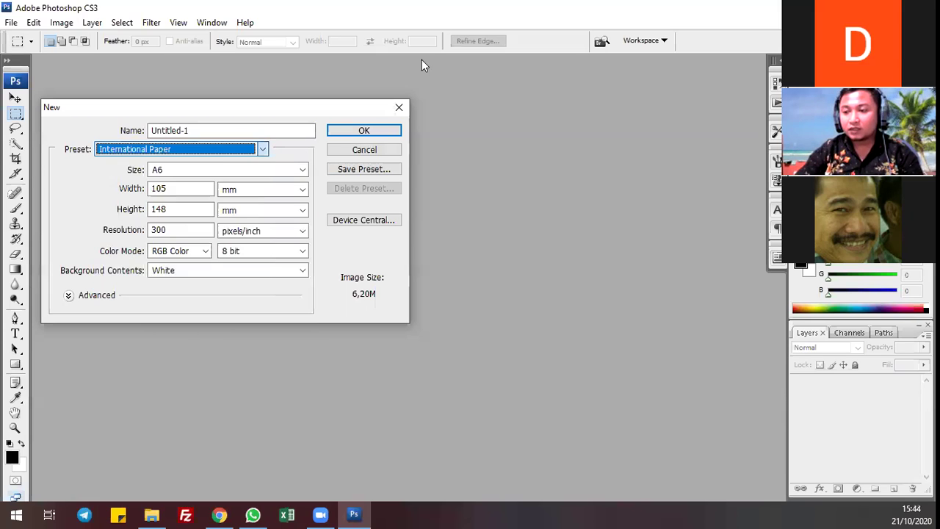
{"action": "left_click", "coordinate": [260, 150]}
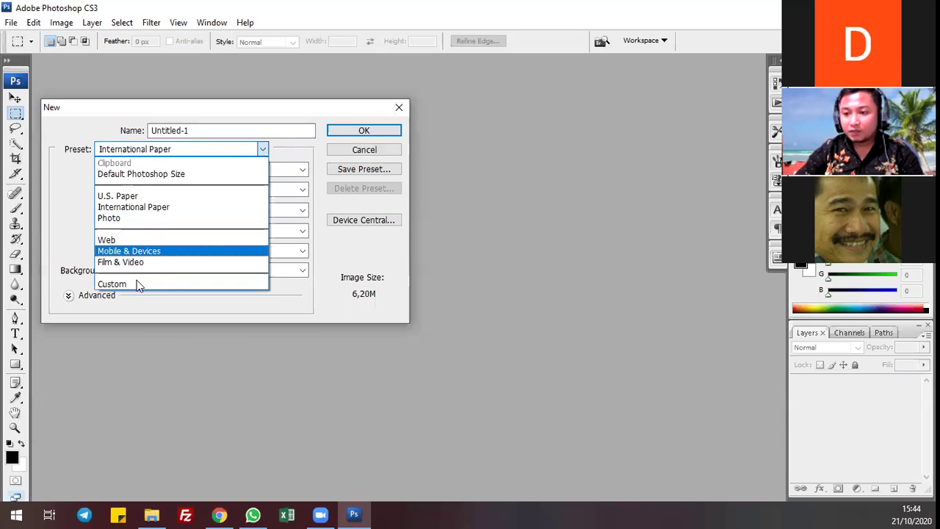
{"action": "left_click", "coordinate": [195, 284]}
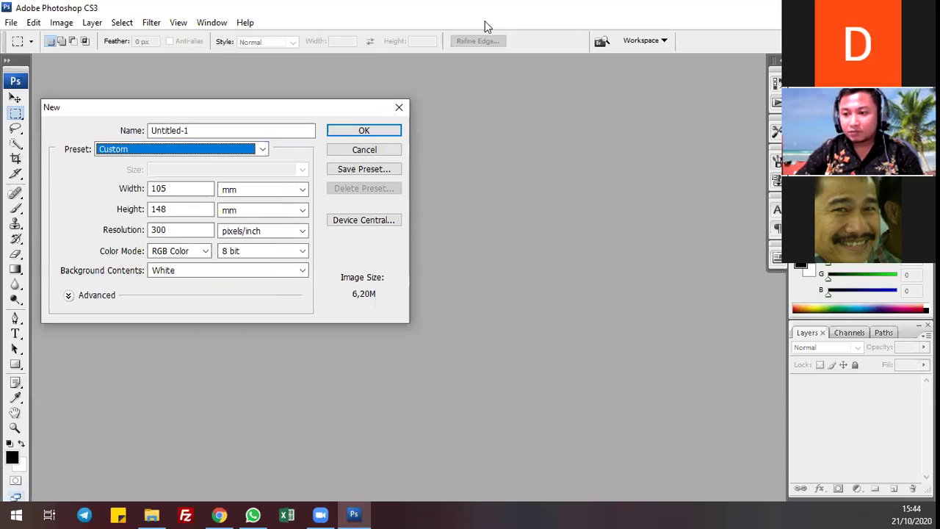
Try pixels as the unit for the document's width and height, and set it to cm.
{"action": "left_click", "coordinate": [303, 191]}
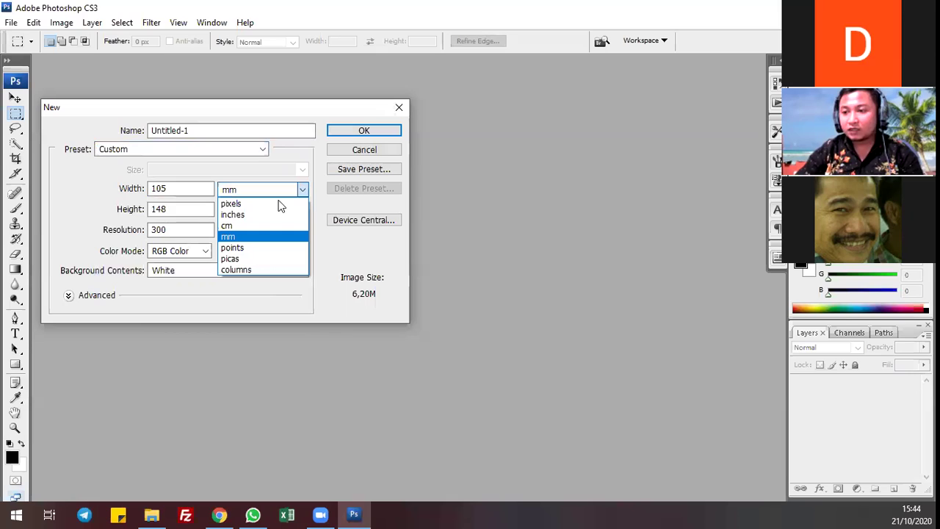
{"action": "left_click", "coordinate": [298, 189]}
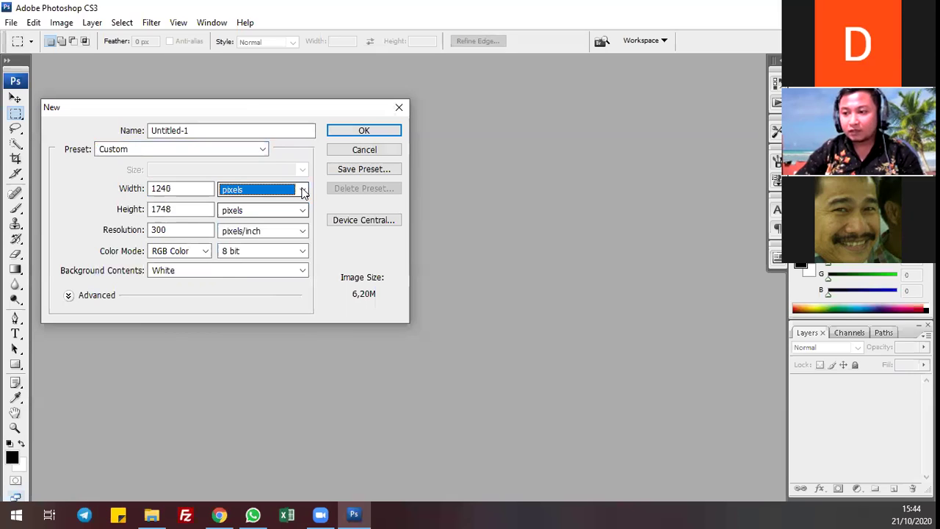
{"action": "left_click", "coordinate": [258, 189]}
{"action": "left_click", "coordinate": [258, 225]}
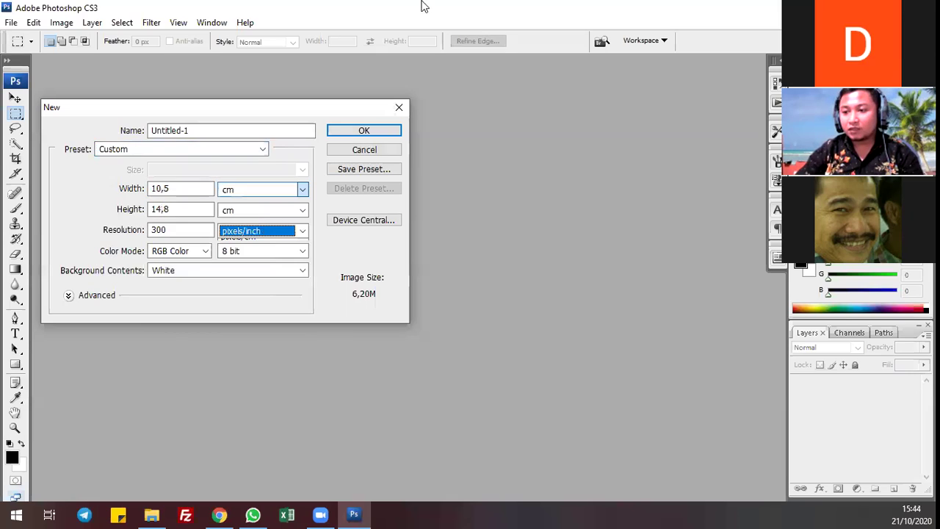
{"action": "key", "text": "alt+Down"}
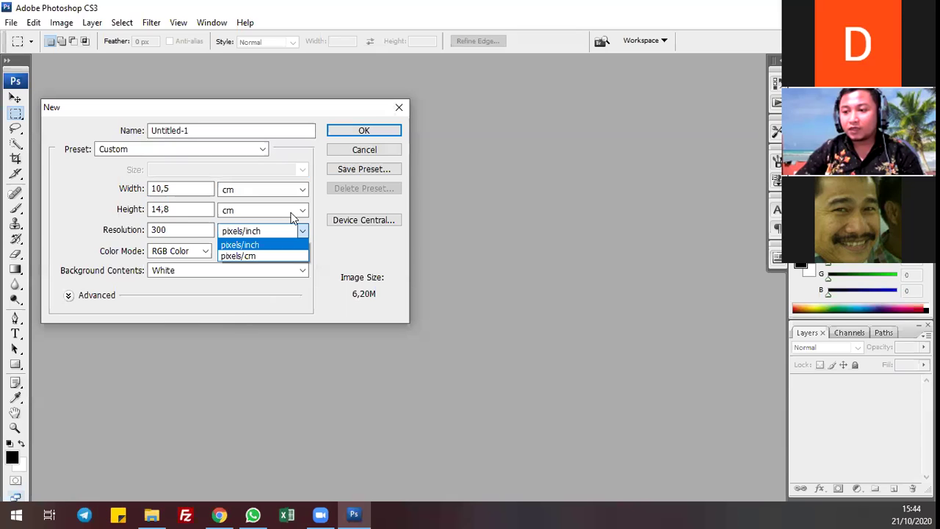
{"action": "left_click", "coordinate": [302, 190]}
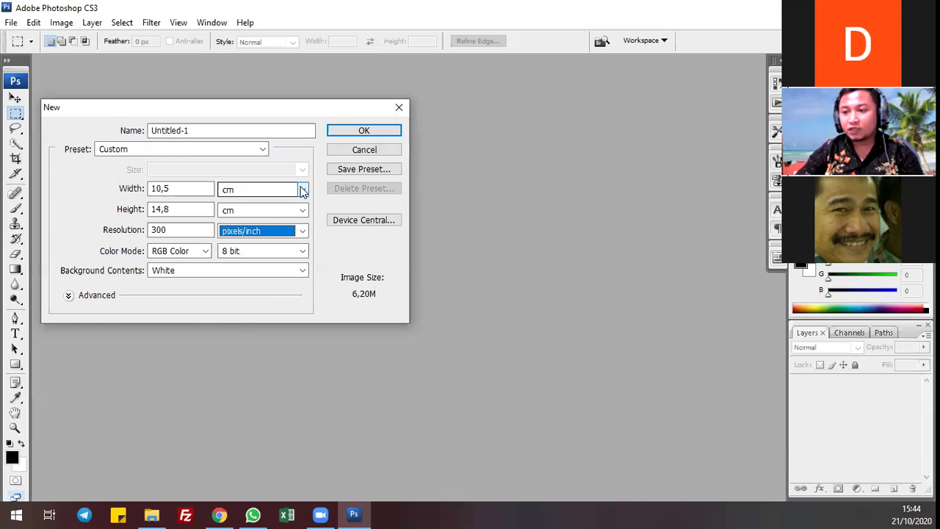
{"action": "left_click", "coordinate": [302, 189]}
{"action": "left_click", "coordinate": [303, 189]}
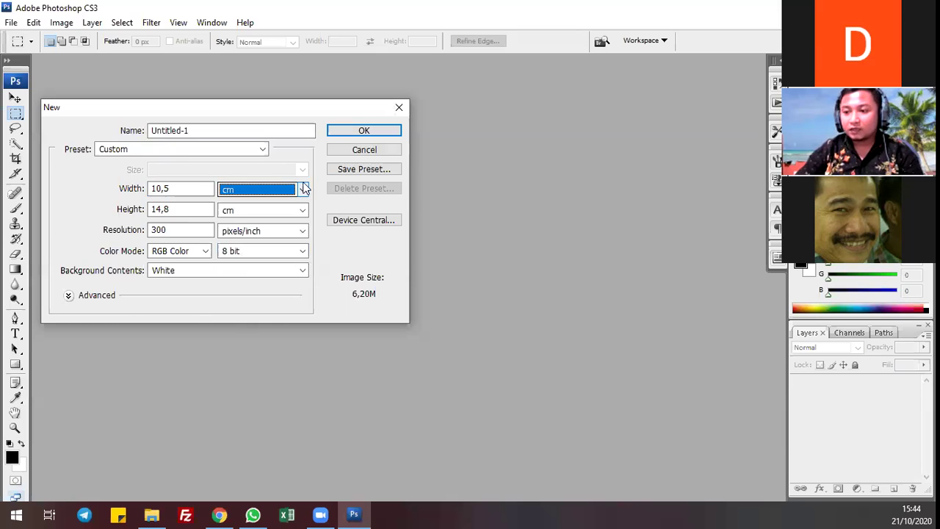
Set the new document's width to 10 cm and its height to 15 cm.
{"action": "left_click", "coordinate": [190, 188]}
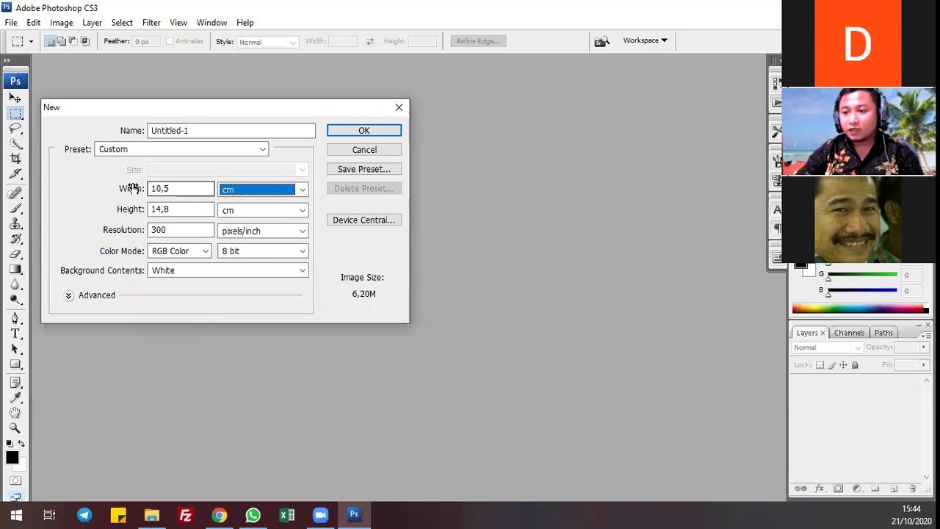
{"action": "key", "text": "shift+Tab"}
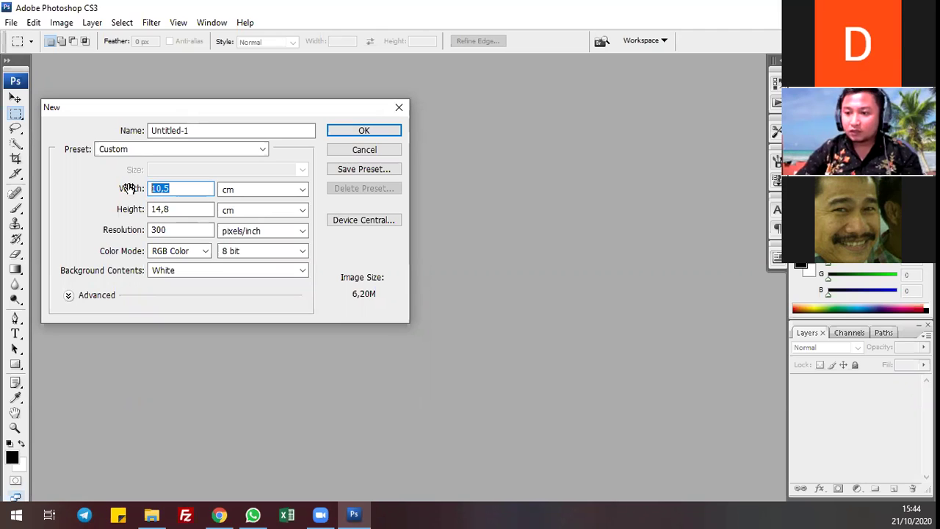
{"action": "type", "text": "10"}
{"action": "key", "text": "Tab"}
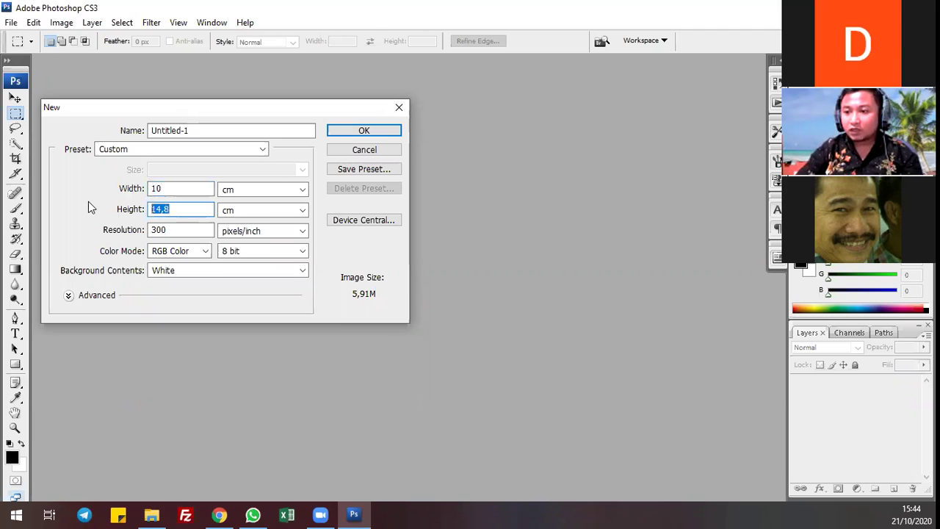
{"action": "type", "text": "15"}
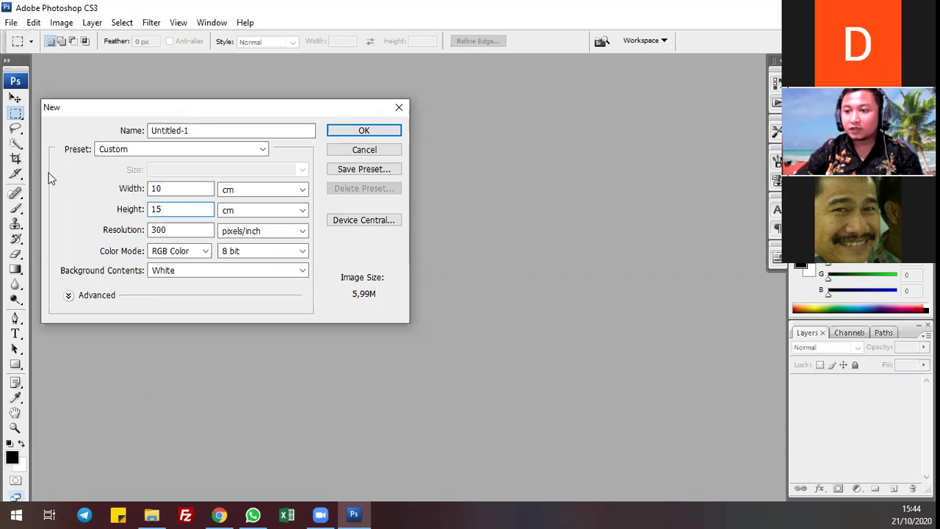
Review the resolution units and try resolutions of 500, 400 and 100 pixels/inch for the new document.
{"action": "double_click", "coordinate": [171, 230]}
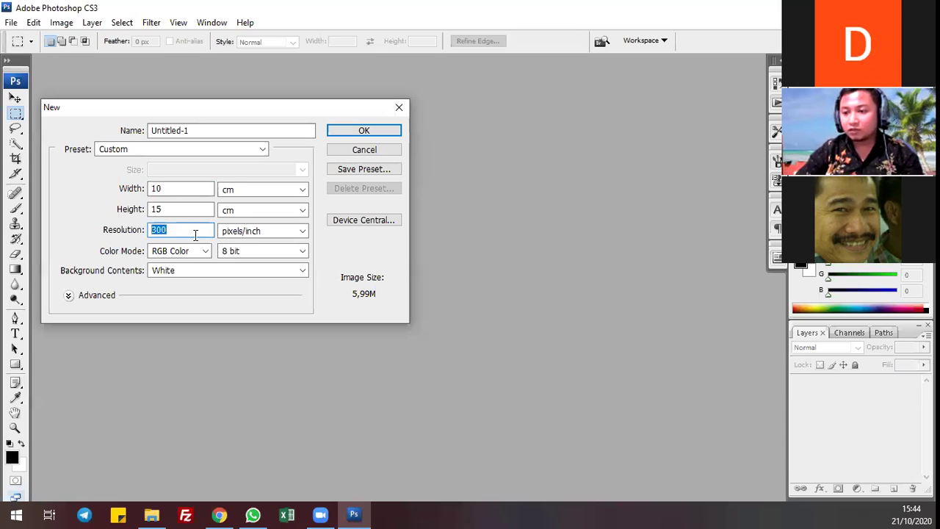
{"action": "left_click", "coordinate": [301, 232]}
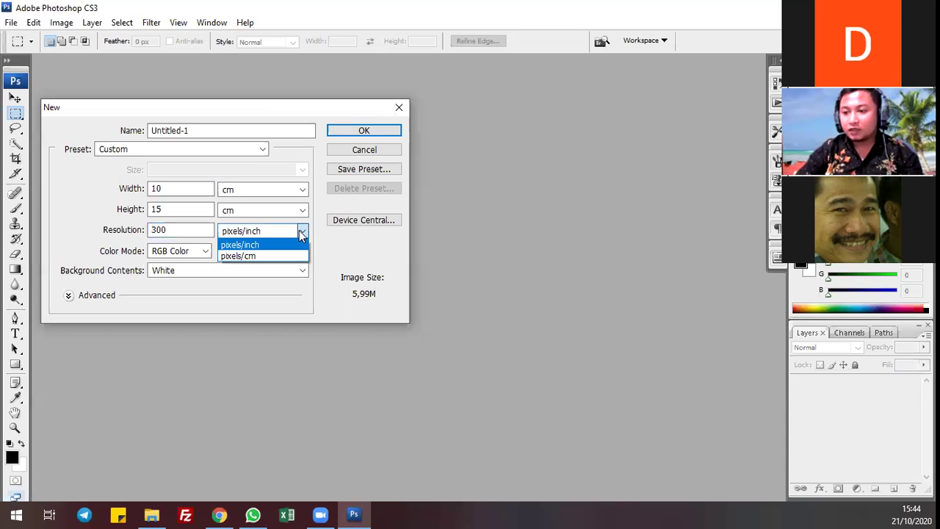
{"action": "left_click", "coordinate": [302, 232]}
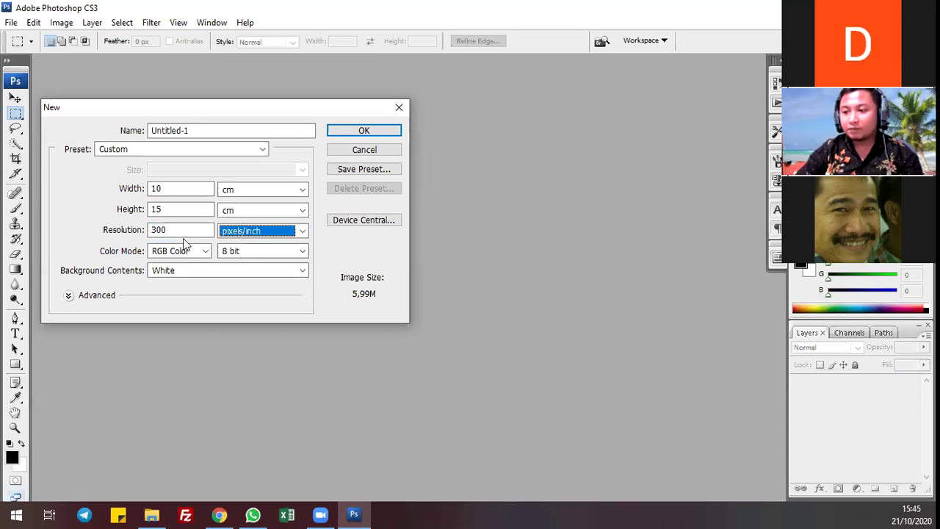
{"action": "key", "text": "shift+Tab"}
{"action": "type", "text": "500"}
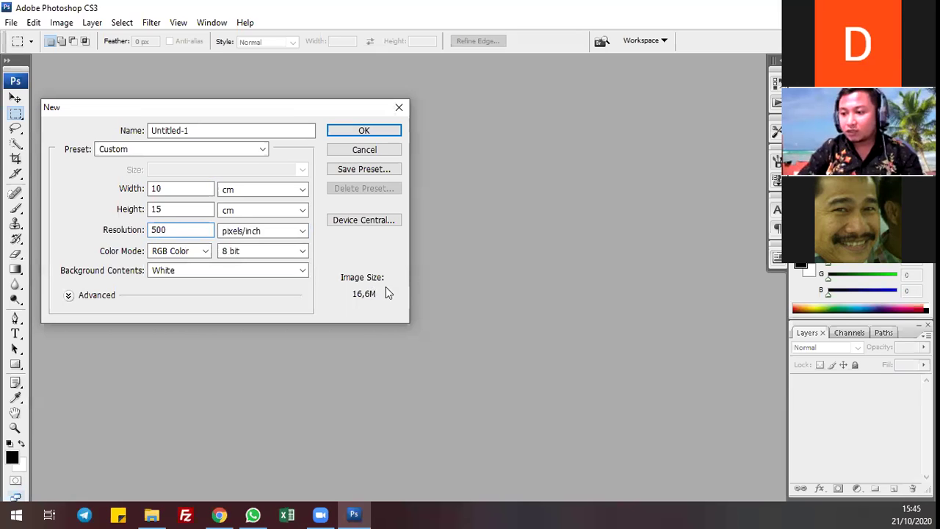
{"action": "key", "text": "ctrl+a"}
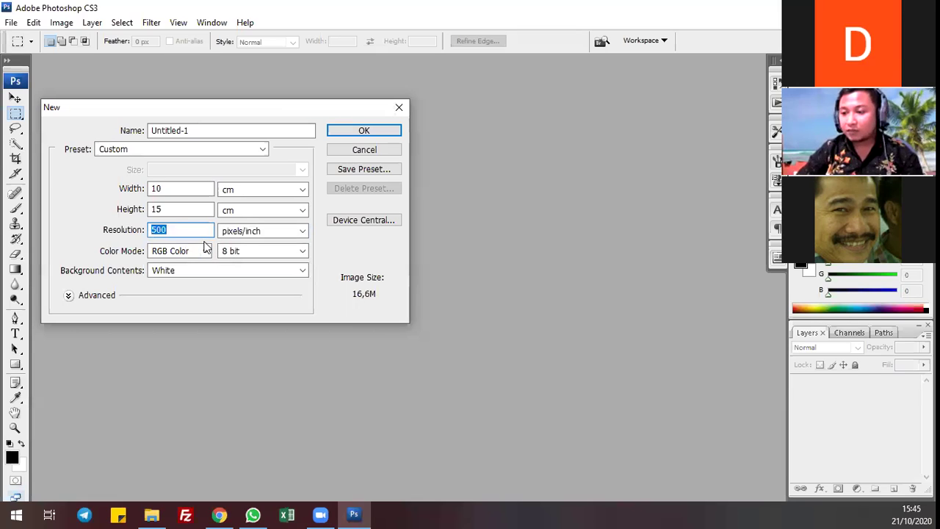
{"action": "type", "text": "400"}
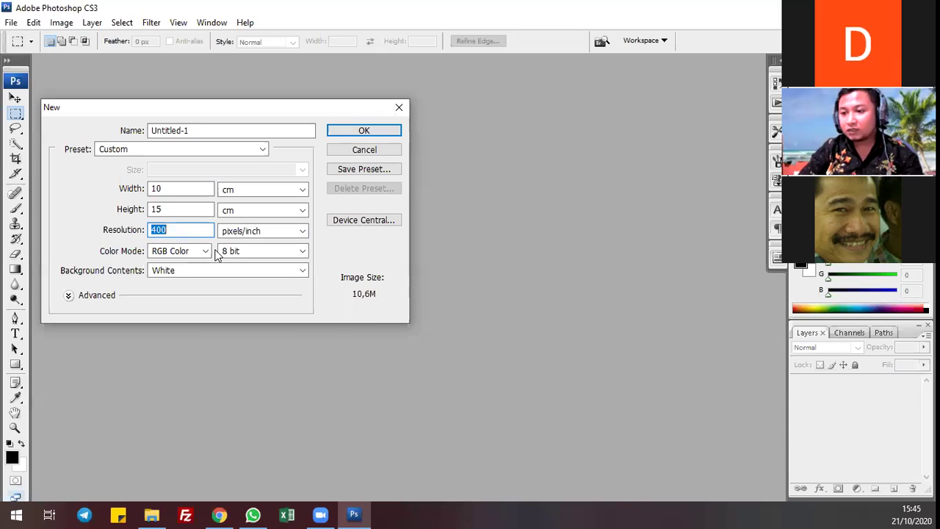
{"action": "type", "text": "1"}
{"action": "key", "text": "ctrl+a"}
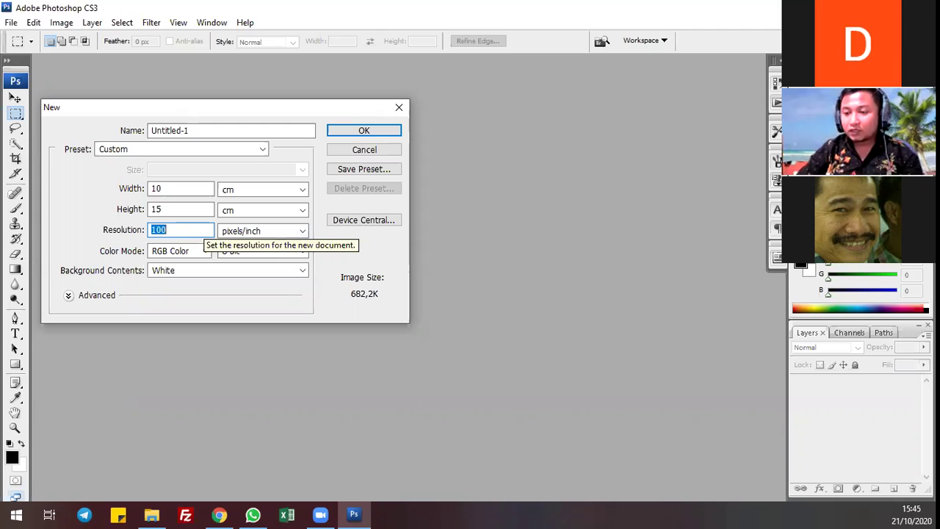
Try resolutions of 1 and 500 pixels/inch for the new document, and set it to 300.
{"action": "type", "text": "1"}
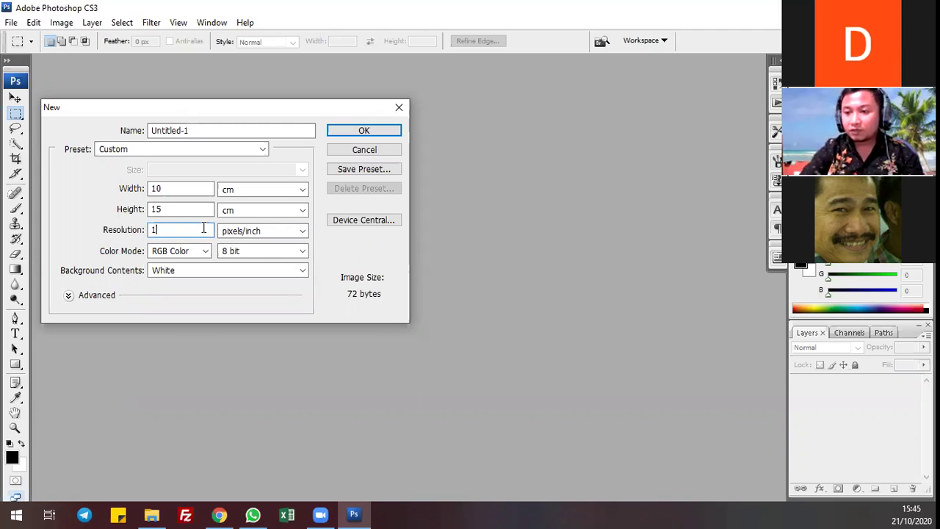
{"action": "key", "text": "BackSpace"}
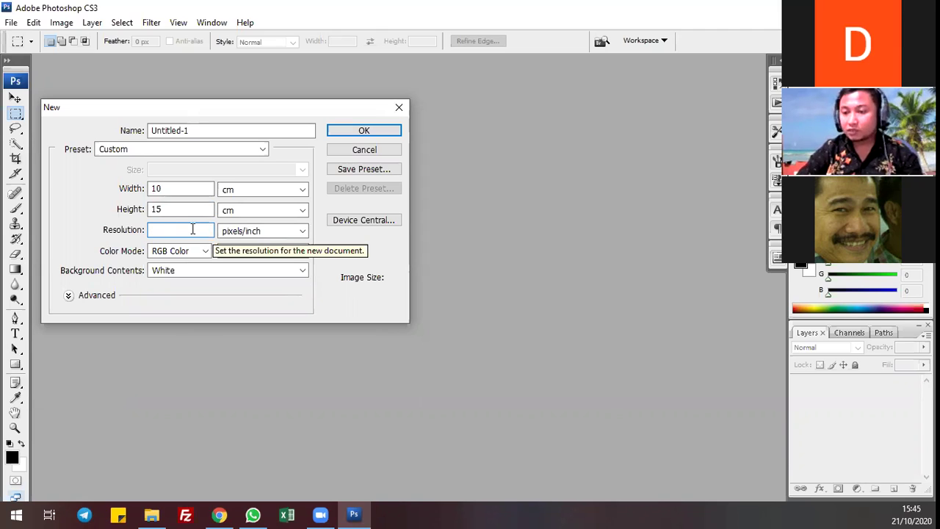
{"action": "type", "text": "500"}
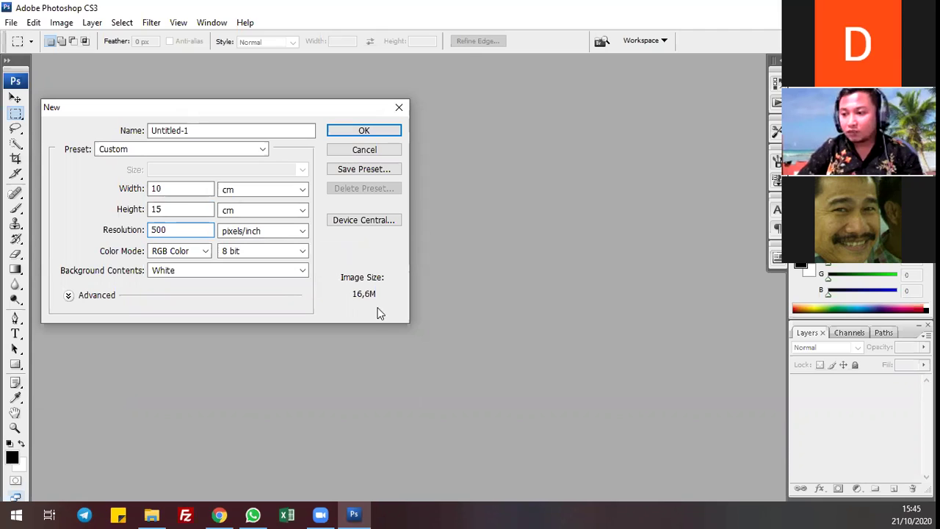
{"action": "key", "text": "ctrl+a"}
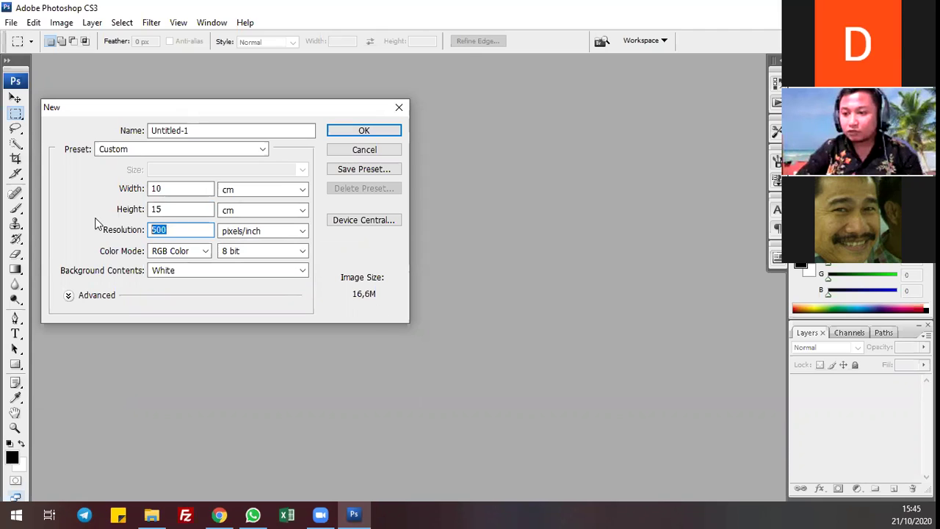
{"action": "type", "text": "300"}
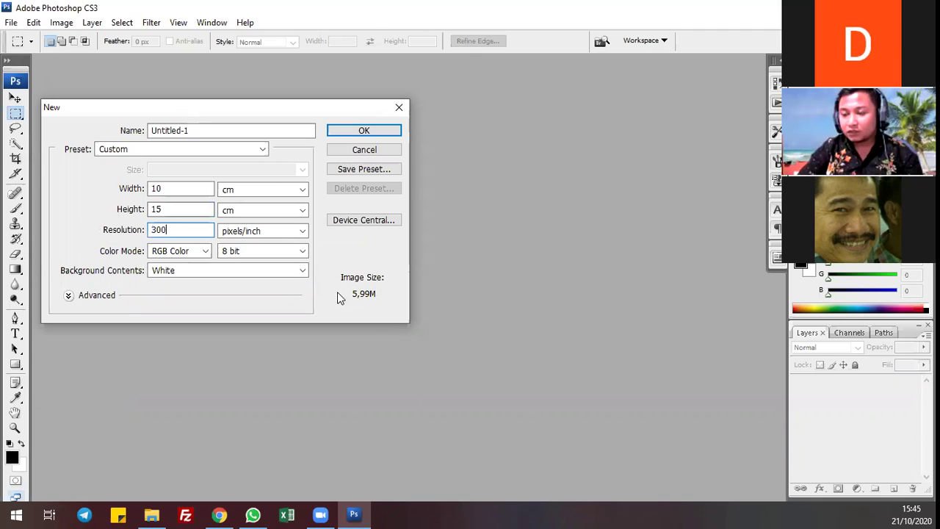
Switch the resolution unit to pixels/cm and set the new document's resolution to 100.
{"action": "left_click", "coordinate": [296, 232]}
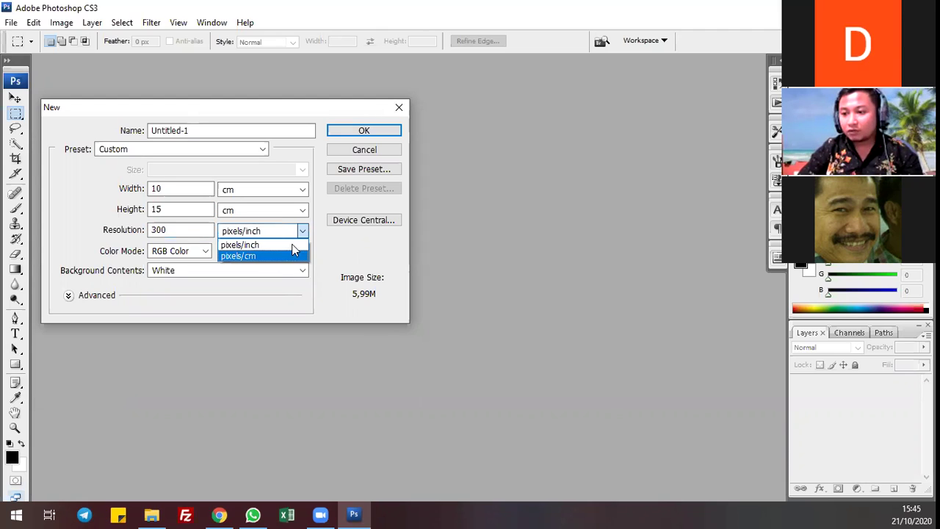
{"action": "left_click", "coordinate": [285, 256]}
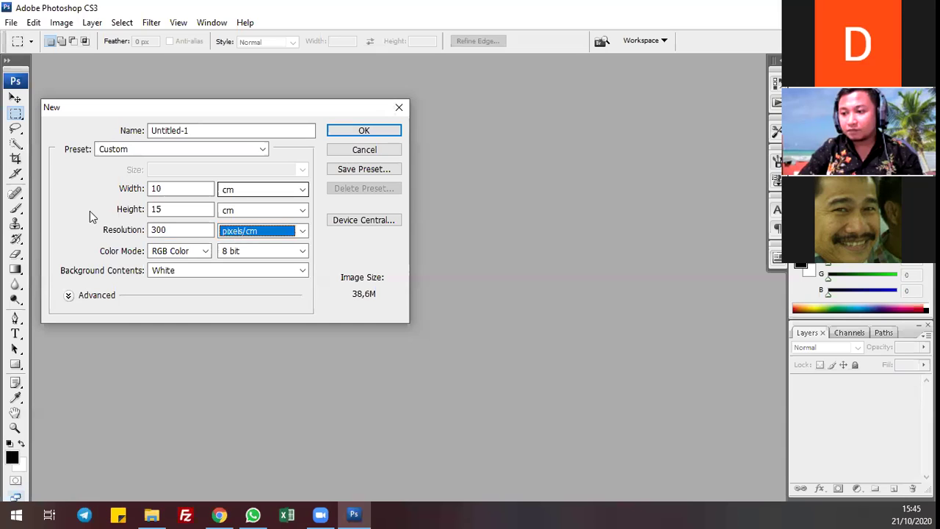
{"action": "key", "text": "shift+Tab"}
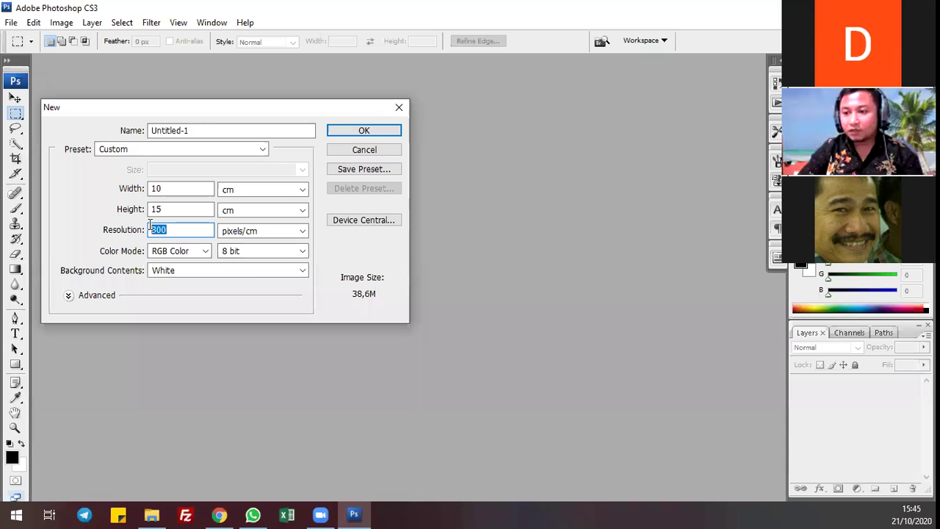
{"action": "type", "text": "100"}
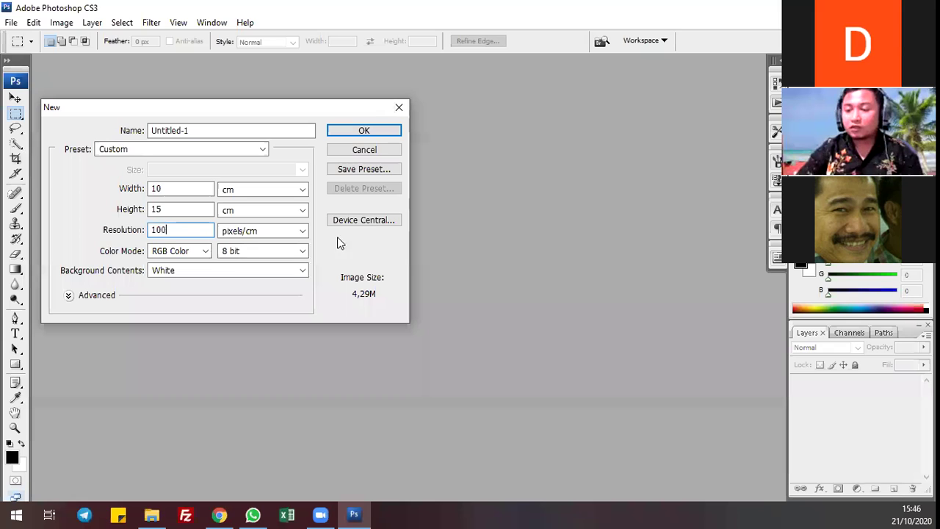
Review the background contents options for the new document and keep White.
{"action": "left_click", "coordinate": [243, 268]}
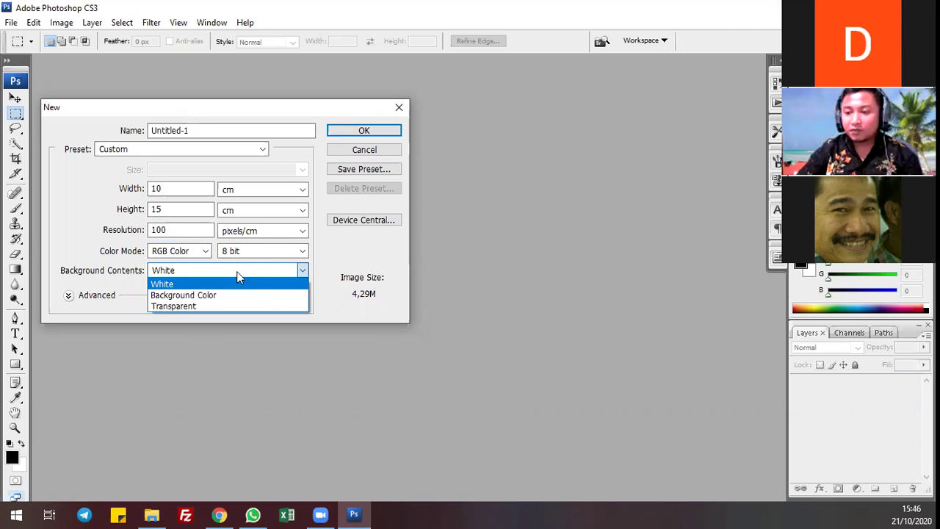
{"action": "left_click", "coordinate": [214, 283]}
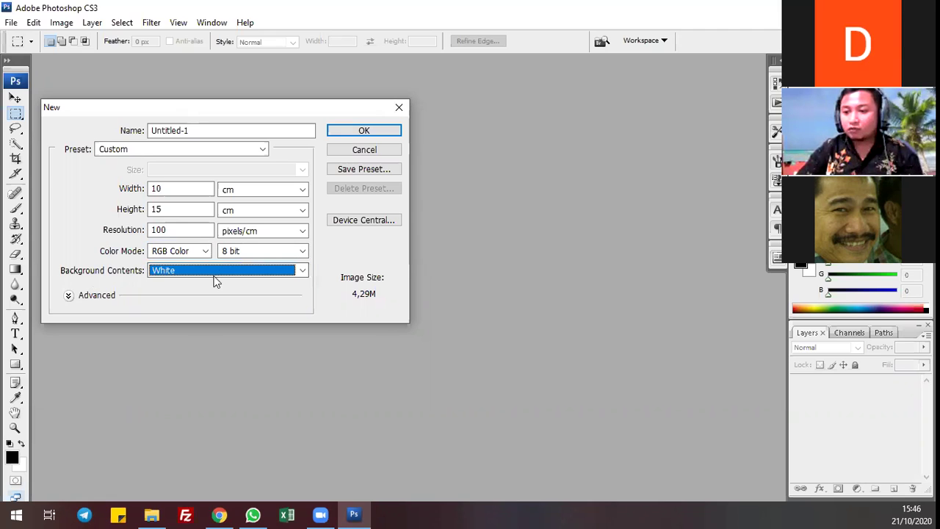
{"action": "key", "text": "alt+Down"}
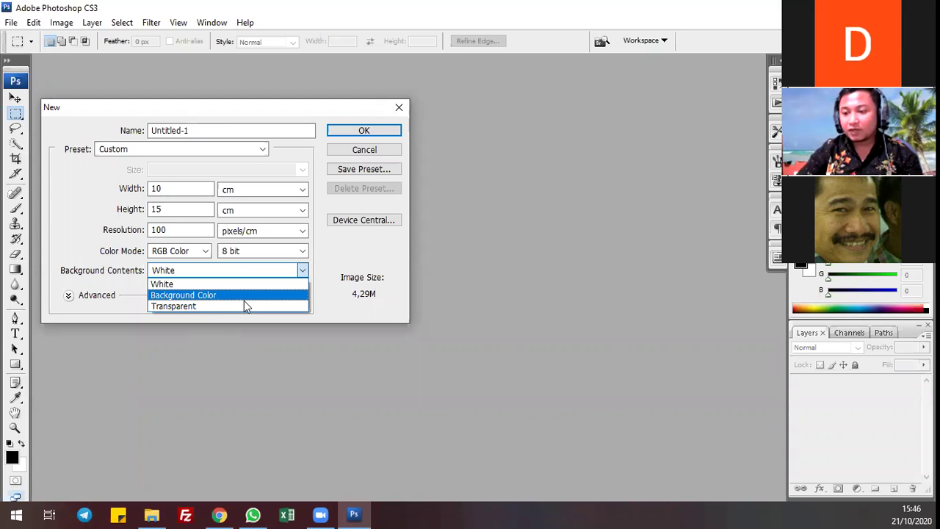
{"action": "key", "text": "Up"}
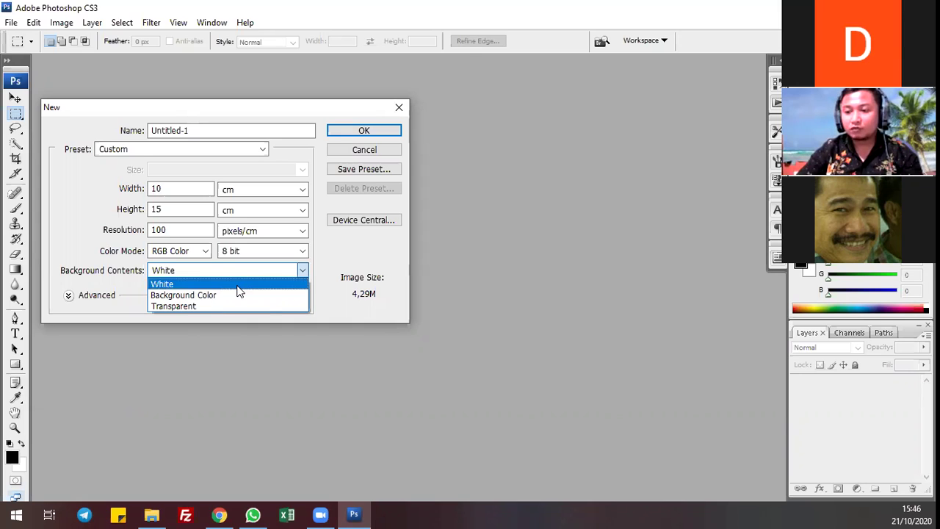
{"action": "key", "text": "Return"}
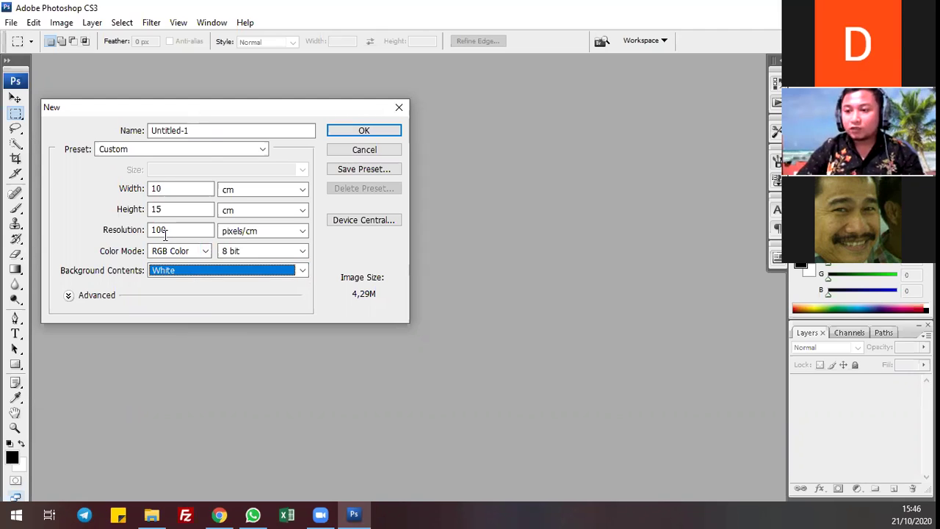
Name the new document "Contoh 1" and create it with the chosen settings.
{"action": "left_click", "coordinate": [148, 130]}
{"action": "double_click", "coordinate": [217, 130]}
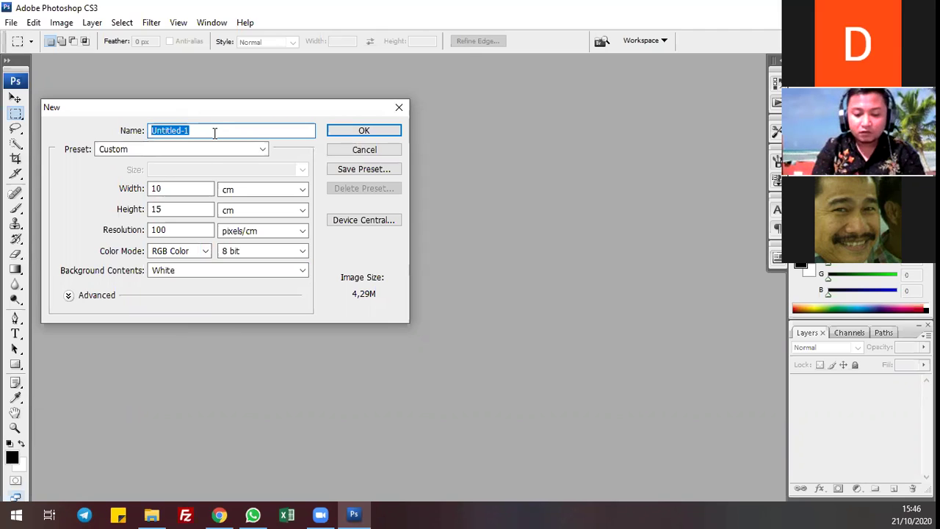
{"action": "type", "text": "Conot"}
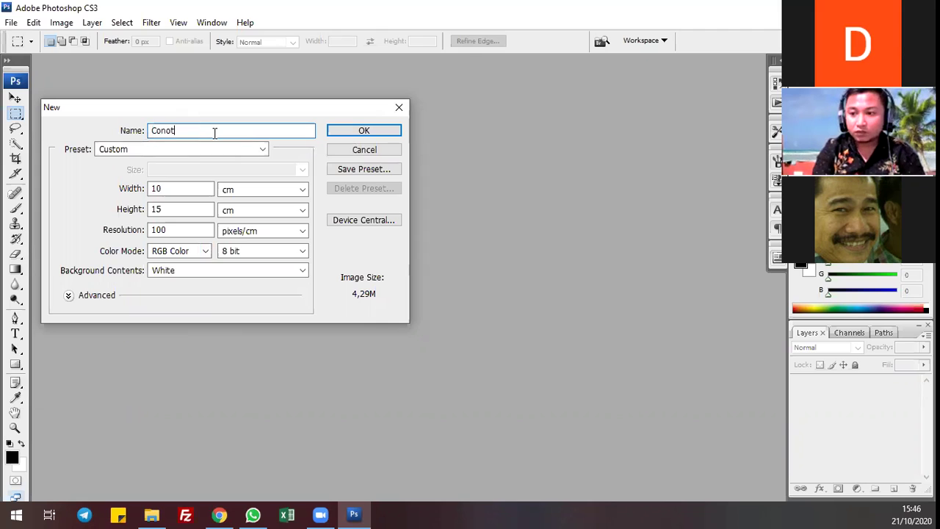
{"action": "key", "text": "BackSpace"}
{"action": "key", "text": "BackSpace"}
{"action": "type", "text": "toh 1"}
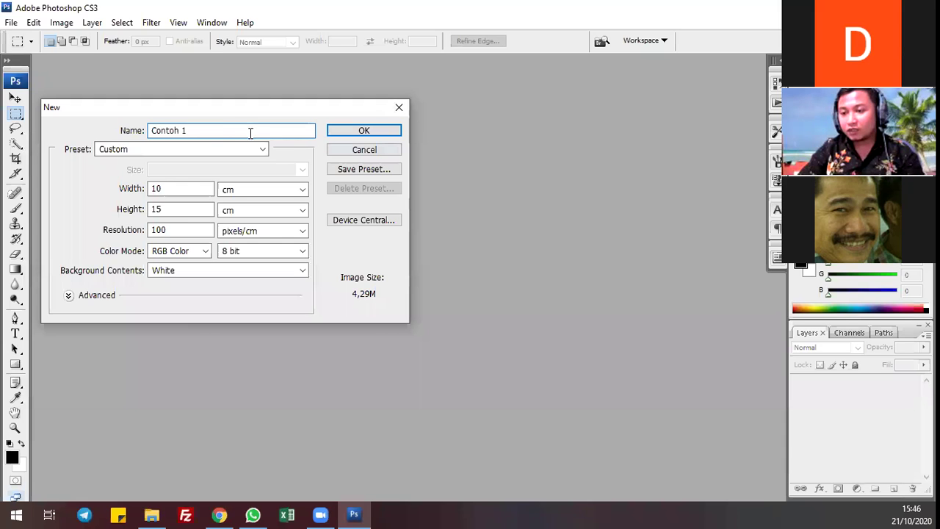
{"action": "left_click", "coordinate": [362, 131]}
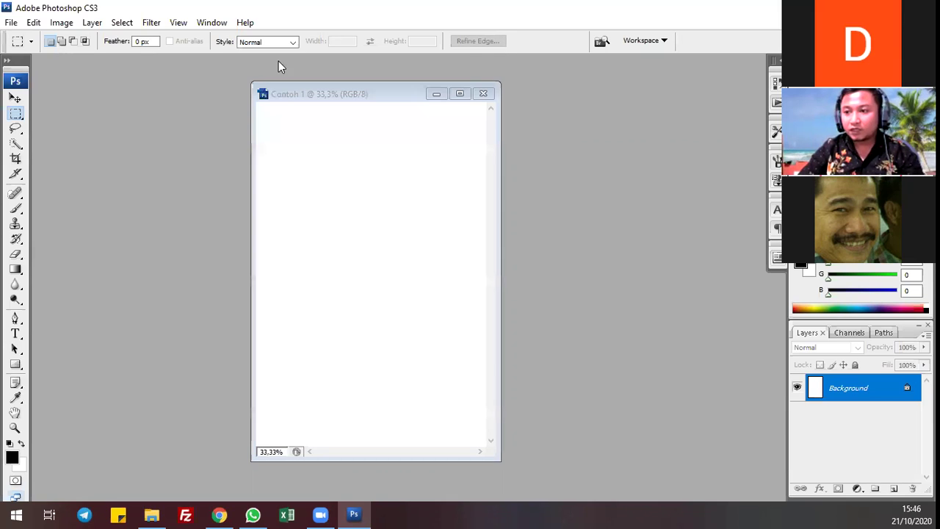
Move the Contoh 1 document window around the workspace and maximize it.
{"action": "left_click_drag", "start_coordinate": [333, 96], "coordinate": [150, 88]}
{"action": "left_click_drag", "start_coordinate": [295, 84], "coordinate": [137, 92]}
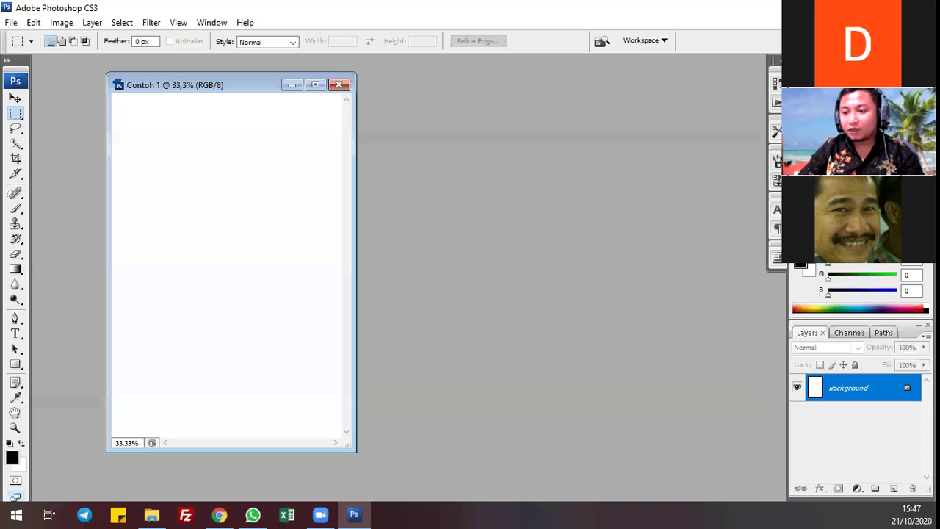
{"action": "left_click_drag", "start_coordinate": [189, 86], "coordinate": [246, 100]}
{"action": "left_click_drag", "start_coordinate": [159, 91], "coordinate": [152, 90]}
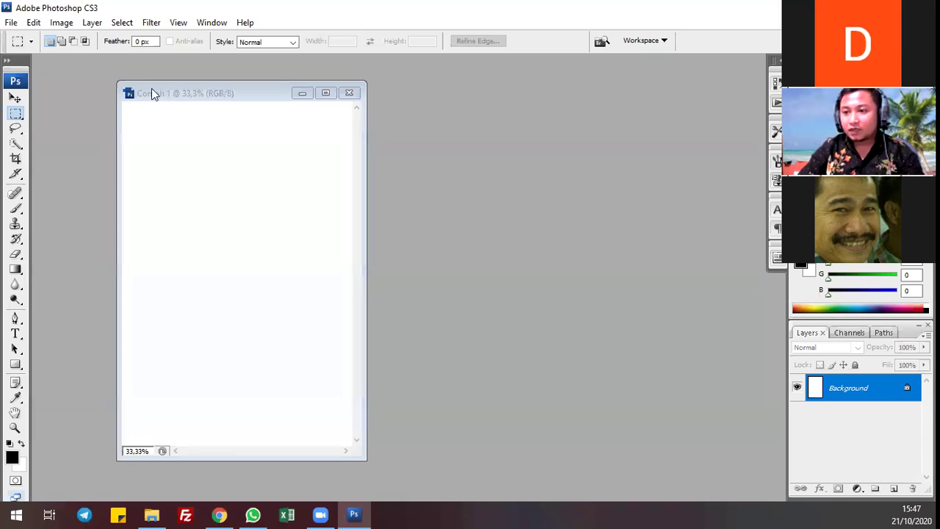
{"action": "left_click", "coordinate": [165, 99]}
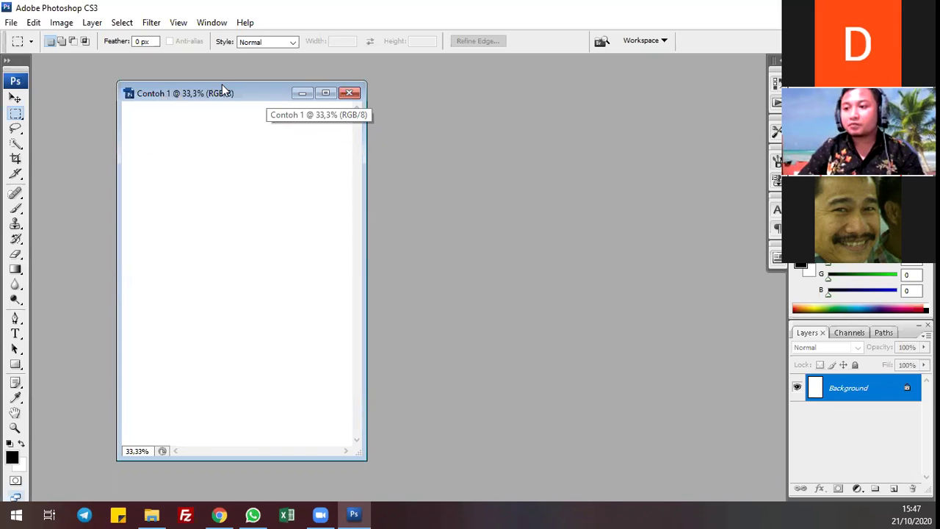
{"action": "left_click_drag", "start_coordinate": [271, 86], "coordinate": [136, 76]}
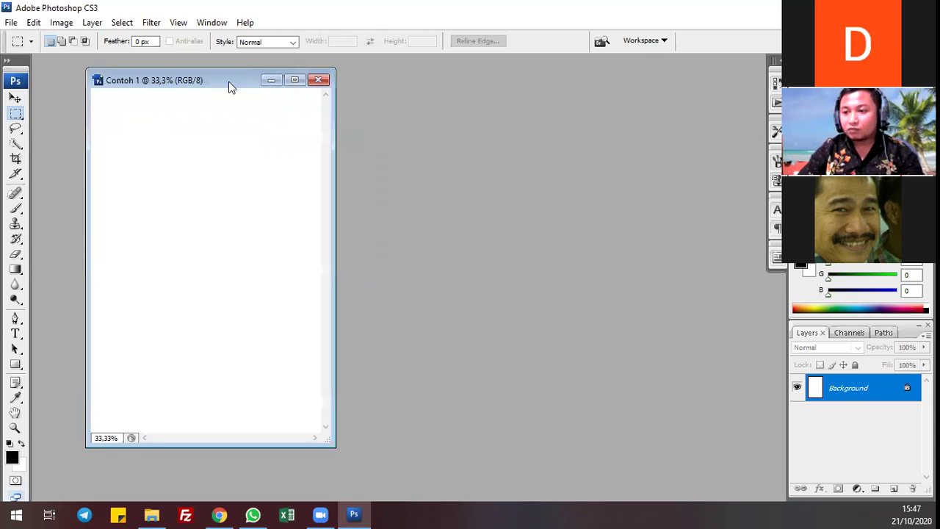
{"action": "mouse_move", "coordinate": [252, 85]}
{"action": "left_mouse_down"}
{"action": "mouse_move", "coordinate": [302, 95]}
{"action": "mouse_move", "coordinate": [268, 87]}
{"action": "left_mouse_up"}
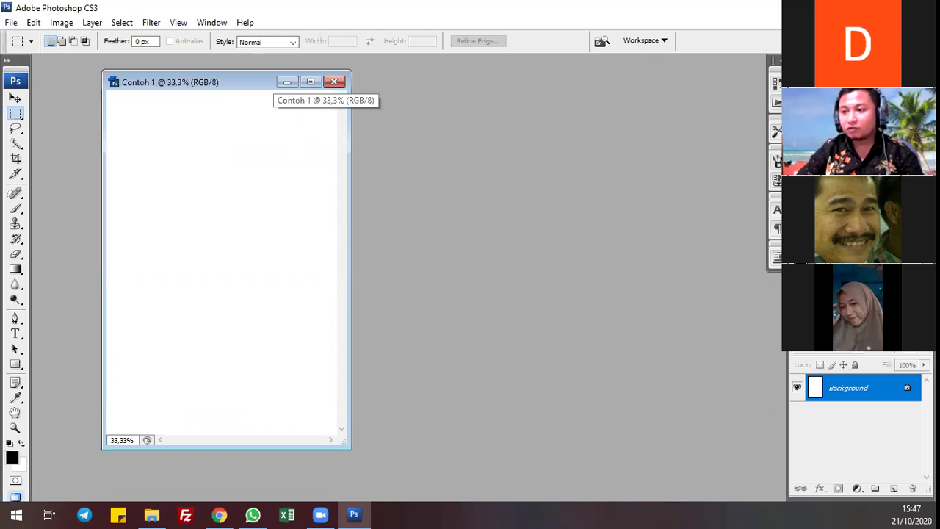
{"action": "left_click", "coordinate": [310, 82]}
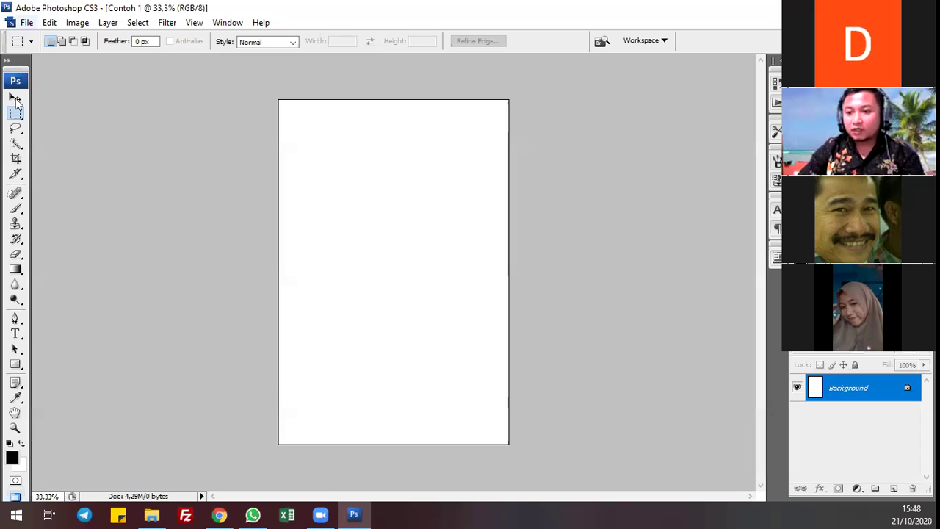
Add the horizontal text "Contoh Poster" in 12 pt Tahoma near the page's upper left and commit it.
{"action": "left_click", "coordinate": [14, 335]}
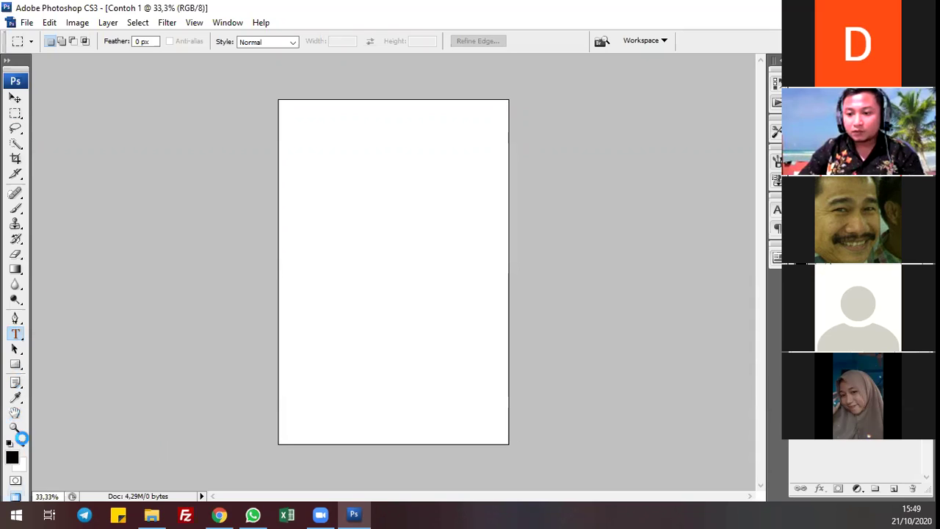
{"action": "left_click", "coordinate": [16, 334]}
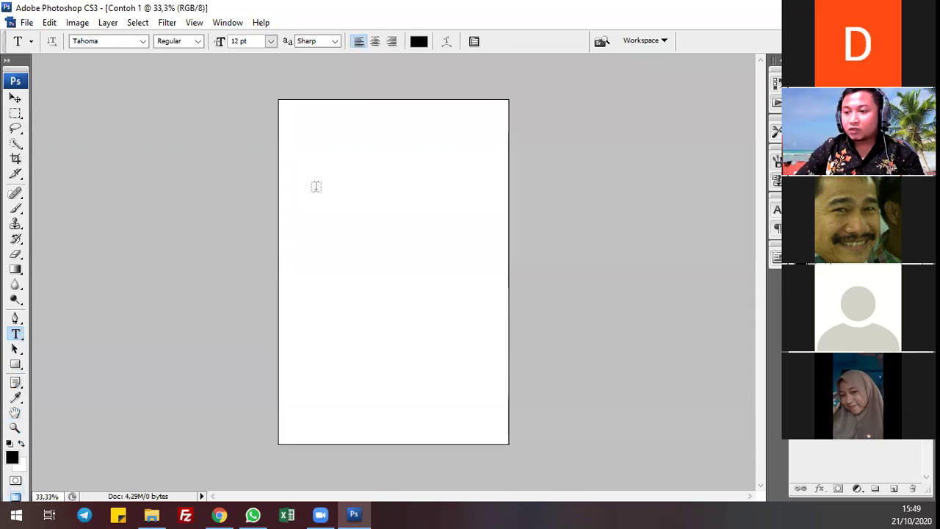
{"action": "left_click", "coordinate": [314, 149]}
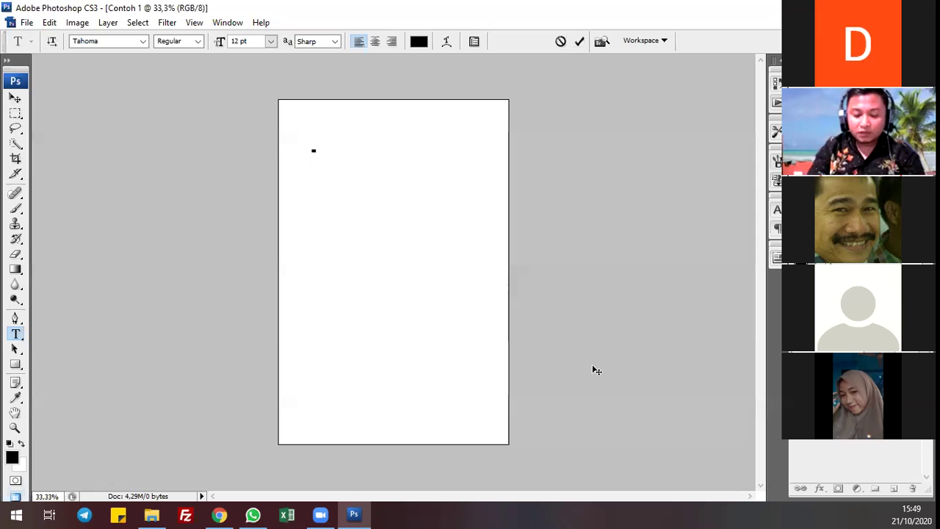
{"action": "type", "text": "Co"}
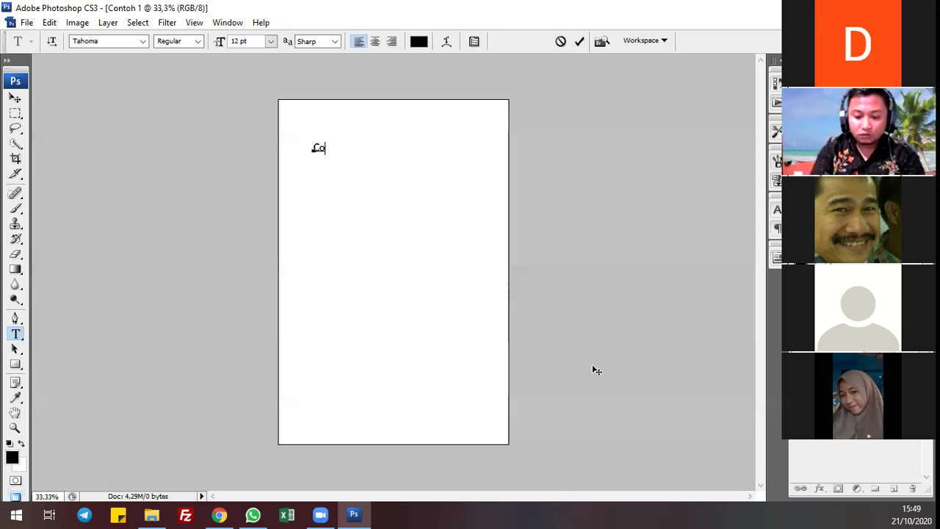
{"action": "type", "text": "ntoh"}
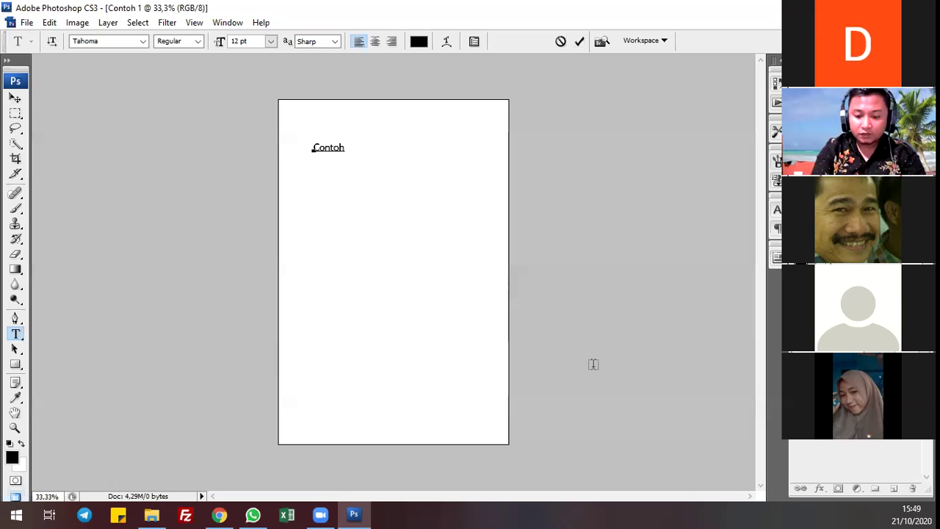
{"action": "type", "text": " Poster"}
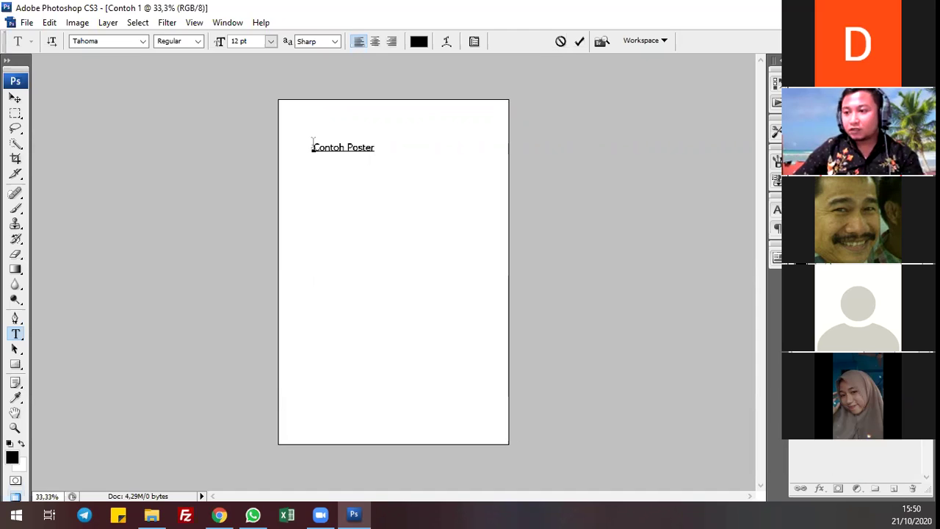
{"action": "left_click_drag", "start_coordinate": [314, 142], "coordinate": [384, 149]}
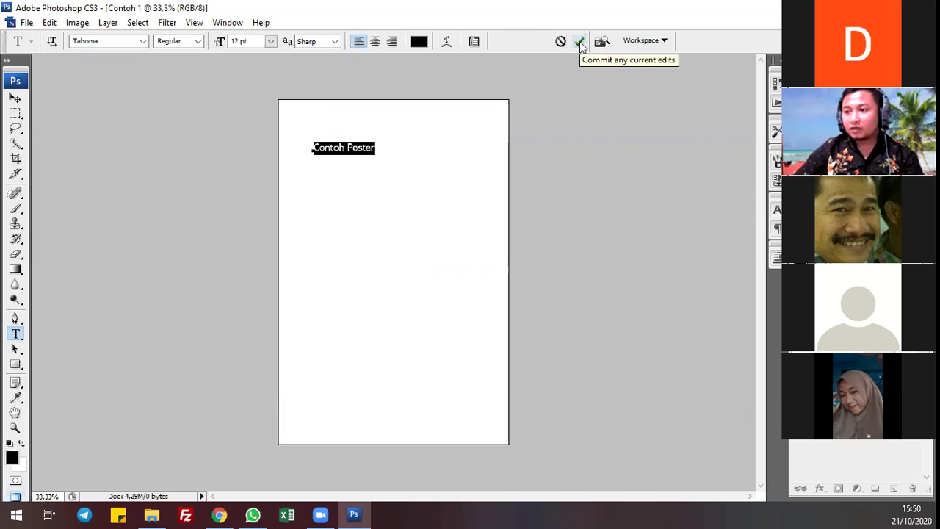
{"action": "left_click", "coordinate": [579, 43]}
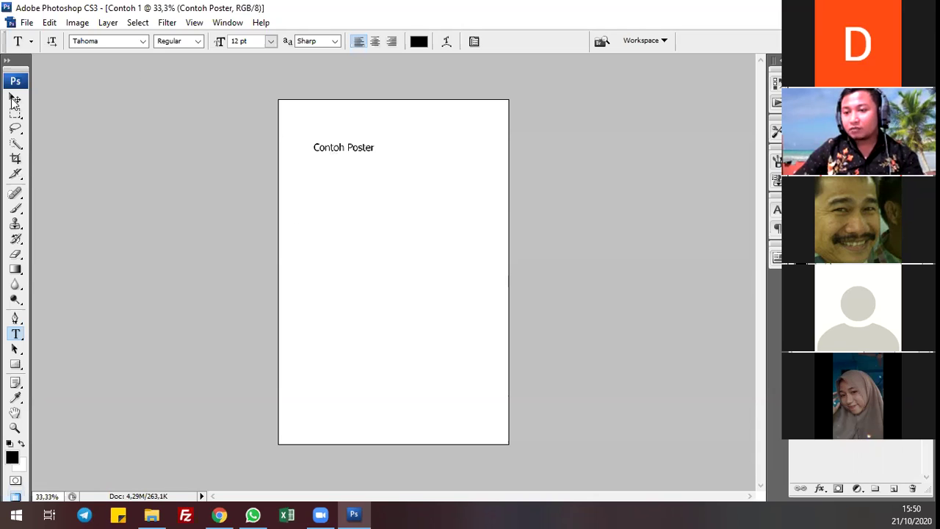
Move the "Contoh Poster" text right and slightly down with the Move tool, then nudge its vertical position.
{"action": "left_click", "coordinate": [16, 100]}
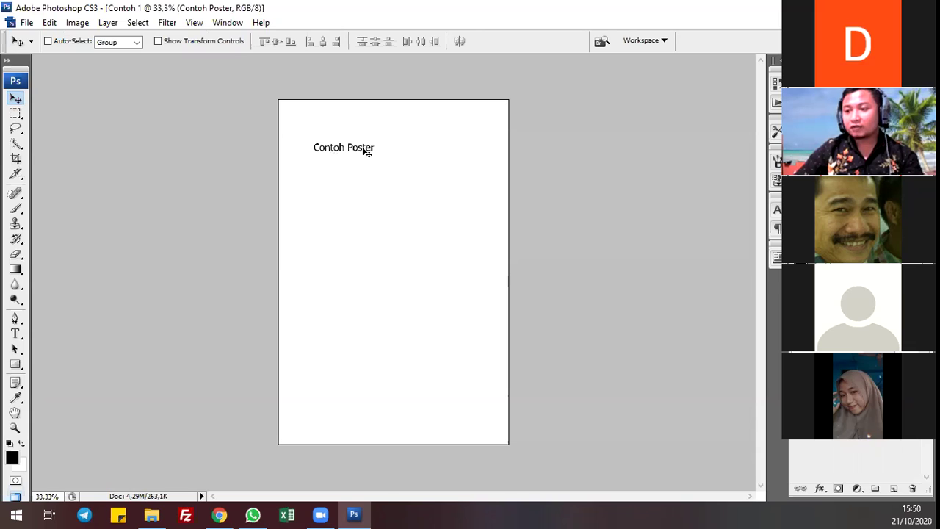
{"action": "left_click_drag", "start_coordinate": [363, 151], "coordinate": [403, 167]}
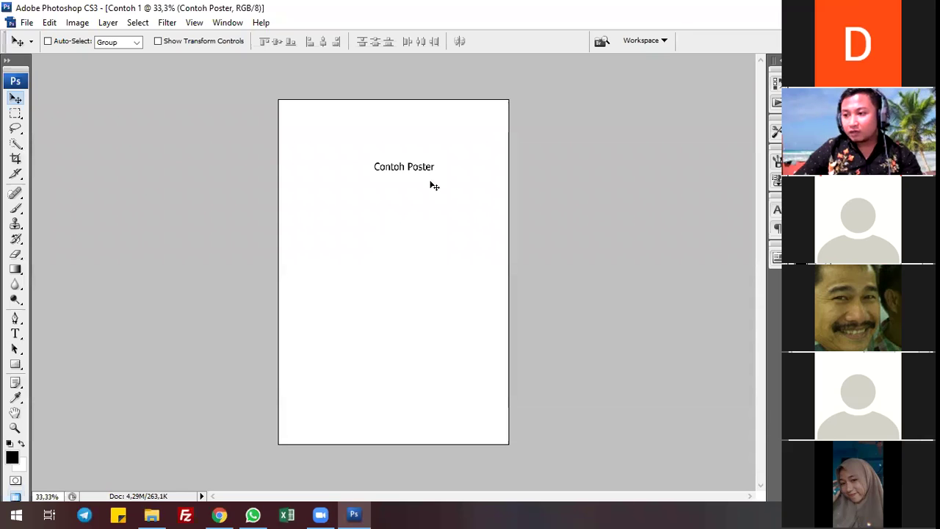
{"action": "key", "text": "shift+Down"}
{"action": "key", "text": "shift+Down"}
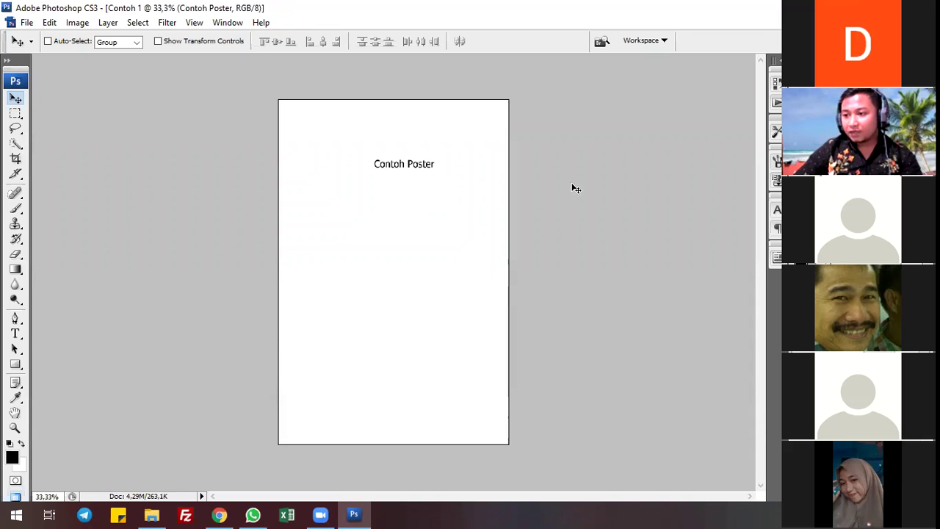
Add a second text line reading "contoh poster 2" around the middle of the page and commit it.
{"action": "left_click", "coordinate": [15, 333]}
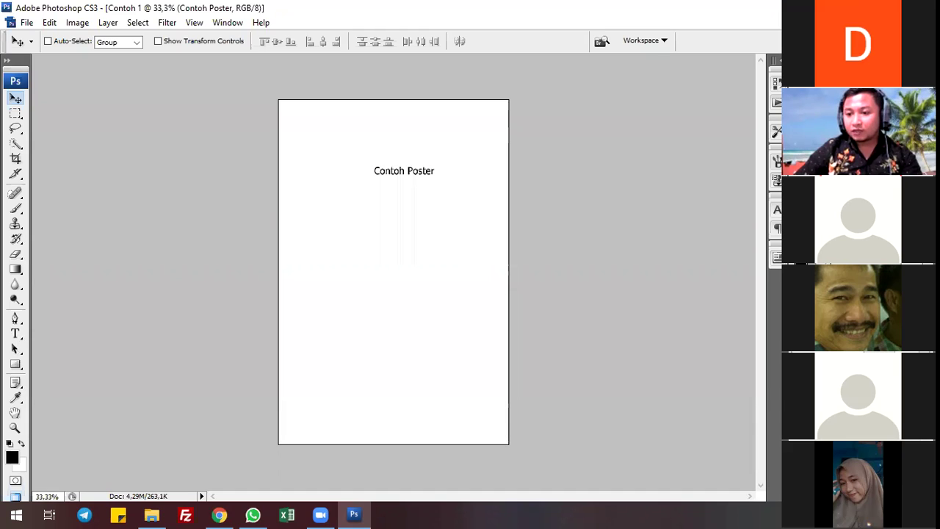
{"action": "left_click", "coordinate": [374, 290]}
{"action": "type", "text": "Contoh poster 2"}
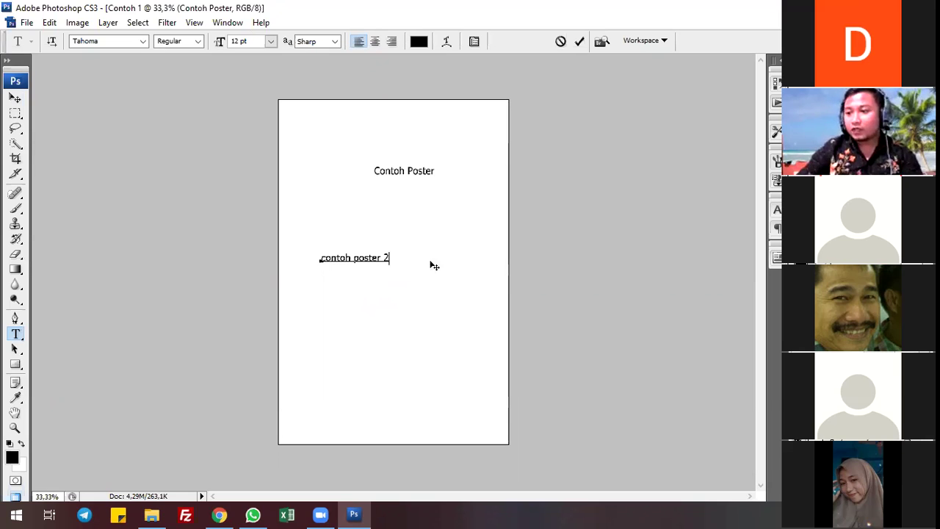
{"action": "left_click", "coordinate": [579, 42]}
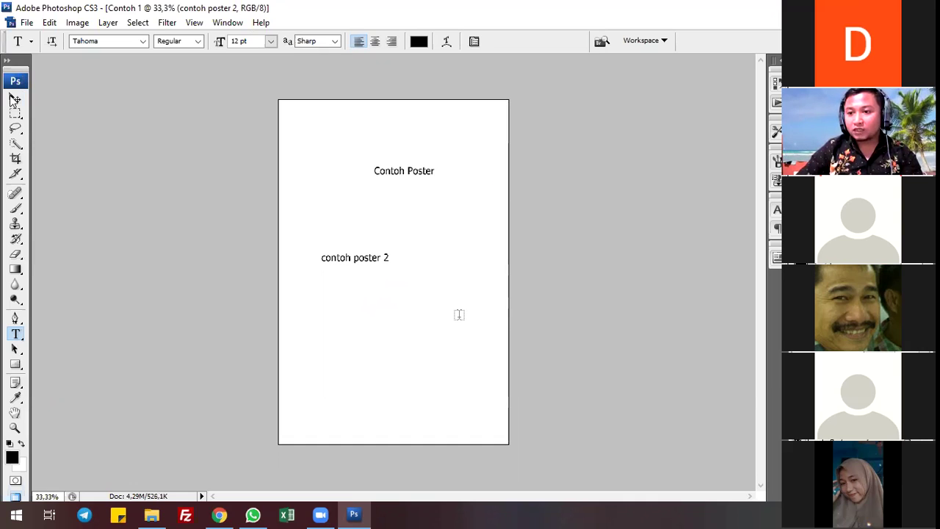
Move the "contoh poster 2" text down and to the right, just below the middle of the page.
{"action": "key", "text": "v"}
{"action": "left_click_drag", "start_coordinate": [349, 261], "coordinate": [372, 252]}
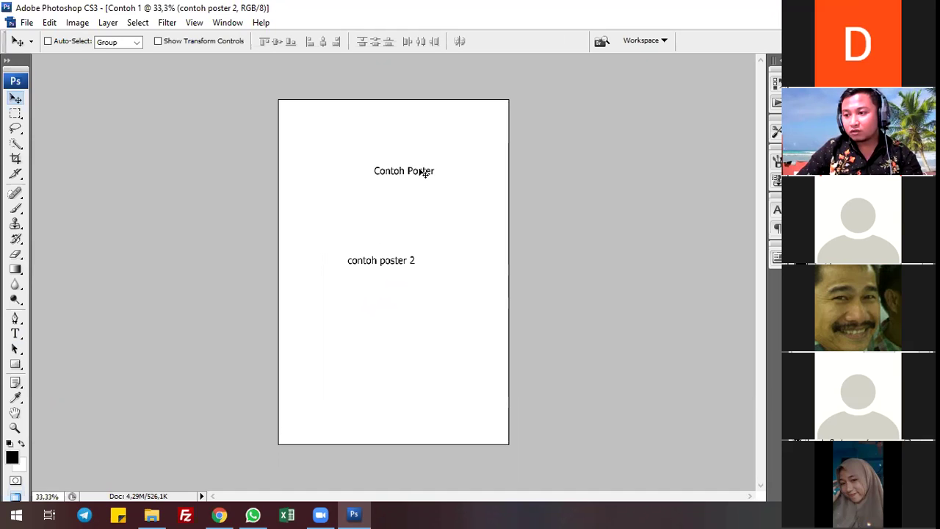
{"action": "left_click_drag", "start_coordinate": [416, 193], "coordinate": [391, 198]}
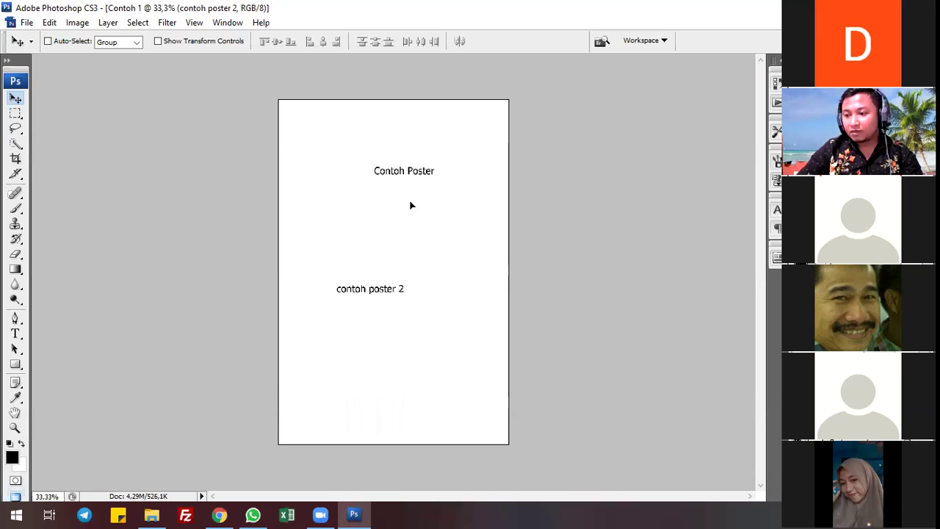
{"action": "left_click_drag", "start_coordinate": [411, 205], "coordinate": [402, 222]}
{"action": "left_click_drag", "start_coordinate": [419, 189], "coordinate": [434, 188]}
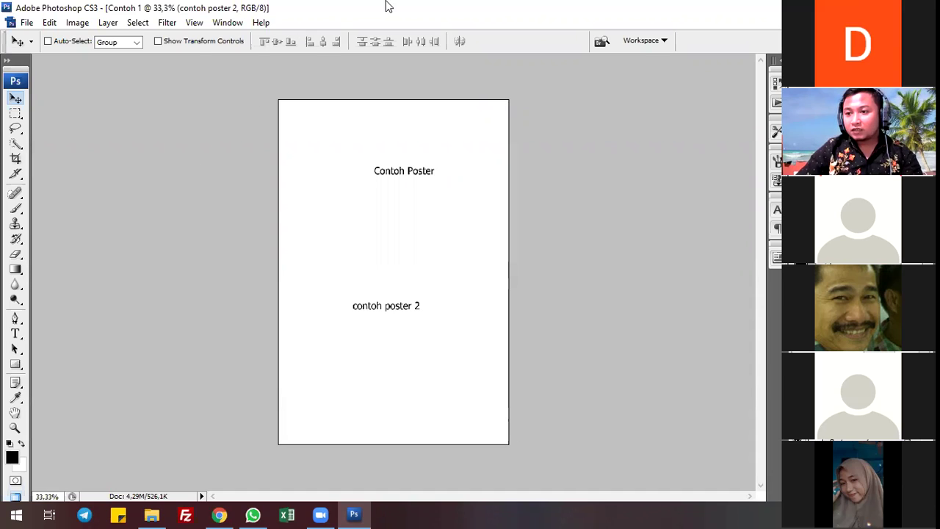
Enable Show Transform Controls and Auto-Select for the Move tool, and clear the layer selection.
{"action": "left_click", "coordinate": [159, 42]}
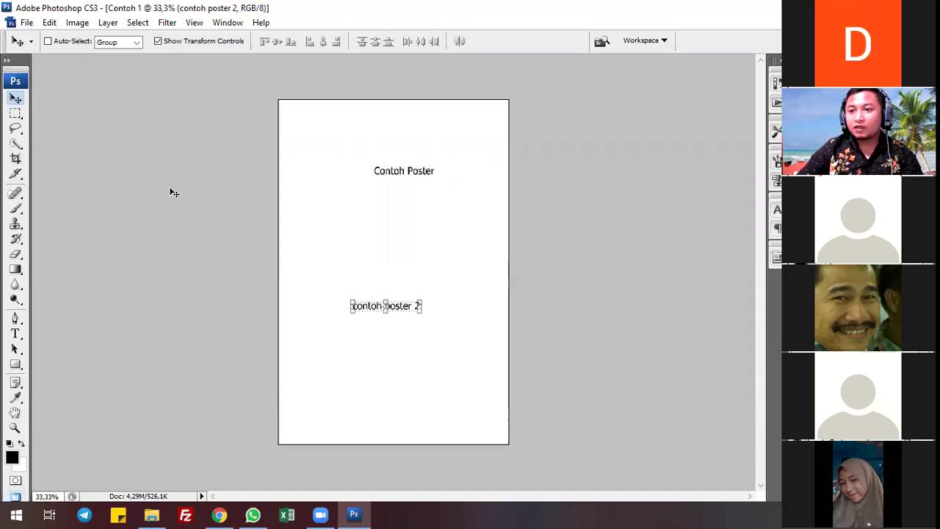
{"action": "left_click", "coordinate": [47, 41]}
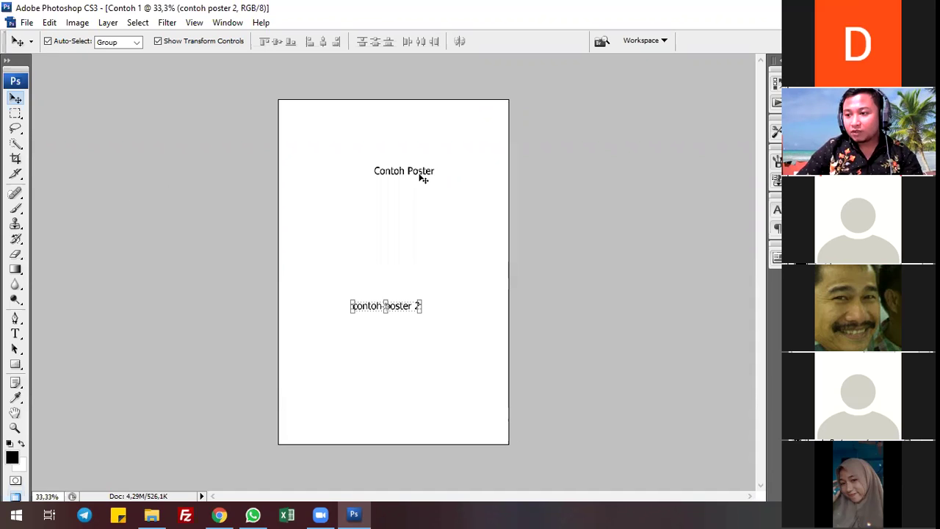
{"action": "left_click", "coordinate": [384, 184]}
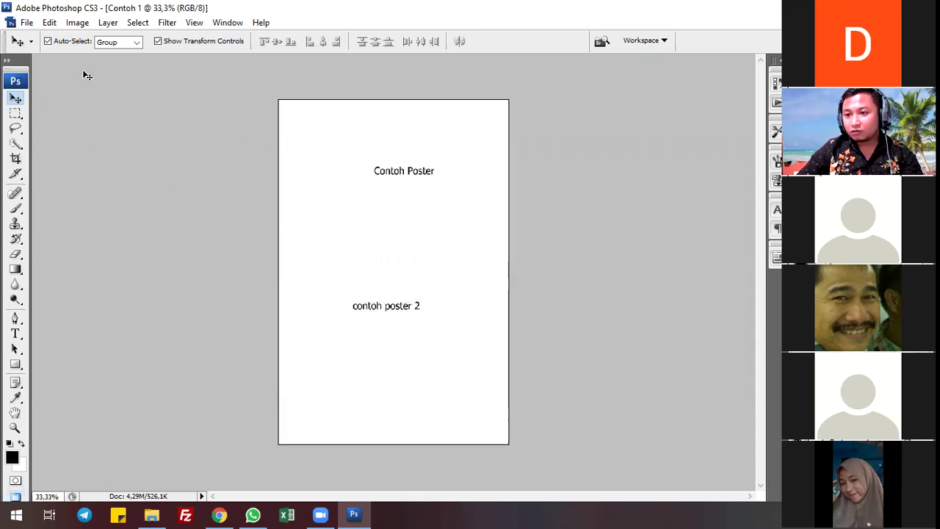
Turn off Auto-Select and try to move the page content with no layer selected.
{"action": "left_click", "coordinate": [47, 42]}
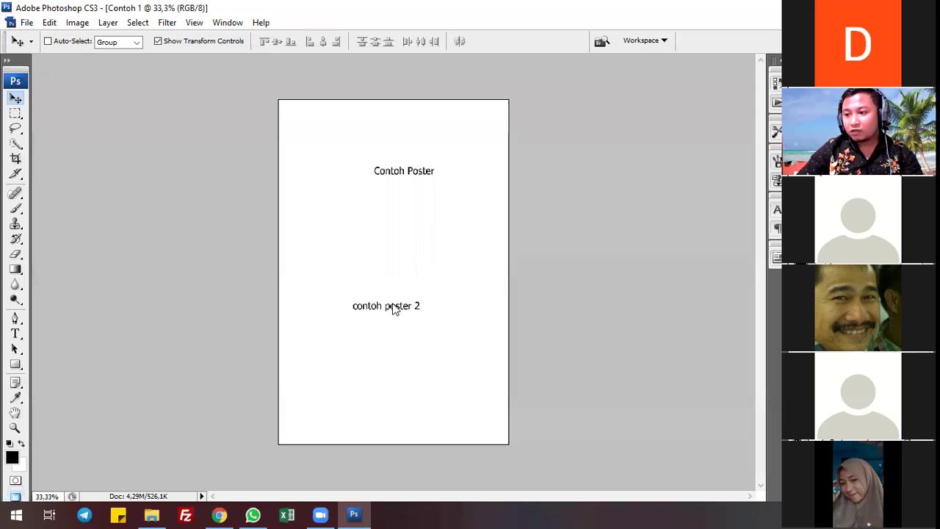
{"action": "left_click", "coordinate": [451, 208]}
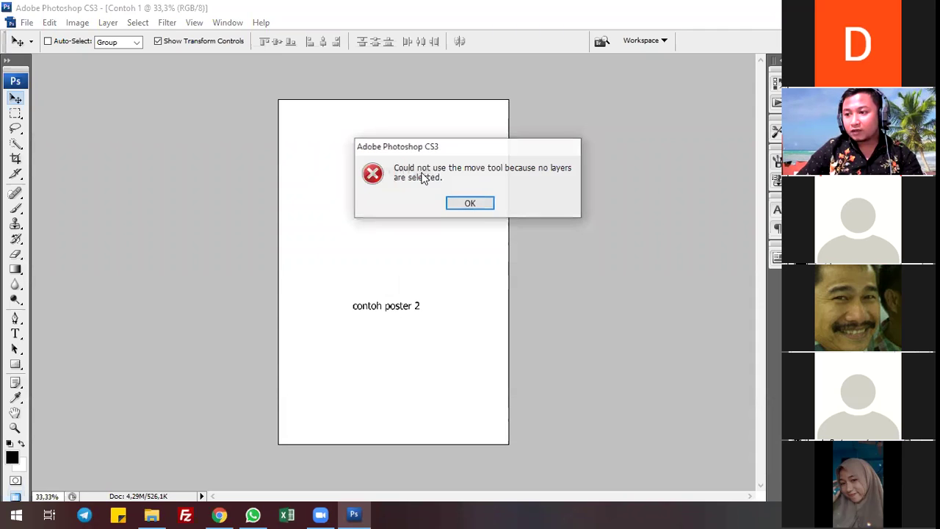
{"action": "left_click", "coordinate": [470, 204]}
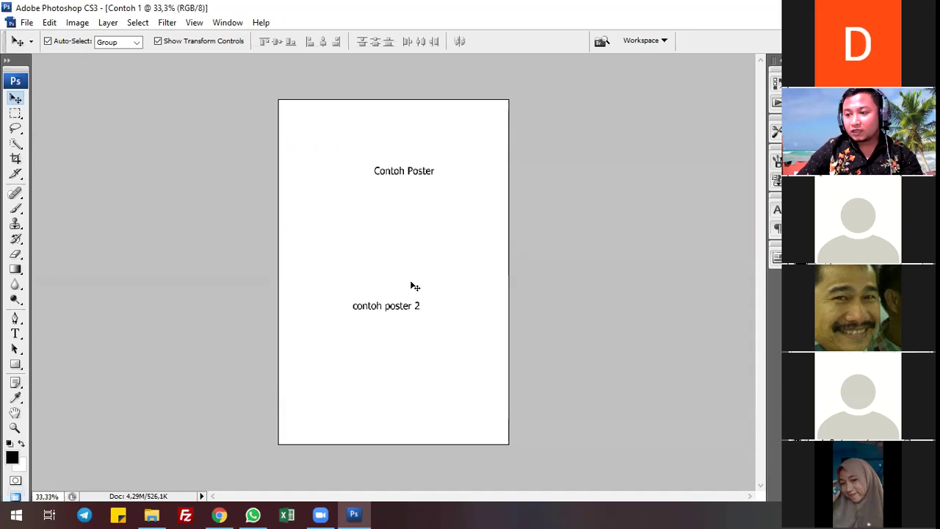
With Auto-Select on, move "Contoh Poster" to the page's upper left and "contoh poster 2" up above the middle.
{"action": "left_click", "coordinate": [392, 309]}
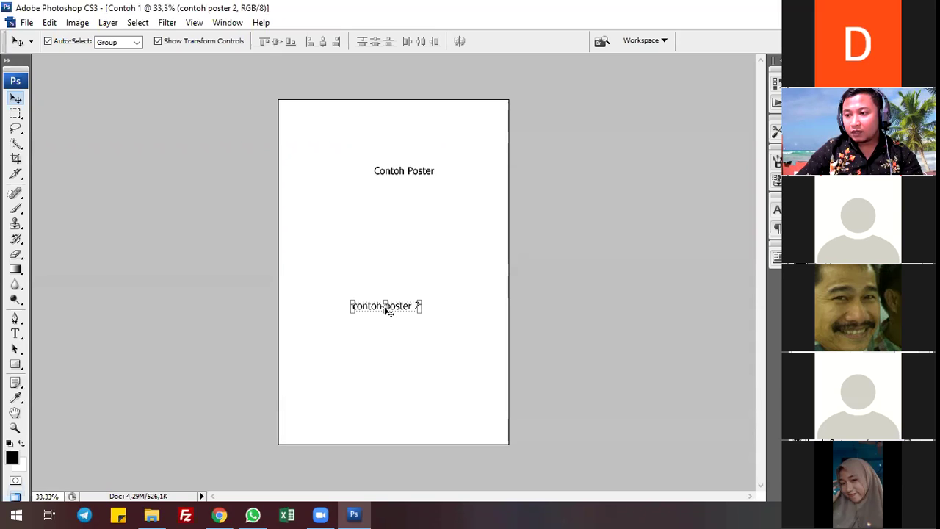
{"action": "left_click_drag", "start_coordinate": [396, 173], "coordinate": [340, 167]}
{"action": "left_click_drag", "start_coordinate": [404, 308], "coordinate": [466, 164]}
{"action": "key", "text": "ctrl+z"}
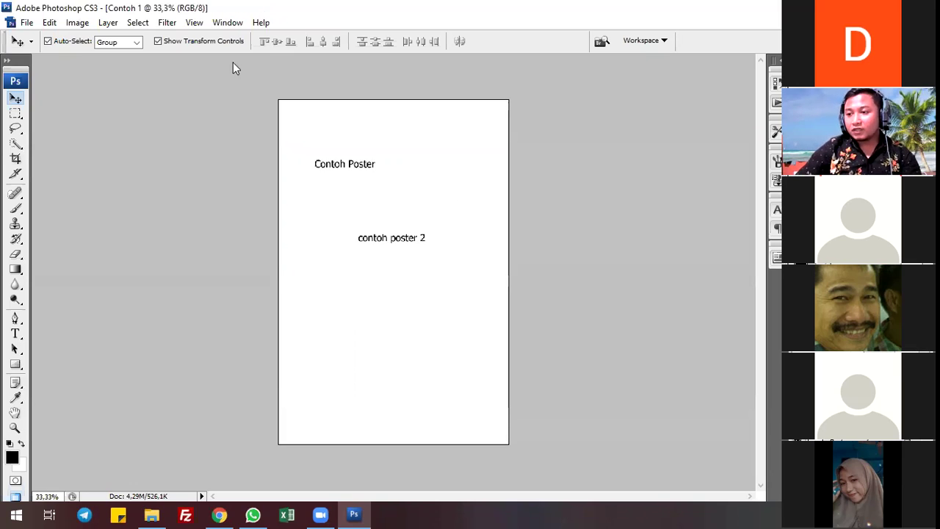
{"action": "key", "text": "ctrl+alt+z"}
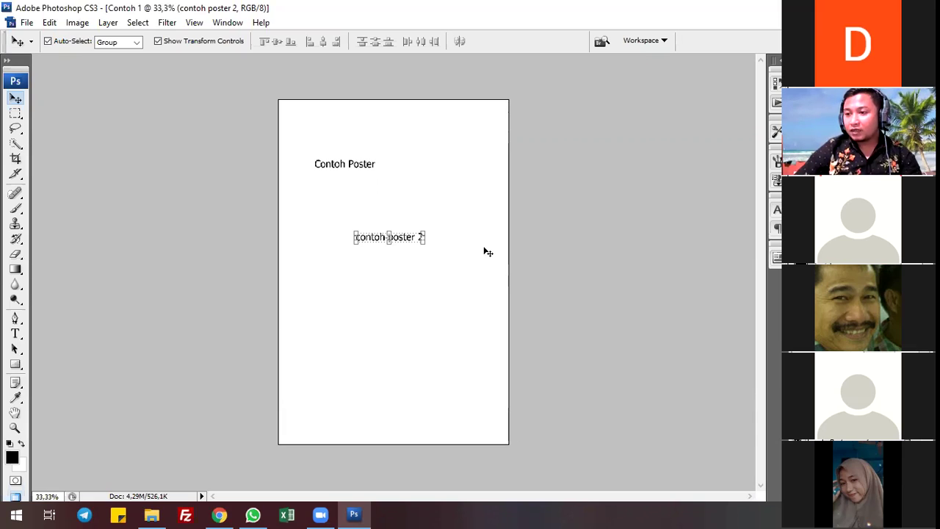
Reposition "contoh poster 2" around the horizontal centre of the page, slightly above the middle, and deselect it.
{"action": "left_click_drag", "start_coordinate": [413, 238], "coordinate": [384, 211]}
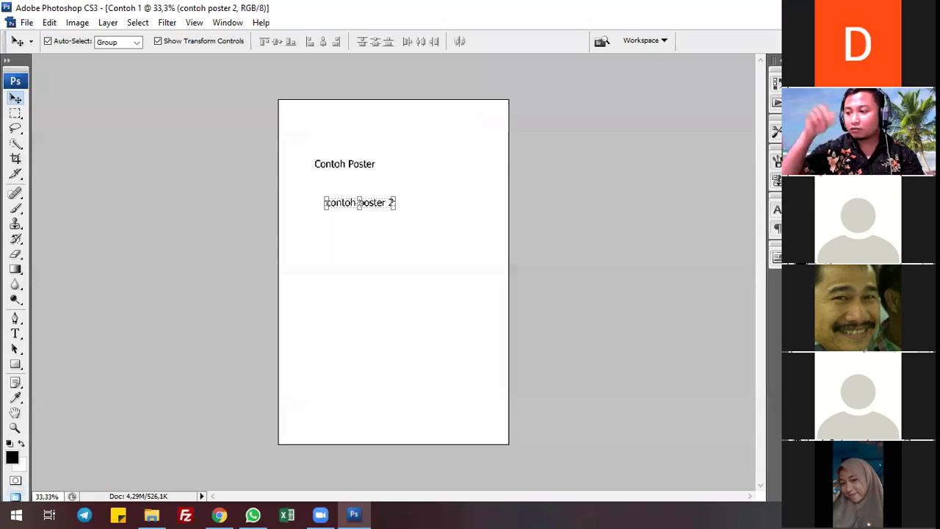
{"action": "left_click", "coordinate": [385, 175]}
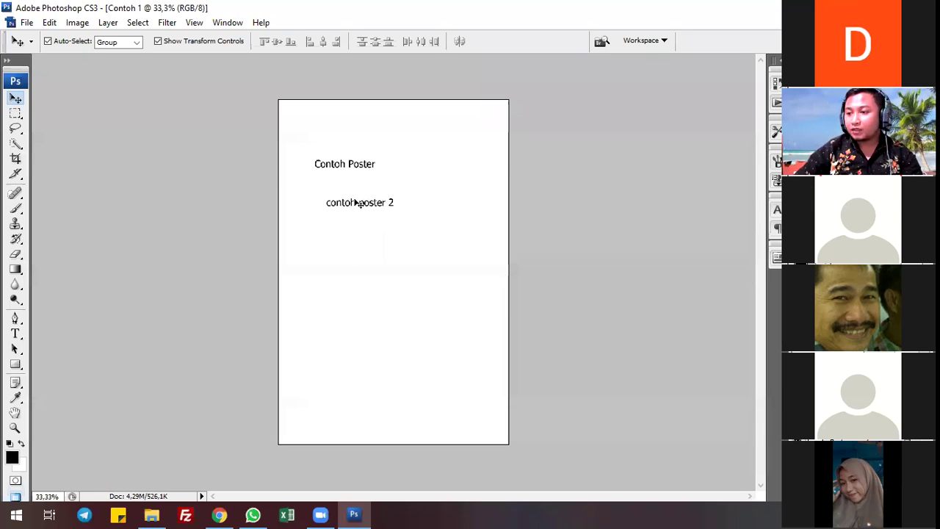
{"action": "left_click_drag", "start_coordinate": [360, 211], "coordinate": [391, 259]}
{"action": "left_click", "coordinate": [470, 395]}
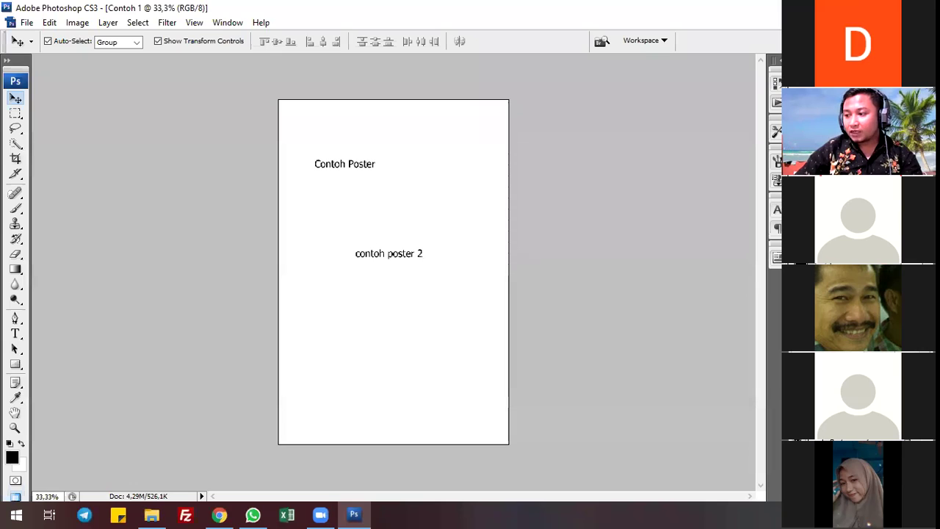
Change the upper text to "Contoh Poster 1", commit the edit and return to the Move tool.
{"action": "left_click", "coordinate": [852, 442]}
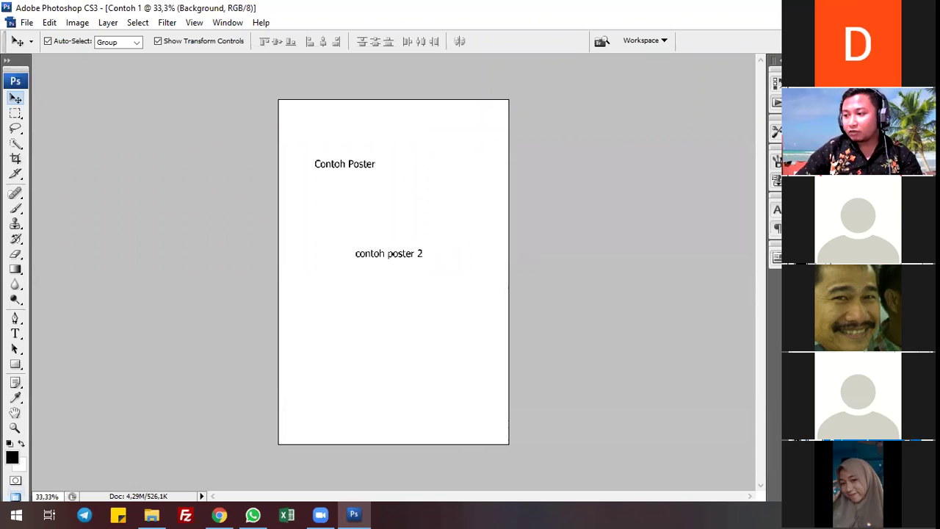
{"action": "left_click", "coordinate": [345, 163]}
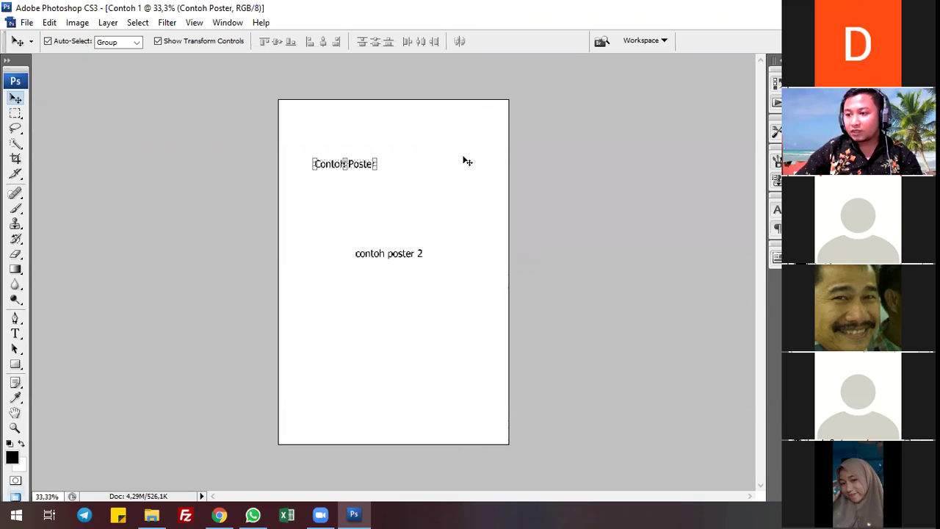
{"action": "key", "text": "t"}
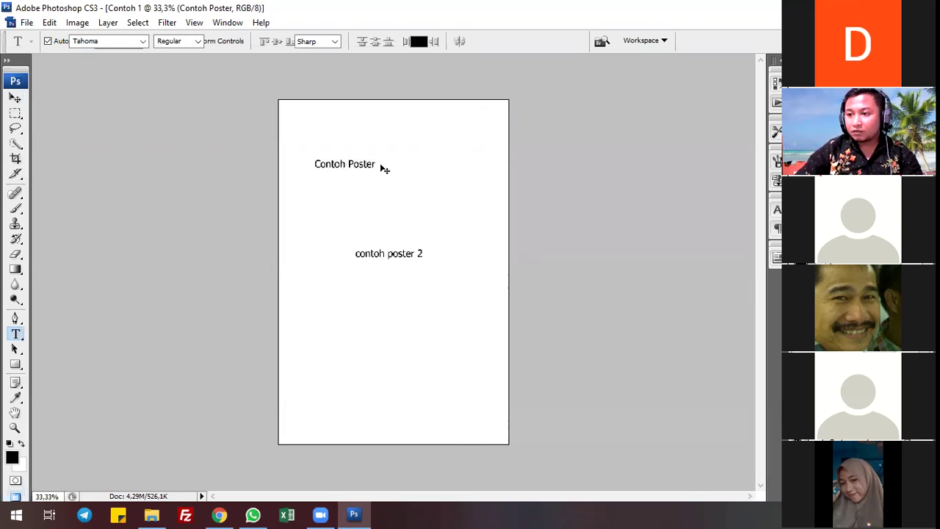
{"action": "triple_click", "coordinate": [377, 165]}
{"action": "left_click", "coordinate": [377, 164]}
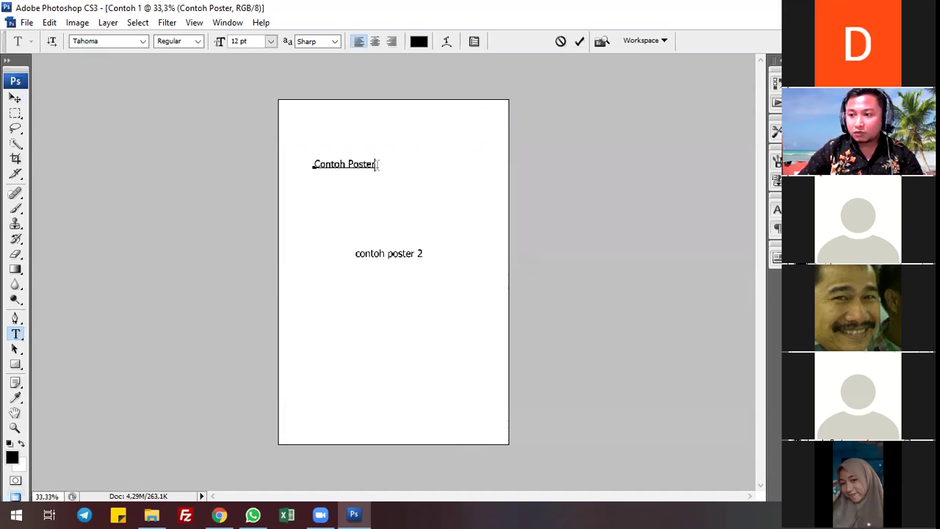
{"action": "type", "text": "1"}
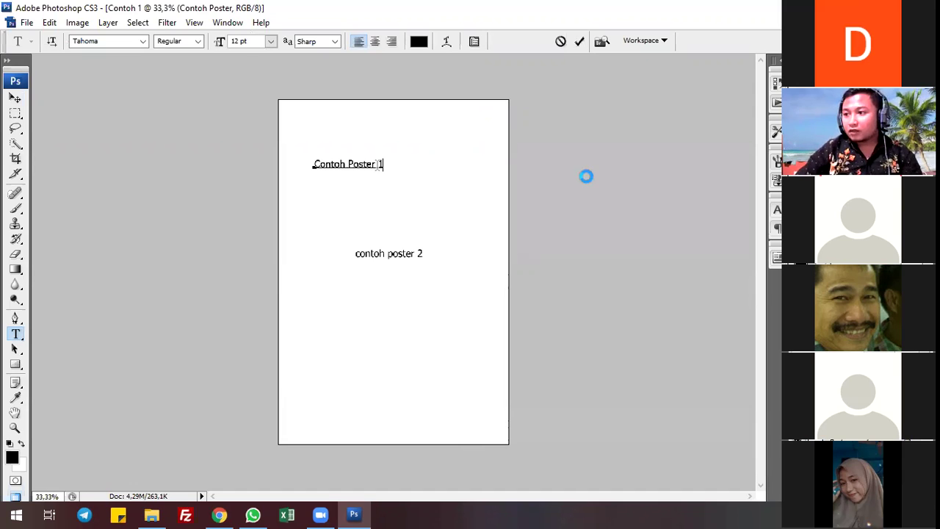
{"action": "key", "text": "ctrl+Return"}
{"action": "key", "text": "v"}
{"action": "left_click", "coordinate": [184, 176]}
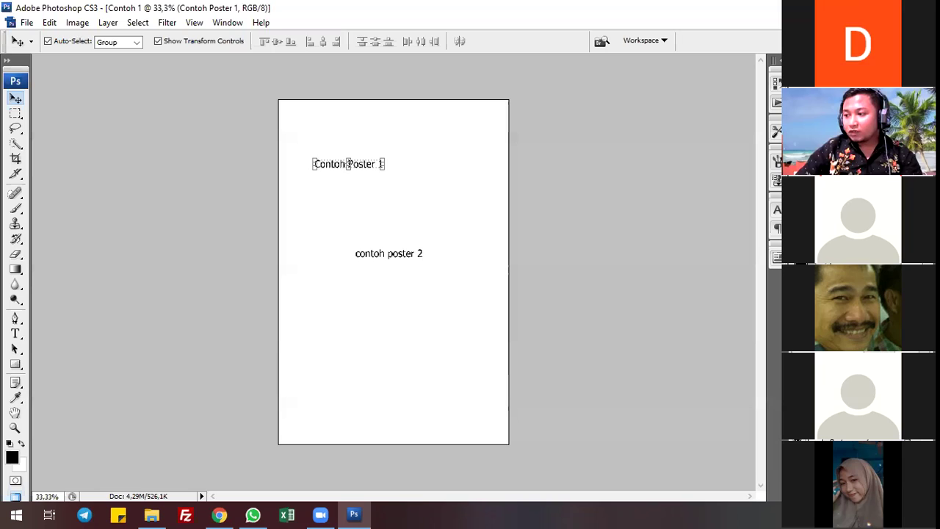
Select the two text layers alternately on the canvas with Auto-Select, and switch Auto-Select off and back on.
{"action": "key", "text": "alt+]"}
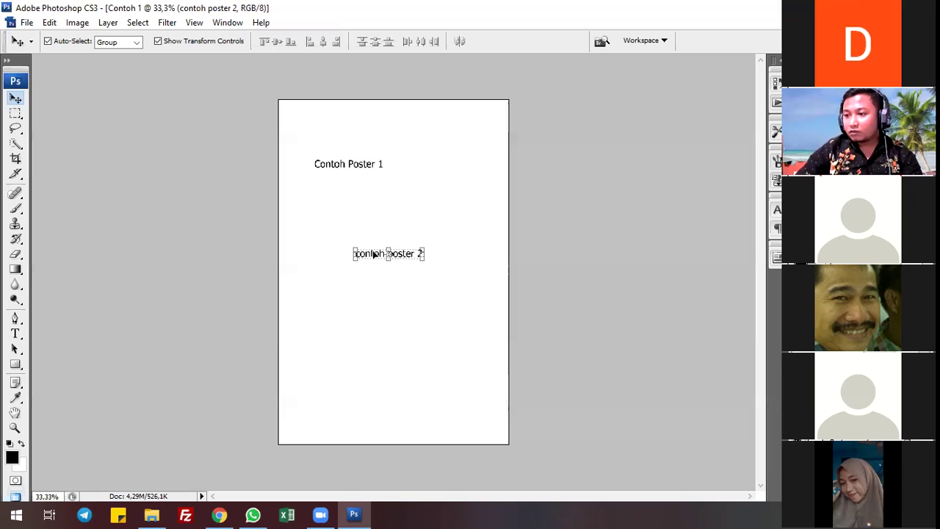
{"action": "left_click", "coordinate": [385, 214]}
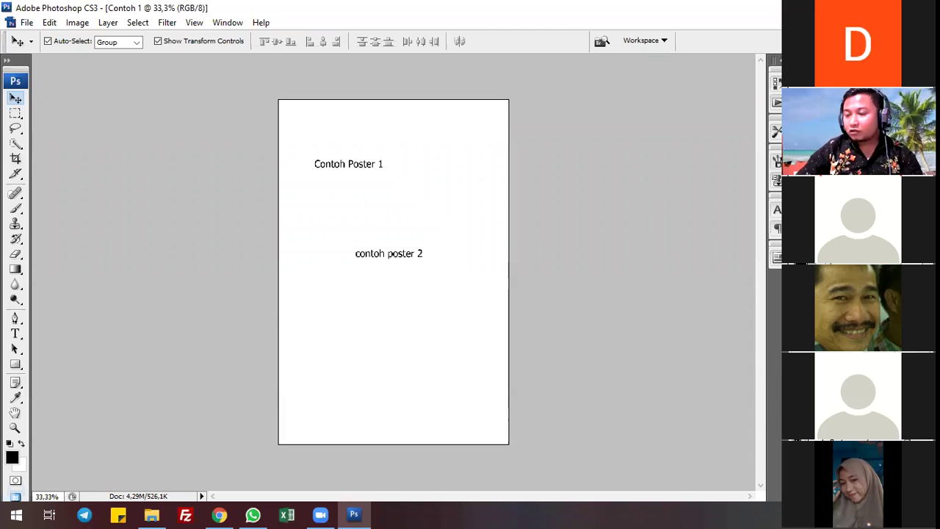
{"action": "left_click", "coordinate": [367, 166]}
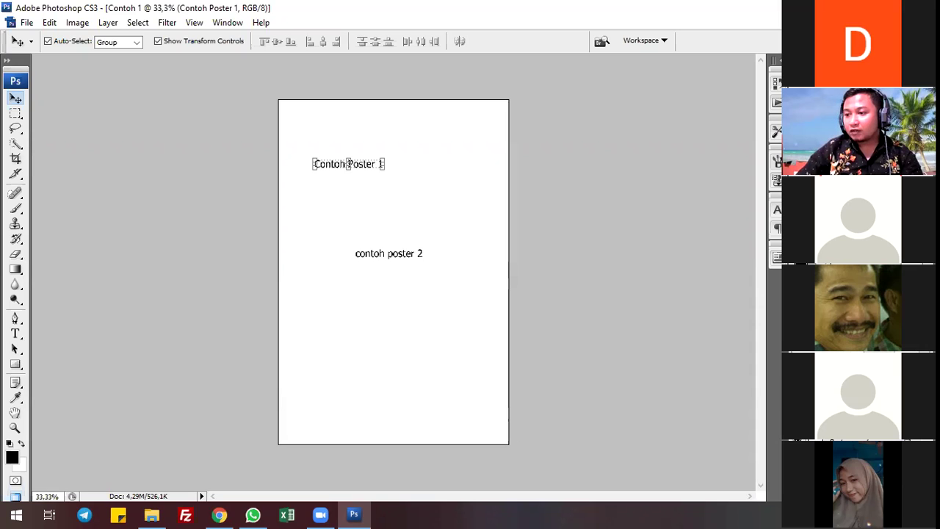
{"action": "left_click", "coordinate": [355, 254]}
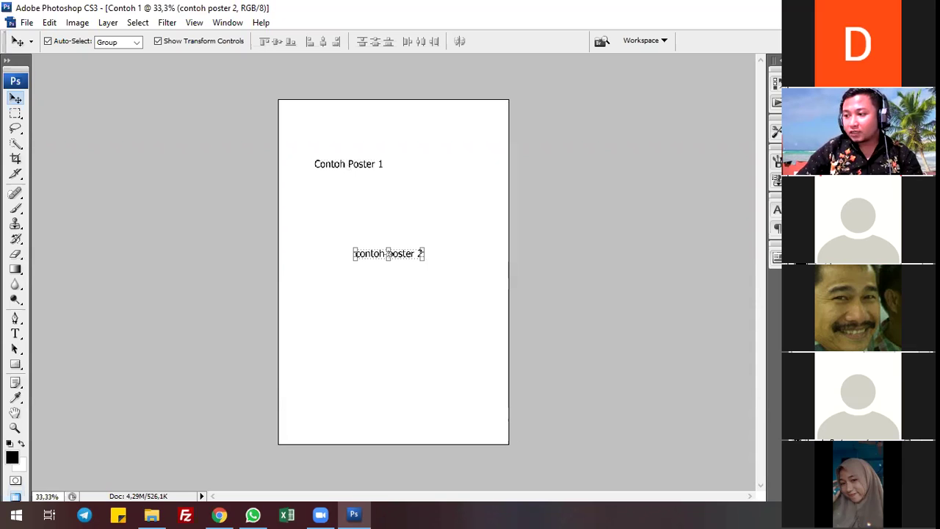
{"action": "left_click", "coordinate": [48, 42]}
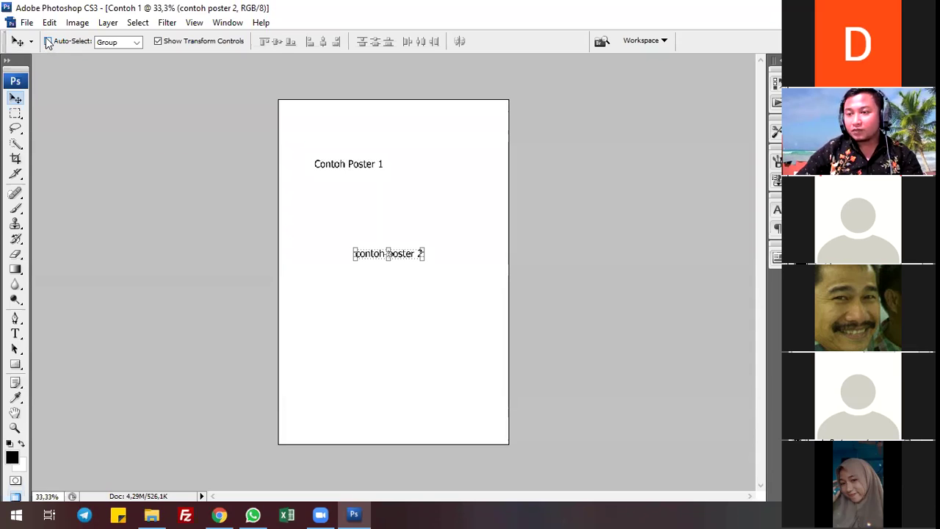
{"action": "left_click", "coordinate": [48, 42]}
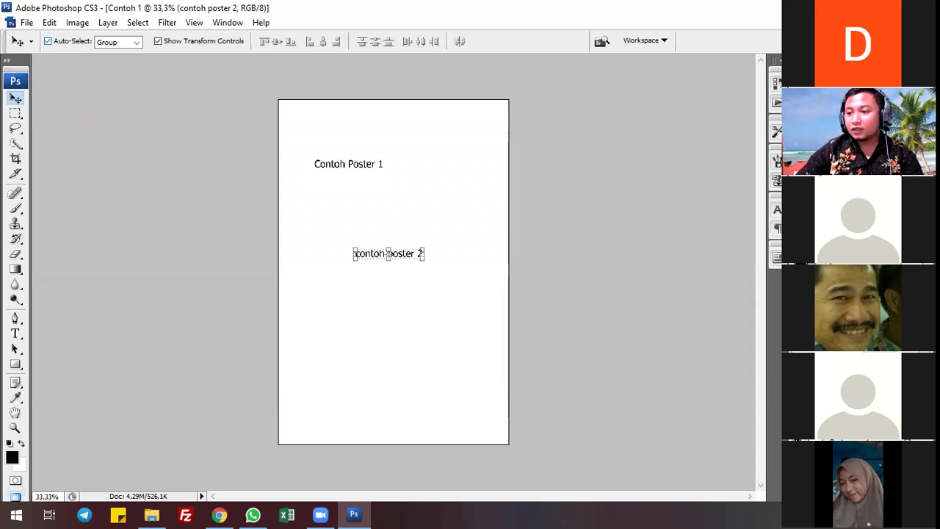
Move "Contoh Poster 1" near the page's upper centre and "contoh poster 2" towards the page's left edge above the middle.
{"action": "left_click_drag", "start_coordinate": [362, 163], "coordinate": [435, 145]}
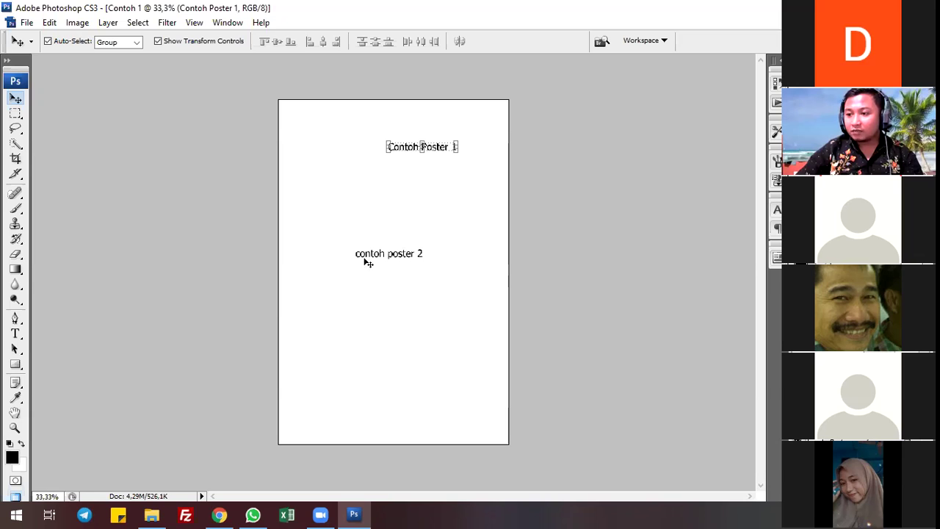
{"action": "left_click_drag", "start_coordinate": [365, 260], "coordinate": [309, 222]}
{"action": "left_click_drag", "start_coordinate": [328, 134], "coordinate": [387, 135]}
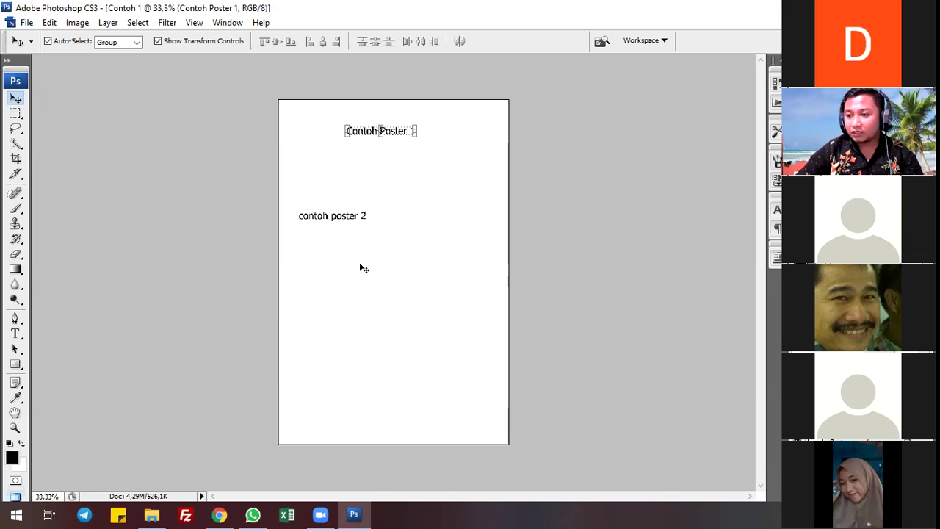
{"action": "left_click_drag", "start_coordinate": [390, 219], "coordinate": [354, 243]}
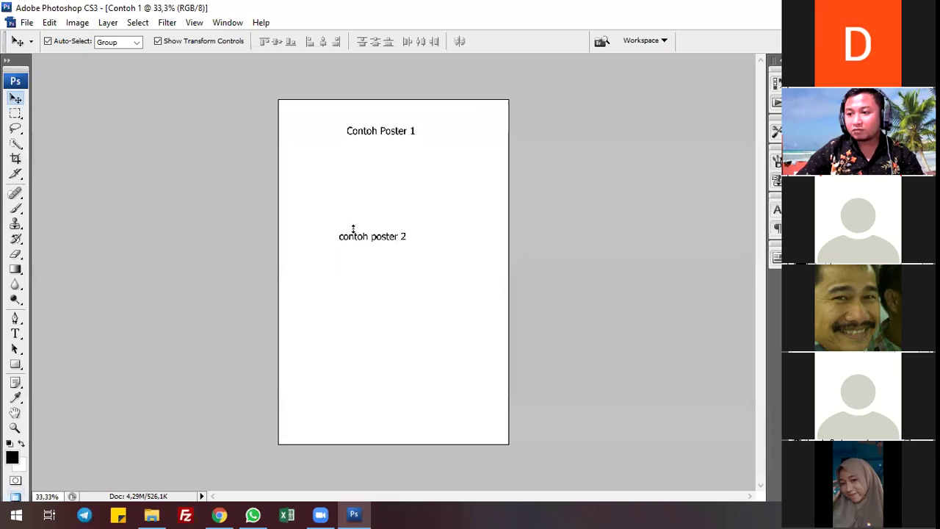
{"action": "left_click", "coordinate": [381, 133]}
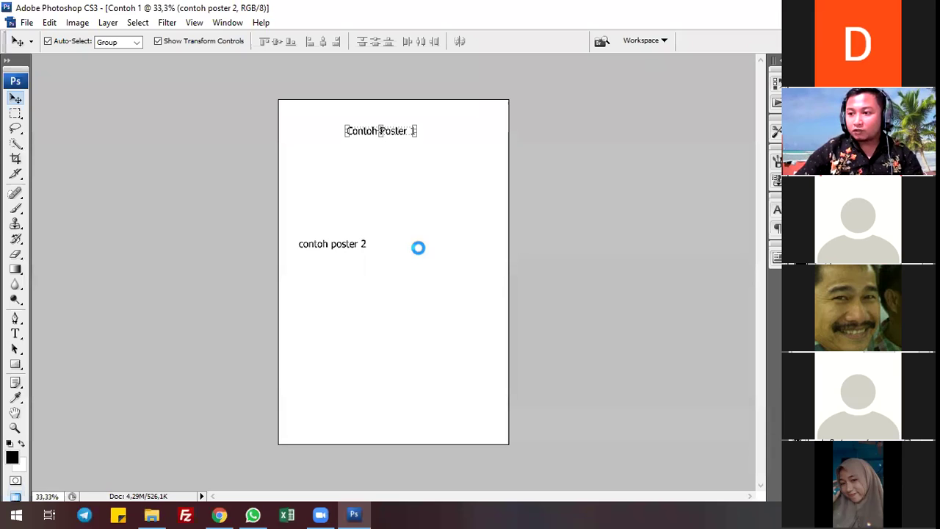
{"action": "left_click", "coordinate": [580, 44]}
{"action": "left_click", "coordinate": [609, 136]}
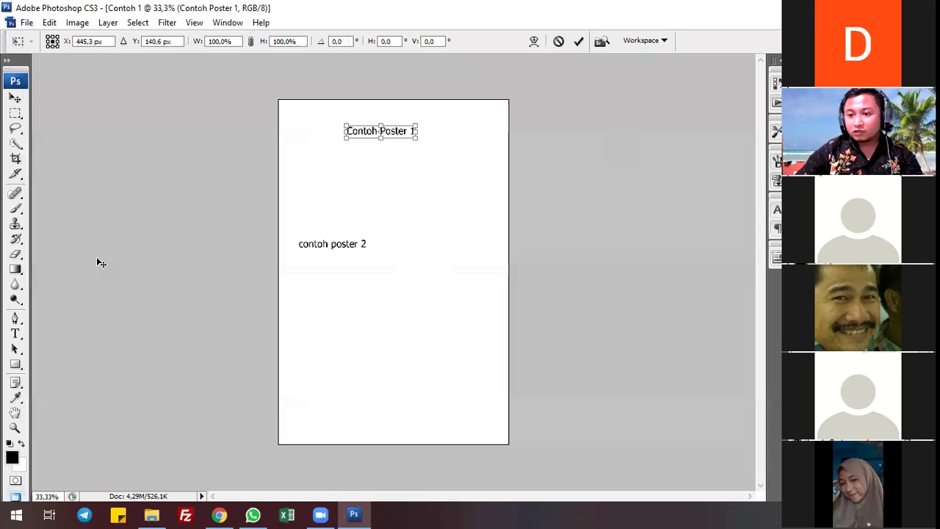
Add the text "Contoh Poster 3" below "contoh poster 2", commit it and return to the Move tool.
{"action": "left_click", "coordinate": [16, 334]}
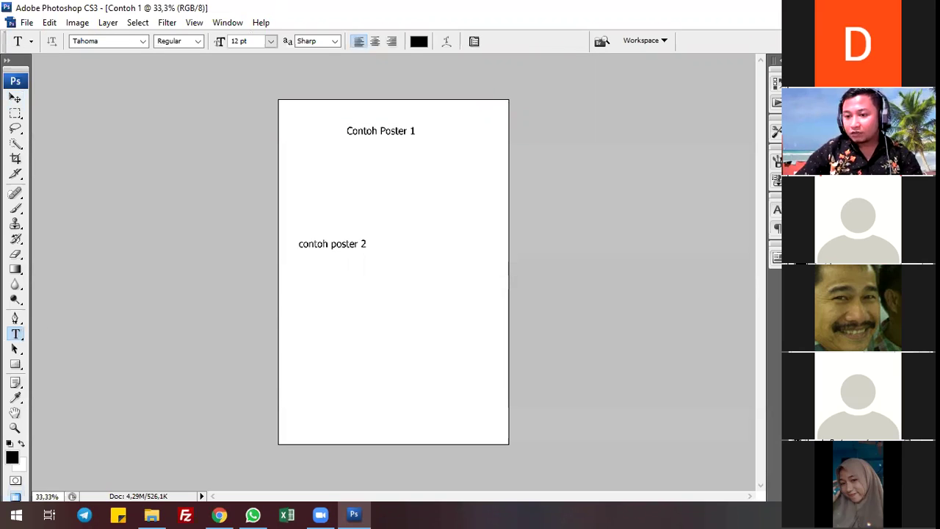
{"action": "left_click", "coordinate": [316, 314]}
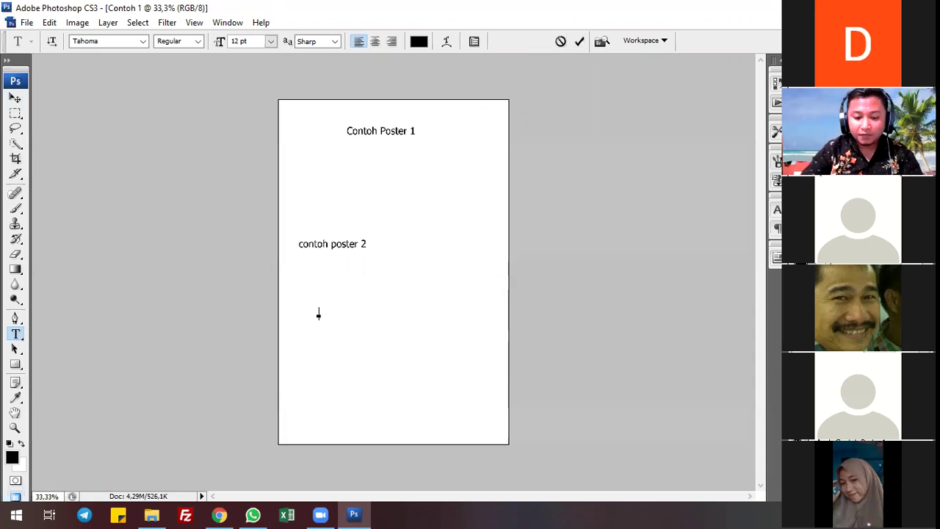
{"action": "type", "text": "Contoh Poster 3"}
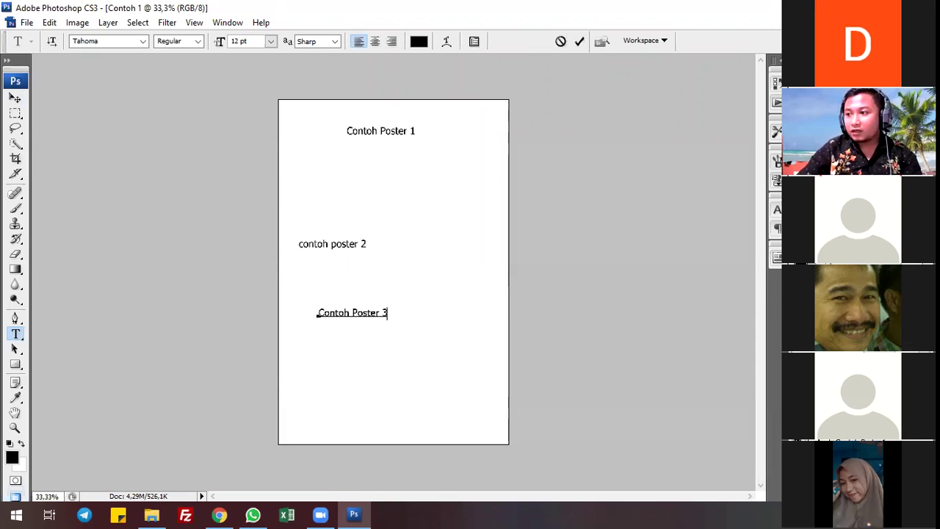
{"action": "key", "text": "ctrl+Return"}
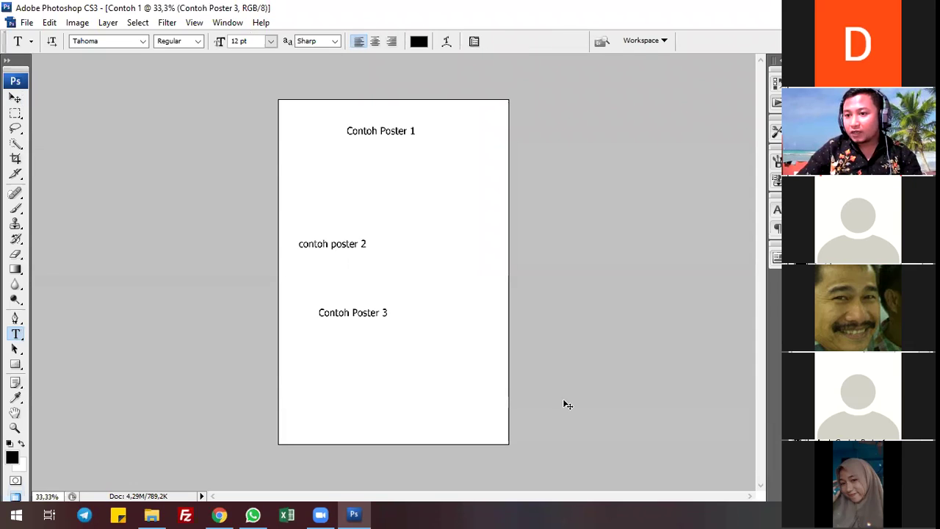
{"action": "key", "text": "v"}
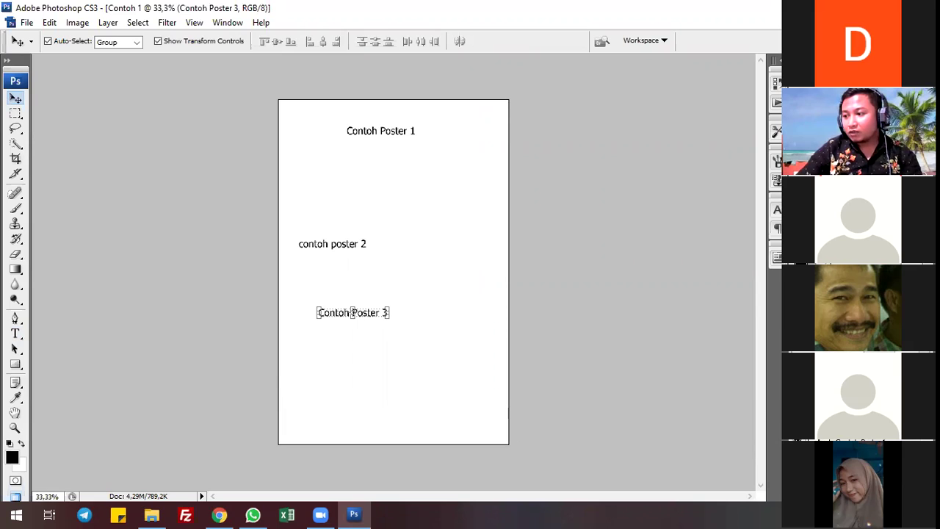
Select the three texts in turn, shift "contoh poster 2" slightly up and right, and move "Contoh Poster 3" up into the page's right half.
{"action": "left_click", "coordinate": [332, 244]}
{"action": "left_click", "coordinate": [332, 244]}
{"action": "left_click", "coordinate": [381, 131]}
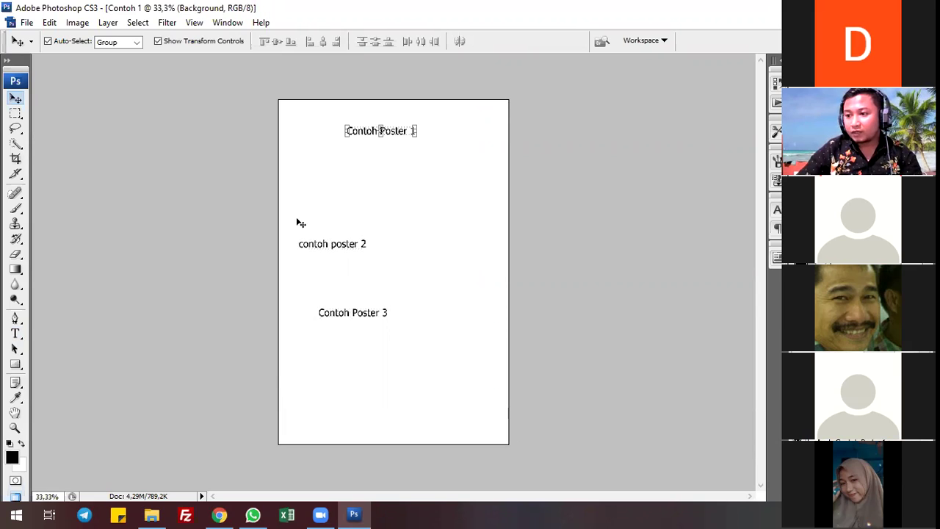
{"action": "left_click", "coordinate": [351, 312]}
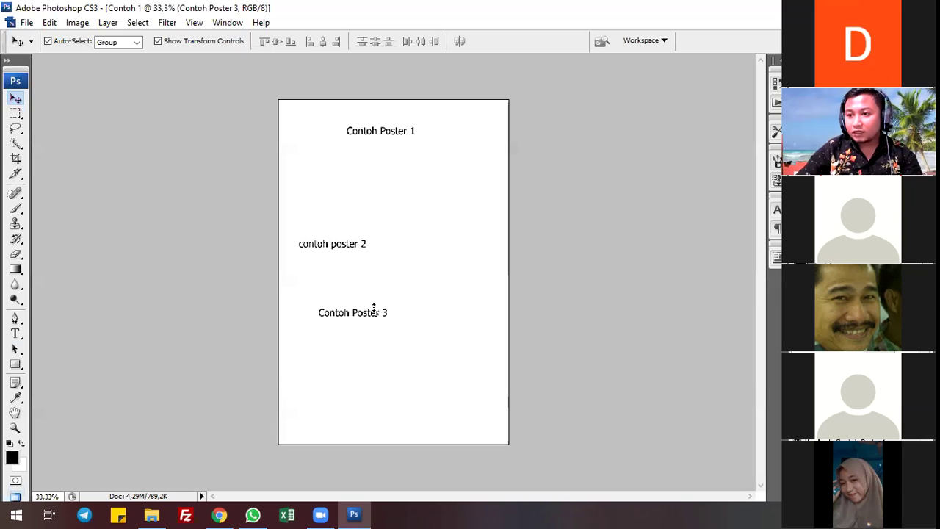
{"action": "mouse_move", "coordinate": [349, 244]}
{"action": "left_mouse_down"}
{"action": "mouse_move", "coordinate": [404, 214]}
{"action": "mouse_move", "coordinate": [360, 236]}
{"action": "left_mouse_up"}
{"action": "left_click_drag", "start_coordinate": [360, 312], "coordinate": [436, 290]}
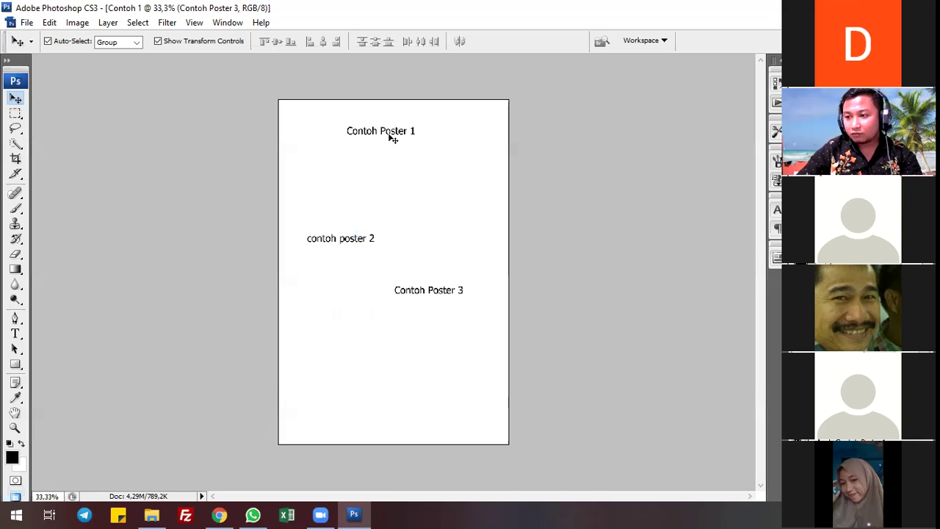
Move "Contoh Poster 1" slightly down and right, and select all three texts together before deselecting them.
{"action": "left_click", "coordinate": [371, 238]}
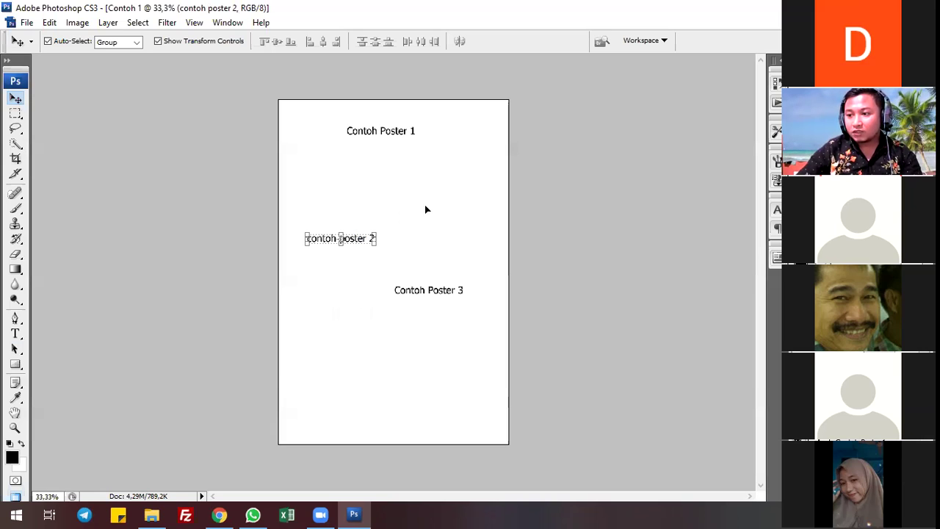
{"action": "left_click_drag", "start_coordinate": [392, 133], "coordinate": [405, 149]}
{"action": "left_click_drag", "start_coordinate": [484, 309], "coordinate": [332, 125]}
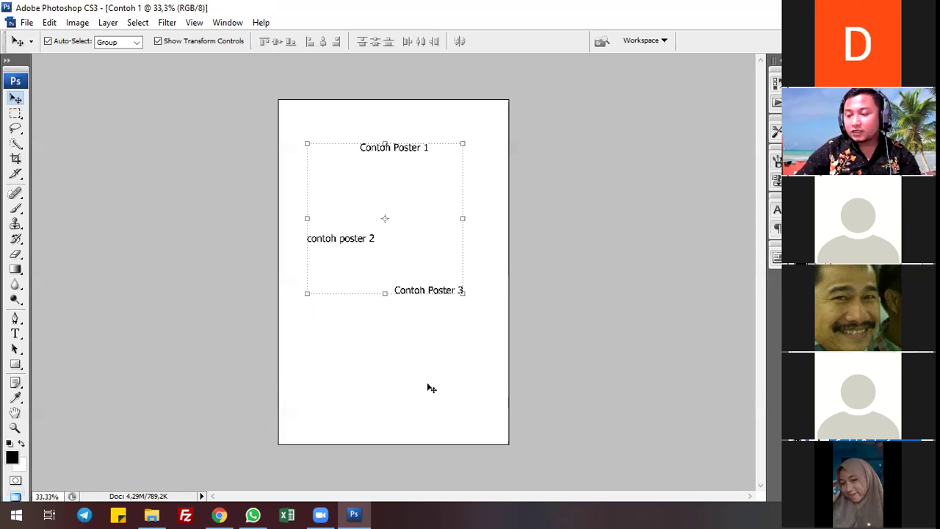
{"action": "left_click", "coordinate": [403, 378]}
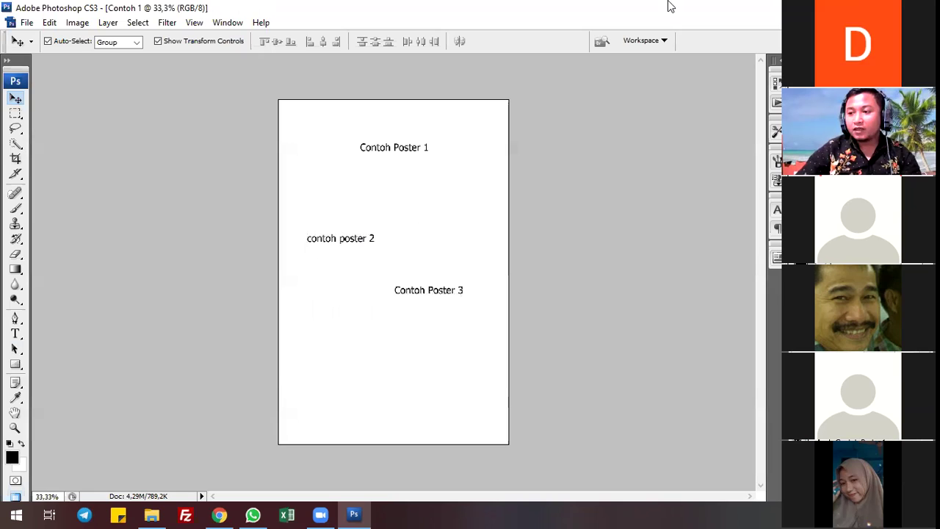
Space the texts down the page, with "Contoh Poster 3" in the lower part, "contoh poster 2" near the middle and "Contoh Poster 1" slightly lower.
{"action": "left_click_drag", "start_coordinate": [434, 291], "coordinate": [380, 357]}
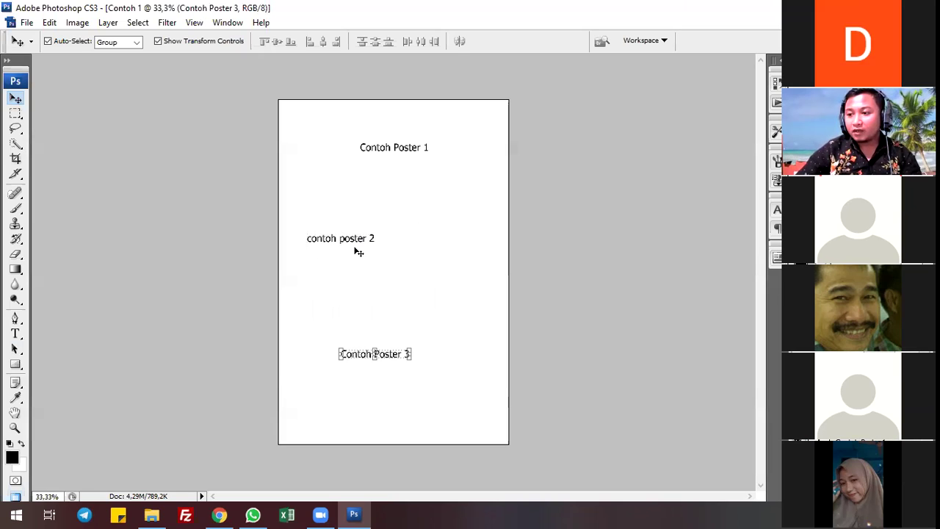
{"action": "left_click_drag", "start_coordinate": [353, 240], "coordinate": [386, 264]}
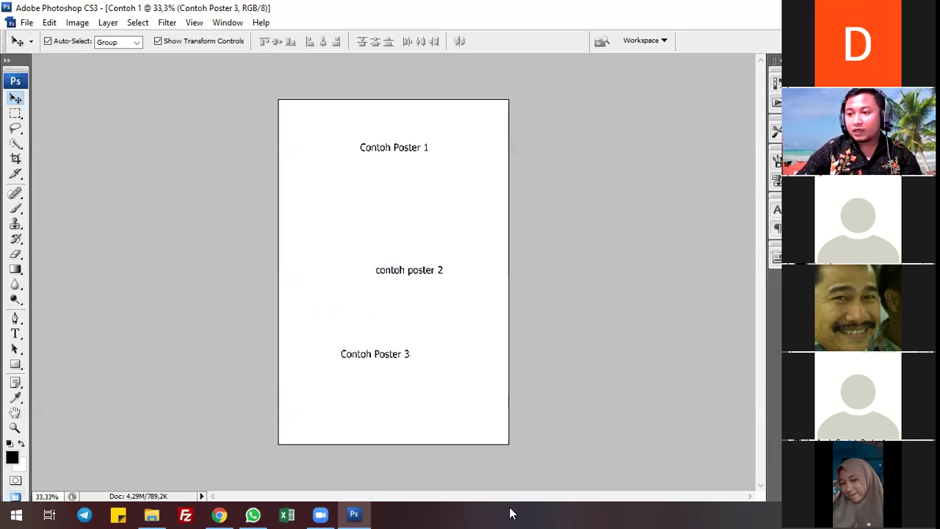
{"action": "left_click", "coordinate": [423, 149]}
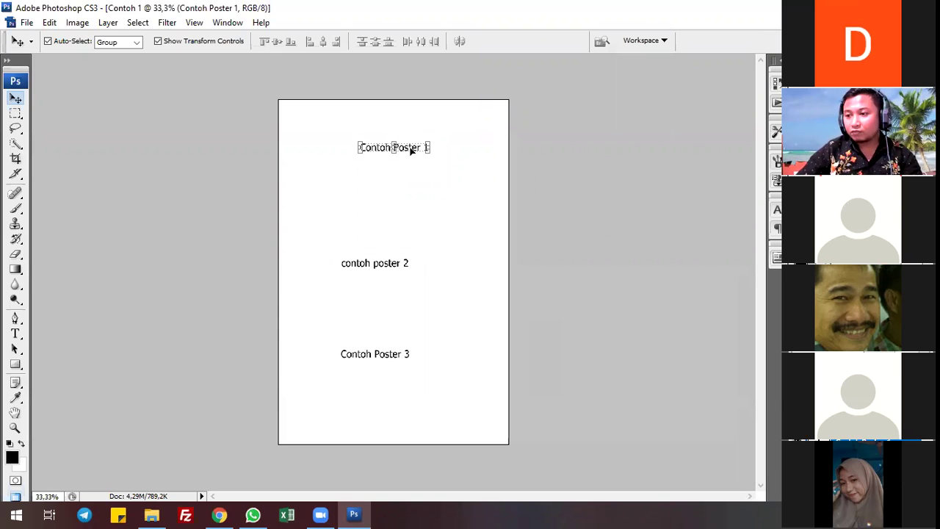
{"action": "key", "text": "ctrl+d"}
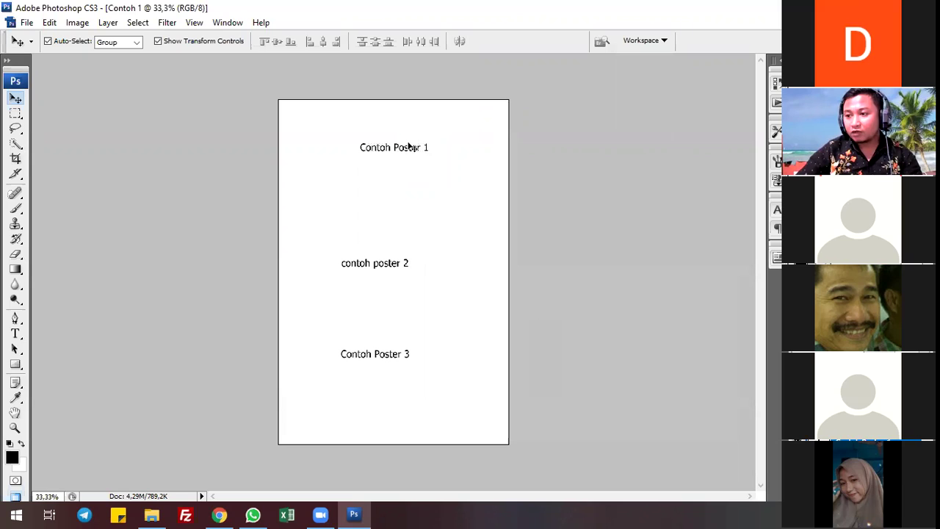
{"action": "left_click_drag", "start_coordinate": [398, 147], "coordinate": [396, 152]}
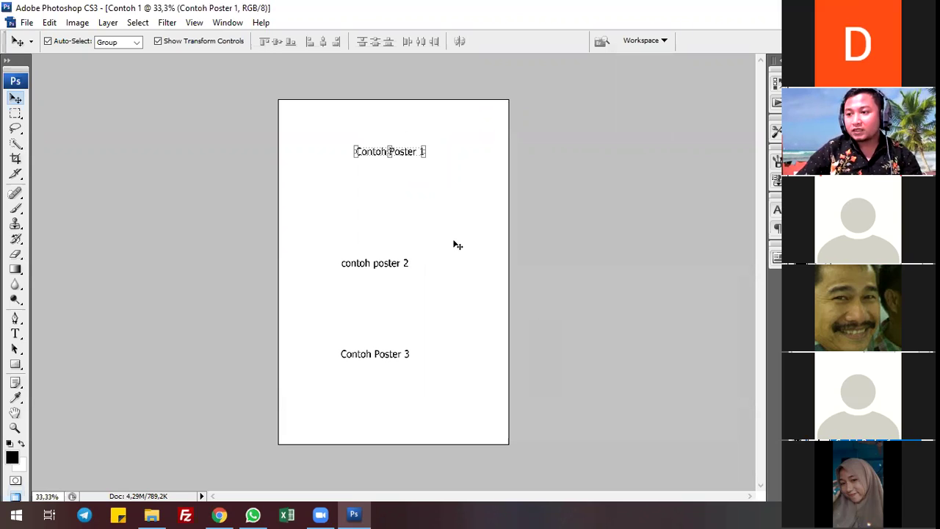
{"action": "left_click", "coordinate": [451, 227]}
{"action": "left_click", "coordinate": [410, 155]}
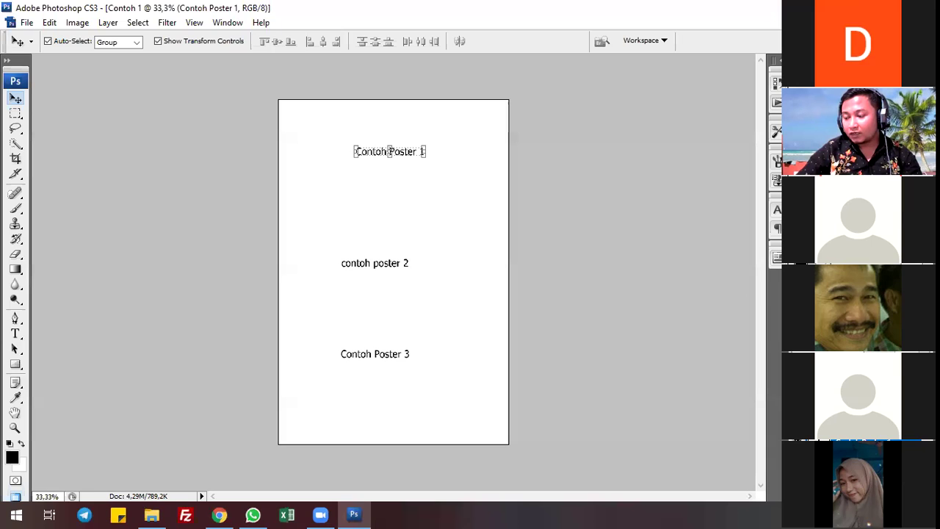
Append "ok" to the top text so it reads "Contoh Poster 1 ok", commit the edit and return to the Move tool.
{"action": "double_click", "coordinate": [814, 411]}
{"action": "left_click", "coordinate": [15, 98]}
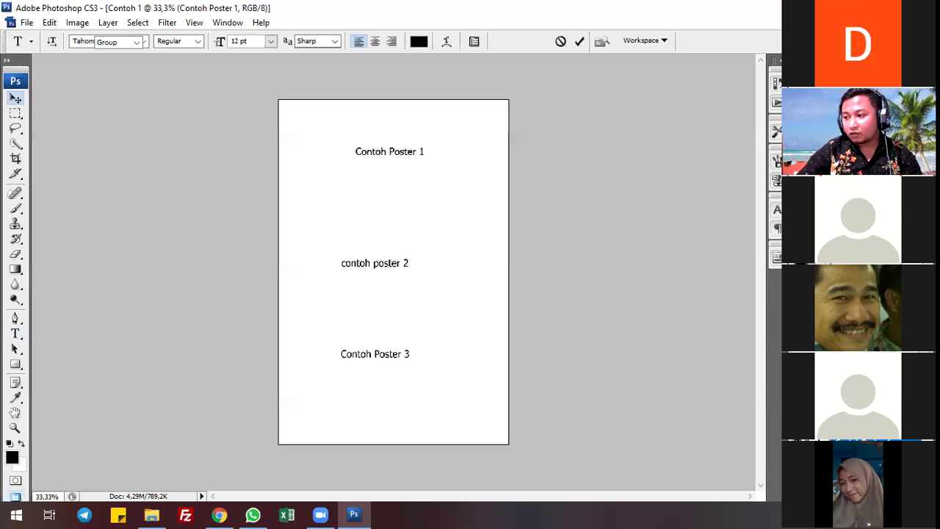
{"action": "double_click", "coordinate": [813, 411]}
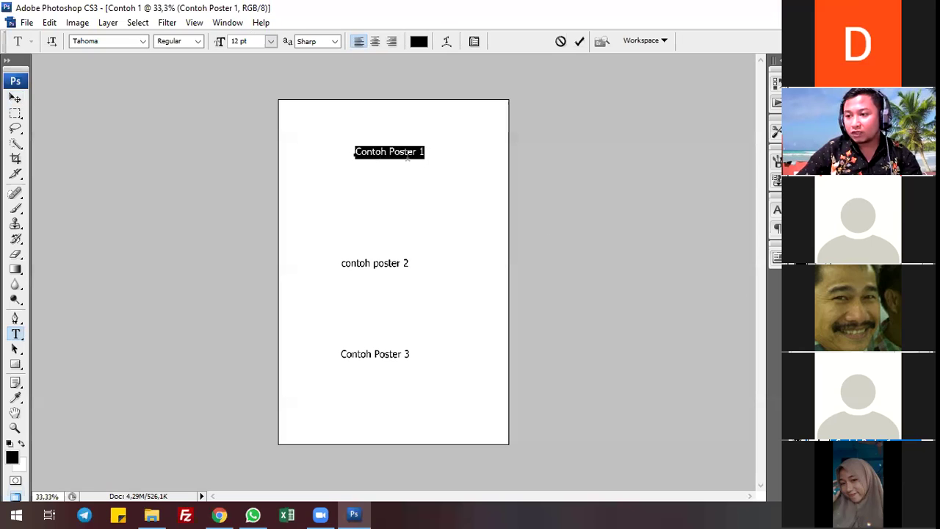
{"action": "key", "text": "Left"}
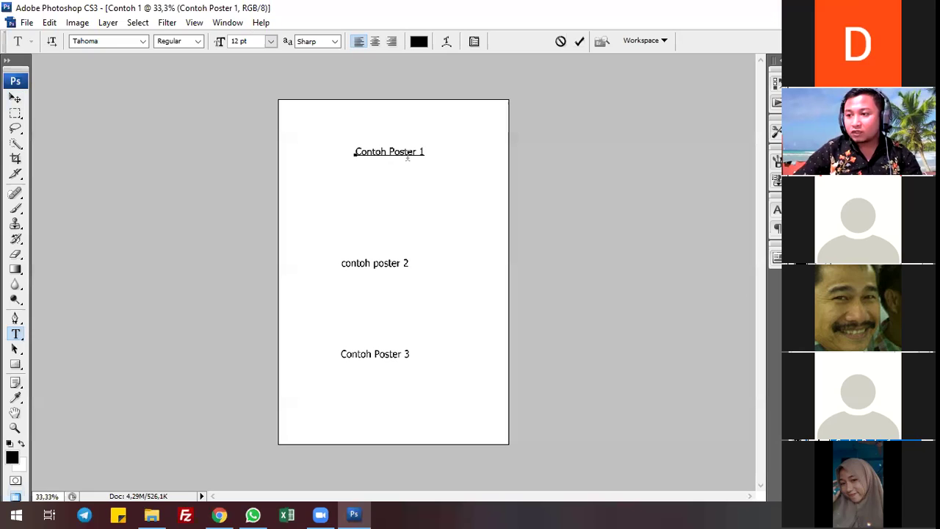
{"action": "key", "text": "End"}
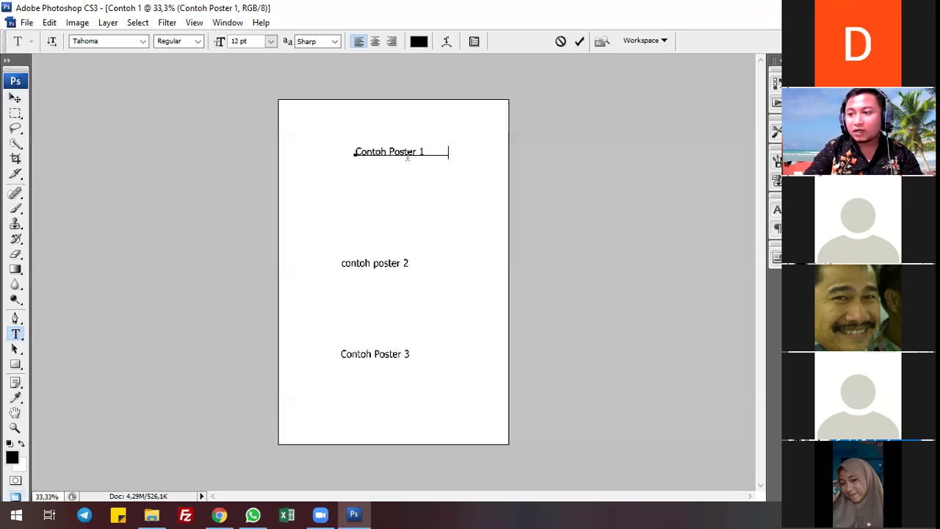
{"action": "type", "text": "d"}
{"action": "key", "text": "BackSpace"}
{"action": "key", "text": "BackSpace"}
{"action": "key", "text": "BackSpace"}
{"action": "key", "text": "BackSpace"}
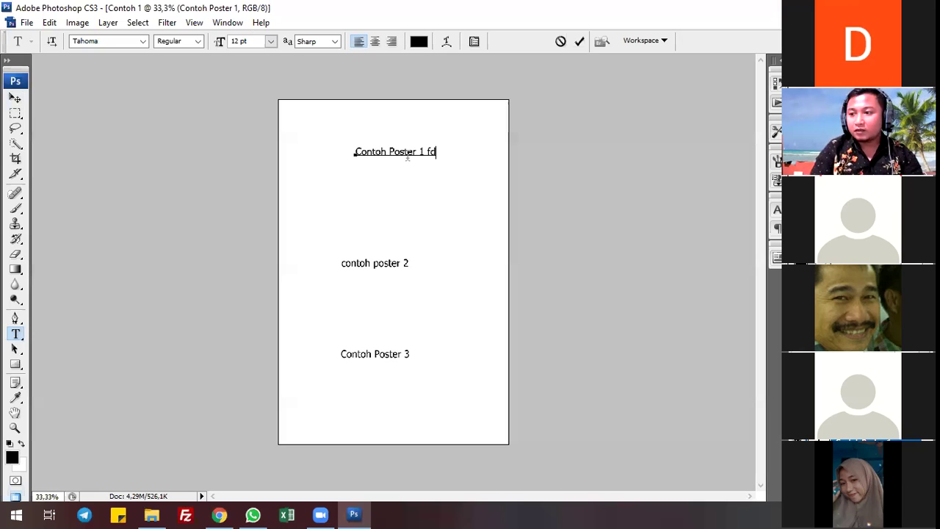
{"action": "key", "text": "BackSpace"}
{"action": "key", "text": "BackSpace"}
{"action": "key", "text": "BackSpace"}
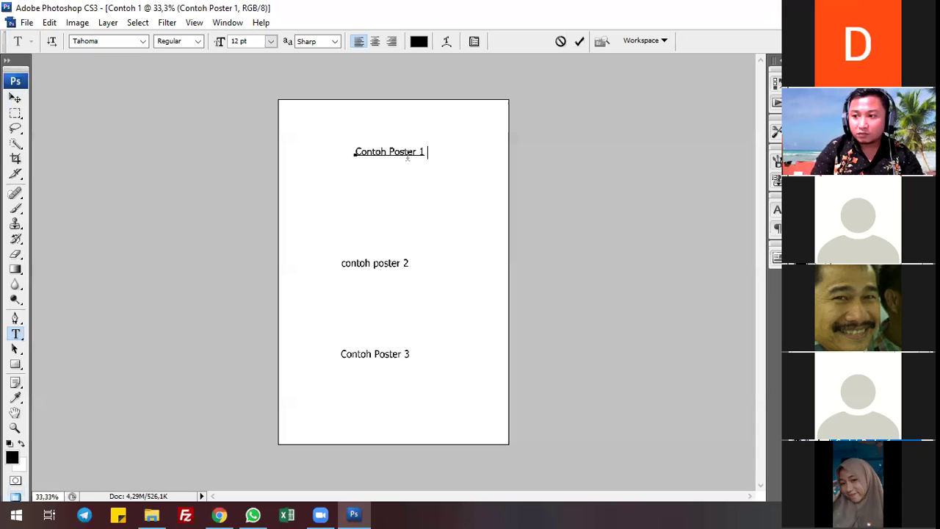
{"action": "type", "text": "ok"}
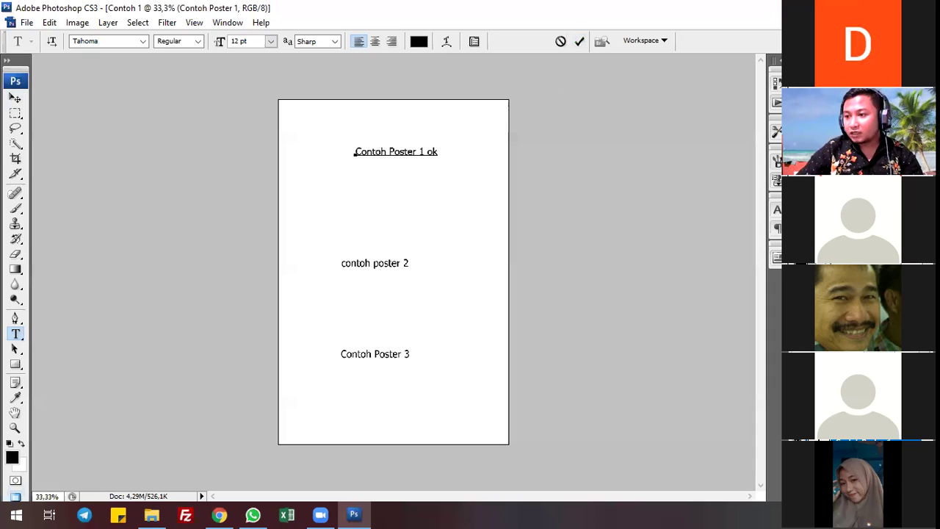
{"action": "key", "text": "ctrl+a"}
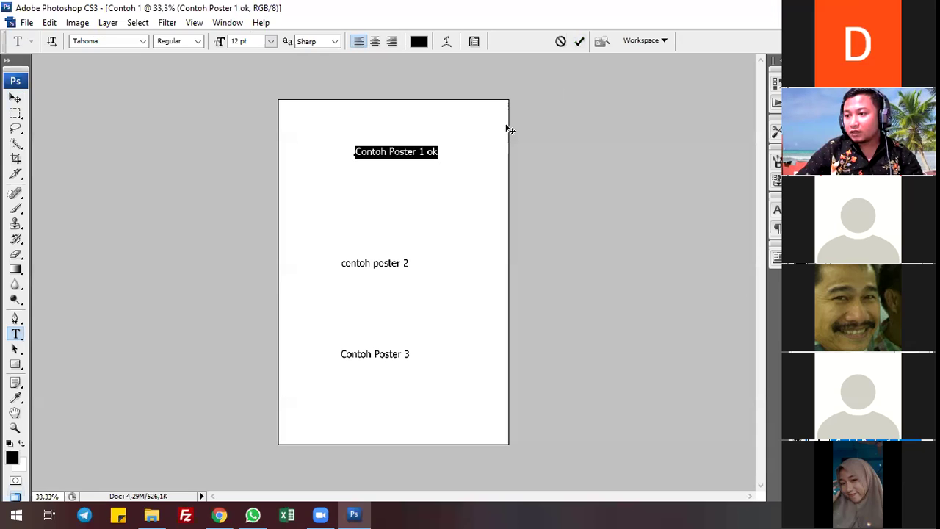
{"action": "left_click", "coordinate": [581, 40]}
{"action": "left_click", "coordinate": [15, 98]}
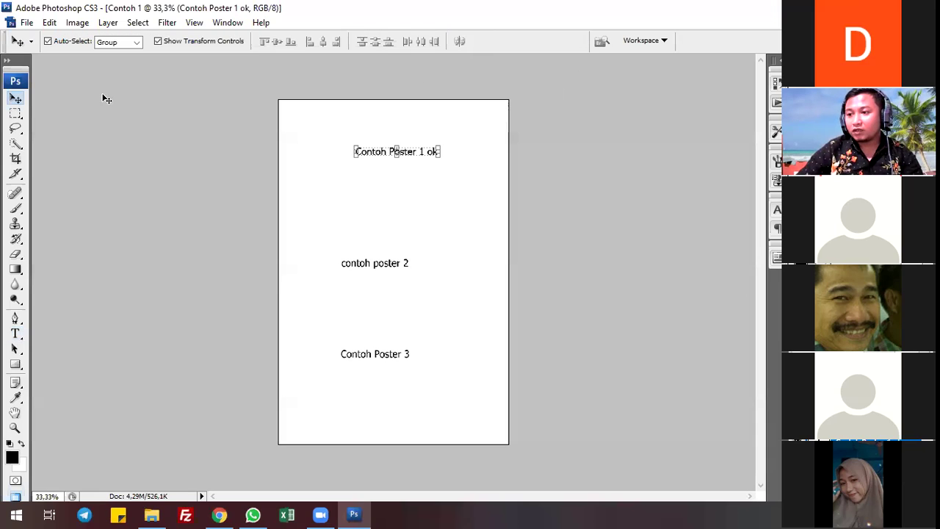
Move "Contoh Poster 1 ok" slightly left and down, so its left edge lines up with the two texts below.
{"action": "left_click_drag", "start_coordinate": [414, 132], "coordinate": [439, 187]}
{"action": "key", "text": "ctrl+z"}
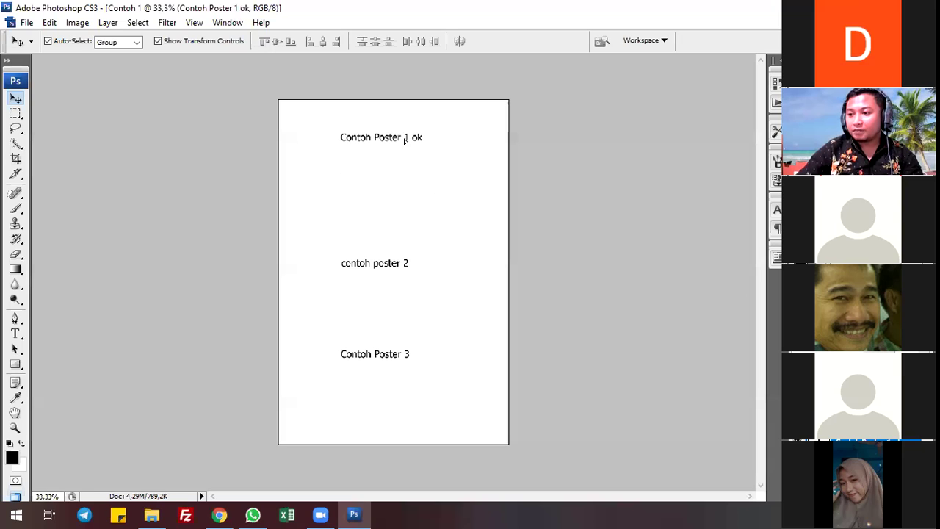
{"action": "left_click_drag", "start_coordinate": [412, 145], "coordinate": [403, 165]}
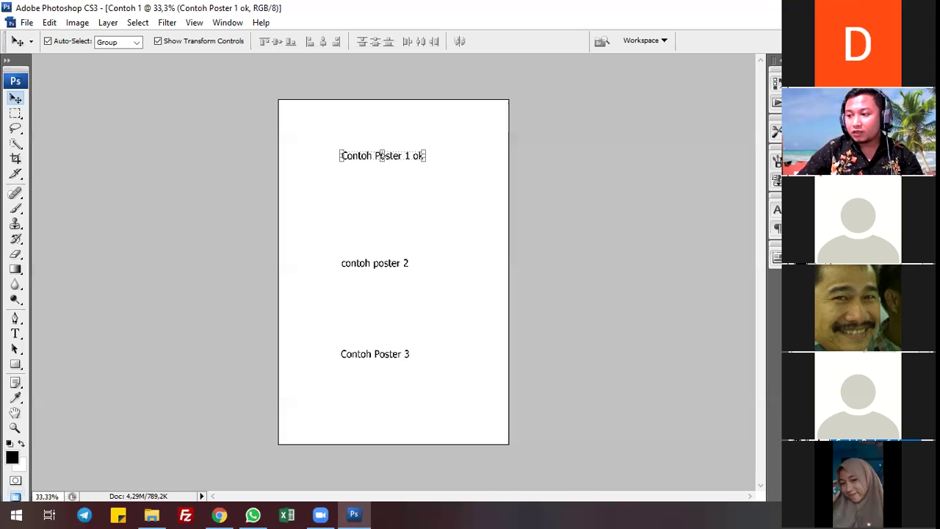
Select all of "Contoh Poster 1 ok" with the Type tool and change its font to Vivaldi.
{"action": "double_click", "coordinate": [340, 156]}
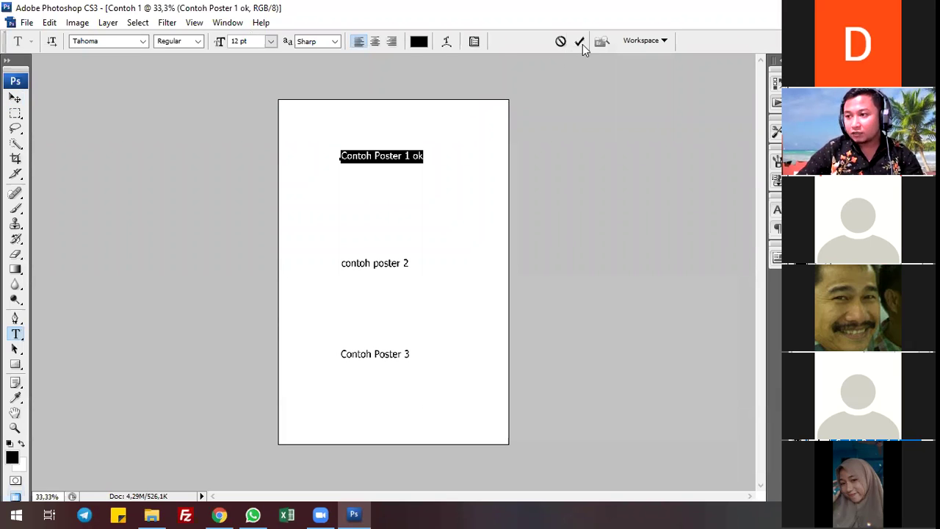
{"action": "key", "text": "ctrl+Return"}
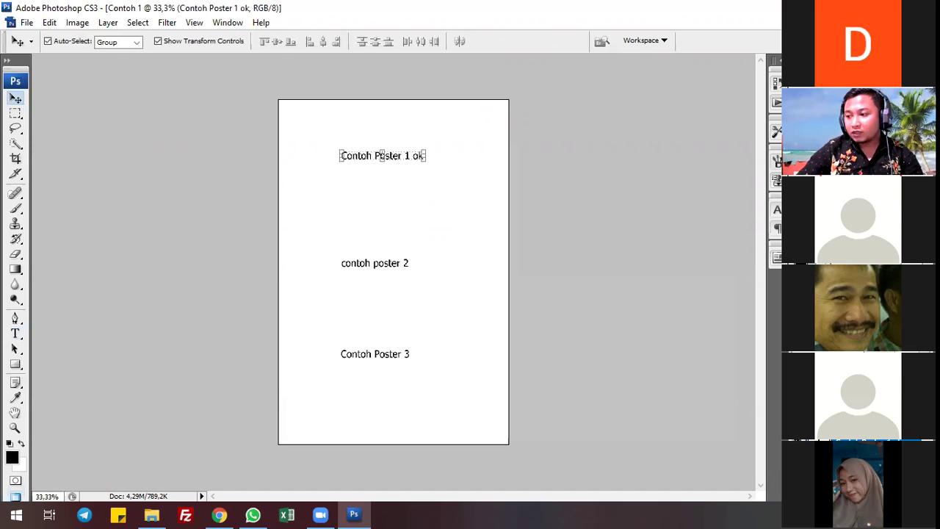
{"action": "key", "text": "t"}
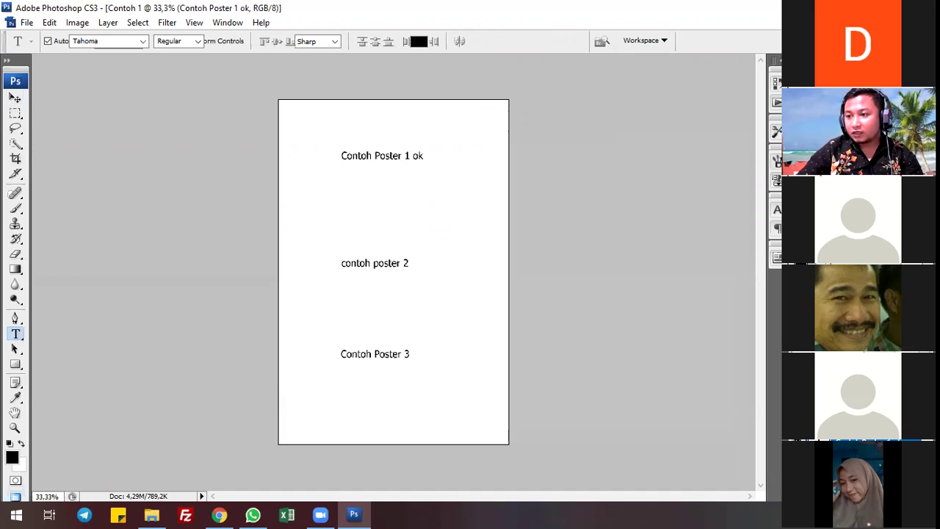
{"action": "left_click_drag", "start_coordinate": [340, 156], "coordinate": [424, 157]}
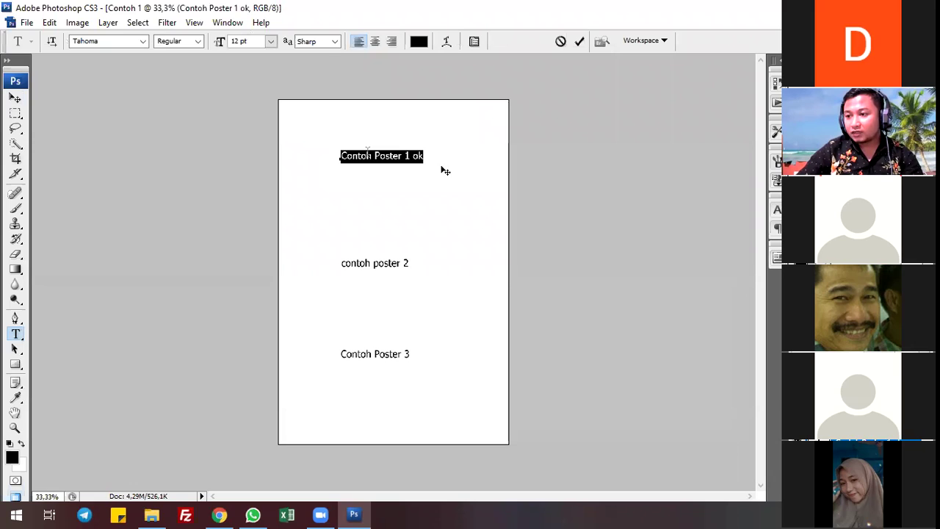
{"action": "left_click", "coordinate": [144, 42]}
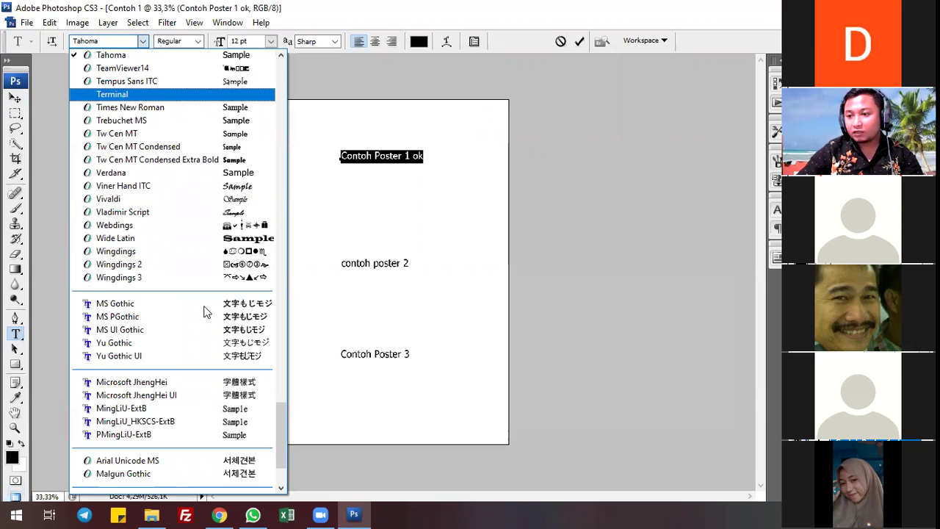
{"action": "scroll", "coordinate": [232, 231], "scroll_direction": "down", "scroll_amount": 2}
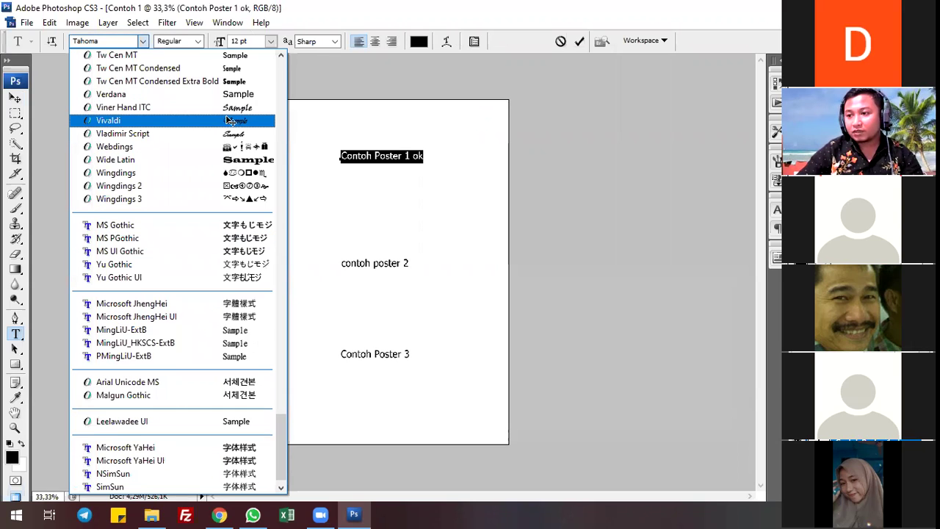
{"action": "left_click", "coordinate": [228, 120]}
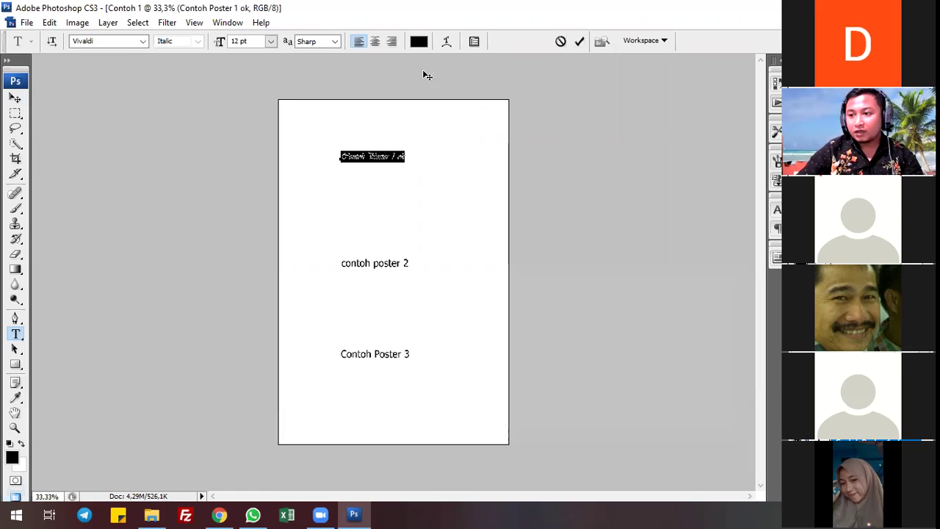
Try font sizes of 60 pt and 30 pt on the selected "Contoh Poster 1 ok" text.
{"action": "left_click", "coordinate": [270, 41]}
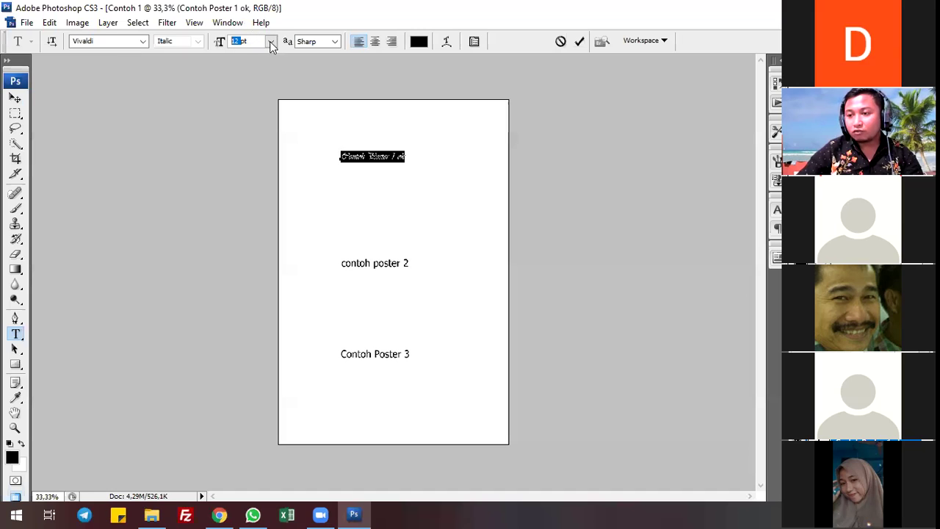
{"action": "left_click", "coordinate": [270, 41]}
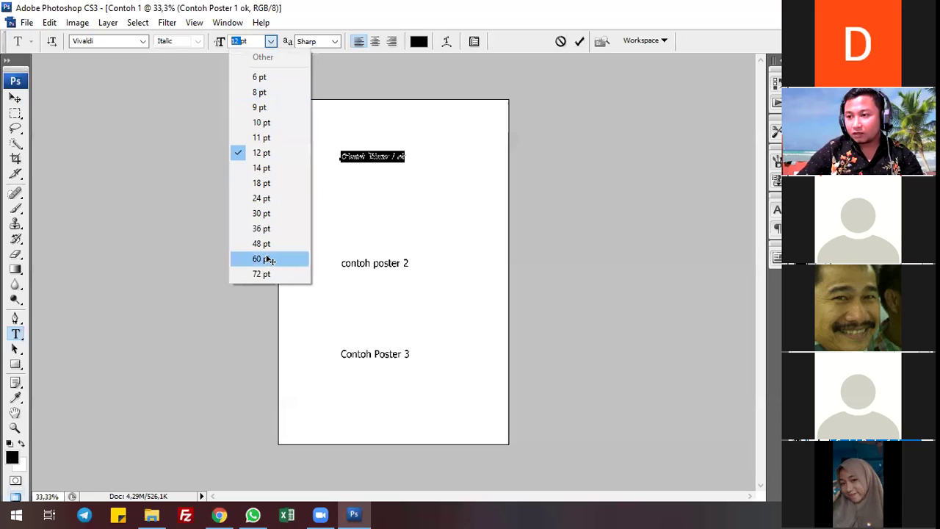
{"action": "left_click", "coordinate": [266, 260]}
{"action": "left_click", "coordinate": [269, 42]}
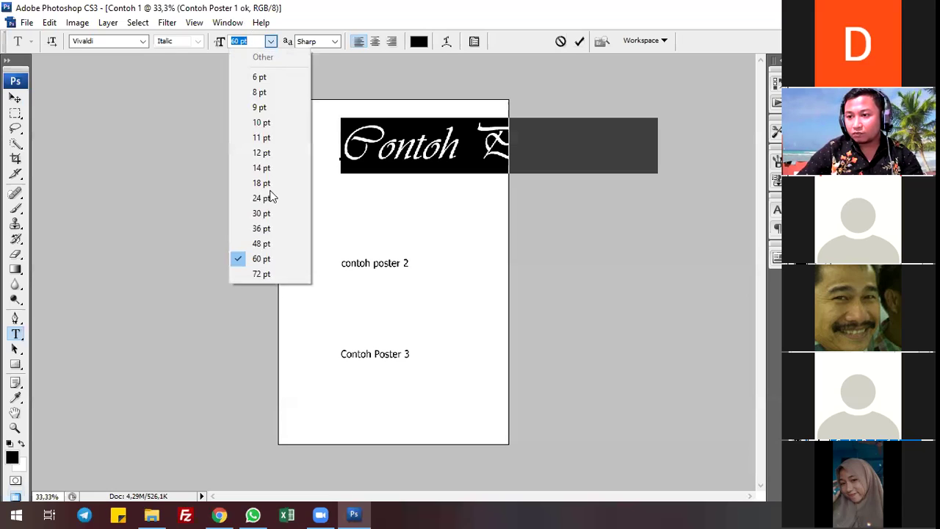
{"action": "type", "text": "30"}
{"action": "key", "text": "Return"}
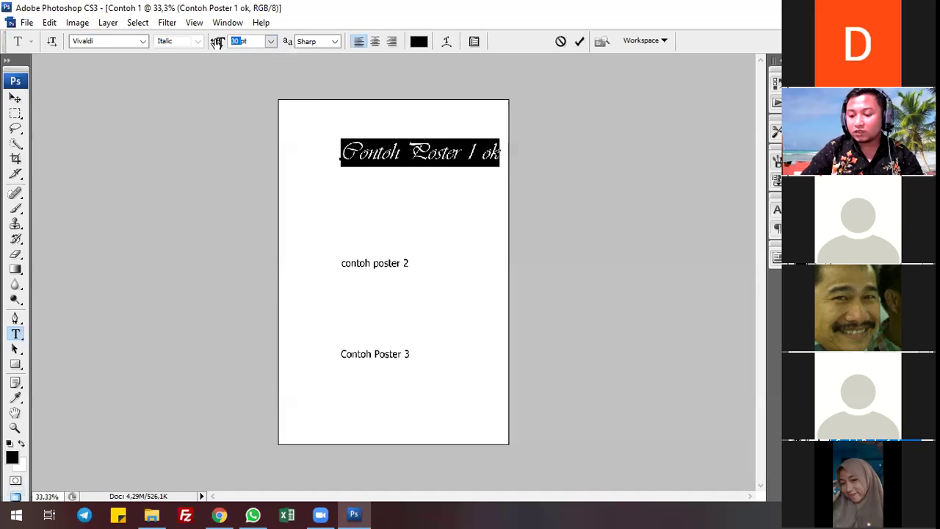
Set the size of "Contoh Poster 1 ok" to 45 pt, commit it and move the text to the page's left edge.
{"action": "left_click_drag", "start_coordinate": [217, 43], "coordinate": [223, 42]}
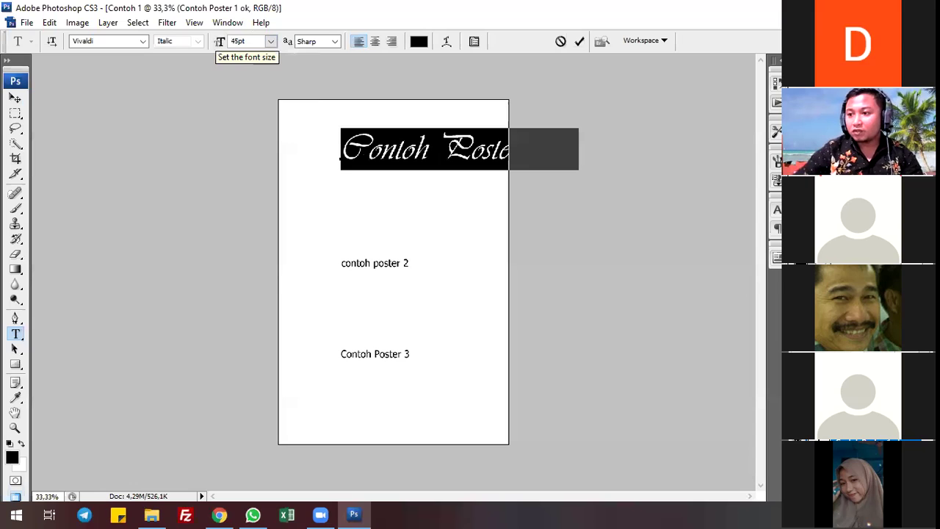
{"action": "left_click", "coordinate": [580, 43]}
{"action": "key", "text": "v"}
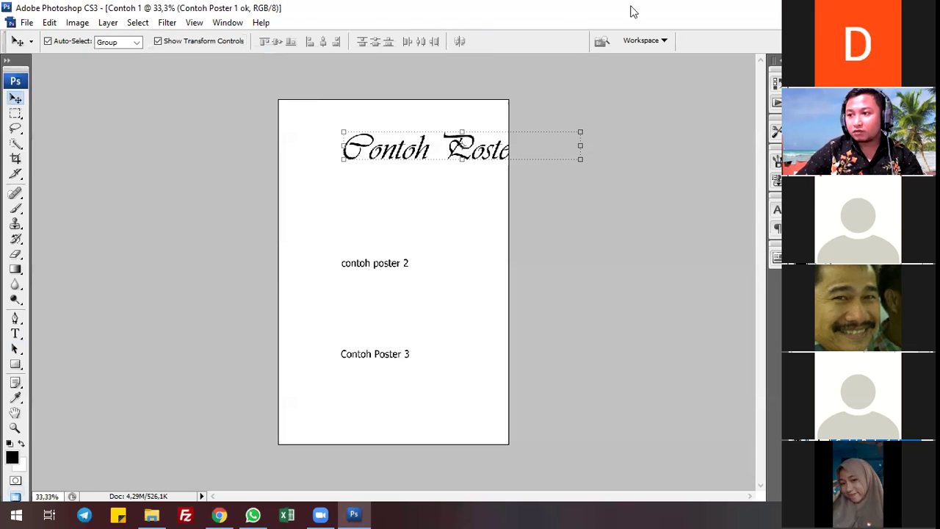
{"action": "left_click_drag", "start_coordinate": [424, 144], "coordinate": [361, 135]}
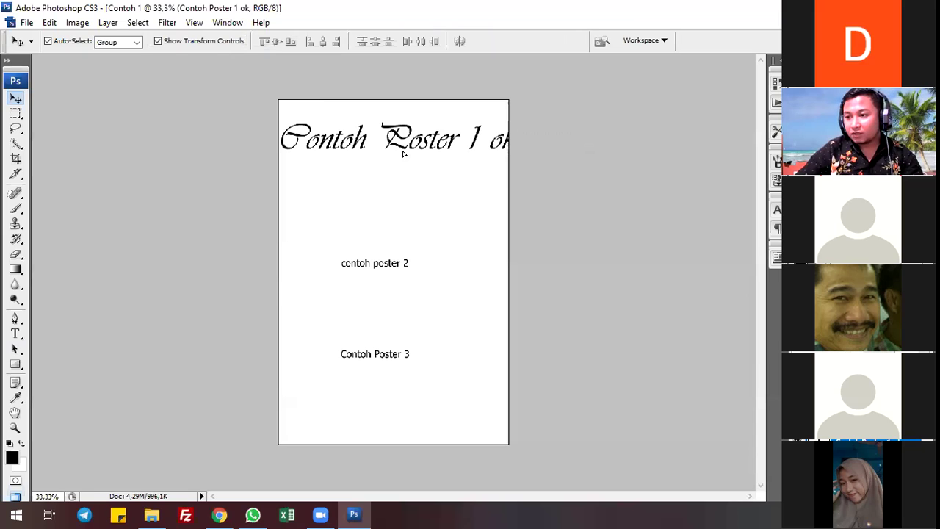
{"action": "left_click_drag", "start_coordinate": [398, 159], "coordinate": [410, 141]}
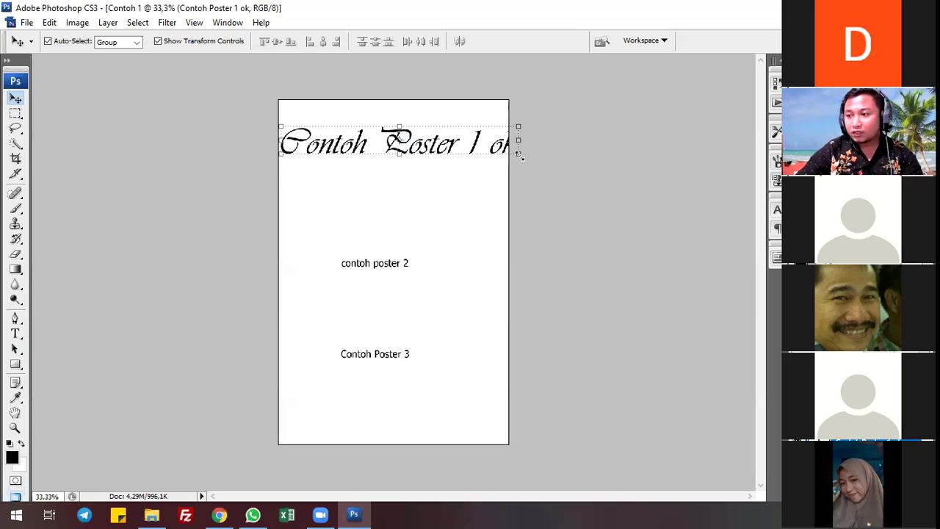
Try scaling the top text non-proportionally to about 83.4% width and 95.7% height, commit it and undo the transform.
{"action": "left_click_drag", "start_coordinate": [519, 155], "coordinate": [478, 161]}
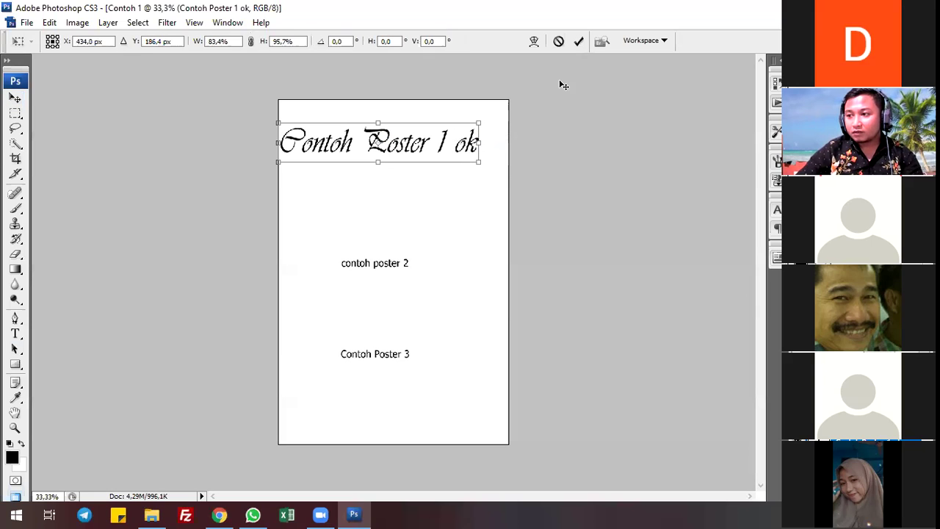
{"action": "double_click", "coordinate": [450, 149]}
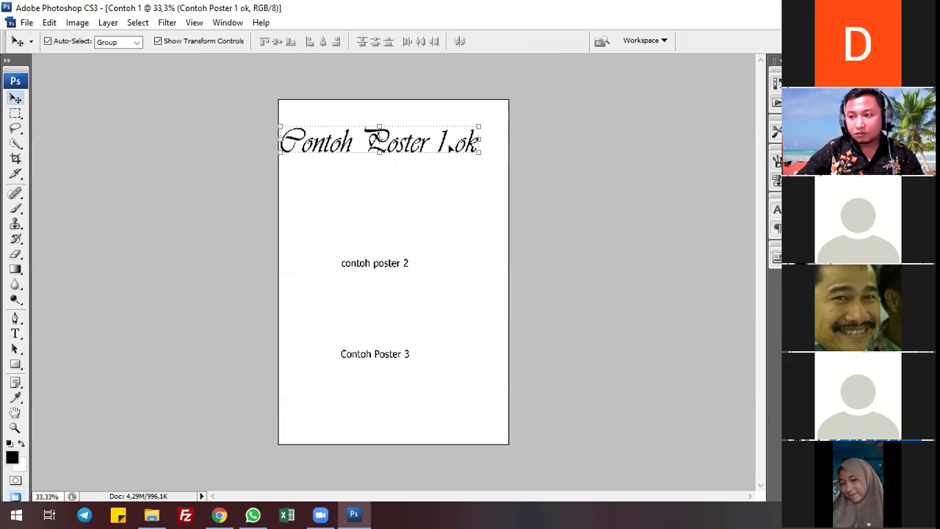
{"action": "key", "text": "ctrl+z"}
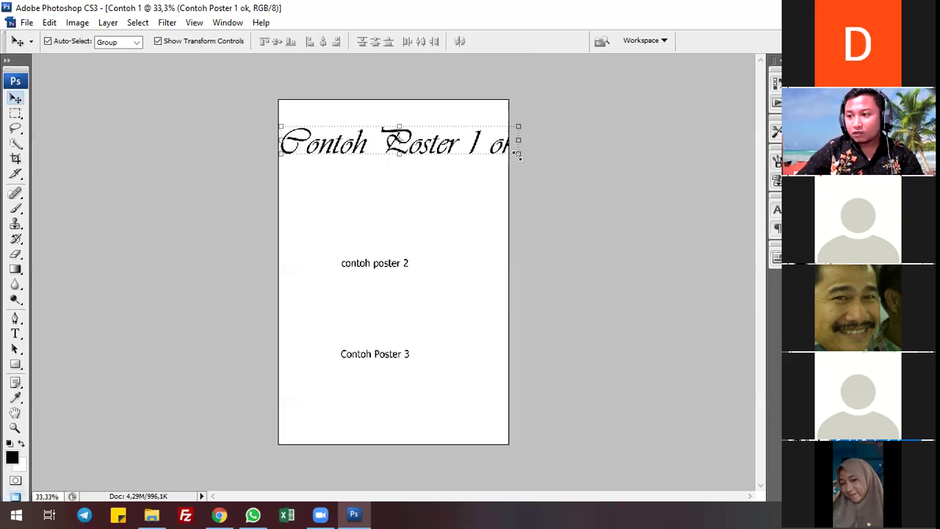
Scale "Contoh Poster 1 ok" proportionally to 62.4%, place it near the horizontal centre of the page's top and commit the transform.
{"action": "left_click_drag", "start_coordinate": [514, 155], "coordinate": [423, 136]}
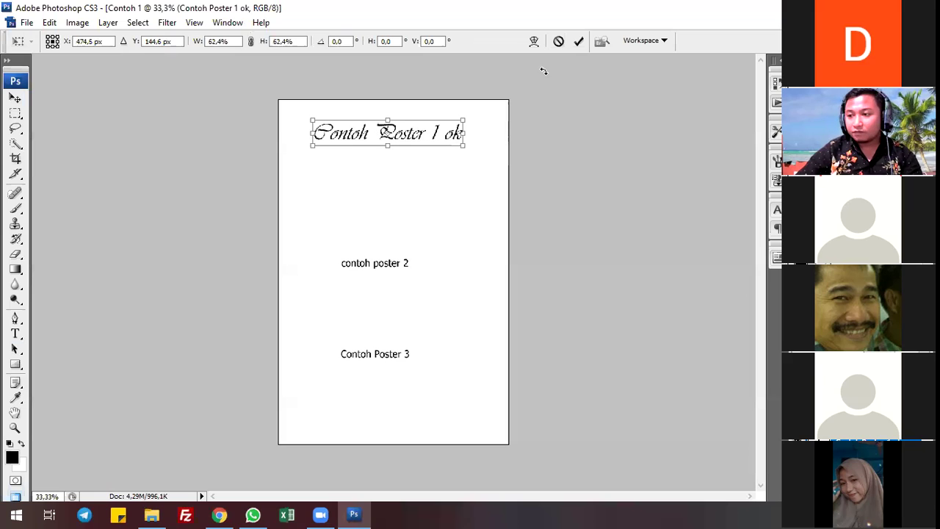
{"action": "left_click", "coordinate": [578, 41]}
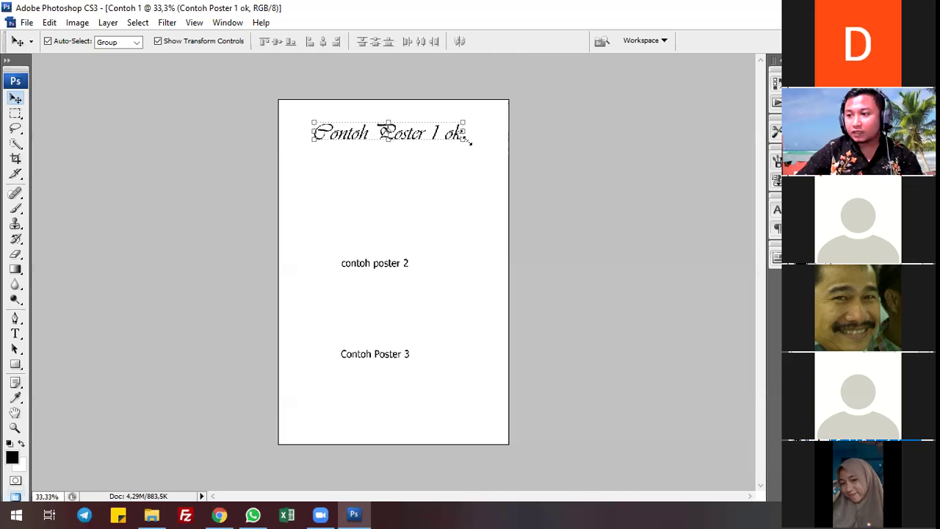
Try stretching and squashing the top text without keeping its proportions, then cancel the transform.
{"action": "left_click", "coordinate": [424, 123]}
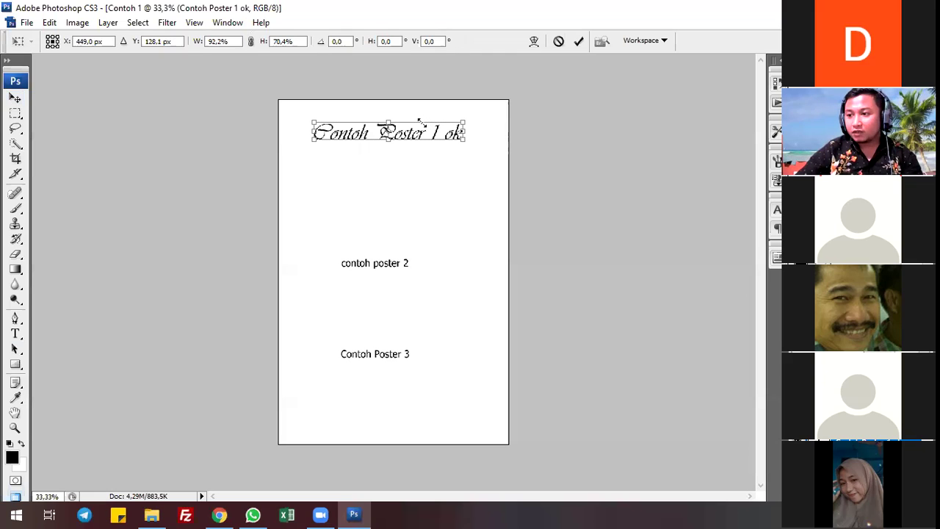
{"action": "left_click_drag", "start_coordinate": [463, 139], "coordinate": [463, 181]}
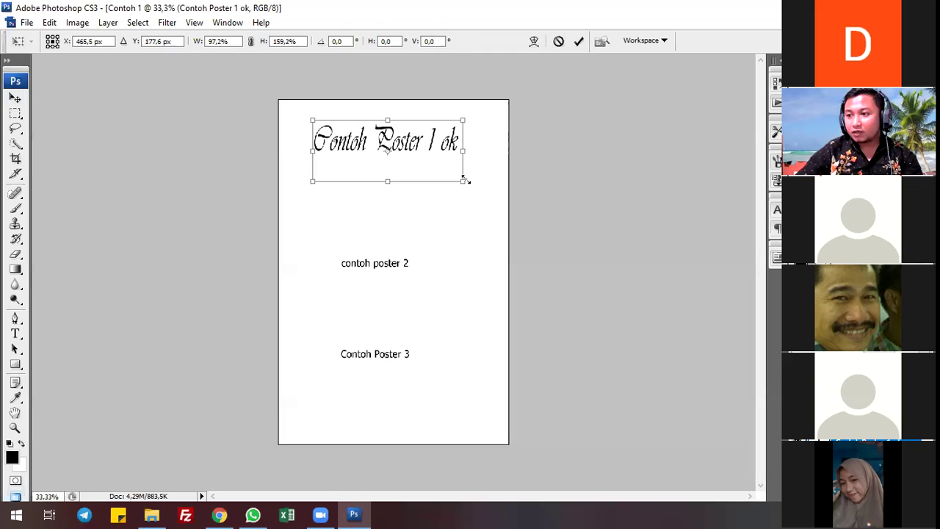
{"action": "left_click_drag", "start_coordinate": [491, 128], "coordinate": [458, 135]}
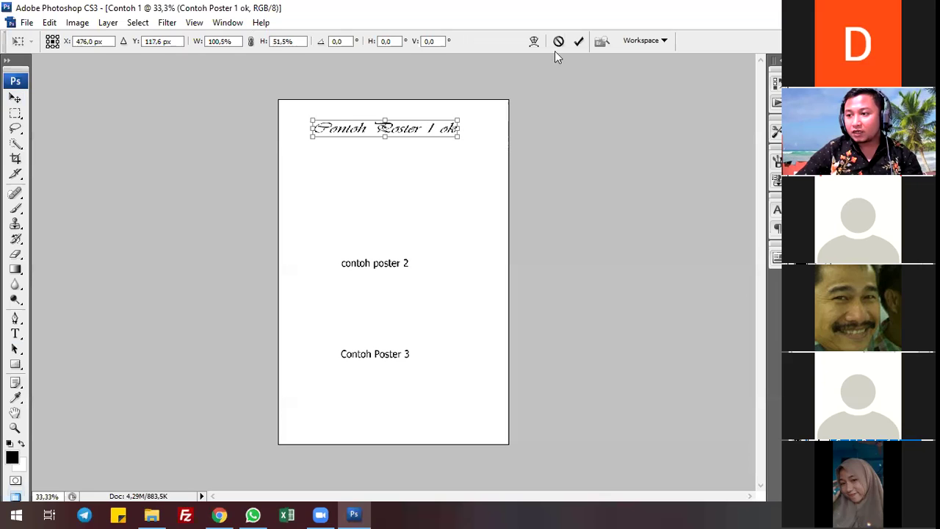
{"action": "key", "text": "Escape"}
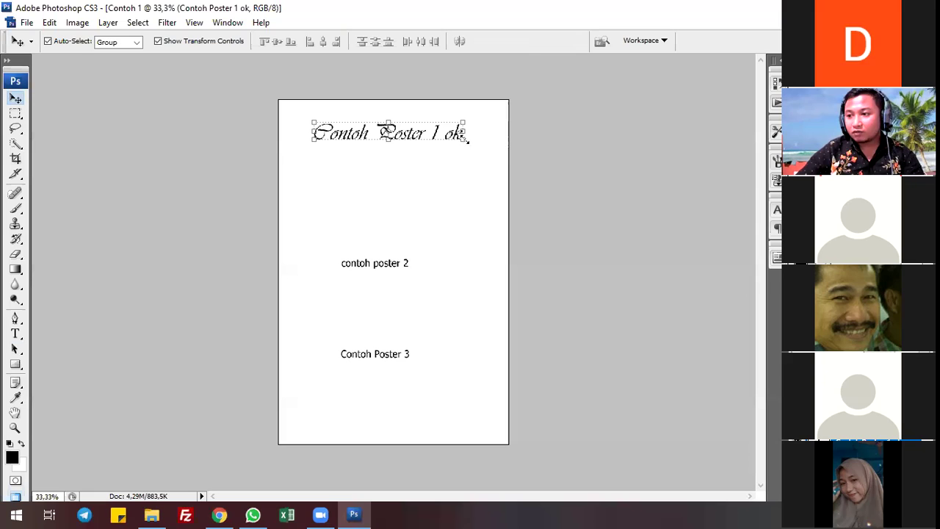
Scale "Contoh Poster 1 ok" proportionally to 117.1%, commit it, centre the text near the page's top and deselect it.
{"action": "left_click_drag", "start_coordinate": [489, 150], "coordinate": [482, 184]}
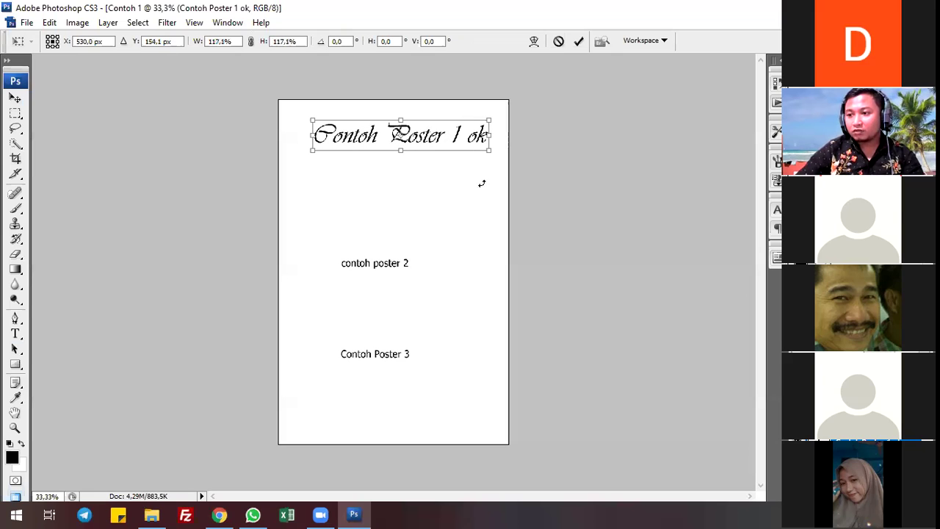
{"action": "left_click", "coordinate": [579, 41]}
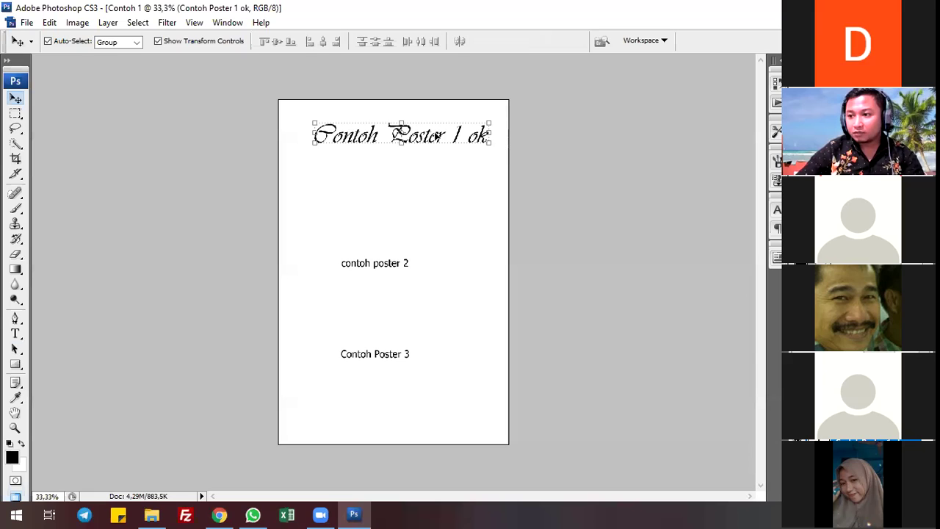
{"action": "left_click_drag", "start_coordinate": [433, 137], "coordinate": [435, 138]}
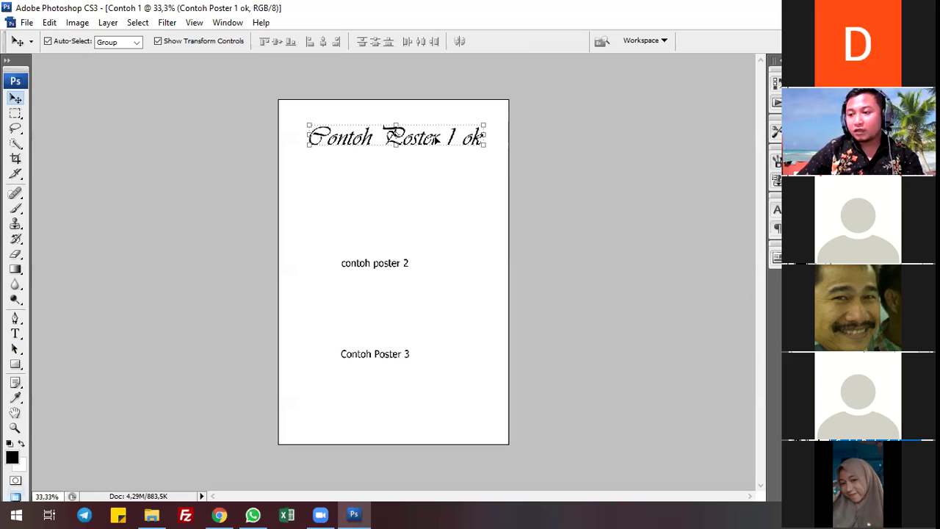
{"action": "left_click", "coordinate": [204, 68]}
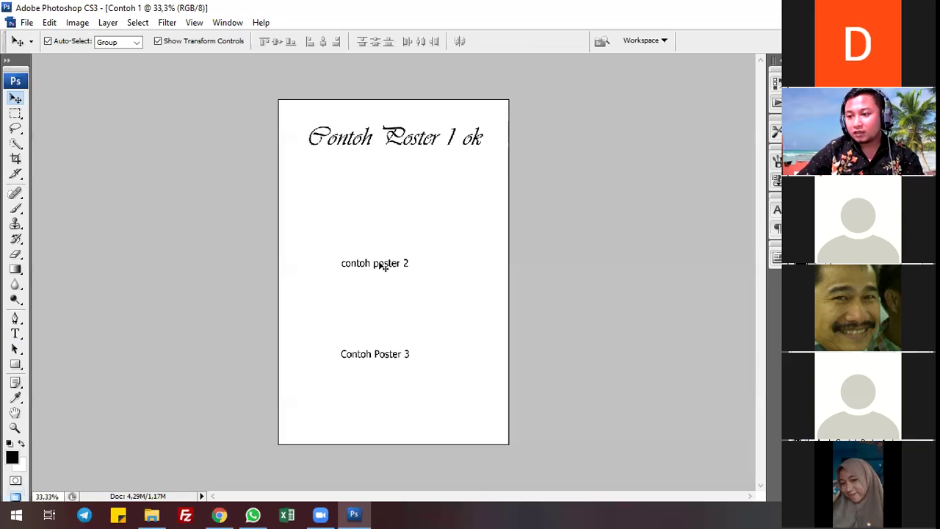
Replace the "contoh poster 2" text with "Cuci Tangan Pakai Sabun".
{"action": "left_click", "coordinate": [382, 266]}
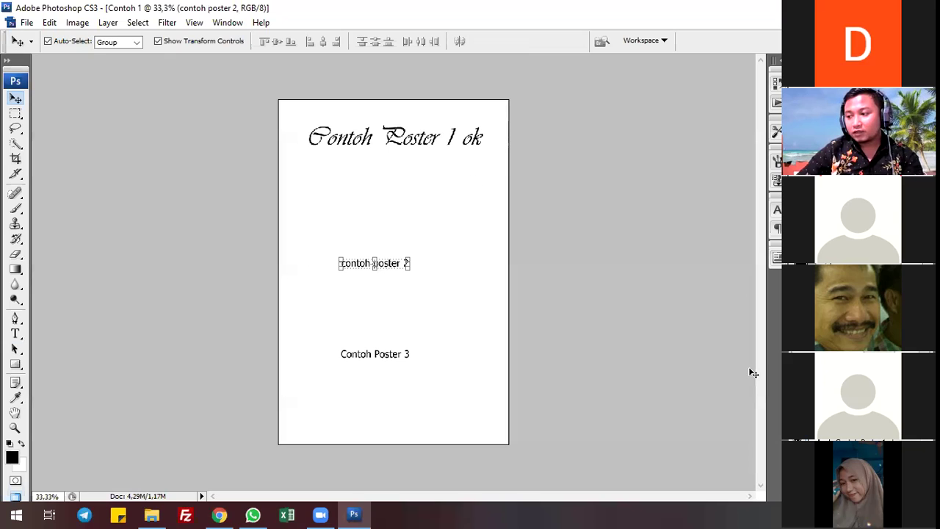
{"action": "key", "text": "t"}
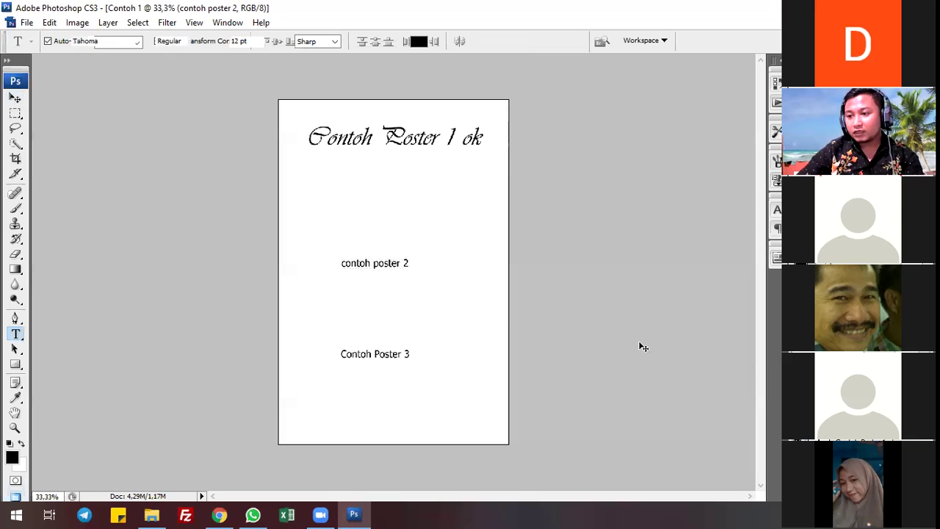
{"action": "key", "text": "Return"}
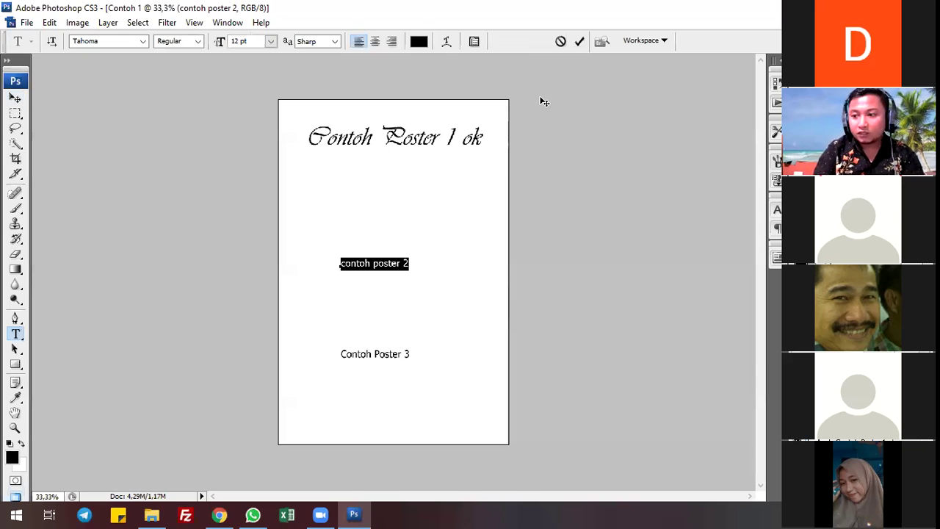
{"action": "type", "text": "Cud"}
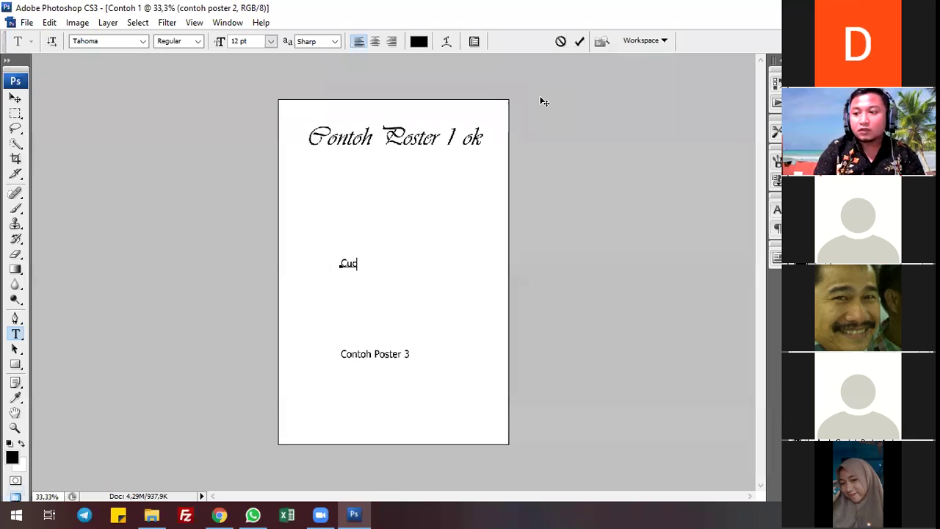
{"action": "type", "text": "i Tangan Pakai Sabun"}
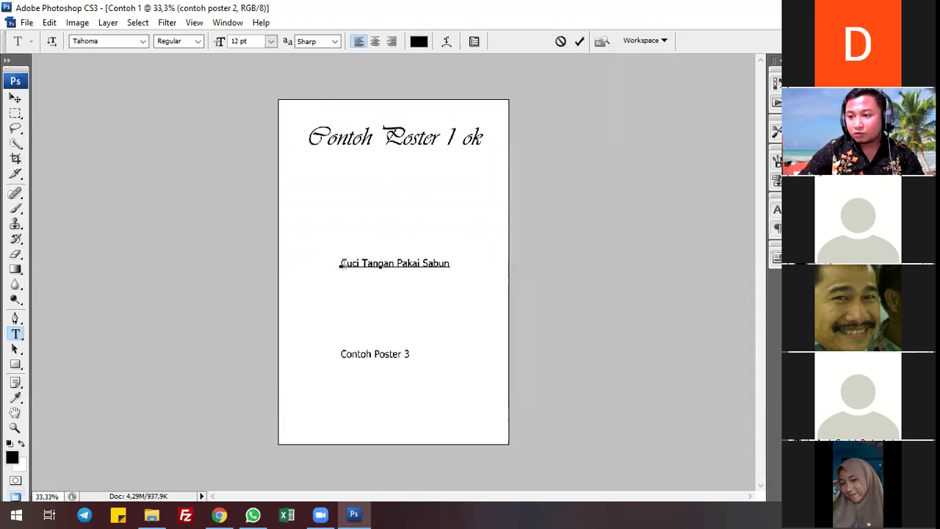
Set the font of "Cuci Tangan Pakai Sabun" to Bauhaus 93 and commit the text edit.
{"action": "left_click_drag", "start_coordinate": [343, 265], "coordinate": [463, 265]}
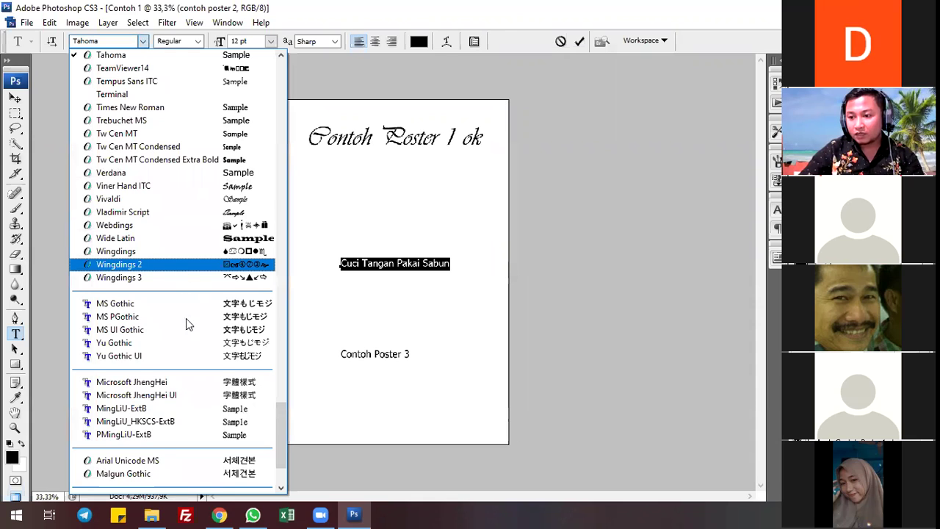
{"action": "scroll", "coordinate": [186, 324], "scroll_direction": "down", "scroll_amount": 3}
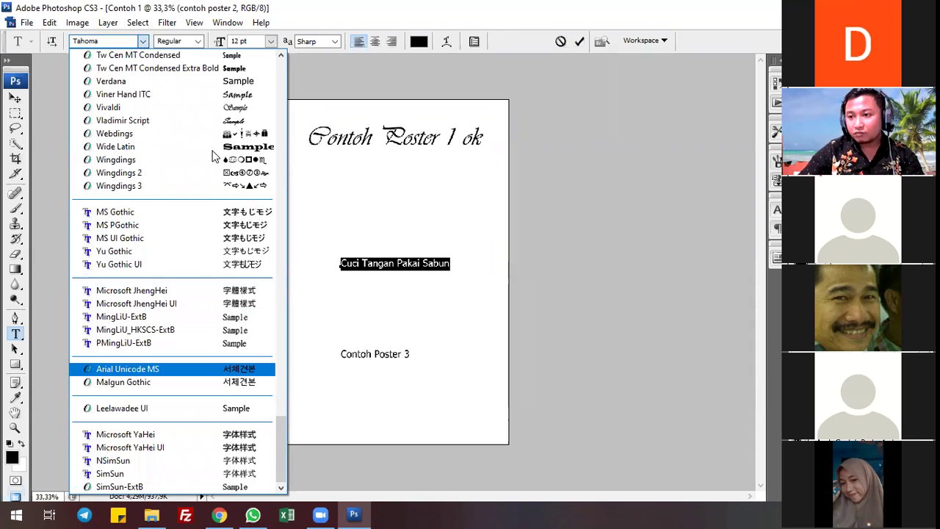
{"action": "scroll", "coordinate": [213, 155], "scroll_direction": "up", "scroll_amount": 10}
{"action": "scroll", "coordinate": [221, 123], "scroll_direction": "up", "scroll_amount": 8}
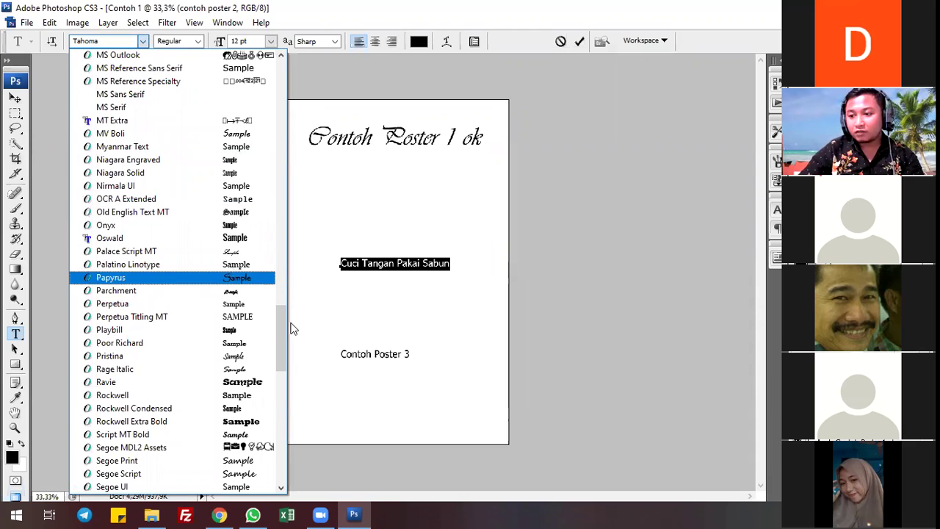
{"action": "scroll", "coordinate": [301, 287], "scroll_direction": "up", "scroll_amount": 6}
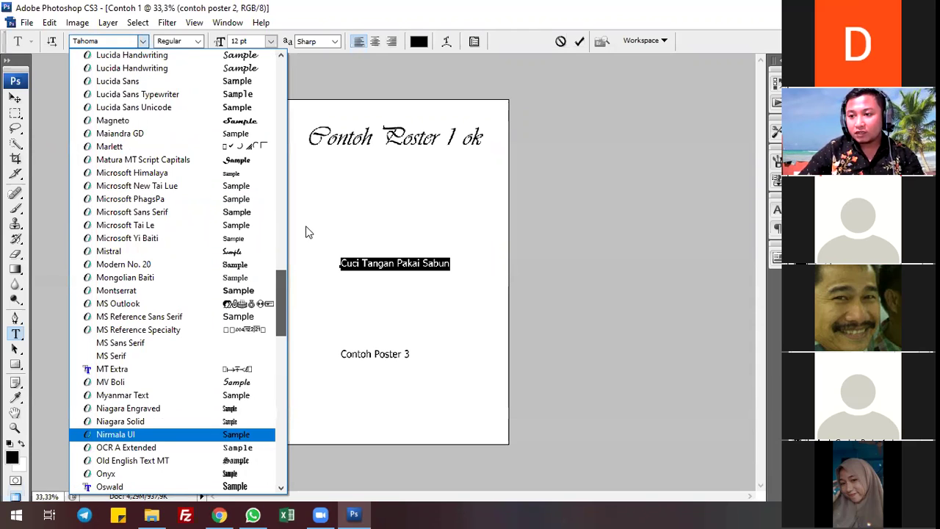
{"action": "scroll", "coordinate": [307, 221], "scroll_direction": "up", "scroll_amount": 9}
{"action": "scroll", "coordinate": [294, 103], "scroll_direction": "up", "scroll_amount": 16}
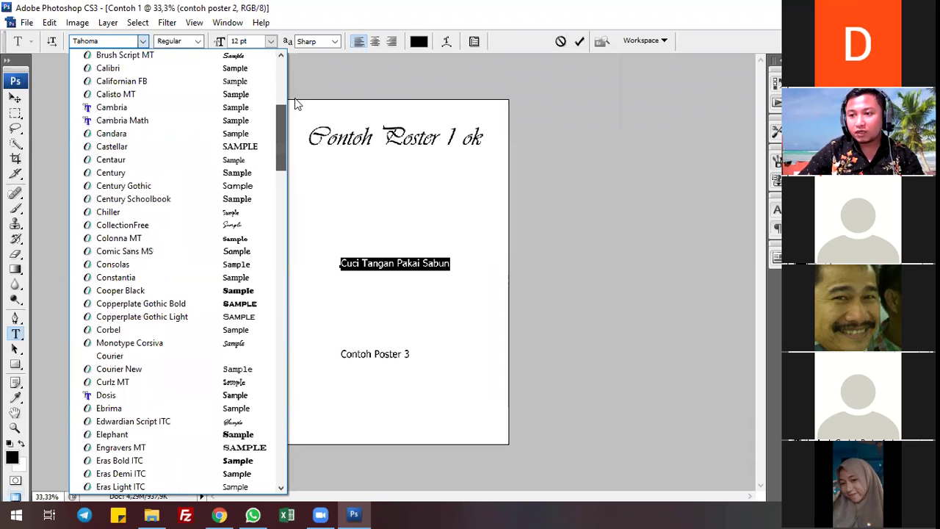
{"action": "scroll", "coordinate": [207, 250], "scroll_direction": "up", "scroll_amount": 5}
{"action": "scroll", "coordinate": [207, 251], "scroll_direction": "up", "scroll_amount": 1}
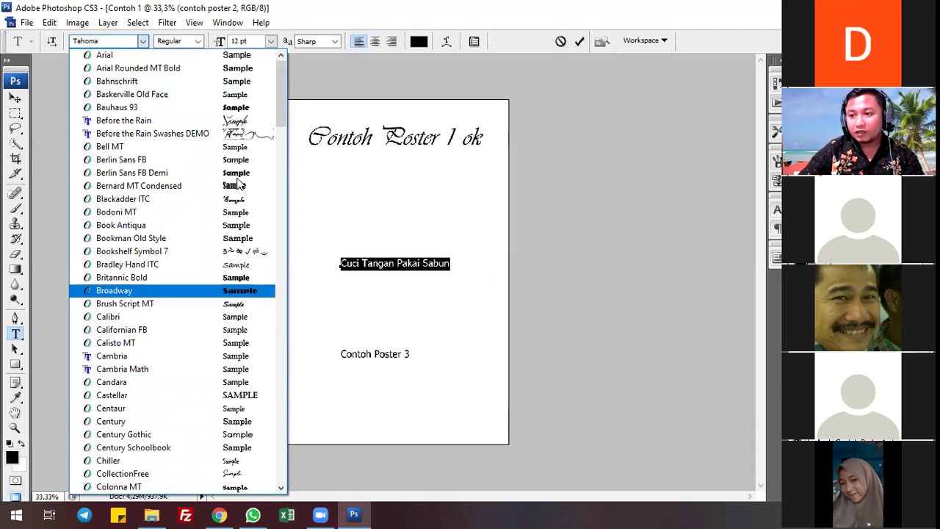
{"action": "scroll", "coordinate": [237, 184], "scroll_direction": "up", "scroll_amount": 1}
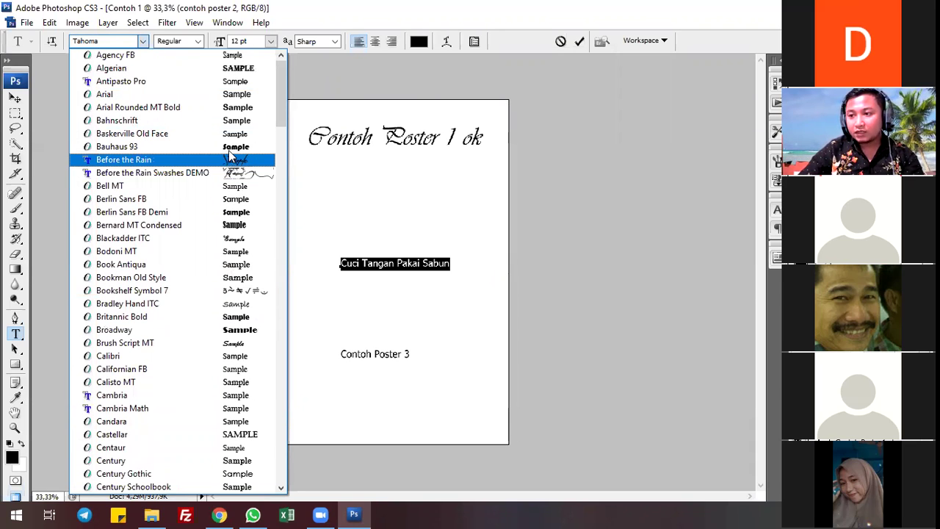
{"action": "left_click", "coordinate": [230, 149]}
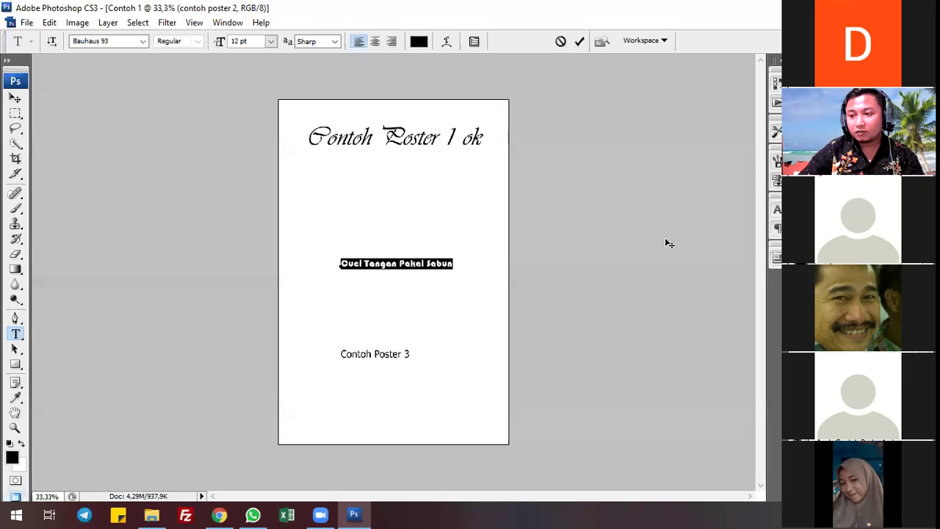
{"action": "left_click", "coordinate": [580, 42]}
Enlarge "Cuci Tangan Pakai Sabun" proportionally in two transforms, the second to 129.3%, and place it centred just below the top text.
{"action": "key", "text": "v"}
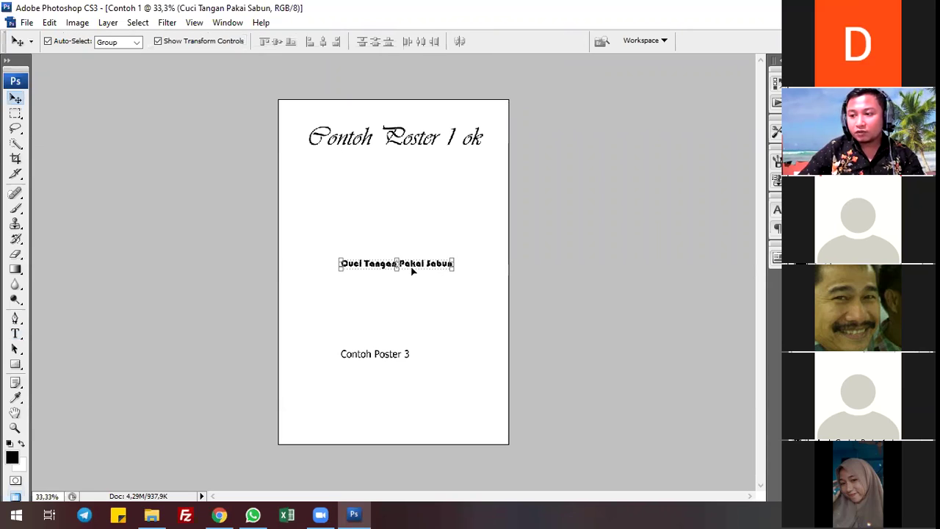
{"action": "left_click_drag", "start_coordinate": [409, 233], "coordinate": [455, 220]}
{"action": "left_click_drag", "start_coordinate": [499, 175], "coordinate": [499, 177]}
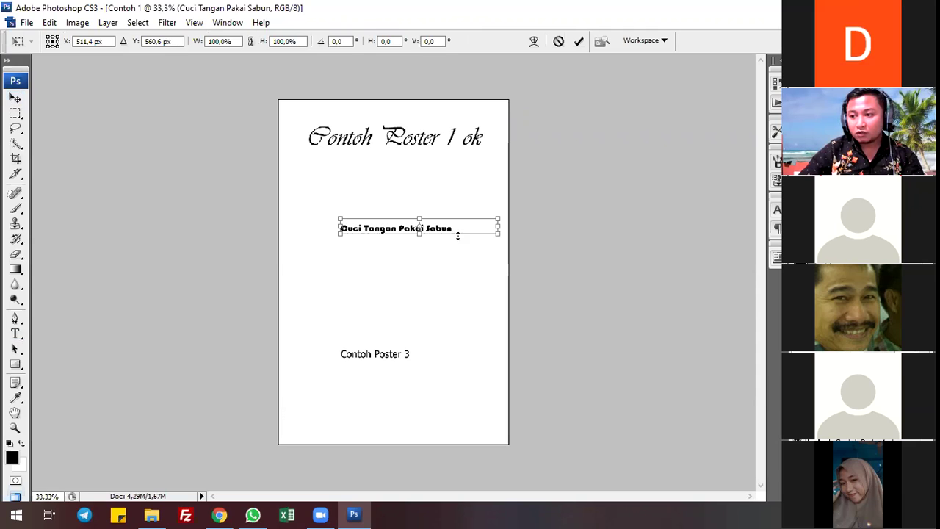
{"action": "left_click", "coordinate": [579, 41]}
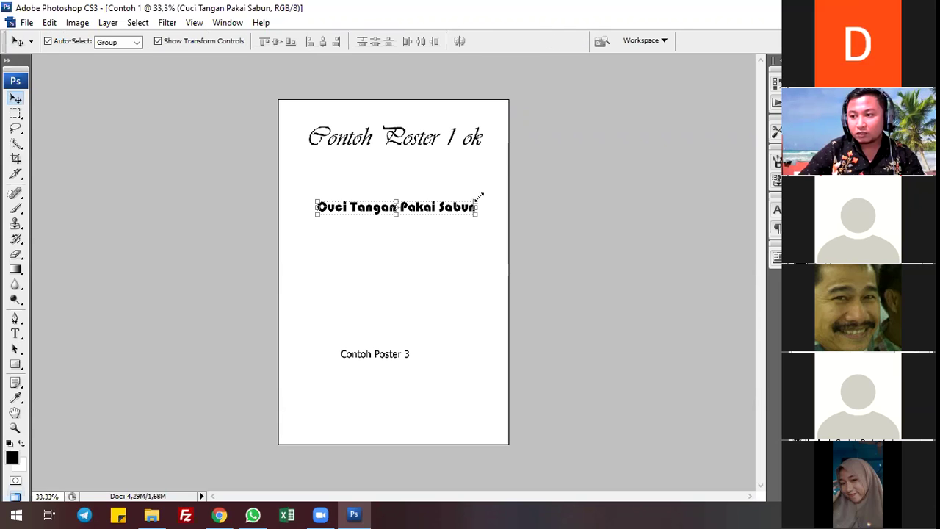
{"action": "left_click_drag", "start_coordinate": [453, 211], "coordinate": [464, 209]}
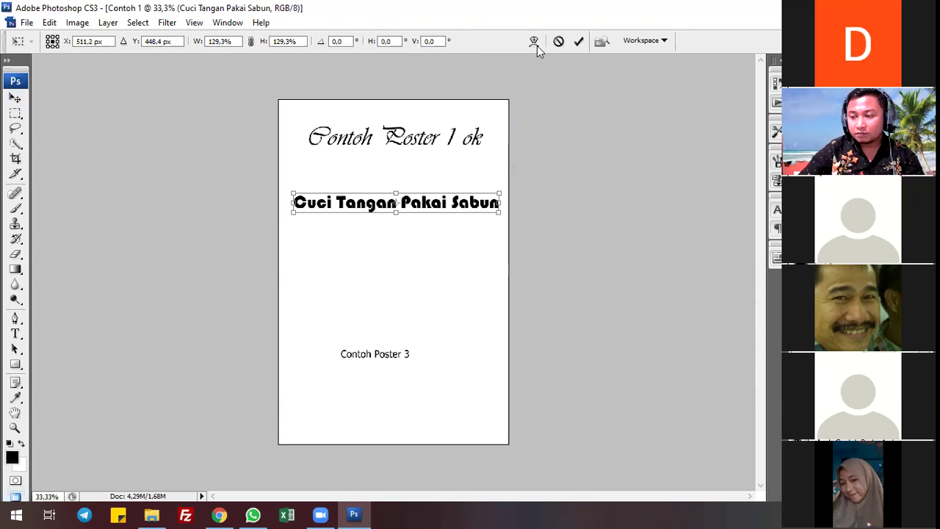
{"action": "left_click", "coordinate": [579, 41]}
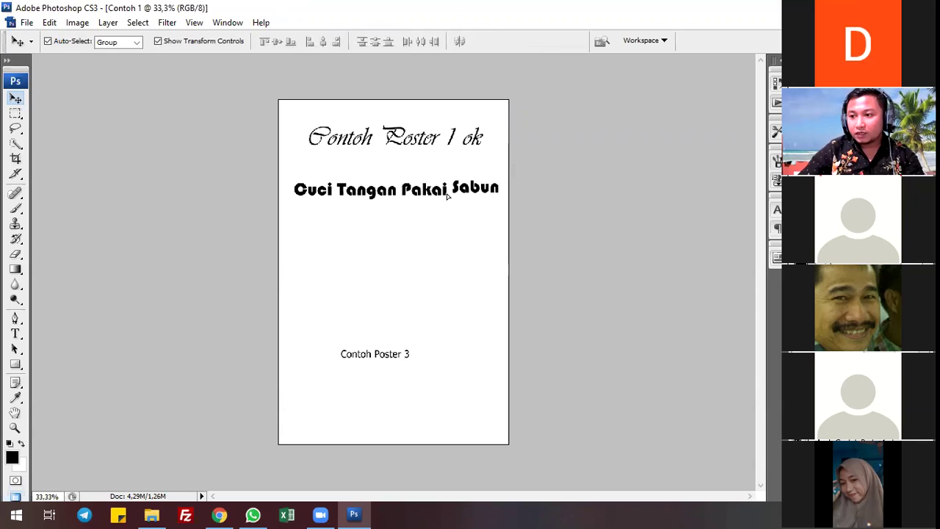
{"action": "left_click_drag", "start_coordinate": [444, 194], "coordinate": [452, 174]}
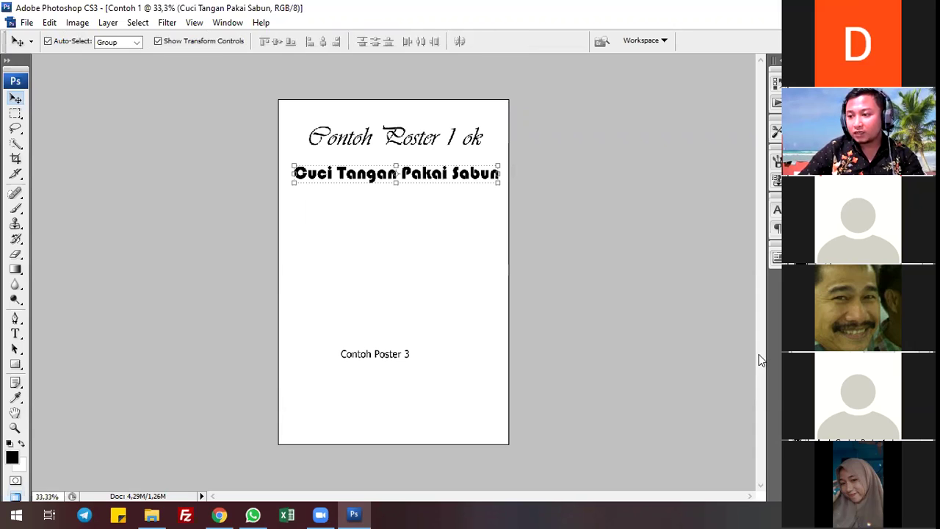
Select all of "Cuci Tangan Pakai Sabun" for editing and step through the fonts after Bauhaus 93 to Bell MT.
{"action": "double_click", "coordinate": [812, 423]}
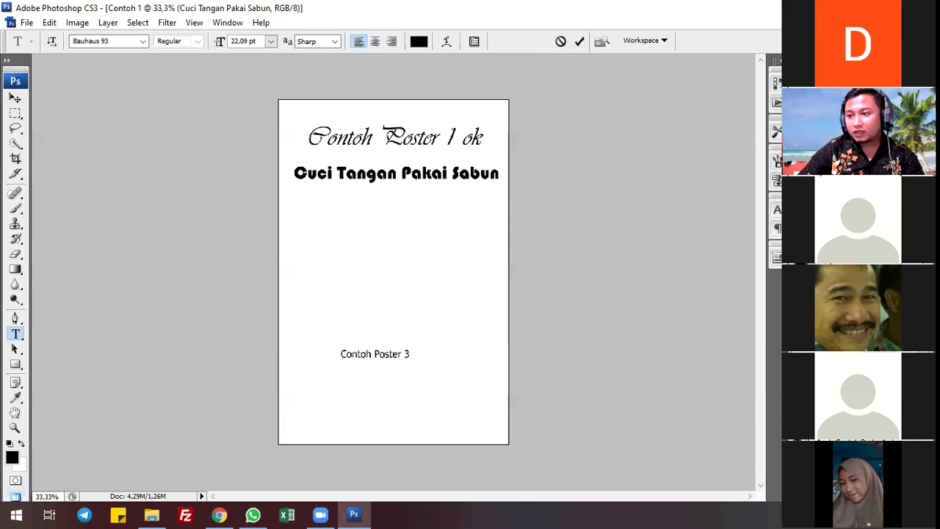
{"action": "left_click", "coordinate": [115, 41]}
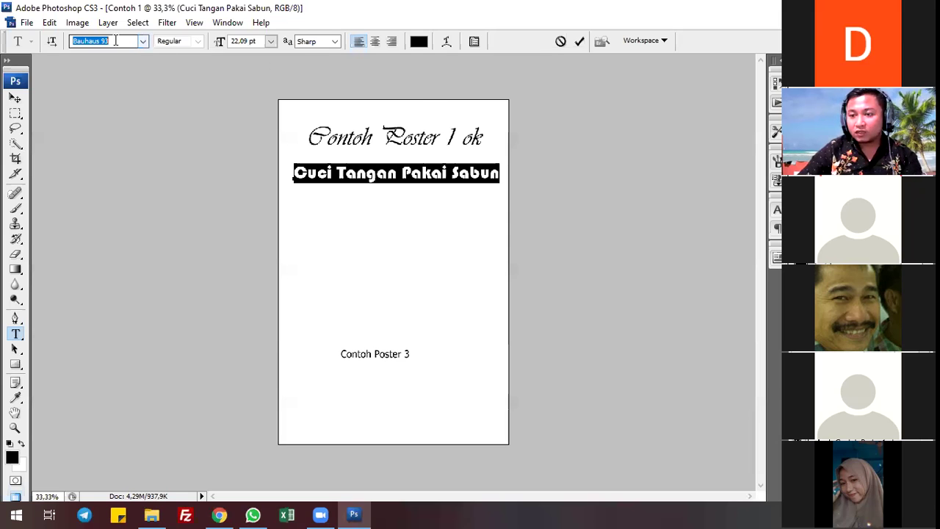
{"action": "key", "text": "Down"}
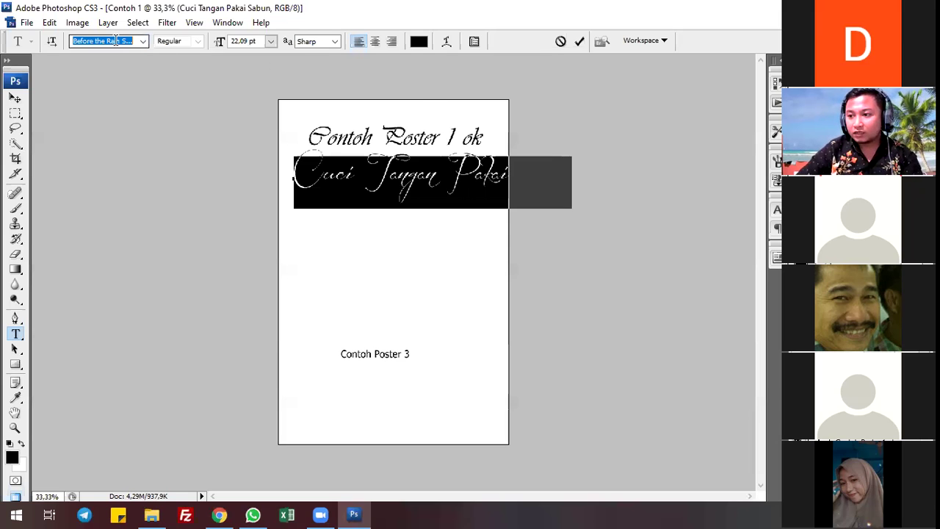
{"action": "key", "text": "Down"}
{"action": "key", "text": "Down"}
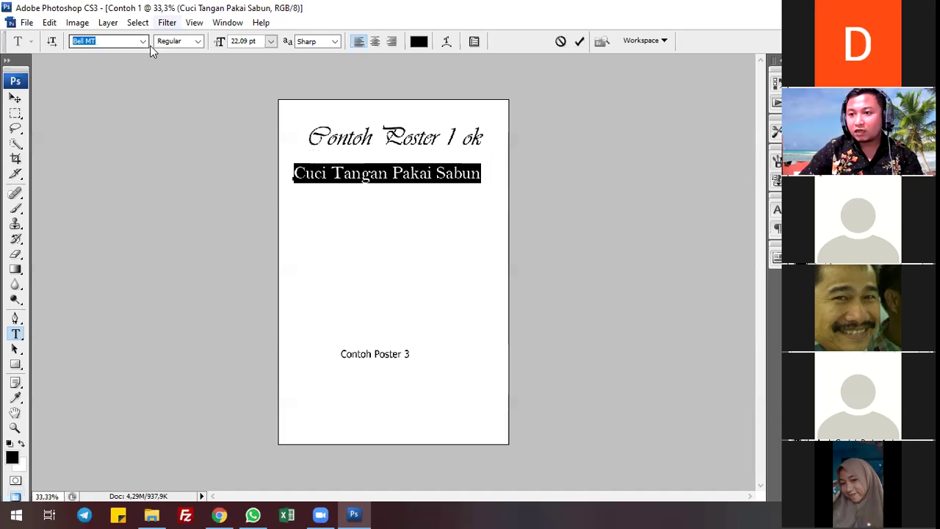
Browse the available fonts and set the selected text to Bookman Old Style.
{"action": "key", "text": "alt+Down"}
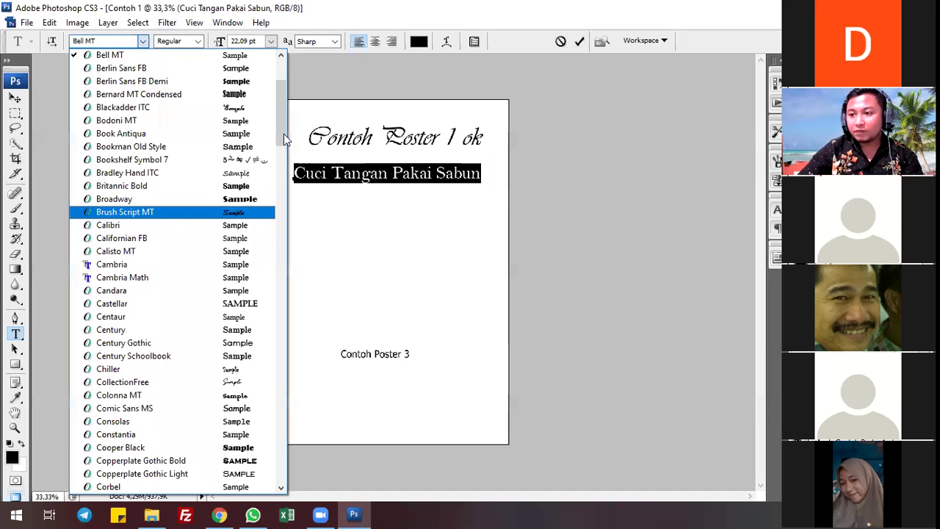
{"action": "scroll", "coordinate": [290, 121], "scroll_direction": "up", "scroll_amount": 4}
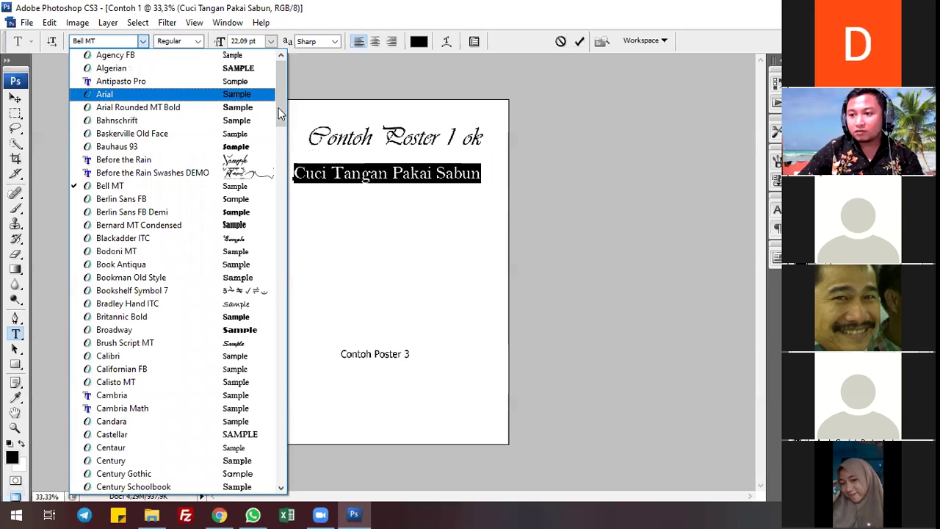
{"action": "left_click_drag", "start_coordinate": [280, 125], "coordinate": [272, 213]}
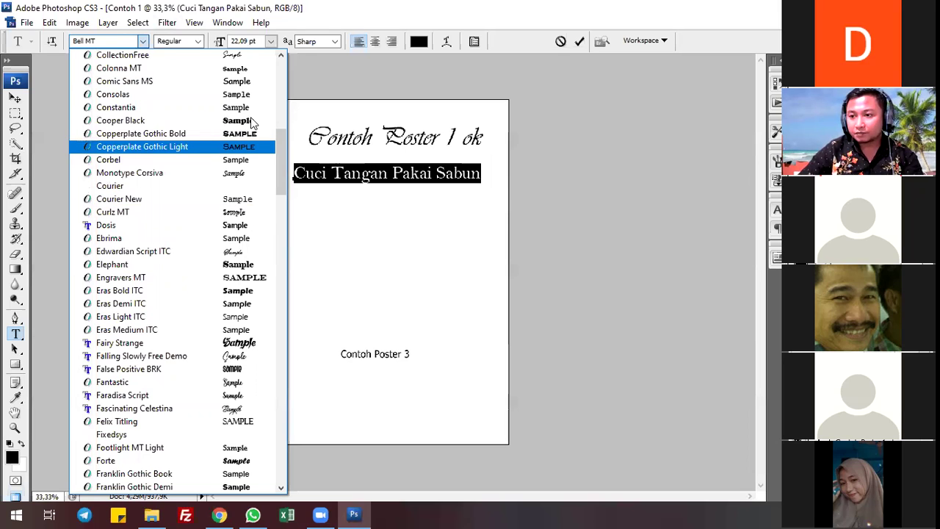
{"action": "scroll", "coordinate": [254, 157], "scroll_direction": "up", "scroll_amount": 9}
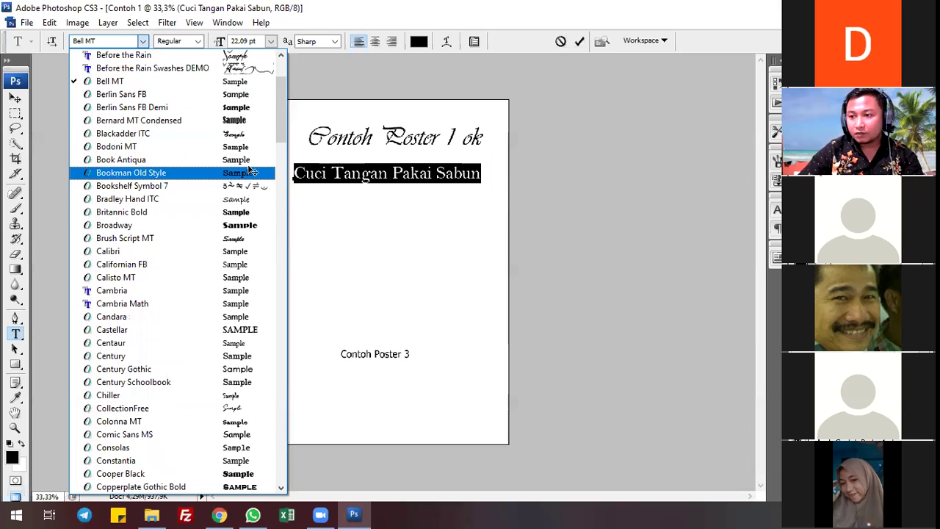
{"action": "left_click", "coordinate": [242, 173]}
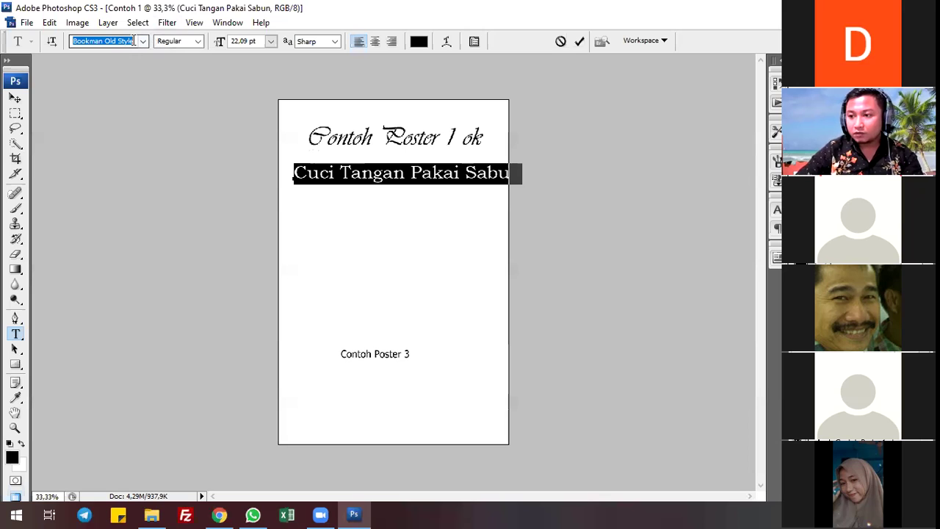
Step the selected "Cuci Tangan Pakai Sabun" text through the fonts after Bookman Old Style to Castellar.
{"action": "scroll", "coordinate": [133, 41], "scroll_direction": "down", "scroll_amount": 3}
{"action": "scroll", "coordinate": [133, 40], "scroll_direction": "down", "scroll_amount": 1}
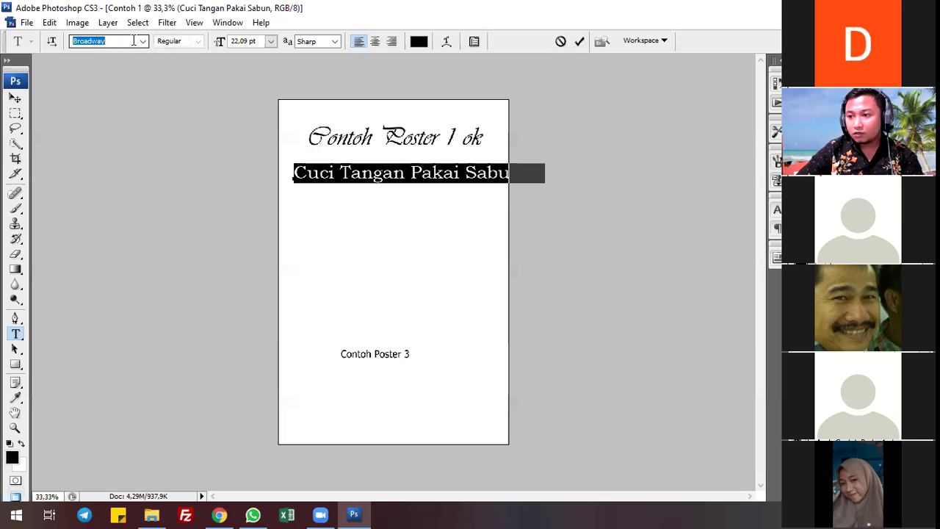
{"action": "scroll", "coordinate": [133, 41], "scroll_direction": "down", "scroll_amount": 1}
{"action": "scroll", "coordinate": [133, 40], "scroll_direction": "down", "scroll_amount": 3}
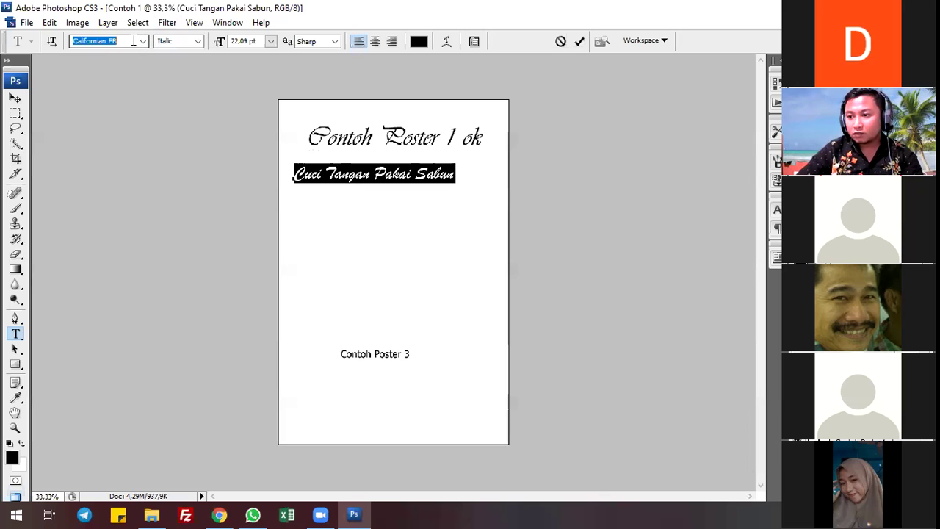
{"action": "scroll", "coordinate": [133, 41], "scroll_direction": "down", "scroll_amount": 1}
{"action": "scroll", "coordinate": [133, 40], "scroll_direction": "down", "scroll_amount": 1}
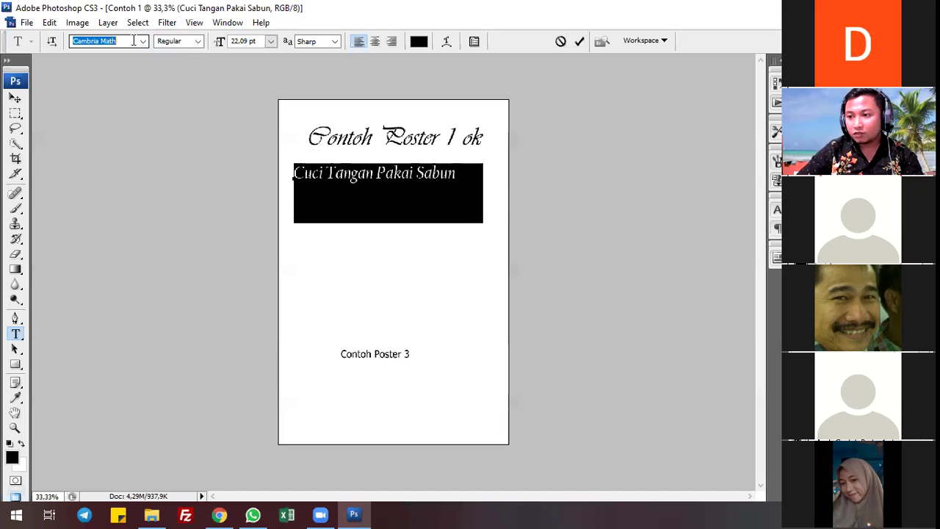
{"action": "scroll", "coordinate": [133, 41], "scroll_direction": "down", "scroll_amount": 1}
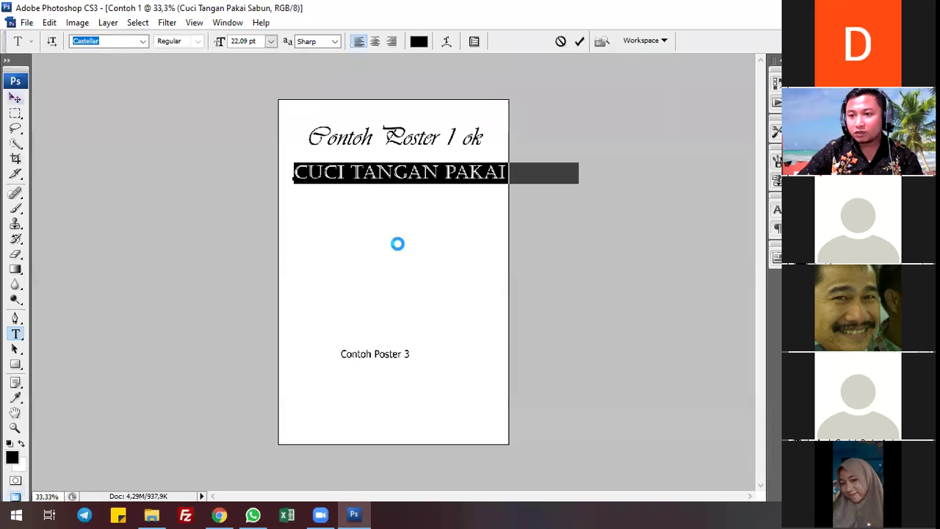
Commit the text edit and shift "Cuci Tangan Pakai Sabun" so it starts at the poster's left edge.
{"action": "key", "text": "ctrl"}
{"action": "left_click", "coordinate": [456, 174]}
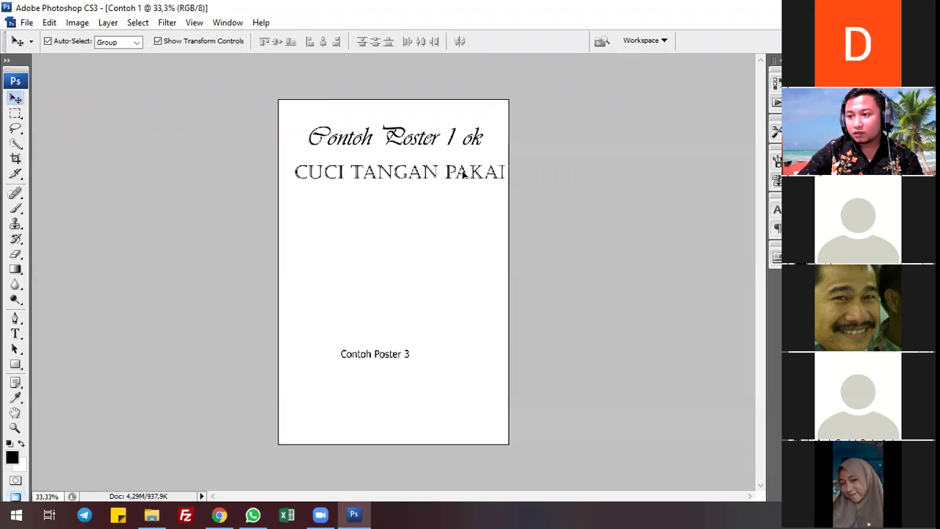
{"action": "left_click_drag", "start_coordinate": [455, 174], "coordinate": [440, 169]}
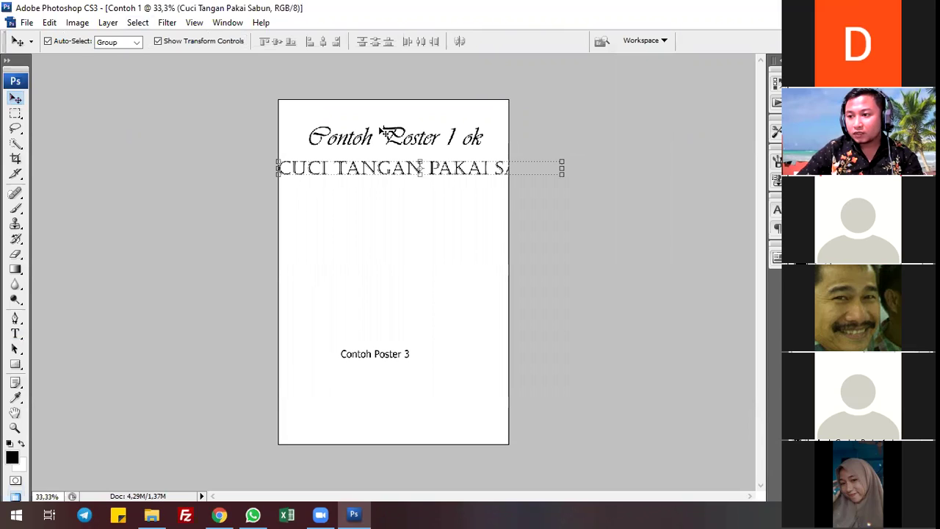
Select all of "Cuci Tangan Pakai Sabun" for editing and step through the fonts after Castellar to CollectionFree.
{"action": "left_click", "coordinate": [125, 38]}
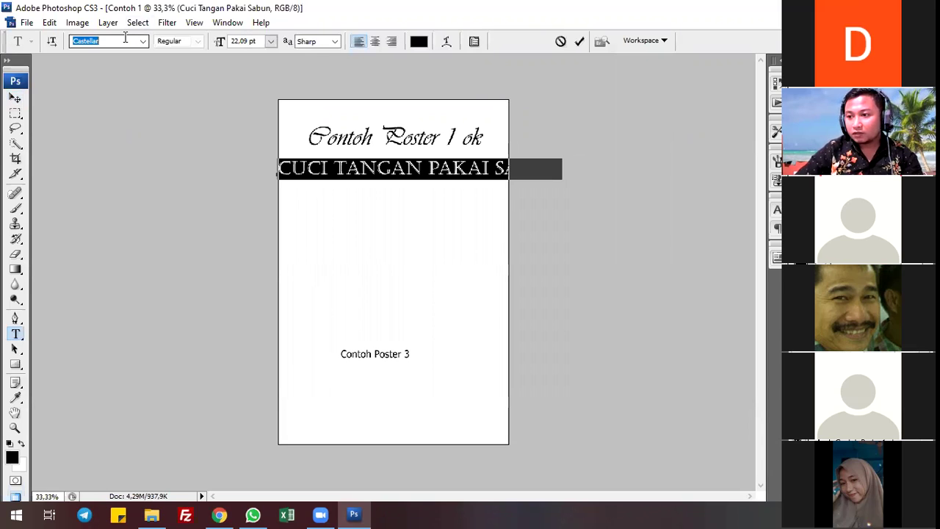
{"action": "key", "text": "Down"}
{"action": "key", "text": "Down"}
{"action": "key", "text": "Down"}
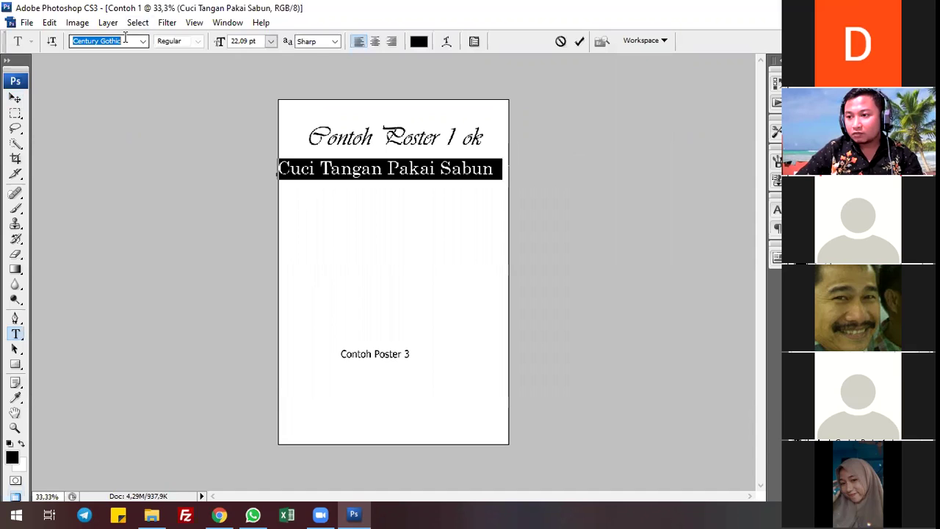
{"action": "key", "text": "Down"}
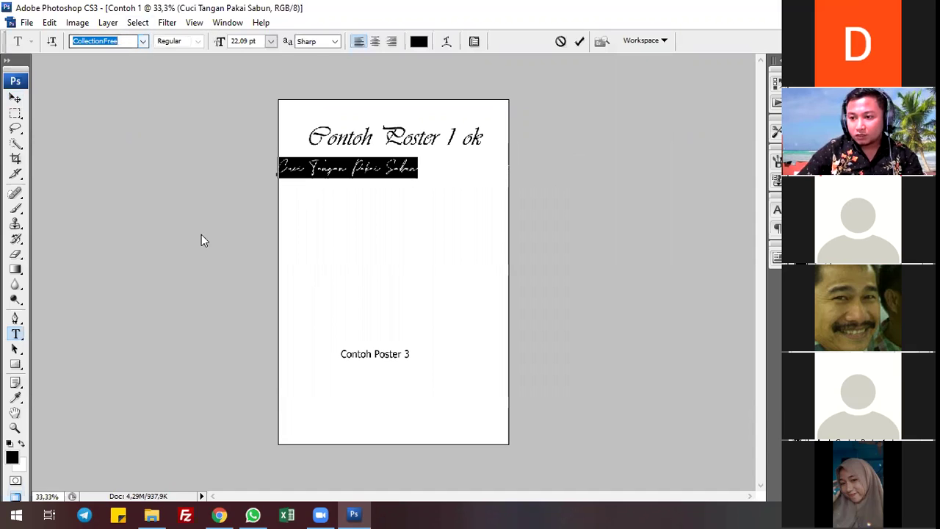
Browse the available fonts and set "Cuci Tangan Pakai Sabun" to Impact.
{"action": "left_click", "coordinate": [143, 41]}
{"action": "scroll", "coordinate": [213, 323], "scroll_direction": "down", "scroll_amount": 4}
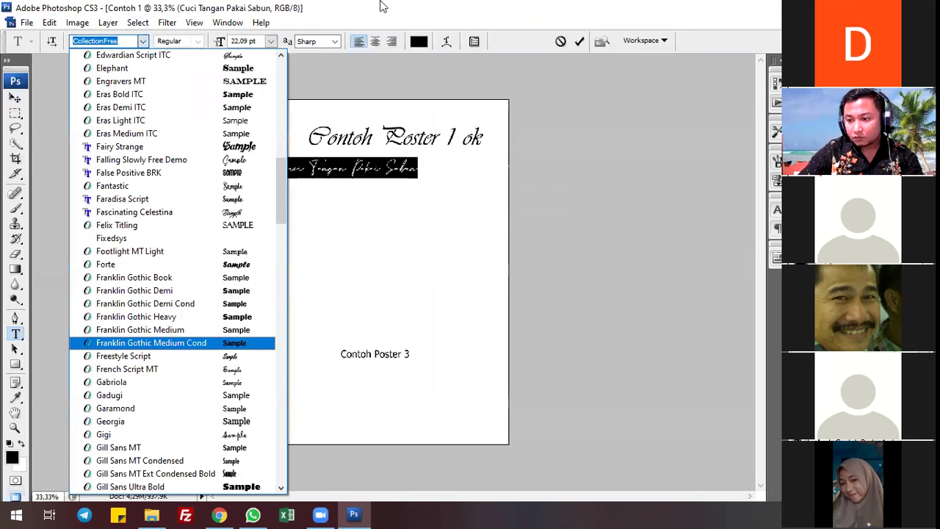
{"action": "scroll", "coordinate": [257, 418], "scroll_direction": "down", "scroll_amount": 2}
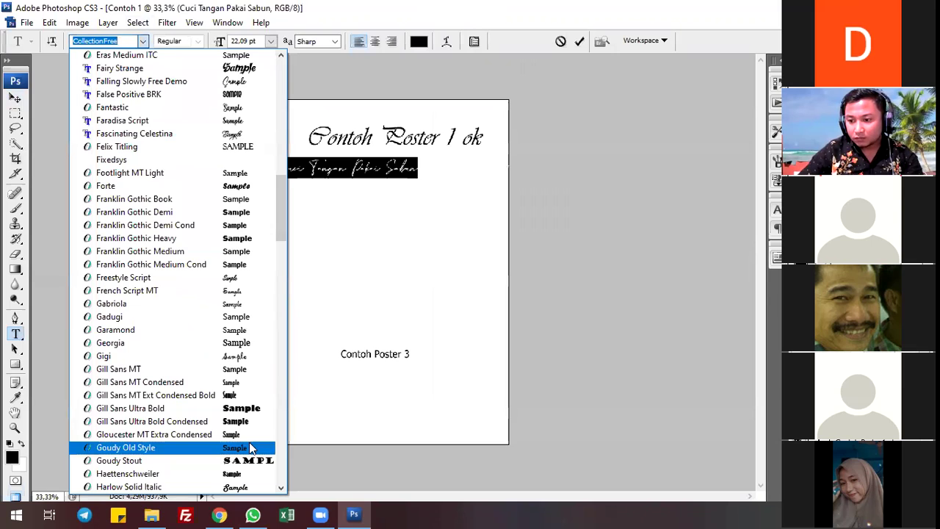
{"action": "scroll", "coordinate": [243, 325], "scroll_direction": "down", "scroll_amount": 5}
{"action": "scroll", "coordinate": [241, 241], "scroll_direction": "down", "scroll_amount": 3}
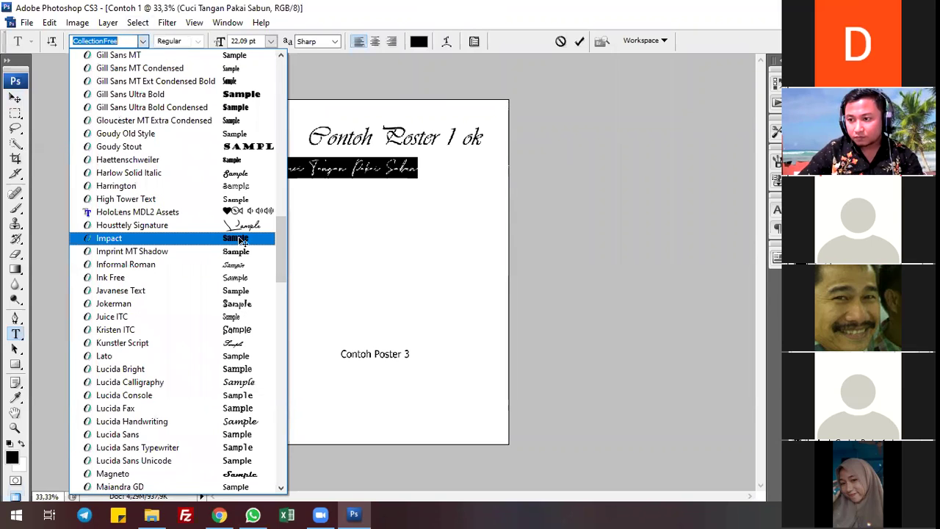
{"action": "left_click", "coordinate": [240, 241]}
Centre "Cuci Tangan Pakai Sabun" horizontally with a small gap below "Contoh Poster 1 ok" and deselect the layers.
{"action": "left_click", "coordinate": [16, 100]}
{"action": "left_click_drag", "start_coordinate": [407, 167], "coordinate": [440, 187]}
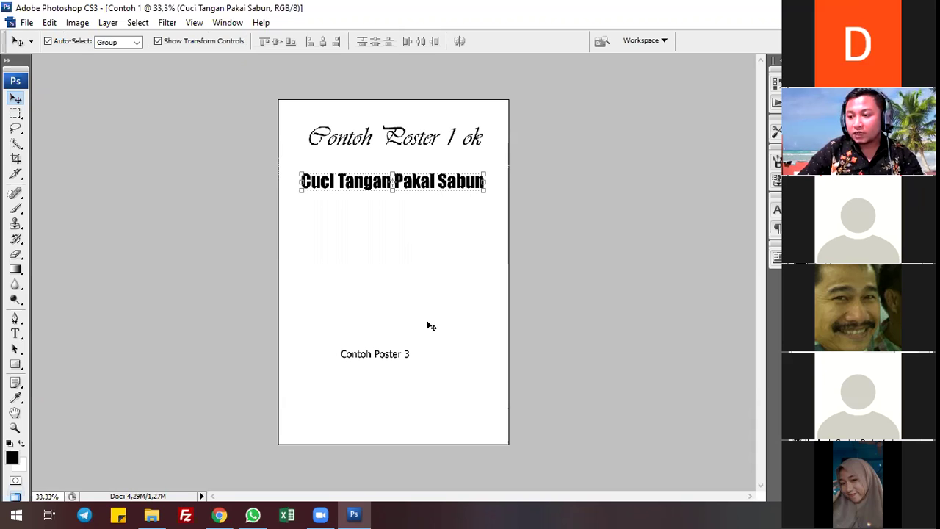
{"action": "left_click", "coordinate": [406, 363]}
{"action": "left_click_drag", "start_coordinate": [457, 189], "coordinate": [454, 182]}
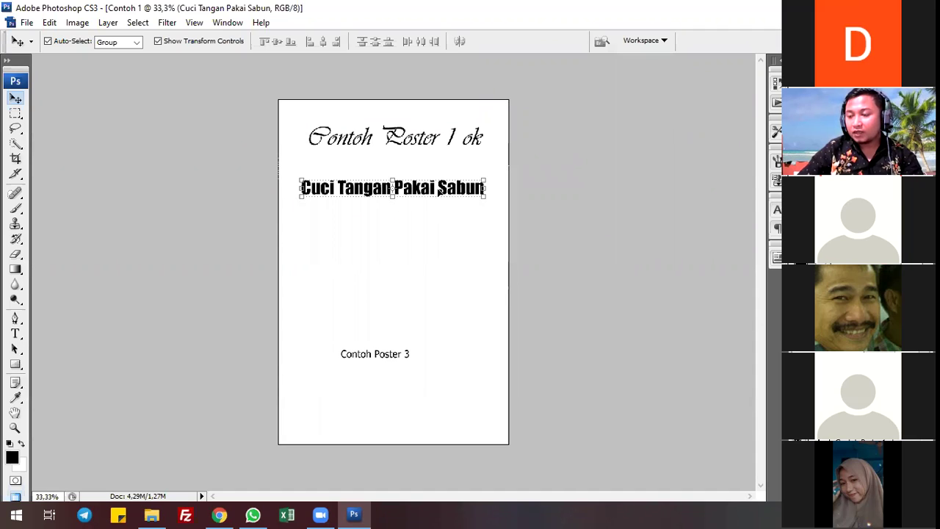
{"action": "left_click", "coordinate": [452, 251]}
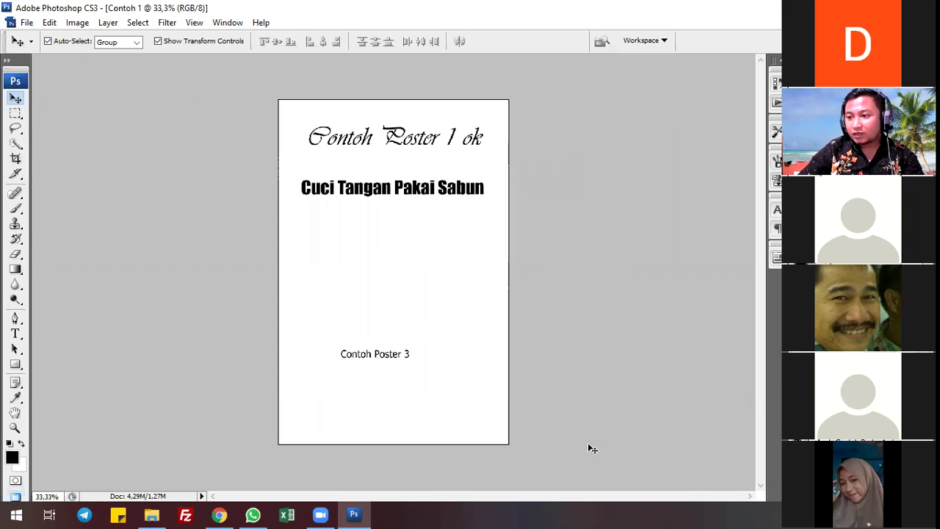
{"action": "key", "text": "ctrl+alt+a"}
{"action": "left_click", "coordinate": [517, 424]}
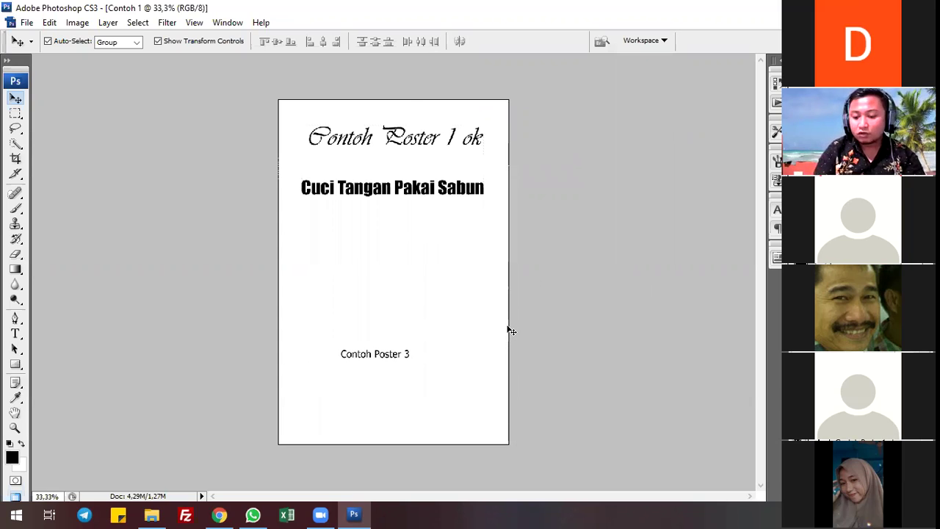
Inspect the poster by zooming in and out in preset increments, finishing at 25%.
{"action": "key", "text": "ctrl+plus"}
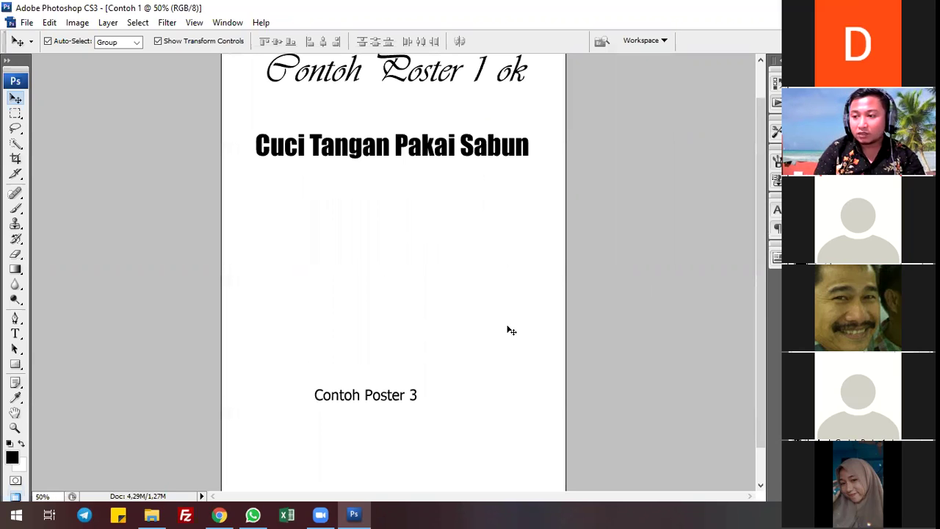
{"action": "key", "text": "ctrl+plus"}
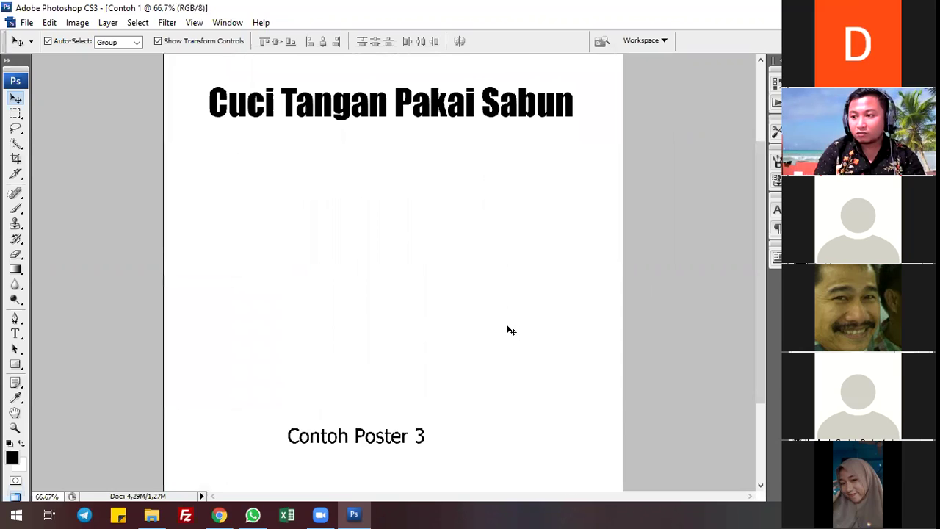
{"action": "key", "text": "ctrl+plus"}
{"action": "key", "text": "ctrl+plus"}
{"action": "key", "text": "ctrl+plus"}
{"action": "key", "text": "ctrl+plus"}
{"action": "key", "text": "ctrl+plus"}
{"action": "key", "text": "ctrl+plus"}
{"action": "key", "text": "ctrl+minus"}
{"action": "key", "text": "ctrl+minus"}
{"action": "key", "text": "ctrl+minus"}
{"action": "key", "text": "ctrl+minus"}
{"action": "key", "text": "ctrl+minus"}
{"action": "key", "text": "ctrl+minus"}
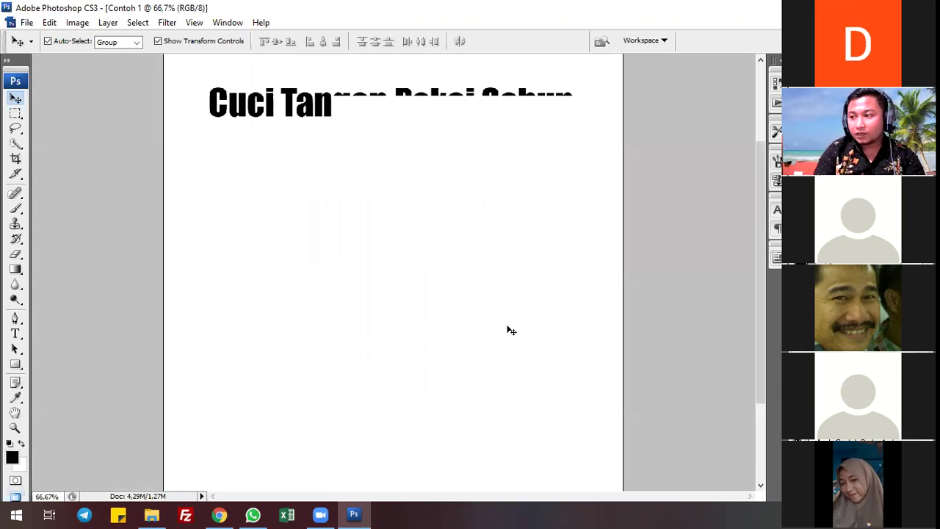
{"action": "key", "text": "ctrl+minus"}
{"action": "key", "text": "ctrl+minus"}
{"action": "key", "text": "ctrl+minus"}
{"action": "key", "text": "ctrl+plus"}
{"action": "key", "text": "ctrl+plus"}
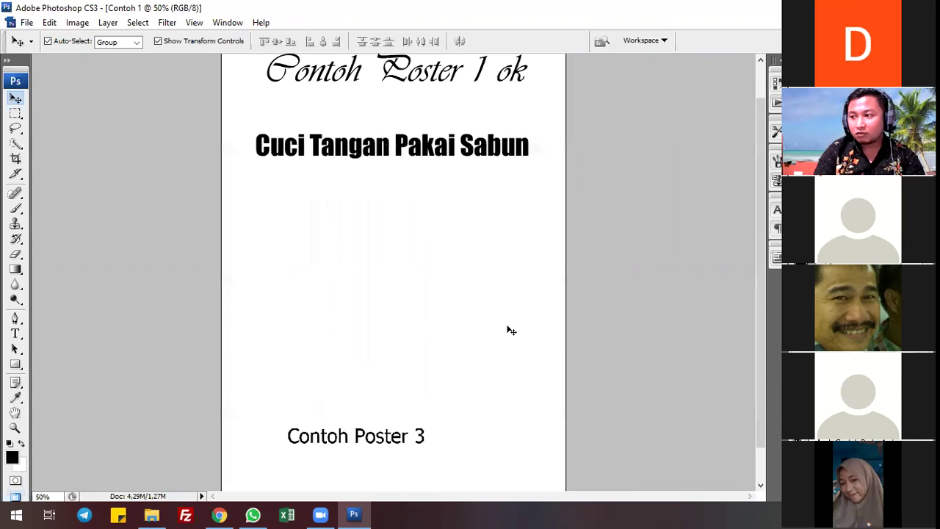
{"action": "key", "text": "ctrl+minus"}
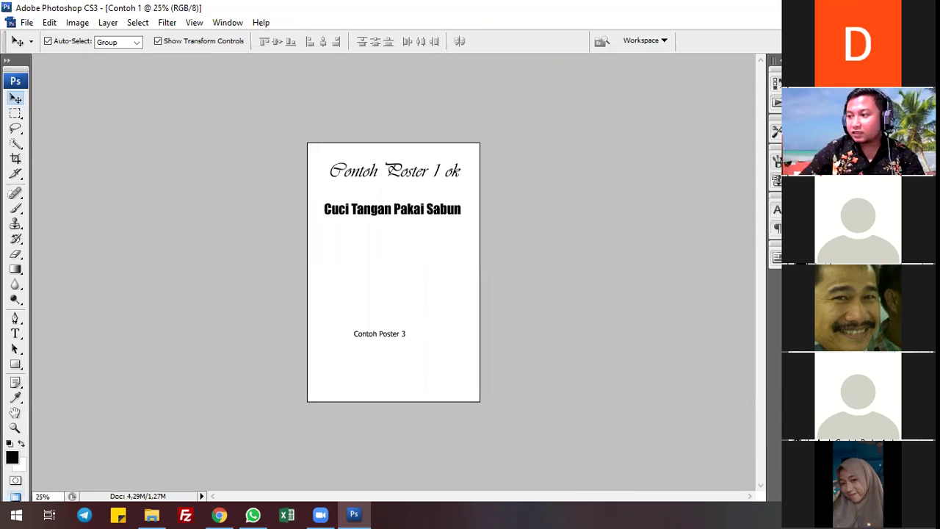
View the poster at continuously varying magnifications, from very small to strongly enlarged, finishing at 44.9%.
{"action": "scroll", "coordinate": [394, 272], "scroll_direction": "up", "scroll_amount": 5}
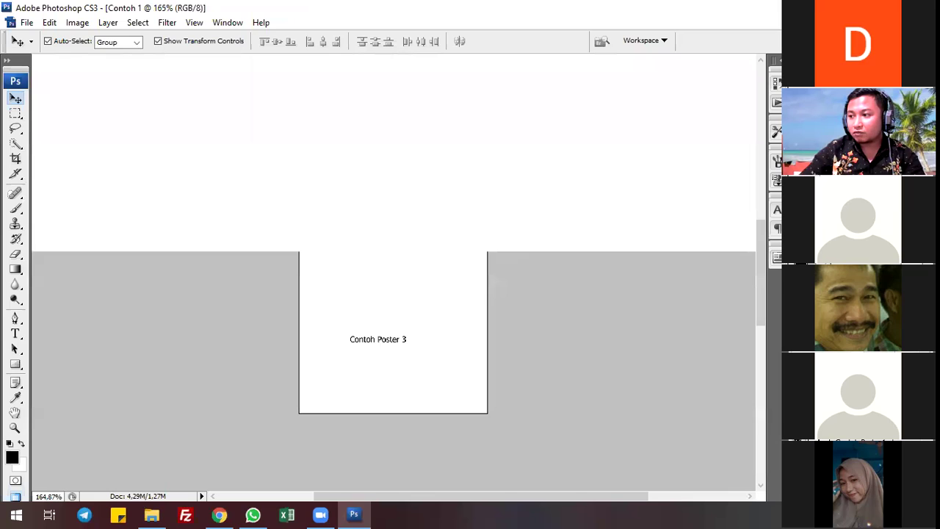
{"action": "scroll", "coordinate": [394, 272], "scroll_direction": "down", "scroll_amount": 2}
{"action": "scroll", "coordinate": [393, 272], "scroll_direction": "down", "scroll_amount": 10}
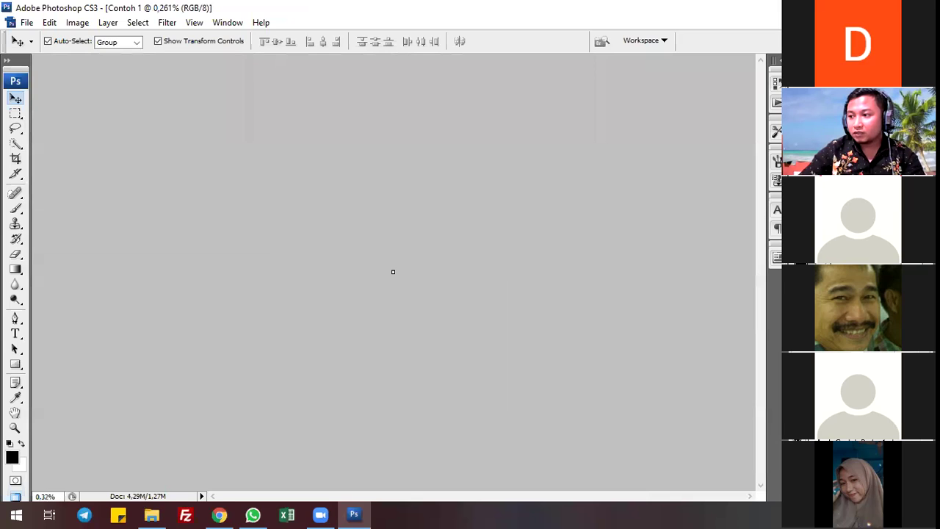
{"action": "scroll", "coordinate": [393, 271], "scroll_direction": "up", "scroll_amount": 12}
{"action": "scroll", "coordinate": [392, 272], "scroll_direction": "up", "scroll_amount": 10}
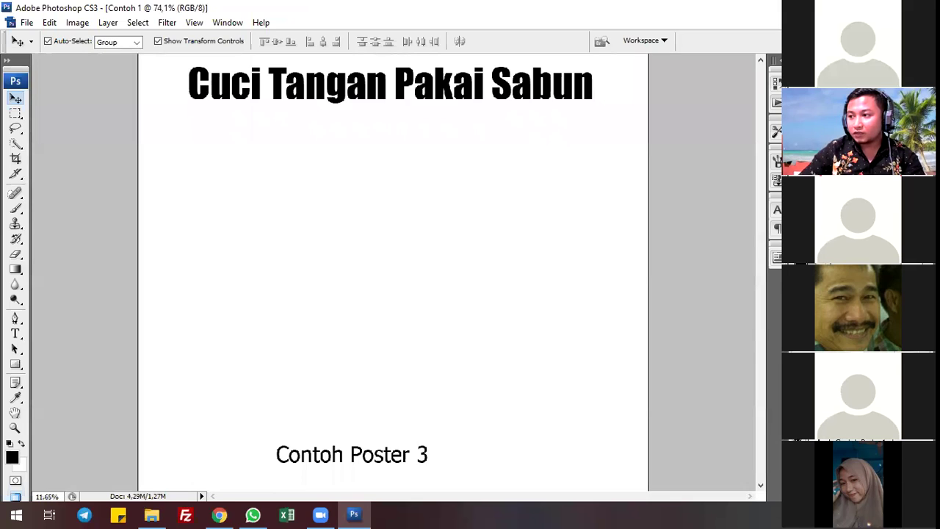
{"action": "scroll", "coordinate": [393, 272], "scroll_direction": "down", "scroll_amount": 8}
{"action": "scroll", "coordinate": [393, 271], "scroll_direction": "up", "scroll_amount": 4}
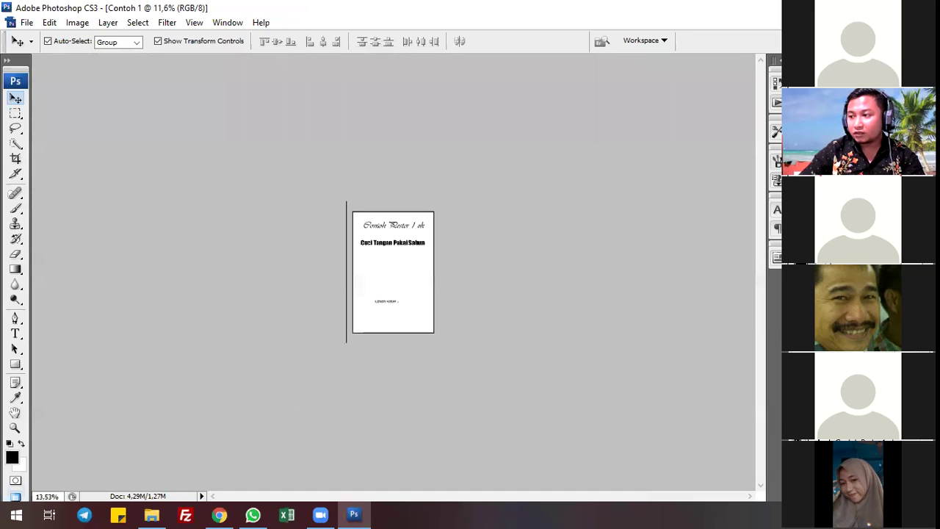
{"action": "scroll", "coordinate": [393, 272], "scroll_direction": "up", "scroll_amount": 7}
{"action": "scroll", "coordinate": [393, 272], "scroll_direction": "down", "scroll_amount": 3}
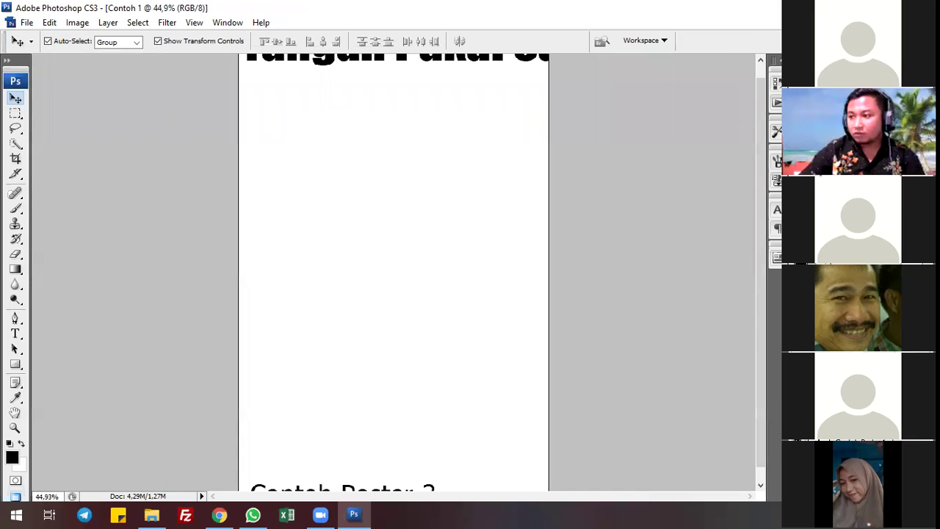
{"action": "scroll", "coordinate": [393, 272], "scroll_direction": "down", "scroll_amount": 1}
{"action": "scroll", "coordinate": [389, 280], "scroll_direction": "up", "scroll_amount": 3}
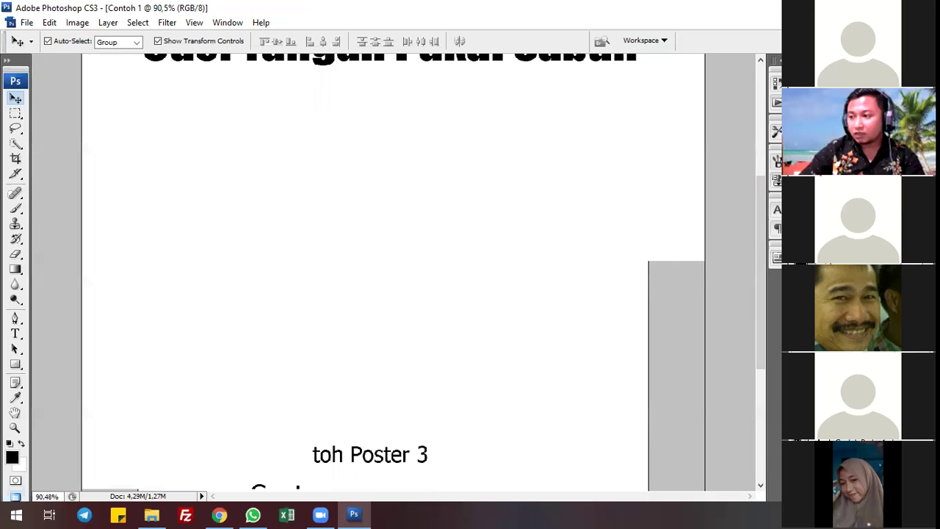
{"action": "scroll", "coordinate": [393, 272], "scroll_direction": "down", "scroll_amount": 5}
{"action": "scroll", "coordinate": [393, 272], "scroll_direction": "up", "scroll_amount": 3}
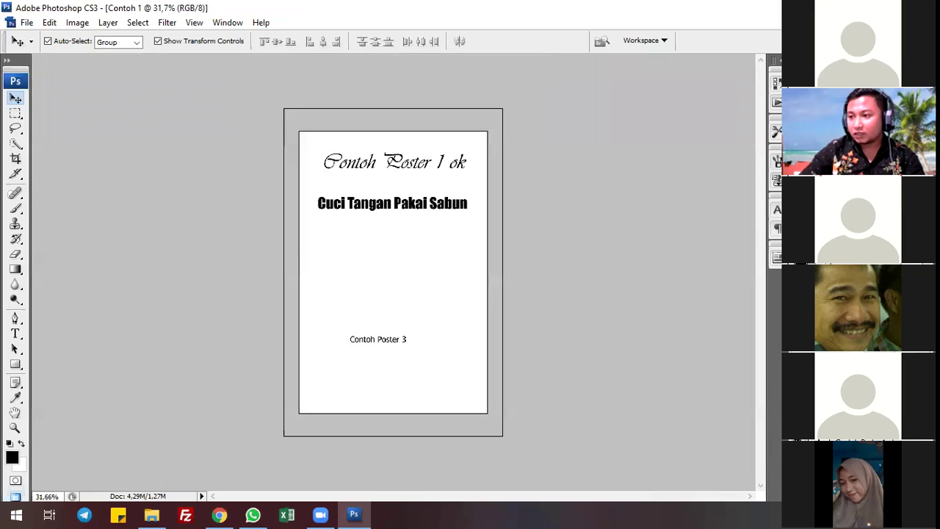
{"action": "scroll", "coordinate": [563, 248], "scroll_direction": "up", "scroll_amount": 1}
{"action": "scroll", "coordinate": [497, 239], "scroll_direction": "up", "scroll_amount": 1}
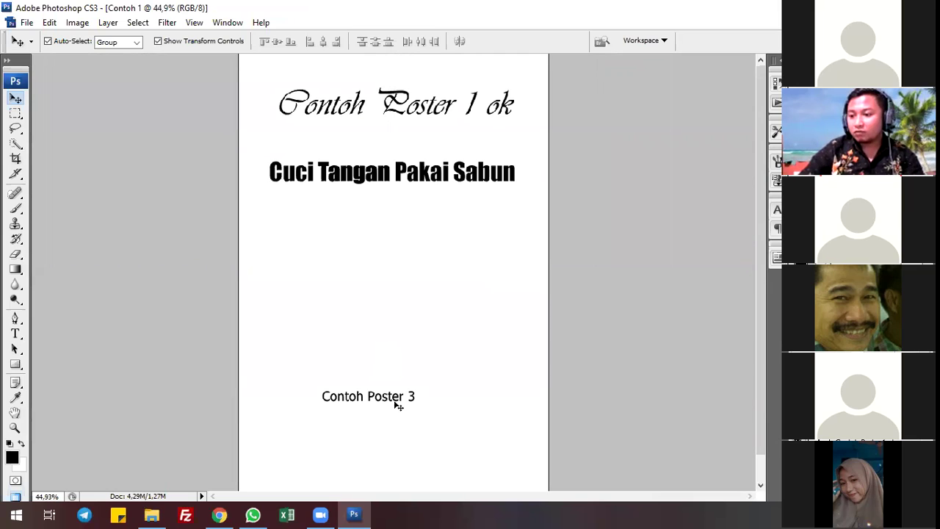
Move "Contoh Poster 3" up below "Cuci Tangan Pakai Sabun", aligned with that text's left edge.
{"action": "key", "text": "ctrl+z"}
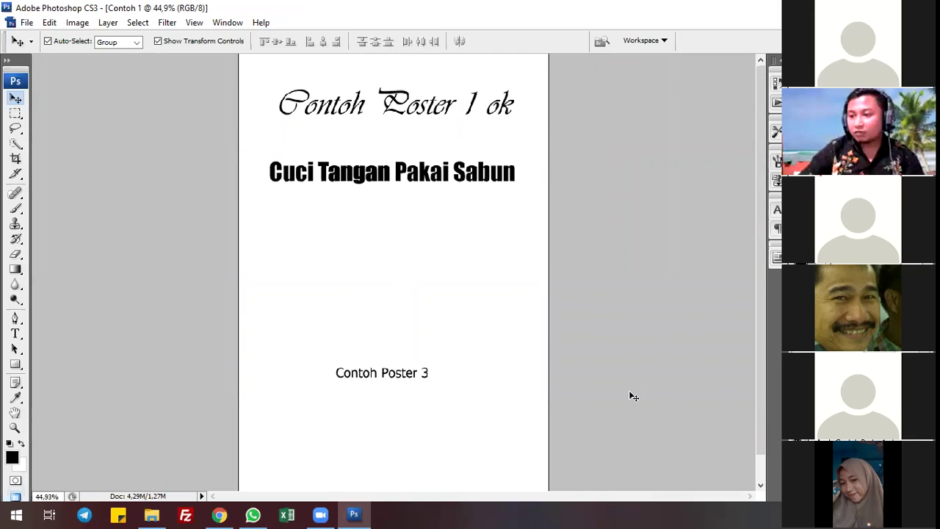
{"action": "key", "text": "ctrl+z"}
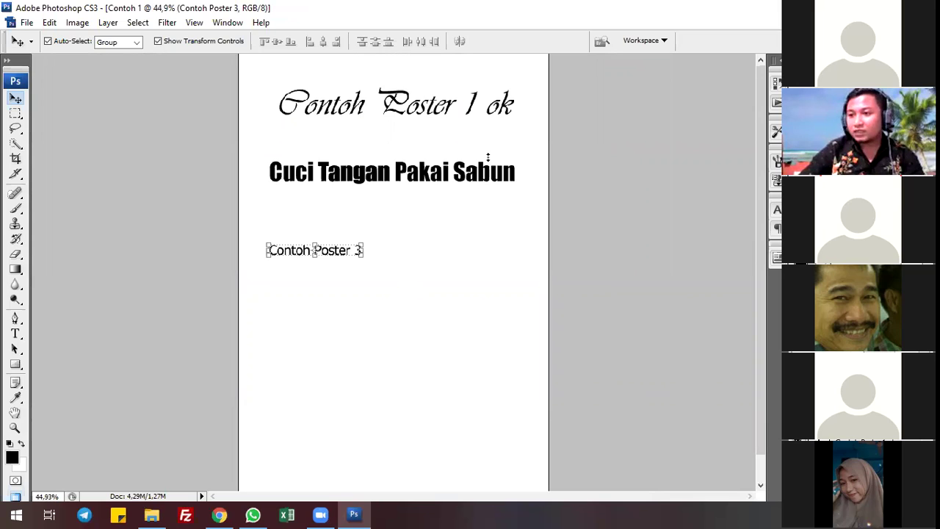
Recolour the "Cuci Tangan Pakai Sabun" text pure red, ff0000.
{"action": "left_click", "coordinate": [488, 159]}
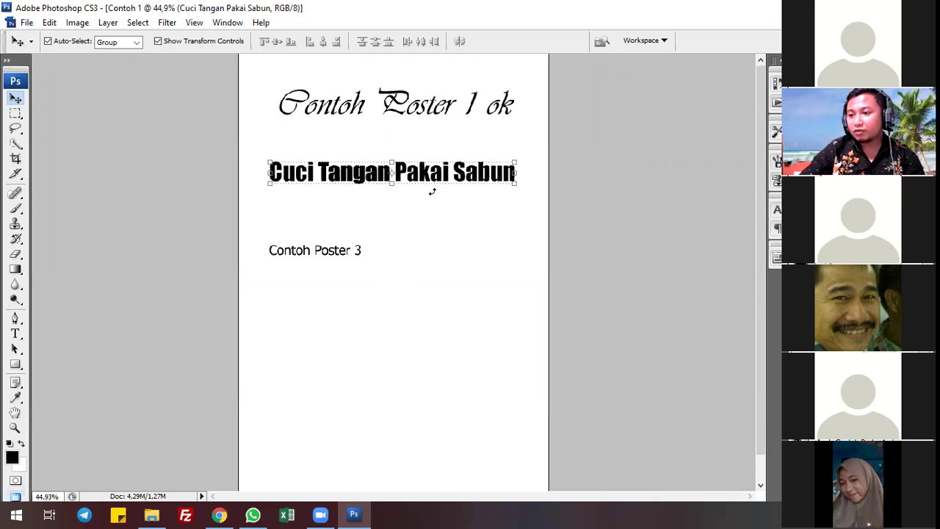
{"action": "left_click_drag", "start_coordinate": [475, 178], "coordinate": [632, 304]}
{"action": "left_click", "coordinate": [390, 160]}
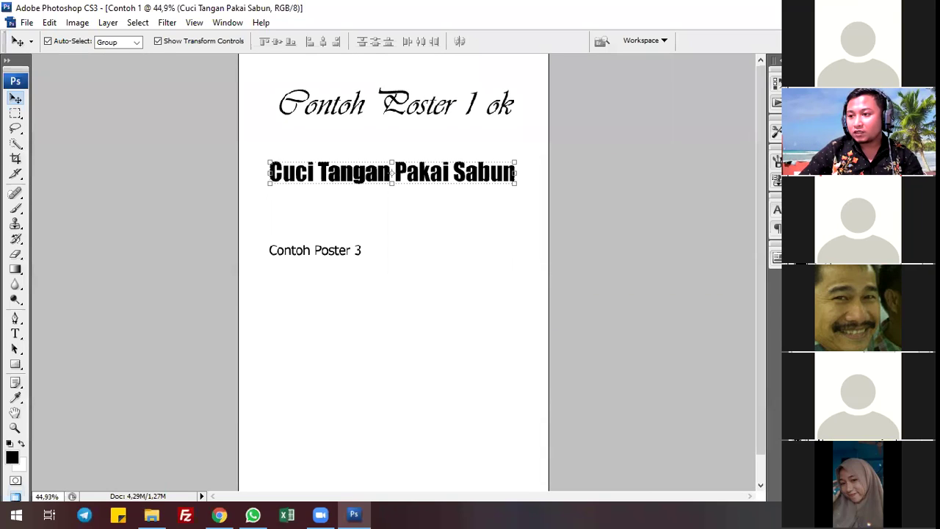
{"action": "double_click", "coordinate": [390, 171]}
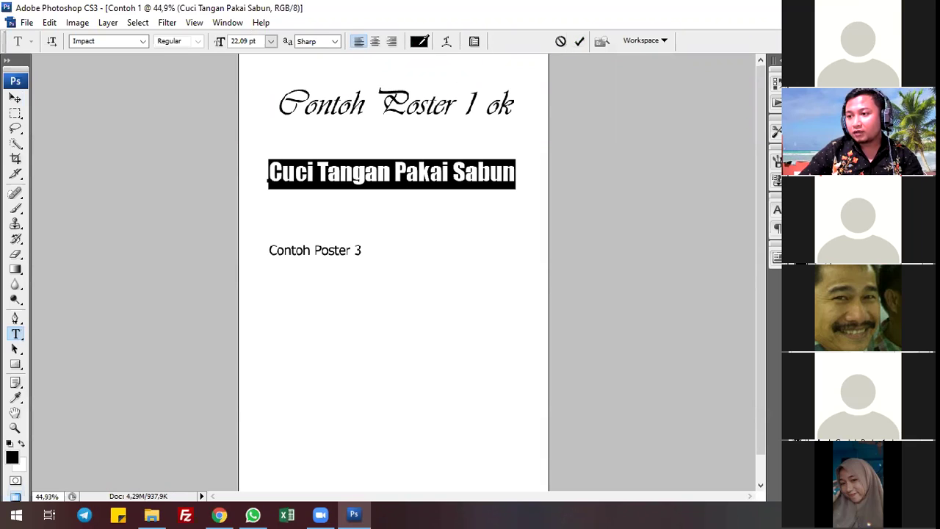
{"action": "left_click", "coordinate": [420, 41]}
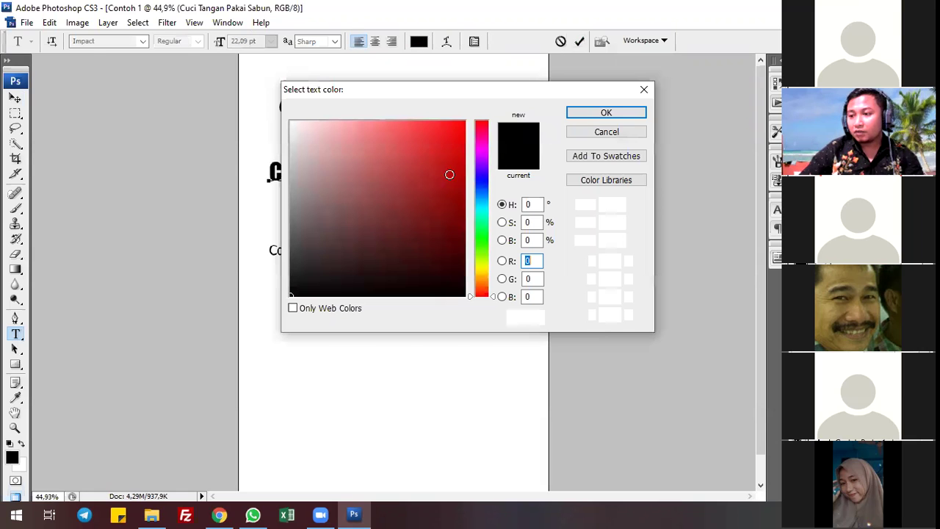
{"action": "type", "text": "255"}
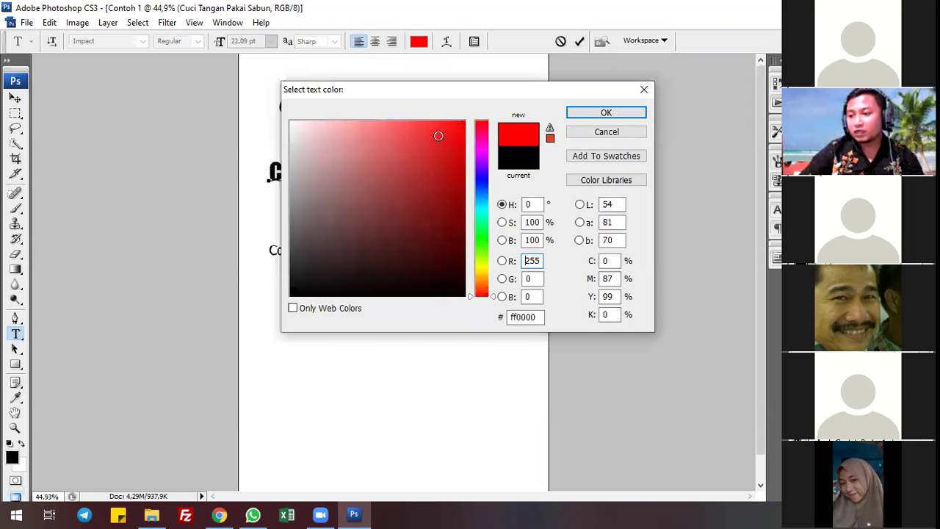
{"action": "left_click", "coordinate": [426, 193]}
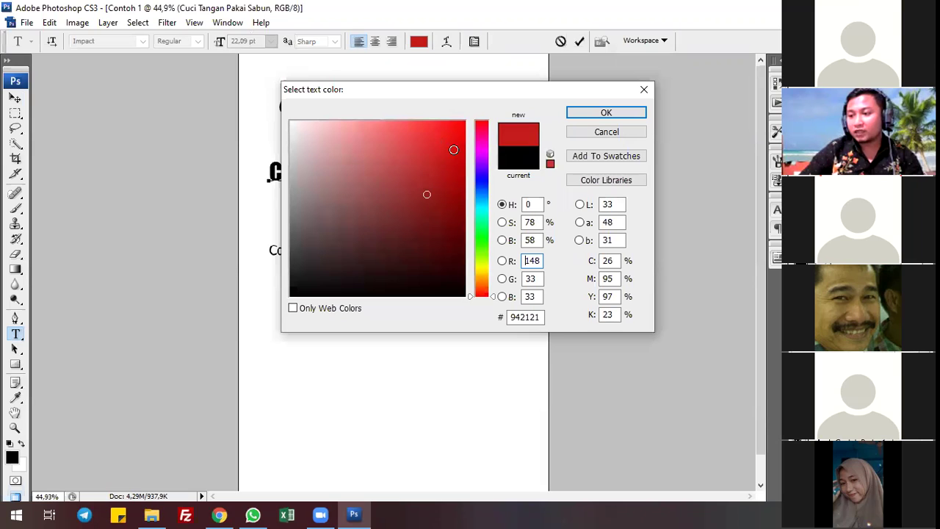
{"action": "left_click", "coordinate": [457, 122]}
{"action": "left_click", "coordinate": [473, 117]}
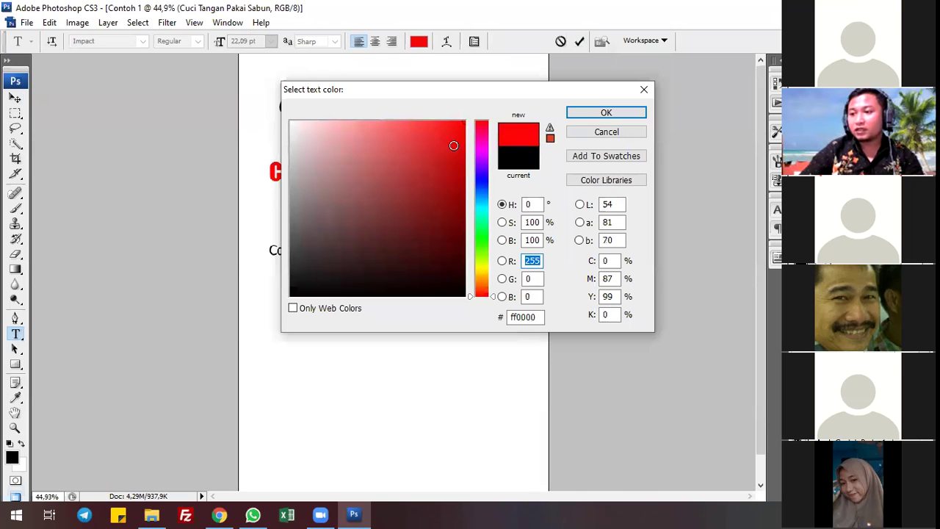
{"action": "left_click", "coordinate": [606, 112]}
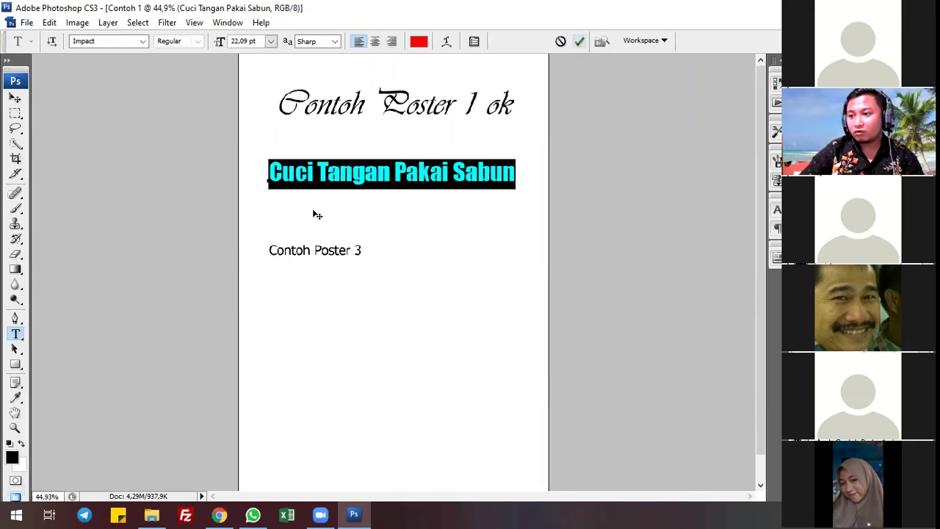
{"action": "key", "text": "ctrl+Return"}
{"action": "key", "text": "v"}
Move the red "Cuci Tangan Pakai Sabun" text slightly up towards "Contoh Poster 1 ok".
{"action": "left_click_drag", "start_coordinate": [467, 175], "coordinate": [485, 171]}
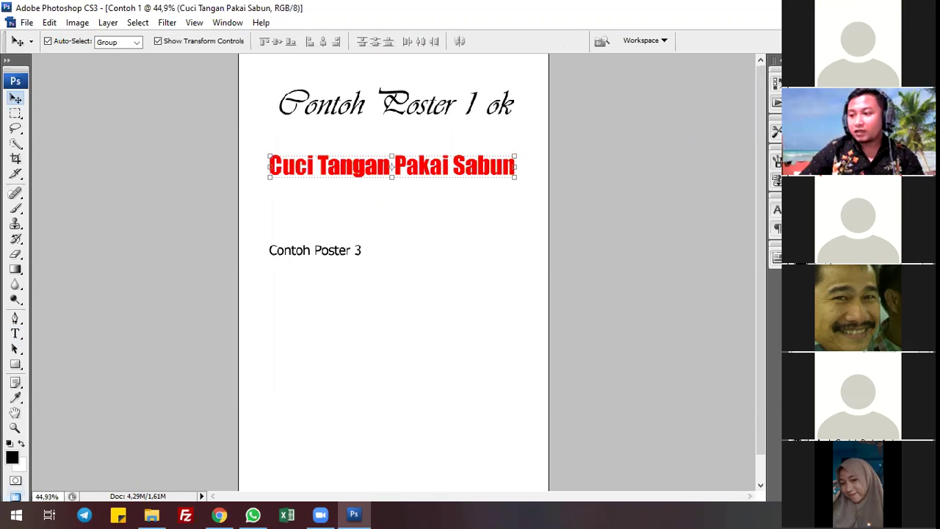
{"action": "double_click", "coordinate": [485, 171]}
{"action": "left_click", "coordinate": [15, 98]}
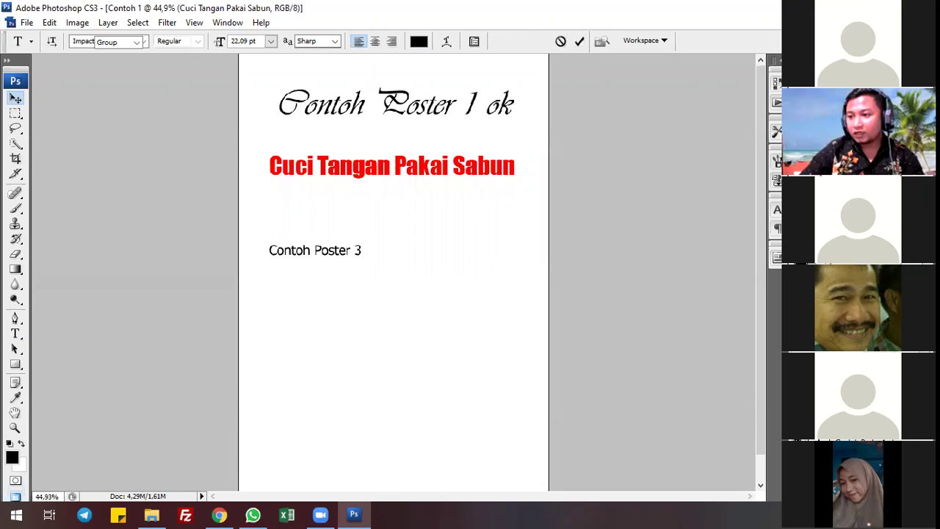
Try black and yellow shades on "Cuci Tangan Pakai Sabun", and settle on magenta, ff00d2, as its text colour.
{"action": "double_click", "coordinate": [267, 171]}
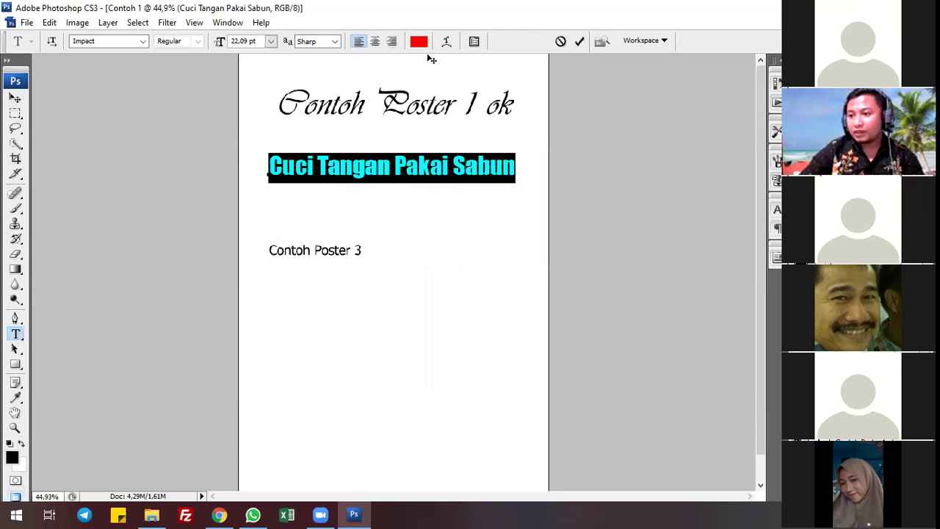
{"action": "left_click", "coordinate": [420, 42]}
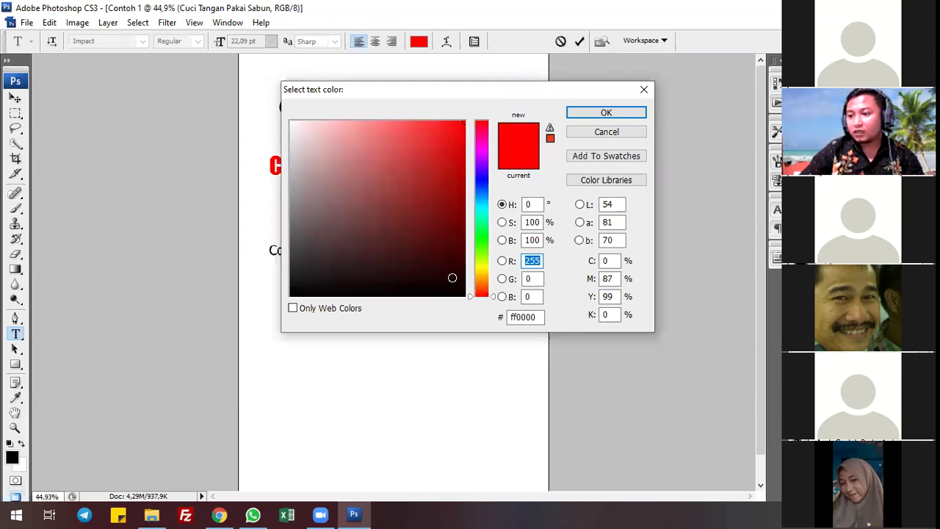
{"action": "left_click_drag", "start_coordinate": [451, 275], "coordinate": [466, 301]}
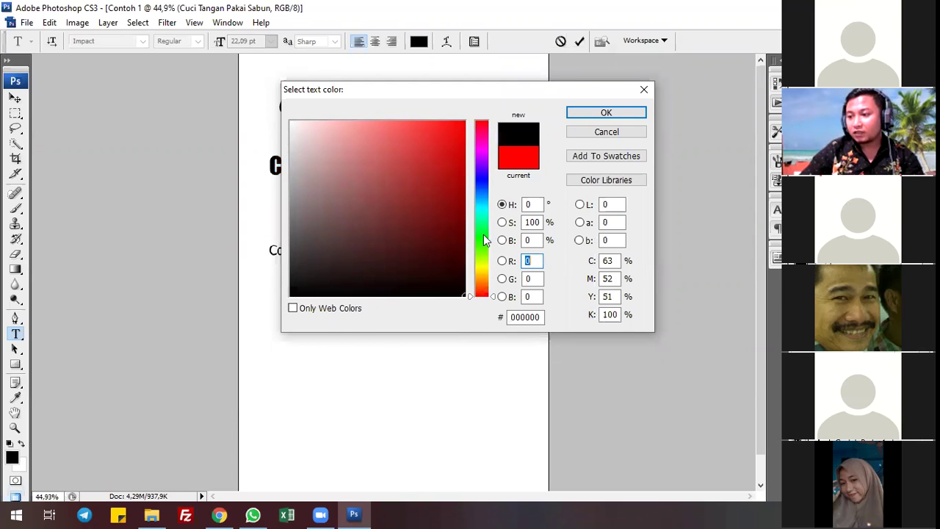
{"action": "left_click_drag", "start_coordinate": [485, 205], "coordinate": [485, 235]}
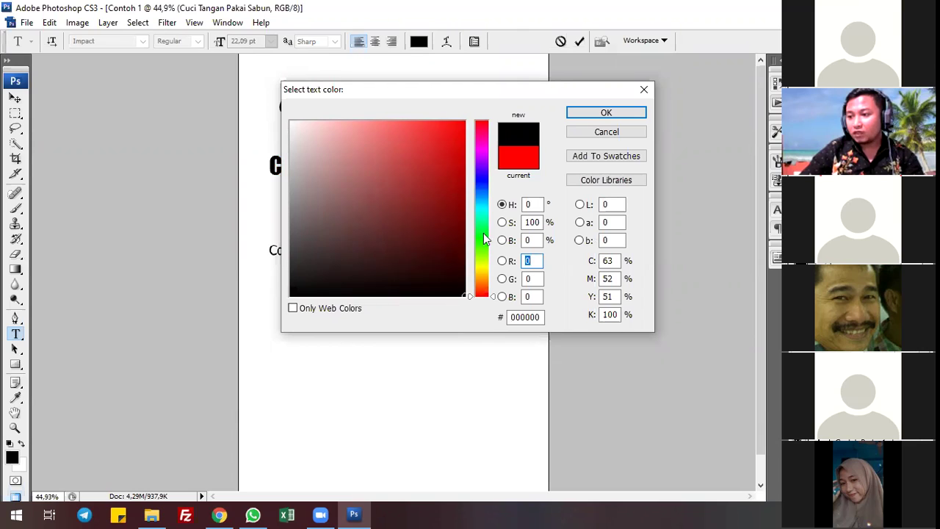
{"action": "left_click", "coordinate": [485, 270]}
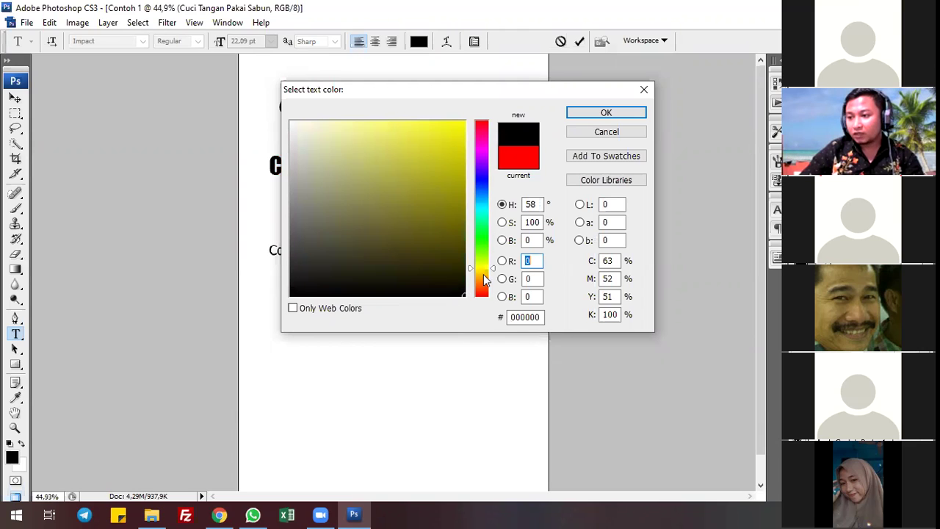
{"action": "left_click", "coordinate": [426, 133]}
{"action": "left_click", "coordinate": [321, 121]}
{"action": "left_click", "coordinate": [426, 187]}
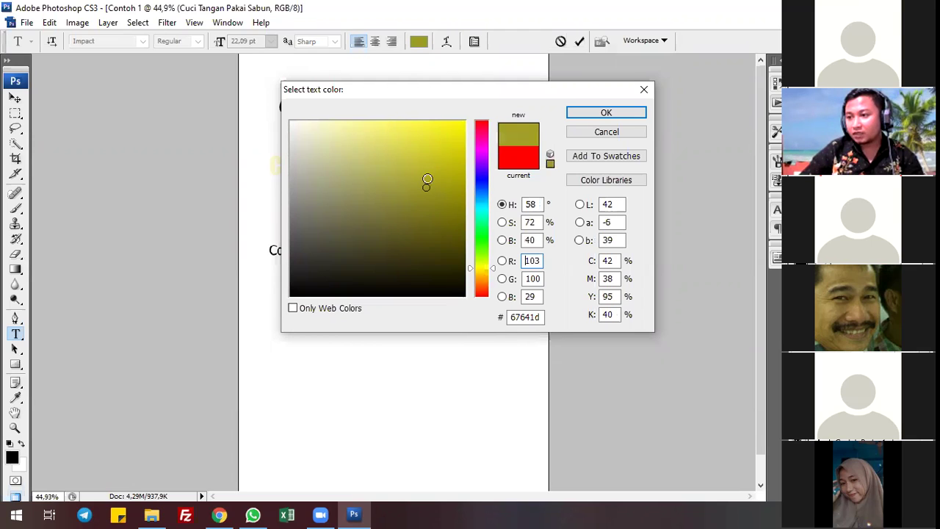
{"action": "left_click", "coordinate": [469, 174]}
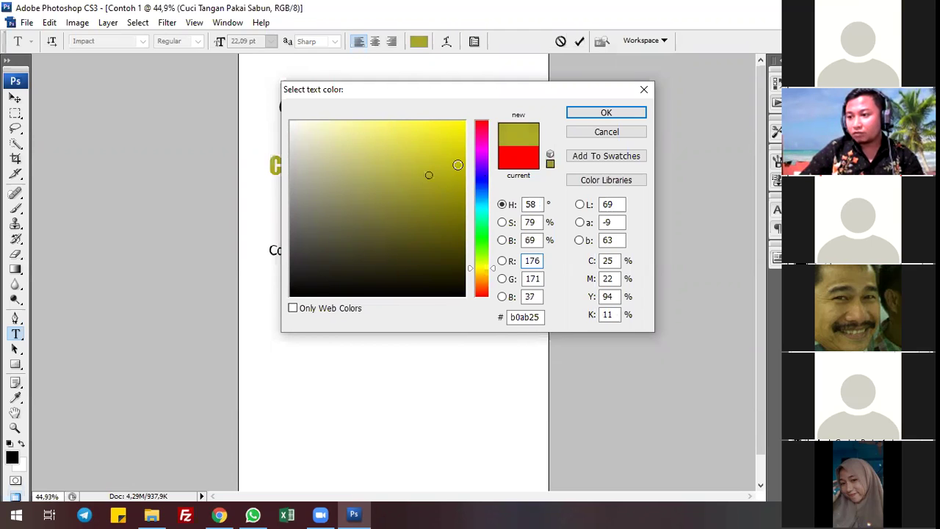
{"action": "left_click", "coordinate": [465, 121]}
{"action": "left_click", "coordinate": [482, 145]}
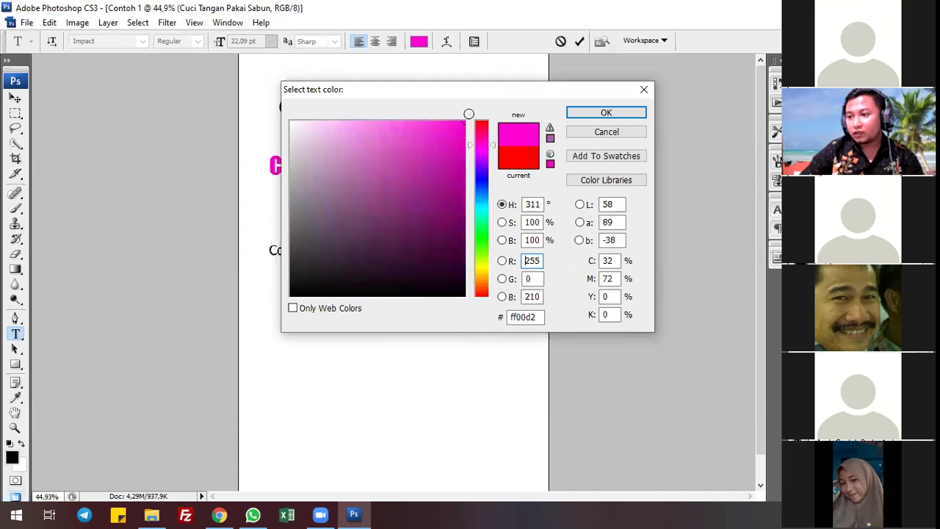
{"action": "left_click", "coordinate": [591, 114]}
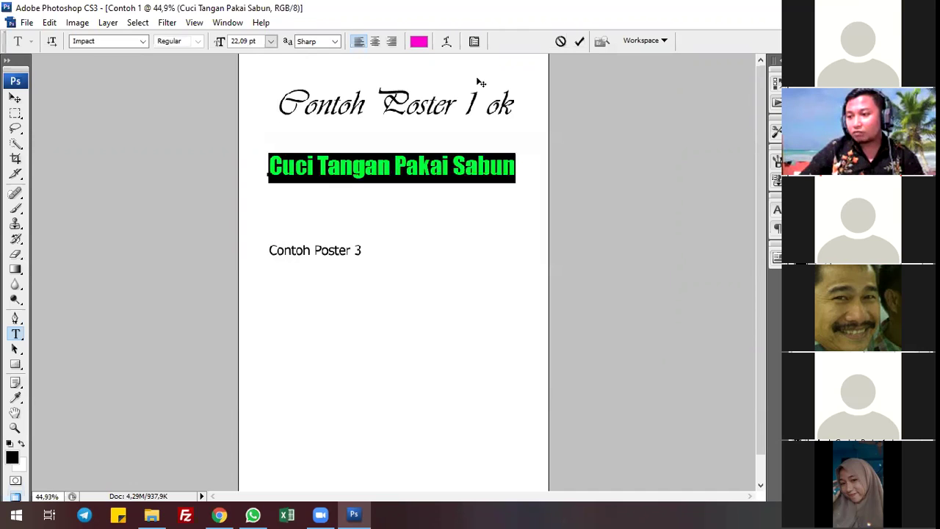
{"action": "left_click", "coordinate": [580, 42]}
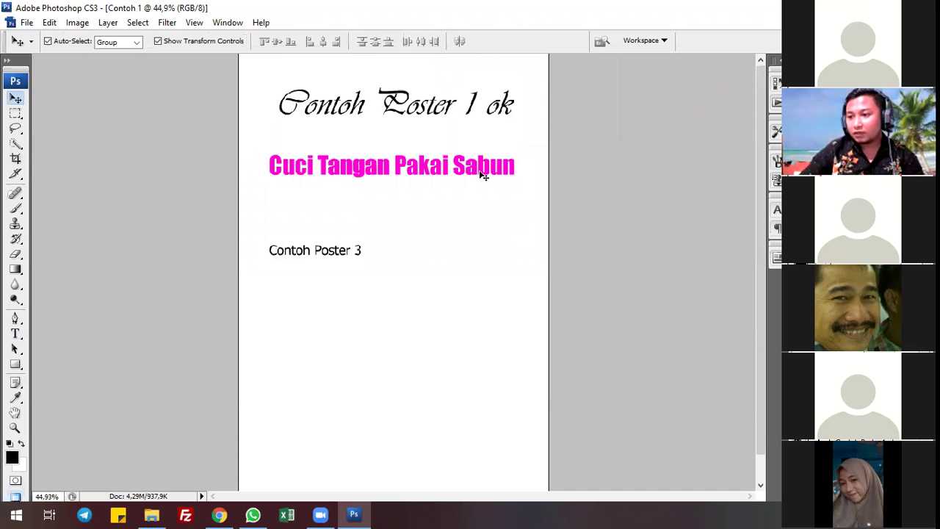
Nudge the magenta "Cuci Tangan Pakai Sabun" text down, and shift it slightly right and back up.
{"action": "key", "text": "shift+Down"}
{"action": "key", "text": "shift+Down"}
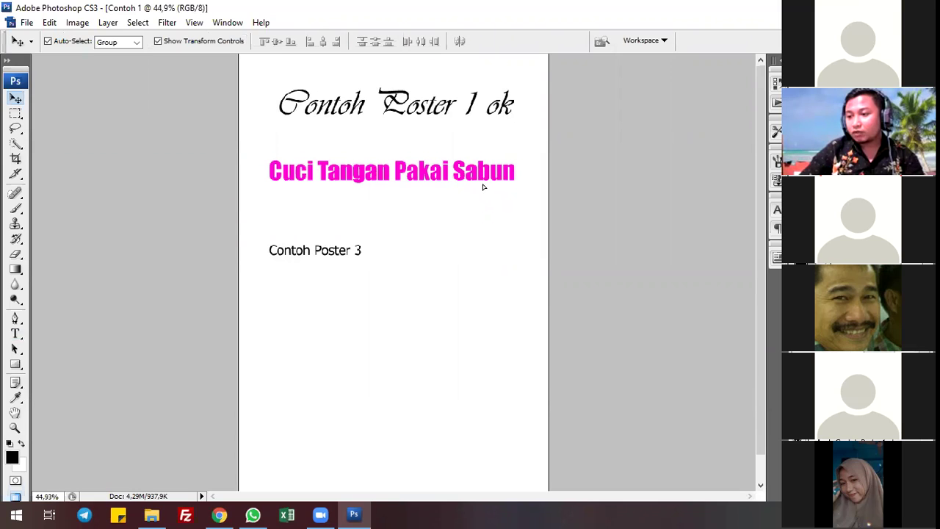
{"action": "left_click_drag", "start_coordinate": [486, 180], "coordinate": [491, 175]}
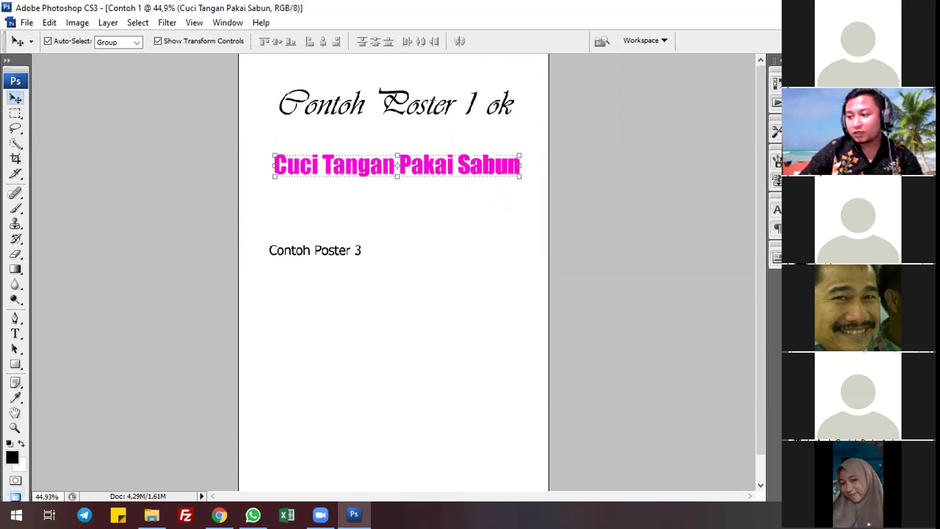
Darken the colour of "Cuci Tangan Pakai Sabun" to a deep purple of the same hue.
{"action": "key", "text": "t"}
{"action": "left_click", "coordinate": [421, 41]}
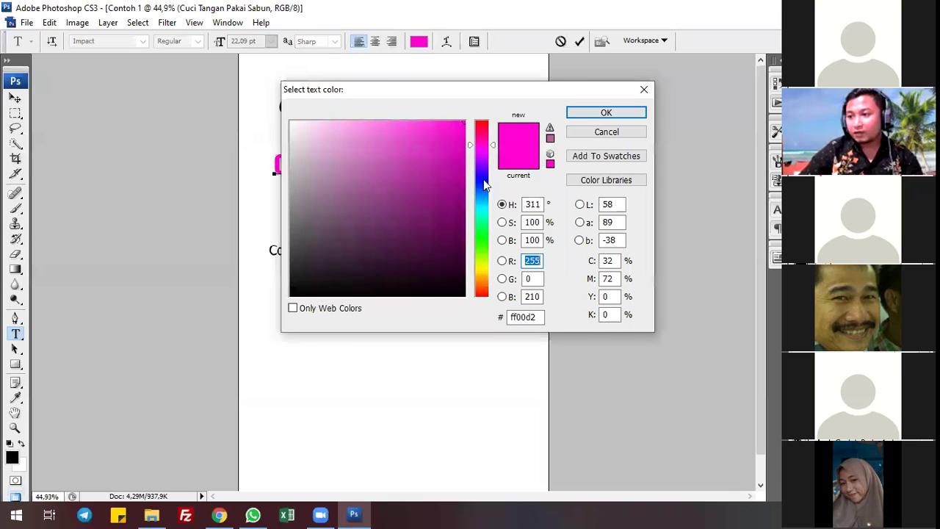
{"action": "left_click", "coordinate": [461, 201]}
{"action": "left_click", "coordinate": [600, 112]}
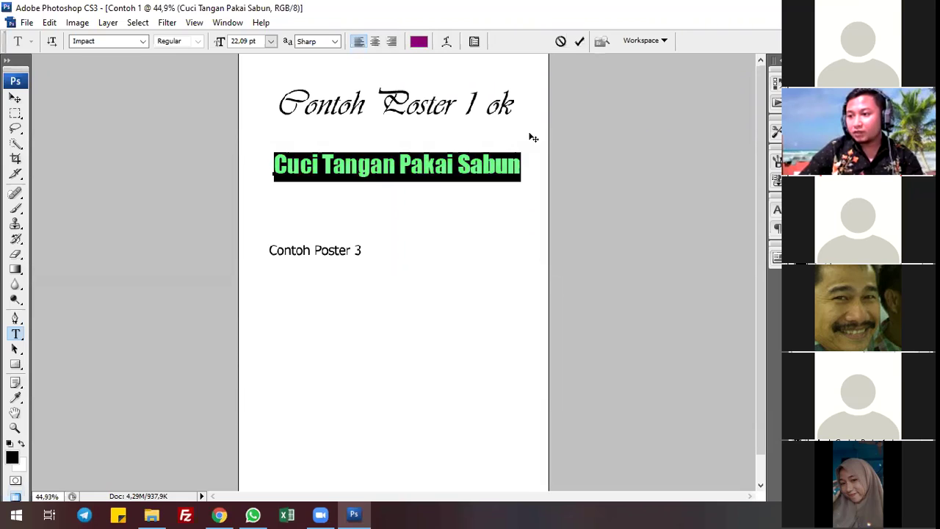
{"action": "left_click", "coordinate": [15, 98]}
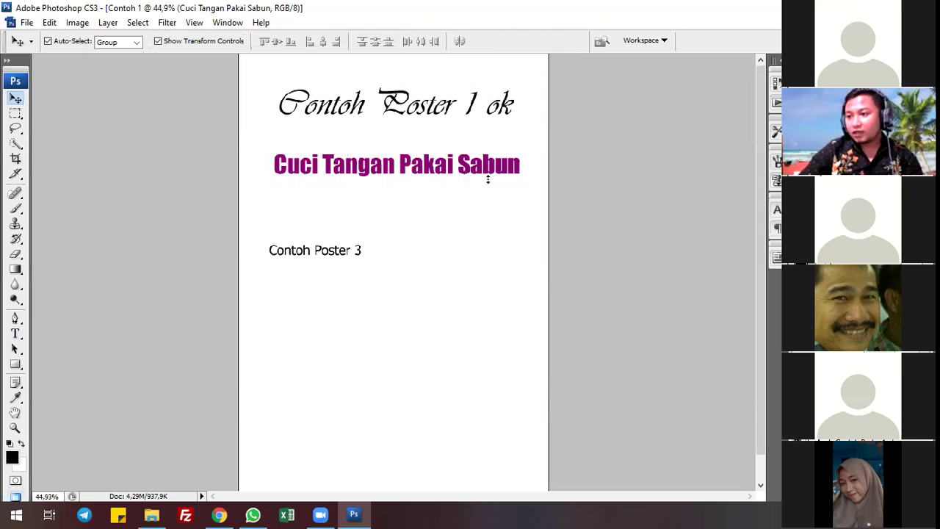
Move the purple "Cuci Tangan Pakai Sabun" text slightly down and deselect it.
{"action": "key", "text": "shift+Down"}
{"action": "key", "text": "shift+Down"}
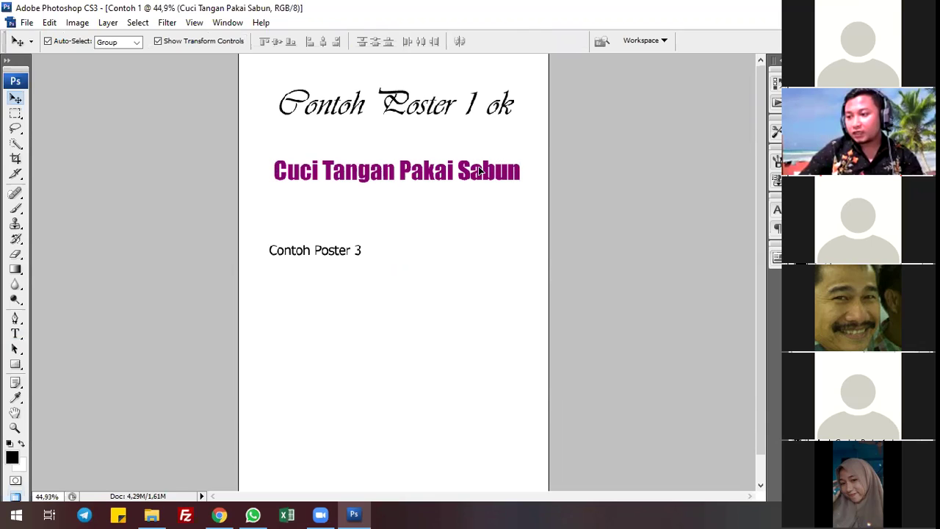
{"action": "key", "text": "Up"}
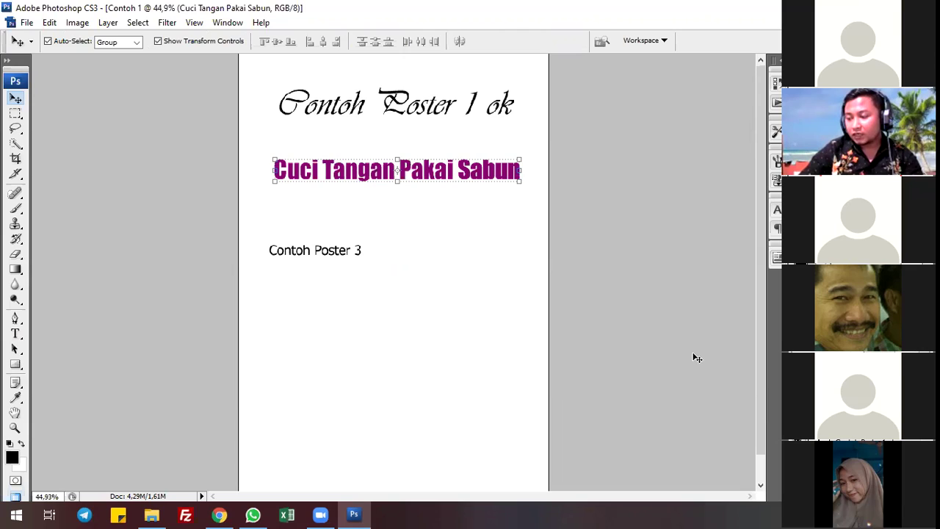
{"action": "left_click", "coordinate": [663, 334]}
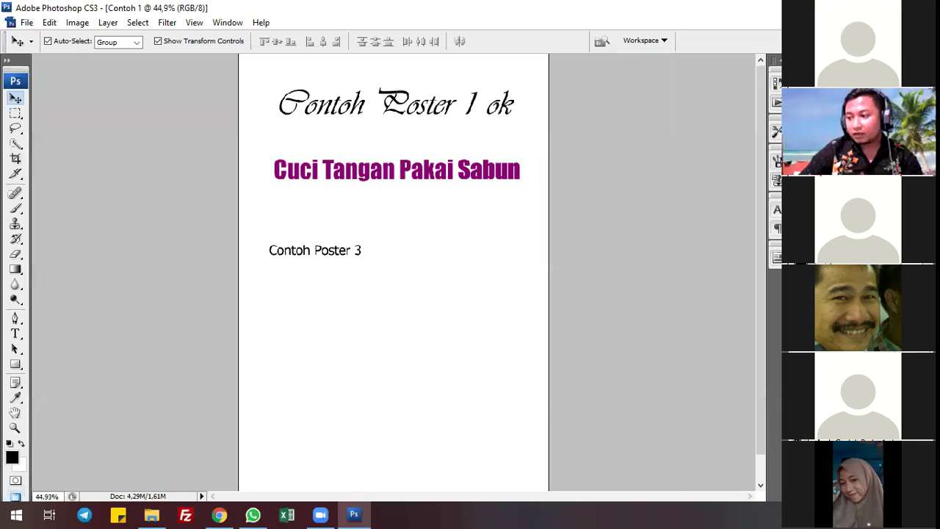
Open the Layer Style dialog for "Cuci Tangan Pakai Sabun", shift it down clear of the poster title, and close it.
{"action": "left_click", "coordinate": [409, 170]}
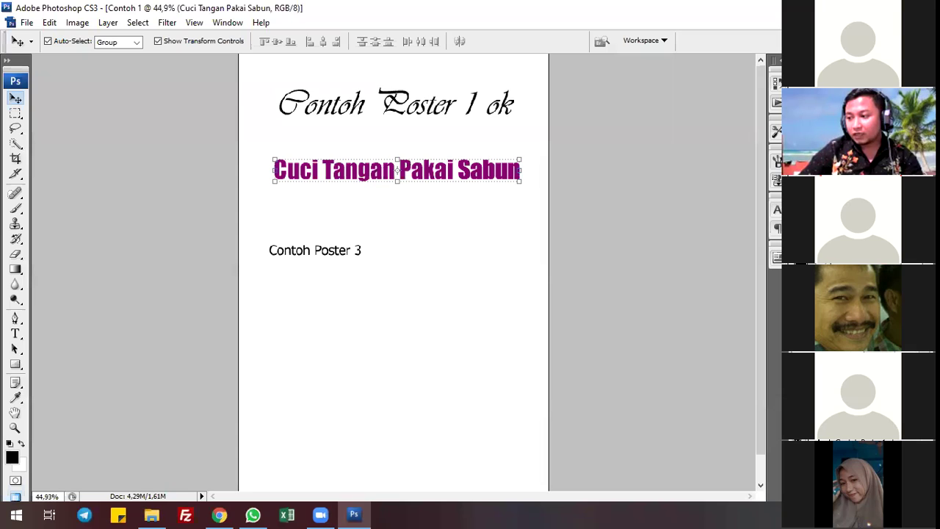
{"action": "key", "text": "ctrl+h"}
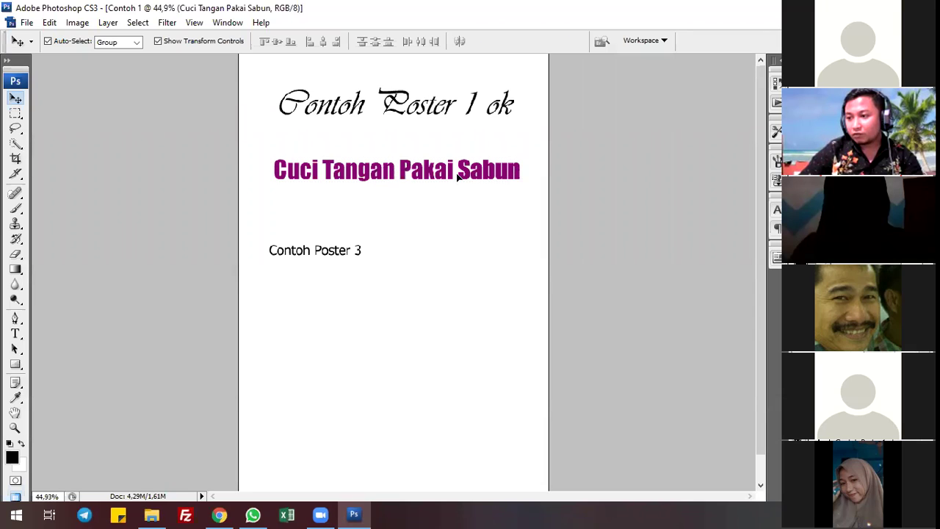
{"action": "left_click", "coordinate": [459, 174]}
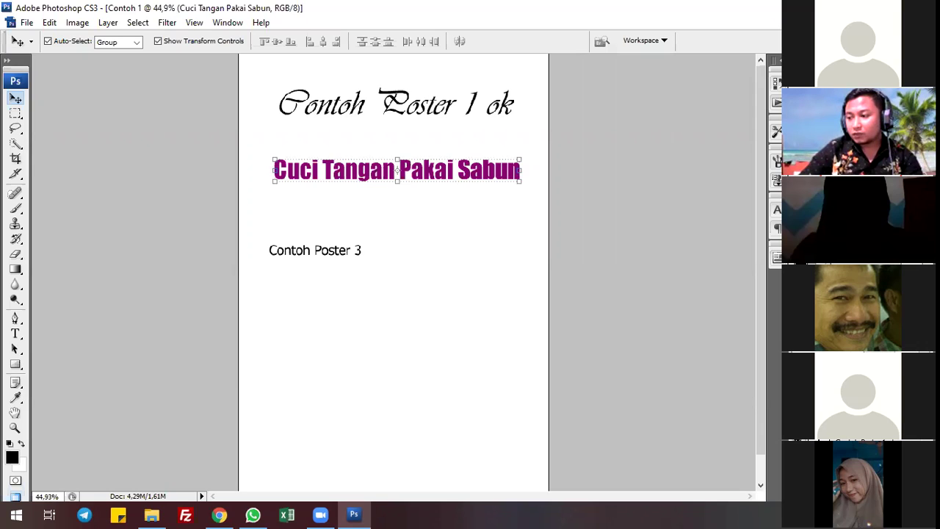
{"action": "double_click", "coordinate": [867, 420]}
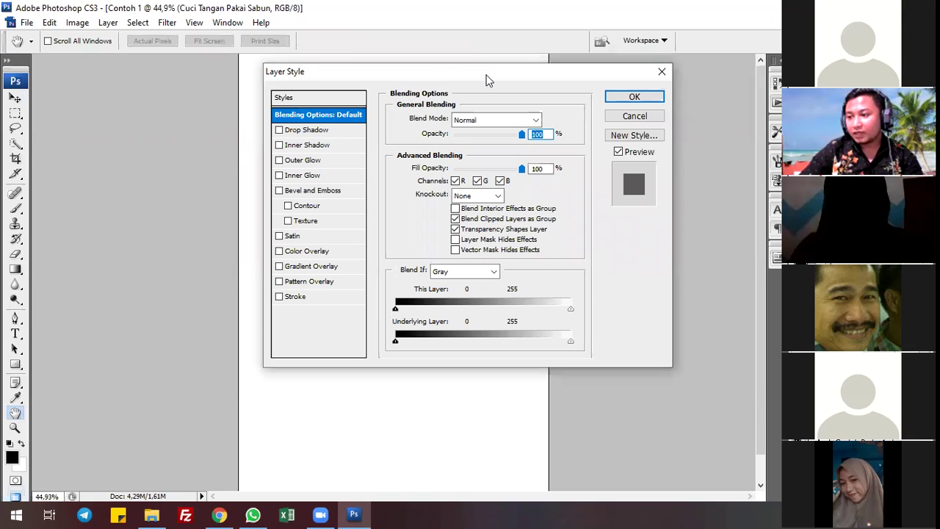
{"action": "left_click_drag", "start_coordinate": [488, 79], "coordinate": [505, 161]}
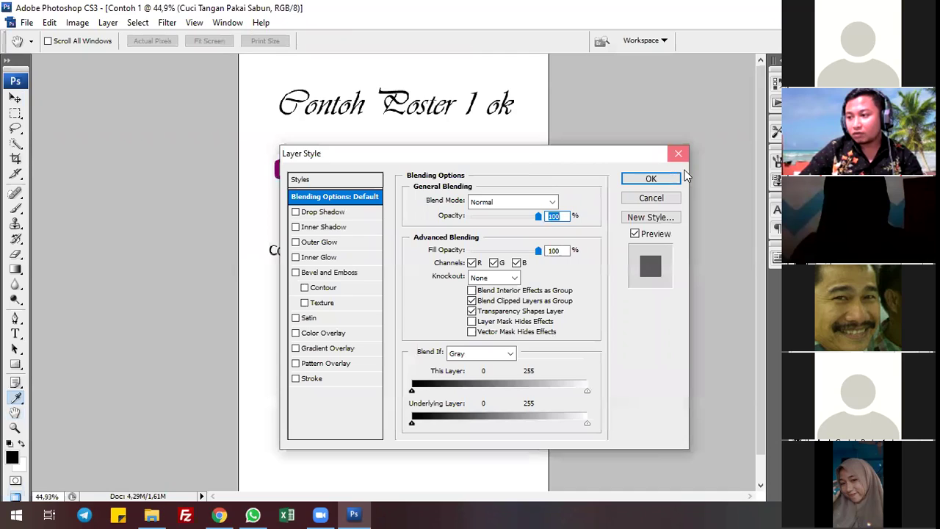
{"action": "left_click", "coordinate": [678, 153]}
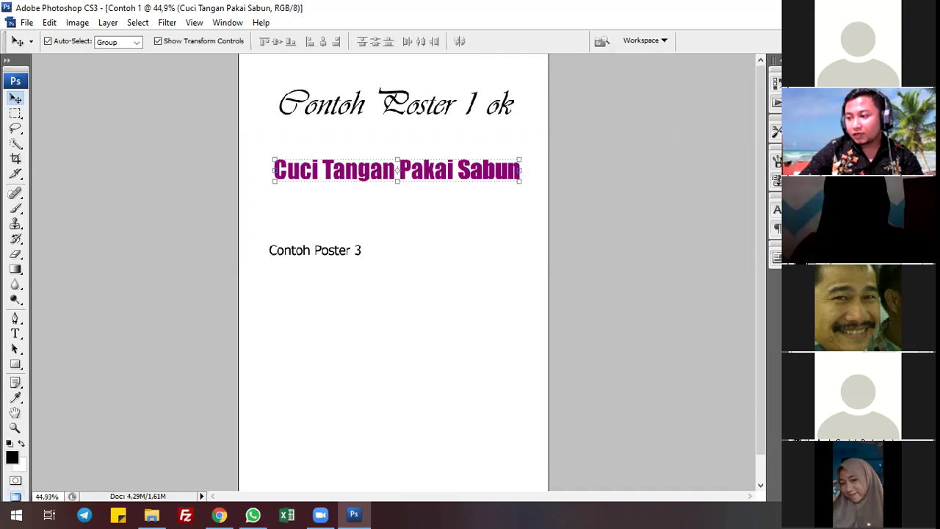
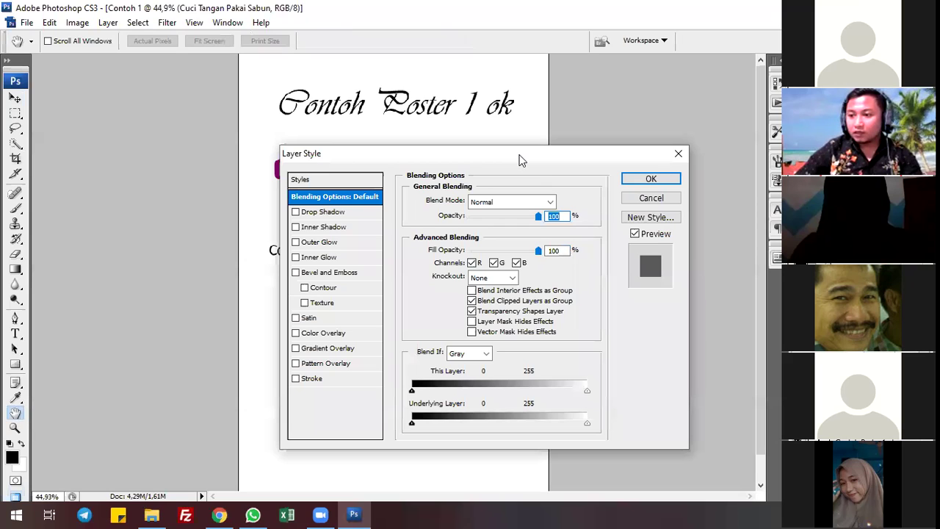
Move the Layer Style dialog clear of "Cuci Tangan Pakai Sabun" and enable Color Overlay, toggling it off and on to compare.
{"action": "left_click_drag", "start_coordinate": [519, 160], "coordinate": [410, 168]}
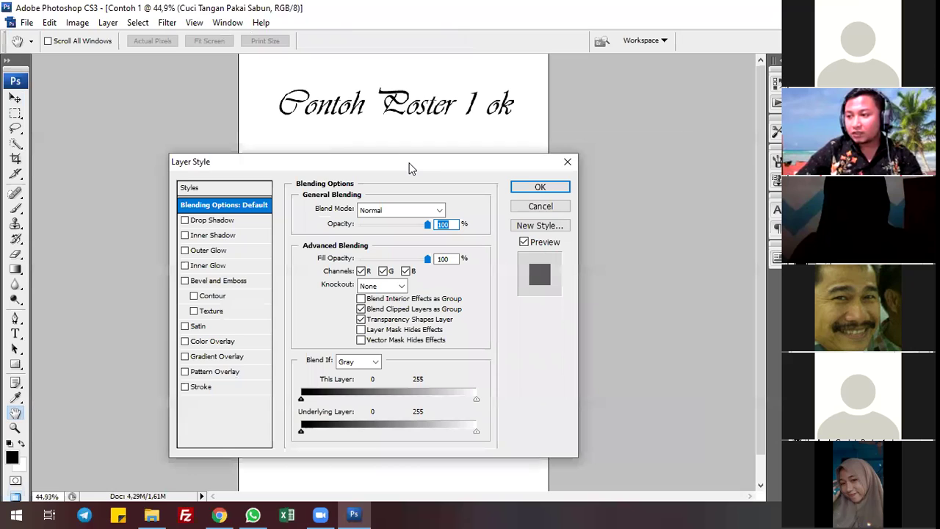
{"action": "left_click_drag", "start_coordinate": [409, 168], "coordinate": [785, 165]}
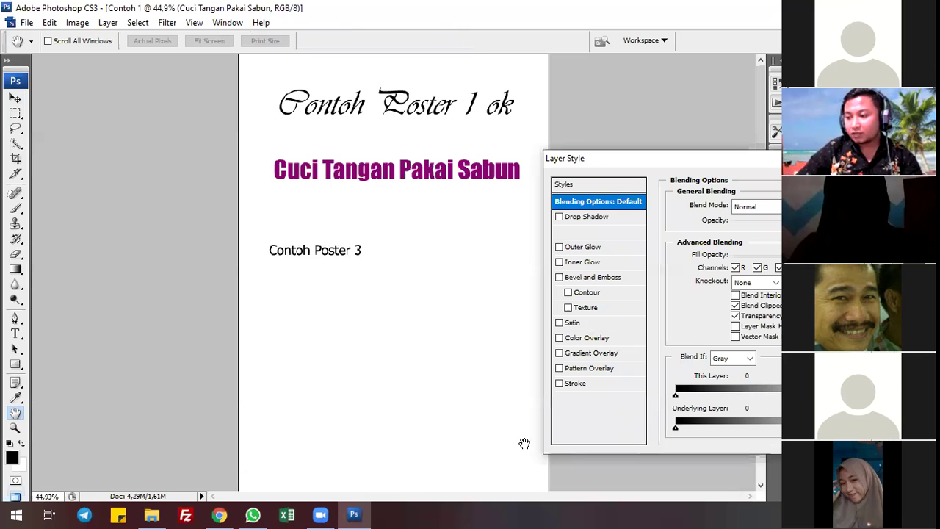
{"action": "left_click", "coordinate": [559, 338]}
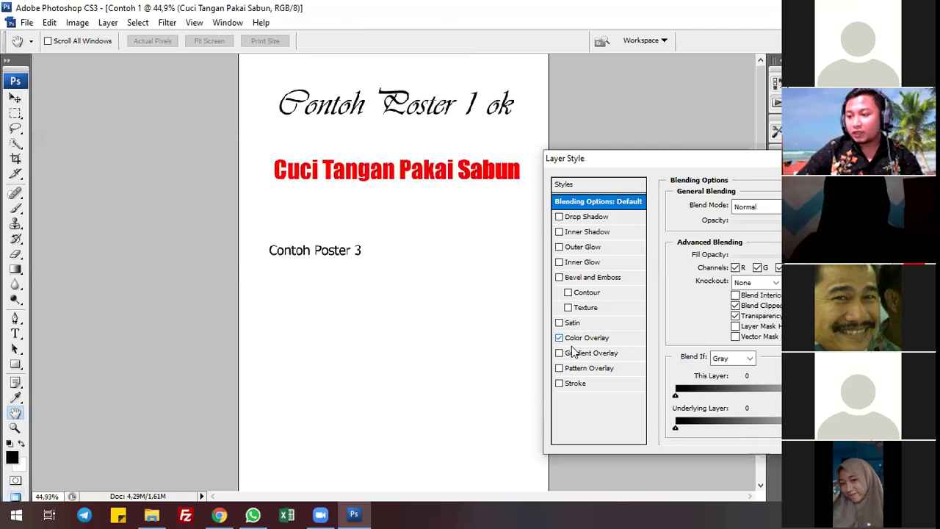
{"action": "left_click", "coordinate": [592, 338]}
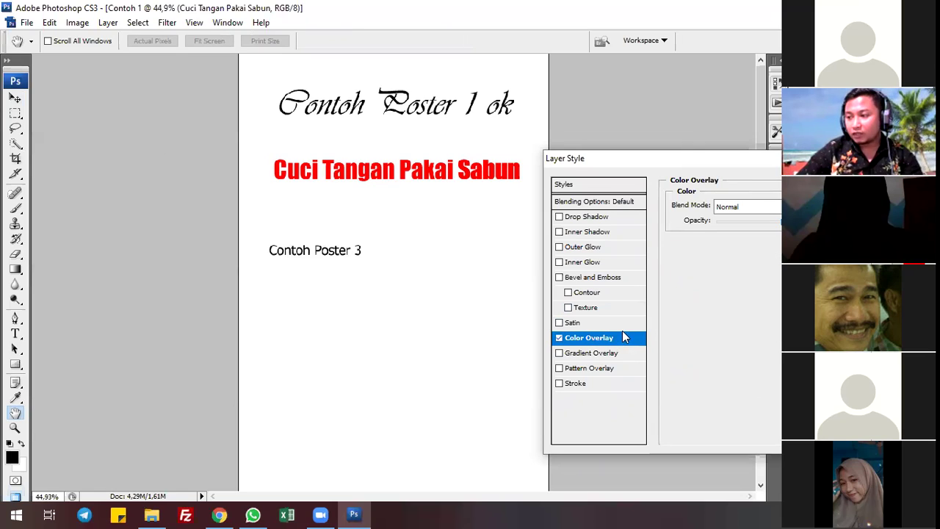
{"action": "left_click", "coordinate": [561, 338]}
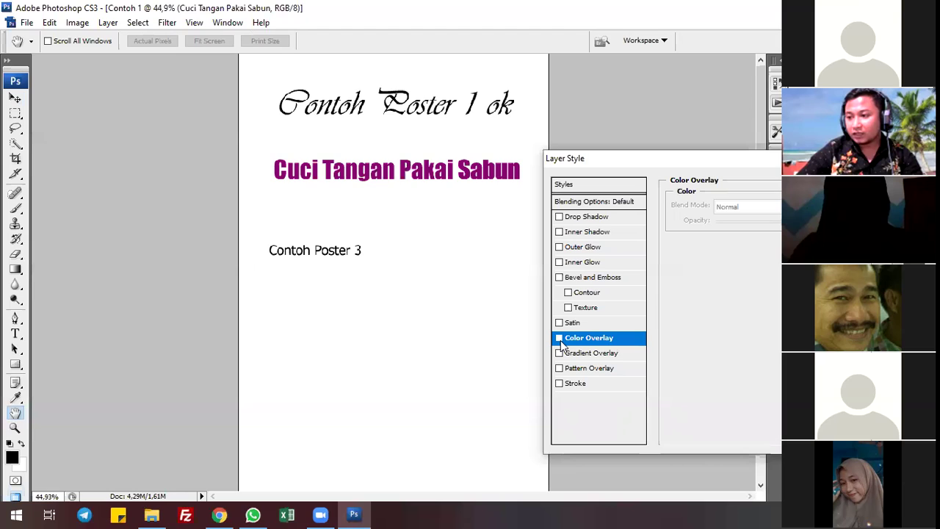
{"action": "left_click", "coordinate": [561, 339]}
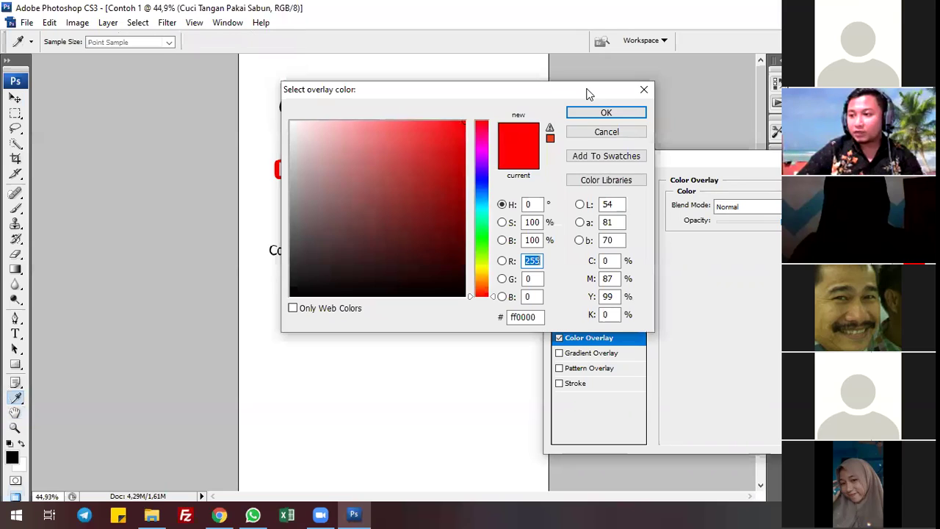
Change the Color Overlay of "Cuci Tangan Pakai Sabun" to dark green and apply the layer style.
{"action": "left_click_drag", "start_coordinate": [367, 89], "coordinate": [630, 214]}
{"action": "left_click", "coordinate": [718, 340]}
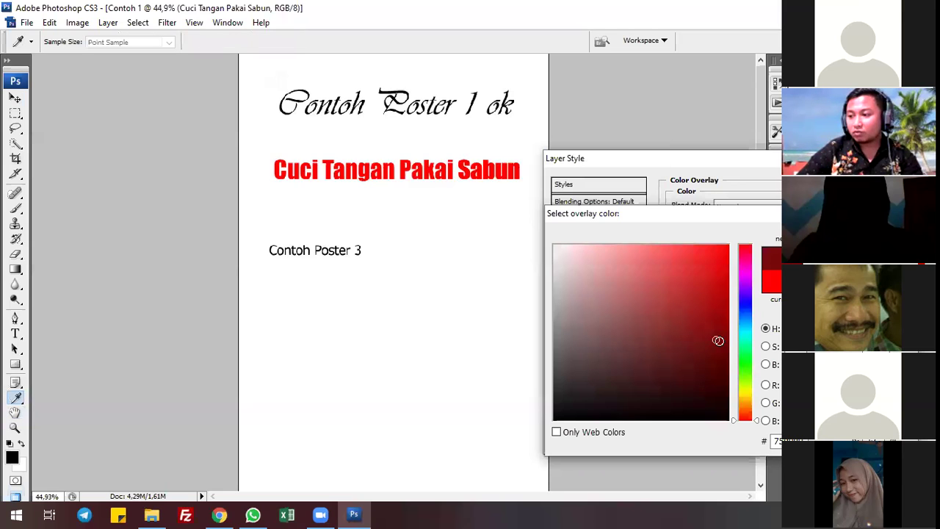
{"action": "left_click_drag", "start_coordinate": [737, 377], "coordinate": [746, 349]}
{"action": "left_click", "coordinate": [721, 321]}
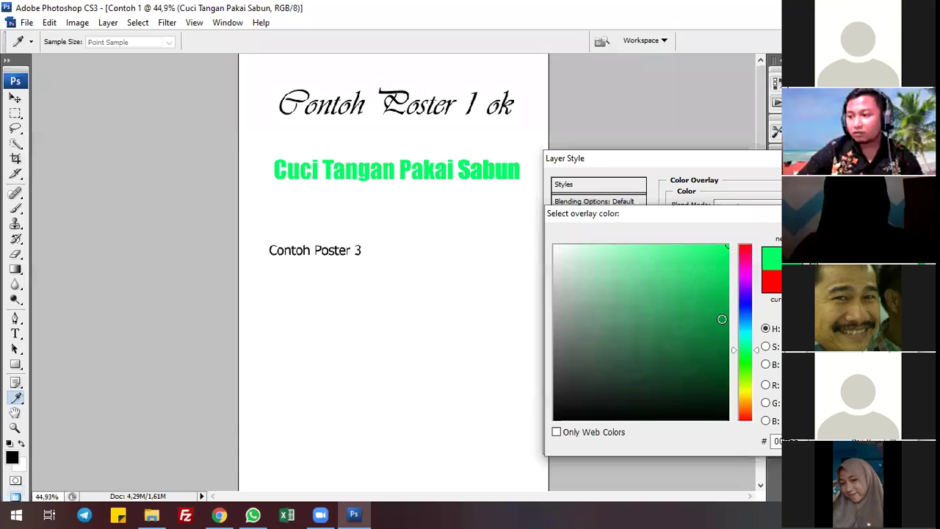
{"action": "left_click", "coordinate": [708, 358]}
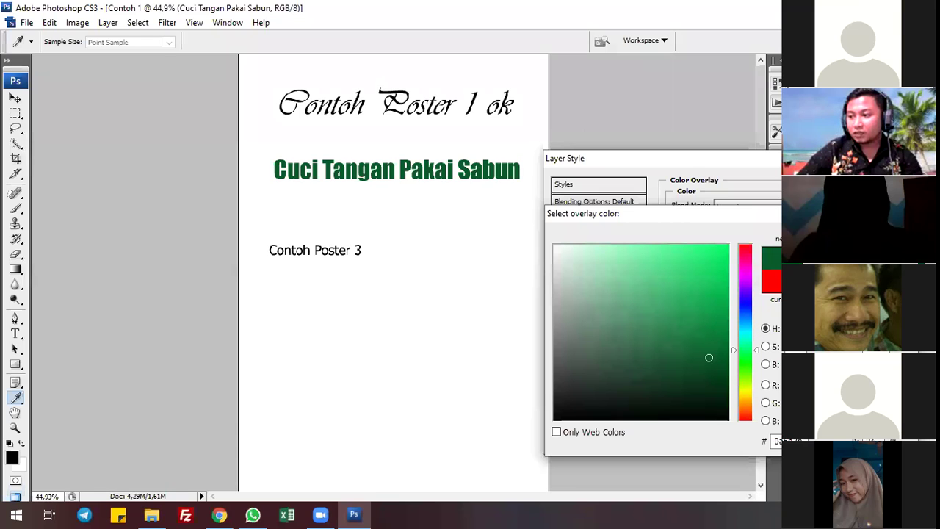
{"action": "key", "text": "Return"}
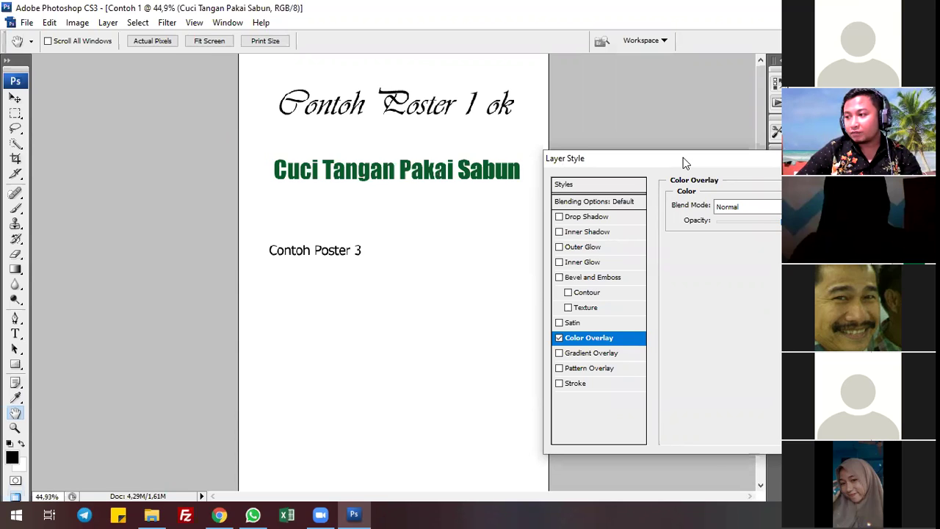
{"action": "left_click_drag", "start_coordinate": [682, 161], "coordinate": [632, 175]}
{"action": "key", "text": "Return"}
{"action": "key", "text": "v"}
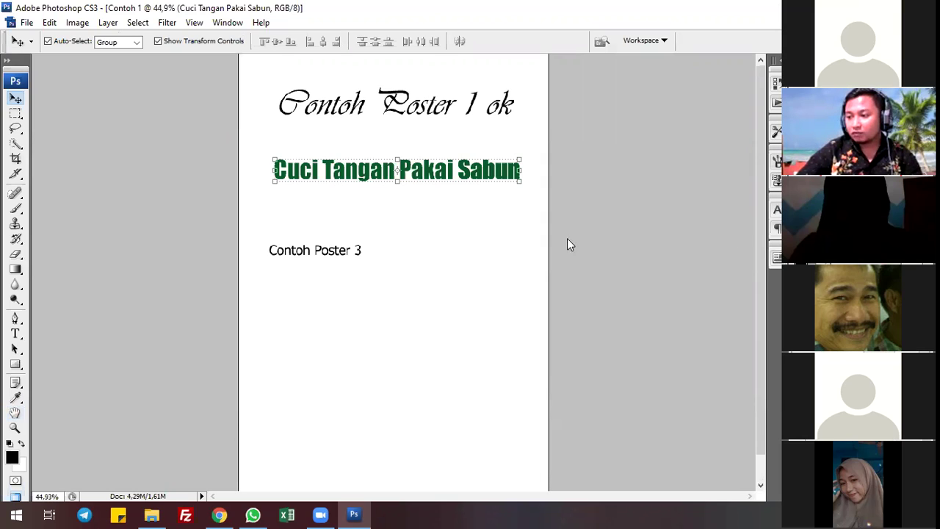
Reopen the Layer Style dialog for "Cuci Tangan Pakai Sabun", enable Stroke and keep the dialog clear of the text.
{"action": "key", "text": "h"}
{"action": "double_click", "coordinate": [839, 171]}
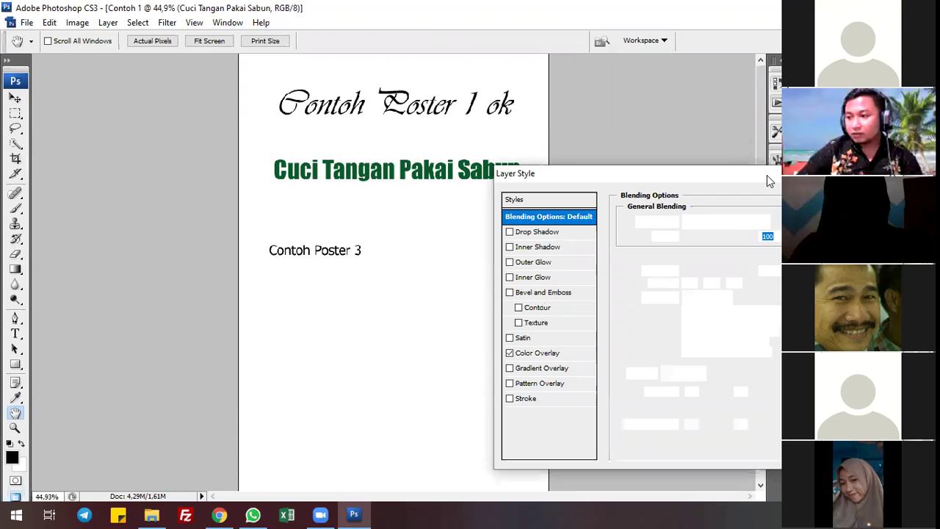
{"action": "left_click_drag", "start_coordinate": [767, 175], "coordinate": [750, 136]}
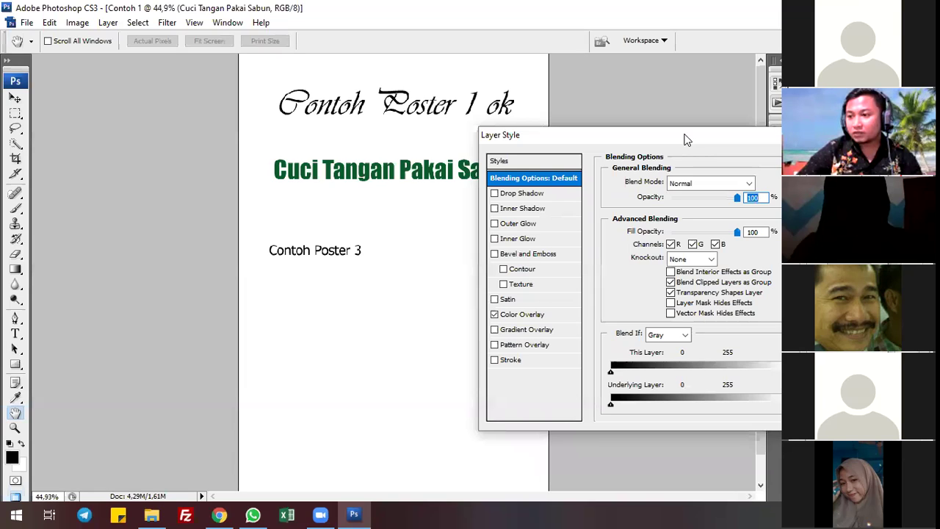
{"action": "left_click_drag", "start_coordinate": [685, 138], "coordinate": [701, 137]}
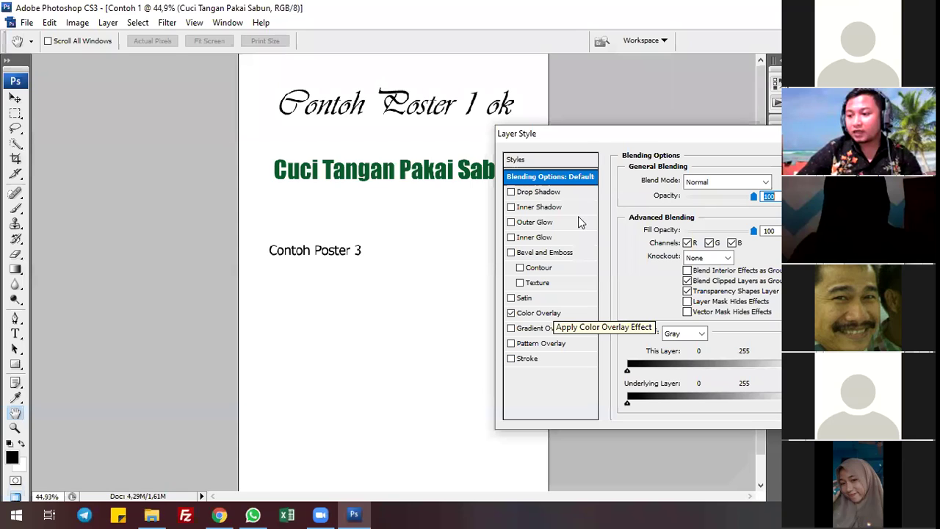
{"action": "left_click", "coordinate": [511, 360]}
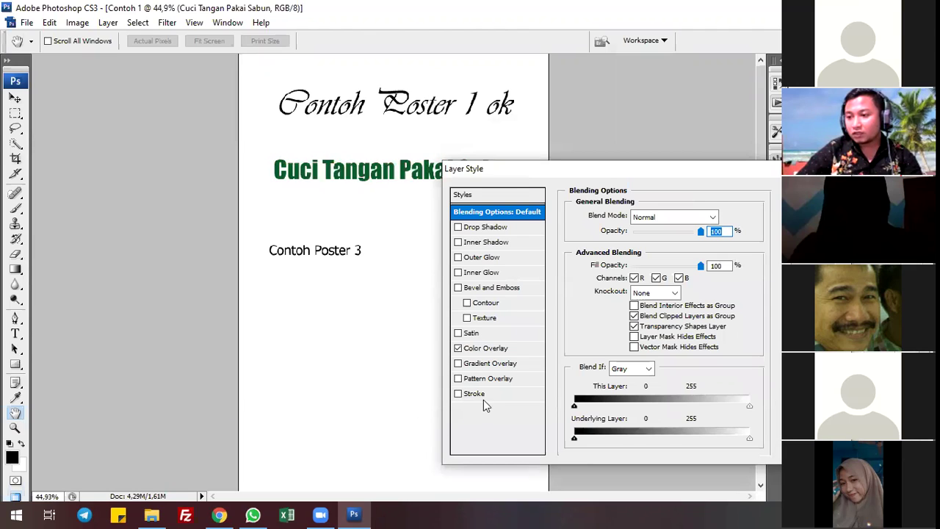
{"action": "left_click", "coordinate": [458, 394]}
{"action": "left_click", "coordinate": [459, 394]}
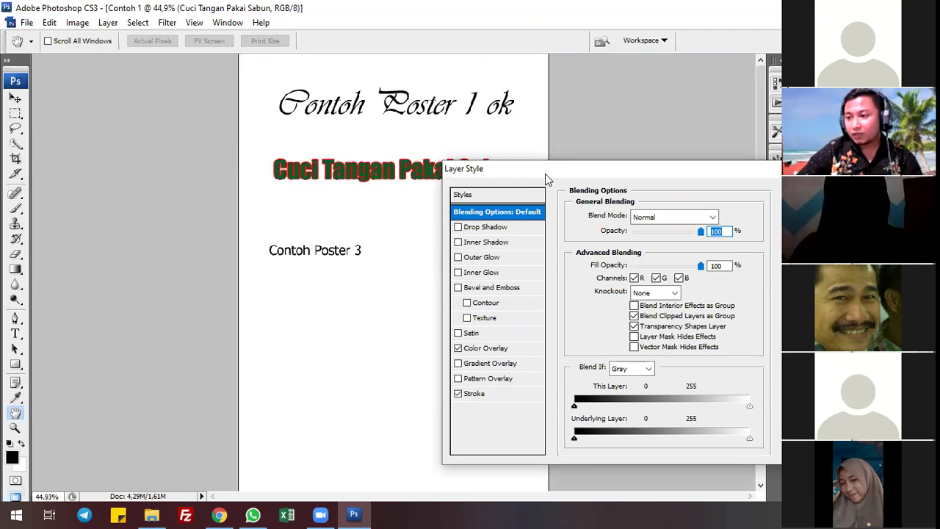
{"action": "left_click_drag", "start_coordinate": [545, 173], "coordinate": [641, 140]}
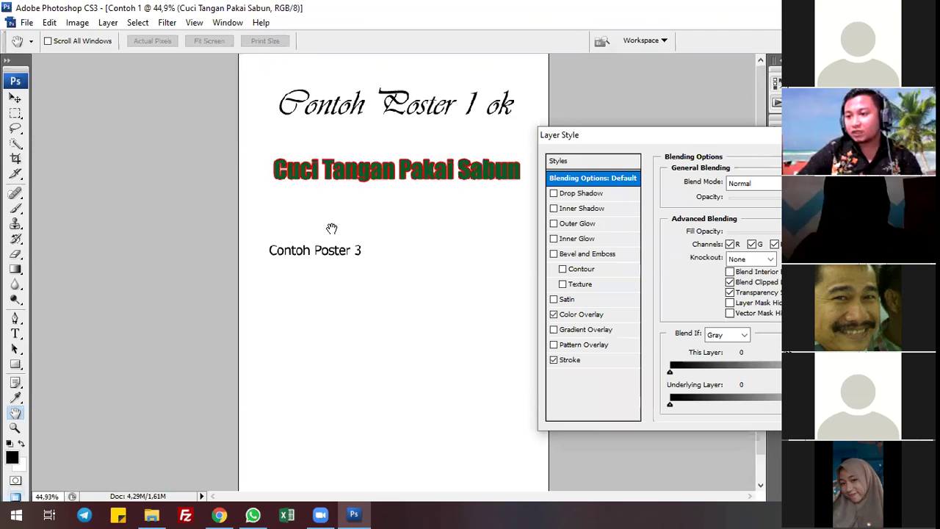
Set the stroke colour of "Cuci Tangan Pakai Sabun" to black after trying lighter shades.
{"action": "left_click", "coordinate": [575, 360]}
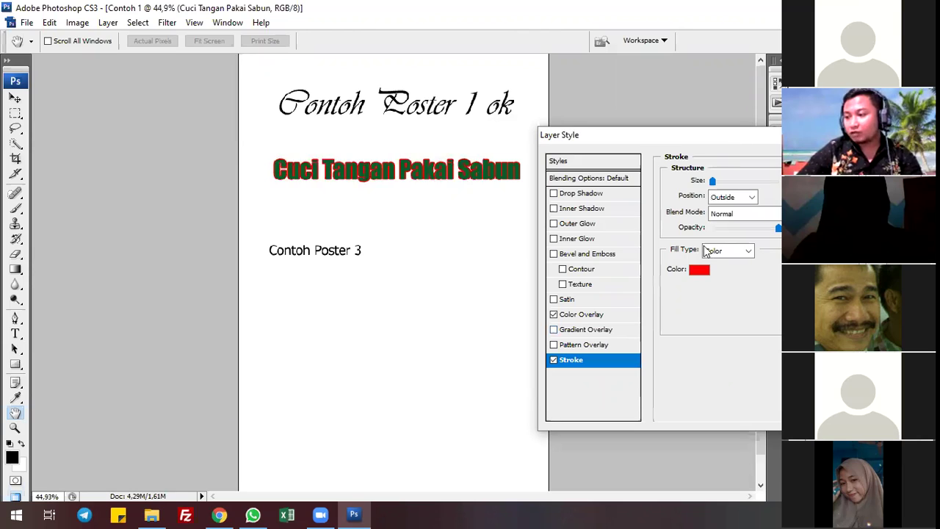
{"action": "left_click", "coordinate": [699, 269]}
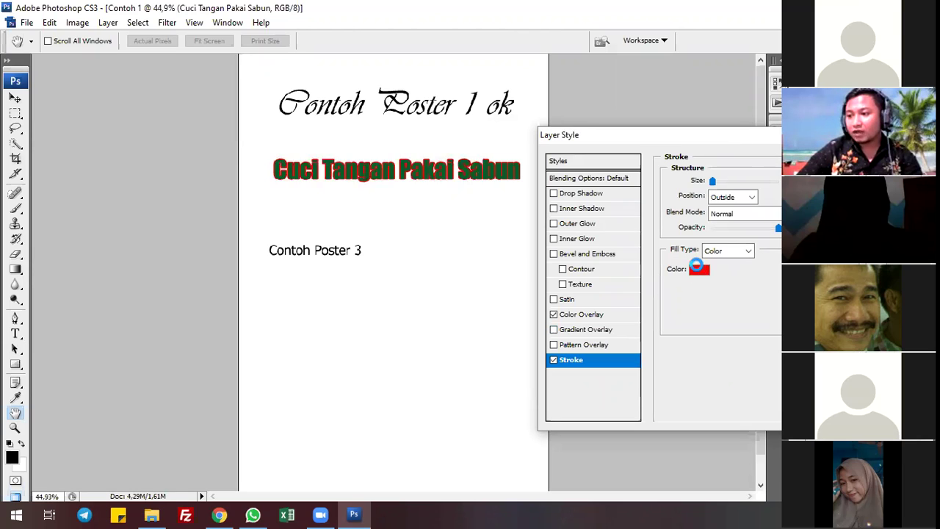
{"action": "mouse_move", "coordinate": [590, 260]}
{"action": "left_mouse_down"}
{"action": "mouse_move", "coordinate": [607, 281]}
{"action": "mouse_move", "coordinate": [658, 266]}
{"action": "left_mouse_up"}
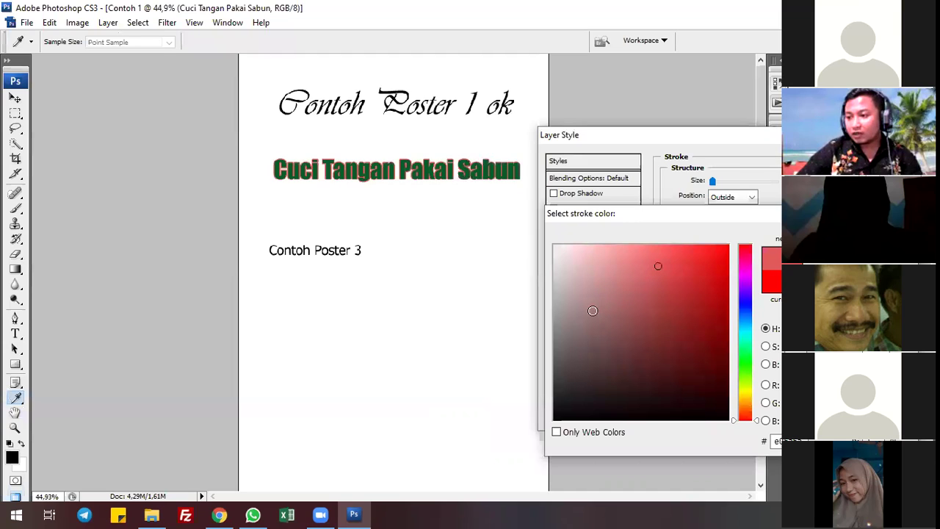
{"action": "left_click", "coordinate": [570, 334]}
{"action": "left_click_drag", "start_coordinate": [556, 353], "coordinate": [757, 408]}
{"action": "left_click_drag", "start_coordinate": [715, 323], "coordinate": [718, 294]}
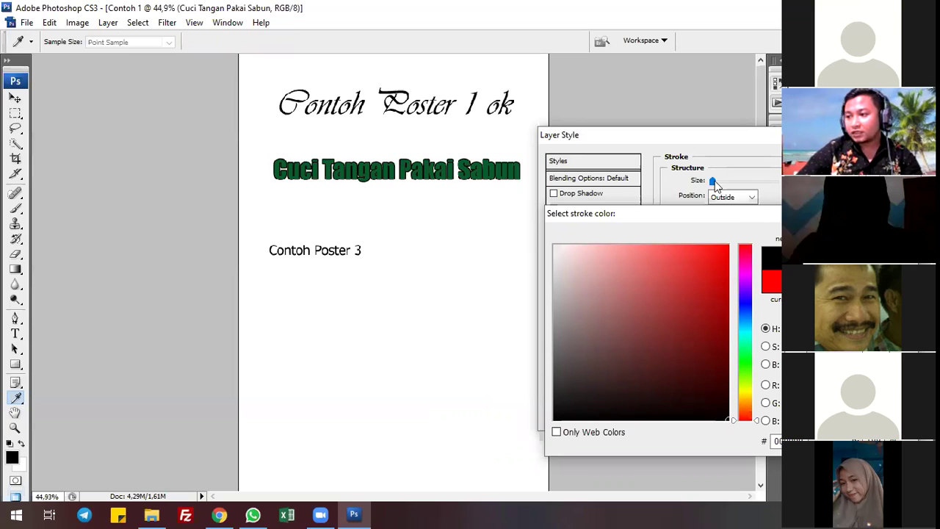
{"action": "key", "text": "Return"}
Try a slightly thicker stroke and a bright red stroke colour, and thin the stroke again.
{"action": "left_click_drag", "start_coordinate": [735, 180], "coordinate": [714, 183]}
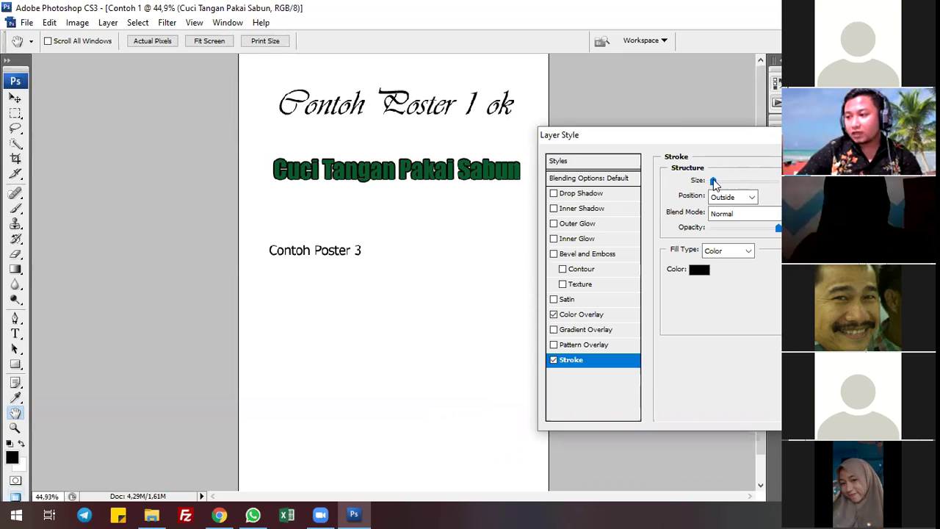
{"action": "left_click", "coordinate": [676, 268]}
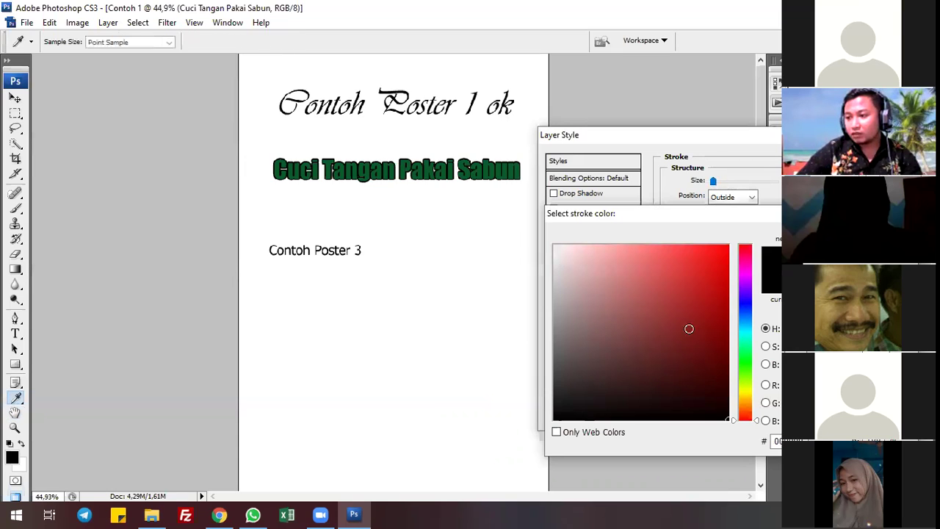
{"action": "left_click", "coordinate": [729, 268]}
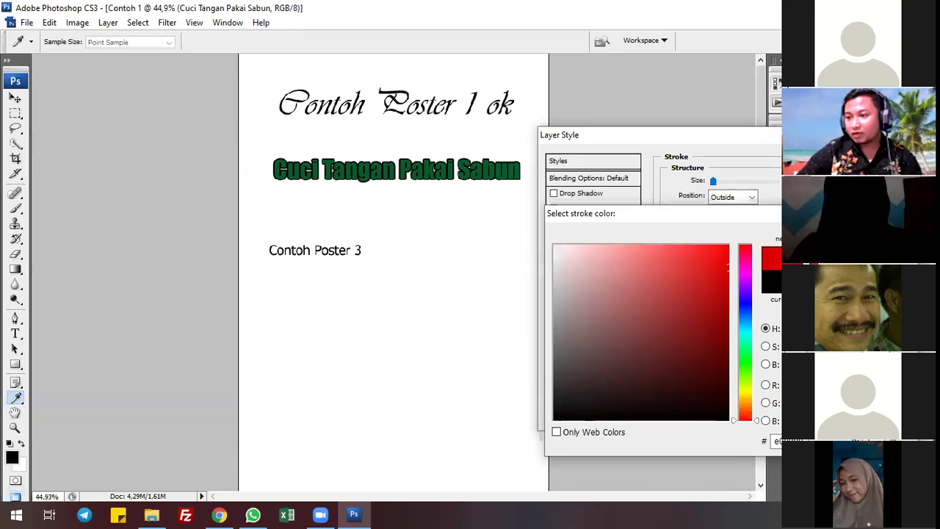
{"action": "key", "text": "Return"}
{"action": "mouse_move", "coordinate": [713, 182]}
{"action": "left_mouse_down"}
{"action": "mouse_move", "coordinate": [735, 185]}
{"action": "mouse_move", "coordinate": [712, 183]}
{"action": "left_mouse_up"}
Replace the red stroke colour with a near-black shade.
{"action": "left_click", "coordinate": [700, 270]}
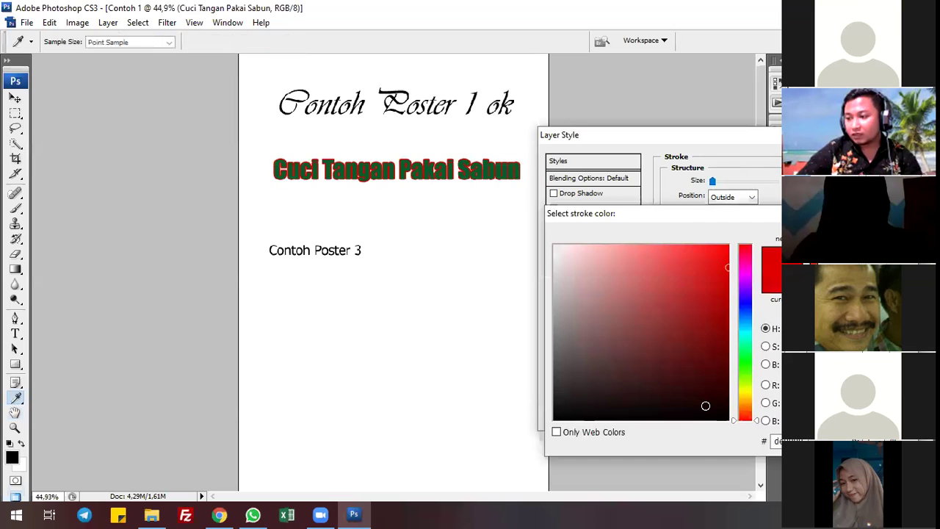
{"action": "left_click", "coordinate": [713, 416]}
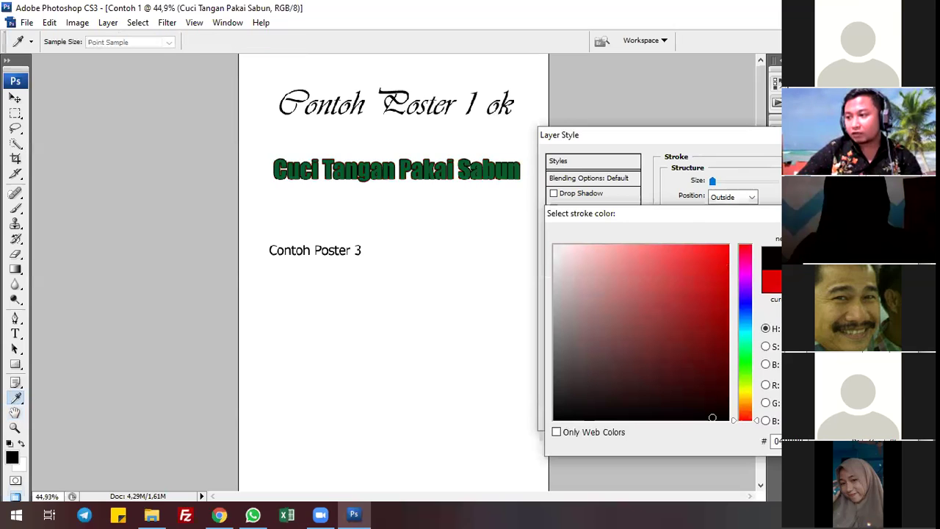
{"action": "key", "text": "Return"}
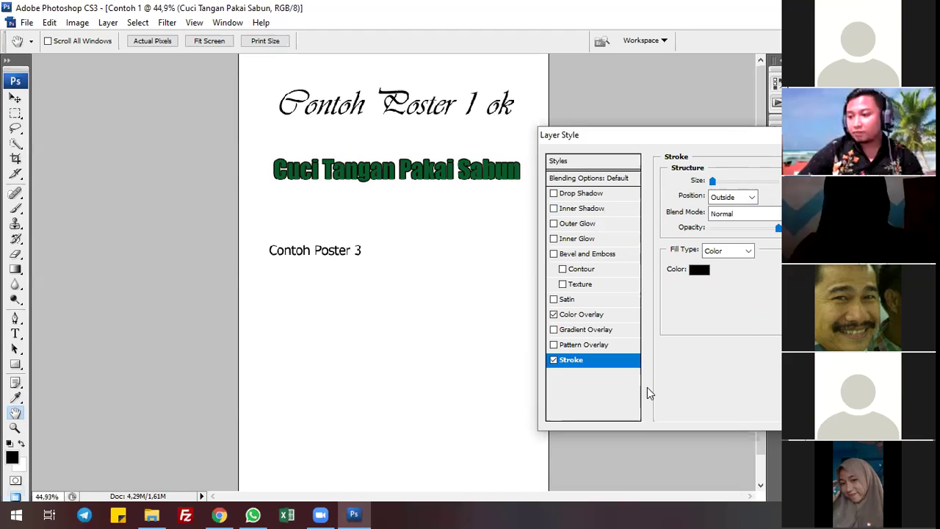
Try an Inner Shadow instead of a Drop Shadow on the green text, with its distance reduced to the minimum.
{"action": "left_click", "coordinate": [594, 191]}
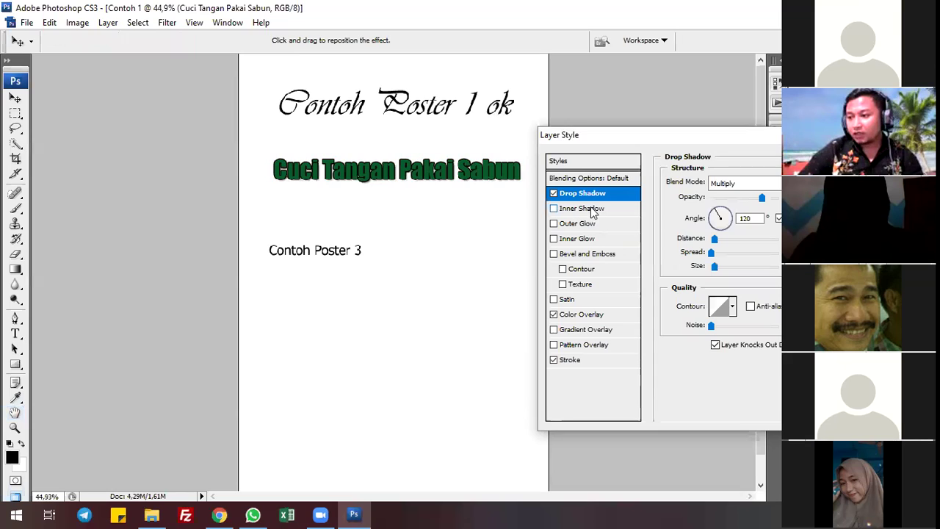
{"action": "left_click", "coordinate": [580, 208]}
{"action": "left_click", "coordinate": [554, 193]}
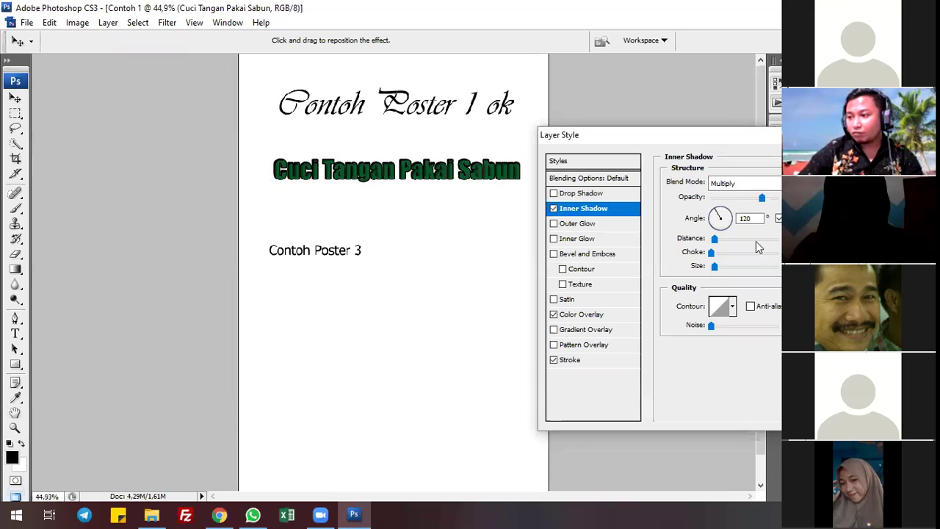
{"action": "mouse_move", "coordinate": [720, 239]}
{"action": "left_mouse_down"}
{"action": "mouse_move", "coordinate": [729, 239]}
{"action": "mouse_move", "coordinate": [712, 239]}
{"action": "left_mouse_up"}
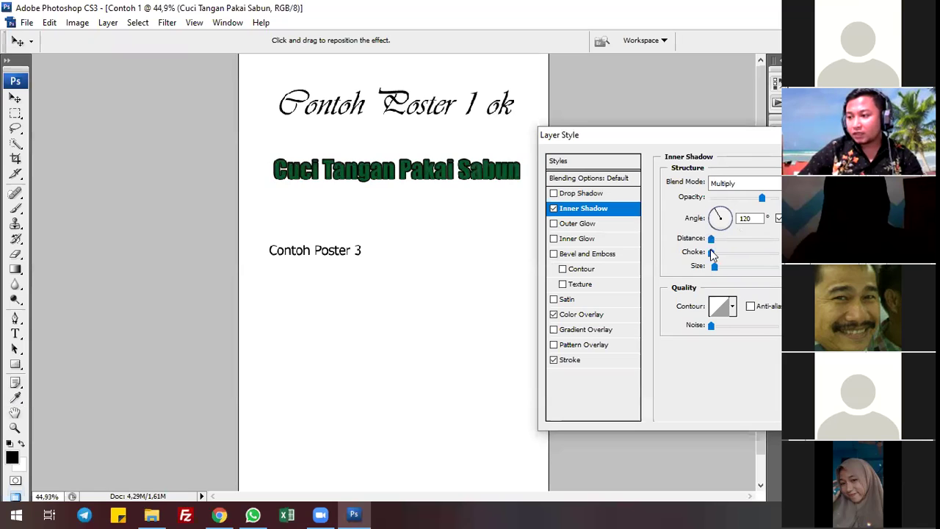
Set the shadow angle to 0° and try a larger Inner Shadow distance before returning it to the minimum.
{"action": "left_click", "coordinate": [718, 212]}
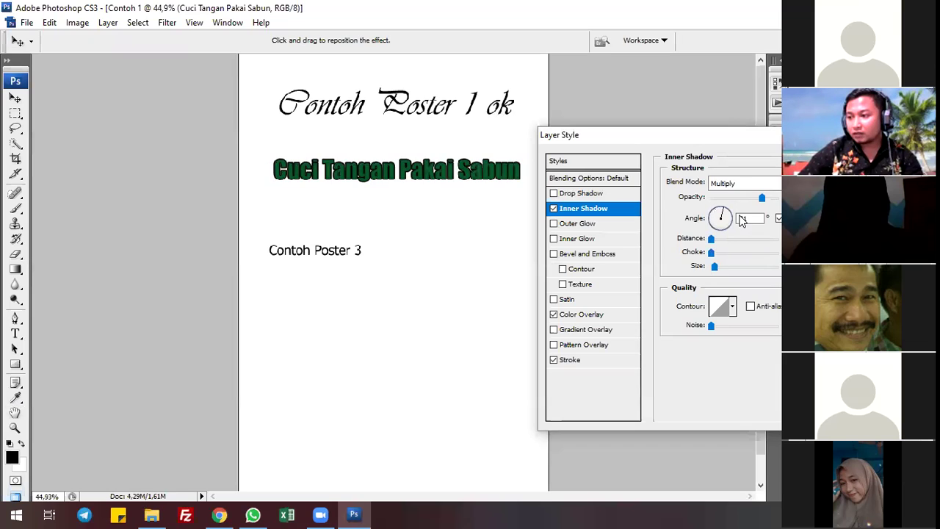
{"action": "left_click", "coordinate": [731, 219]}
{"action": "left_click", "coordinate": [746, 238]}
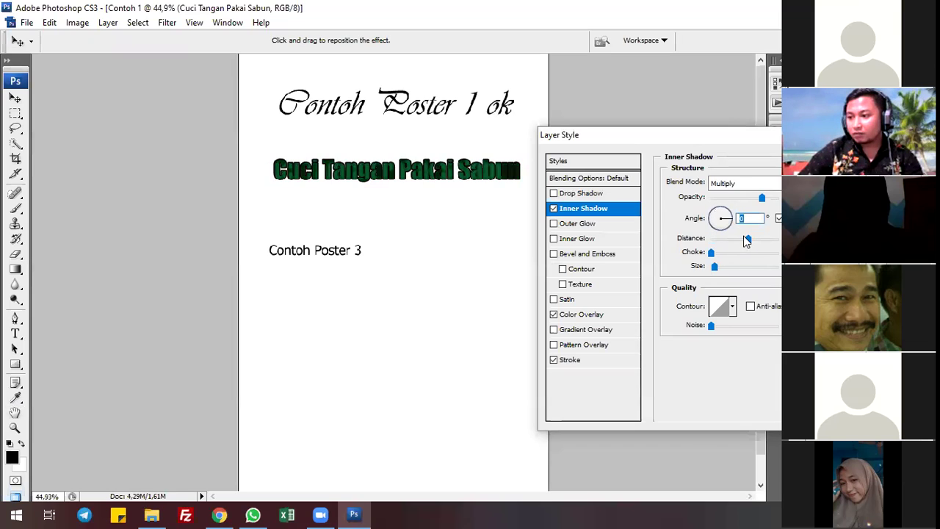
{"action": "left_click", "coordinate": [709, 239]}
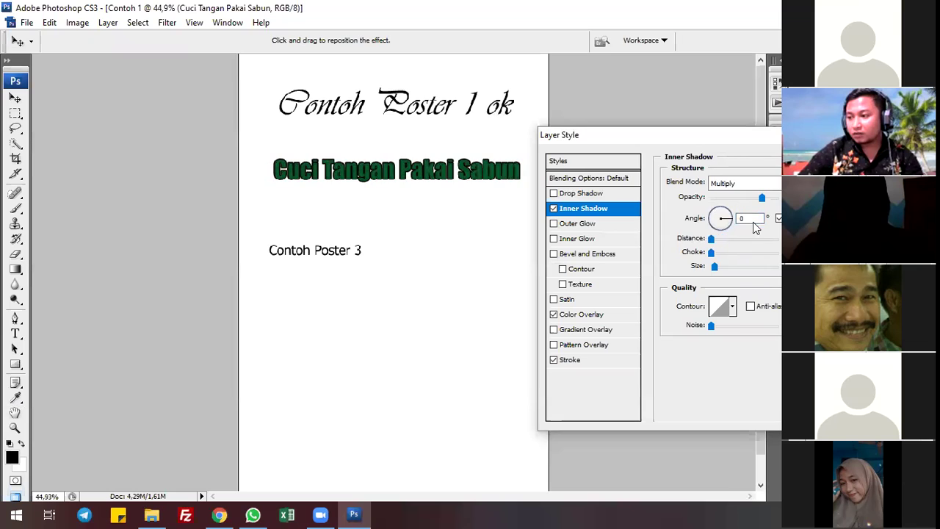
Turn off Inner Shadow and enable Drop Shadow for "Cuci Tangan Pakai Sabun".
{"action": "left_click", "coordinate": [554, 209]}
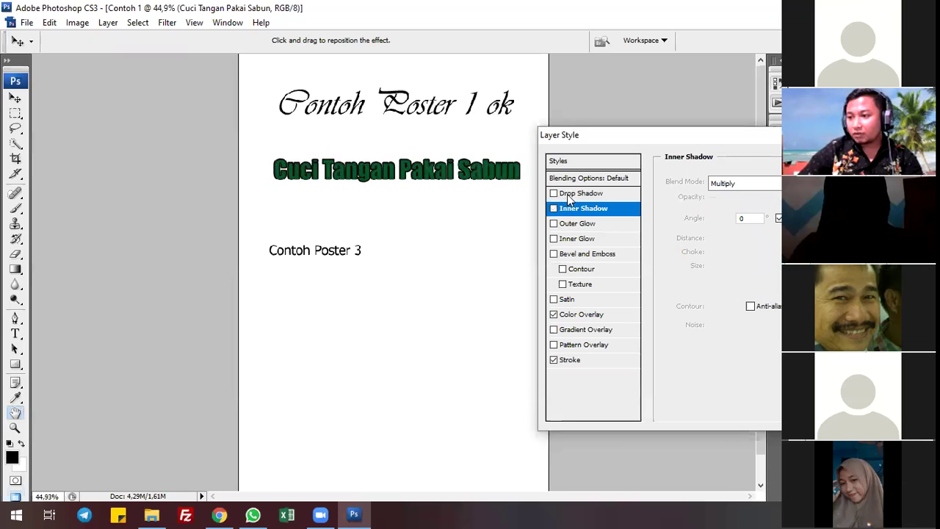
{"action": "left_click", "coordinate": [564, 196]}
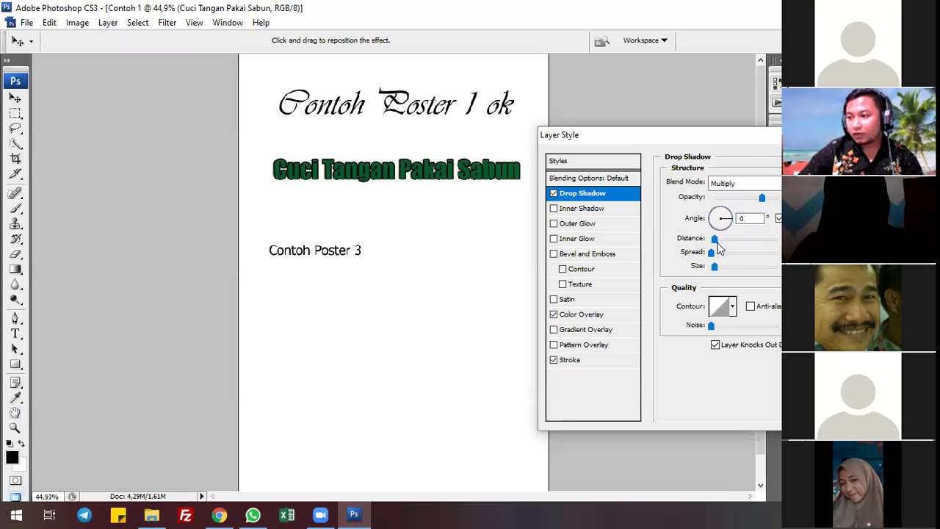
Try the minimum distance for the green text's Drop Shadow, and turn the shadow angle to about 132°.
{"action": "left_click", "coordinate": [734, 239]}
{"action": "left_click_drag", "start_coordinate": [724, 238], "coordinate": [710, 238]}
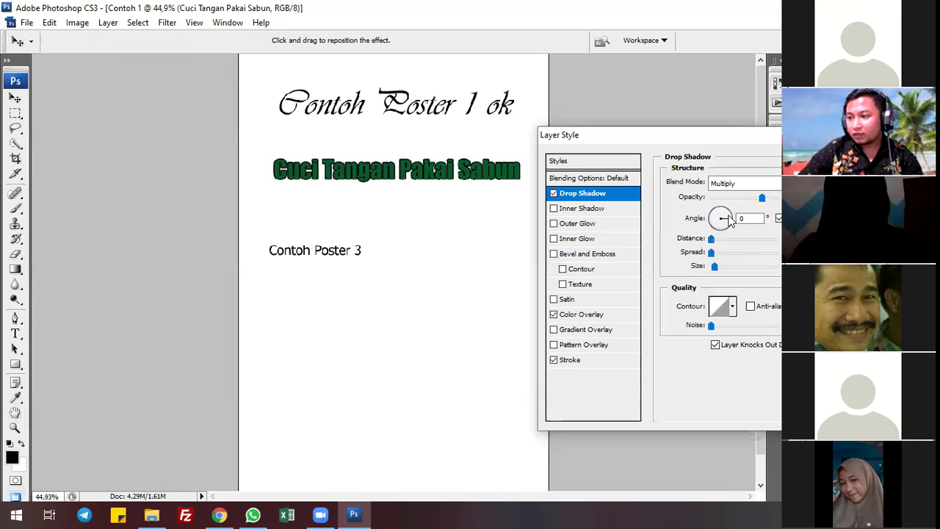
{"action": "mouse_move", "coordinate": [731, 222]}
{"action": "left_mouse_down"}
{"action": "mouse_move", "coordinate": [711, 216]}
{"action": "mouse_move", "coordinate": [722, 213]}
{"action": "mouse_move", "coordinate": [735, 239]}
{"action": "mouse_move", "coordinate": [727, 242]}
{"action": "mouse_move", "coordinate": [729, 212]}
{"action": "mouse_move", "coordinate": [717, 218]}
{"action": "left_mouse_up"}
{"action": "left_click", "coordinate": [721, 211]}
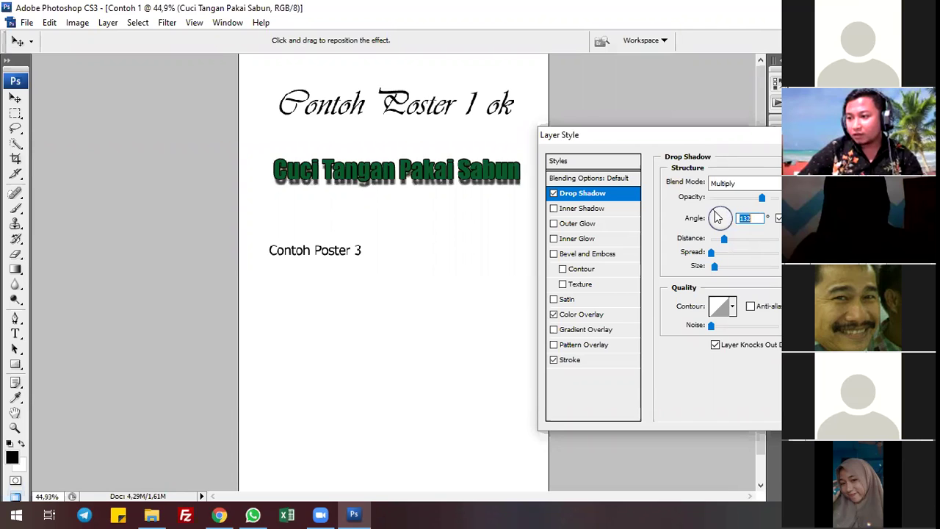
Shorten the Drop Shadow distance, reduce its size to the minimum, and apply the layer style.
{"action": "mouse_move", "coordinate": [725, 242]}
{"action": "left_mouse_down"}
{"action": "mouse_move", "coordinate": [769, 241]}
{"action": "mouse_move", "coordinate": [723, 228]}
{"action": "left_mouse_up"}
{"action": "left_click", "coordinate": [716, 266]}
{"action": "left_click_drag", "start_coordinate": [738, 267], "coordinate": [668, 261]}
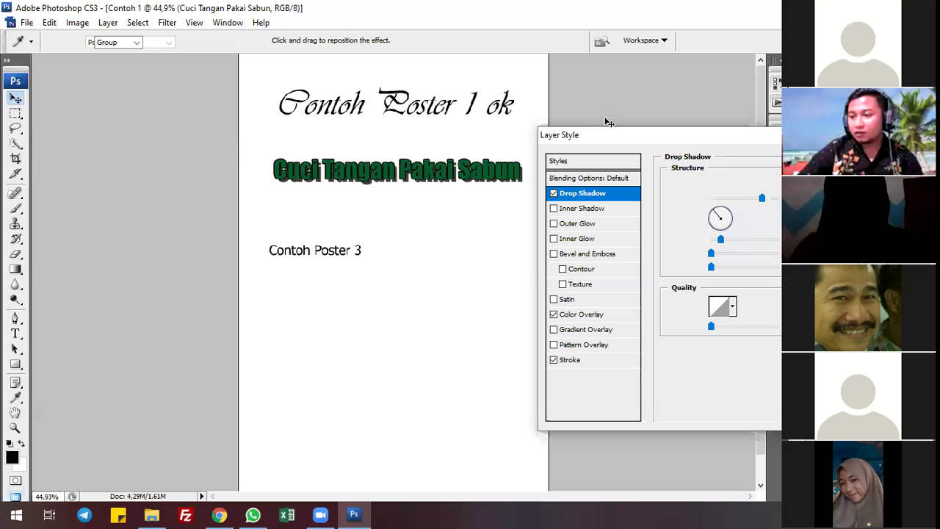
{"action": "left_click", "coordinate": [793, 158]}
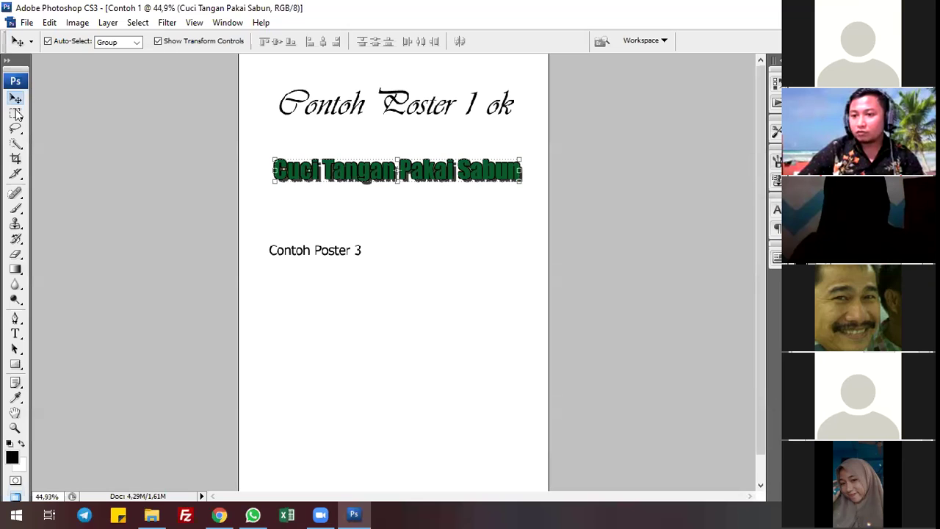
Apply faux bold and faux italic to the green "Cuci Tangan Pakai Sabun" text.
{"action": "left_click", "coordinate": [516, 194]}
{"action": "left_click", "coordinate": [484, 172]}
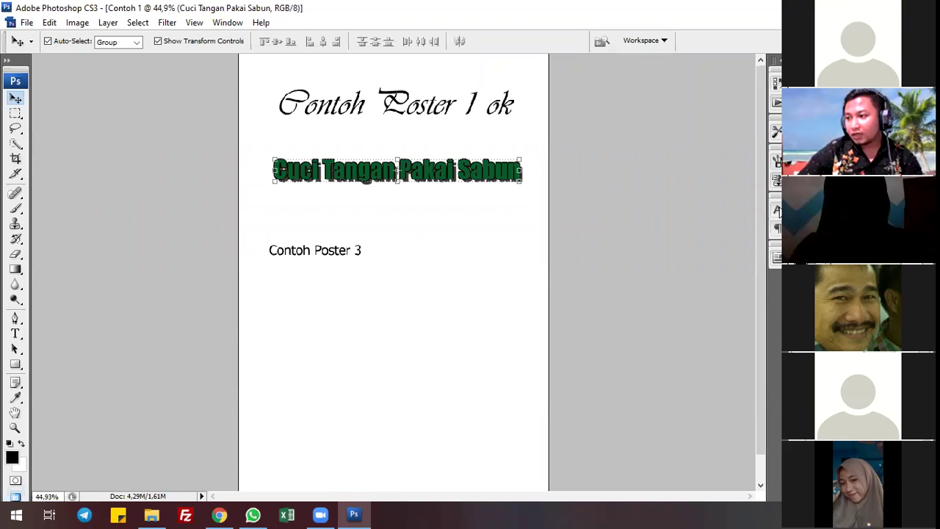
{"action": "left_click", "coordinate": [776, 210]}
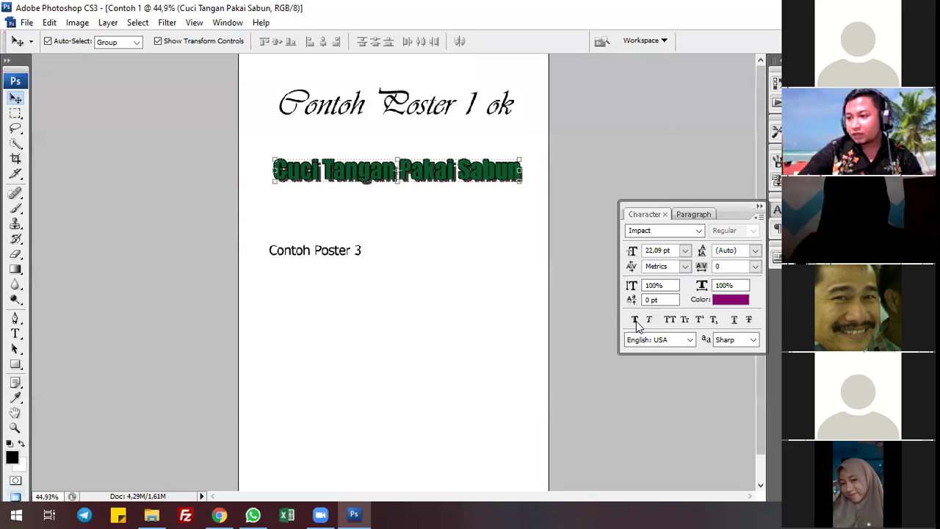
{"action": "left_click", "coordinate": [637, 321]}
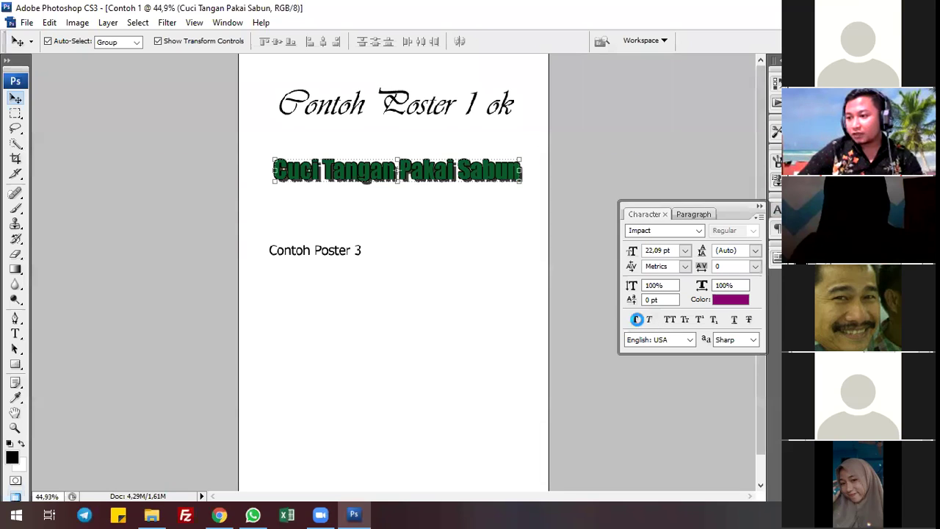
{"action": "left_click", "coordinate": [636, 320]}
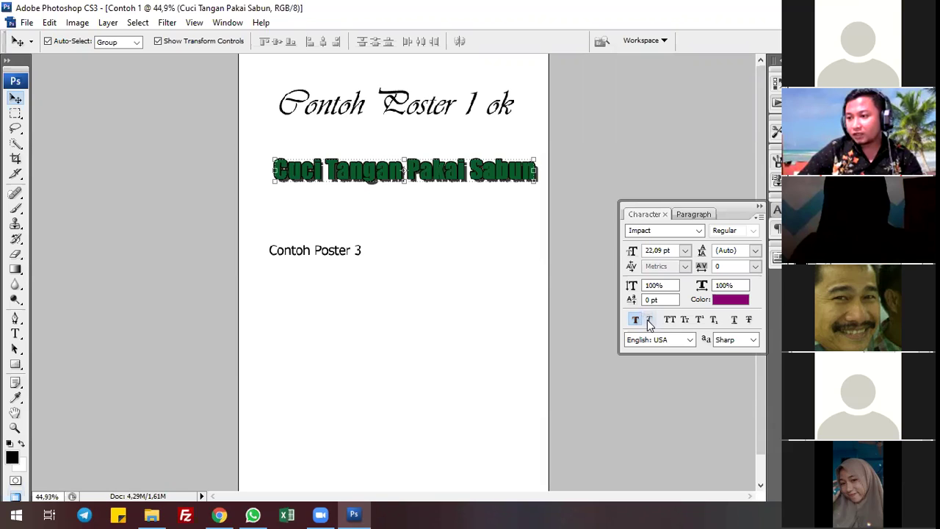
{"action": "left_click", "coordinate": [649, 320]}
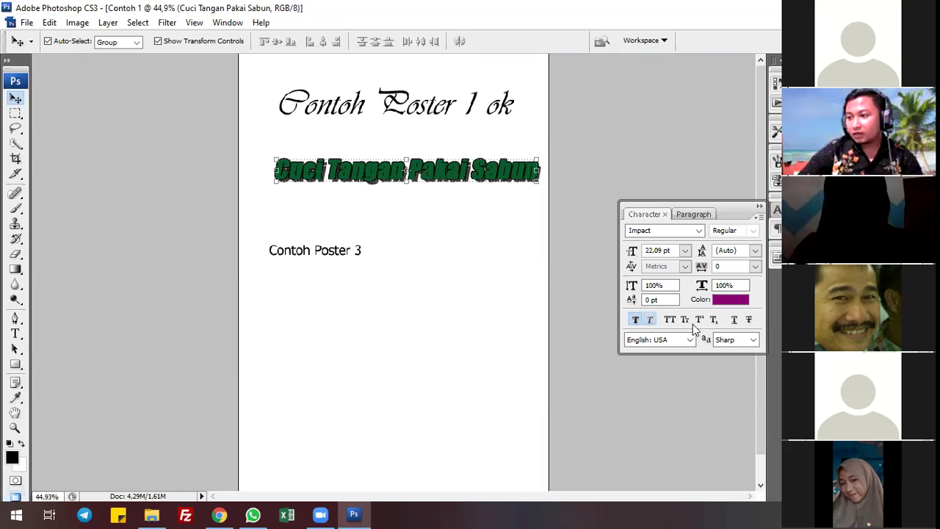
Try underline and strikethrough on the green text, remove both, and look at the paragraph settings.
{"action": "left_click", "coordinate": [736, 321]}
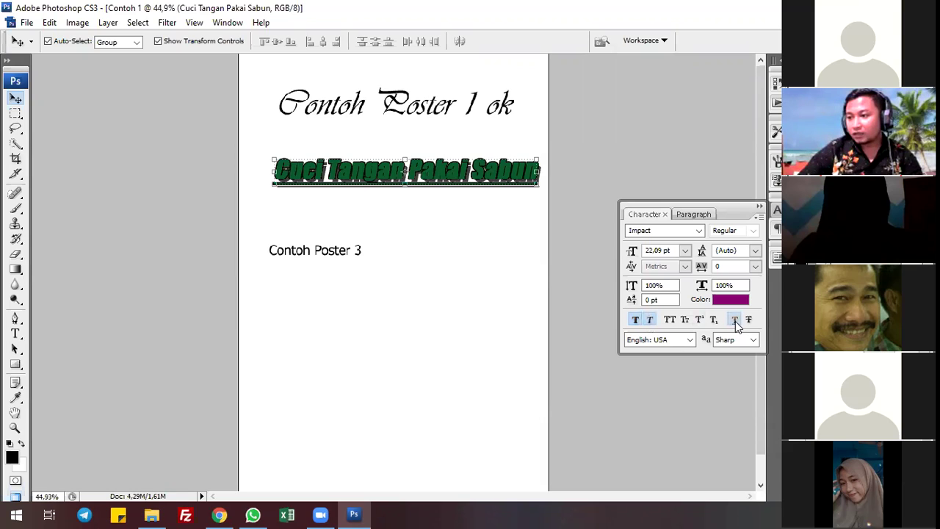
{"action": "left_click", "coordinate": [736, 322]}
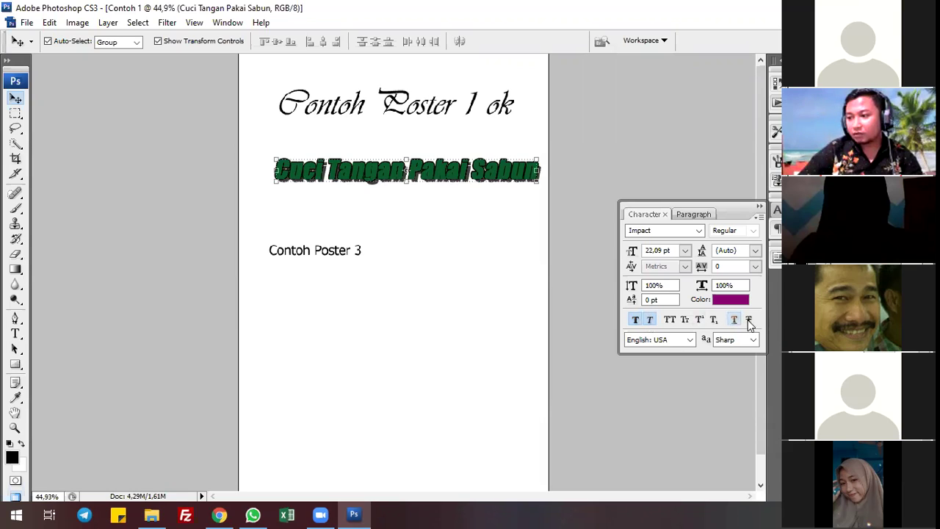
{"action": "left_click", "coordinate": [750, 321]}
{"action": "left_click", "coordinate": [749, 322]}
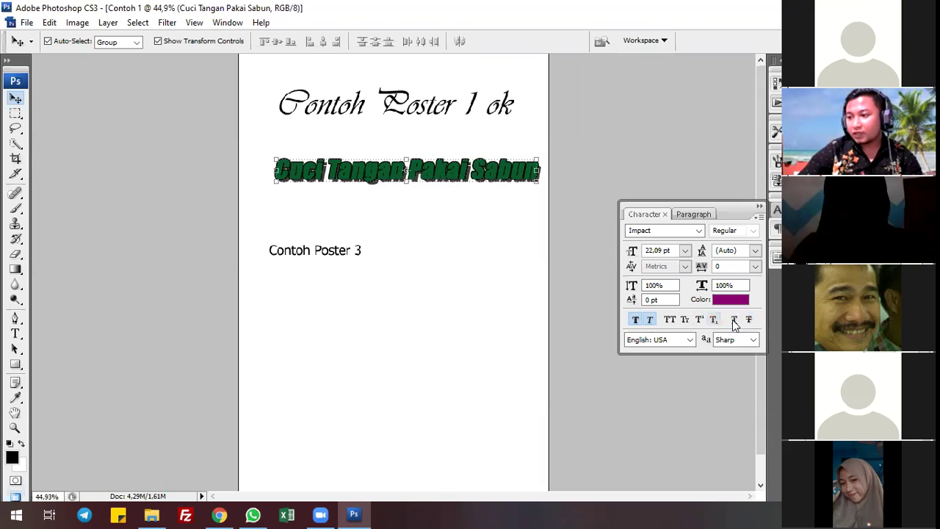
{"action": "left_click", "coordinate": [734, 321]}
{"action": "left_click", "coordinate": [735, 321]}
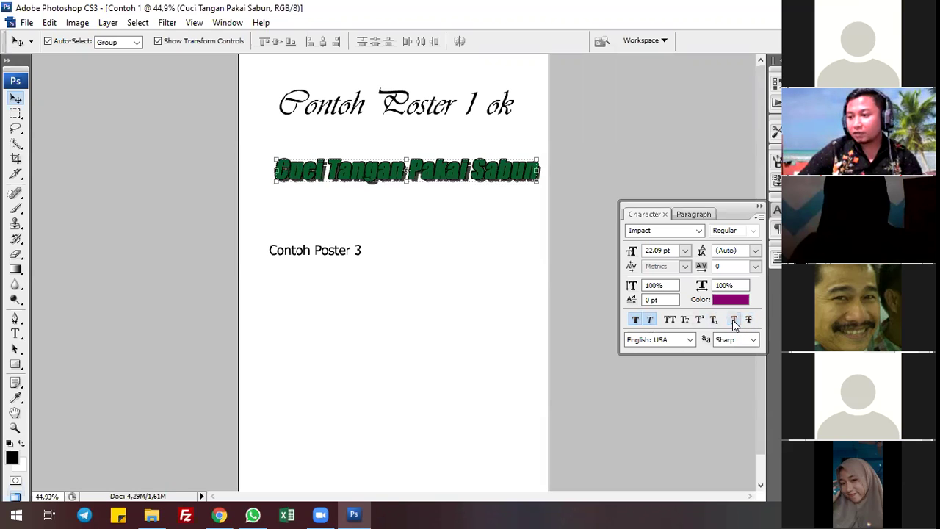
{"action": "left_click", "coordinate": [695, 215]}
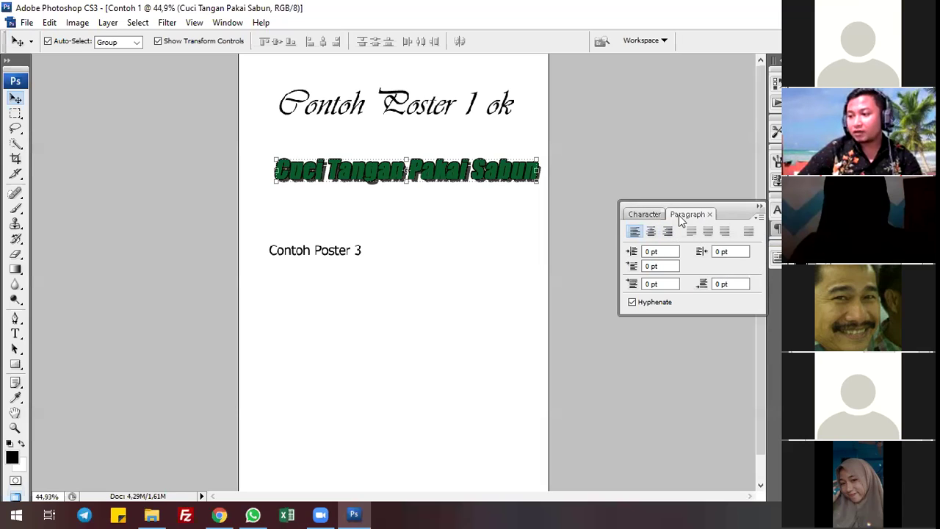
{"action": "left_click", "coordinate": [644, 214]}
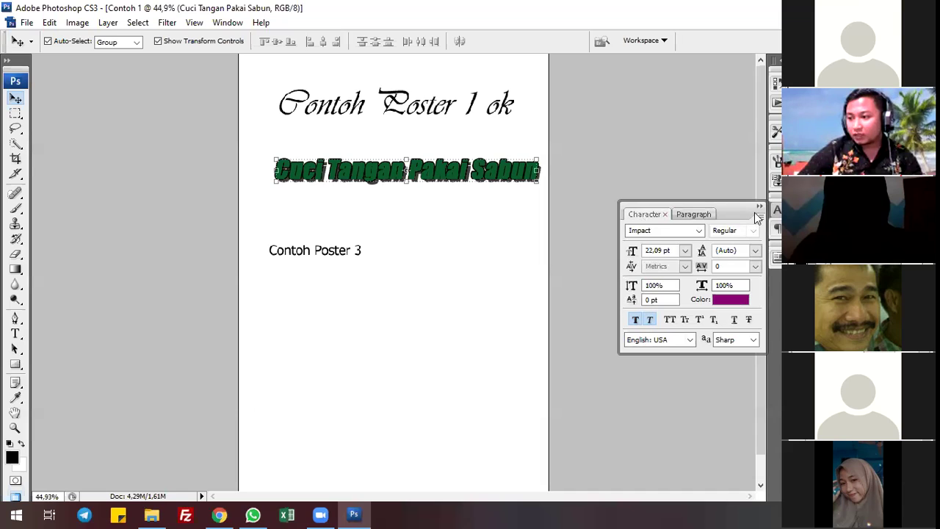
Move "Cuci Tangan Pakai Sabun" up closer to the title and reposition the "Contoh Poster 1 ok" and "Contoh Poster 3" texts.
{"action": "left_click", "coordinate": [498, 175]}
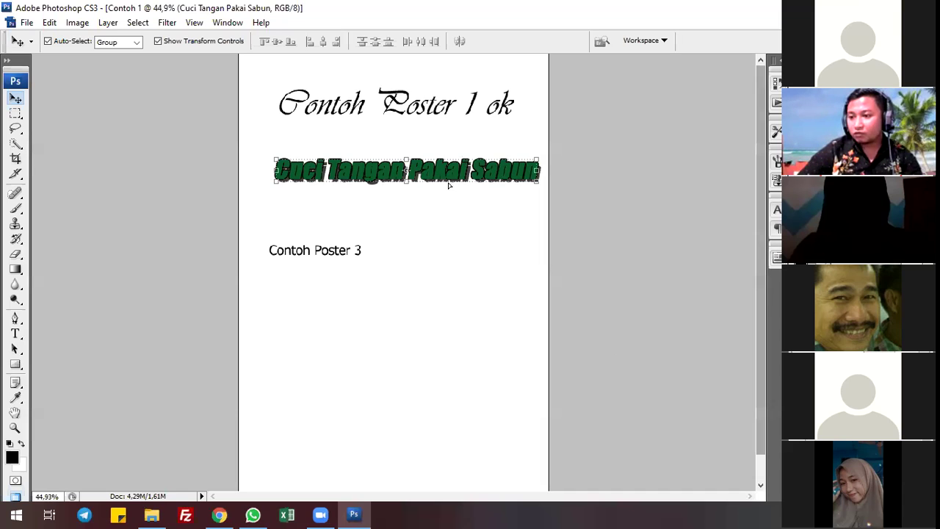
{"action": "left_click_drag", "start_coordinate": [498, 175], "coordinate": [482, 161]}
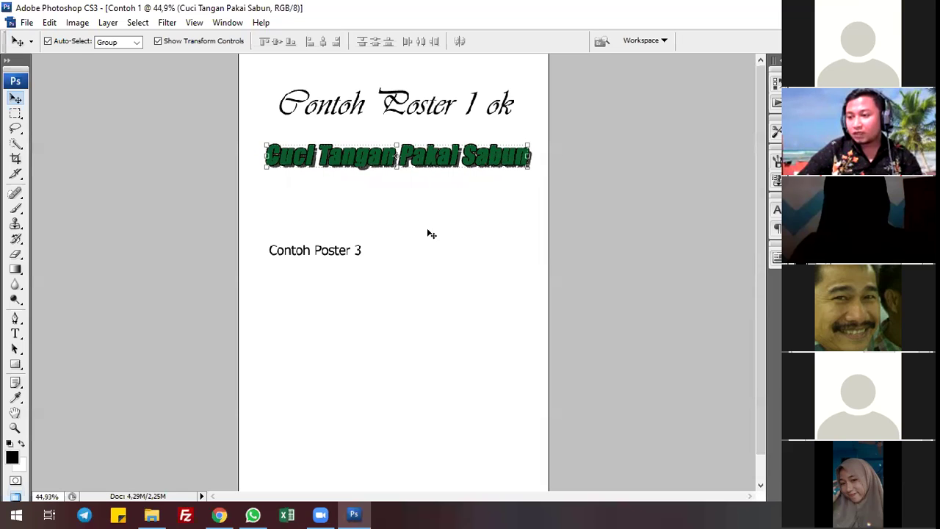
{"action": "left_click", "coordinate": [405, 247]}
{"action": "left_click_drag", "start_coordinate": [342, 251], "coordinate": [376, 253]}
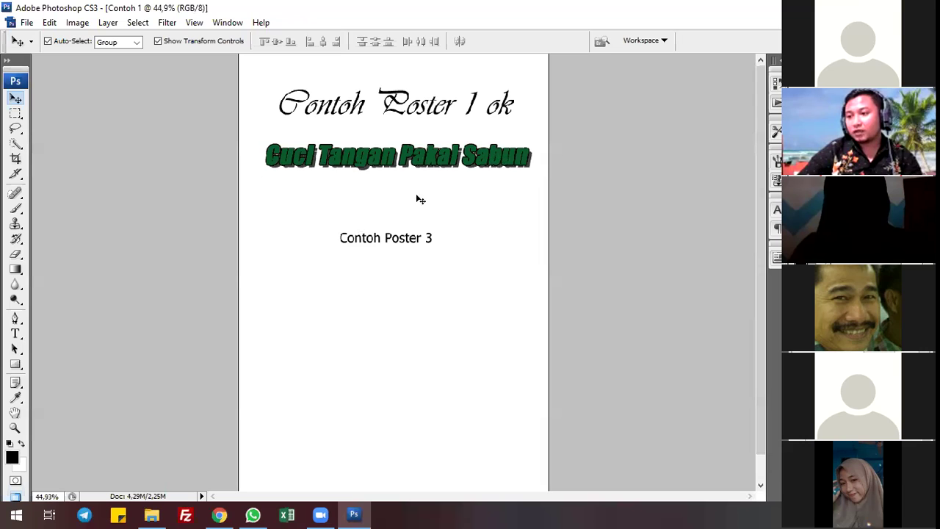
{"action": "left_click_drag", "start_coordinate": [439, 103], "coordinate": [439, 99]}
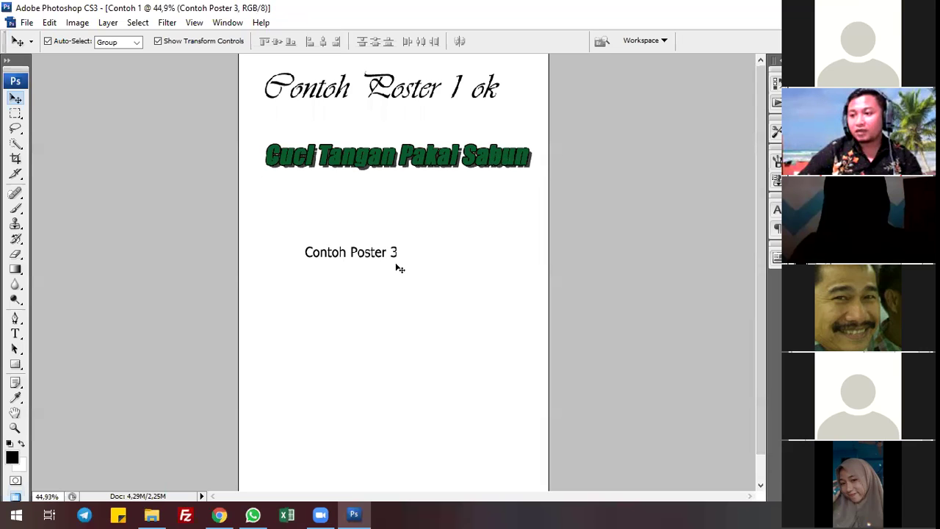
{"action": "left_click_drag", "start_coordinate": [373, 234], "coordinate": [346, 213]}
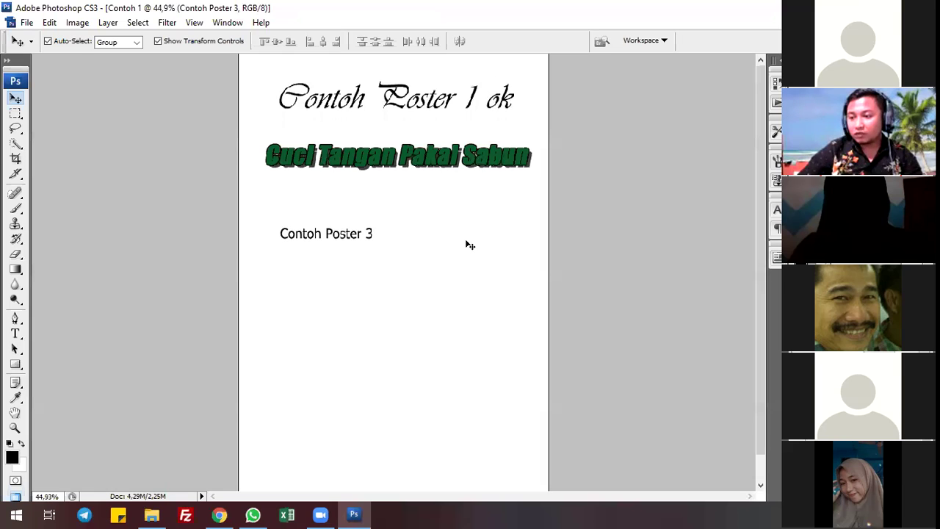
Add a new text layer reading "Contoh lain" below "Contoh Poster 3".
{"action": "left_click", "coordinate": [481, 162]}
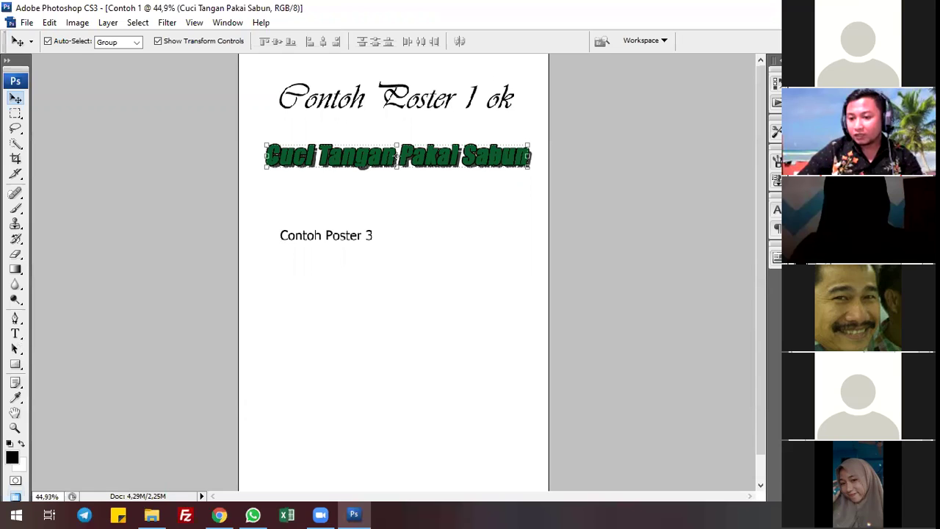
{"action": "left_click", "coordinate": [304, 315]}
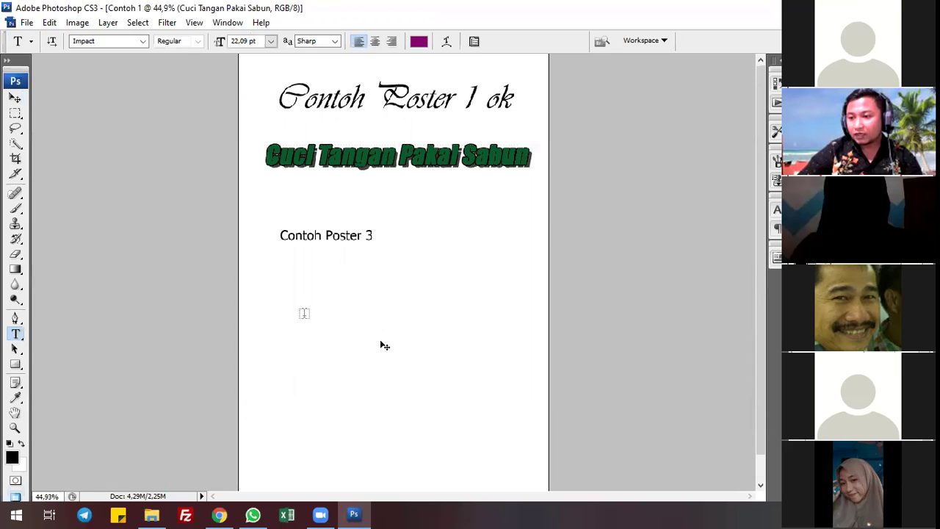
{"action": "left_click", "coordinate": [304, 313]}
{"action": "type", "text": "Contoh"}
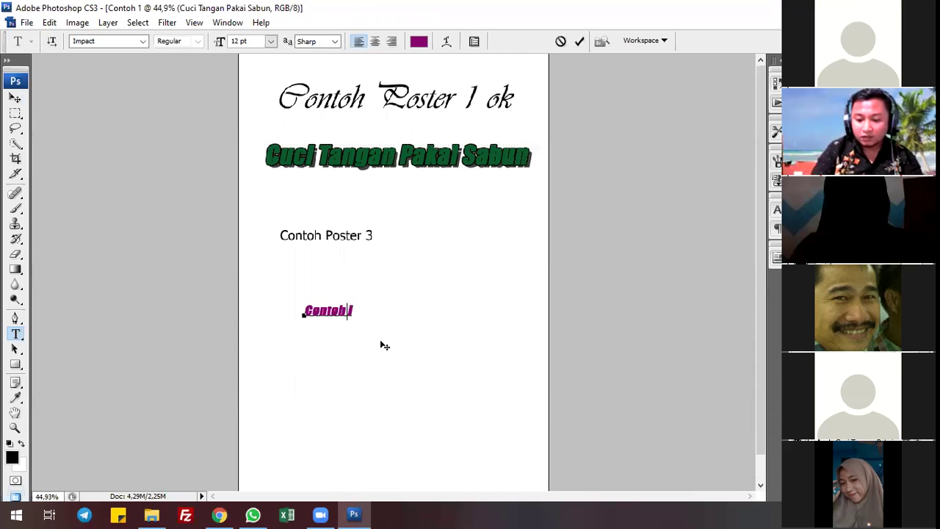
{"action": "type", "text": " lain"}
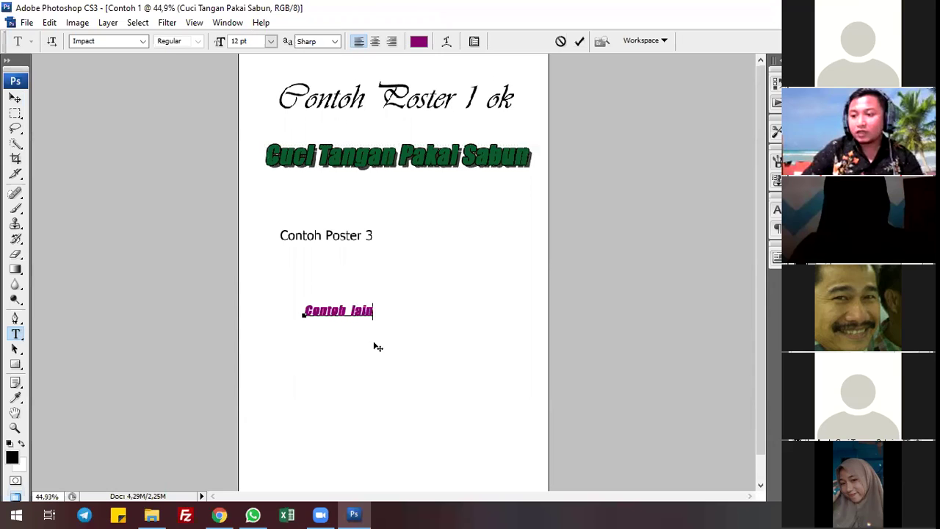
Set the "Contoh lain" text size to 36 pt and shift the text slightly down and to the left.
{"action": "key", "text": "ctrl+a"}
{"action": "left_click", "coordinate": [271, 41]}
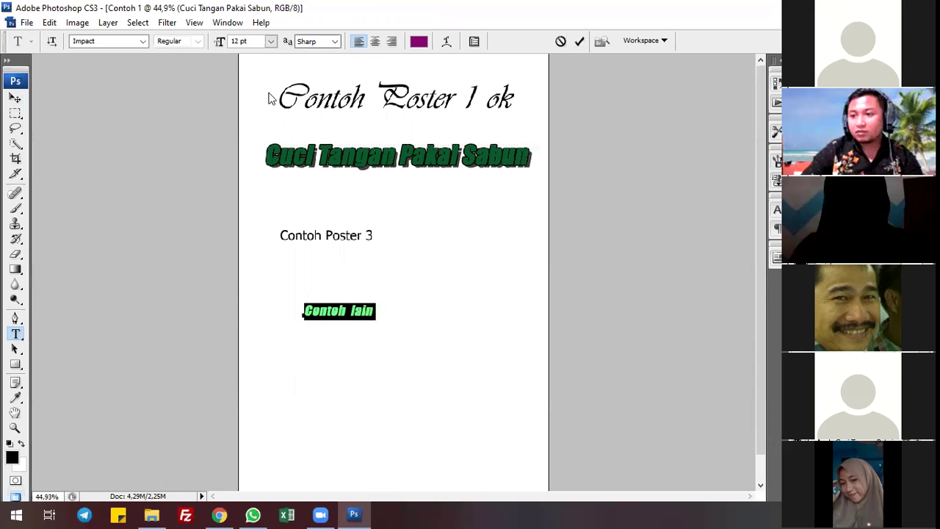
{"action": "left_click", "coordinate": [270, 228]}
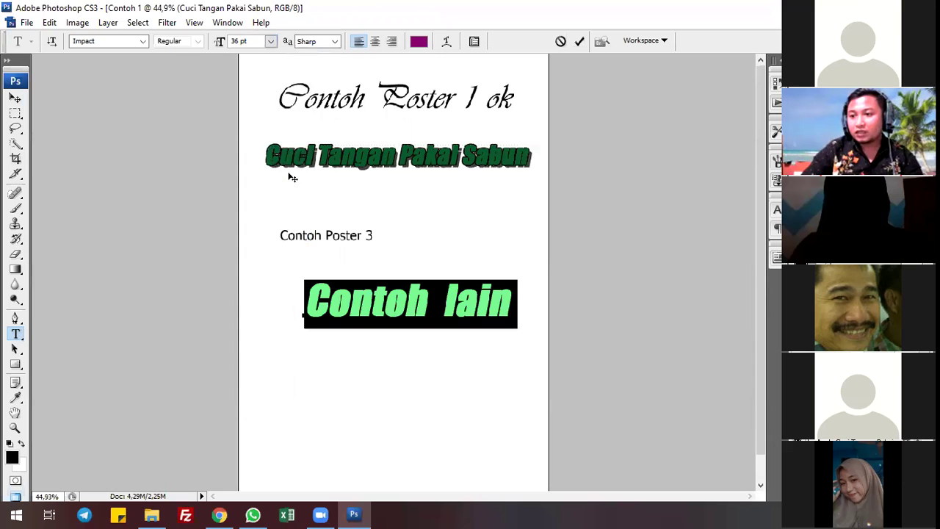
{"action": "left_click", "coordinate": [580, 41]}
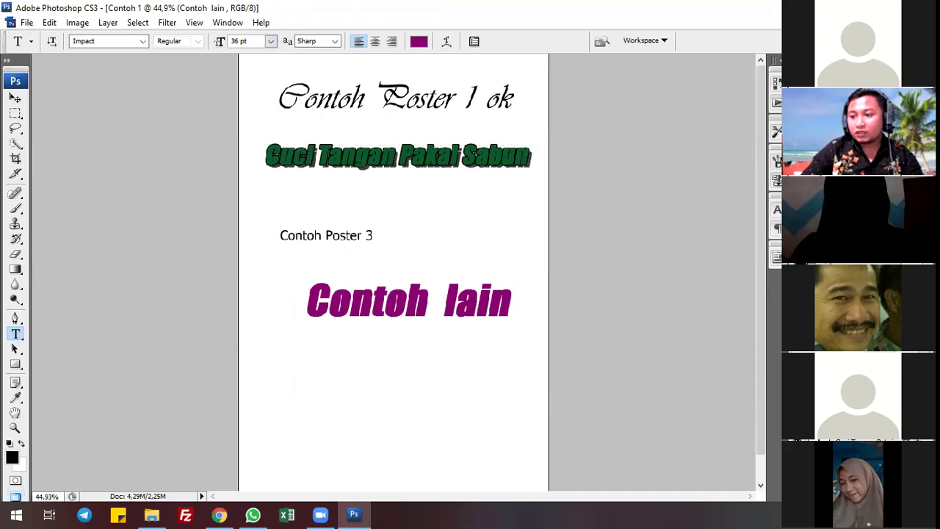
{"action": "left_click", "coordinate": [16, 100]}
{"action": "mouse_move", "coordinate": [465, 308]}
{"action": "left_mouse_down"}
{"action": "mouse_move", "coordinate": [431, 310]}
{"action": "mouse_move", "coordinate": [460, 313]}
{"action": "left_mouse_up"}
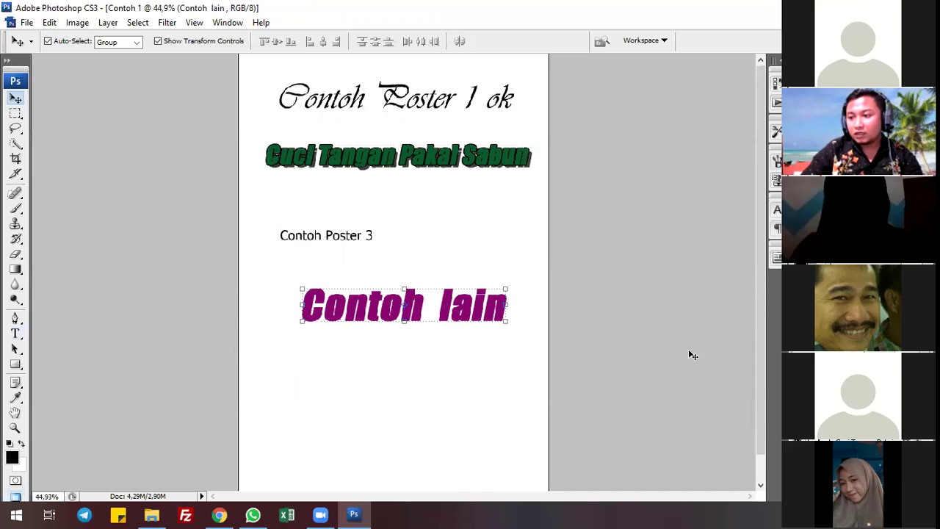
Change the font of "Contoh lain" to Lato and move the text up and slightly to the left, below "Contoh Poster 3".
{"action": "double_click", "coordinate": [460, 313]}
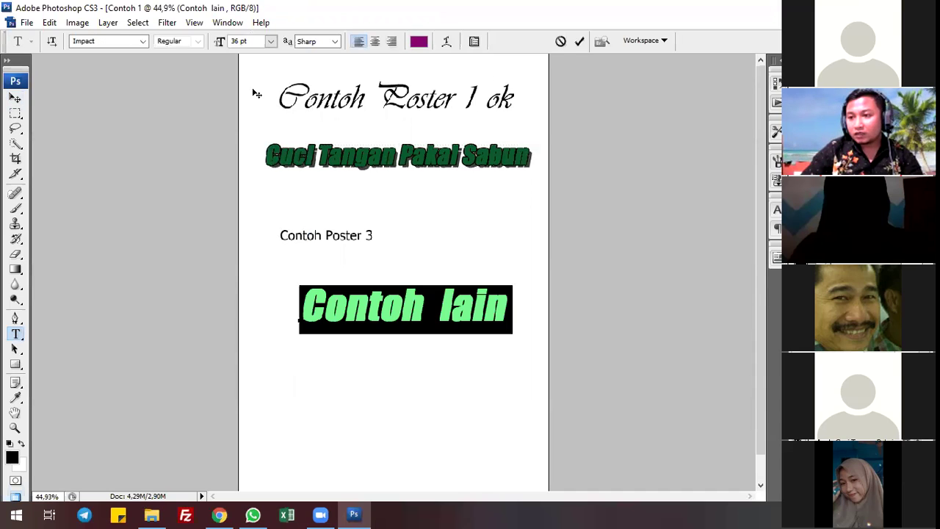
{"action": "left_click", "coordinate": [113, 39]}
{"action": "key", "text": "Down"}
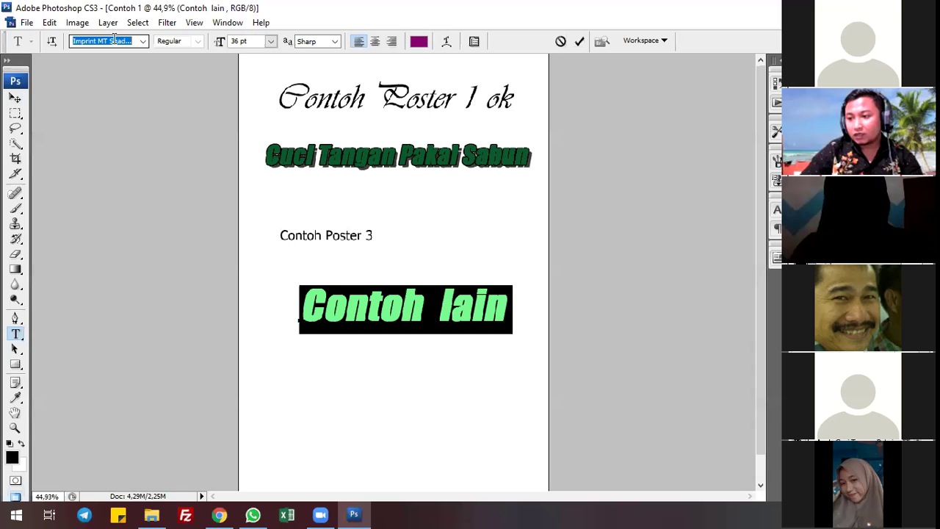
{"action": "key", "text": "Down"}
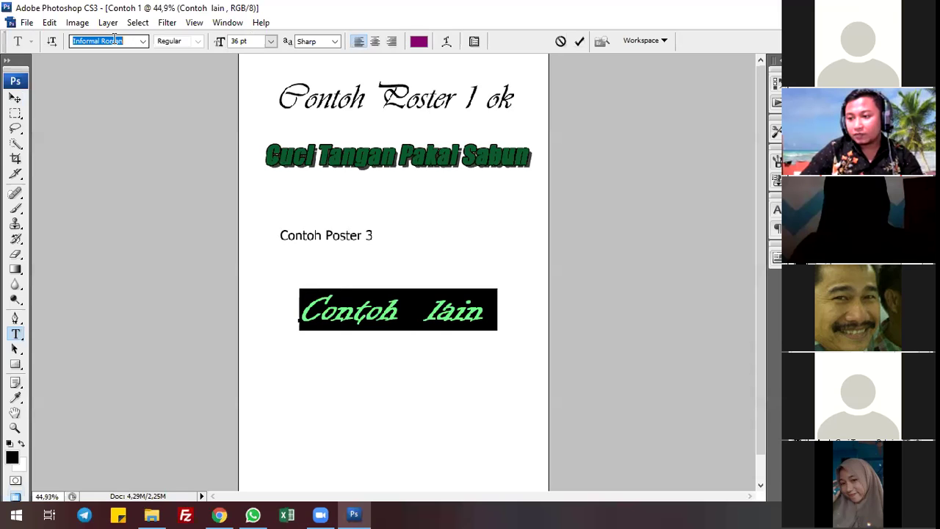
{"action": "key", "text": "Down"}
{"action": "key", "text": "Down"}
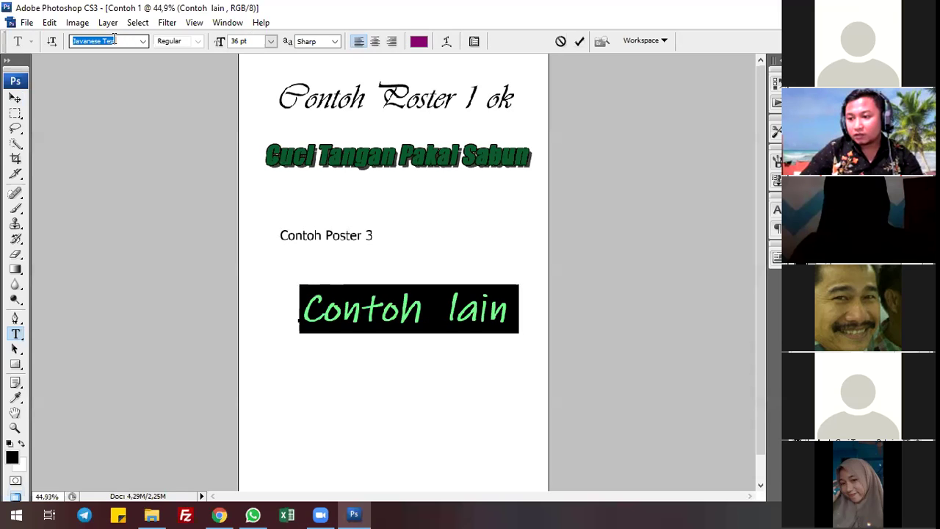
{"action": "key", "text": "Down"}
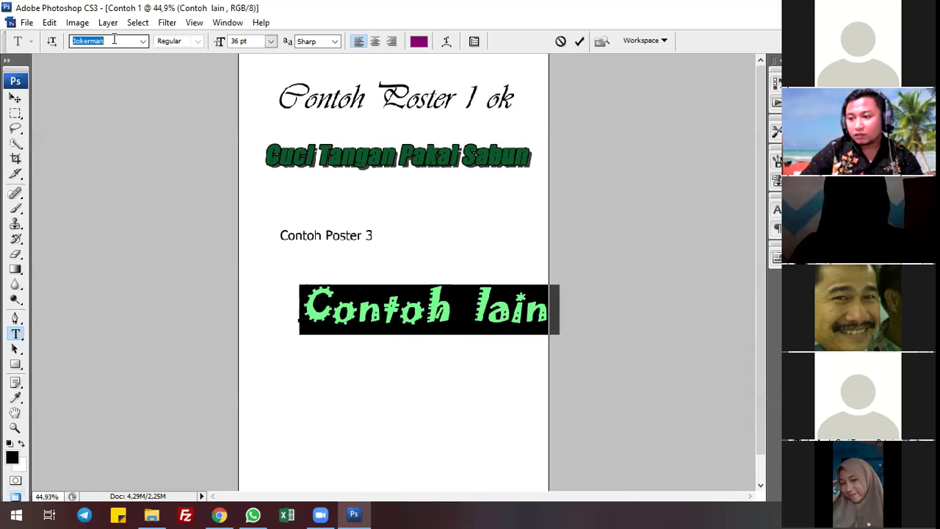
{"action": "key", "text": "Down"}
{"action": "key", "text": "Down"}
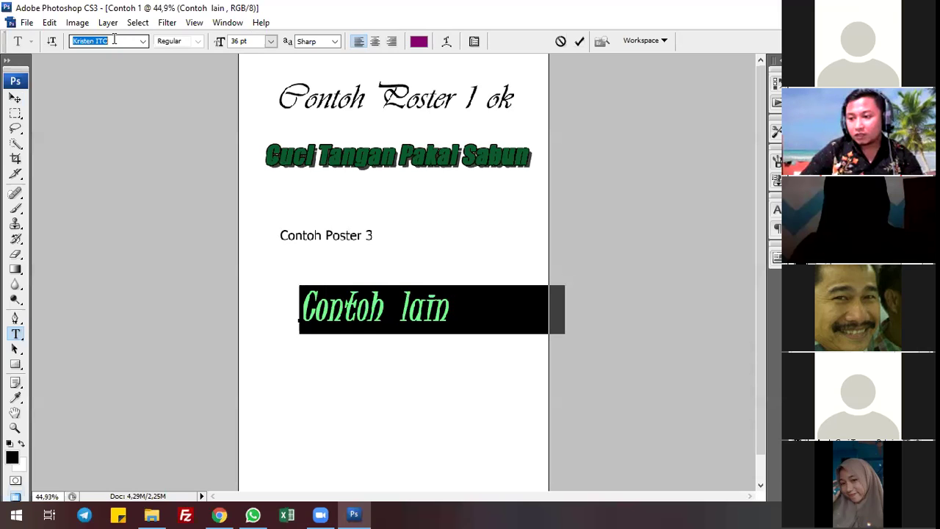
{"action": "key", "text": "Down"}
{"action": "key", "text": "Down"}
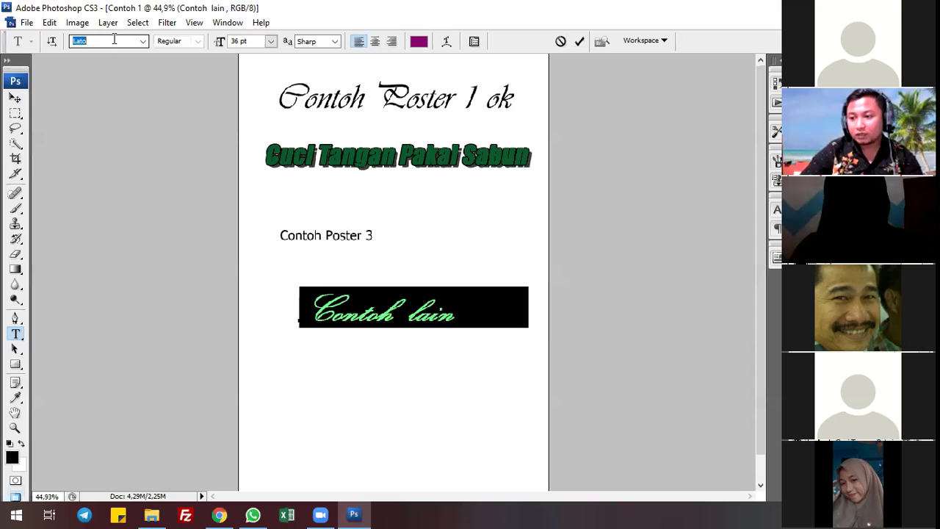
{"action": "key", "text": "ctrl"}
{"action": "key", "text": "ctrl+Return"}
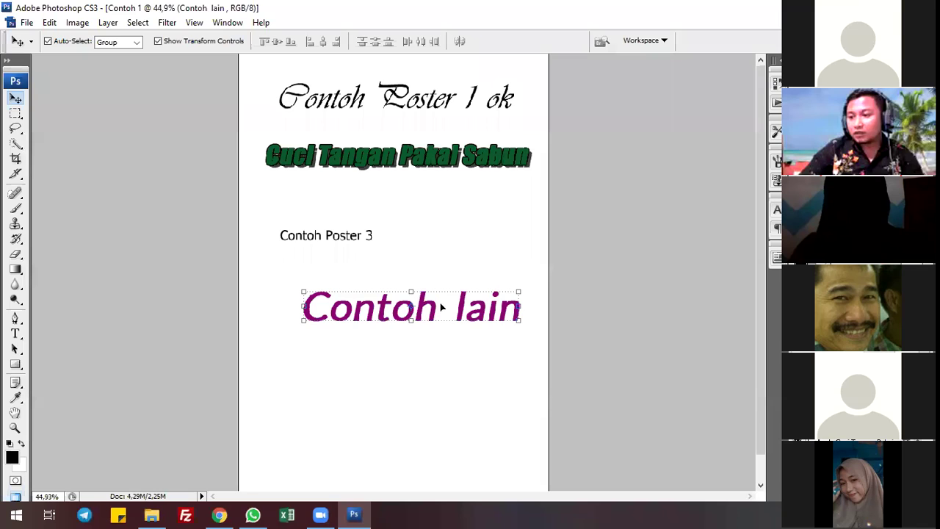
{"action": "left_click_drag", "start_coordinate": [442, 296], "coordinate": [479, 294]}
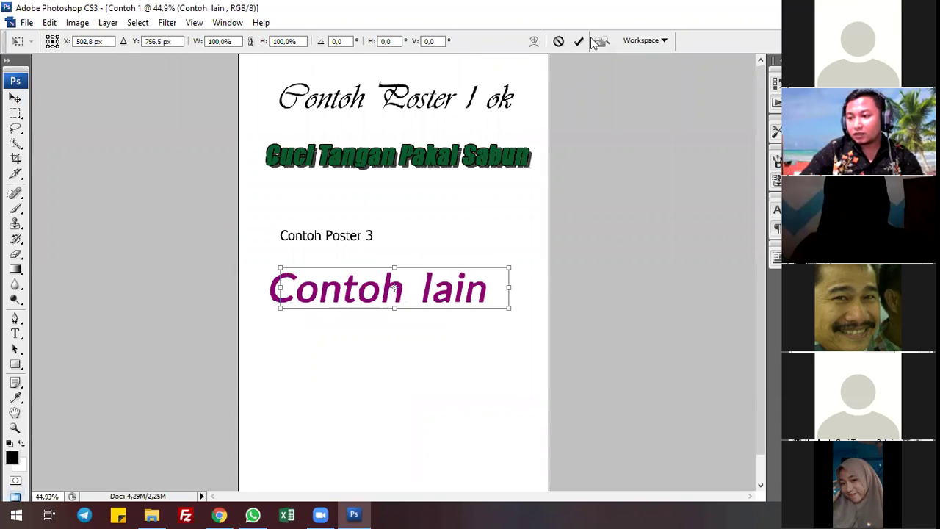
{"action": "key", "text": "Return"}
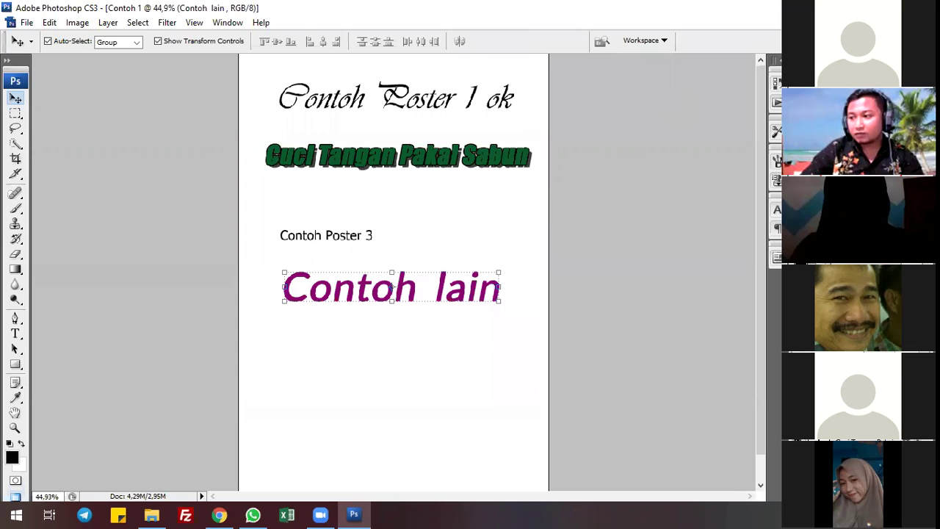
Add a bright magenta Color Overlay layer style to the "Contoh lain" text.
{"action": "key", "text": "h"}
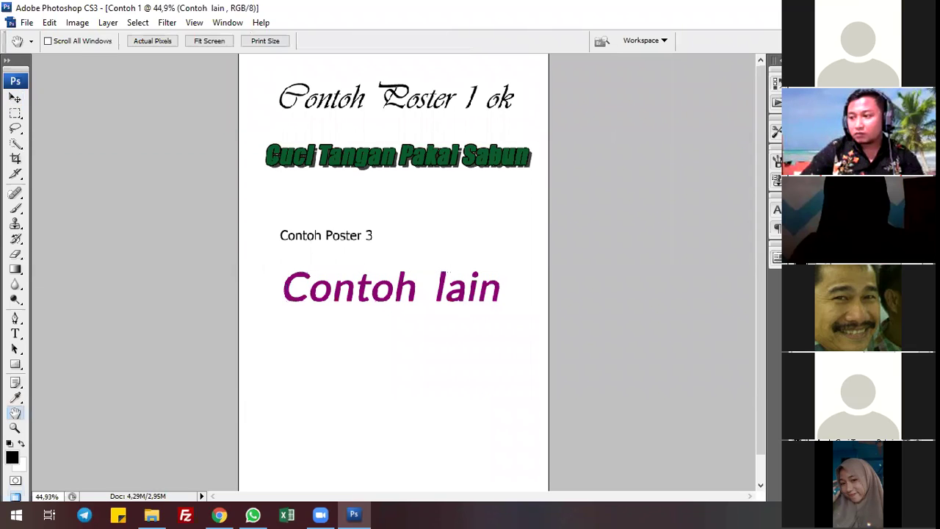
{"action": "double_click", "coordinate": [667, 209]}
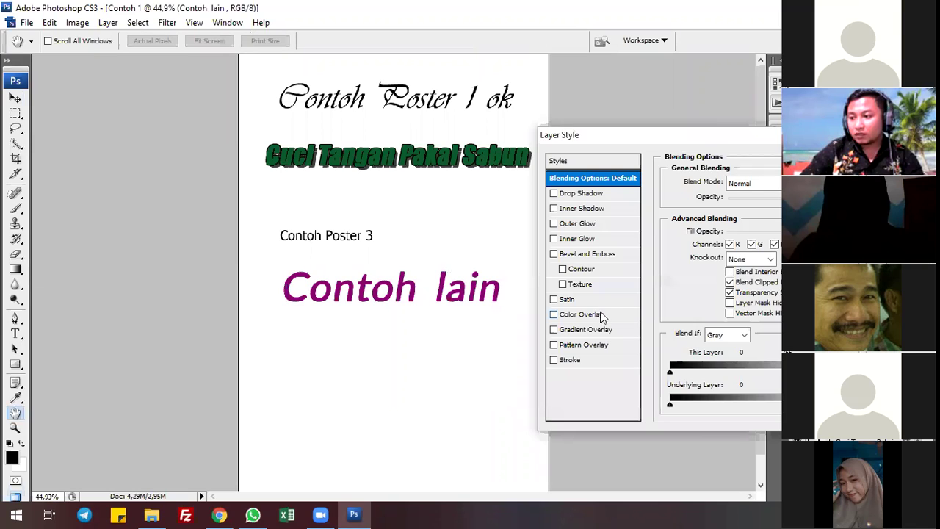
{"action": "left_click", "coordinate": [601, 314]}
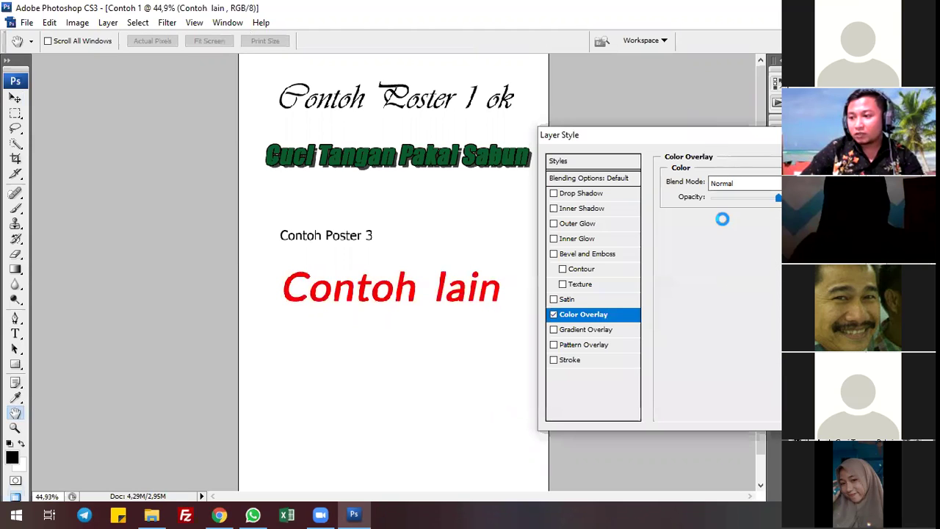
{"action": "left_click", "coordinate": [800, 182]}
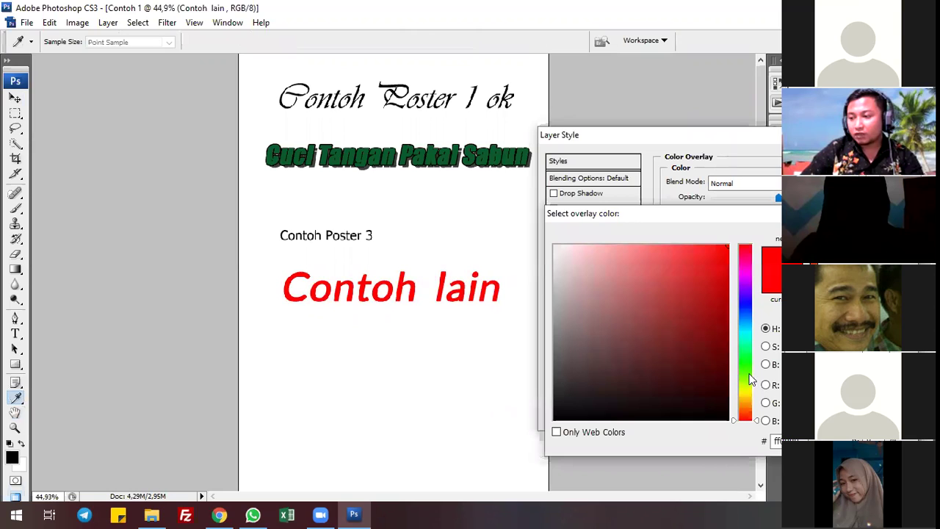
{"action": "left_click", "coordinate": [742, 271]}
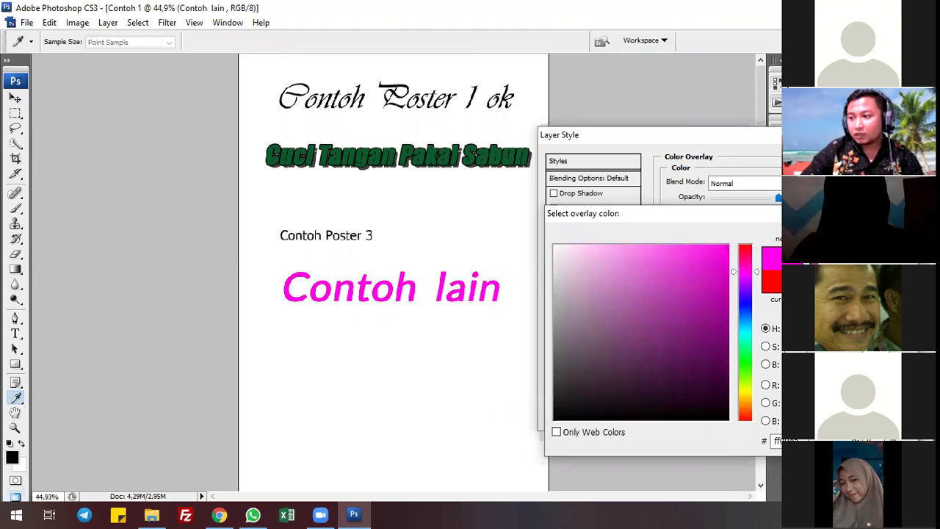
{"action": "key", "text": "Return"}
Add a black outside Stroke to "Contoh lain" and increase its size slightly.
{"action": "left_click", "coordinate": [576, 363]}
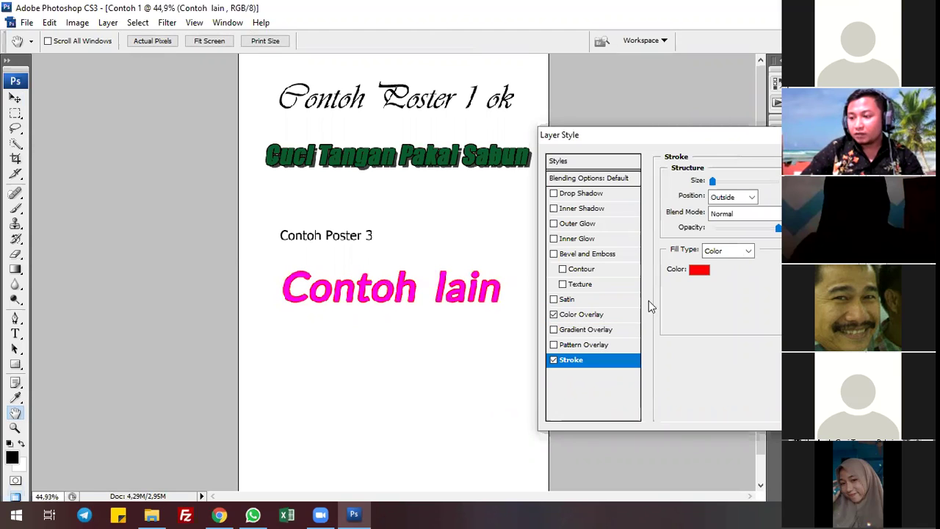
{"action": "left_click", "coordinate": [695, 270]}
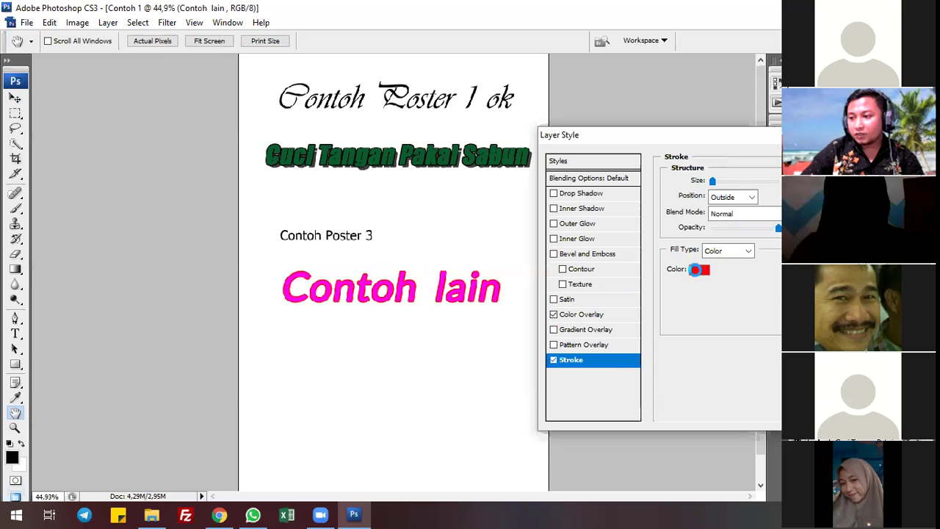
{"action": "left_click", "coordinate": [691, 359]}
{"action": "left_click_drag", "start_coordinate": [743, 419], "coordinate": [744, 310]}
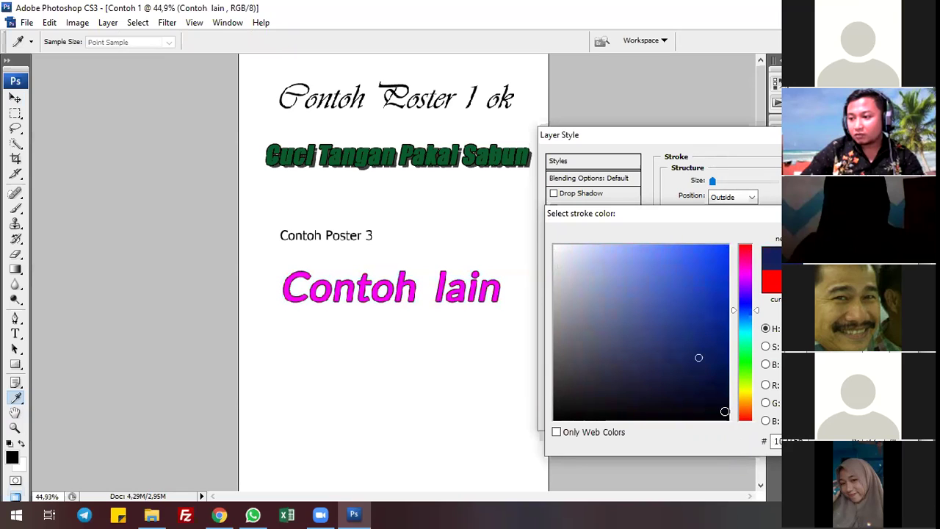
{"action": "left_click", "coordinate": [726, 414]}
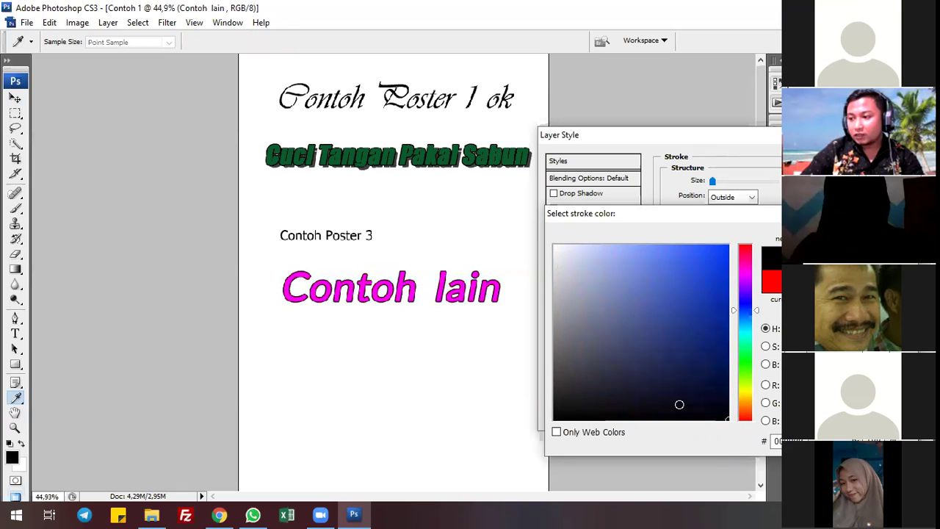
{"action": "key", "text": "Return"}
{"action": "left_click", "coordinate": [722, 181]}
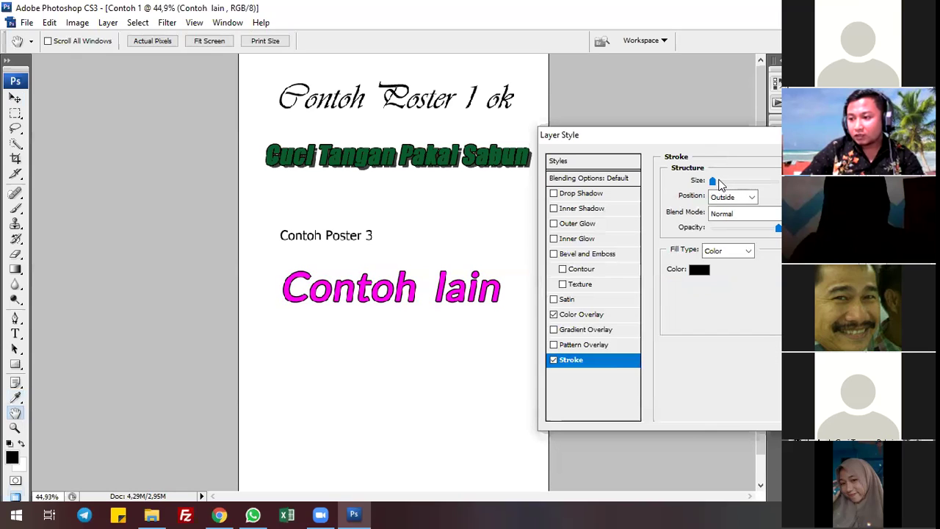
{"action": "left_click", "coordinate": [714, 181]}
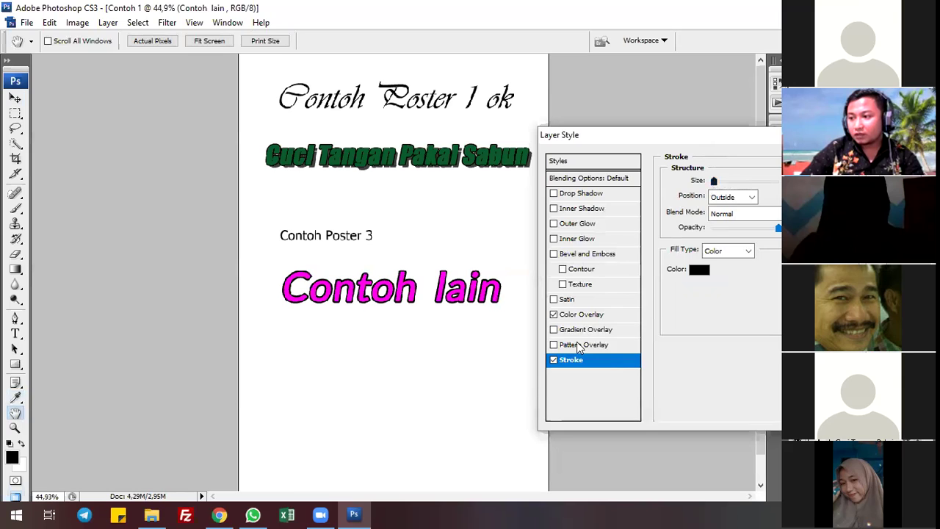
Add a Drop Shadow to "Contoh lain", increase its distance, adjust the light angle, and apply the layer style.
{"action": "left_click", "coordinate": [558, 209]}
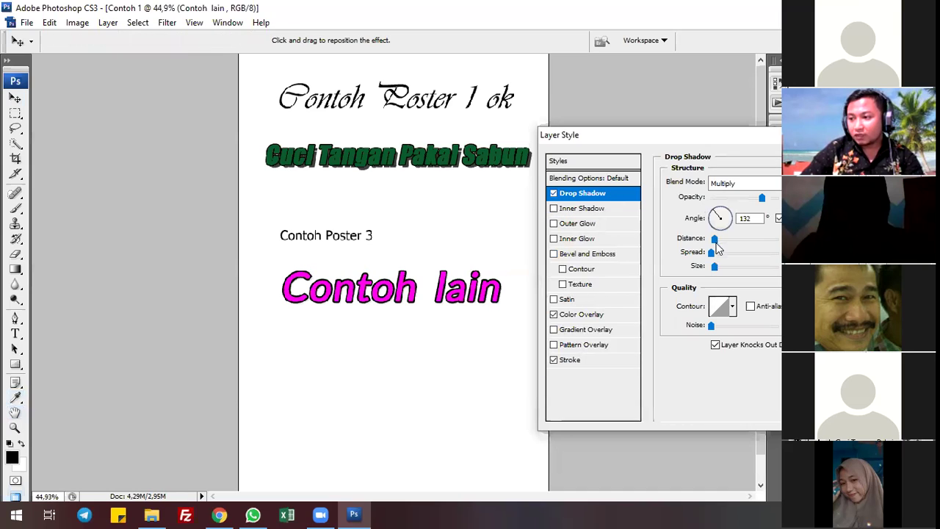
{"action": "left_click_drag", "start_coordinate": [717, 242], "coordinate": [725, 243]}
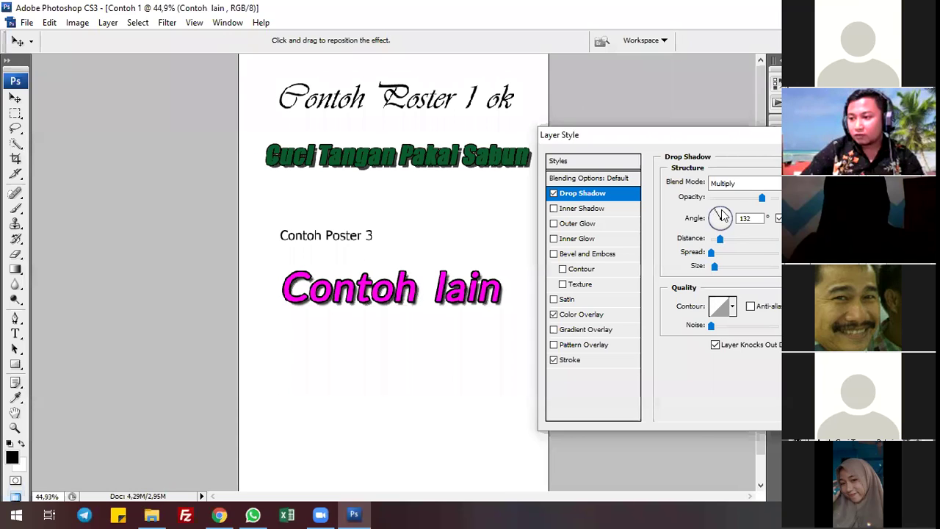
{"action": "left_click", "coordinate": [719, 214]}
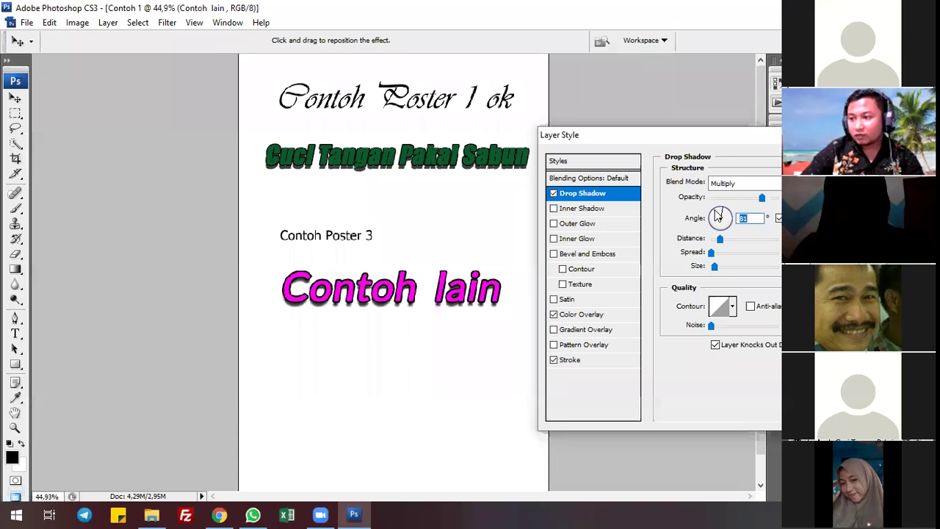
{"action": "left_click", "coordinate": [717, 213]}
{"action": "left_click", "coordinate": [746, 218]}
{"action": "key", "text": "Return"}
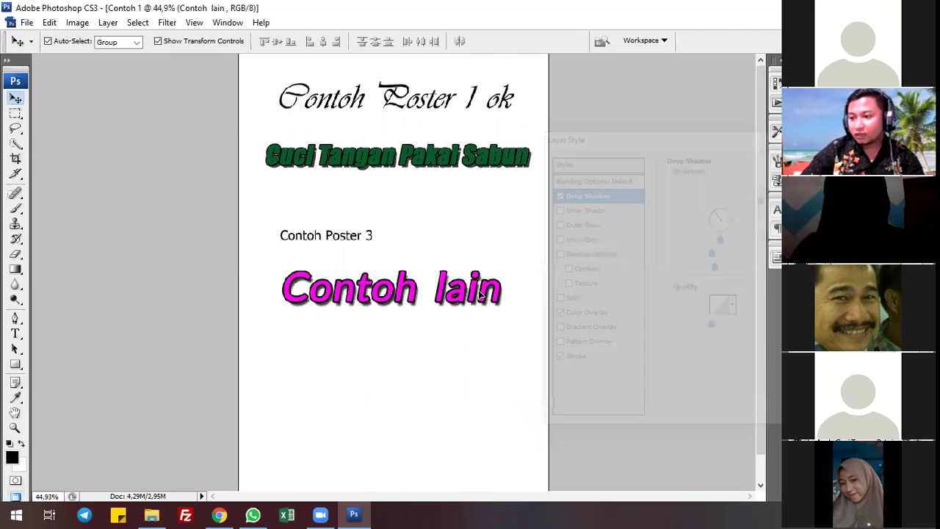
Move "Contoh lain" up directly below "Cuci Tangan Pakai Sabun" and shift "Contoh Poster 3" down and to the right.
{"action": "left_click", "coordinate": [510, 346]}
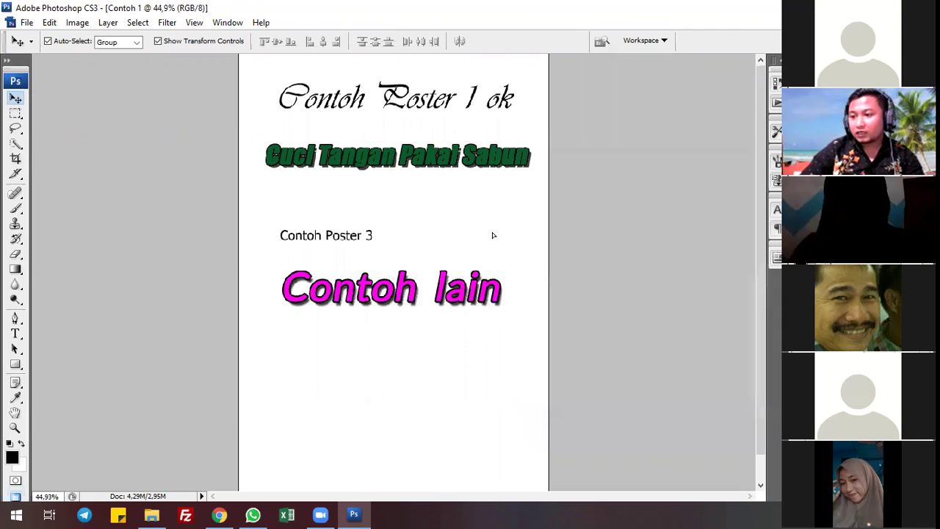
{"action": "left_click_drag", "start_coordinate": [492, 232], "coordinate": [491, 188]}
{"action": "left_click_drag", "start_coordinate": [370, 282], "coordinate": [370, 237]}
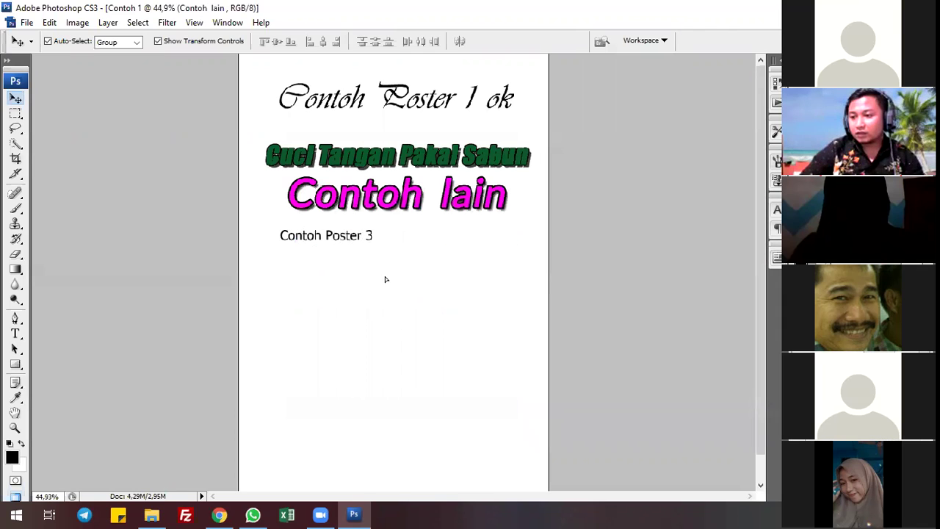
{"action": "key", "text": "ctrl+z"}
{"action": "left_click", "coordinate": [48, 42]}
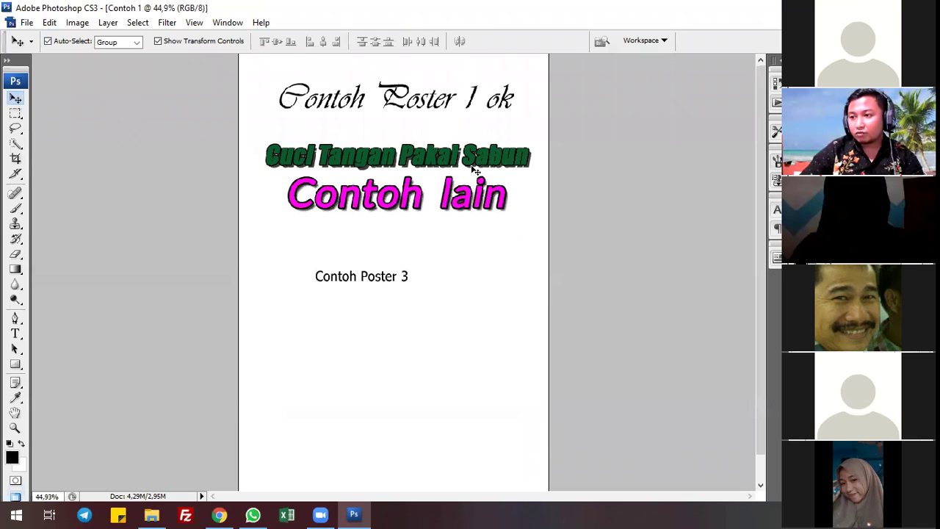
{"action": "left_click", "coordinate": [497, 235]}
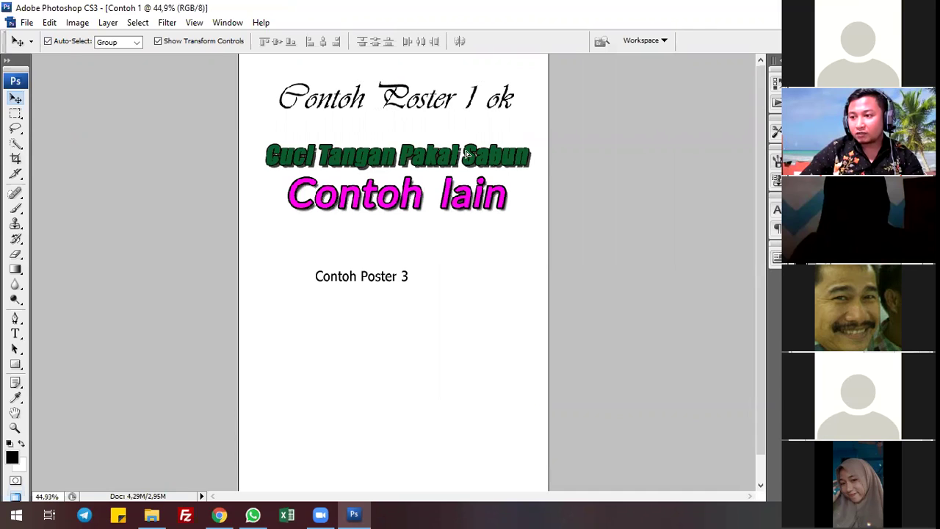
Nudge "Cuci Tangan Pakai Sabun" up closer to the title and move "Contoh lain" up slightly.
{"action": "left_click_drag", "start_coordinate": [465, 153], "coordinate": [465, 139]}
{"action": "left_click", "coordinate": [393, 137]}
{"action": "mouse_move", "coordinate": [422, 203]}
{"action": "left_mouse_down"}
{"action": "mouse_move", "coordinate": [420, 217]}
{"action": "mouse_move", "coordinate": [419, 200]}
{"action": "left_mouse_up"}
{"action": "left_click", "coordinate": [426, 194]}
{"action": "left_click", "coordinate": [389, 281]}
{"action": "left_click", "coordinate": [388, 201]}
{"action": "left_click", "coordinate": [399, 93]}
Try selecting all four texts together and putting them into Free Transform.
{"action": "left_click_drag", "start_coordinate": [517, 325], "coordinate": [300, 54]}
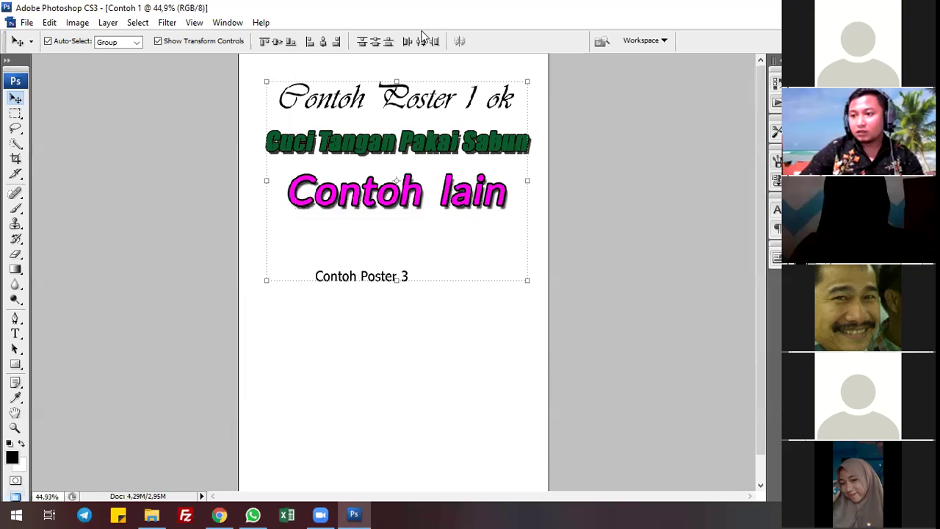
{"action": "key", "text": "ctrl+t"}
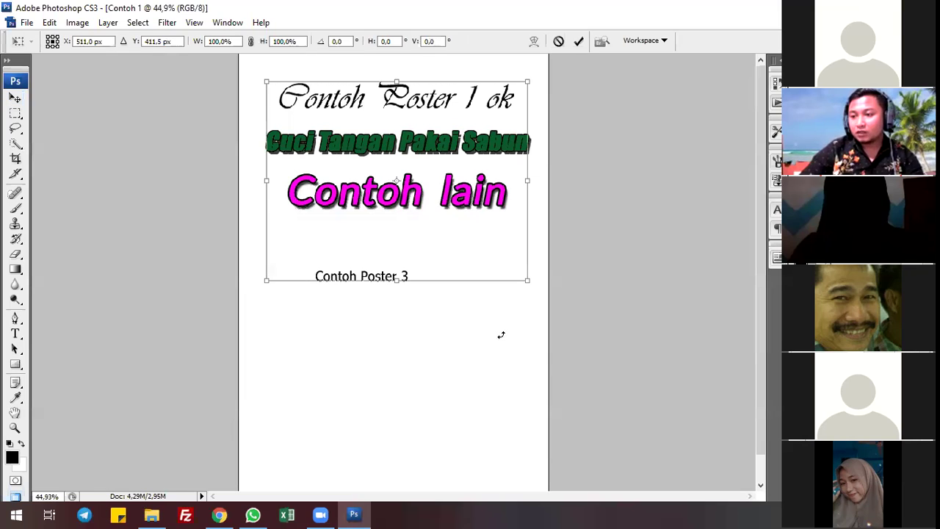
{"action": "left_click", "coordinate": [581, 41]}
Select "Contoh Poster 1 ok" and "Cuci Tangan Pakai Sabun" together and shift both slightly up and to the left.
{"action": "left_click", "coordinate": [497, 109]}
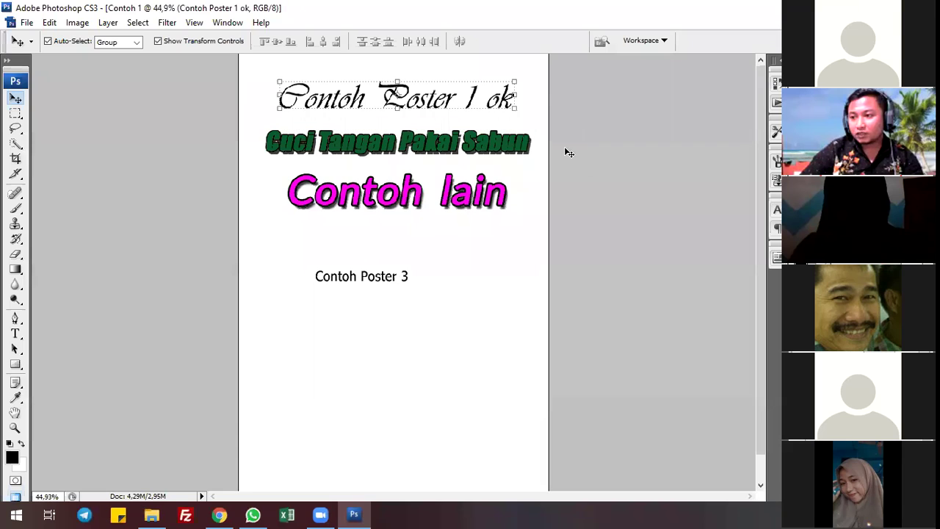
{"action": "left_click_drag", "start_coordinate": [566, 152], "coordinate": [451, 106]}
{"action": "left_click_drag", "start_coordinate": [537, 145], "coordinate": [433, 68]}
{"action": "left_click_drag", "start_coordinate": [461, 147], "coordinate": [329, 149]}
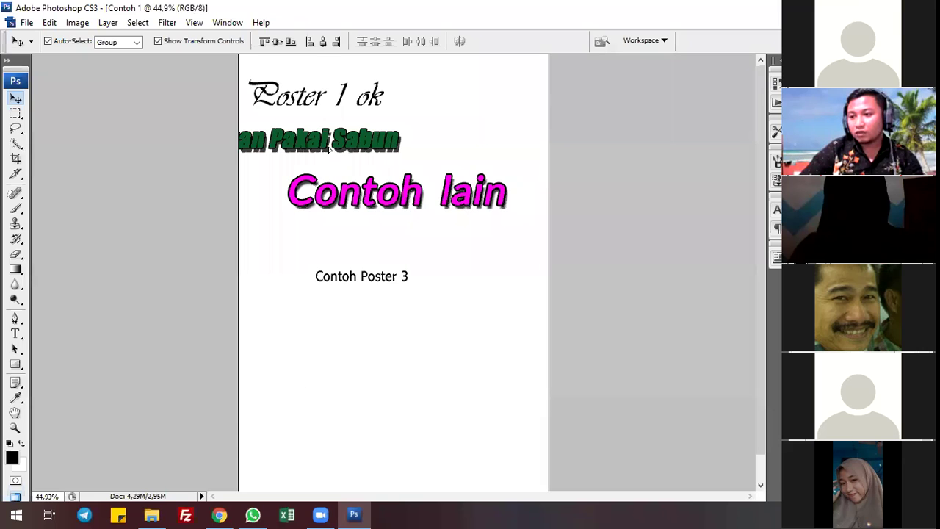
{"action": "key", "text": "ctrl+z"}
{"action": "key", "text": "ctrl+alt+z"}
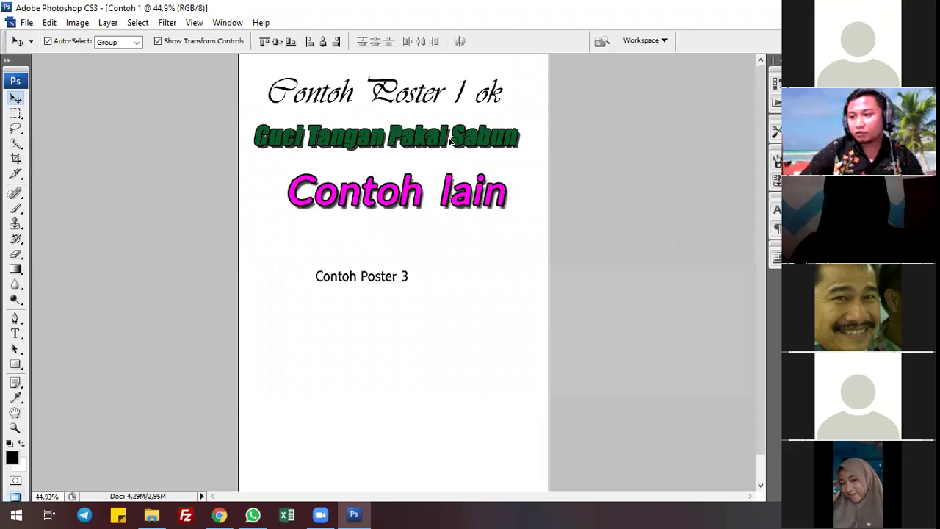
{"action": "key", "text": "ctrl+alt+z"}
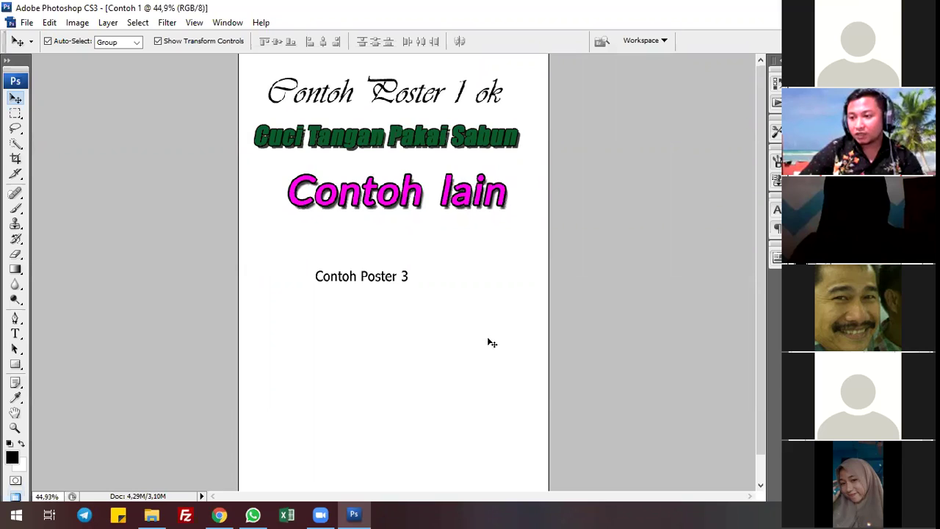
Select all four text layers together and drag them around the page, leaving the group slightly lower and further right.
{"action": "left_click", "coordinate": [371, 287]}
{"action": "left_click_drag", "start_coordinate": [542, 328], "coordinate": [247, 55]}
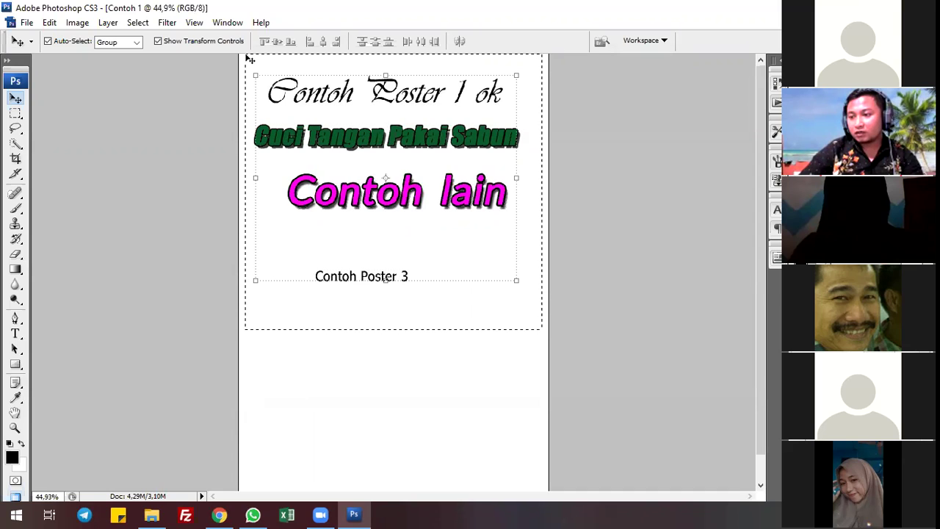
{"action": "left_click_drag", "start_coordinate": [250, 59], "coordinate": [249, 58]}
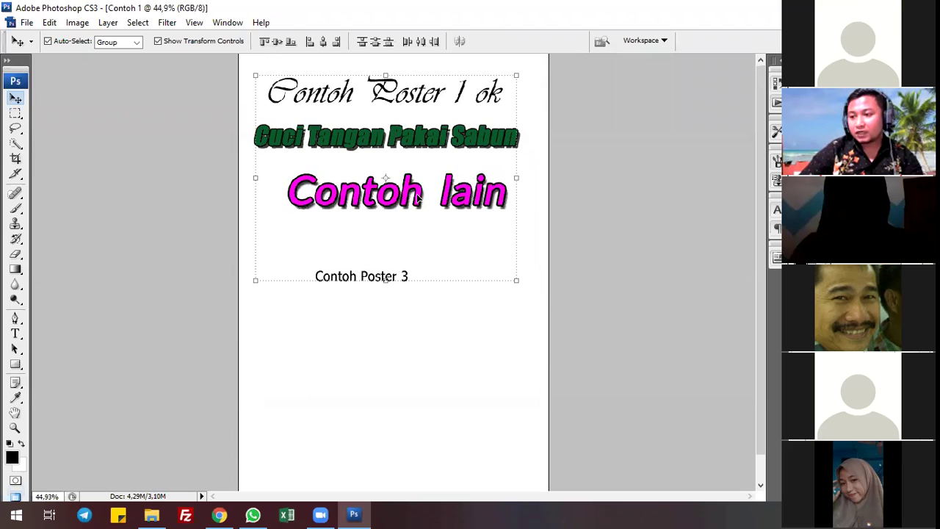
{"action": "left_click_drag", "start_coordinate": [417, 249], "coordinate": [421, 417]}
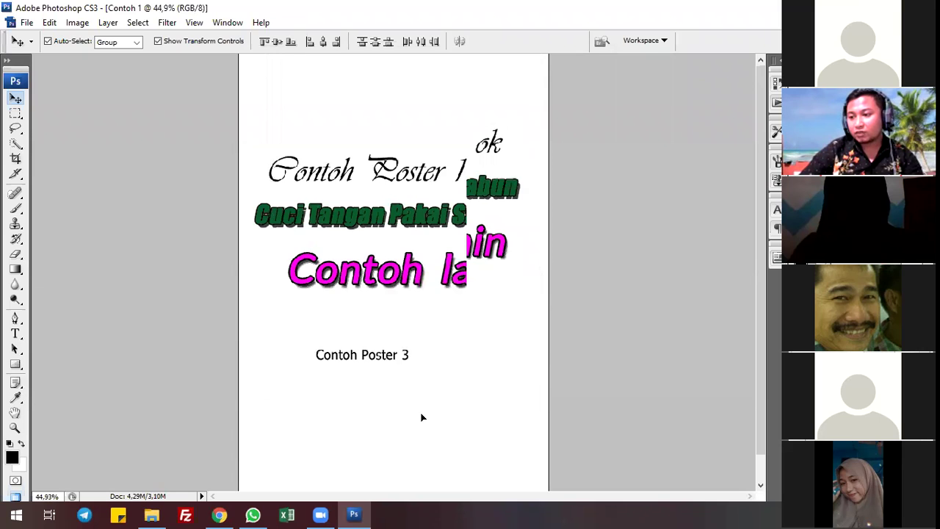
{"action": "left_click_drag", "start_coordinate": [442, 174], "coordinate": [443, 256]}
{"action": "scroll", "coordinate": [428, 175], "scroll_direction": "down", "scroll_amount": 1}
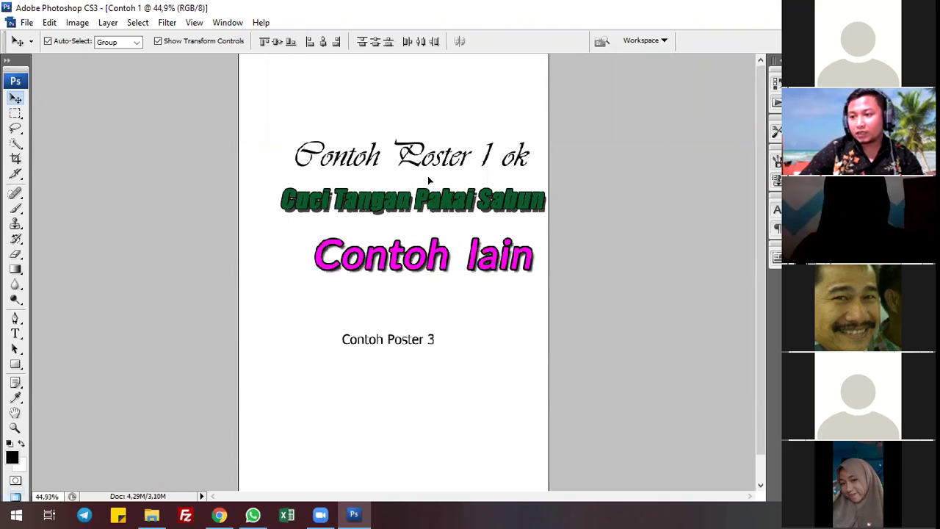
{"action": "scroll", "coordinate": [418, 189], "scroll_direction": "down", "scroll_amount": 3}
{"action": "scroll", "coordinate": [422, 202], "scroll_direction": "up", "scroll_amount": 1}
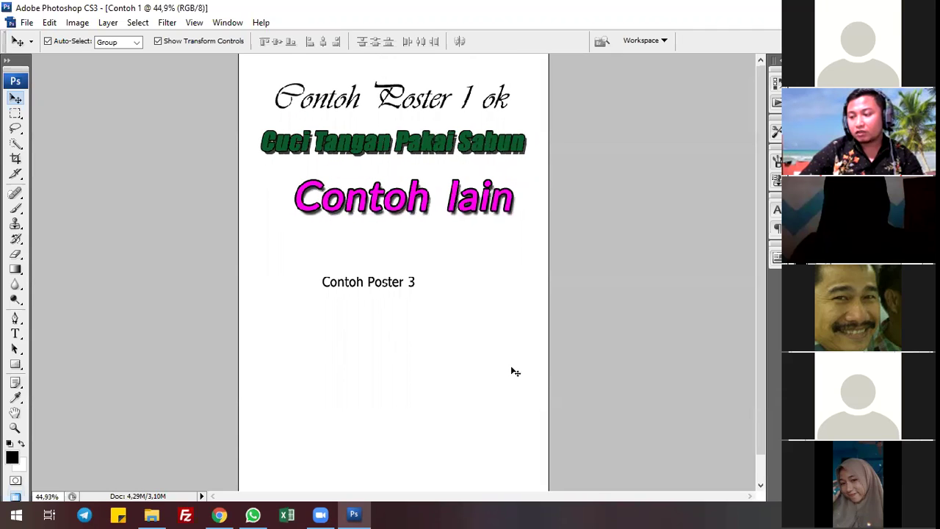
Move "Contoh Poster 3" up so it sits directly below "Contoh lain".
{"action": "left_click", "coordinate": [396, 288]}
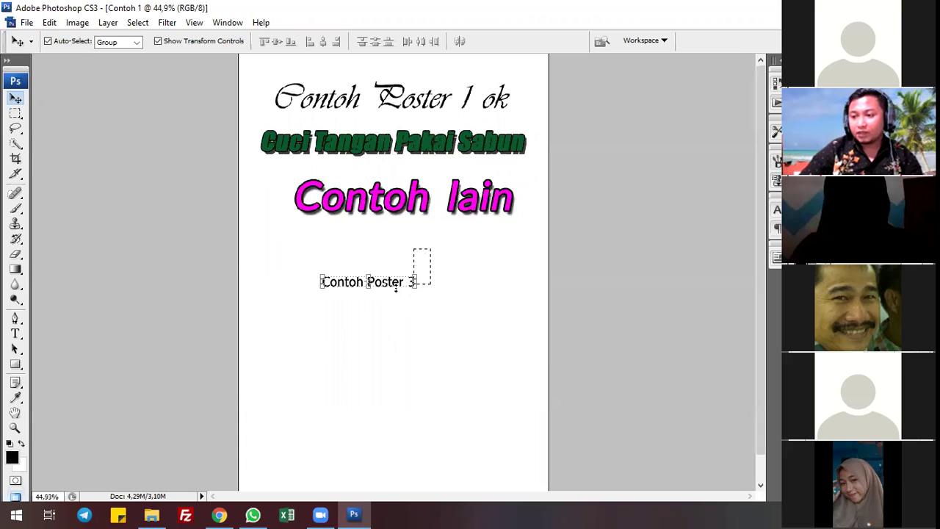
{"action": "key", "text": "ctrl+t"}
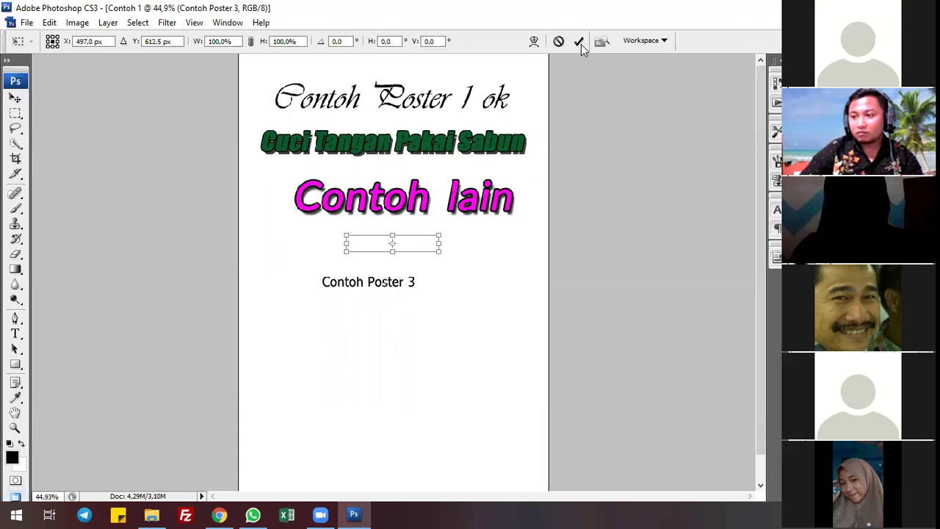
{"action": "key", "text": "Return"}
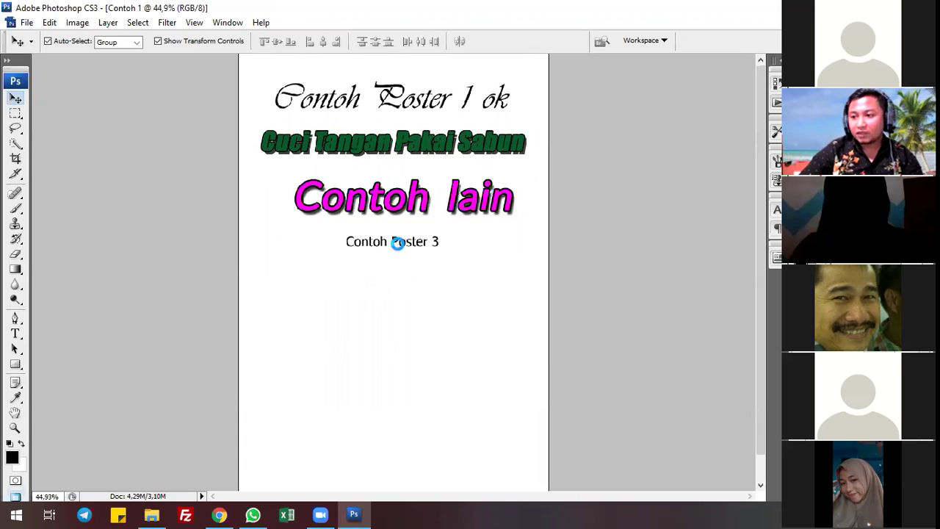
{"action": "left_click_drag", "start_coordinate": [412, 272], "coordinate": [386, 272]}
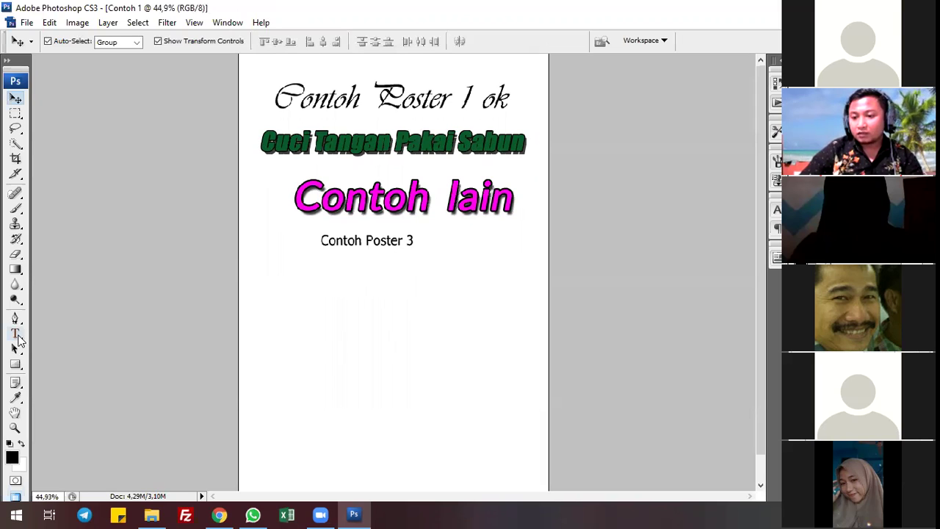
{"action": "key", "text": "t"}
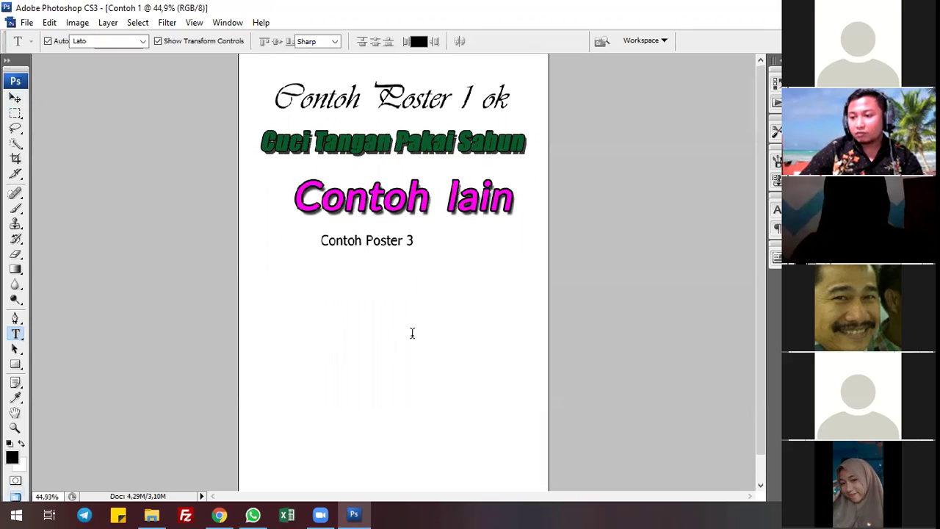
{"action": "left_click", "coordinate": [450, 346]}
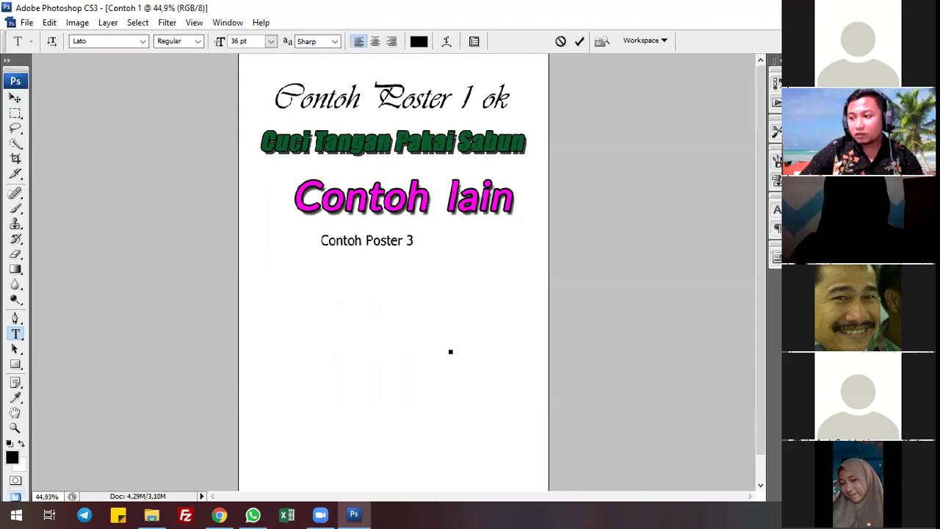
{"action": "right_click", "coordinate": [731, 103]}
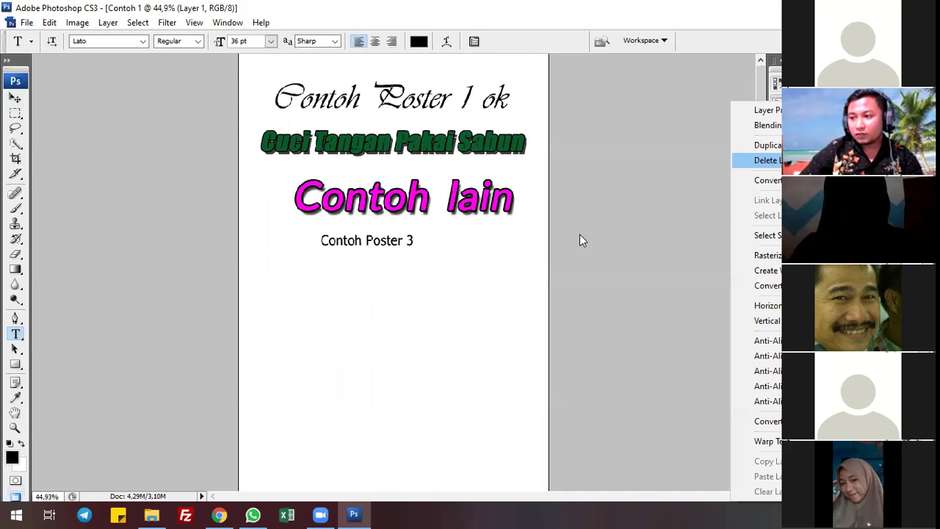
{"action": "left_click", "coordinate": [470, 242]}
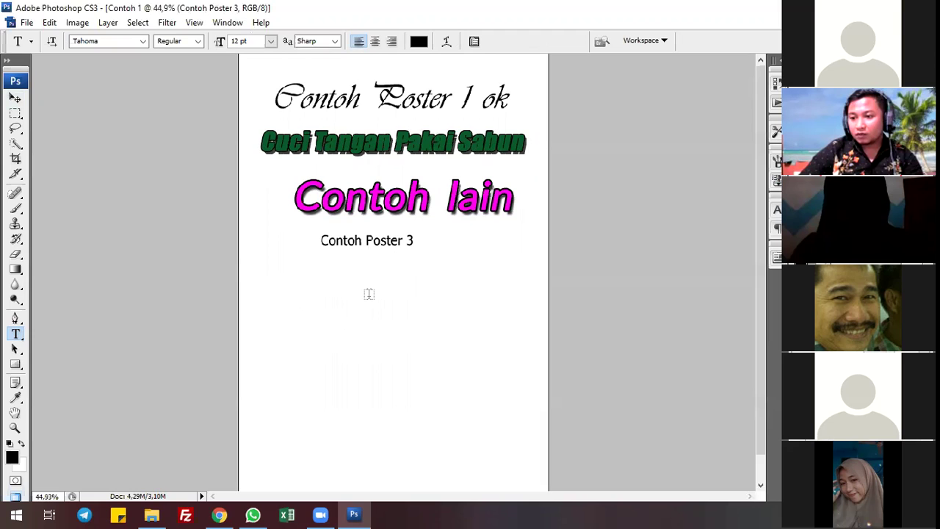
Draw a wide paragraph text box below "Contoh Poster 3" and paste in the web text starting "Poster adalah karya seni atau desain grafis".
{"action": "left_click_drag", "start_coordinate": [275, 295], "coordinate": [534, 397]}
{"action": "left_click_drag", "start_coordinate": [534, 396], "coordinate": [276, 295]}
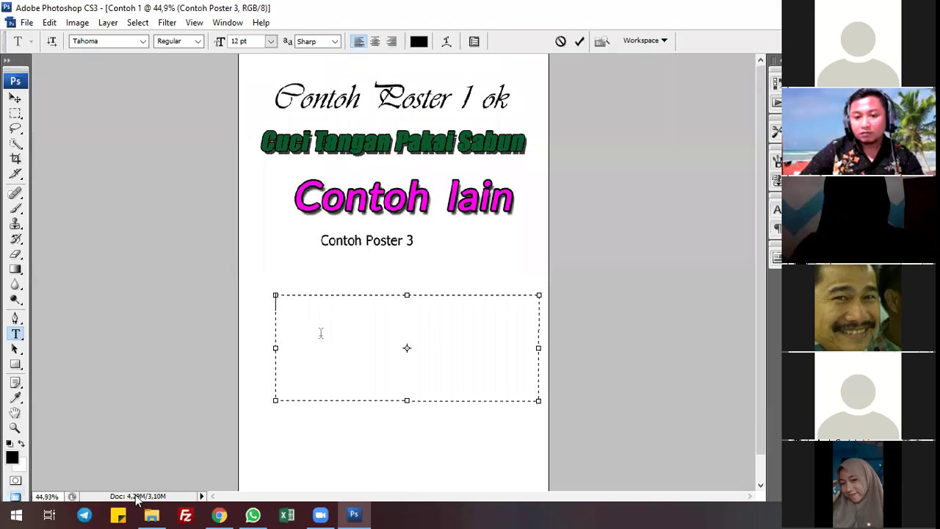
{"action": "left_click", "coordinate": [219, 515]}
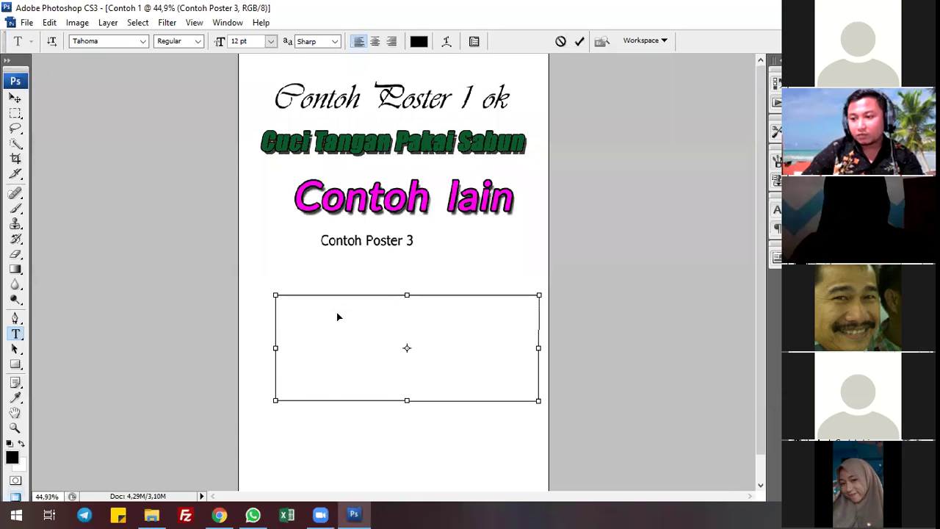
{"action": "key", "text": "ctrl+v"}
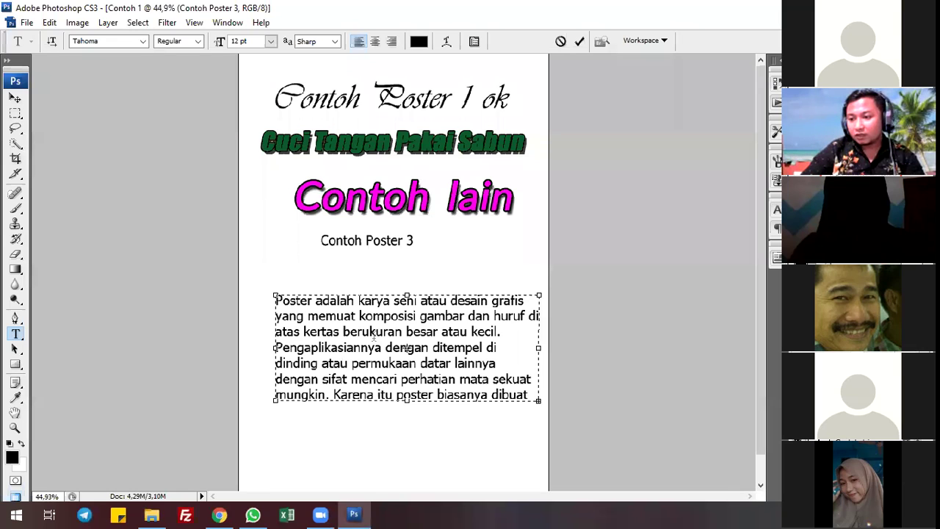
Select all of the pasted paragraph text and reduce its font size to 6 pt.
{"action": "key", "text": "ctrl+a"}
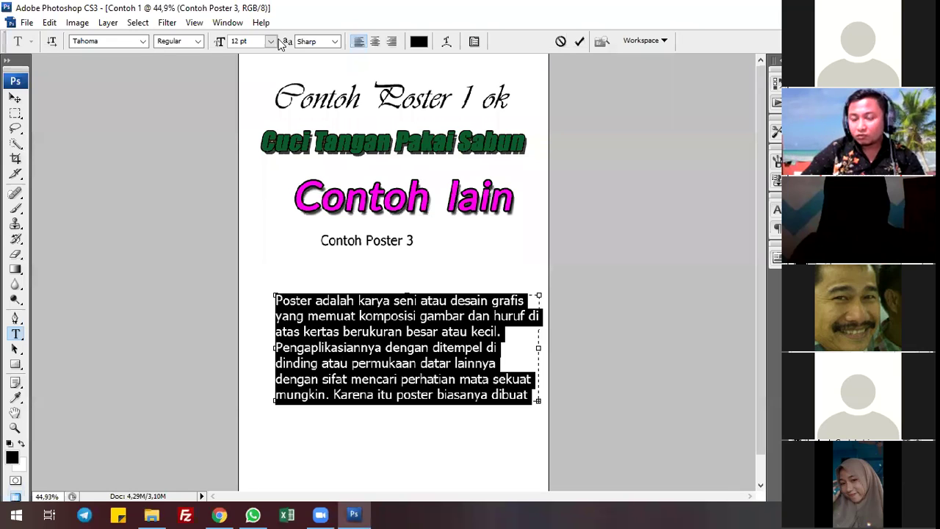
{"action": "key", "text": "ctrl+shift+comma"}
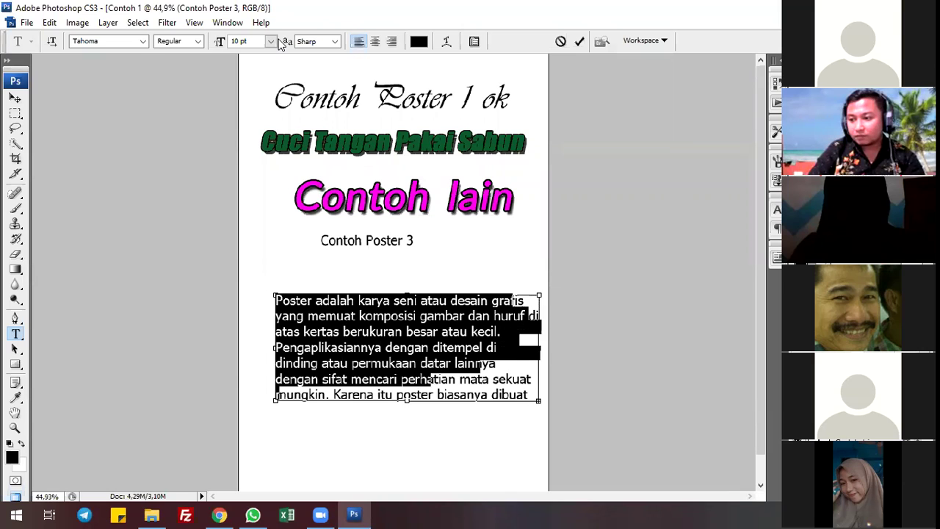
{"action": "key", "text": "ctrl+shift+comma"}
{"action": "key", "text": "ctrl+shift+comma"}
{"action": "key", "text": "ctrl+shift+comma"}
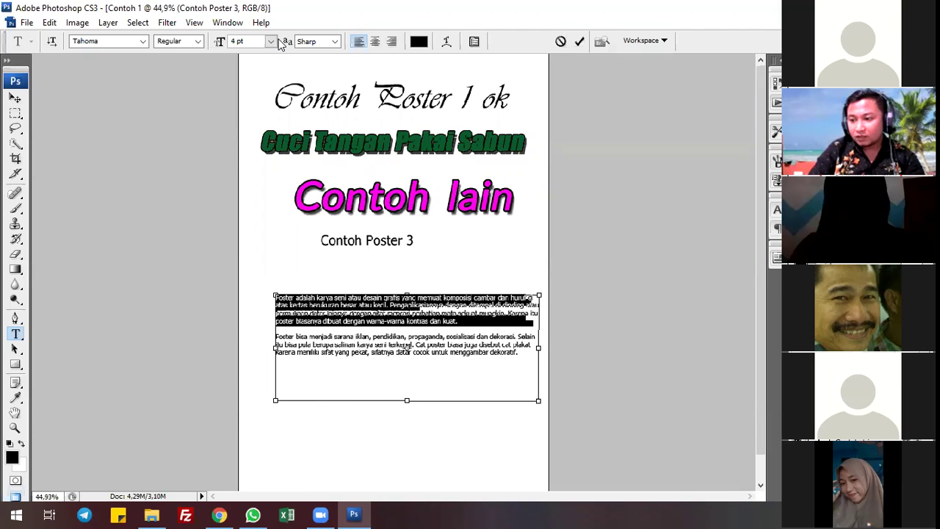
{"action": "key", "text": "ctrl+shift+period"}
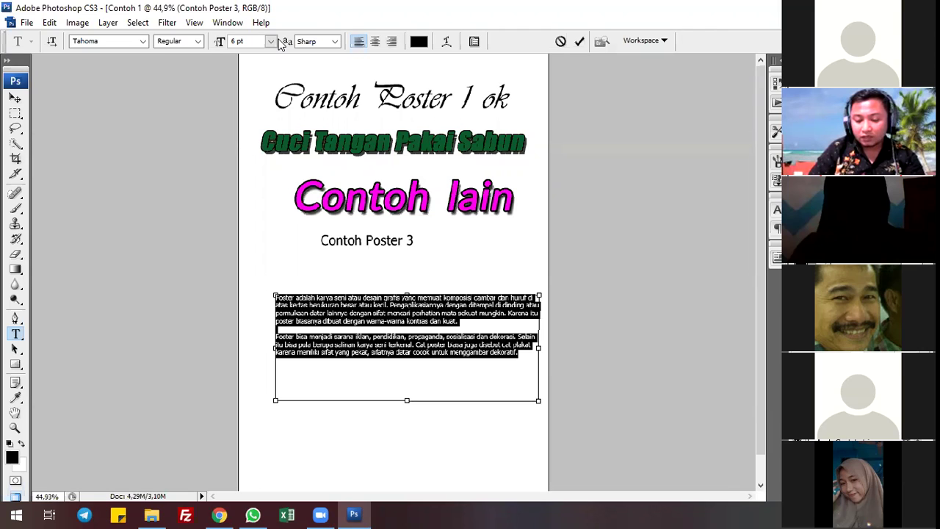
{"action": "key", "text": "ctrl+shift+period"}
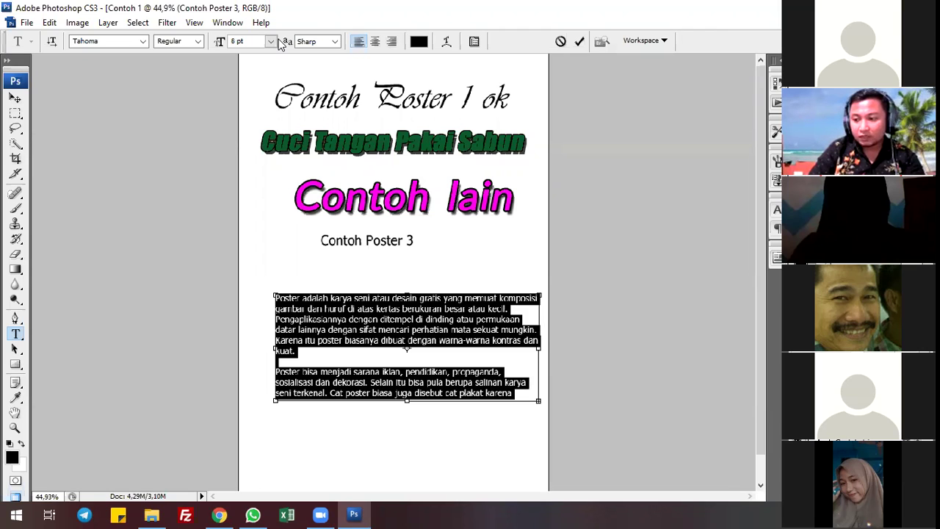
{"action": "key", "text": "ctrl+shift+comma"}
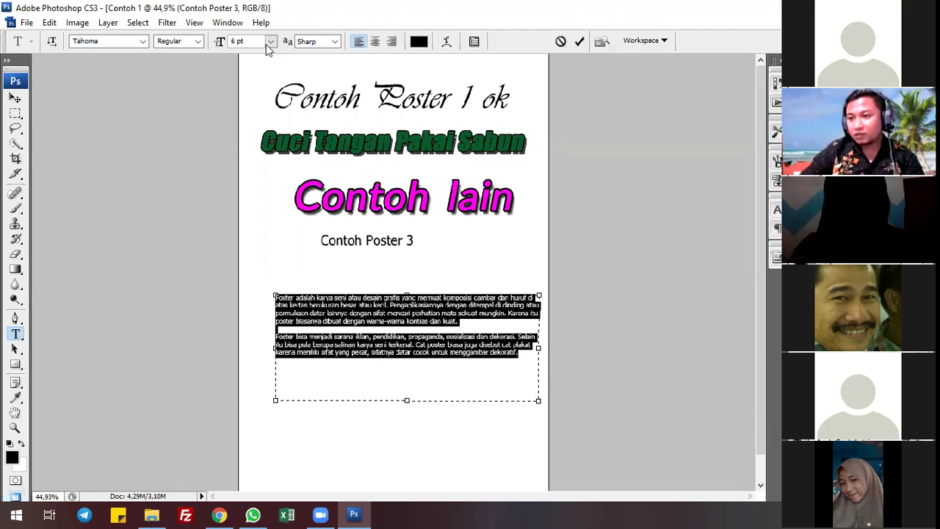
Try the paragraph text at 8 pt, then set it back to 6 pt.
{"action": "left_click", "coordinate": [268, 44]}
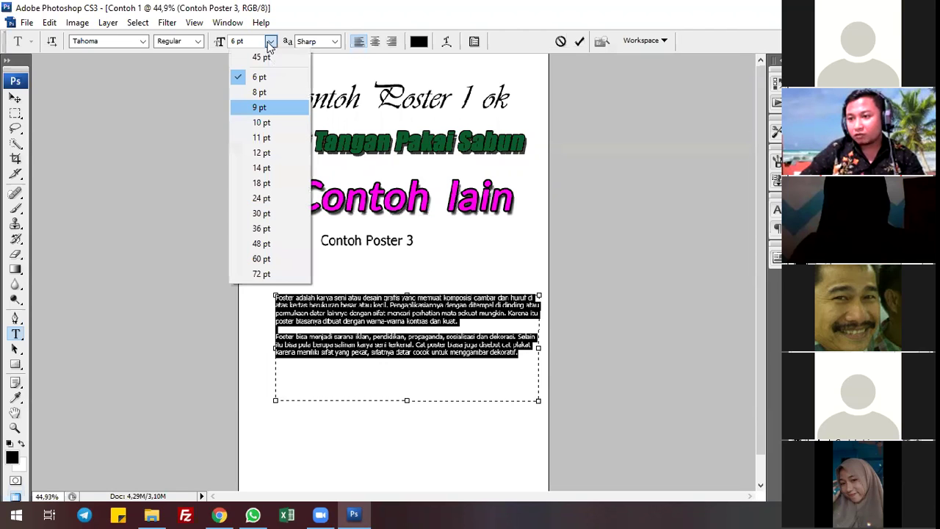
{"action": "left_click", "coordinate": [260, 91]}
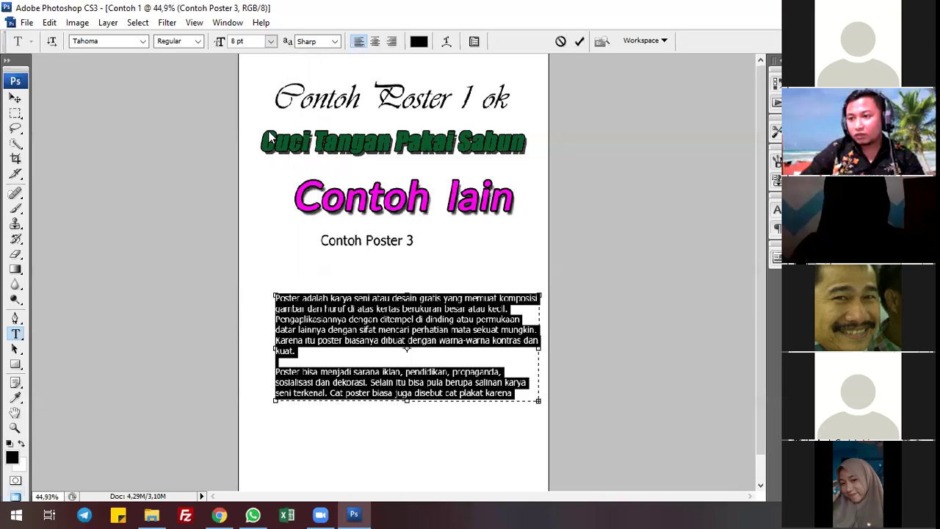
{"action": "left_click", "coordinate": [270, 41]}
{"action": "left_click", "coordinate": [263, 78]}
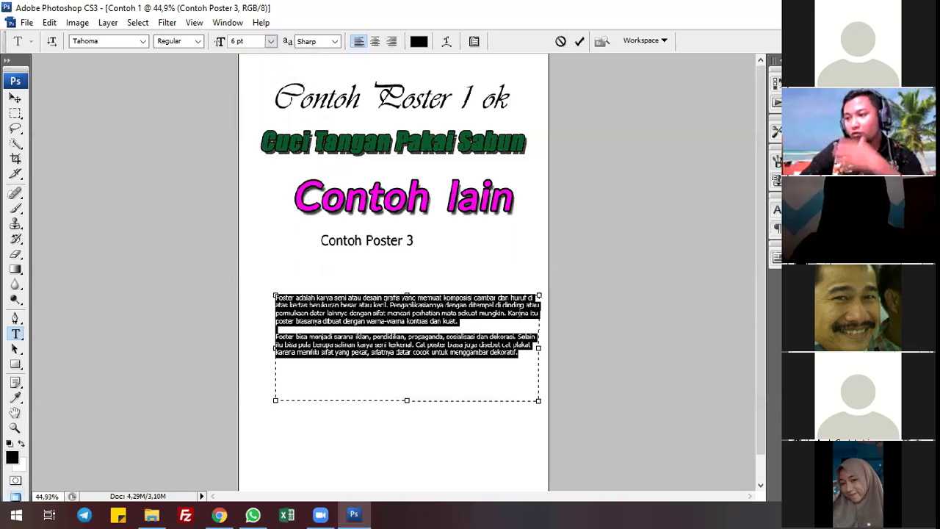
Justify the paragraph text with its last line aligned left, shorten the text box slightly and commit the edit.
{"action": "left_click", "coordinate": [777, 213]}
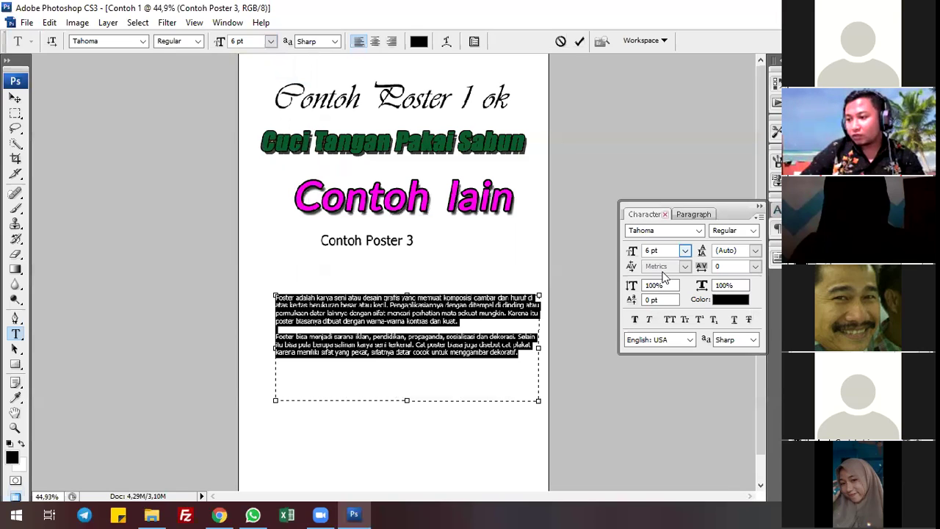
{"action": "left_click", "coordinate": [776, 229]}
{"action": "left_click", "coordinate": [749, 231]}
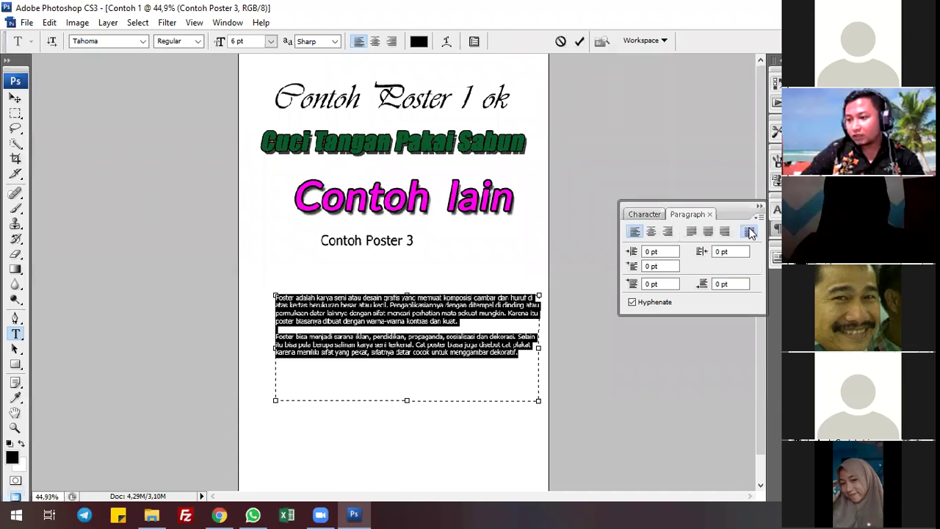
{"action": "left_click", "coordinate": [692, 231]}
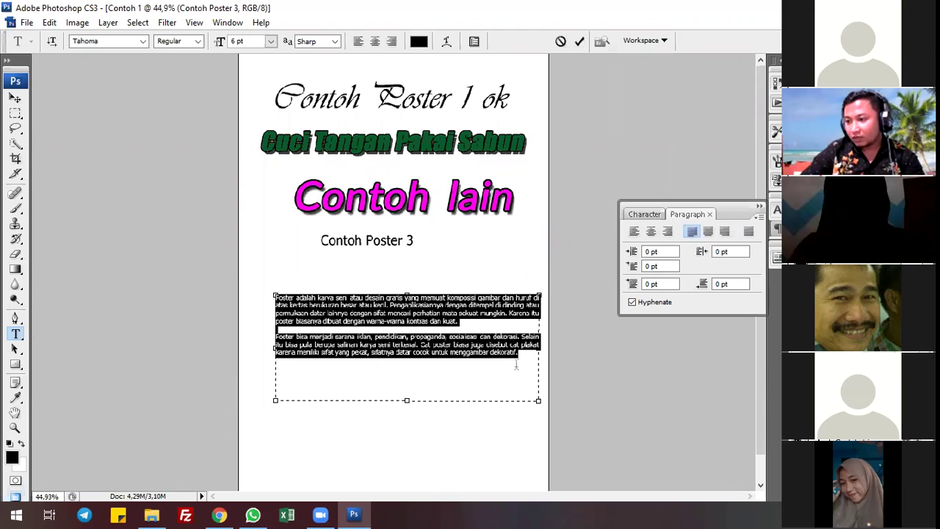
{"action": "left_click_drag", "start_coordinate": [407, 402], "coordinate": [434, 387]}
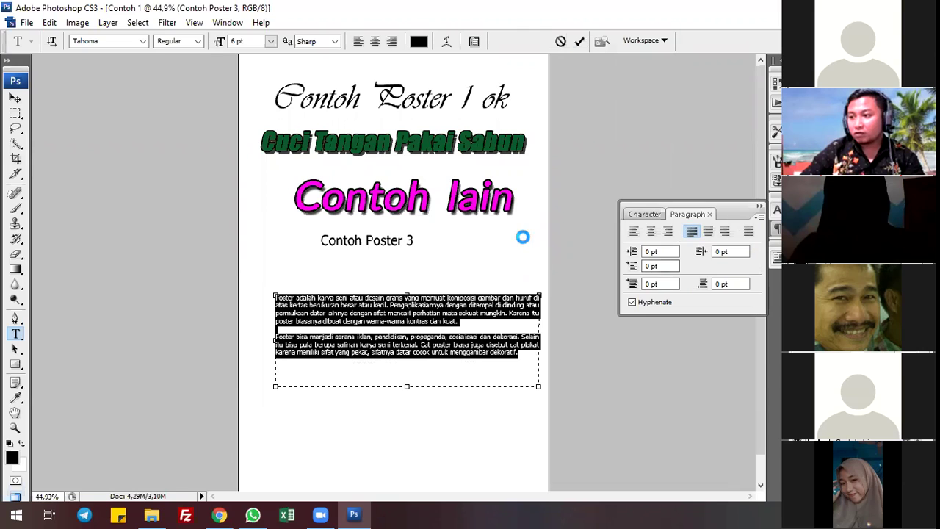
{"action": "key", "text": "ctrl+Return"}
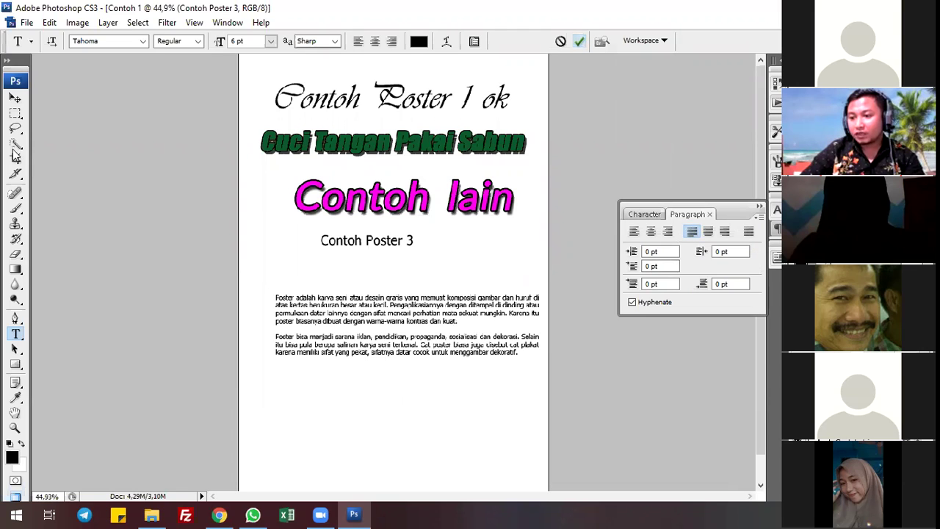
Move the body paragraph block up to sit directly beneath the "Contoh Poster 3" heading.
{"action": "left_click", "coordinate": [14, 98]}
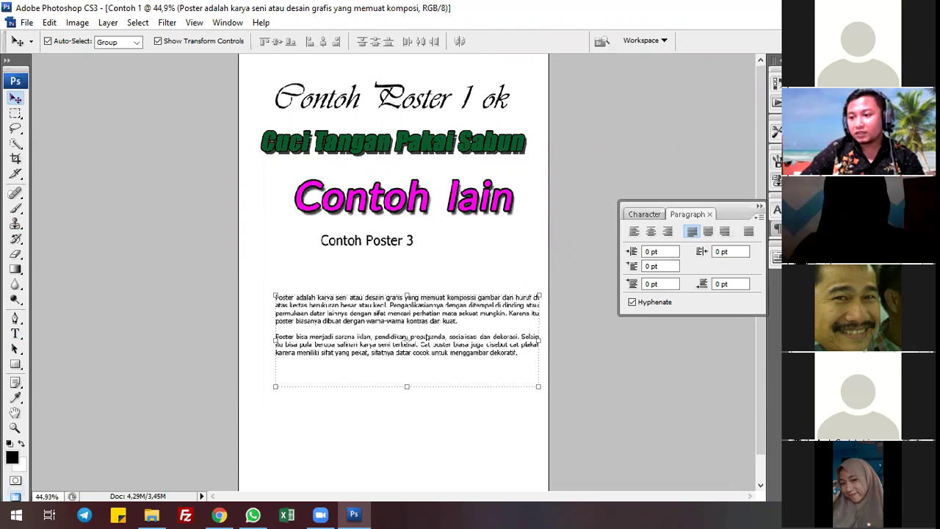
{"action": "left_click_drag", "start_coordinate": [408, 341], "coordinate": [416, 298]}
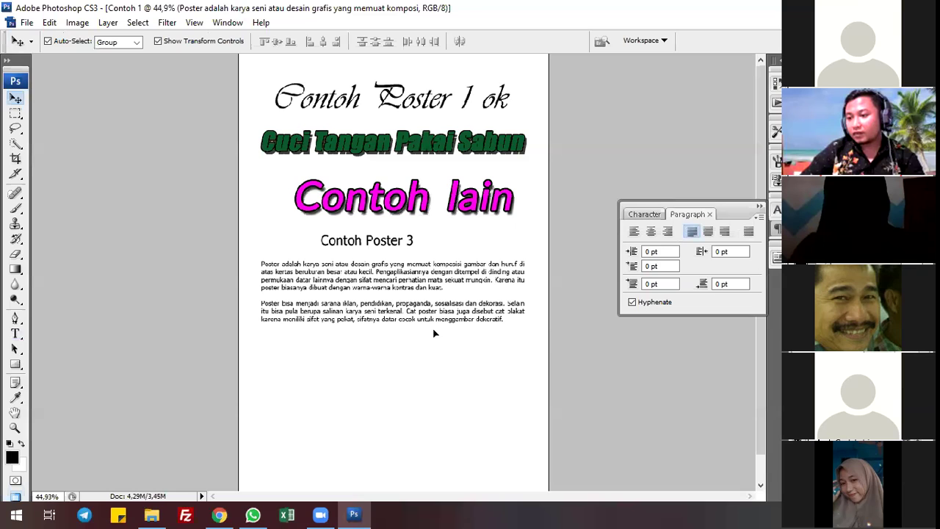
{"action": "left_click", "coordinate": [697, 352]}
Try other fonts on all of the body paragraph text, stepping through TeamViewer14 to Terminal.
{"action": "left_click", "coordinate": [393, 303]}
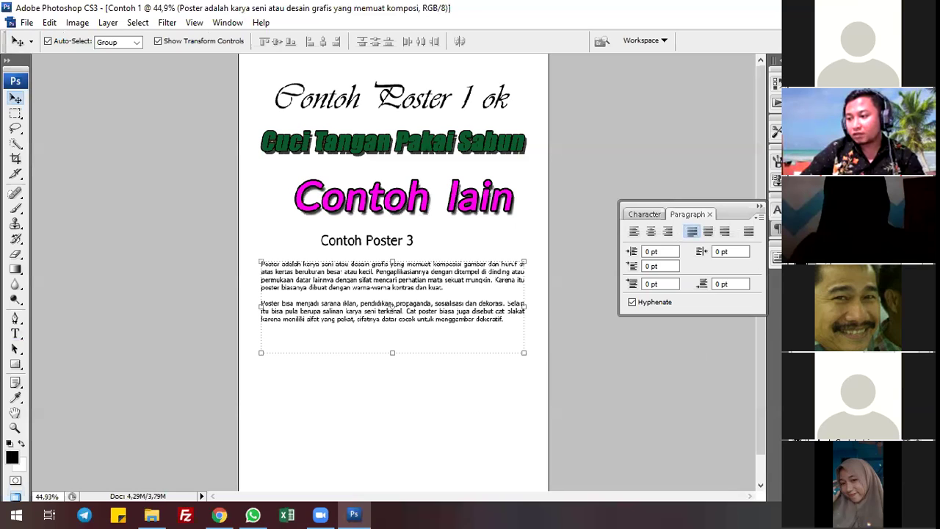
{"action": "double_click", "coordinate": [393, 304]}
{"action": "left_click", "coordinate": [392, 304]}
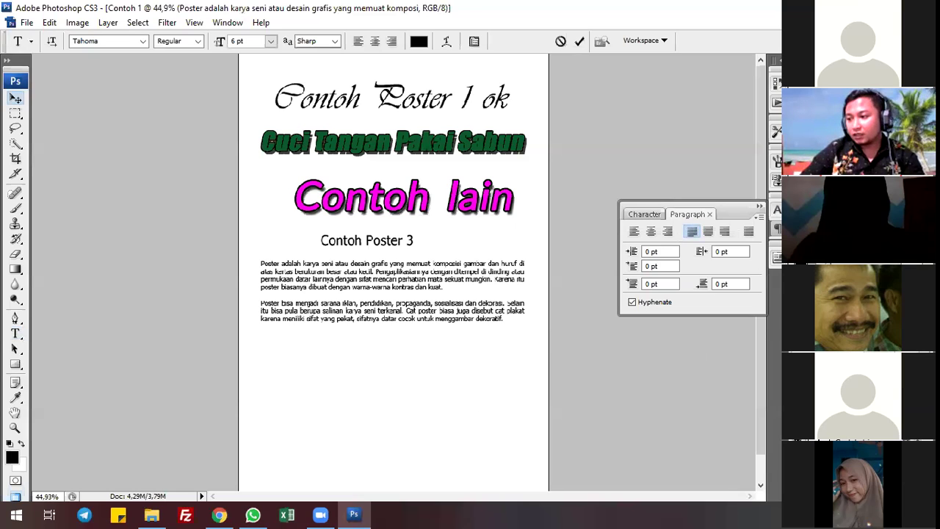
{"action": "key", "text": "ctrl+a"}
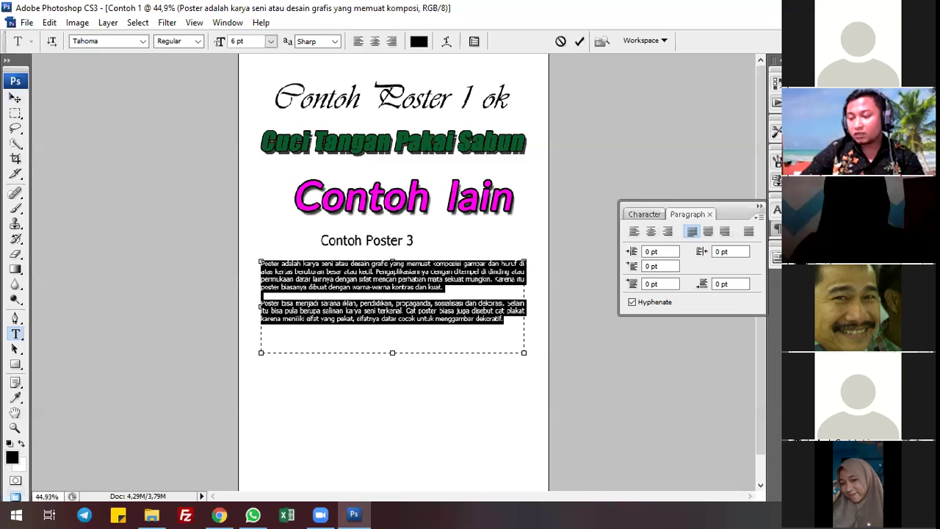
{"action": "left_click", "coordinate": [513, 341]}
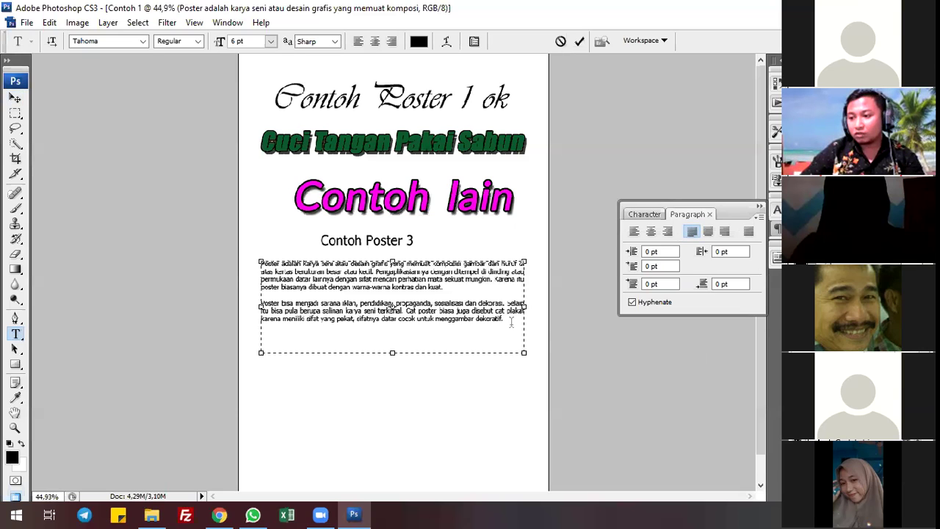
{"action": "key", "text": "ctrl+a"}
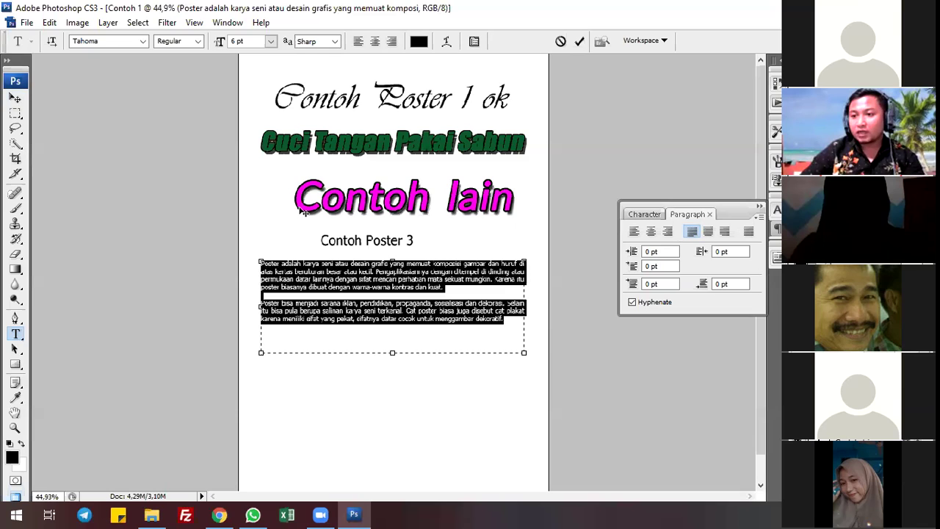
{"action": "left_click", "coordinate": [120, 42]}
{"action": "key", "text": "Down"}
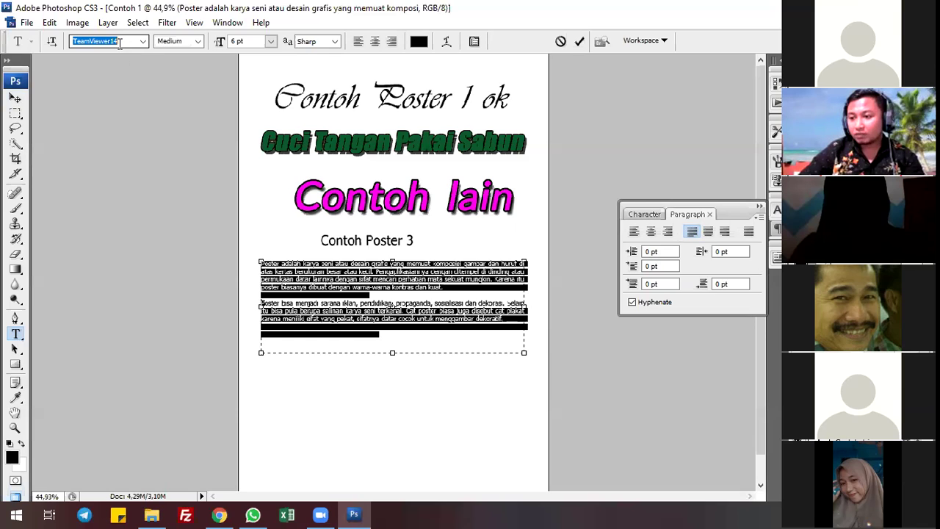
{"action": "key", "text": "Down"}
{"action": "key", "text": "Down"}
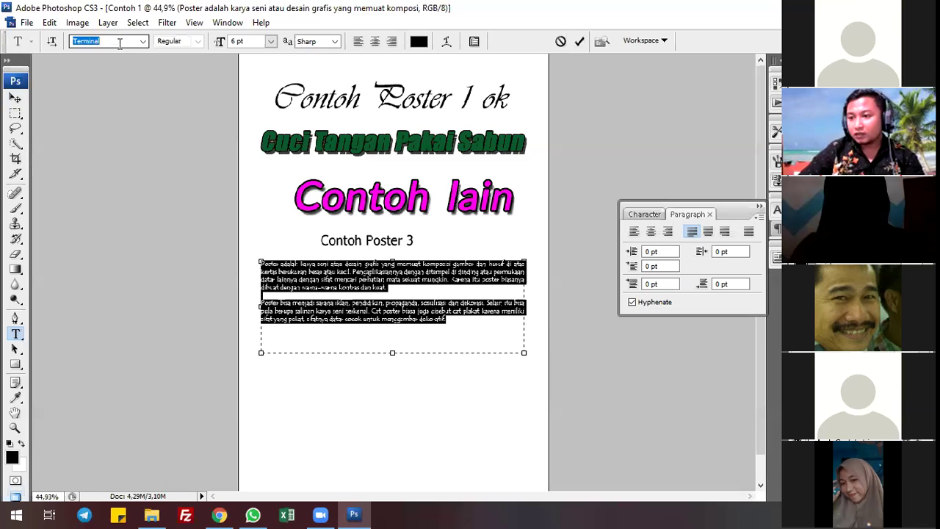
{"action": "left_click", "coordinate": [476, 207]}
Set the font of all the body paragraph text to Tempus Sans ITC and commit the edit.
{"action": "key", "text": "t"}
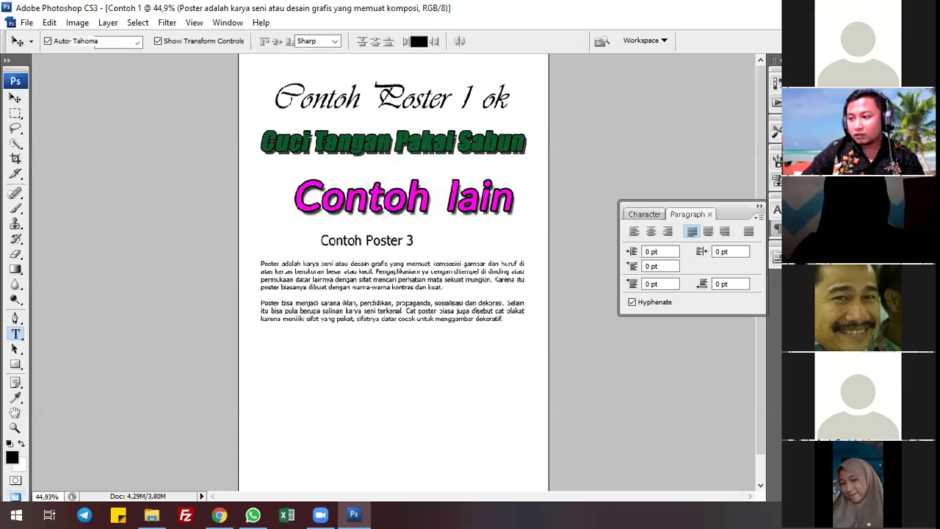
{"action": "key", "text": "Return"}
{"action": "left_click", "coordinate": [144, 42]}
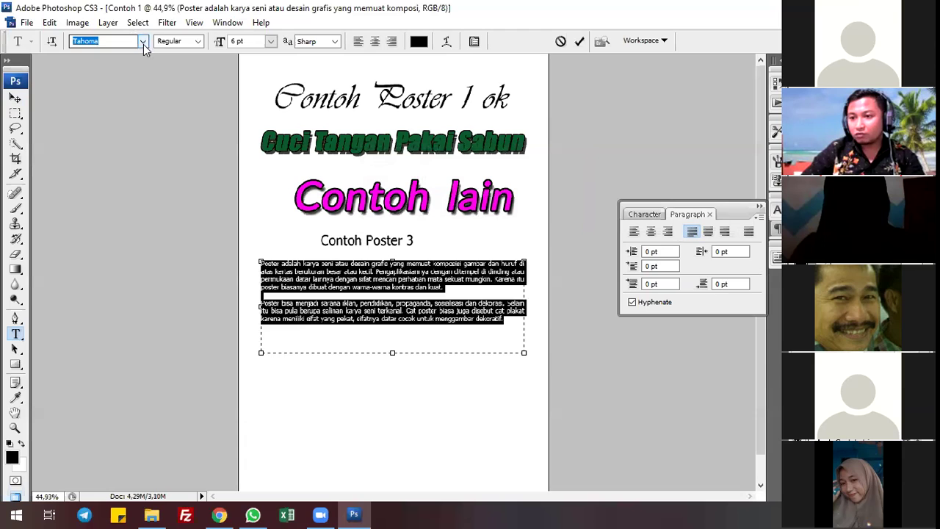
{"action": "key", "text": "Down"}
{"action": "key", "text": "Return"}
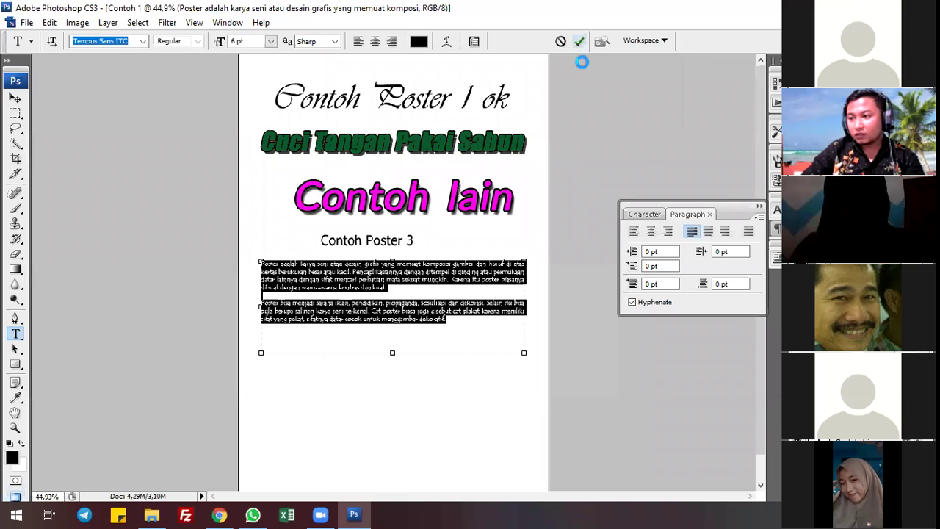
{"action": "key", "text": "ctrl+Return"}
{"action": "key", "text": "v"}
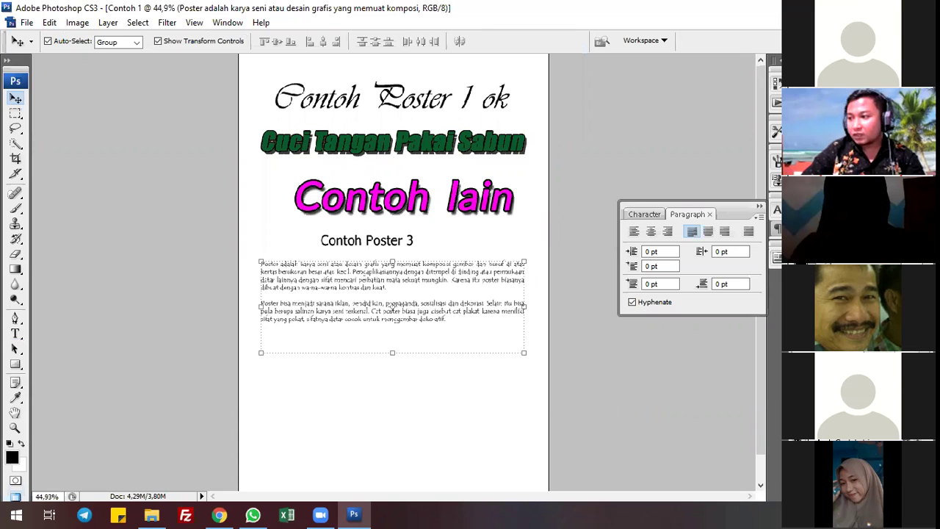
{"action": "scroll", "coordinate": [390, 414], "scroll_direction": "up", "scroll_amount": 4}
{"action": "scroll", "coordinate": [390, 413], "scroll_direction": "down", "scroll_amount": 4}
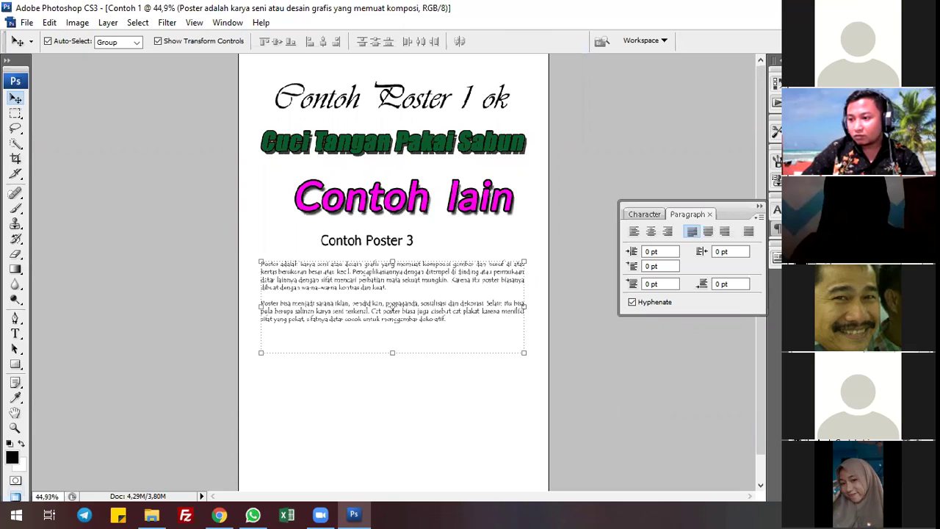
{"action": "key", "text": "t"}
{"action": "key", "text": "v"}
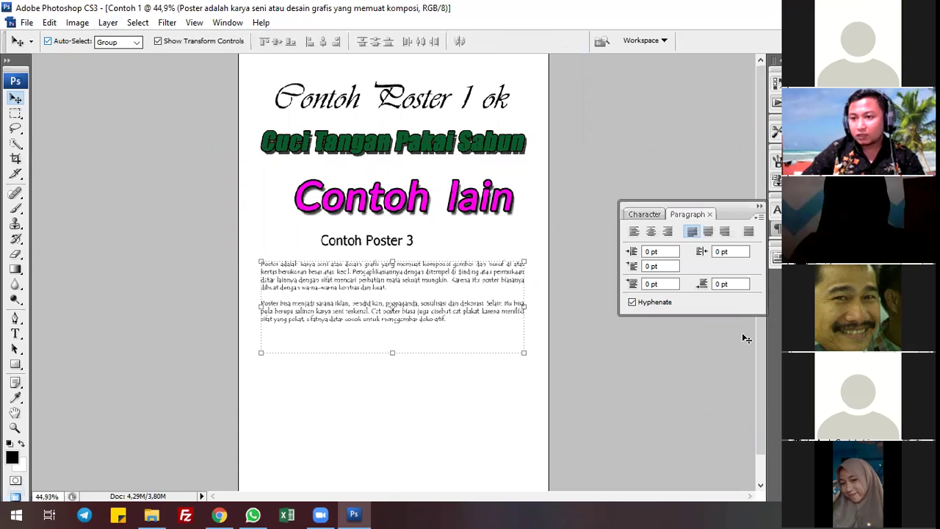
Try to switch the body paragraphs to the next font after Tempus Sans ITC.
{"action": "key", "text": "t"}
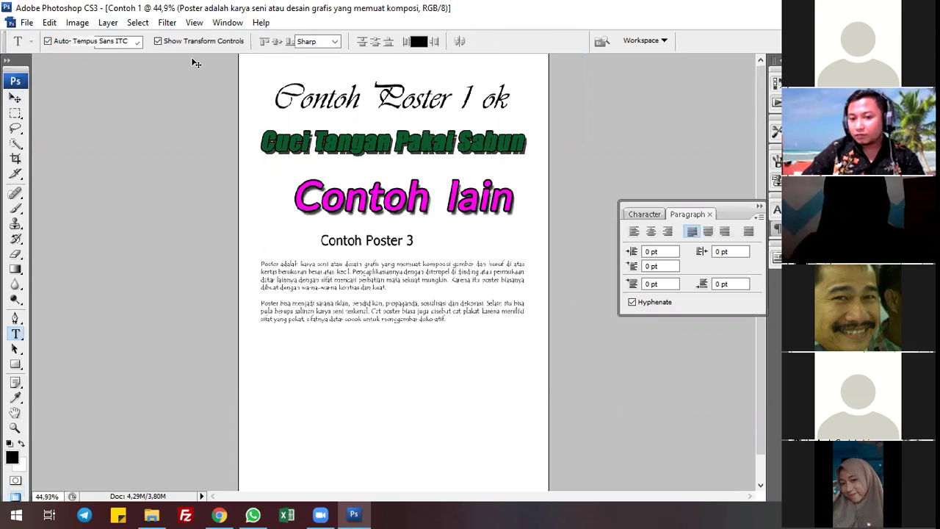
{"action": "key", "text": "Return"}
{"action": "left_click", "coordinate": [118, 42]}
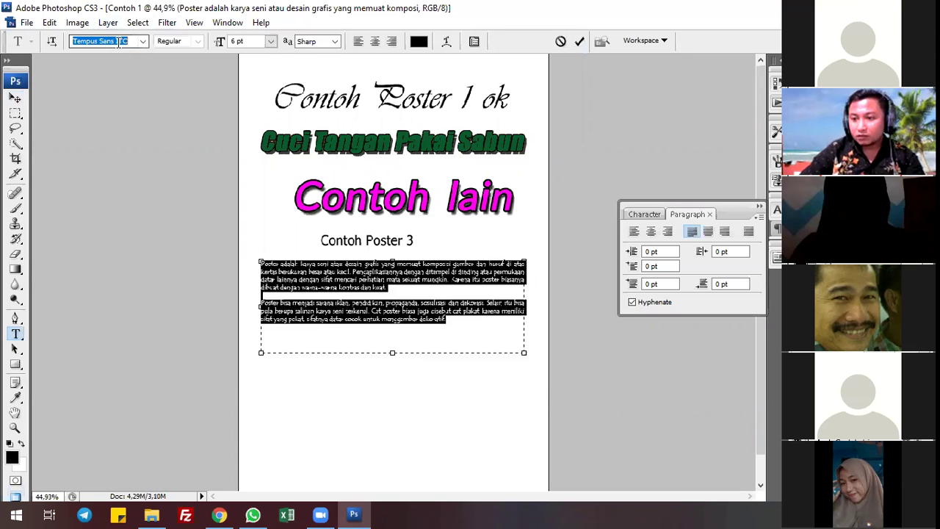
{"action": "key", "text": "Down"}
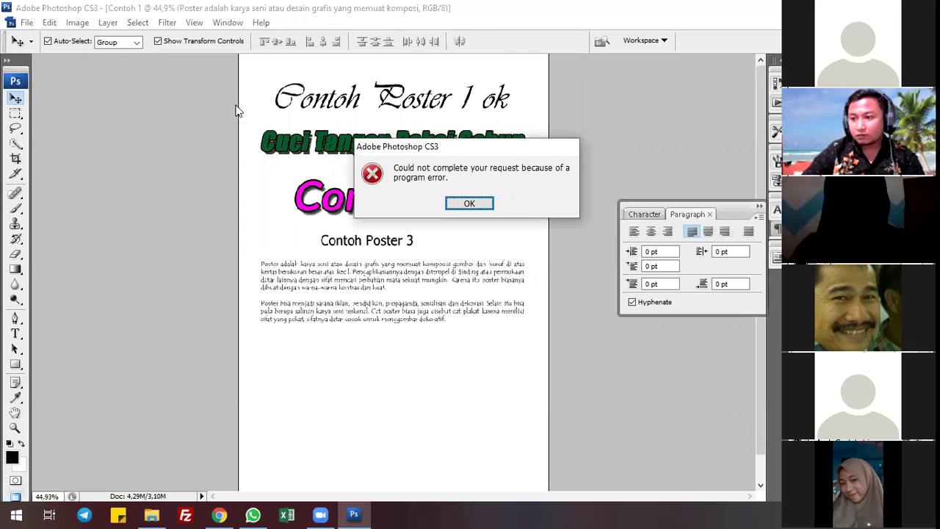
{"action": "key", "text": "Return"}
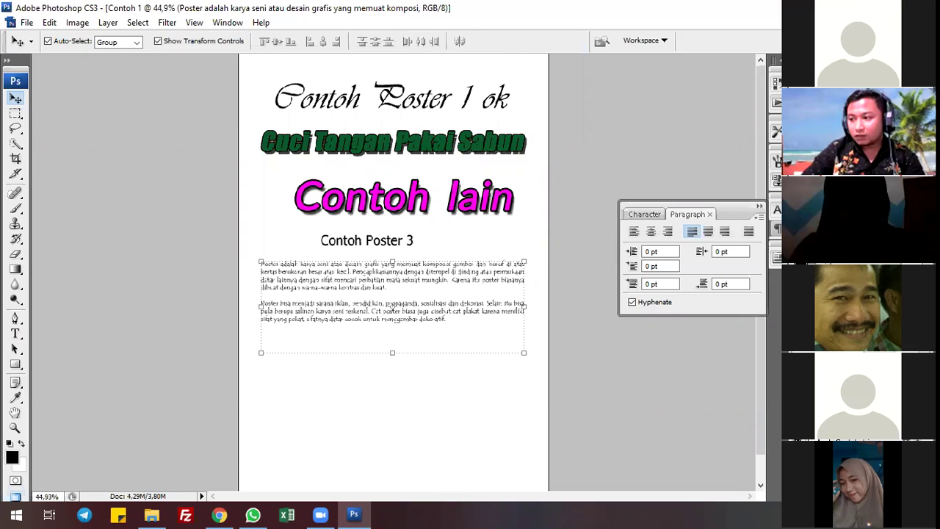
Set the font of all the body paragraph text to Times New Roman and commit the edit.
{"action": "key", "text": "t"}
{"action": "key", "text": "Return"}
{"action": "left_click", "coordinate": [146, 43]}
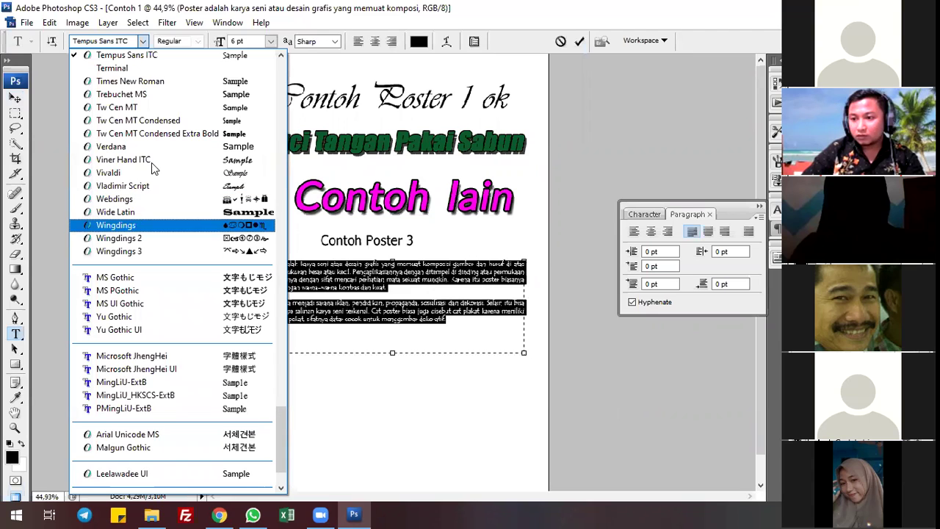
{"action": "left_click", "coordinate": [185, 82]}
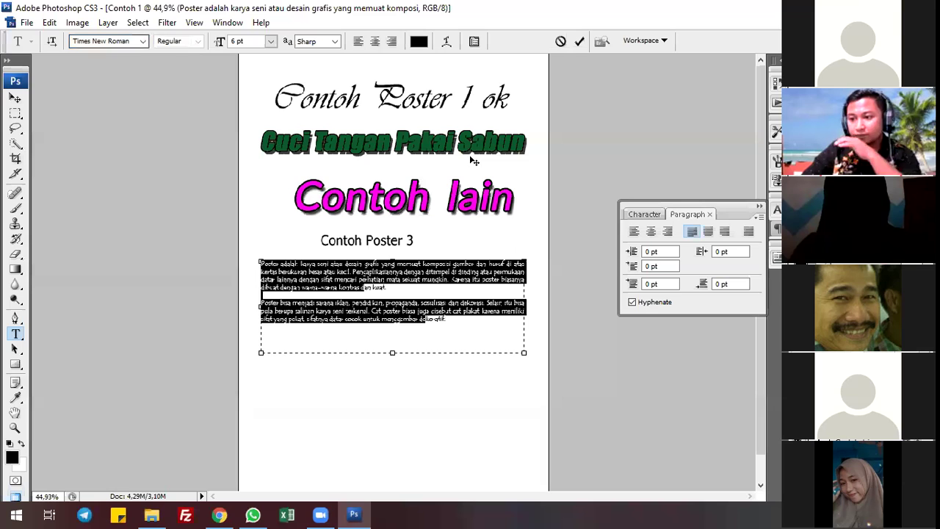
{"action": "left_click", "coordinate": [580, 42]}
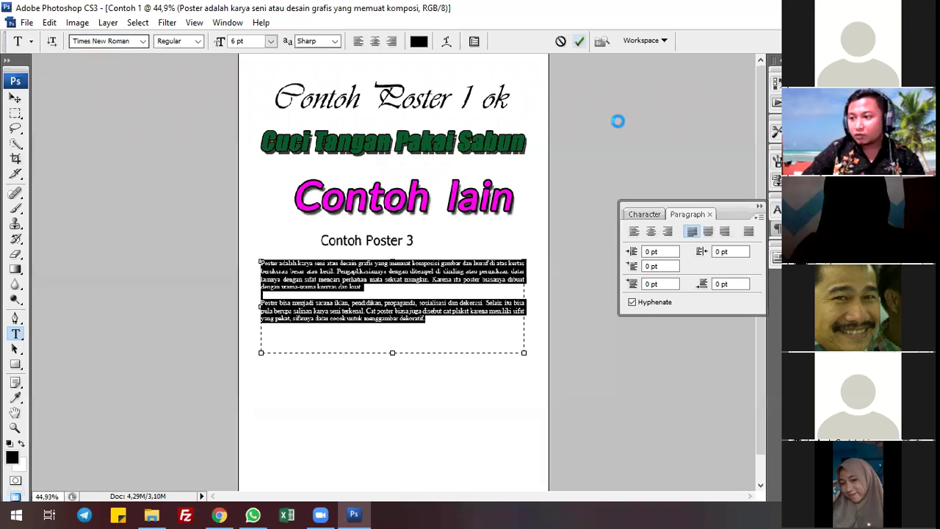
{"action": "key", "text": "v"}
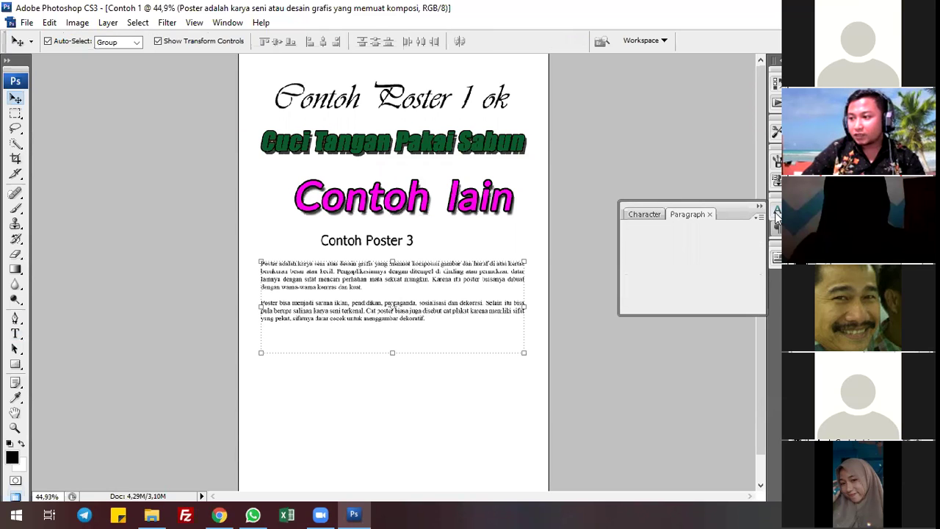
Test faux bold on the body paragraphs and apply faux italic instead, using the character settings.
{"action": "left_click", "coordinate": [644, 214]}
{"action": "left_click", "coordinate": [635, 320]}
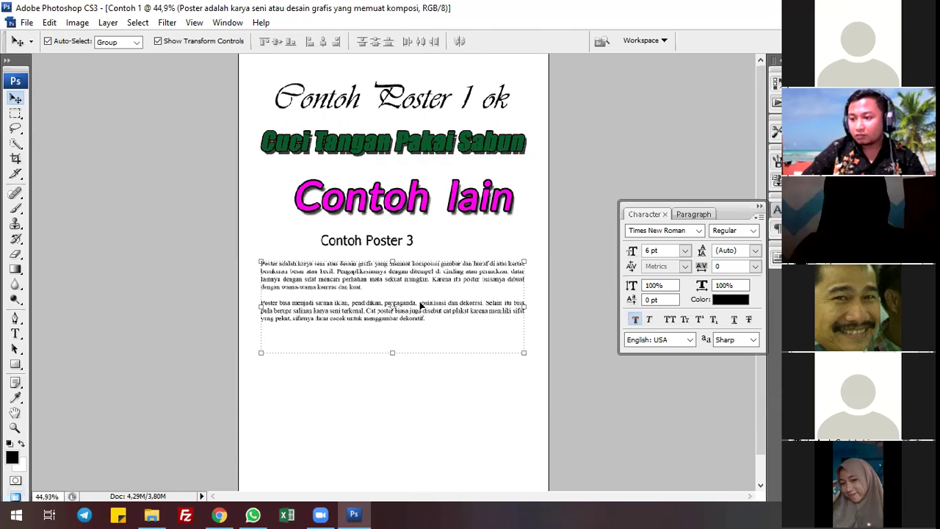
{"action": "left_click", "coordinate": [636, 321]}
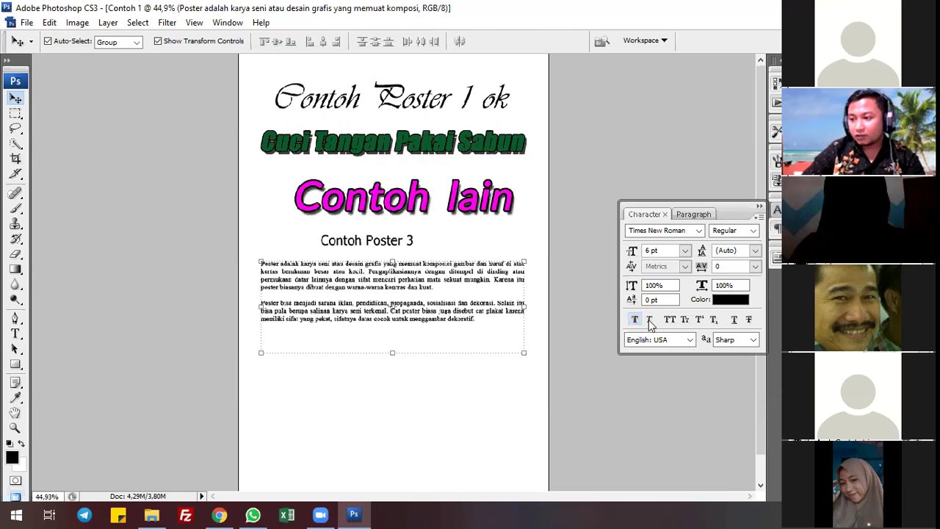
{"action": "left_click", "coordinate": [648, 320]}
{"action": "left_click", "coordinate": [650, 320]}
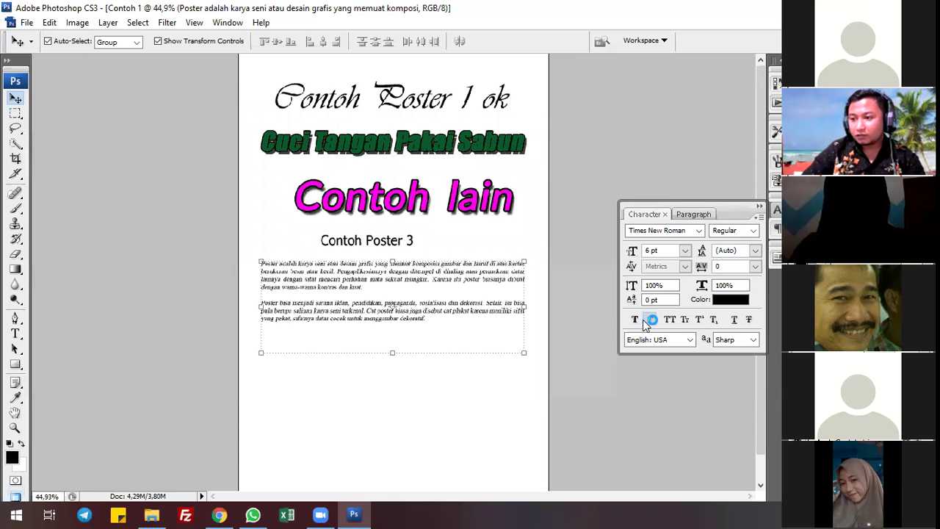
{"action": "left_click", "coordinate": [760, 208]}
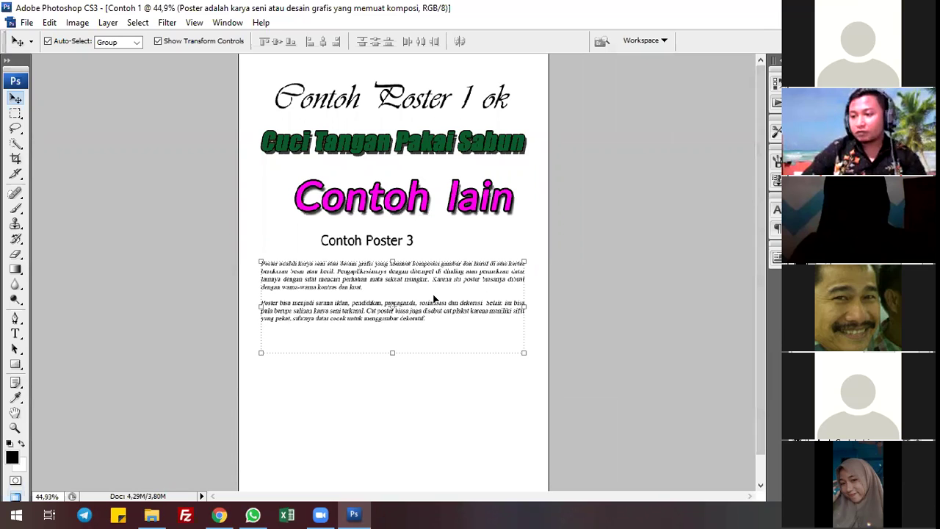
Rearrange the text layers individually: body paragraphs slightly lower, "Contoh lain" slightly higher, and "Contoh Poster 3" further right, centred beneath it.
{"action": "mouse_move", "coordinate": [431, 313]}
{"action": "left_mouse_down"}
{"action": "mouse_move", "coordinate": [434, 324]}
{"action": "mouse_move", "coordinate": [435, 297]}
{"action": "left_mouse_up"}
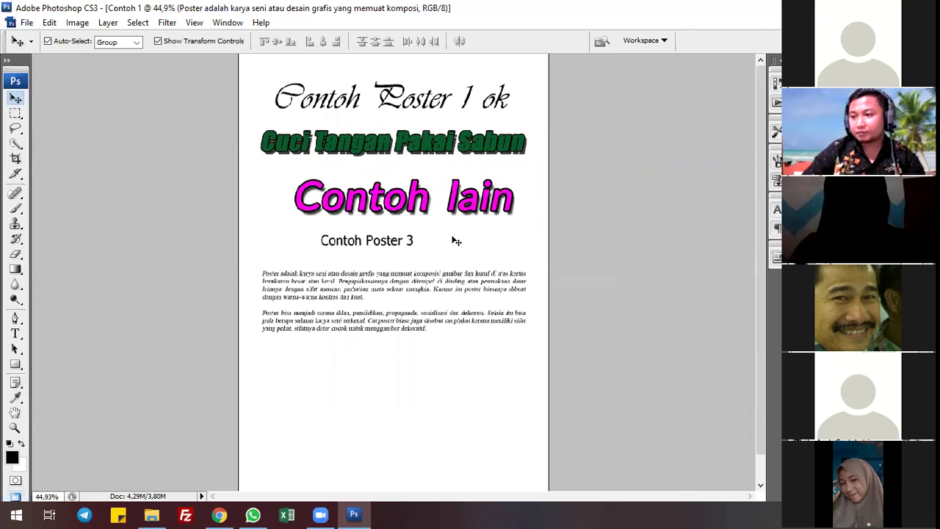
{"action": "left_click_drag", "start_coordinate": [461, 202], "coordinate": [439, 196]}
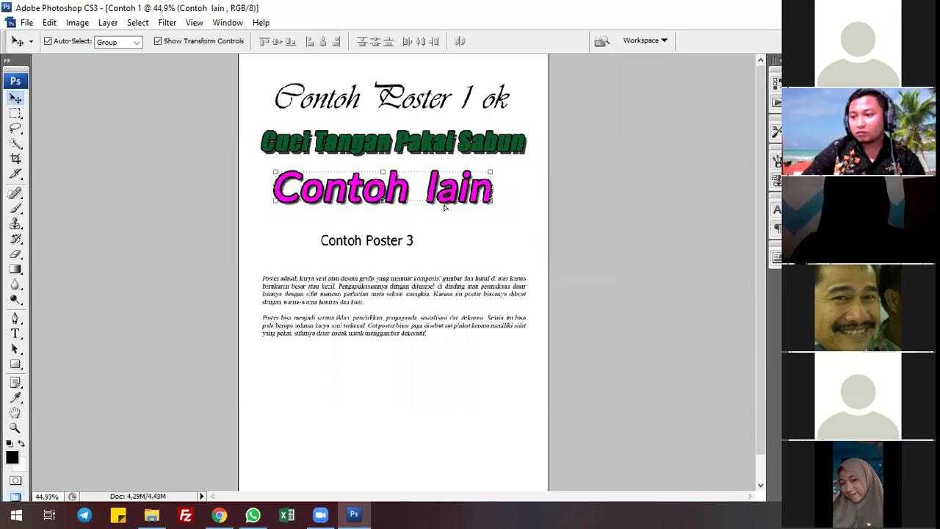
{"action": "left_click_drag", "start_coordinate": [445, 203], "coordinate": [464, 210]}
{"action": "left_click", "coordinate": [412, 245]}
{"action": "left_click_drag", "start_coordinate": [332, 241], "coordinate": [368, 241]}
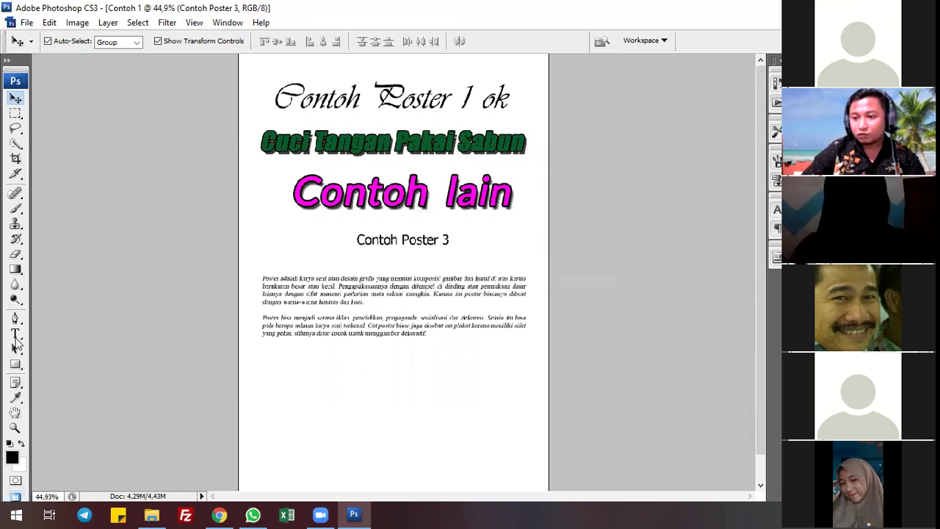
Select all the text layers together and shift them as one block right and back left towards the page's centre.
{"action": "left_click", "coordinate": [417, 390]}
{"action": "left_click_drag", "start_coordinate": [243, 76], "coordinate": [488, 378]}
{"action": "mouse_move", "coordinate": [392, 153]}
{"action": "left_mouse_down"}
{"action": "mouse_move", "coordinate": [400, 190]}
{"action": "mouse_move", "coordinate": [406, 142]}
{"action": "left_mouse_up"}
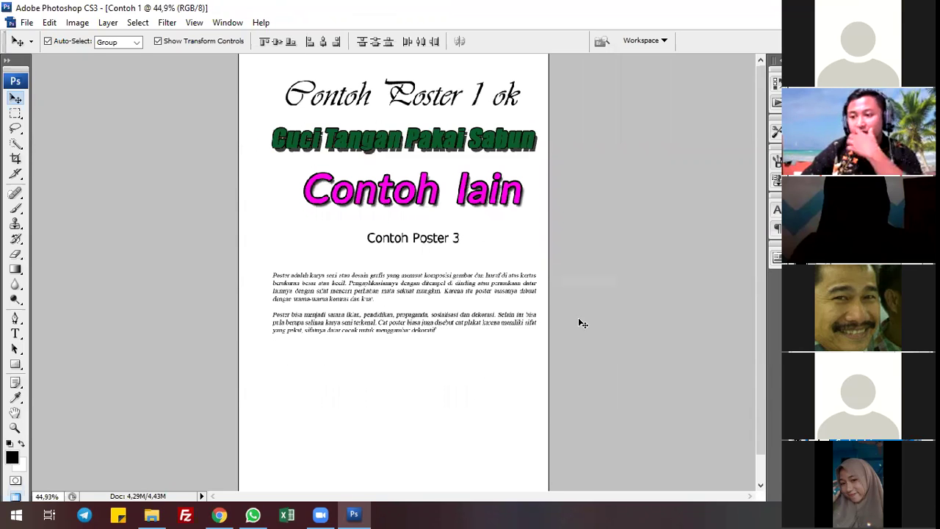
{"action": "left_click_drag", "start_coordinate": [493, 288], "coordinate": [490, 289]}
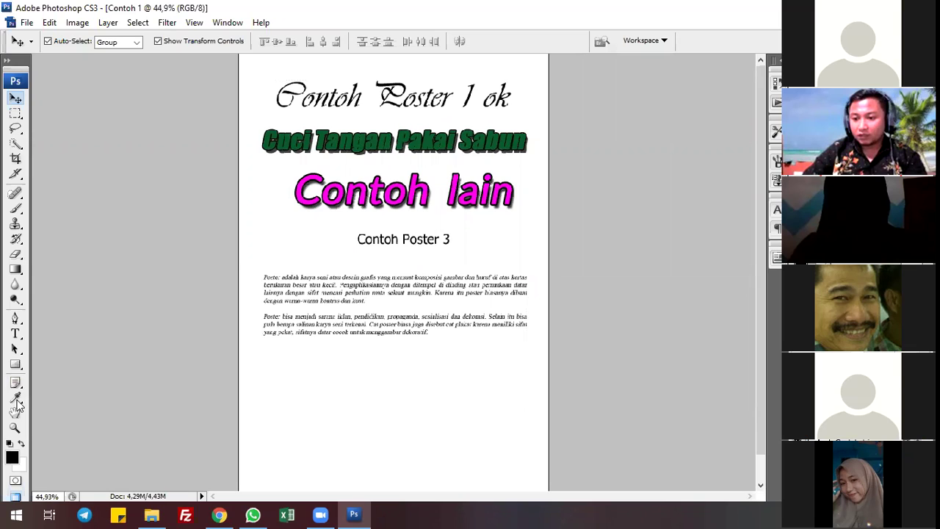
Select all the headings and the body paragraphs together again and move them as one block farther down the page.
{"action": "left_click", "coordinate": [16, 335]}
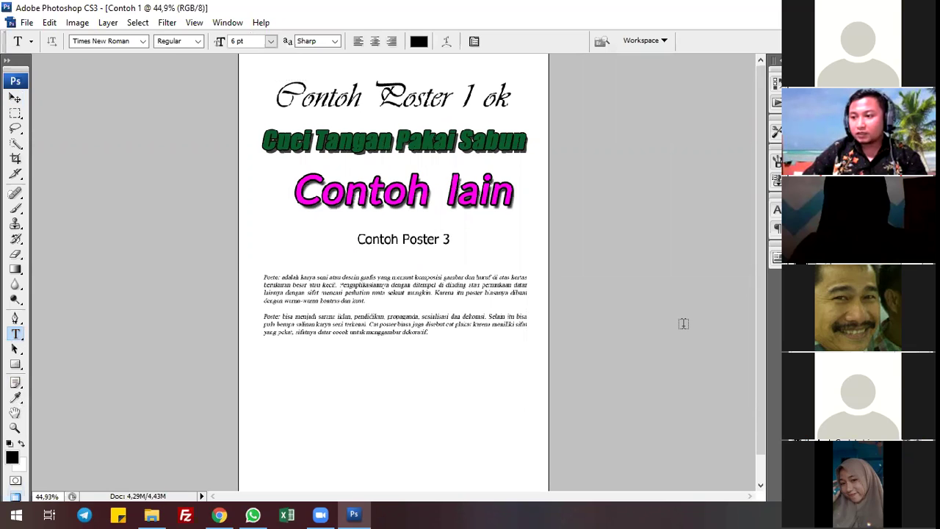
{"action": "left_click", "coordinate": [17, 100]}
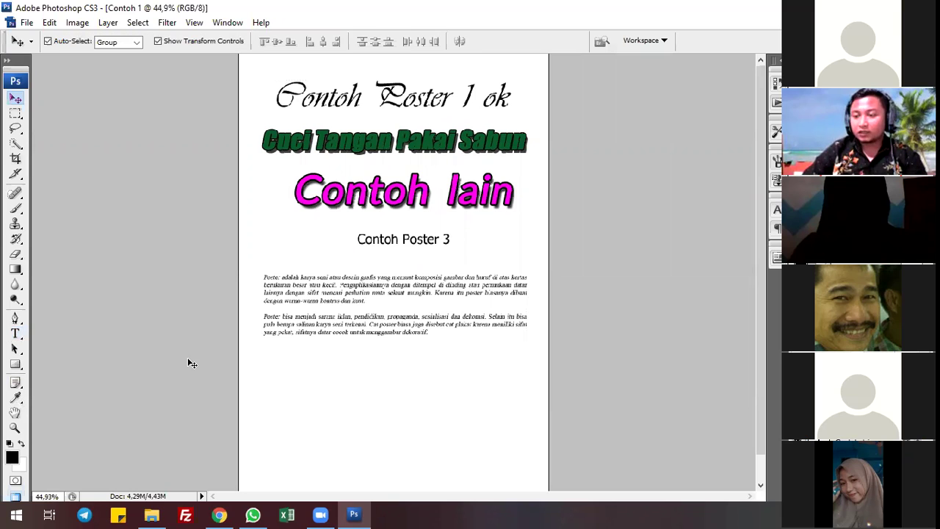
{"action": "left_click_drag", "start_coordinate": [529, 374], "coordinate": [311, 83]}
{"action": "left_click_drag", "start_coordinate": [404, 151], "coordinate": [401, 195]}
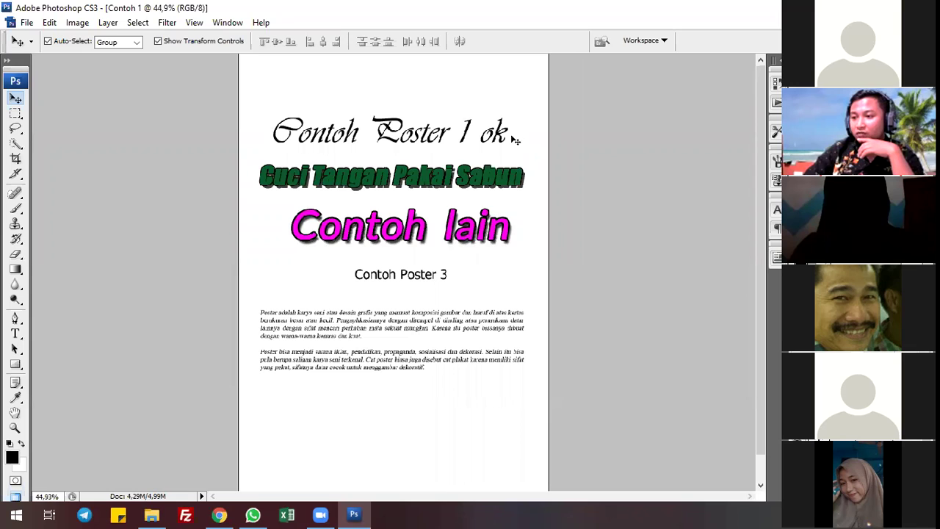
Move the "Contoh Poster 1 ok" heading higher up the page and slightly to the right of its former place.
{"action": "left_click", "coordinate": [431, 140]}
{"action": "key", "text": "shift+Up"}
{"action": "key", "text": "shift+Up"}
{"action": "key", "text": "shift+Up"}
{"action": "key", "text": "shift+Up"}
{"action": "key", "text": "shift+Up"}
{"action": "key", "text": "shift+Up"}
{"action": "key", "text": "shift+Up"}
{"action": "key", "text": "shift+Up"}
{"action": "key", "text": "shift+Up"}
{"action": "key", "text": "shift+Up"}
{"action": "key", "text": "shift+Up"}
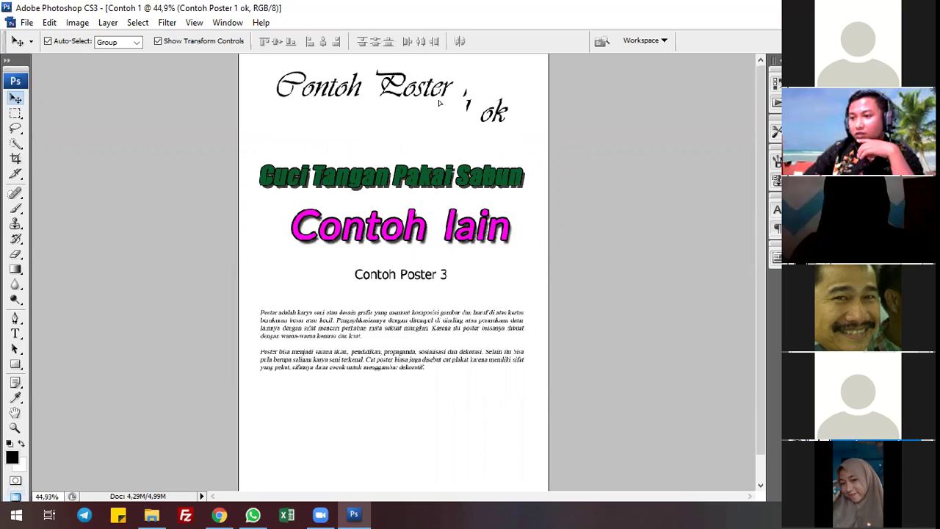
{"action": "key", "text": "shift+Right"}
{"action": "key", "text": "shift+Right"}
{"action": "key", "text": "shift+Down"}
{"action": "key", "text": "shift+Down"}
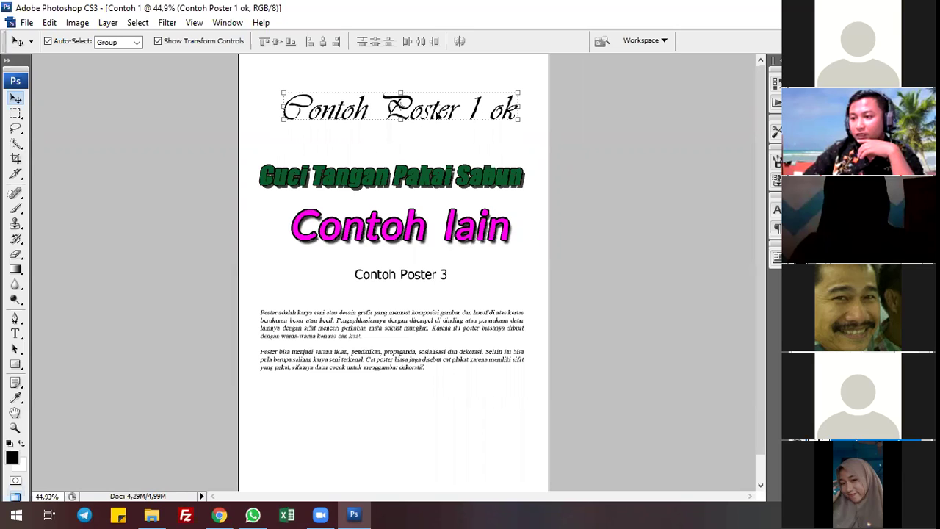
{"action": "key", "text": "shift+Down"}
{"action": "key", "text": "shift+Down"}
{"action": "key", "text": "shift+Down"}
{"action": "key", "text": "shift+Down"}
{"action": "key", "text": "shift+Down"}
{"action": "key", "text": "shift+Up"}
{"action": "key", "text": "shift+Up"}
{"action": "key", "text": "shift+Up"}
{"action": "key", "text": "shift+Up"}
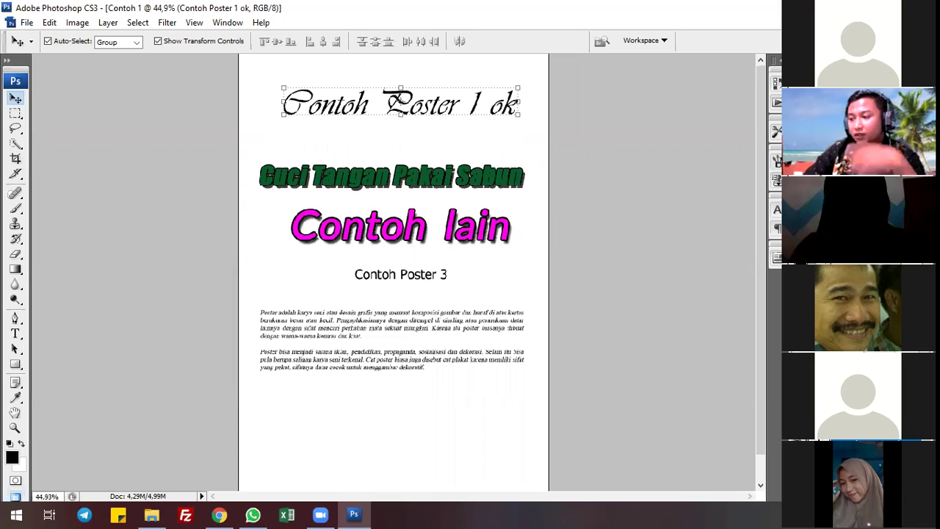
Reselect the "Contoh Poster 1 ok" heading, shift it a touch further right and deselect it.
{"action": "left_click", "coordinate": [422, 123]}
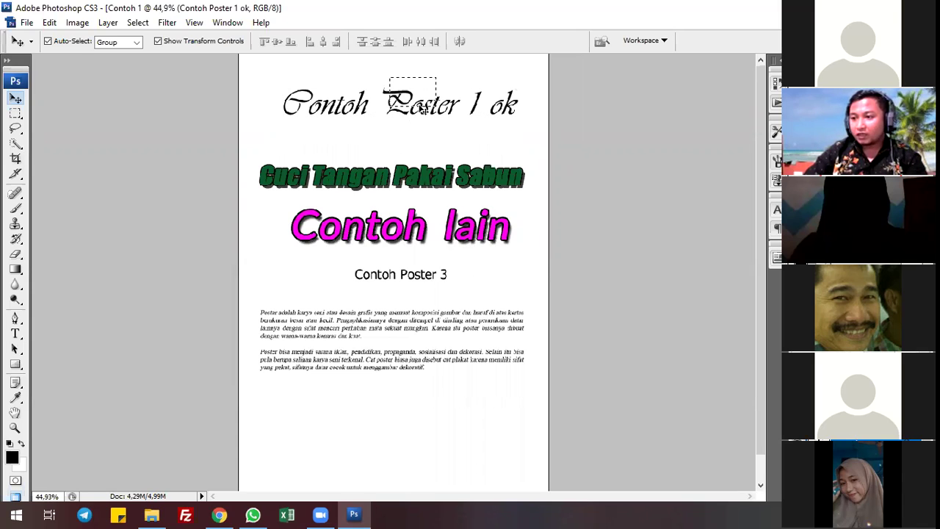
{"action": "left_click", "coordinate": [425, 110]}
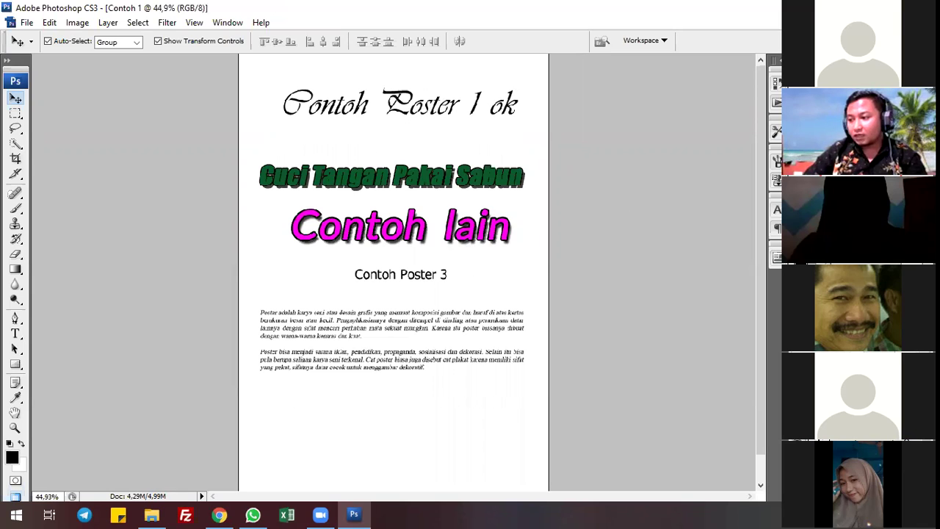
{"action": "left_click", "coordinate": [413, 106]}
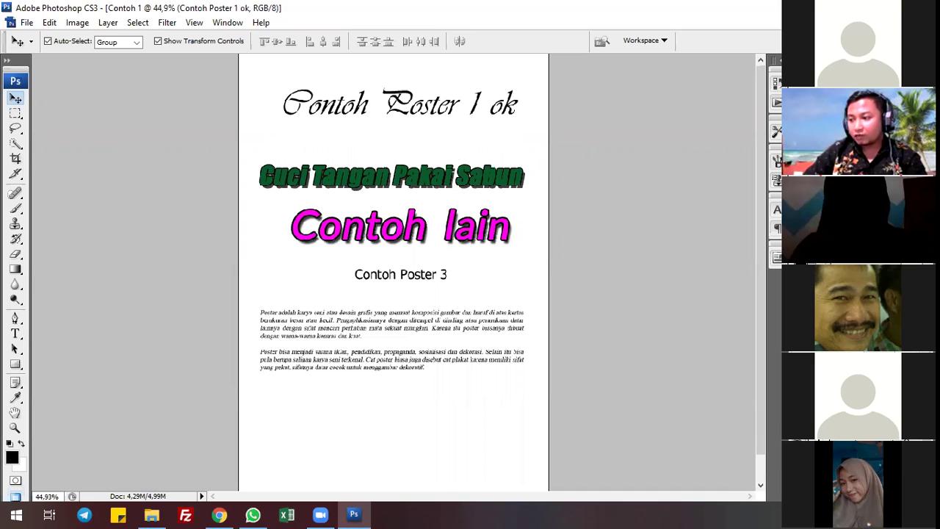
{"action": "left_click", "coordinate": [416, 104]}
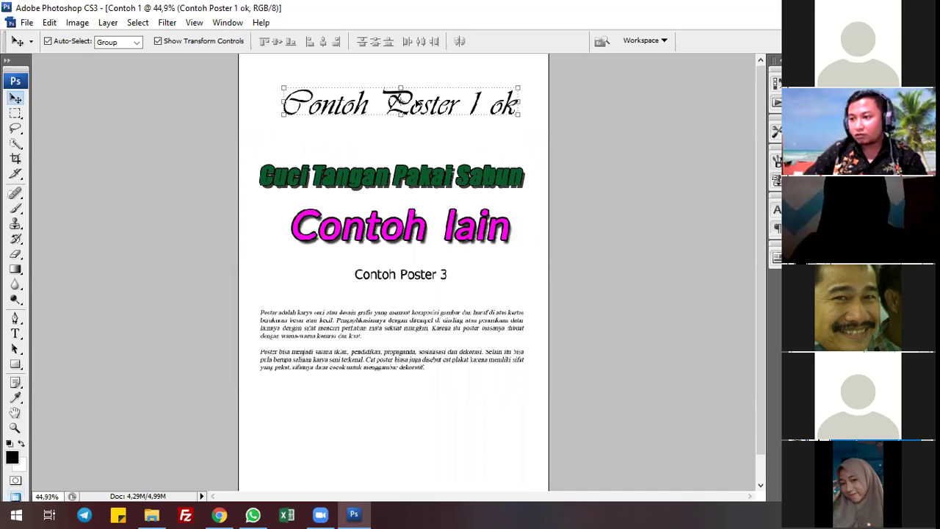
{"action": "mouse_move", "coordinate": [422, 105]}
{"action": "left_mouse_down"}
{"action": "mouse_move", "coordinate": [400, 106]}
{"action": "mouse_move", "coordinate": [424, 105]}
{"action": "left_mouse_up"}
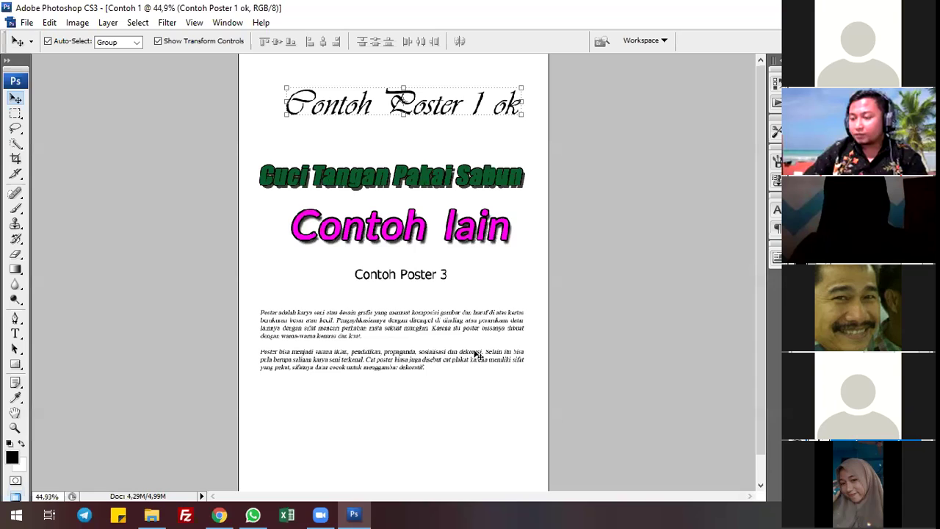
{"action": "left_click", "coordinate": [628, 383]}
Convert the Background into a regular layer, keeping the default name, Normal mode and 100% opacity.
{"action": "scroll", "coordinate": [629, 384], "scroll_direction": "down", "scroll_amount": 1}
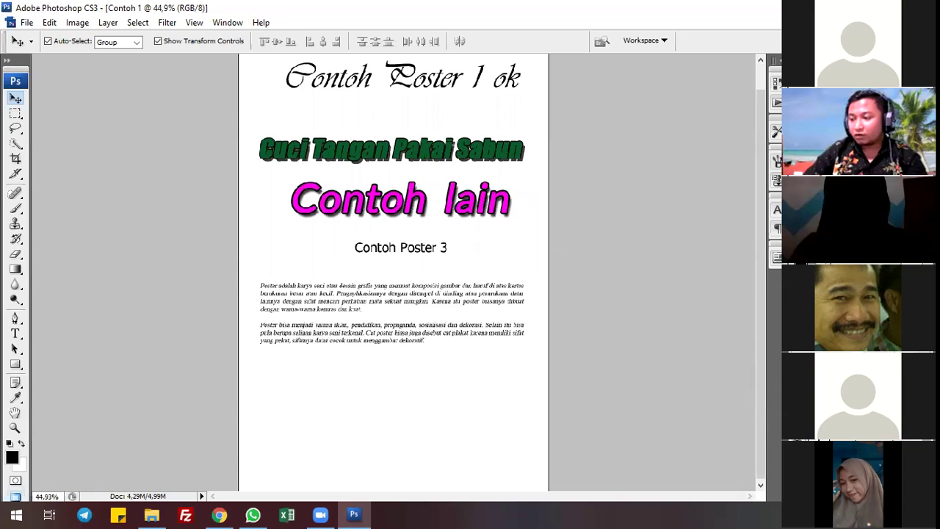
{"action": "left_click", "coordinate": [500, 367]}
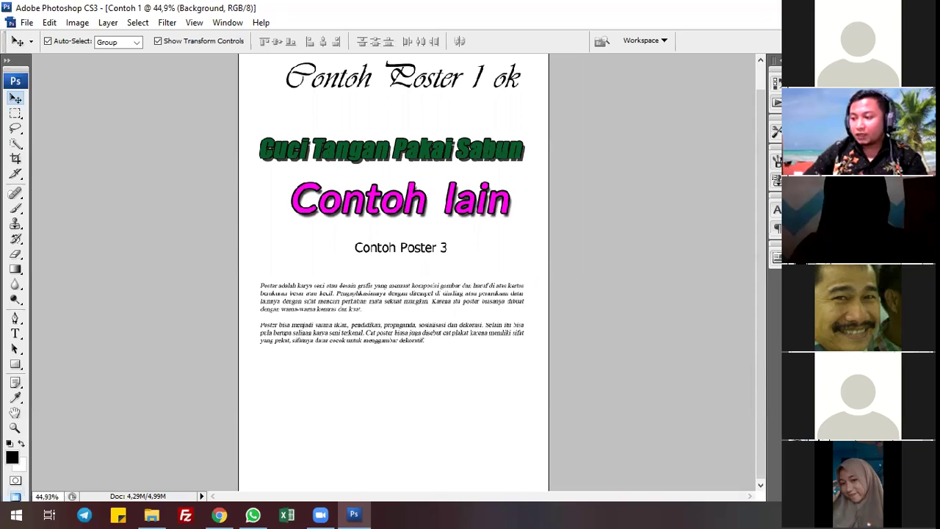
{"action": "double_click", "coordinate": [664, 200]}
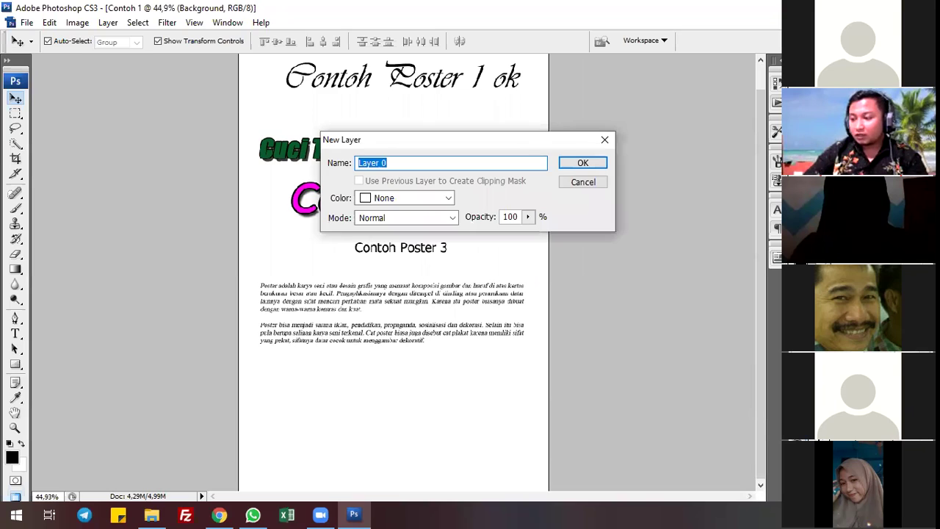
{"action": "left_click", "coordinate": [596, 162]}
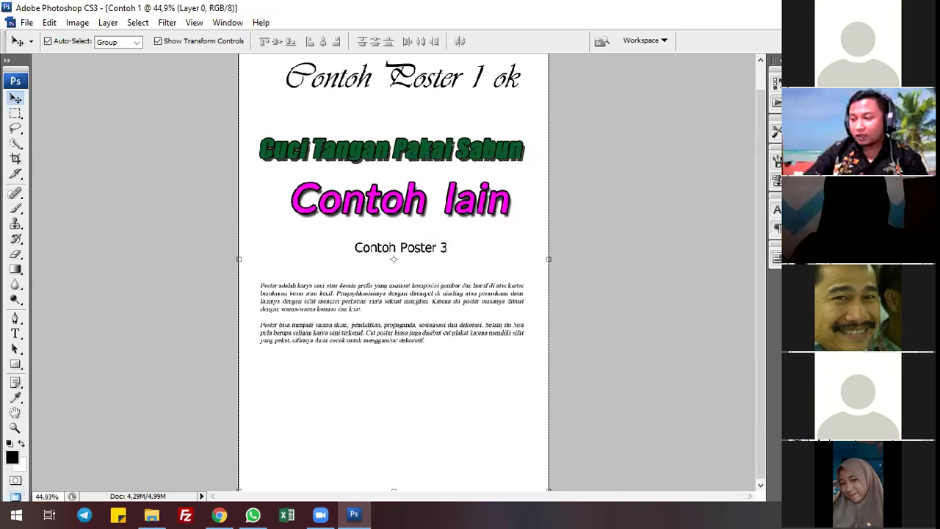
{"action": "mouse_move", "coordinate": [504, 255]}
{"action": "left_mouse_down"}
{"action": "mouse_move", "coordinate": [568, 254]}
{"action": "mouse_move", "coordinate": [350, 293]}
{"action": "mouse_move", "coordinate": [369, 238]}
{"action": "mouse_move", "coordinate": [517, 262]}
{"action": "mouse_move", "coordinate": [490, 257]}
{"action": "mouse_move", "coordinate": [501, 256]}
{"action": "left_mouse_up"}
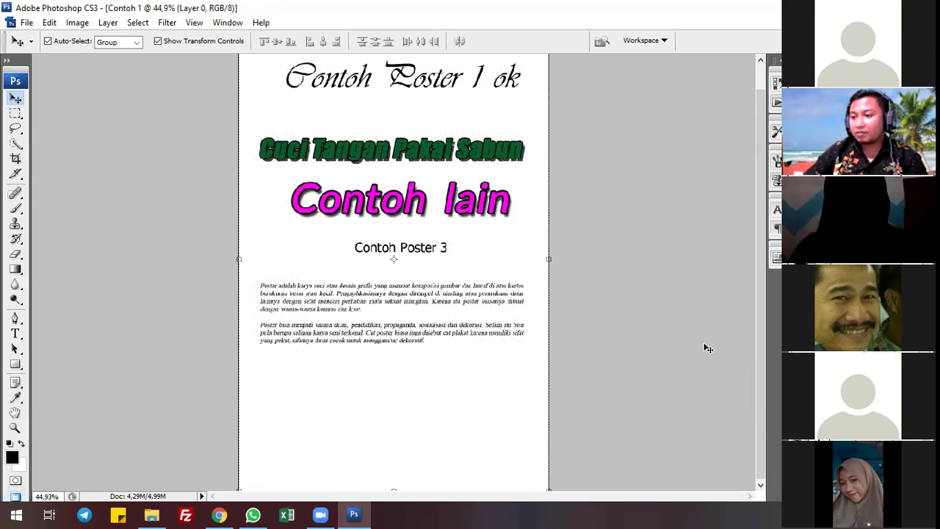
{"action": "left_click", "coordinate": [654, 137]}
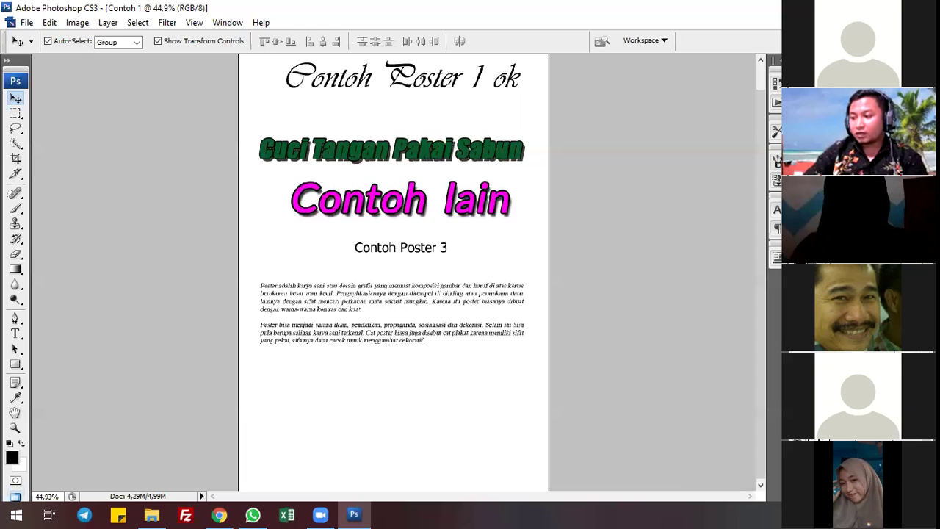
Add a Color Overlay to the white page layer and try blue and dark yellow as its colour.
{"action": "left_click", "coordinate": [486, 135]}
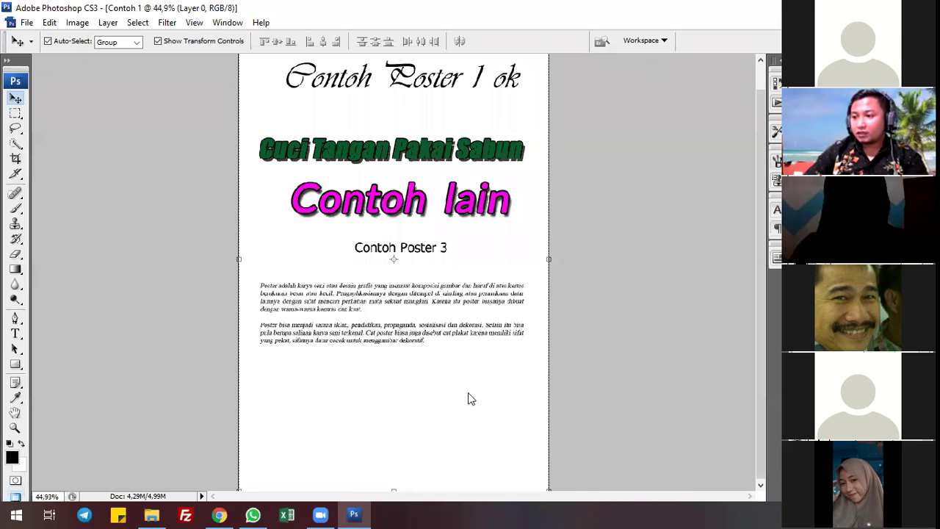
{"action": "key", "text": "h"}
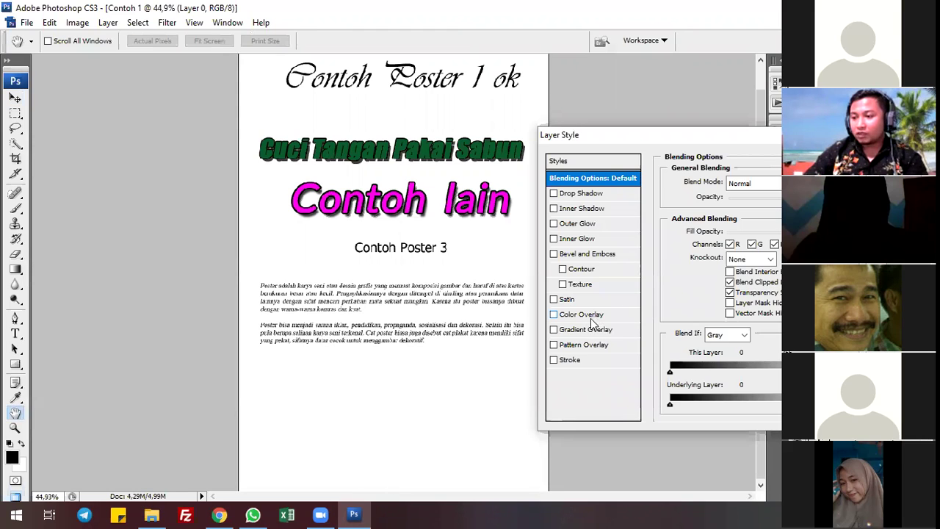
{"action": "left_click", "coordinate": [592, 316]}
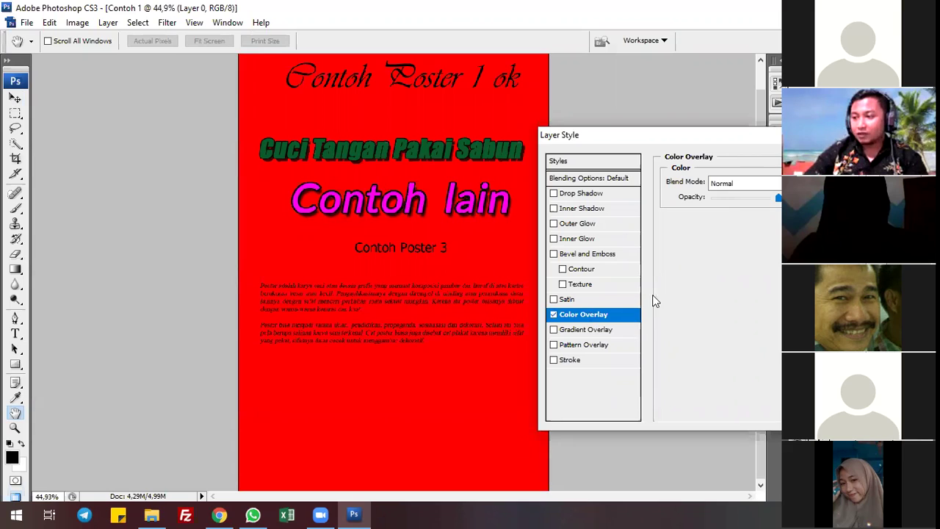
{"action": "left_click", "coordinate": [805, 183]}
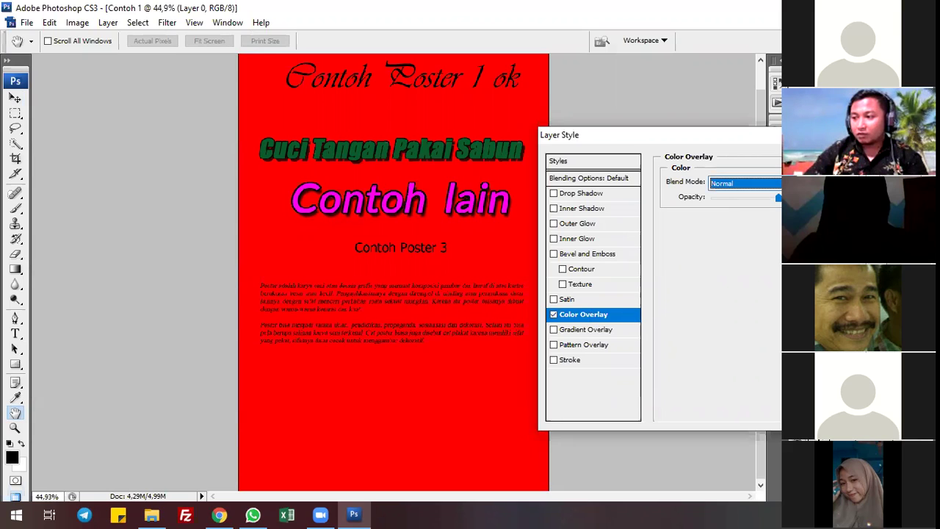
{"action": "left_click", "coordinate": [815, 183]}
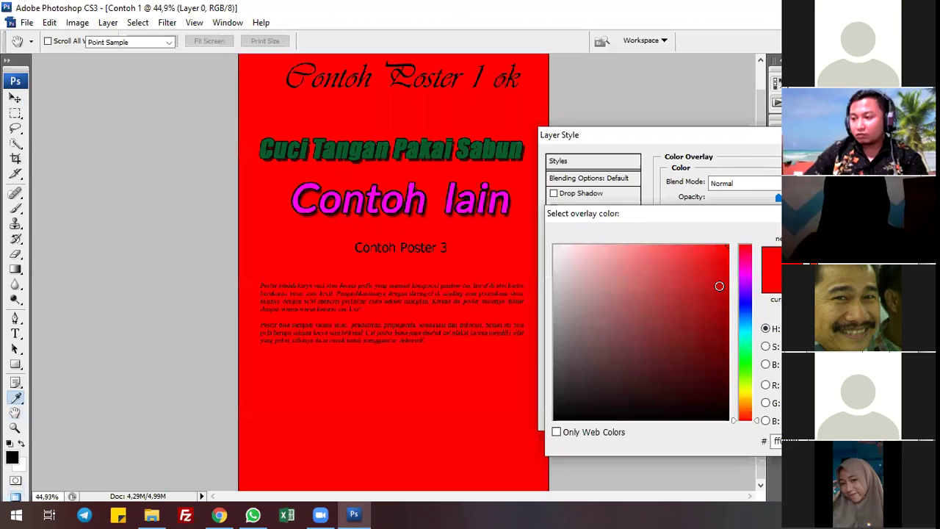
{"action": "left_click", "coordinate": [745, 309]}
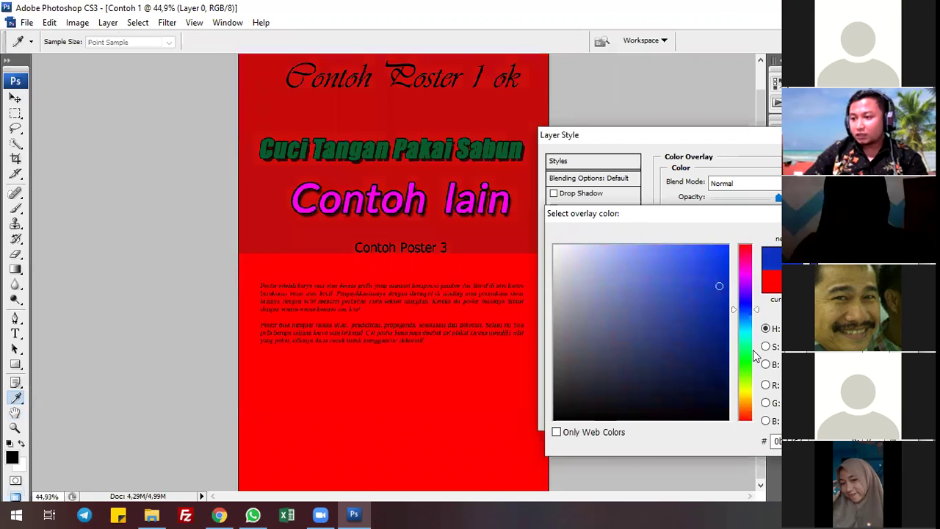
{"action": "left_click", "coordinate": [504, 219]}
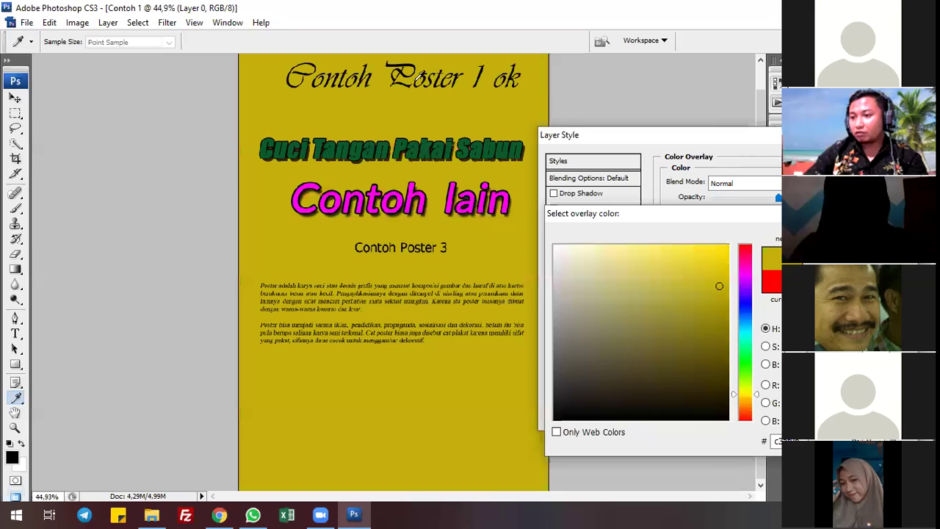
Compare lighter and darker yellow shades for the page's Color Overlay and apply a bright yellow.
{"action": "left_click", "coordinate": [727, 244]}
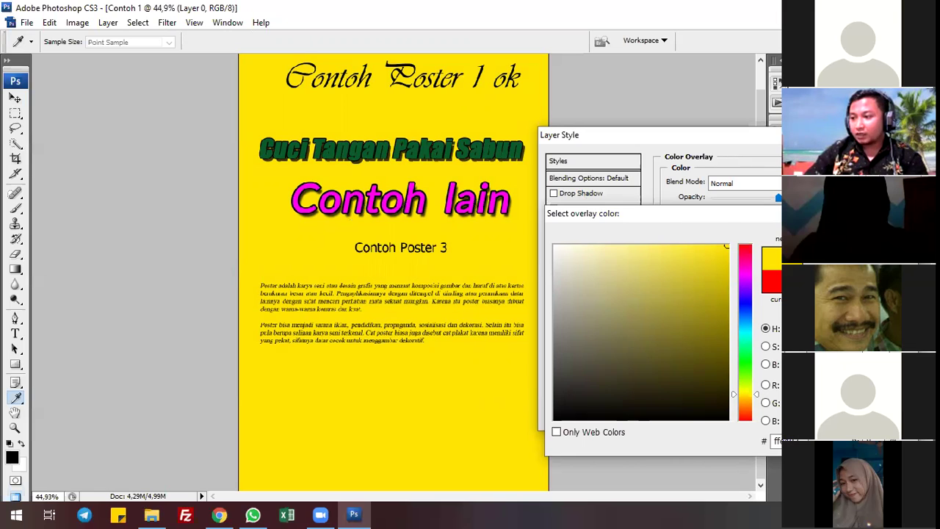
{"action": "left_click", "coordinate": [689, 291]}
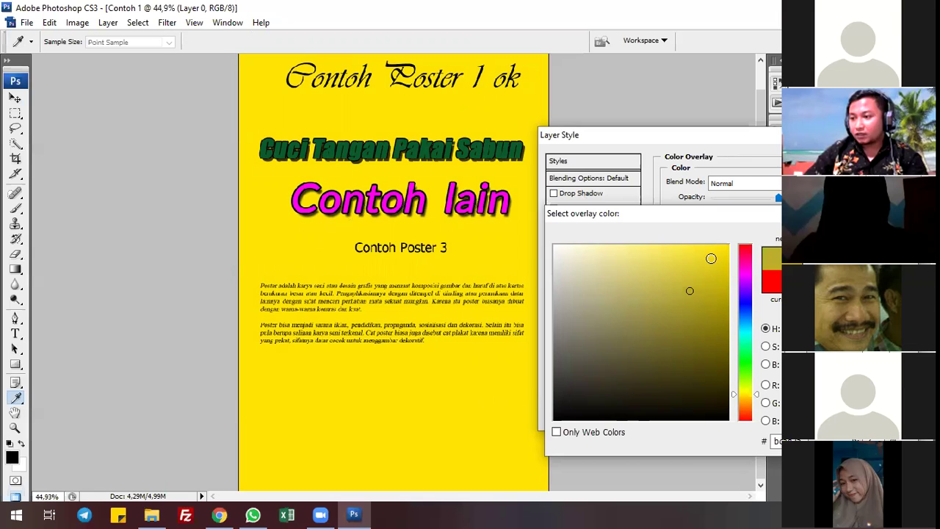
{"action": "left_click", "coordinate": [722, 269]}
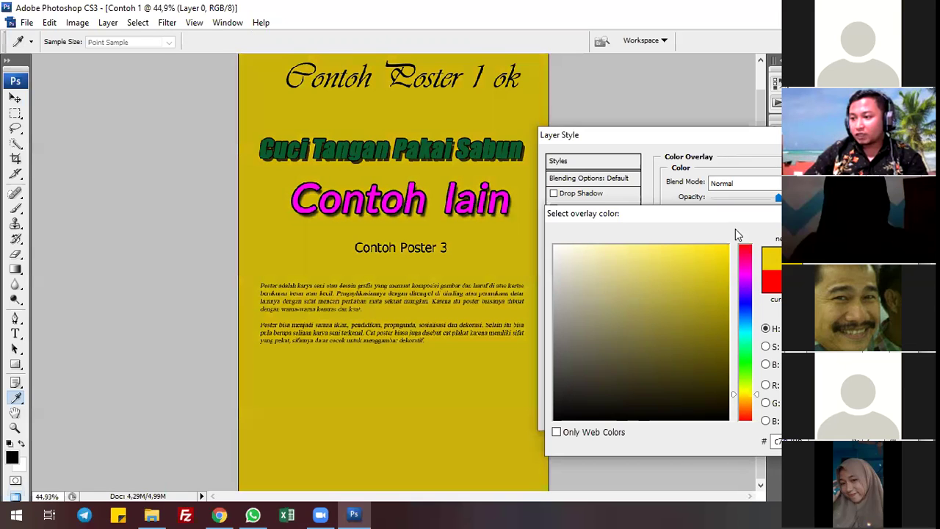
{"action": "left_click", "coordinate": [727, 246]}
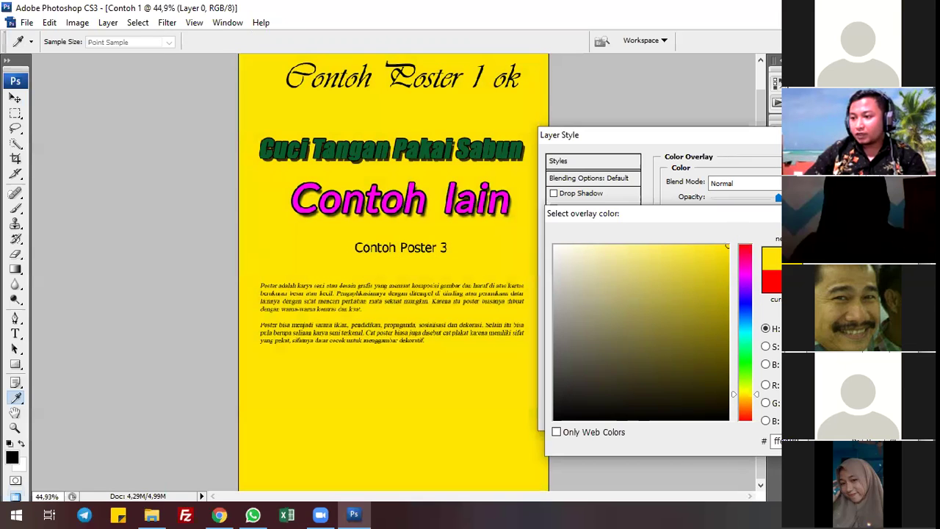
{"action": "key", "text": "Return"}
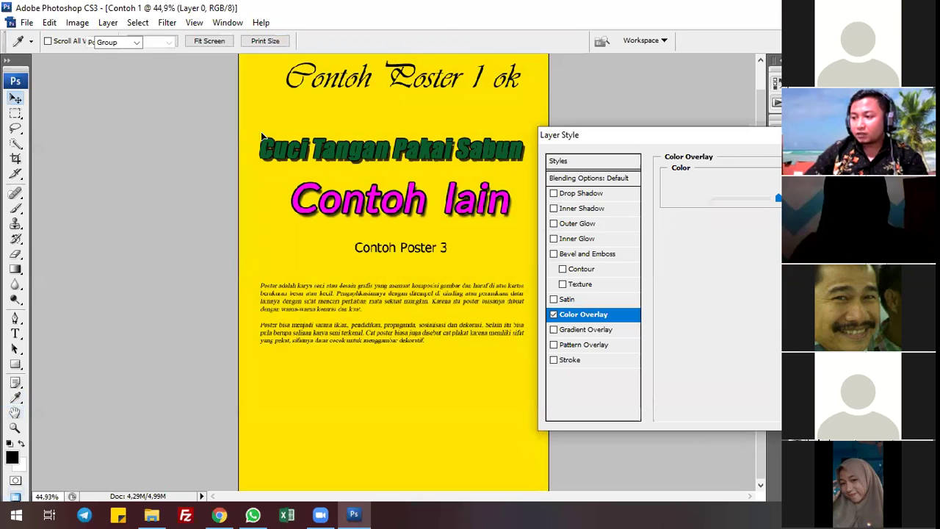
{"action": "key", "text": "Return"}
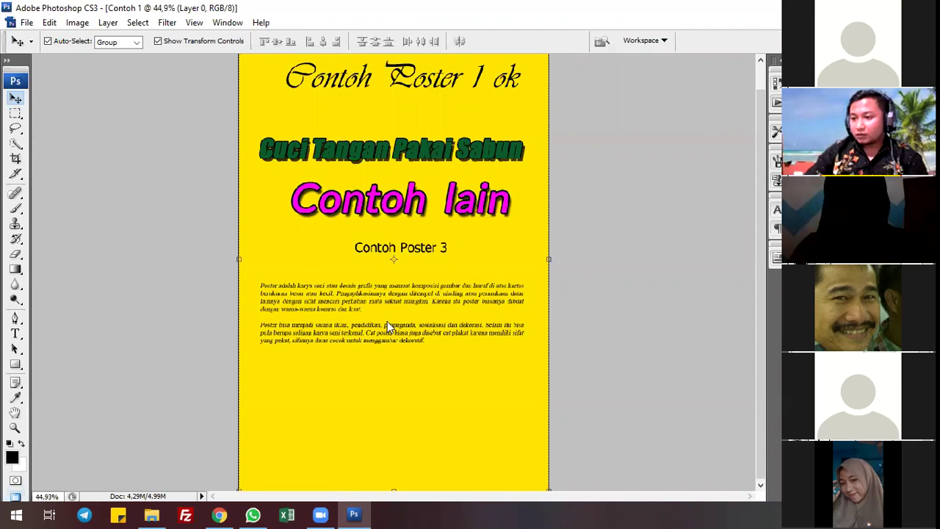
Turn off the page layer's Color Overlay and enable a Gradient Overlay instead.
{"action": "left_click", "coordinate": [688, 267]}
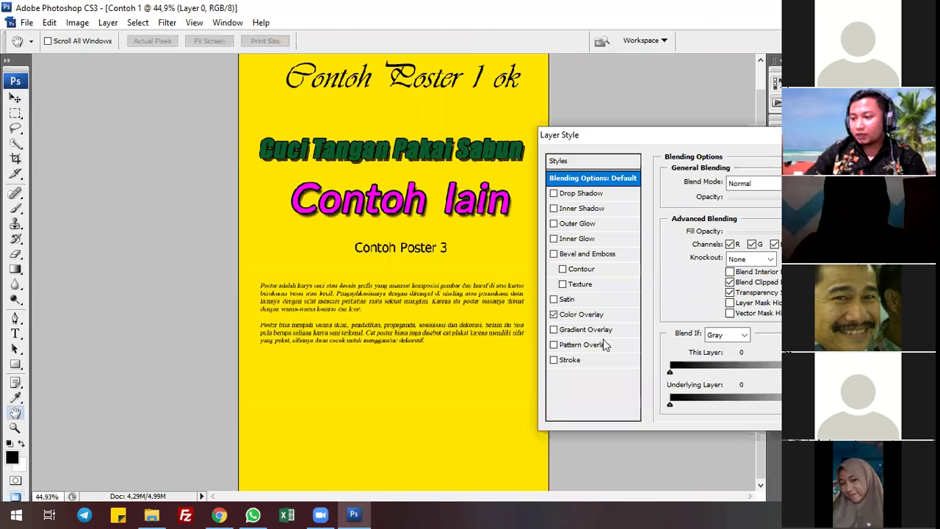
{"action": "left_click", "coordinate": [554, 315]}
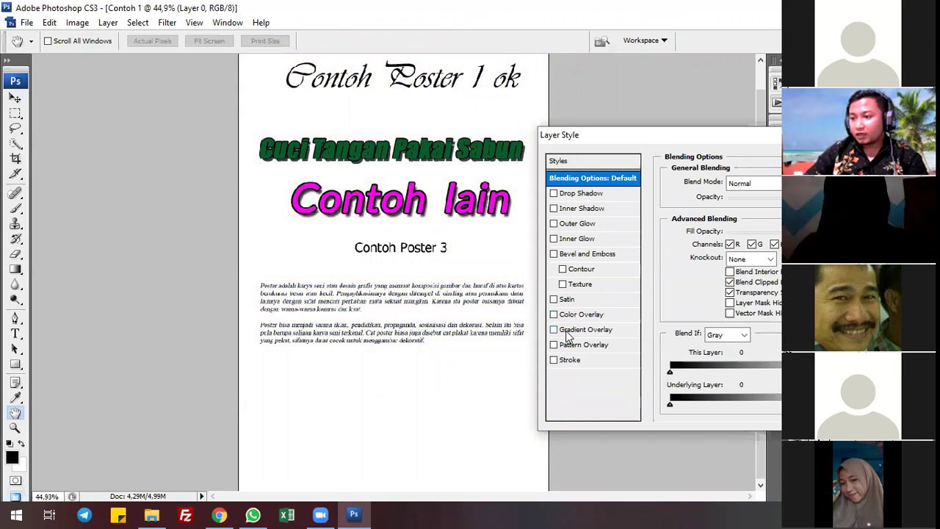
{"action": "left_click", "coordinate": [570, 330]}
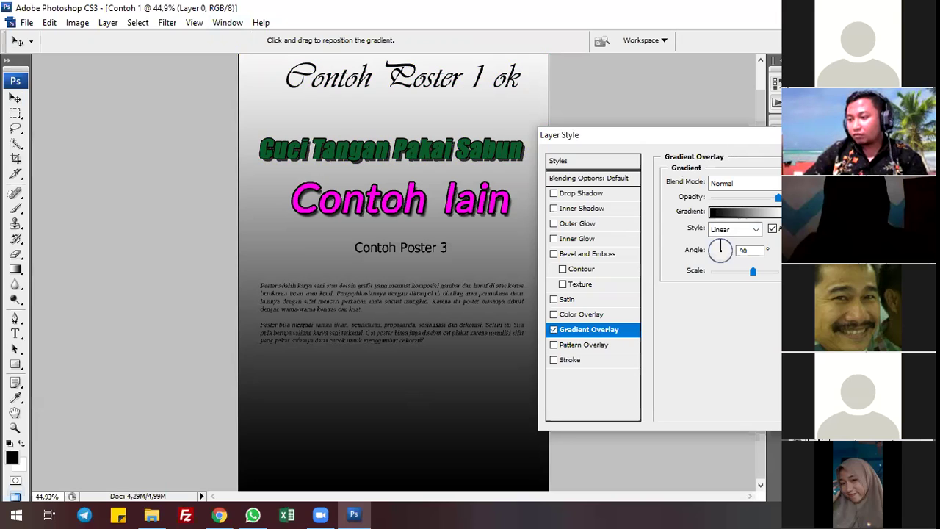
Edit the page's overlay gradient, comparing several multicolour presets such as Orange, Yellow, Orange, and choose the Foreground to Background preset.
{"action": "left_click", "coordinate": [733, 213]}
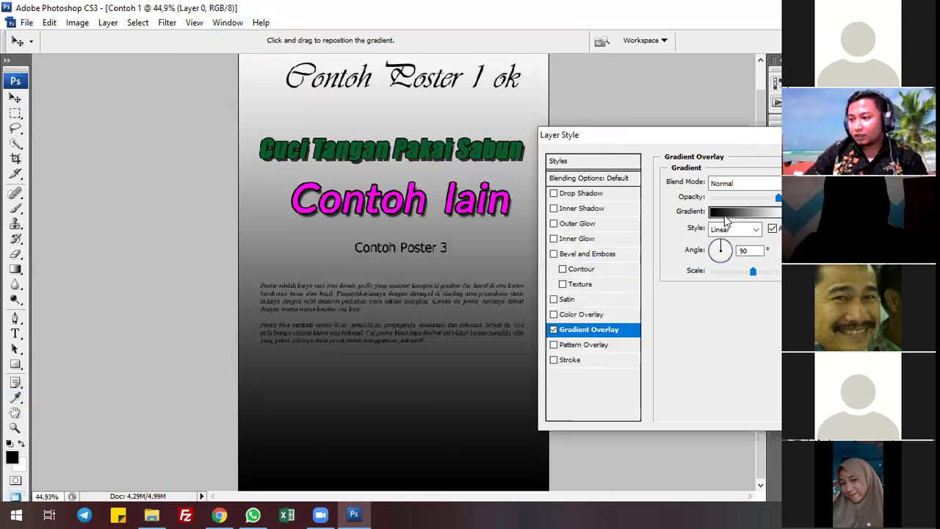
{"action": "left_click", "coordinate": [725, 218]}
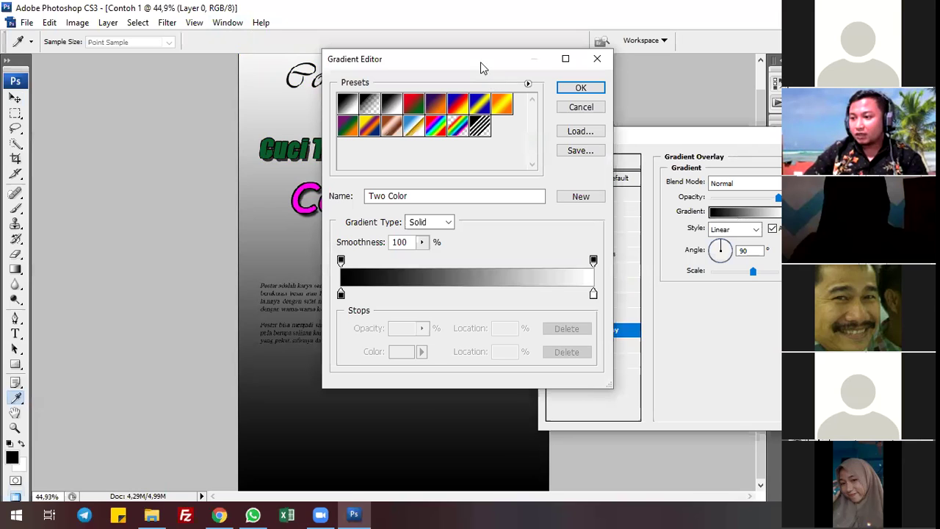
{"action": "left_click_drag", "start_coordinate": [481, 62], "coordinate": [726, 88]}
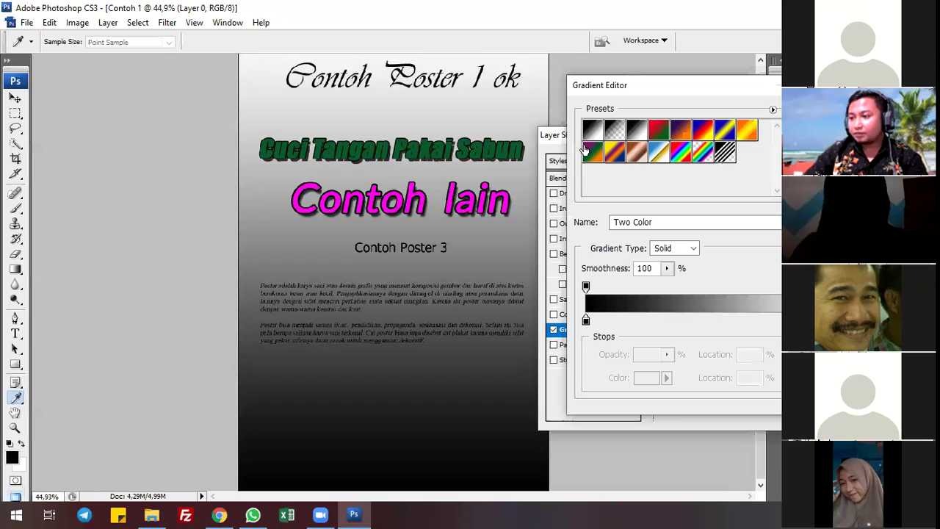
{"action": "left_click", "coordinate": [701, 134]}
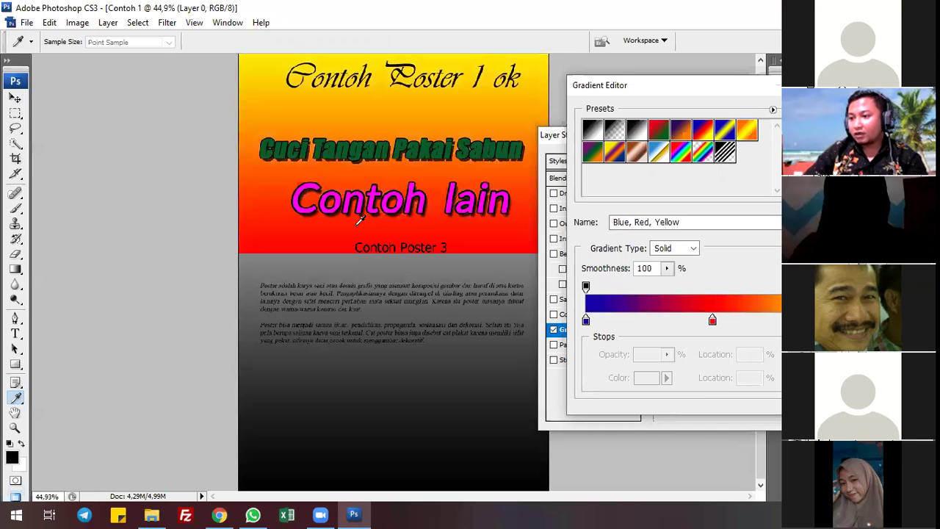
{"action": "left_click", "coordinate": [748, 134]}
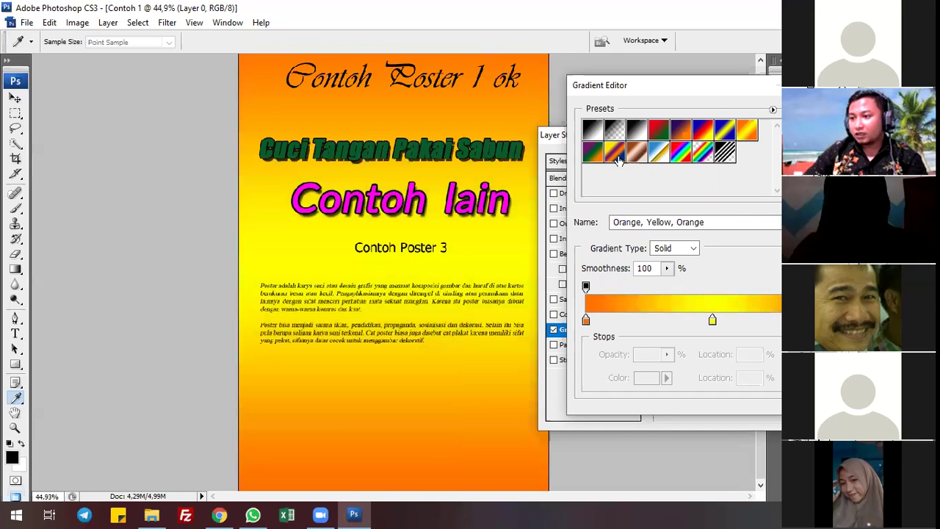
{"action": "left_click", "coordinate": [615, 153]}
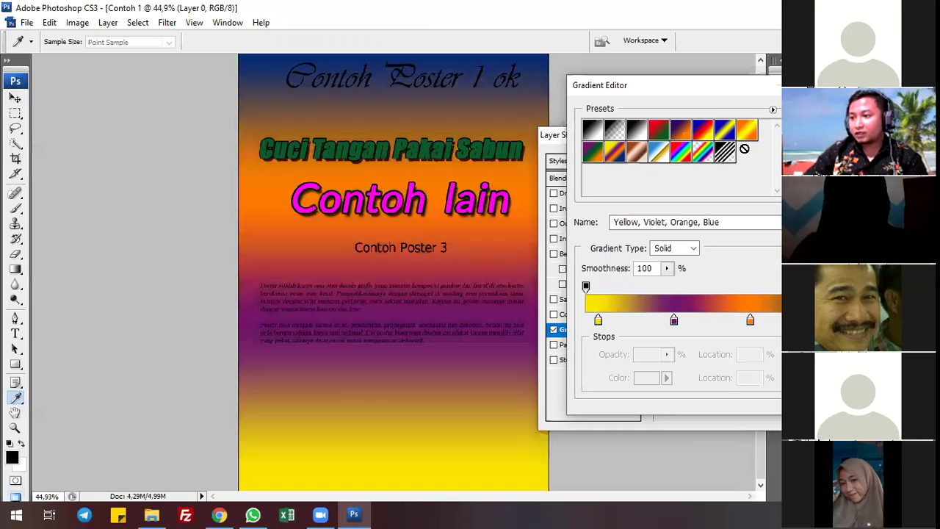
{"action": "left_click", "coordinate": [747, 132]}
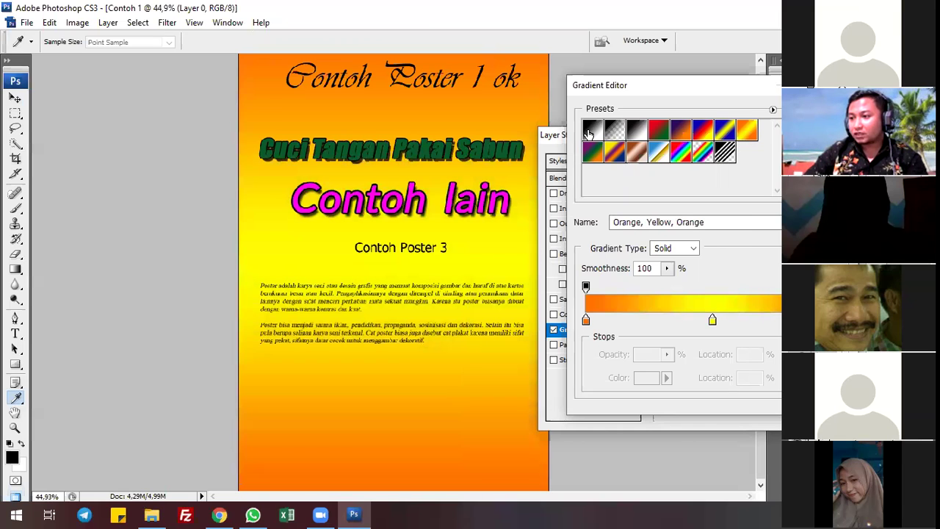
{"action": "left_click", "coordinate": [591, 136]}
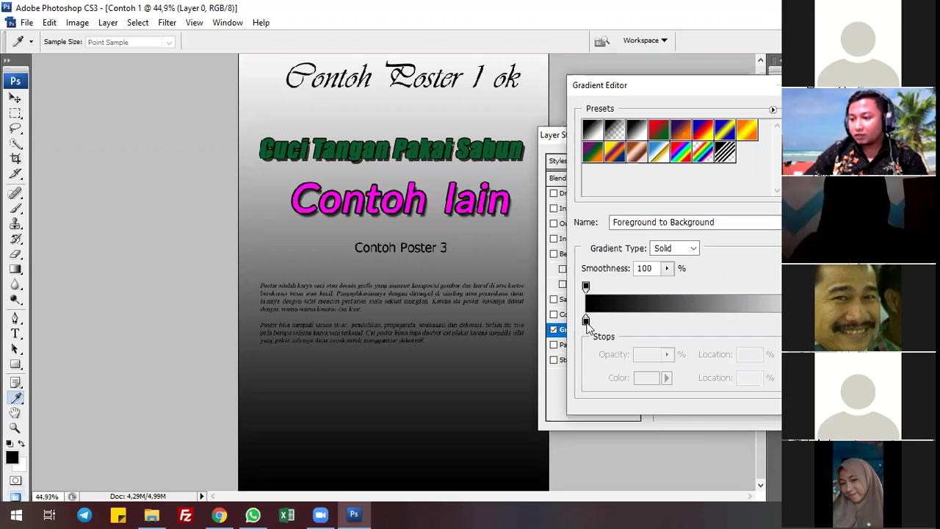
Change the gradient's black starting colour stop at 0% to a dark yellow.
{"action": "left_click", "coordinate": [586, 321]}
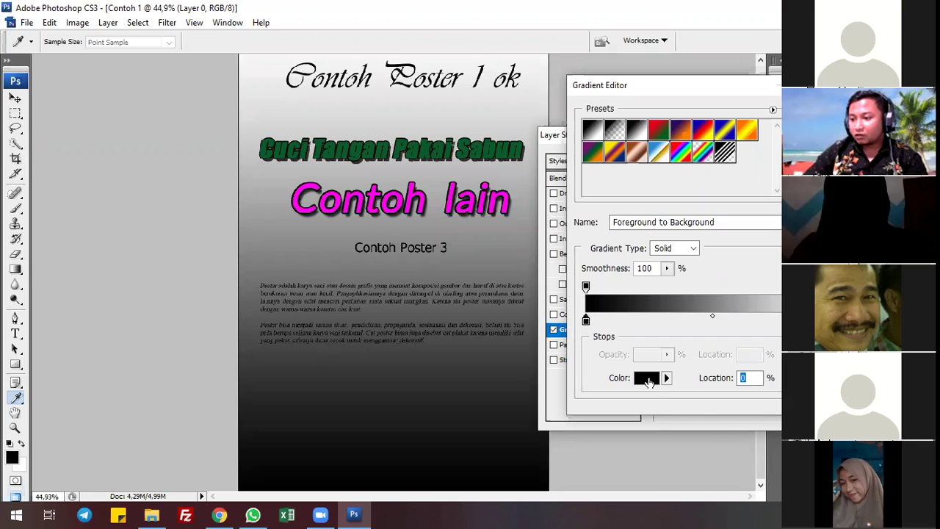
{"action": "left_click", "coordinate": [646, 378]}
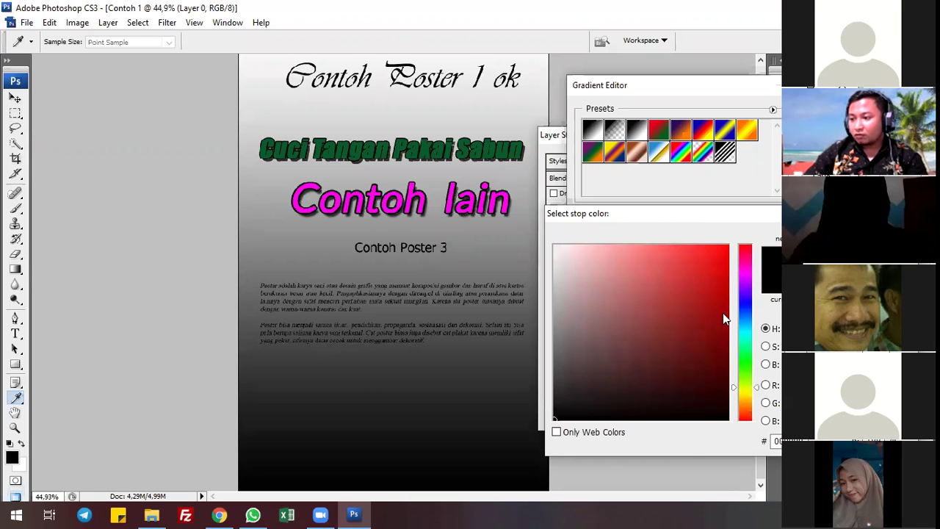
{"action": "left_click", "coordinate": [747, 389]}
{"action": "left_click", "coordinate": [746, 394]}
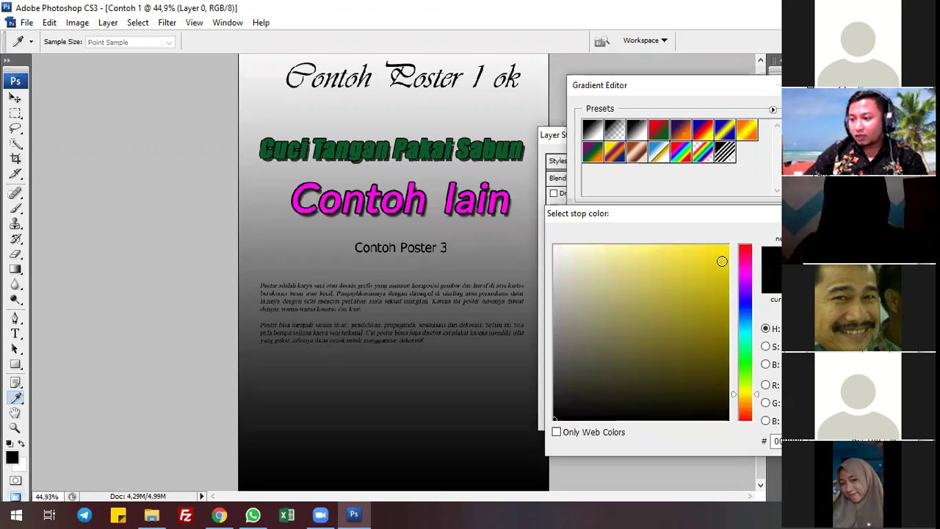
{"action": "left_click", "coordinate": [720, 300]}
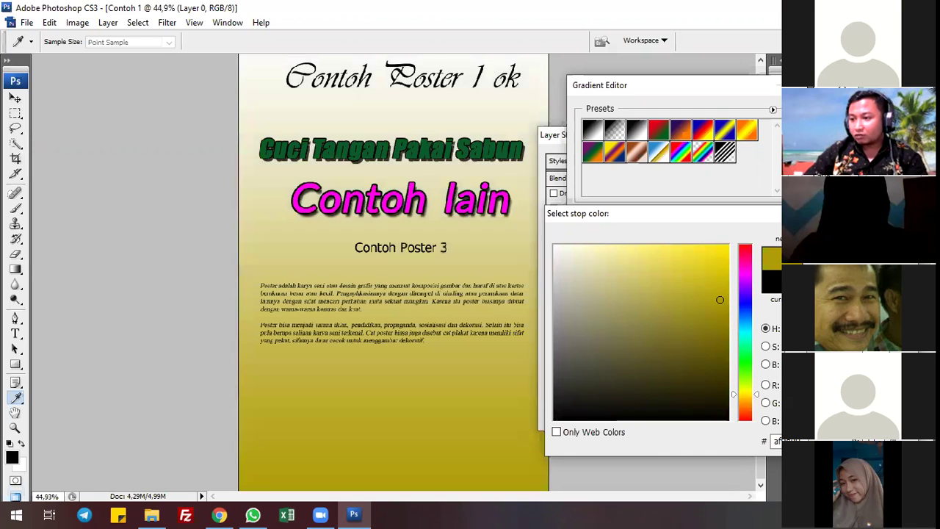
{"action": "key", "text": "Return"}
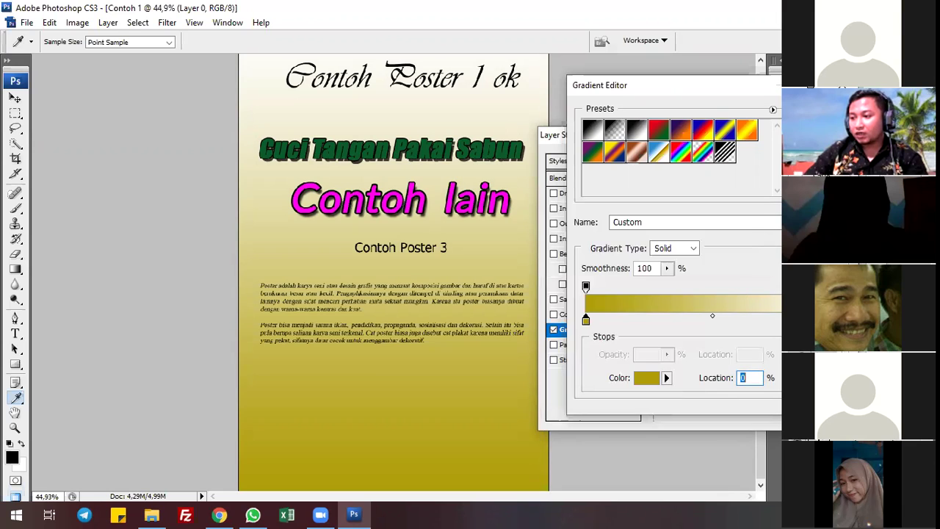
Try red and yellow shades for the gradient's end stop at 100% and set it to dark green.
{"action": "left_click", "coordinate": [839, 320]}
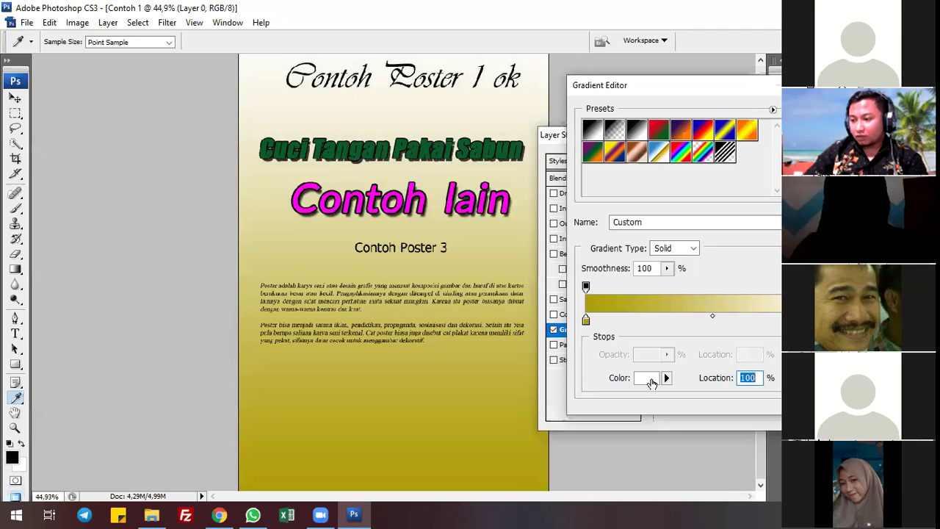
{"action": "left_click", "coordinate": [710, 321]}
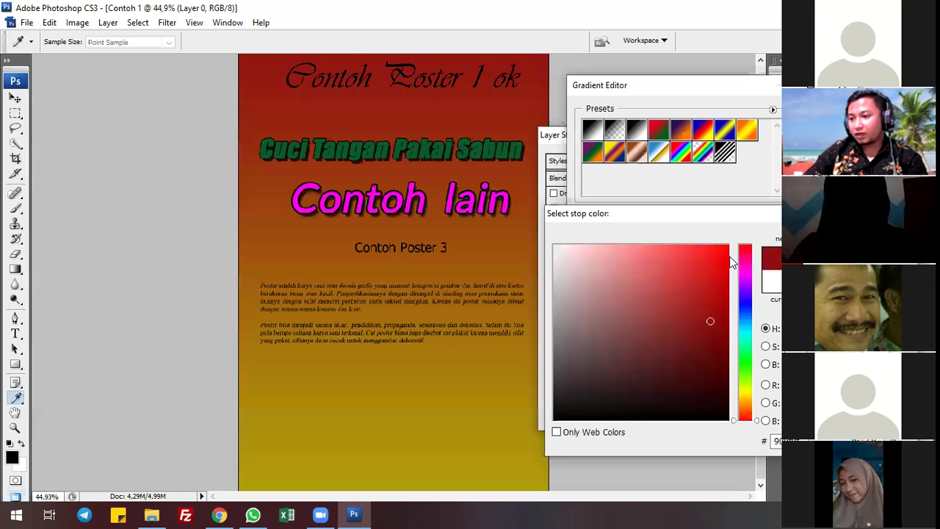
{"action": "left_click", "coordinate": [745, 371]}
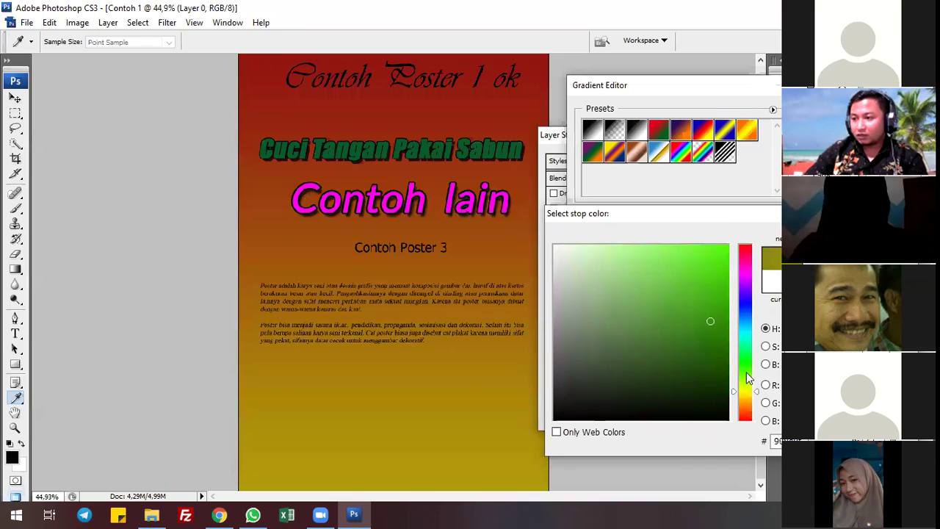
{"action": "left_click", "coordinate": [745, 391]}
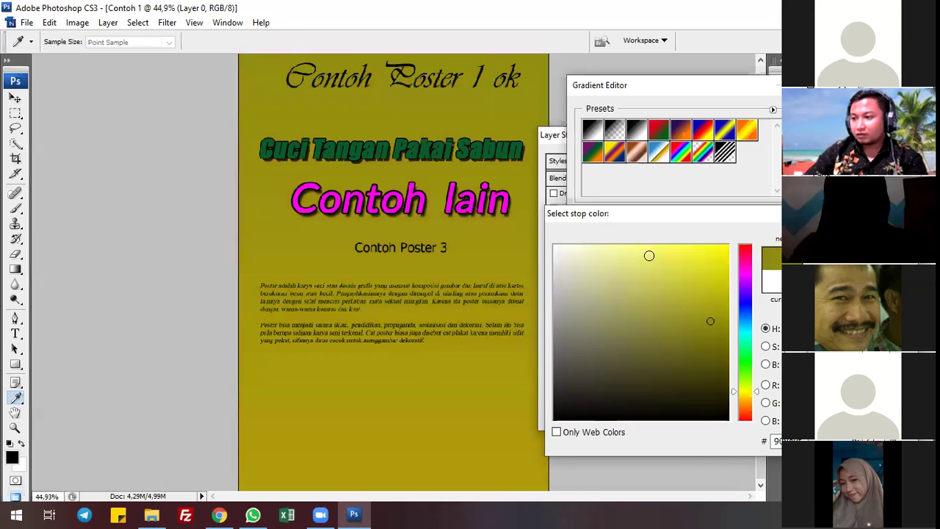
{"action": "left_click", "coordinate": [721, 307]}
{"action": "left_click", "coordinate": [674, 245]}
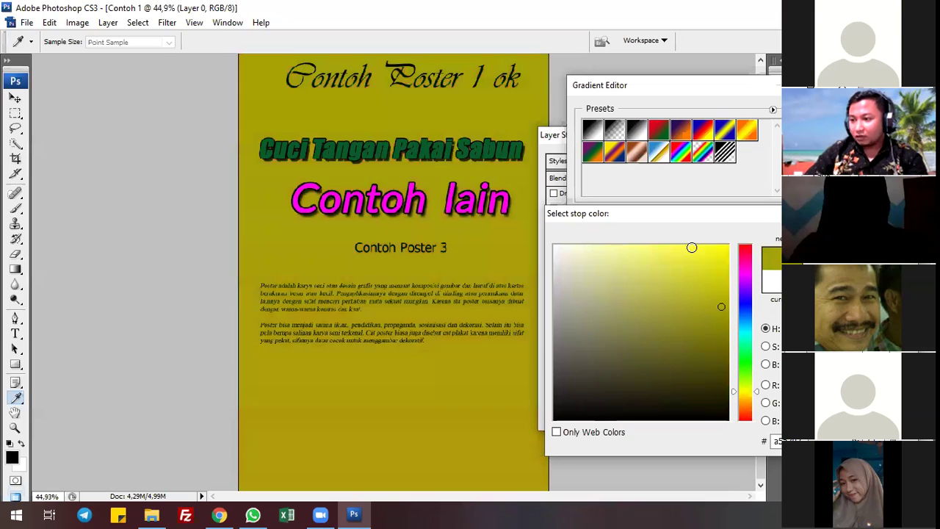
{"action": "left_click", "coordinate": [708, 337]}
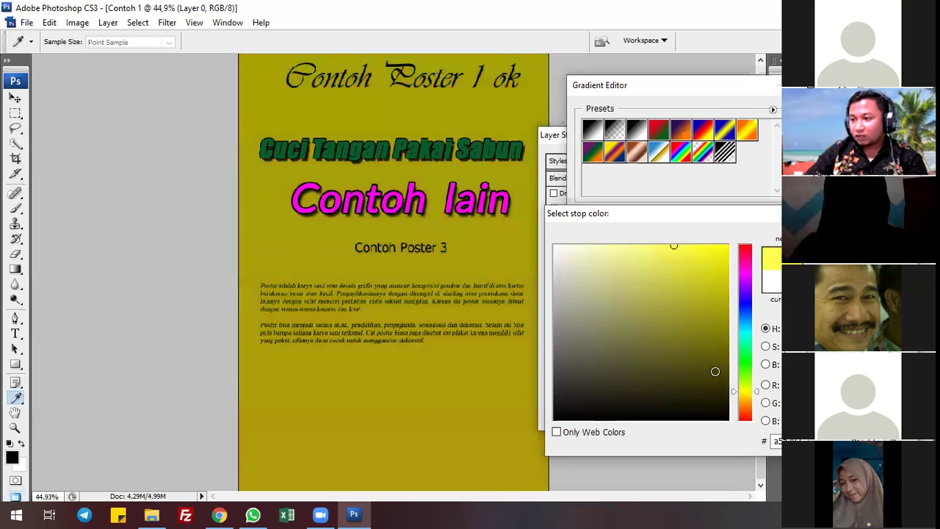
{"action": "left_click", "coordinate": [744, 358]}
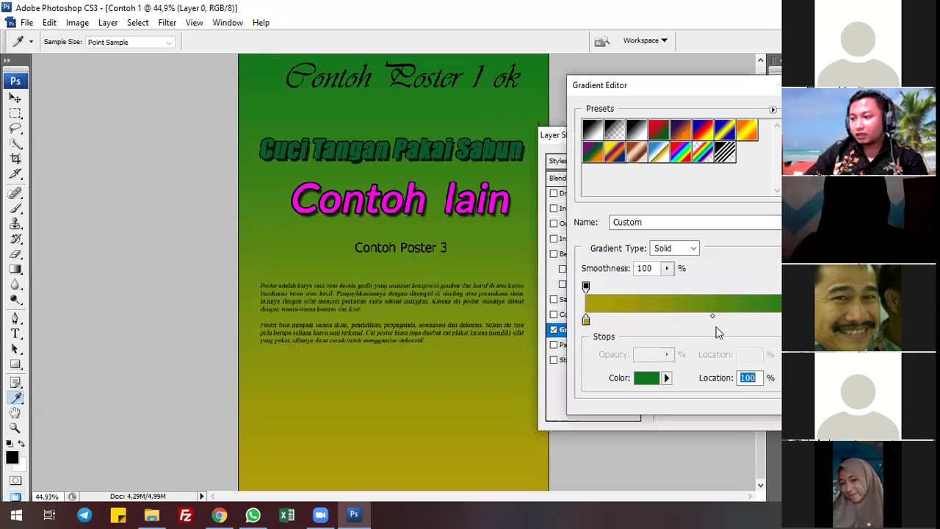
Try different positions for the gradient's colour midpoint, set it to 83%, and apply the Gradient Overlay to the page layer.
{"action": "left_click_drag", "start_coordinate": [712, 319], "coordinate": [802, 316]}
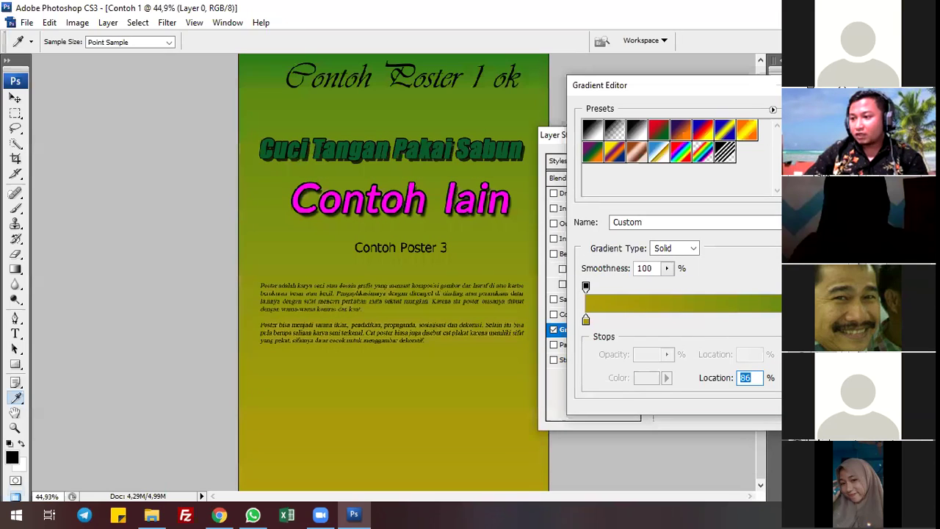
{"action": "type", "text": "88"}
{"action": "key", "text": "BackSpace"}
{"action": "key", "text": "BackSpace"}
{"action": "type", "text": "92"}
{"action": "key", "text": "Up"}
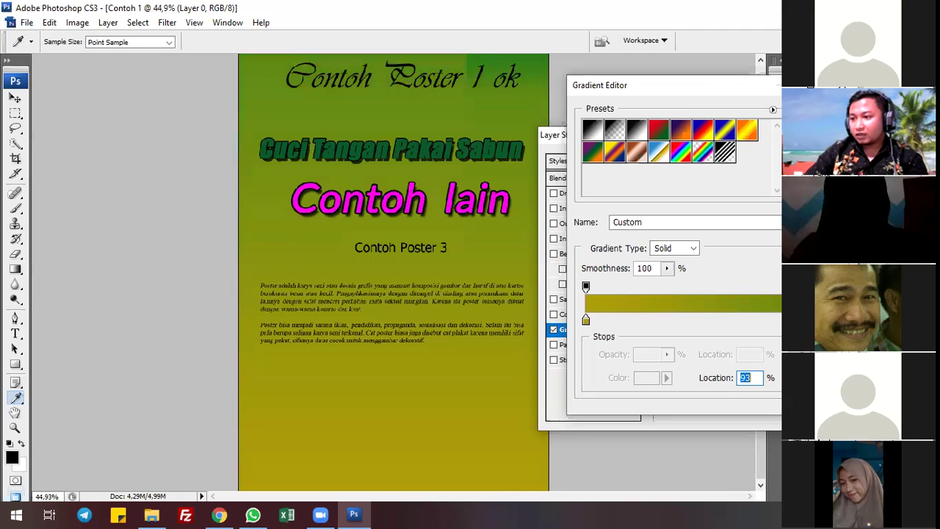
{"action": "type", "text": "87"}
{"action": "left_click_drag", "start_coordinate": [729, 316], "coordinate": [796, 319]}
{"action": "key", "text": "Down"}
{"action": "double_click", "coordinate": [744, 378]}
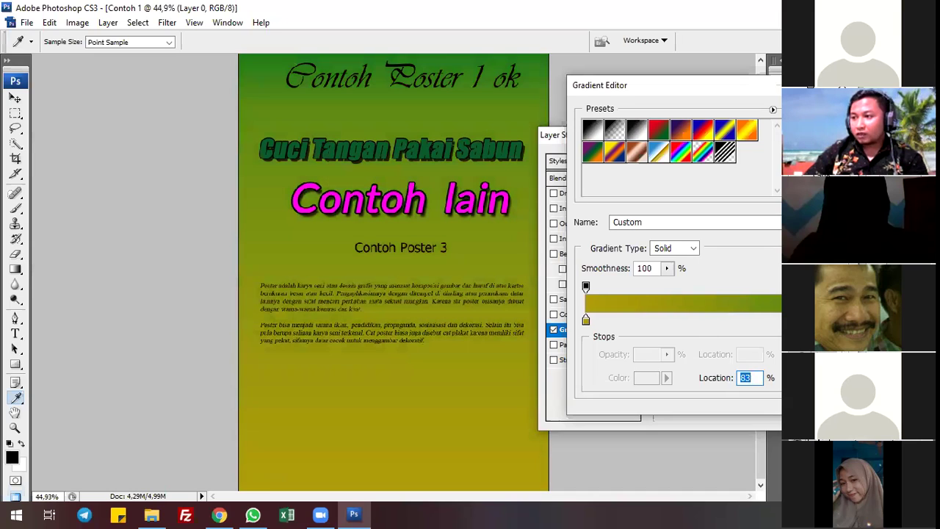
{"action": "key", "text": "Return"}
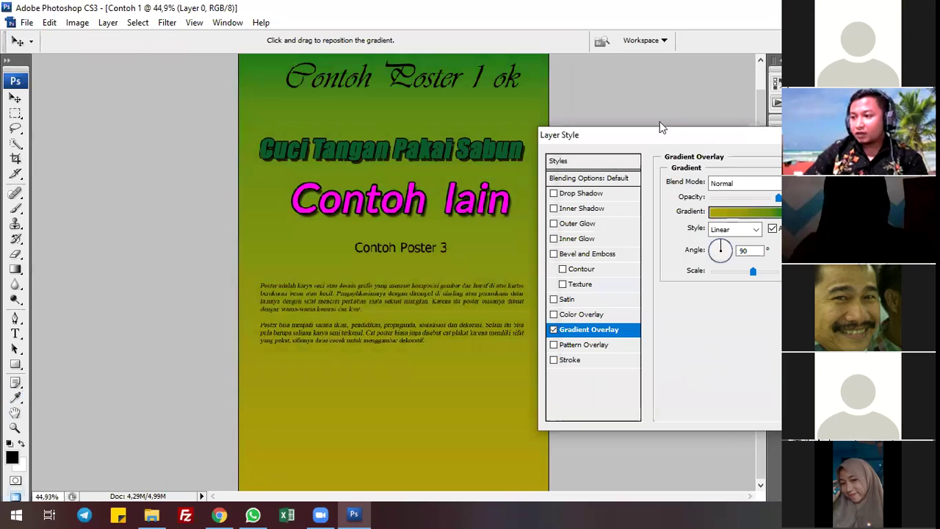
{"action": "key", "text": "Return"}
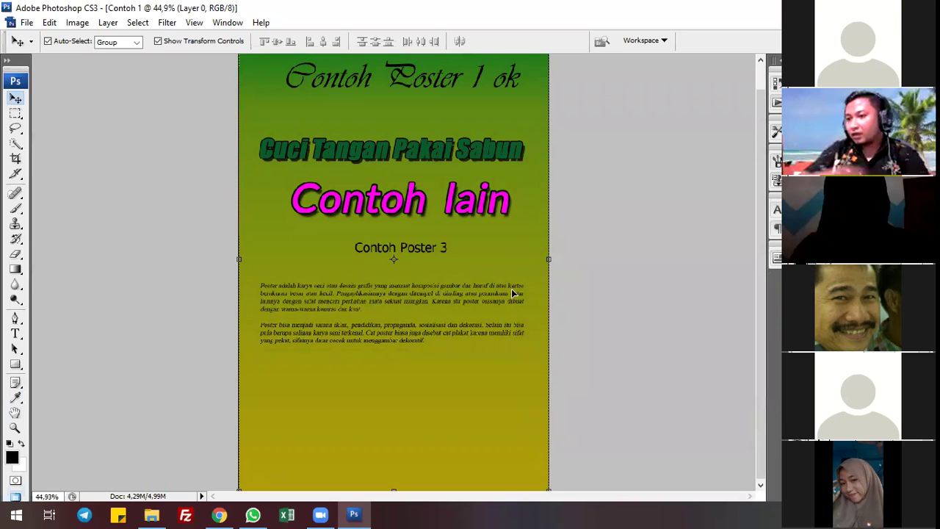
Add a white Color Overlay to the "Contoh Poster 1 ok" title.
{"action": "left_click", "coordinate": [462, 84]}
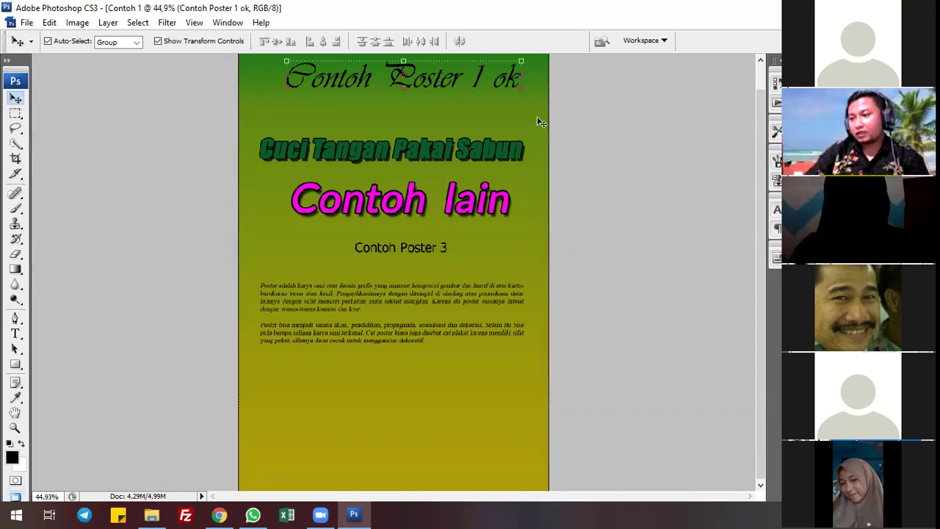
{"action": "left_click", "coordinate": [451, 87]}
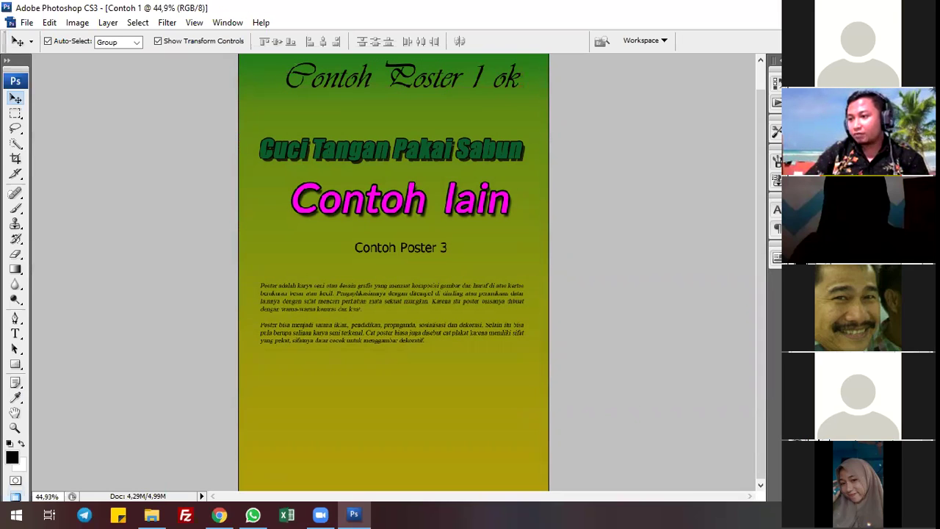
{"action": "left_click", "coordinate": [403, 75]}
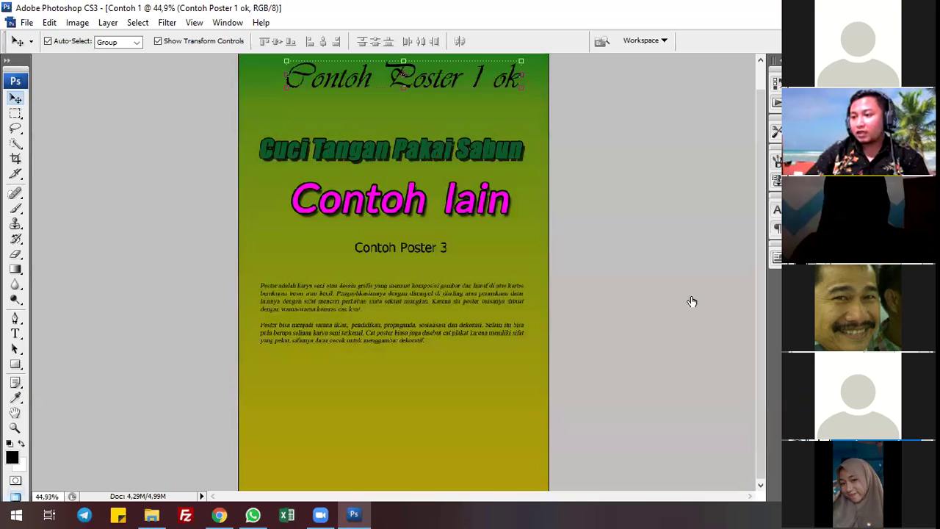
{"action": "key", "text": "h"}
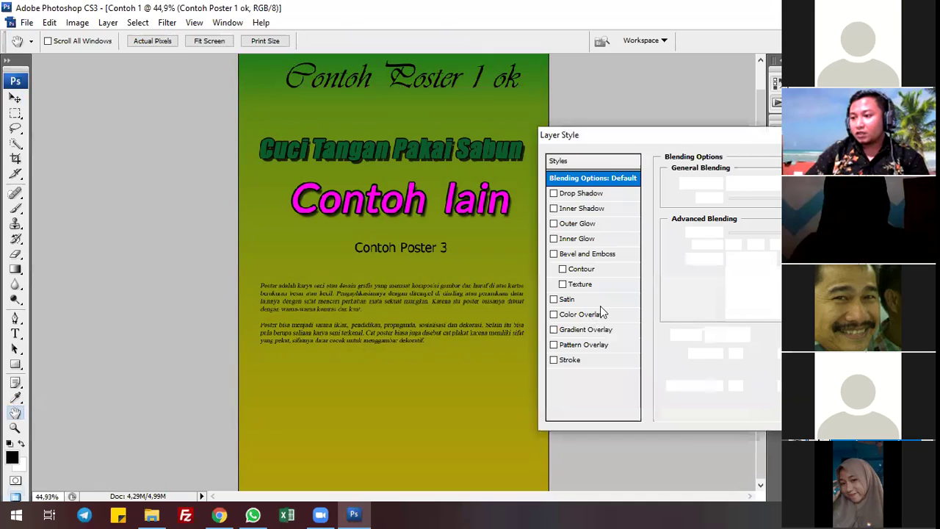
{"action": "left_click", "coordinate": [583, 315]}
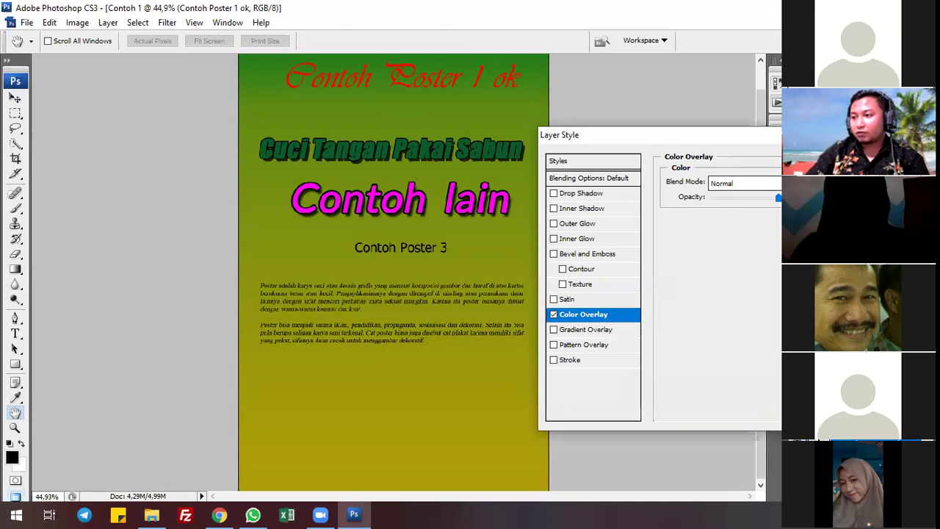
{"action": "left_click", "coordinate": [807, 182]}
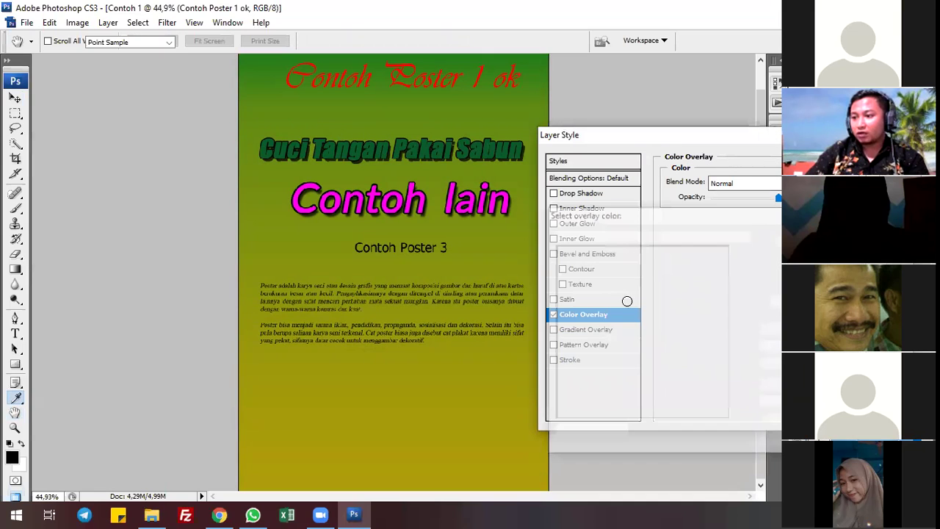
{"action": "left_click", "coordinate": [13, 77]}
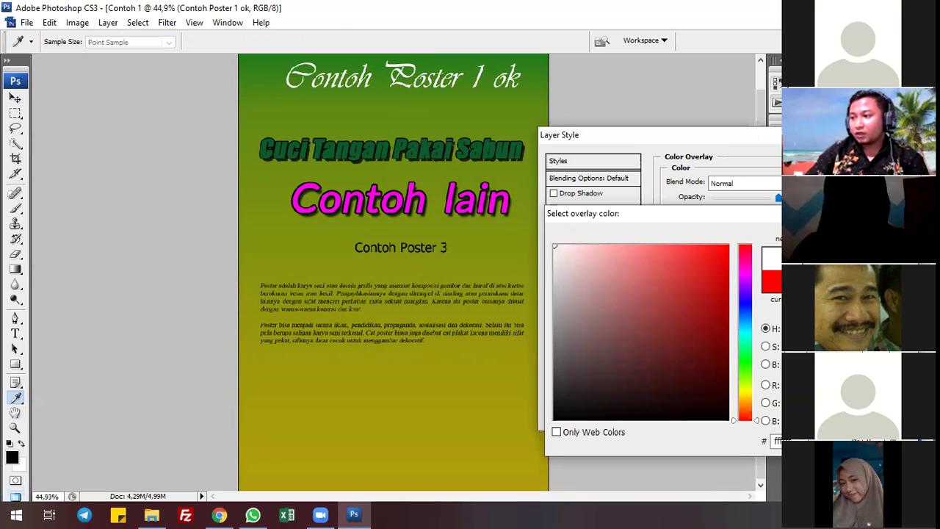
{"action": "key", "text": "Return"}
{"action": "key", "text": "Return"}
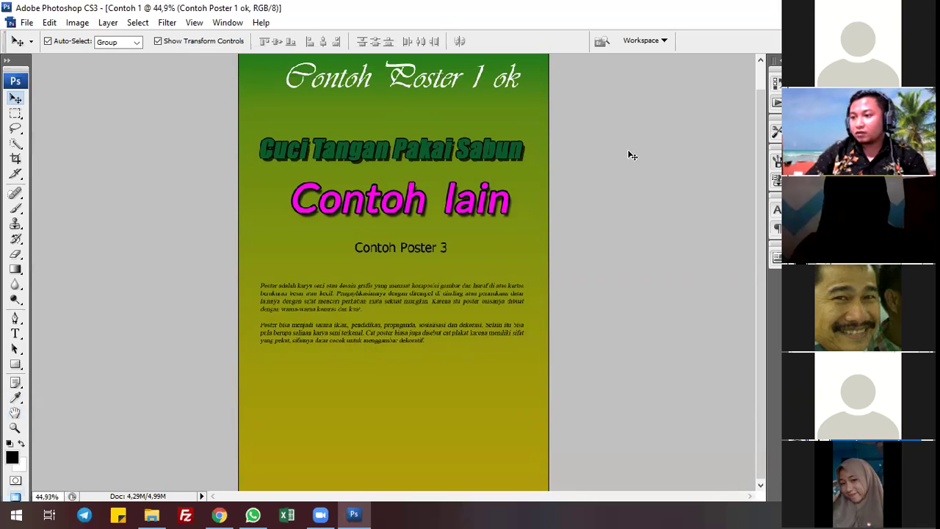
Change the "Cuci Tangan Pakai Sabun" title's Color Overlay to white.
{"action": "left_click", "coordinate": [534, 167]}
{"action": "left_click", "coordinate": [392, 149]}
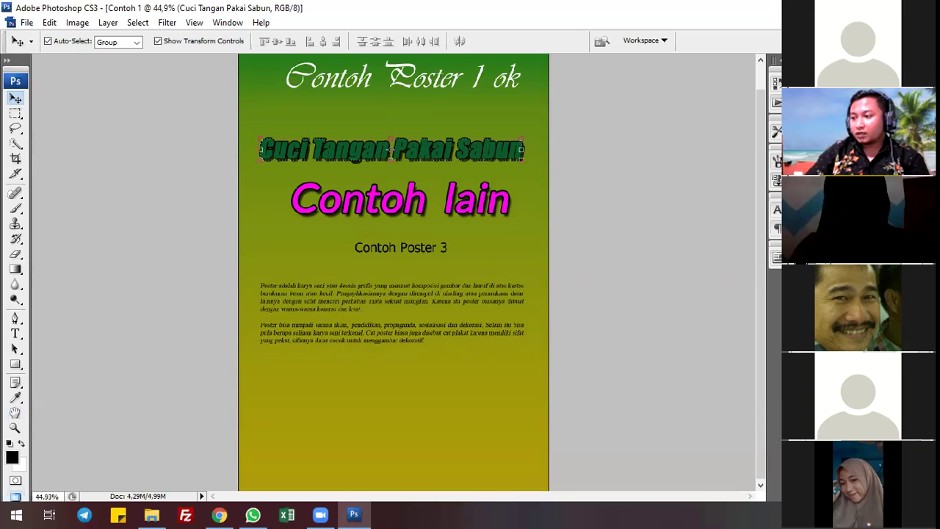
{"action": "key", "text": "h"}
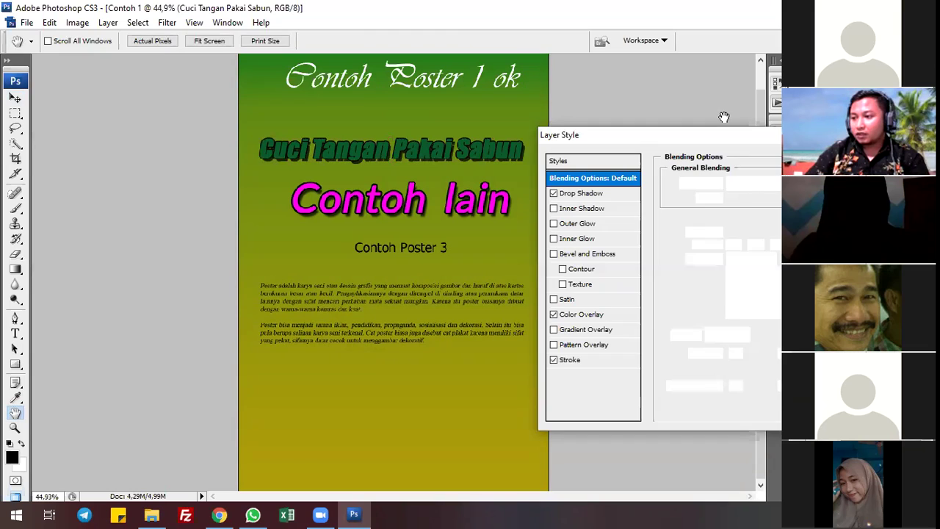
{"action": "left_click", "coordinate": [591, 317]}
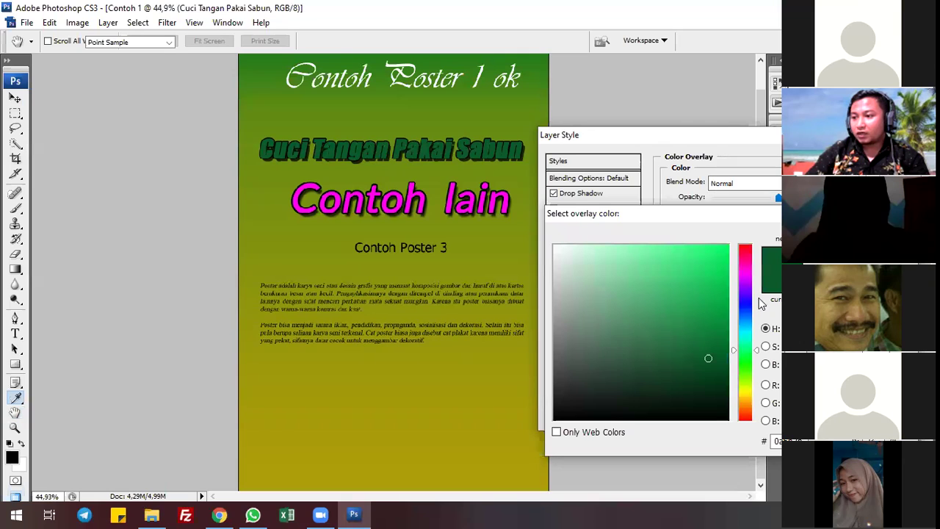
{"action": "left_click", "coordinate": [626, 290]}
{"action": "left_click_drag", "start_coordinate": [541, 243], "coordinate": [550, 248]}
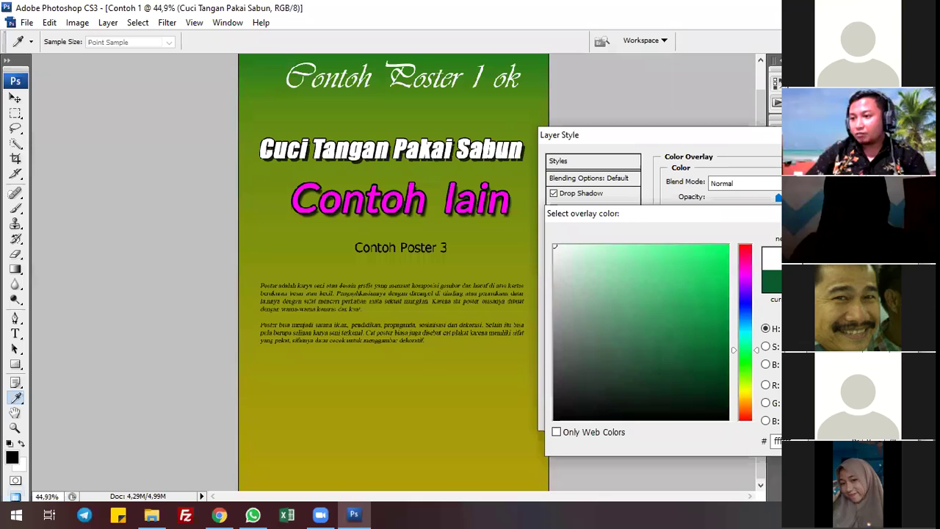
{"action": "key", "text": "Return"}
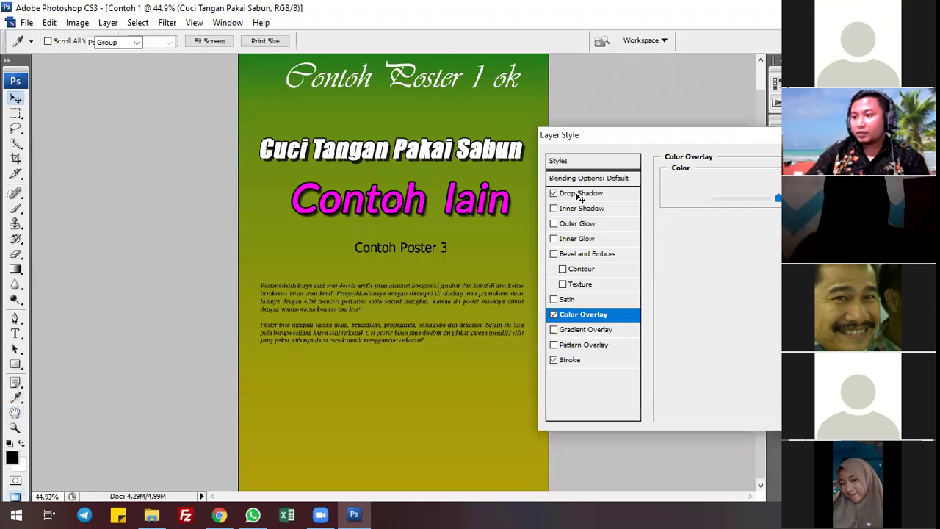
{"action": "key", "text": "Return"}
{"action": "left_click", "coordinate": [619, 199]}
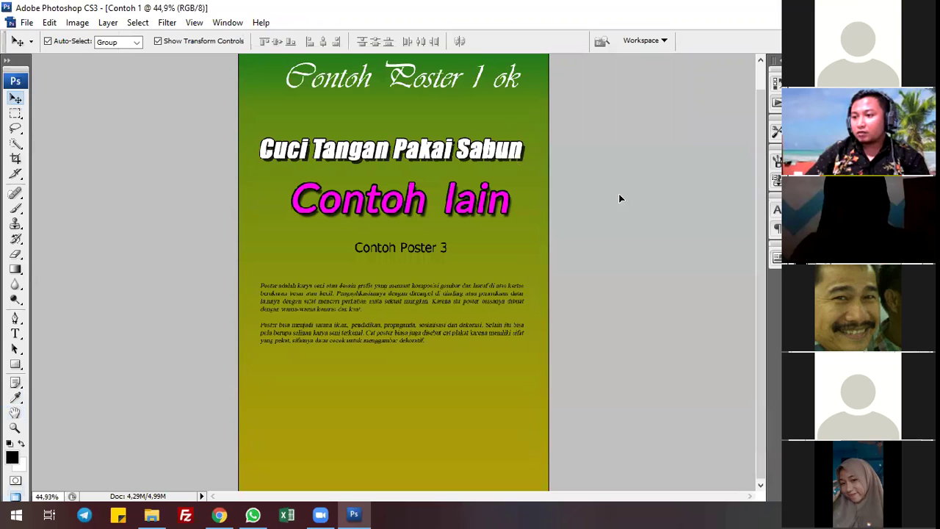
{"action": "key", "text": "ctrl+z"}
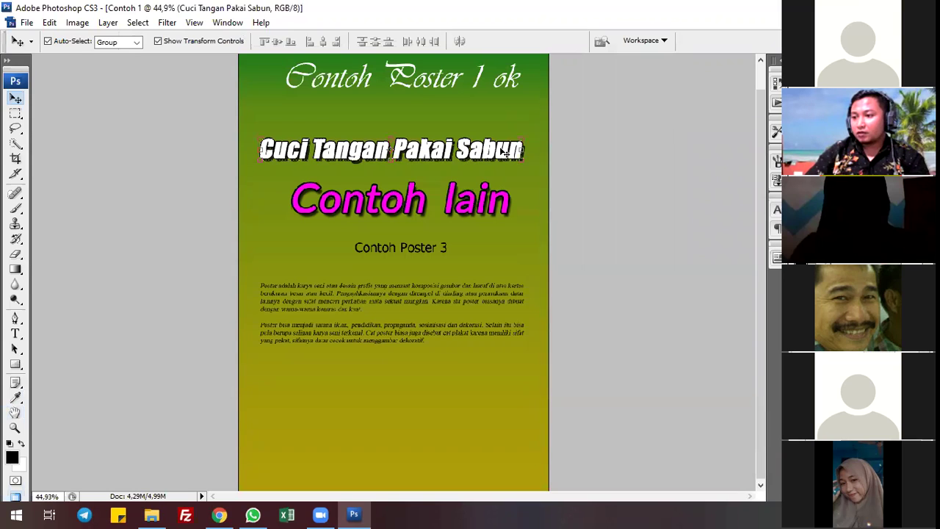
Add a white Color Overlay to the body paragraph text block below "Contoh Poster 3".
{"action": "left_click", "coordinate": [492, 206]}
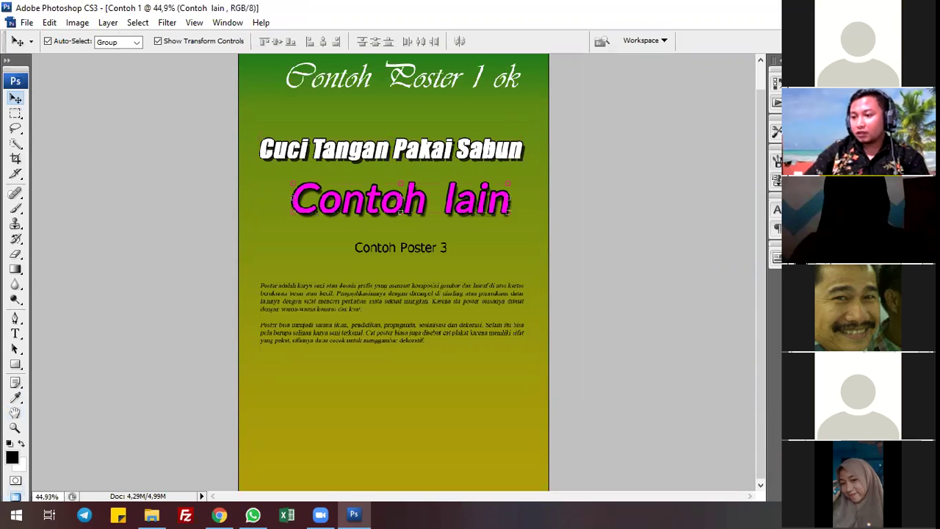
{"action": "left_click", "coordinate": [393, 331]}
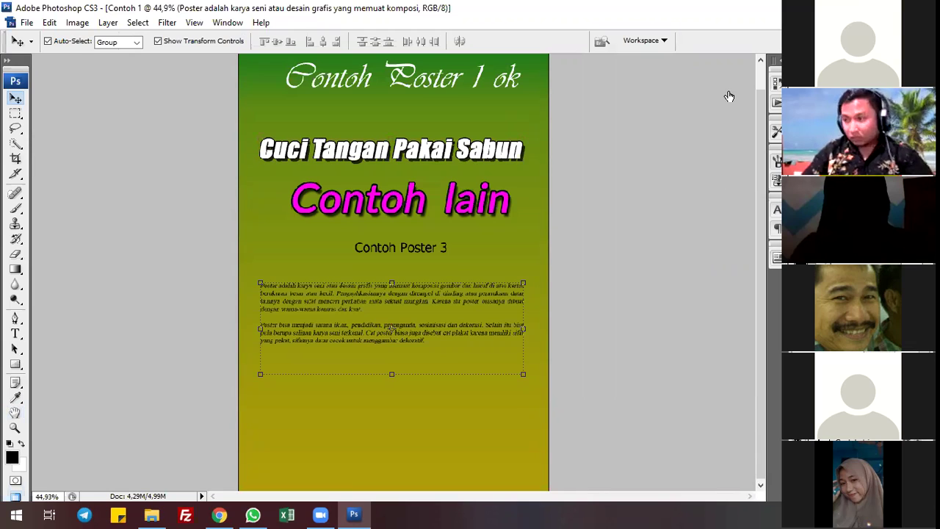
{"action": "double_click", "coordinate": [616, 133]}
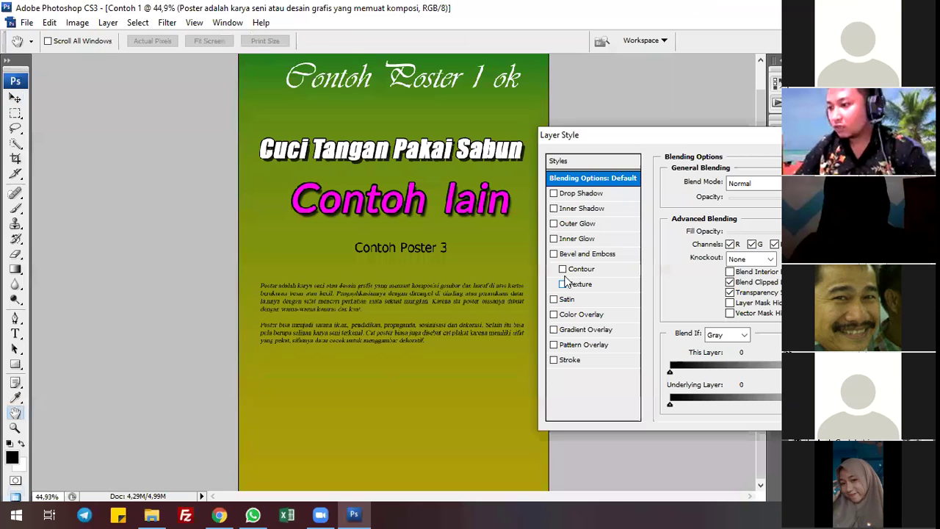
{"action": "left_click", "coordinate": [570, 315]}
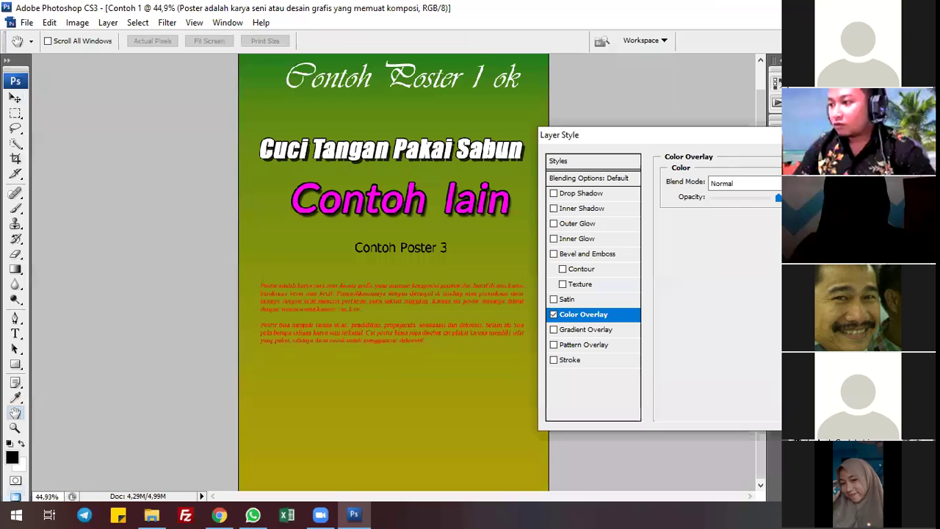
{"action": "left_click", "coordinate": [797, 183]}
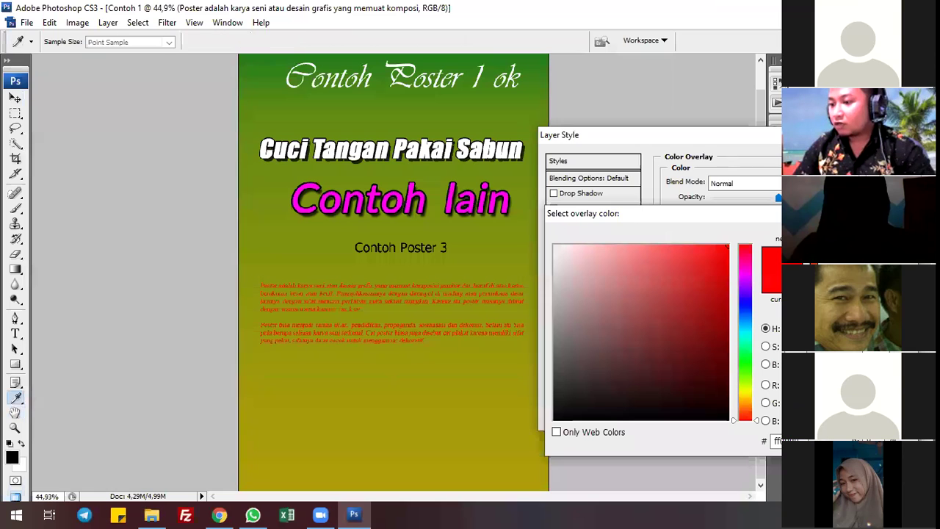
{"action": "left_click", "coordinate": [540, 233]}
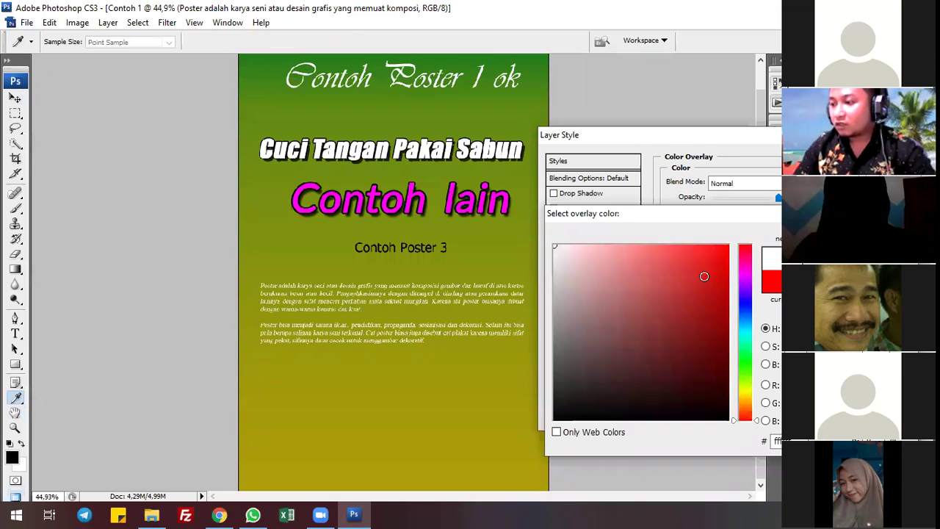
{"action": "key", "text": "Return"}
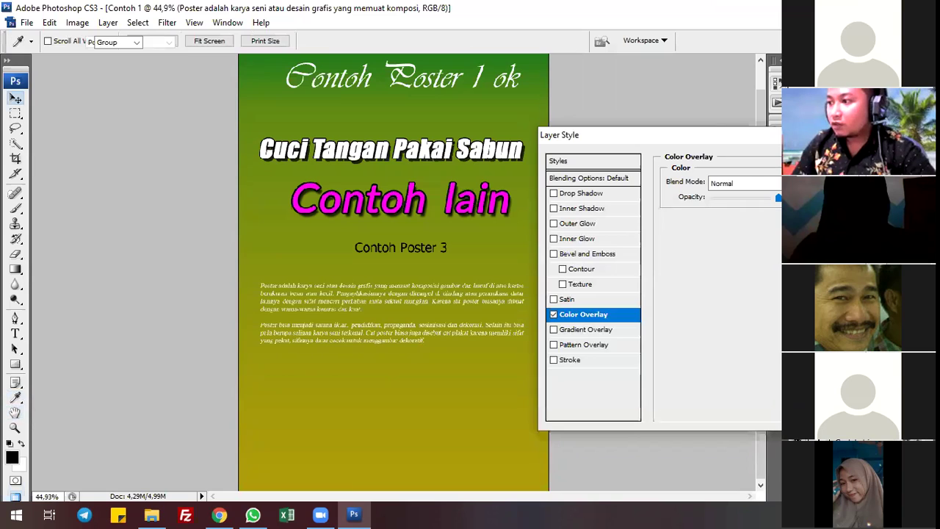
{"action": "key", "text": "Return"}
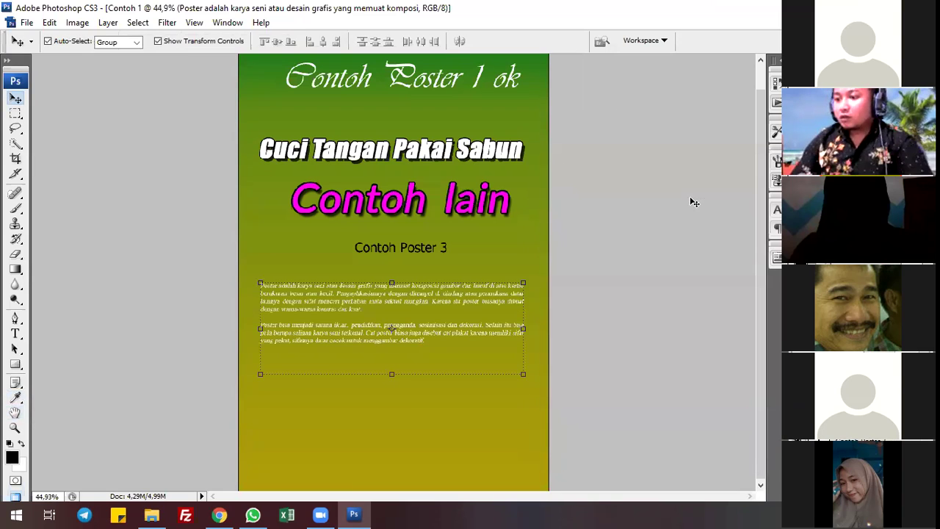
{"action": "left_click", "coordinate": [426, 271]}
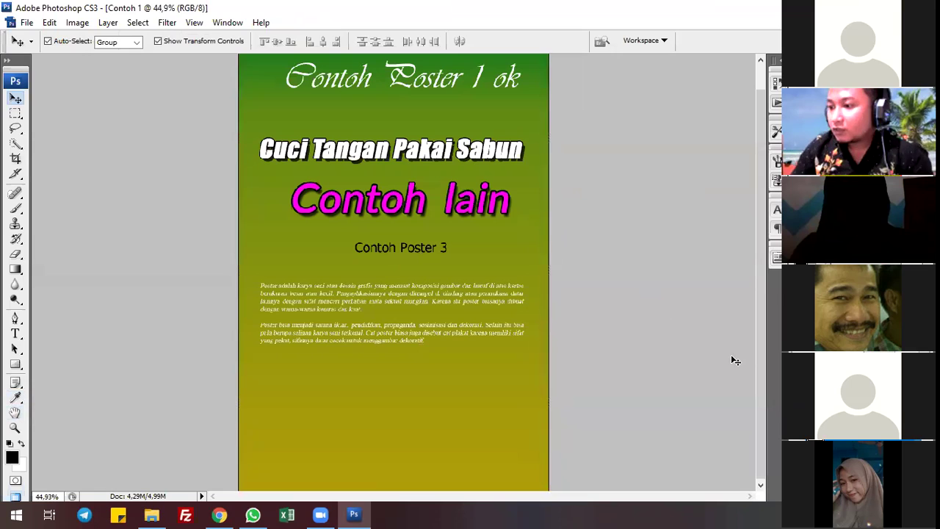
{"action": "left_click", "coordinate": [547, 312]}
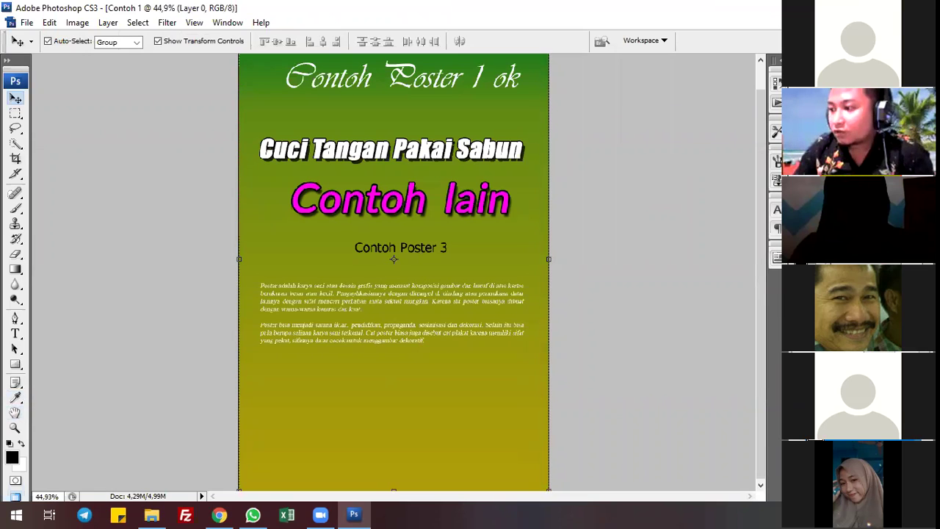
{"action": "left_click", "coordinate": [633, 335]}
{"action": "left_click", "coordinate": [547, 294]}
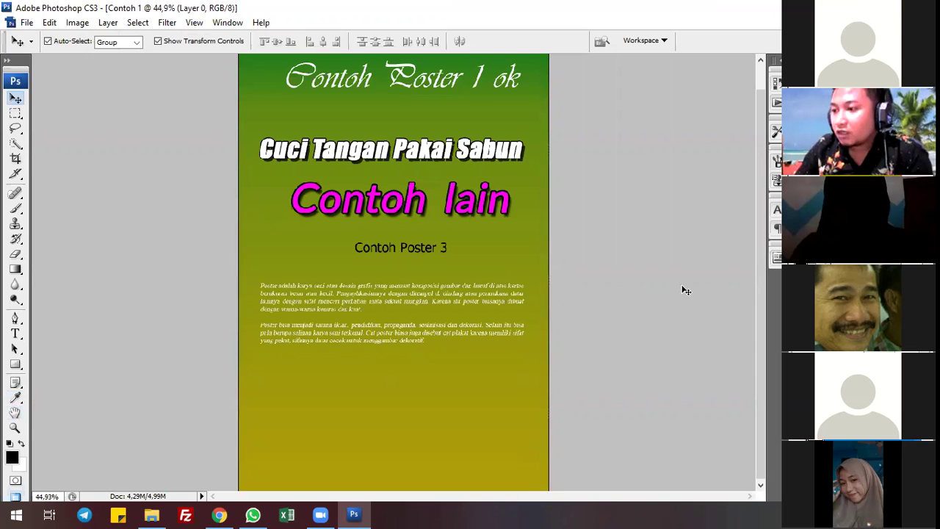
{"action": "left_click", "coordinate": [657, 397]}
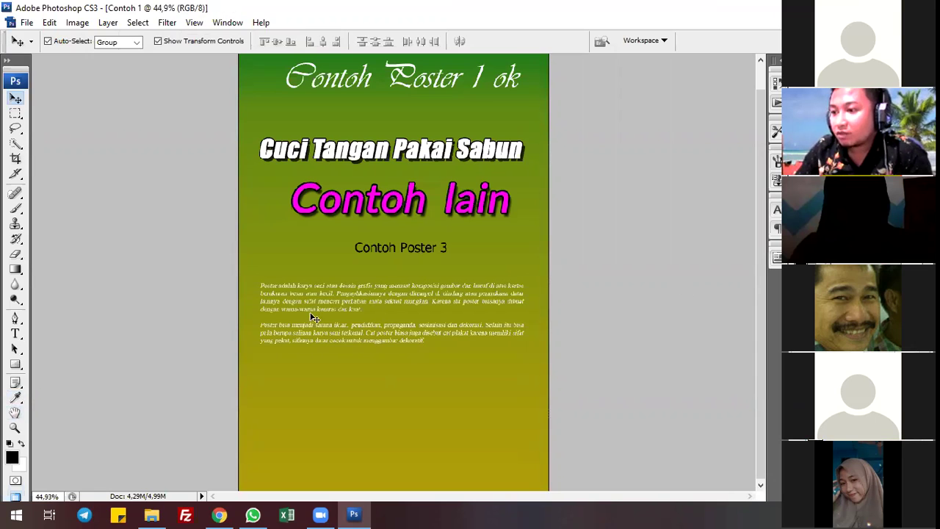
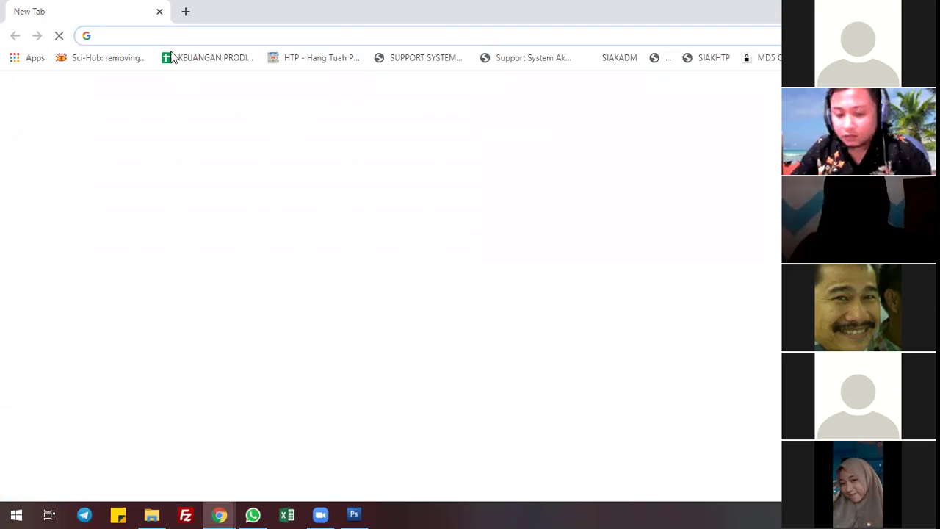
Switch to Chrome and search Google Images for "cuci tangan 6 langkah".
{"action": "type", "text": "cuci"}
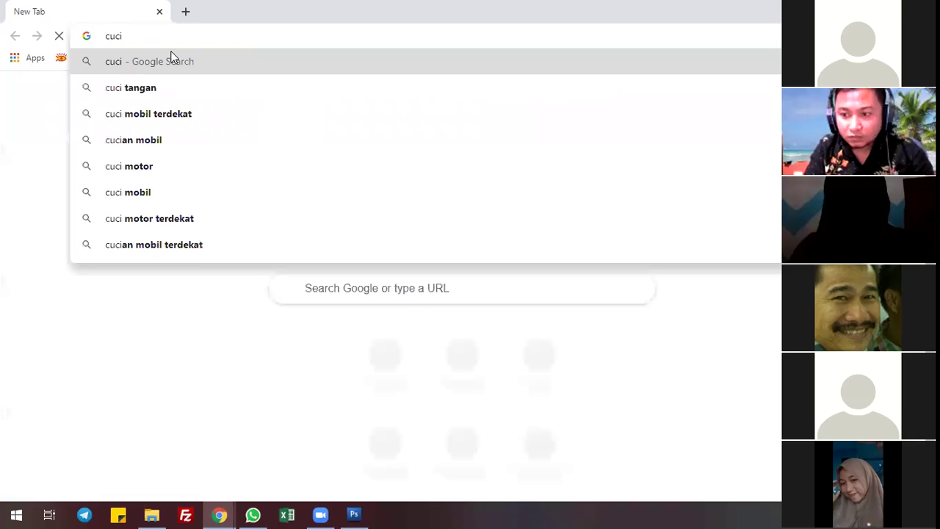
{"action": "type", "text": " tang"}
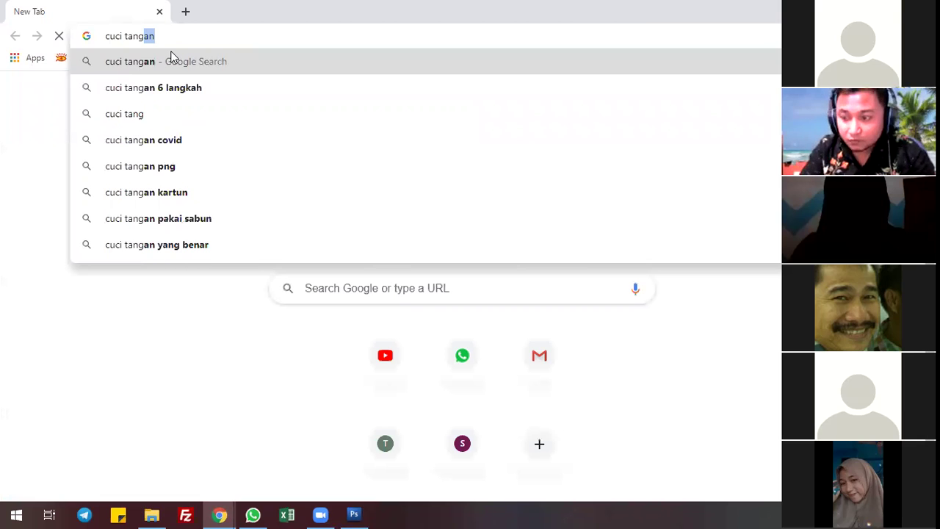
{"action": "type", "text": "an"}
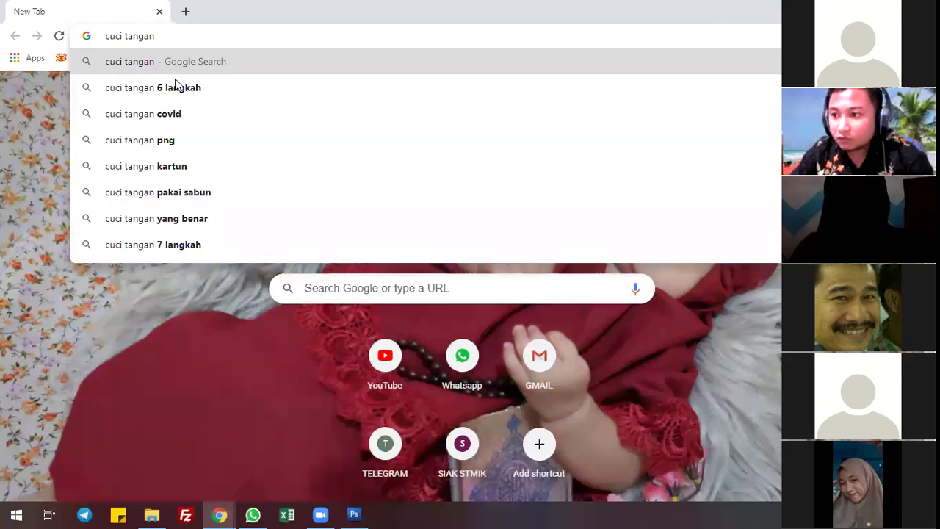
{"action": "left_click", "coordinate": [395, 98]}
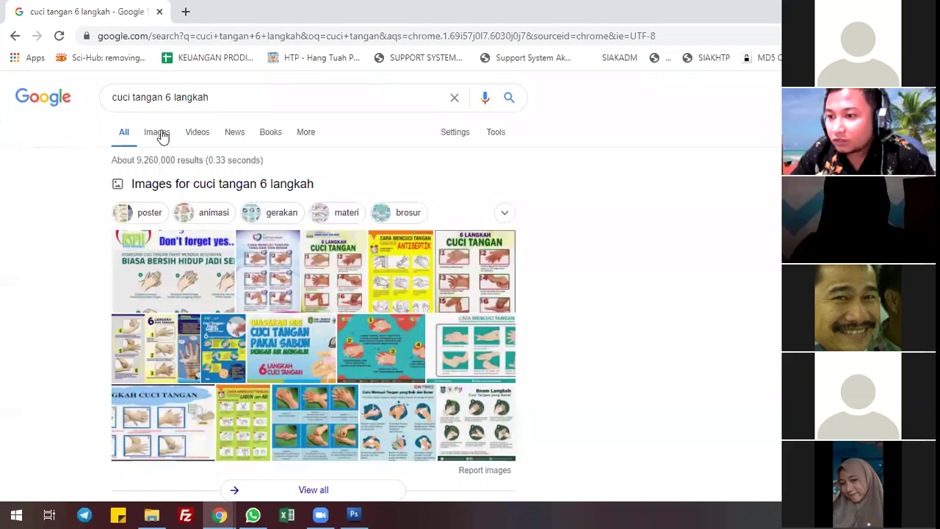
{"action": "left_click", "coordinate": [161, 140]}
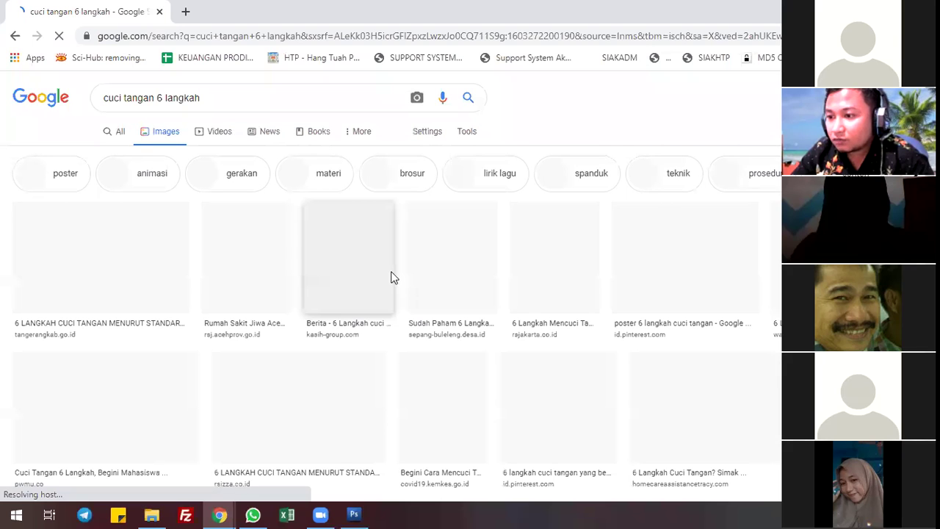
Look through the "cuci tangan 6 langkah" image results for a handwashing photo suitable for the poster.
{"action": "scroll", "coordinate": [294, 279], "scroll_direction": "down", "scroll_amount": 5}
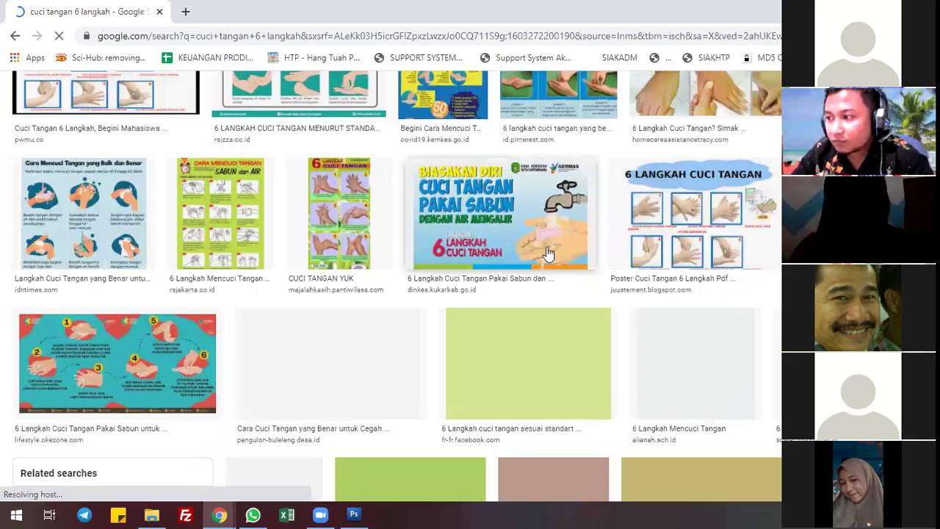
{"action": "scroll", "coordinate": [543, 253], "scroll_direction": "down", "scroll_amount": 3}
{"action": "scroll", "coordinate": [522, 245], "scroll_direction": "up", "scroll_amount": 7}
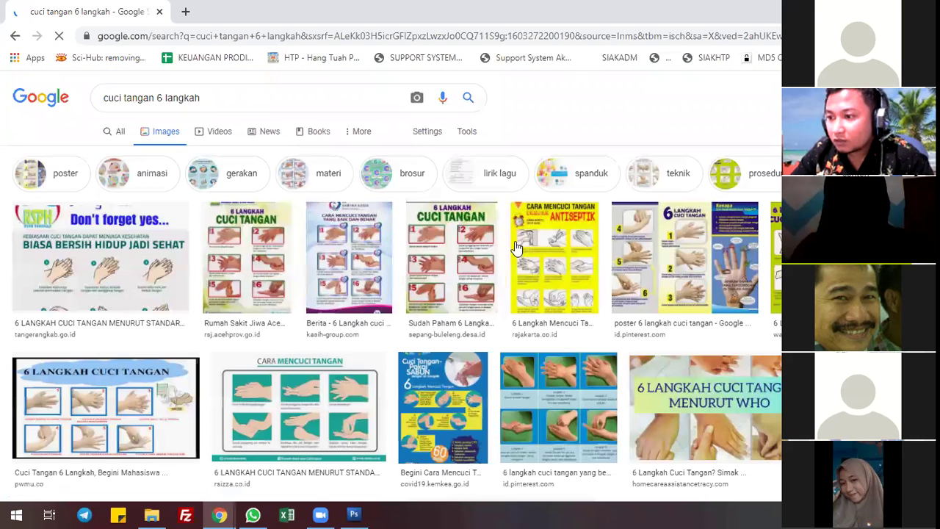
{"action": "scroll", "coordinate": [516, 248], "scroll_direction": "down", "scroll_amount": 5}
{"action": "scroll", "coordinate": [517, 249], "scroll_direction": "down", "scroll_amount": 5}
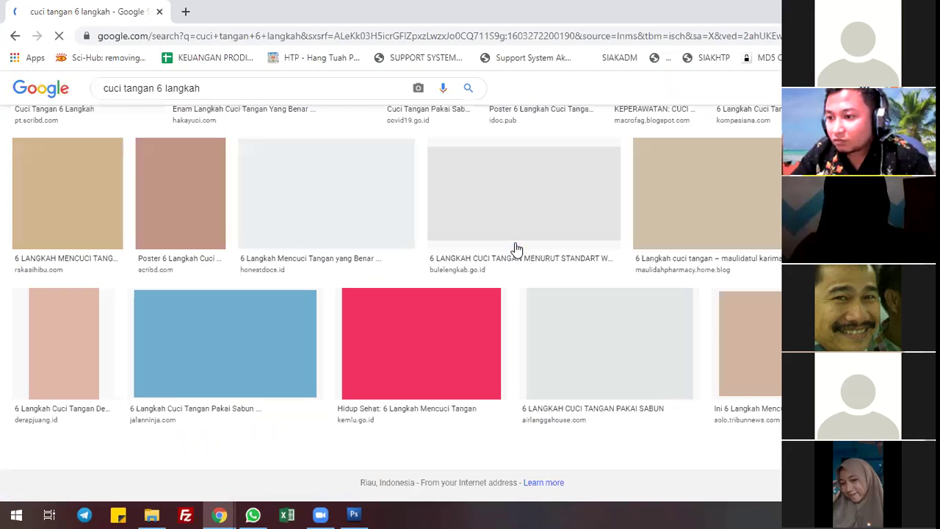
{"action": "scroll", "coordinate": [517, 250], "scroll_direction": "down", "scroll_amount": 5}
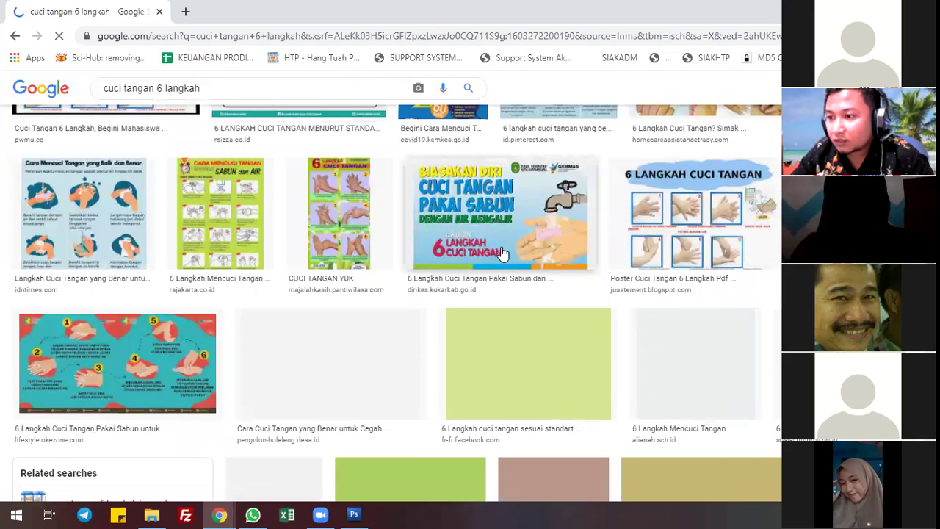
{"action": "scroll", "coordinate": [502, 253], "scroll_direction": "up", "scroll_amount": 5}
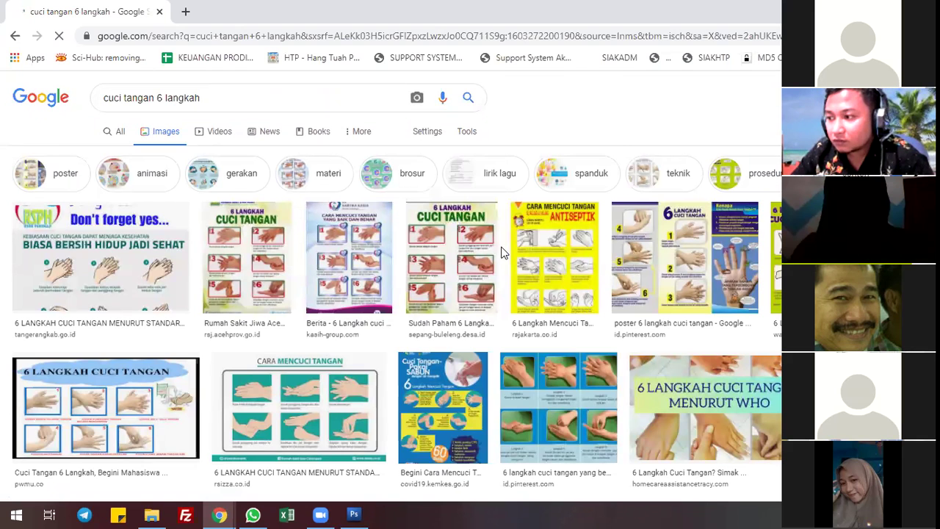
{"action": "scroll", "coordinate": [502, 253], "scroll_direction": "down", "scroll_amount": 3}
{"action": "scroll", "coordinate": [502, 257], "scroll_direction": "down", "scroll_amount": 3}
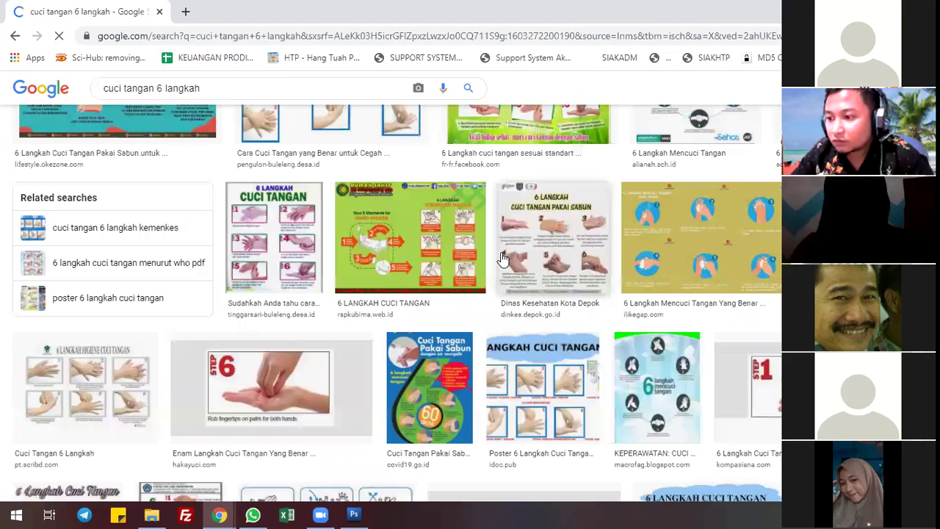
{"action": "scroll", "coordinate": [502, 257], "scroll_direction": "down", "scroll_amount": 3}
{"action": "scroll", "coordinate": [529, 294], "scroll_direction": "up", "scroll_amount": 2}
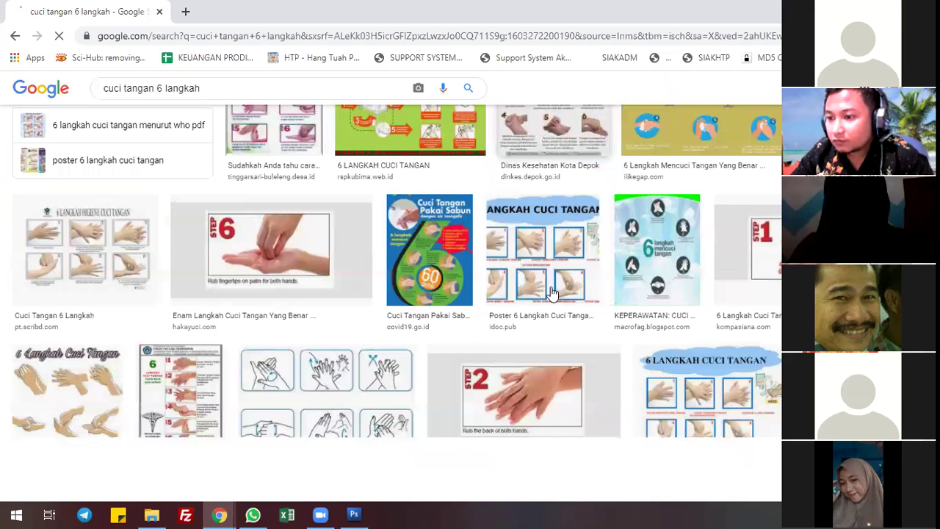
{"action": "scroll", "coordinate": [551, 292], "scroll_direction": "up", "scroll_amount": 3}
{"action": "scroll", "coordinate": [550, 291], "scroll_direction": "down", "scroll_amount": 3}
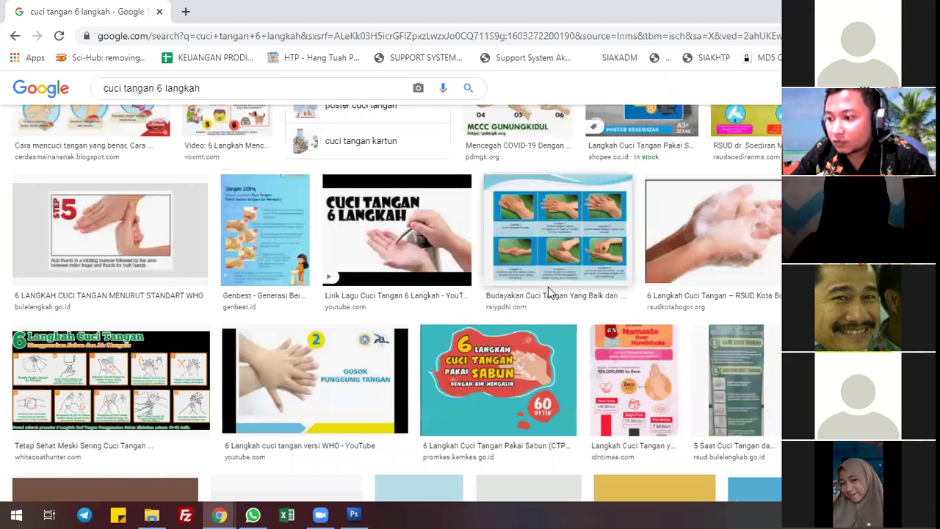
{"action": "scroll", "coordinate": [652, 271], "scroll_direction": "down", "scroll_amount": 1}
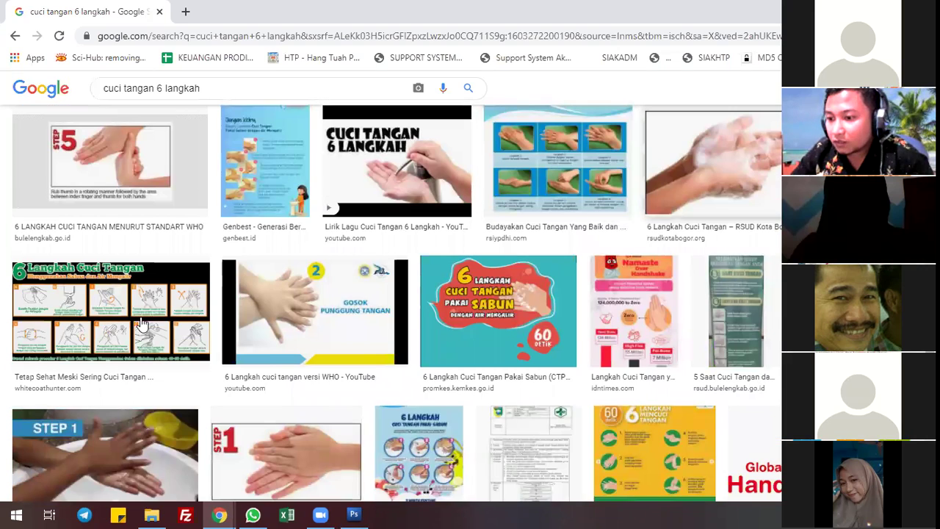
{"action": "scroll", "coordinate": [709, 324], "scroll_direction": "down", "scroll_amount": 2}
{"action": "scroll", "coordinate": [521, 347], "scroll_direction": "down", "scroll_amount": 3}
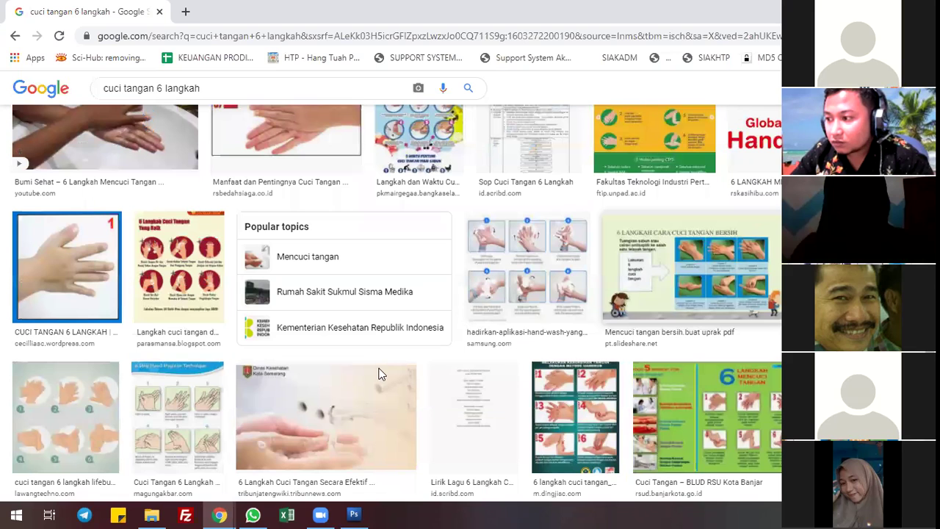
{"action": "scroll", "coordinate": [349, 363], "scroll_direction": "down", "scroll_amount": 3}
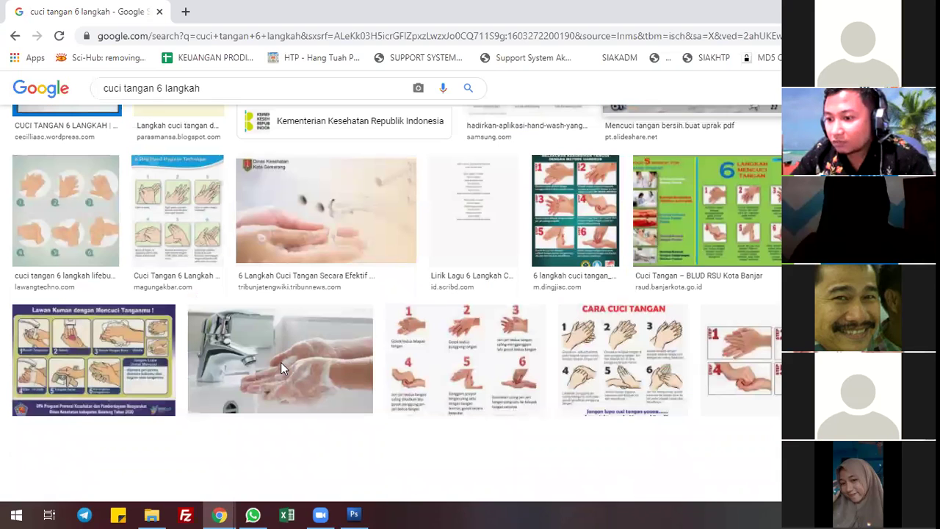
{"action": "scroll", "coordinate": [318, 254], "scroll_direction": "down", "scroll_amount": 2}
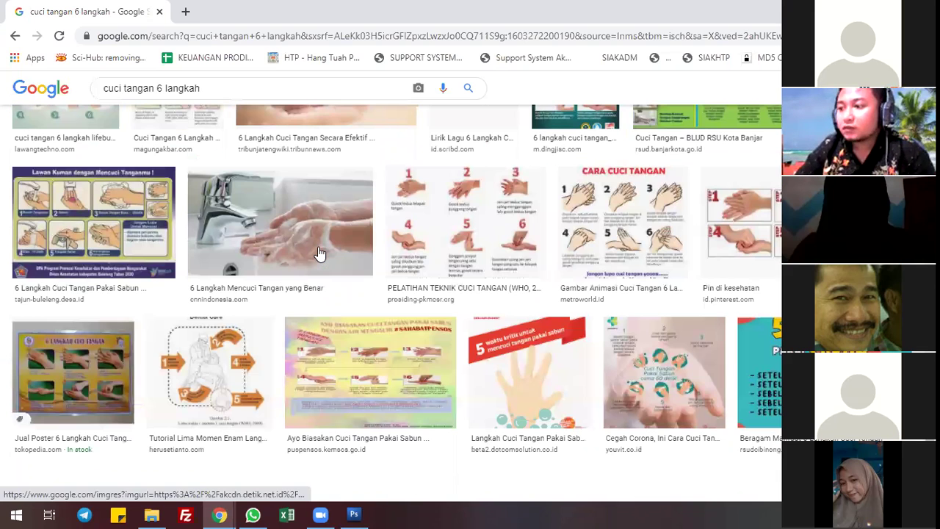
Find the cnnindonesia.com photo of soapy hands under a faucet, "6 Langkah Mencuci Tangan yang Benar", and open its preview.
{"action": "left_click", "coordinate": [316, 249]}
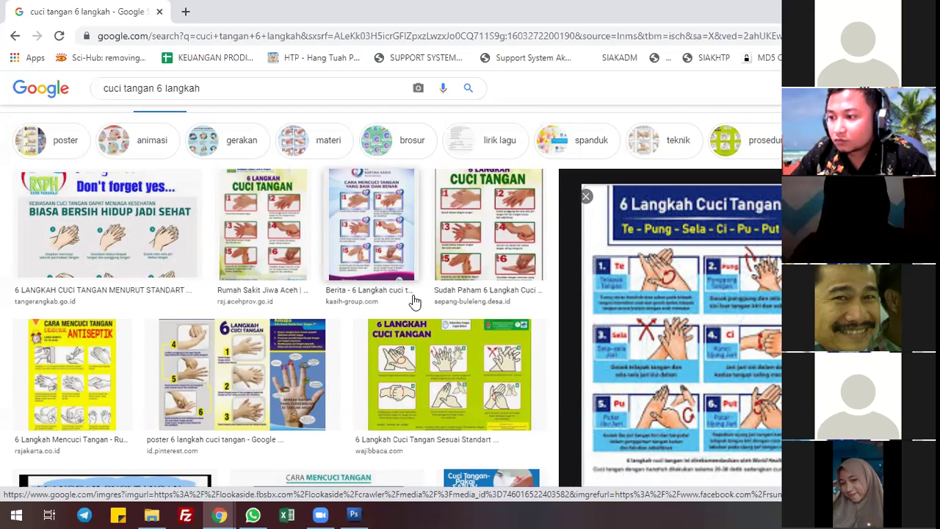
{"action": "scroll", "coordinate": [415, 301], "scroll_direction": "up", "scroll_amount": 1}
{"action": "scroll", "coordinate": [423, 283], "scroll_direction": "down", "scroll_amount": 5}
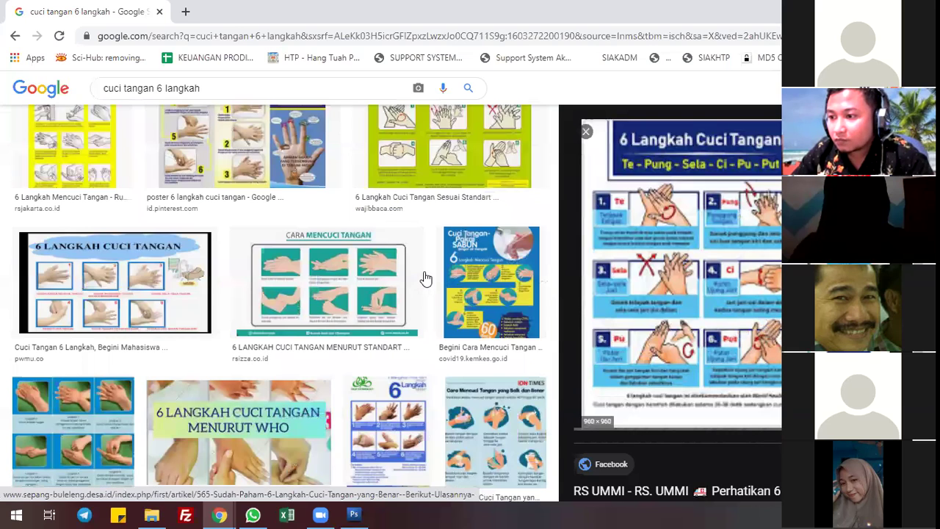
{"action": "scroll", "coordinate": [424, 279], "scroll_direction": "down", "scroll_amount": 5}
{"action": "scroll", "coordinate": [422, 278], "scroll_direction": "up", "scroll_amount": 1}
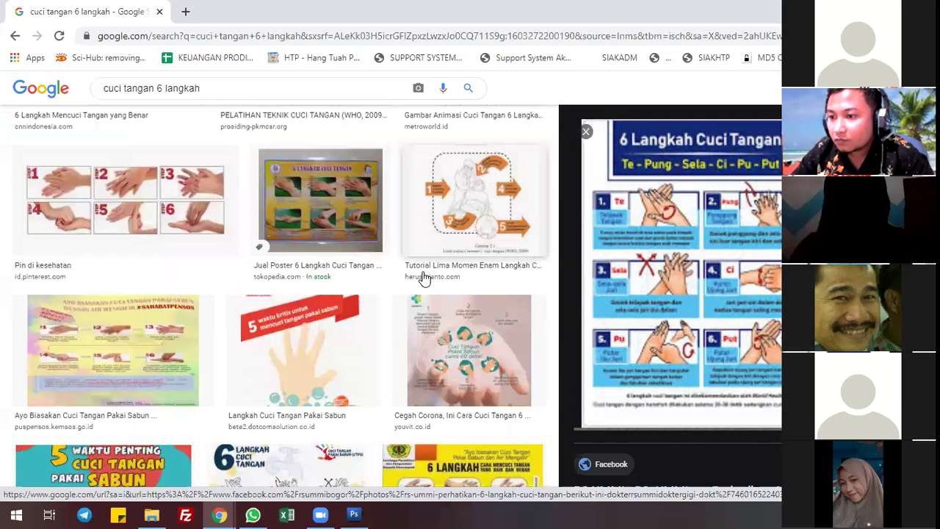
{"action": "scroll", "coordinate": [420, 279], "scroll_direction": "down", "scroll_amount": 2}
{"action": "scroll", "coordinate": [419, 283], "scroll_direction": "down", "scroll_amount": 2}
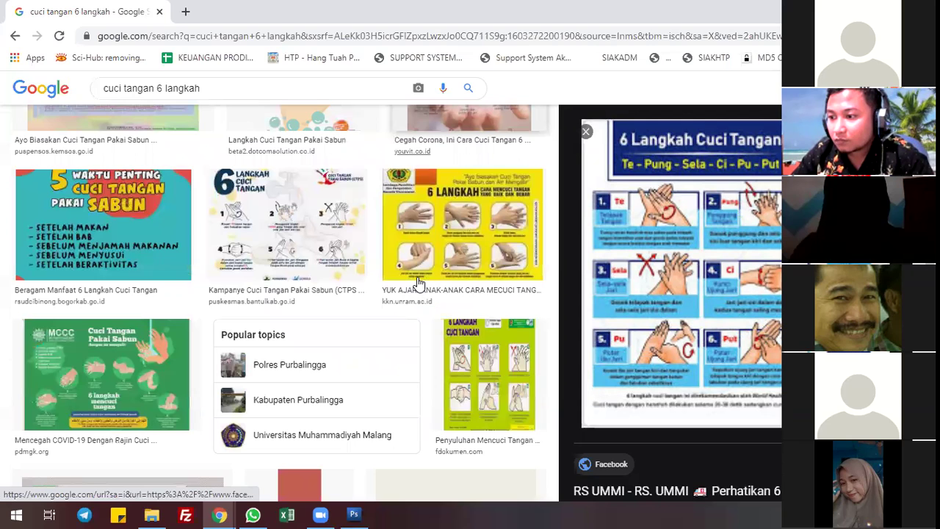
{"action": "scroll", "coordinate": [418, 279], "scroll_direction": "down", "scroll_amount": 3}
{"action": "scroll", "coordinate": [419, 282], "scroll_direction": "up", "scroll_amount": 3}
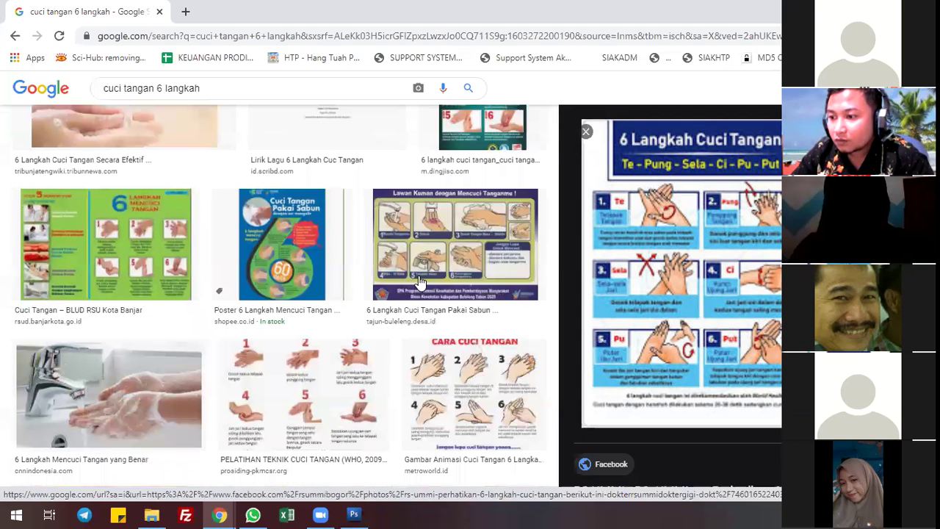
{"action": "scroll", "coordinate": [419, 282], "scroll_direction": "up", "scroll_amount": 3}
{"action": "scroll", "coordinate": [420, 281], "scroll_direction": "up", "scroll_amount": 2}
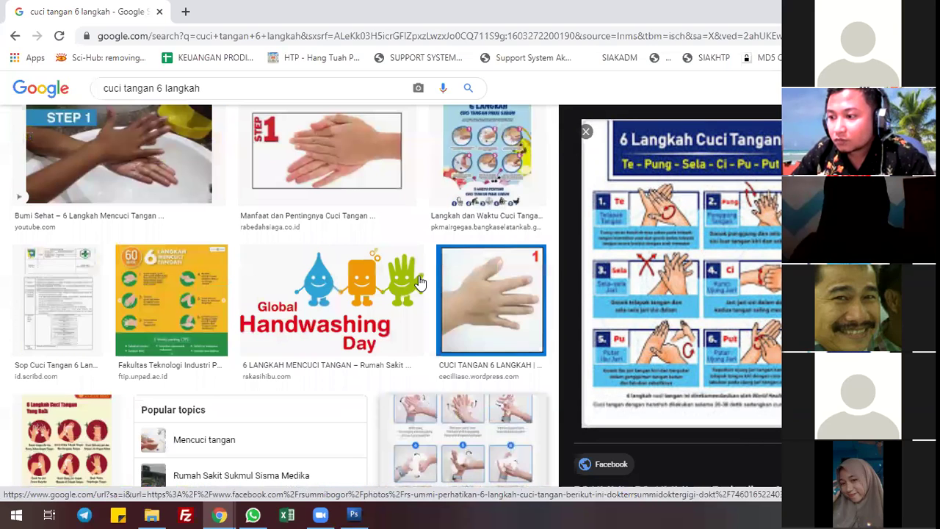
{"action": "scroll", "coordinate": [419, 275], "scroll_direction": "down", "scroll_amount": 5}
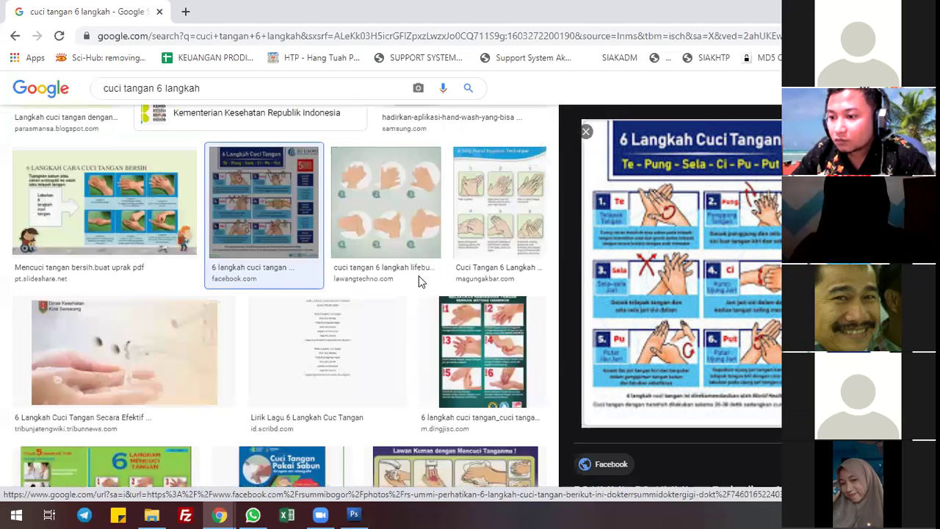
{"action": "scroll", "coordinate": [419, 275], "scroll_direction": "down", "scroll_amount": 2}
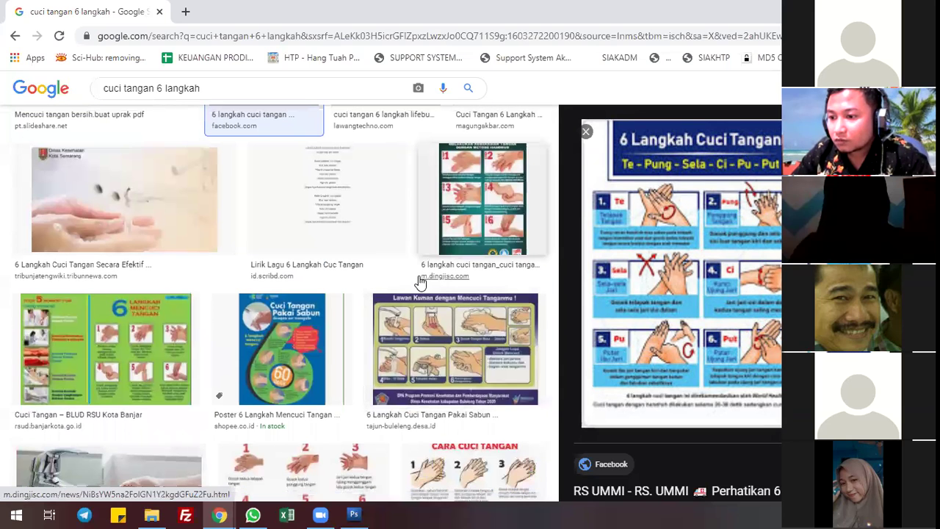
{"action": "scroll", "coordinate": [133, 156], "scroll_direction": "down", "scroll_amount": 5}
{"action": "left_click", "coordinate": [142, 158]}
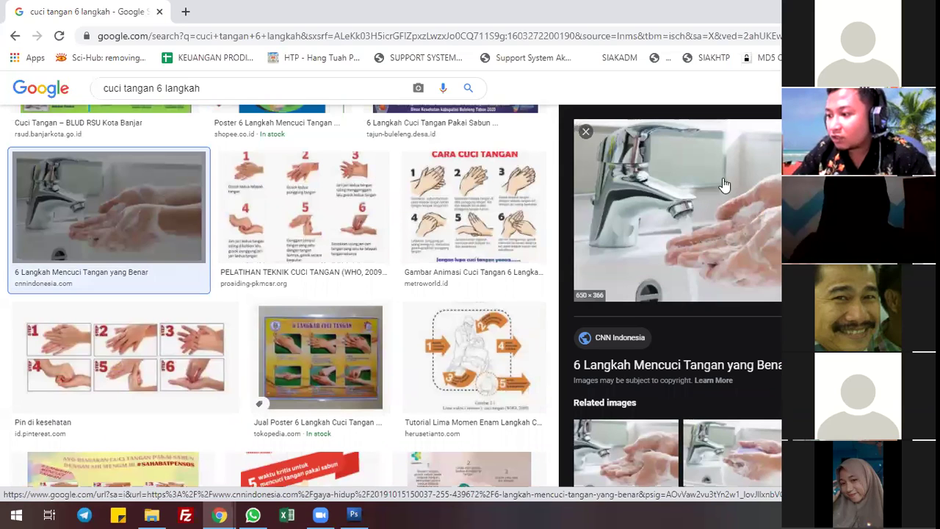
Start saving the previewed faucet photo to disk and create a folder named PMK on DATA (D:).
{"action": "left_click", "coordinate": [723, 177]}
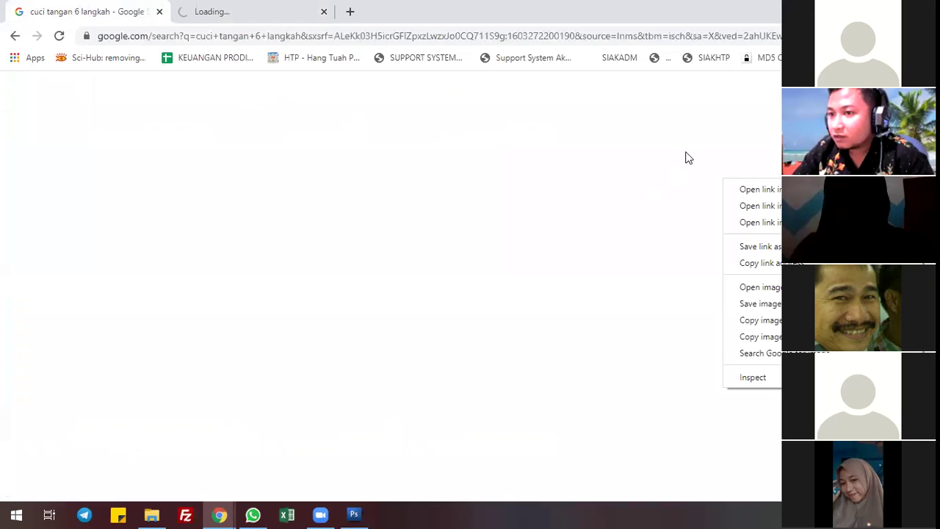
{"action": "key", "text": "Escape"}
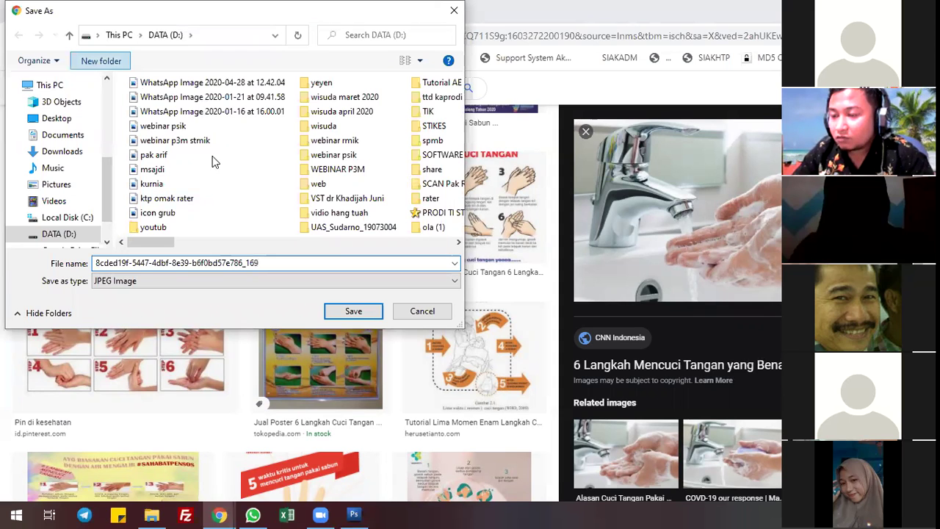
{"action": "left_click", "coordinate": [101, 61]}
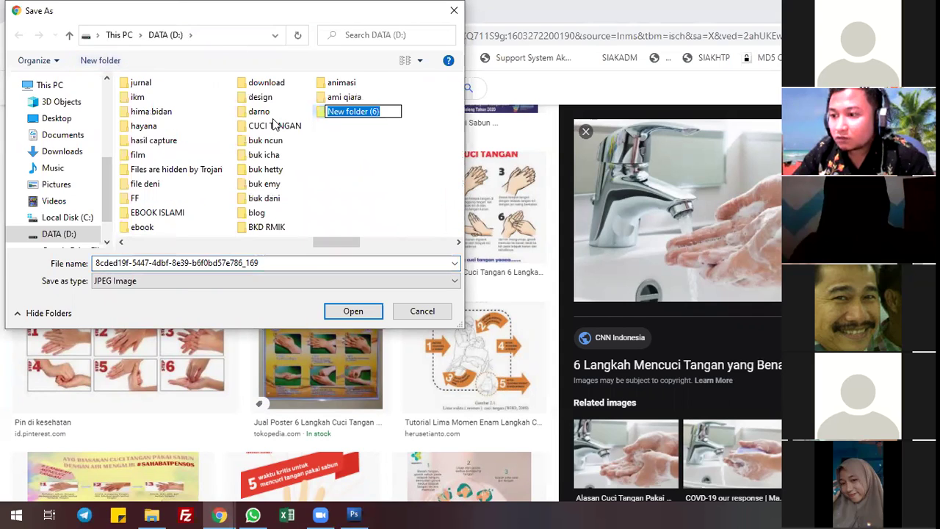
{"action": "type", "text": "PMK"}
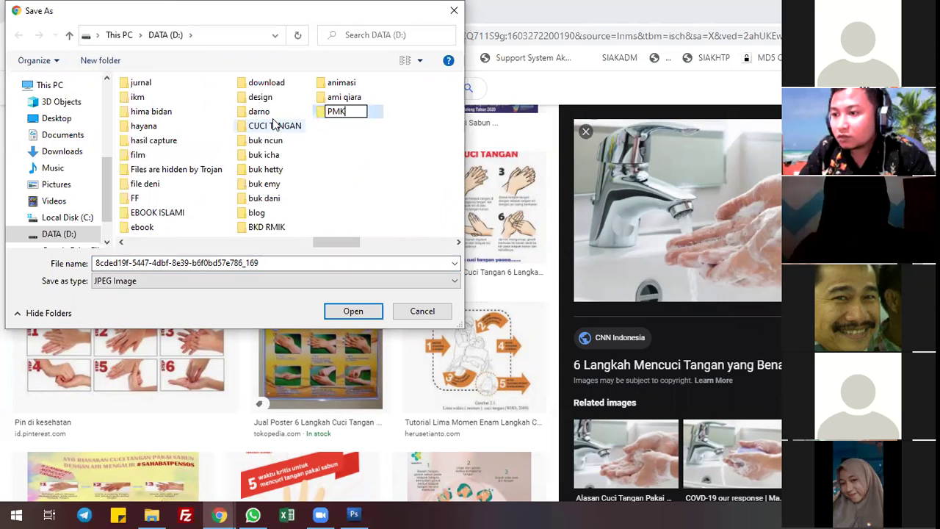
{"action": "key", "text": "Return"}
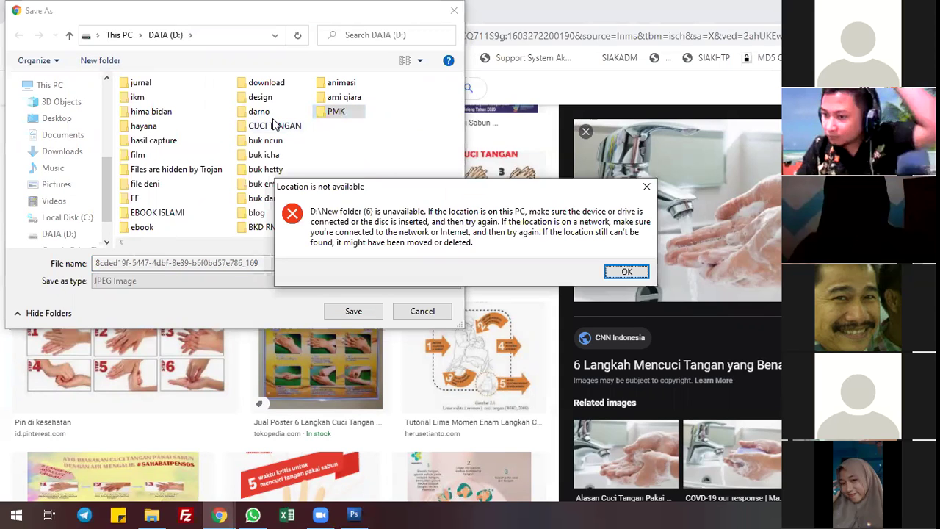
Dismiss the location error, open the PMK folder and save the photo there as a JPEG named "a".
{"action": "left_click", "coordinate": [625, 274]}
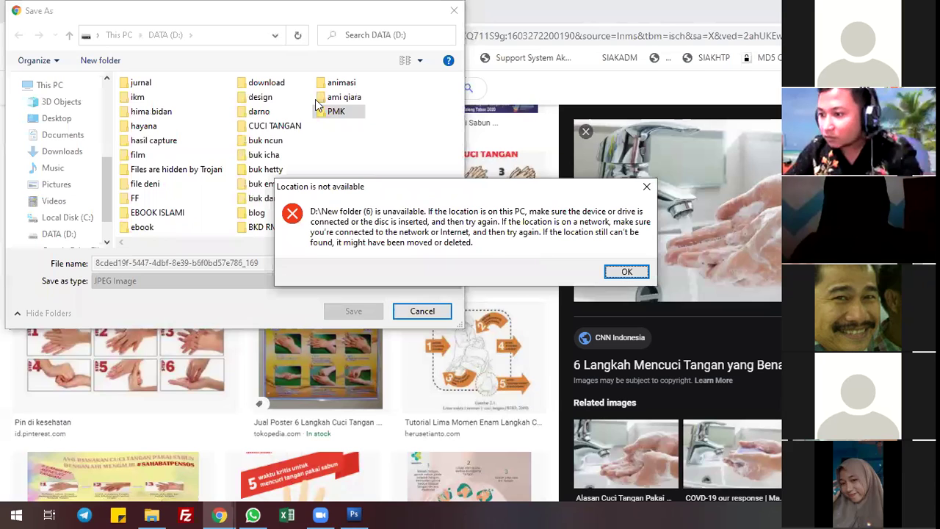
{"action": "key", "text": "Return"}
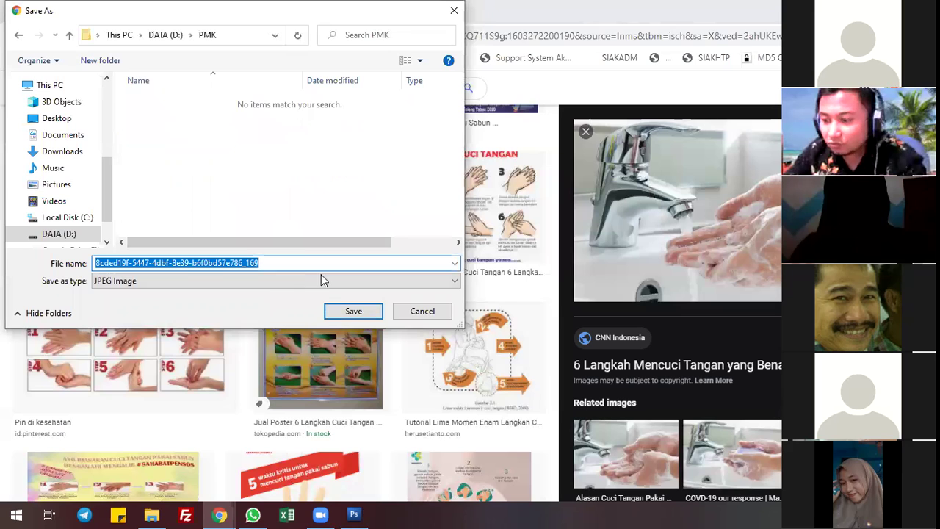
{"action": "type", "text": "4"}
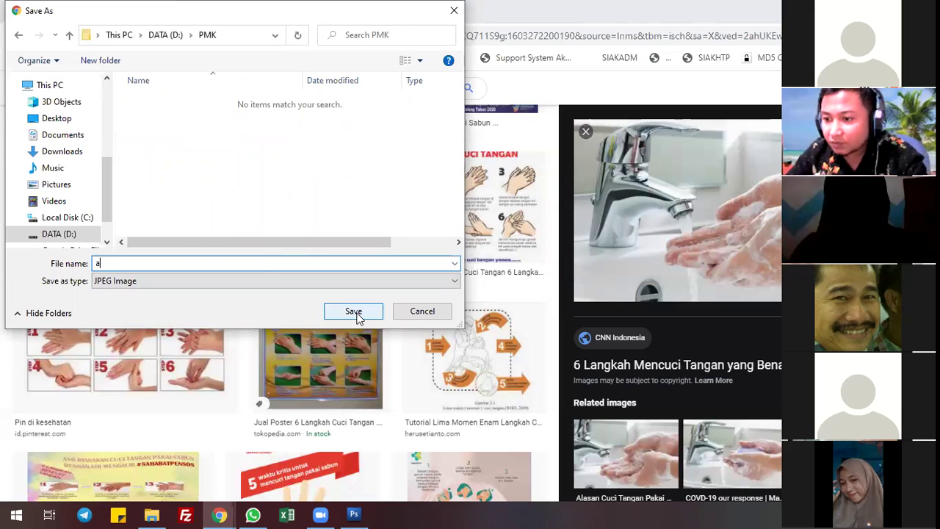
{"action": "key", "text": "Return"}
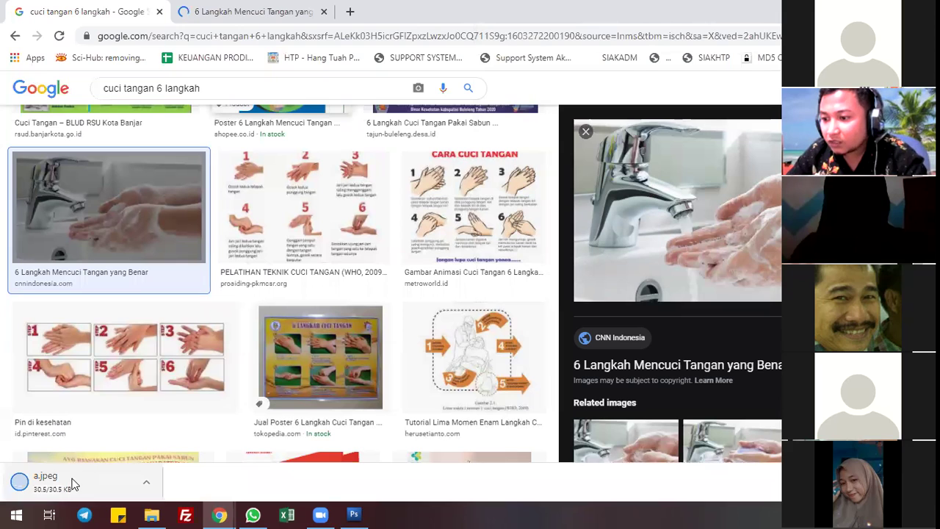
Switch to Photoshop and start opening an image, browsing to the DATA (D:) drive.
{"action": "left_click", "coordinate": [356, 514]}
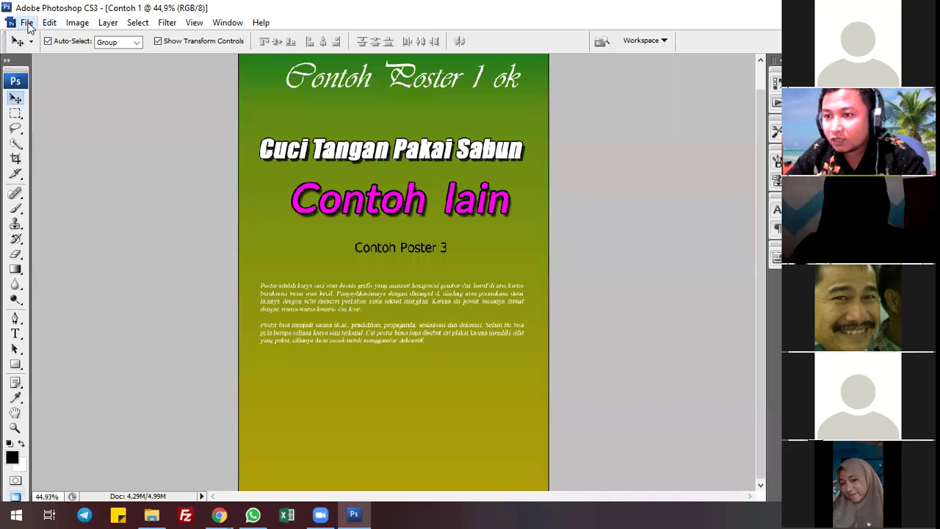
{"action": "left_click", "coordinate": [27, 23]}
{"action": "left_click", "coordinate": [42, 51]}
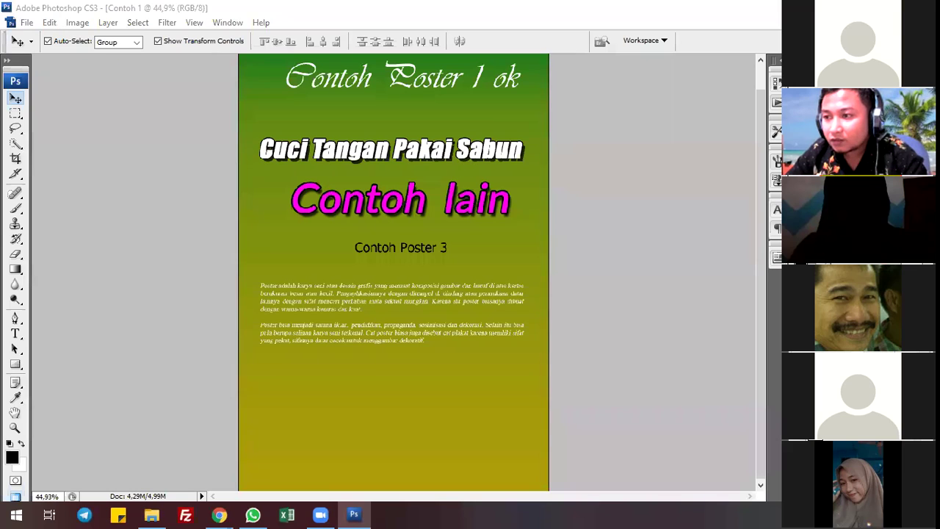
{"action": "key", "text": "ctrl+o"}
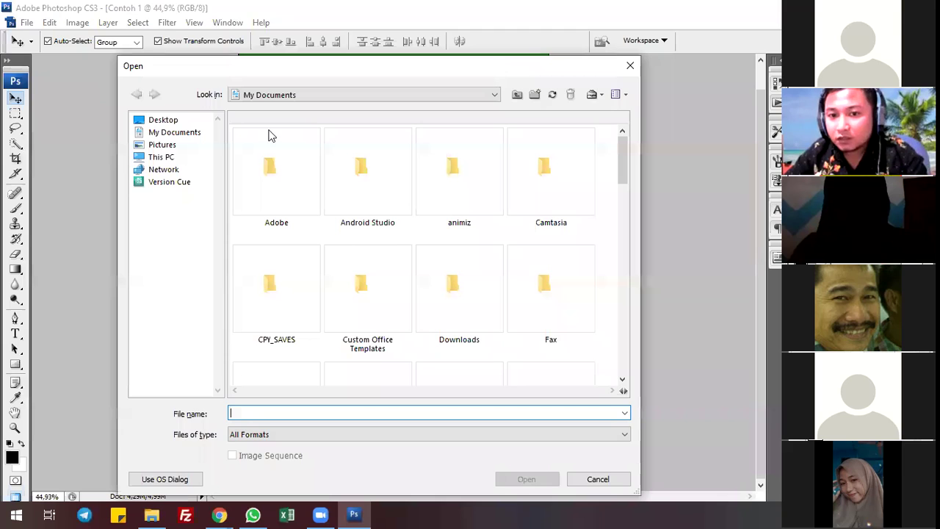
{"action": "left_click", "coordinate": [131, 149]}
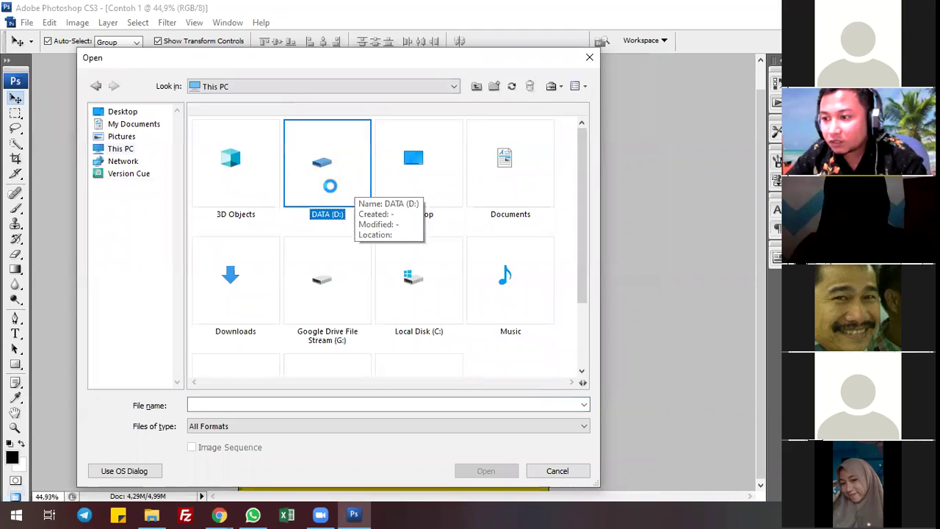
{"action": "left_click", "coordinate": [239, 285]}
{"action": "left_click", "coordinate": [238, 285]}
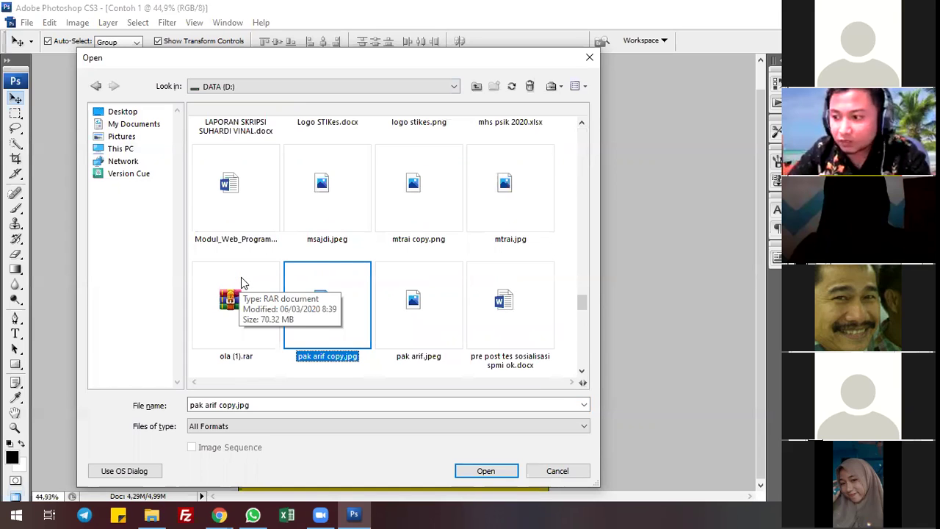
Find the PMK folder on the drive and open a.jpeg from it.
{"action": "key", "text": "Right"}
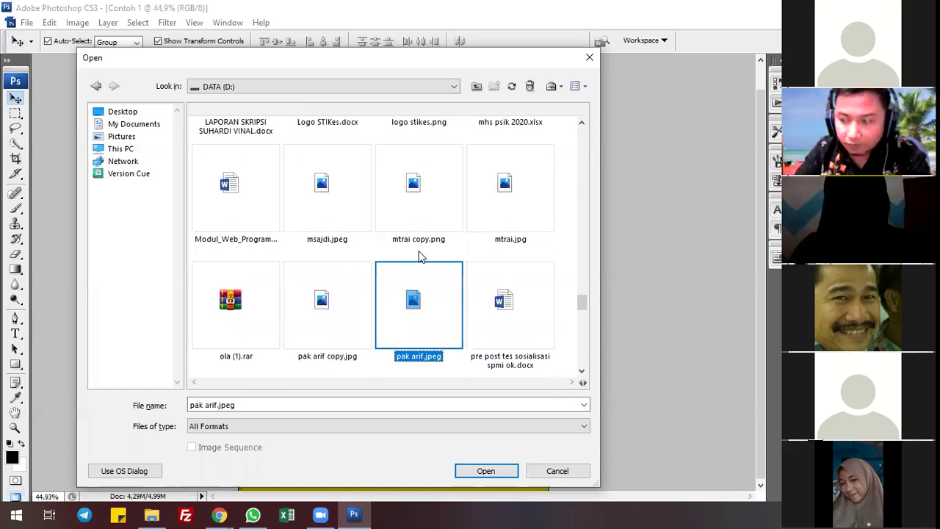
{"action": "key", "text": "p"}
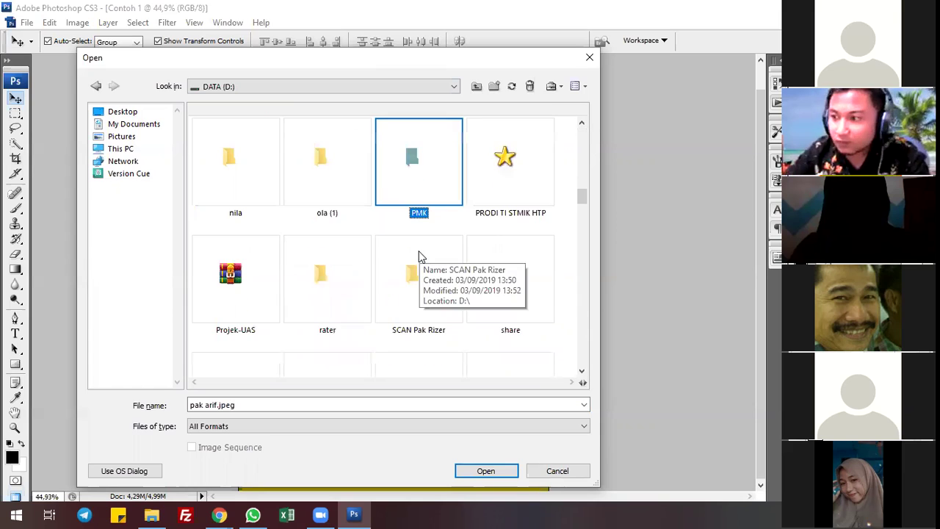
{"action": "double_click", "coordinate": [426, 179]}
{"action": "key", "text": "Right"}
{"action": "left_click", "coordinate": [485, 473]}
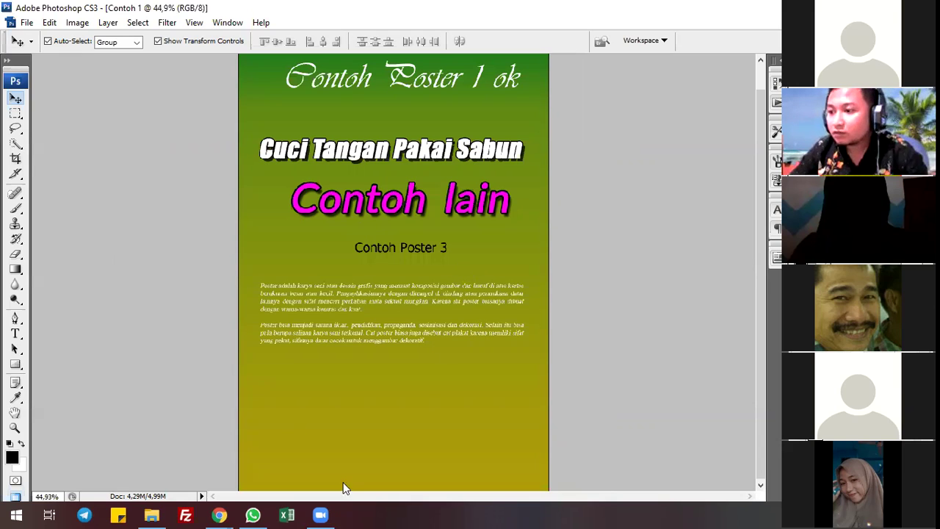
{"action": "key", "text": "ctrl+Tab"}
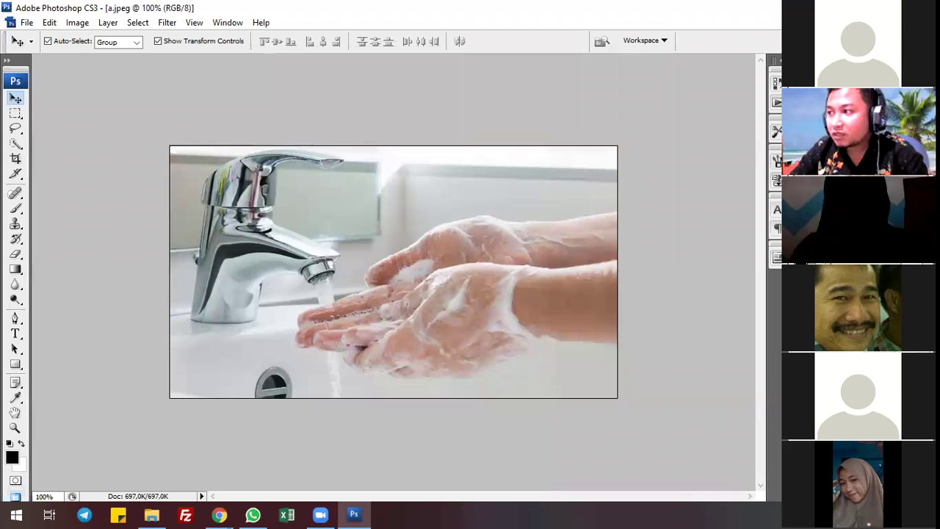
Restore the document windows from full view and arrange Contoh 1 and a.jpeg side by side.
{"action": "left_click", "coordinate": [916, 23]}
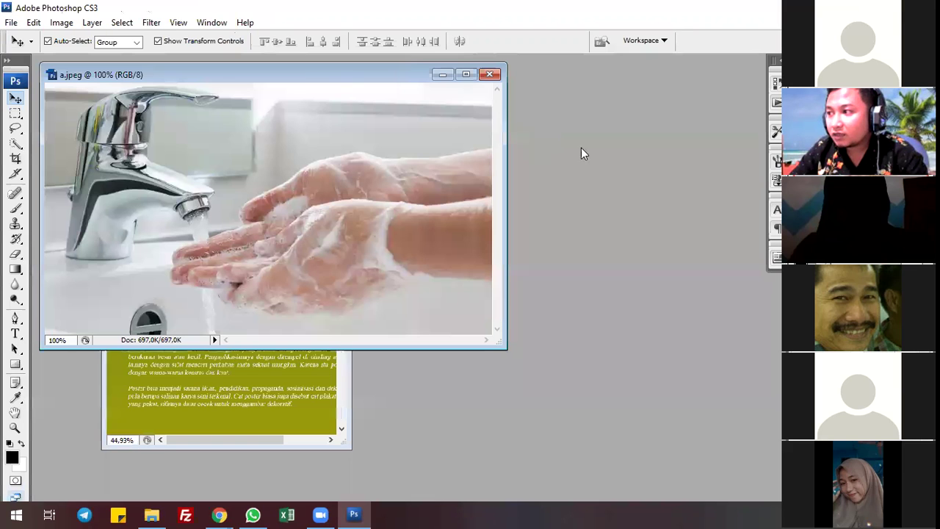
{"action": "left_click_drag", "start_coordinate": [332, 74], "coordinate": [479, 168]}
{"action": "left_click_drag", "start_coordinate": [249, 78], "coordinate": [172, 71]}
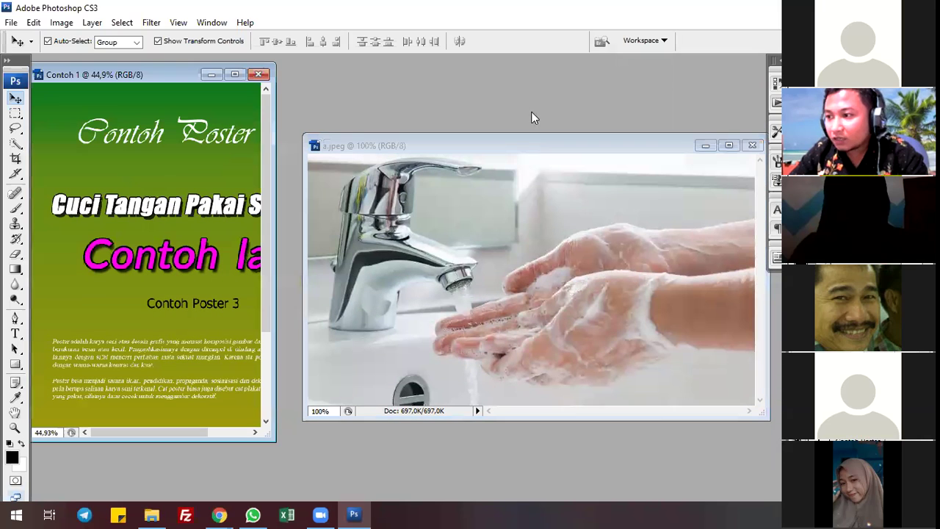
{"action": "left_click", "coordinate": [603, 289]}
{"action": "left_click_drag", "start_coordinate": [433, 146], "coordinate": [435, 112]}
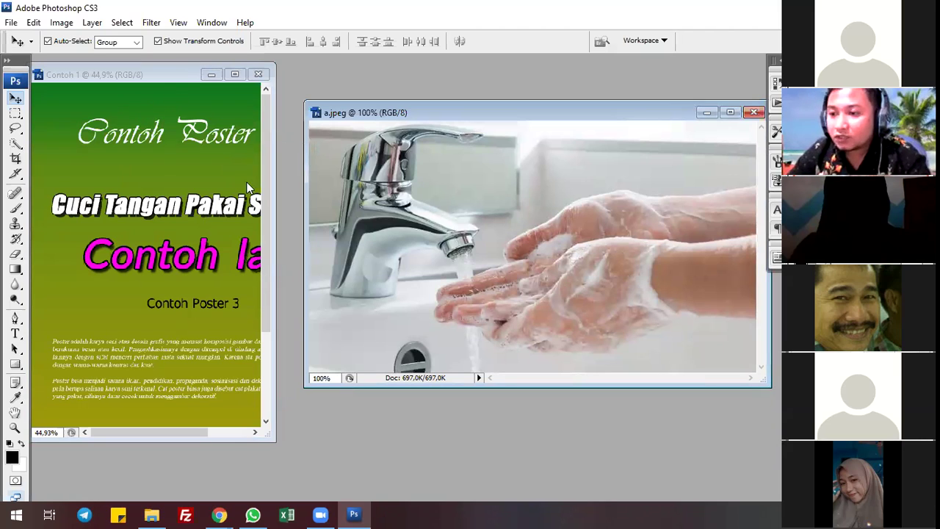
Try to move the photo's locked layer within a.jpeg using the Move tool and dismiss the error.
{"action": "left_click", "coordinate": [16, 98]}
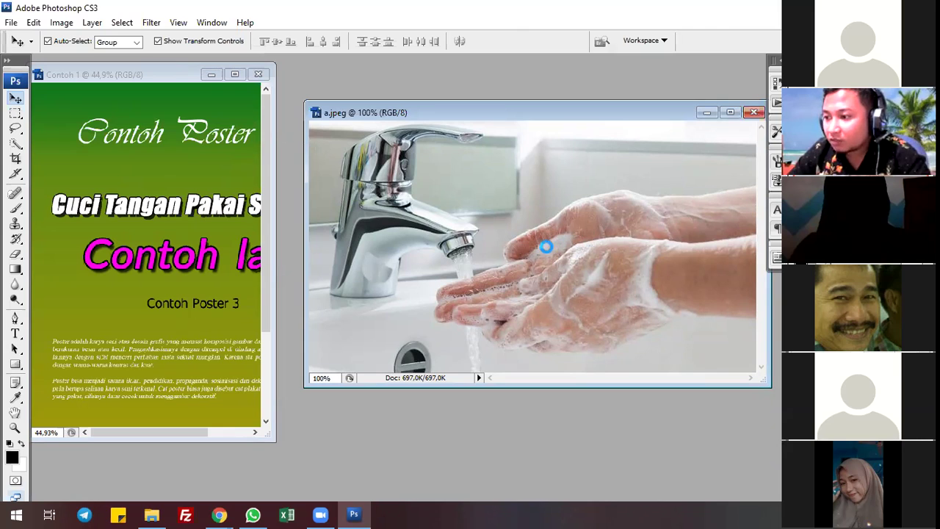
{"action": "left_click", "coordinate": [466, 198]}
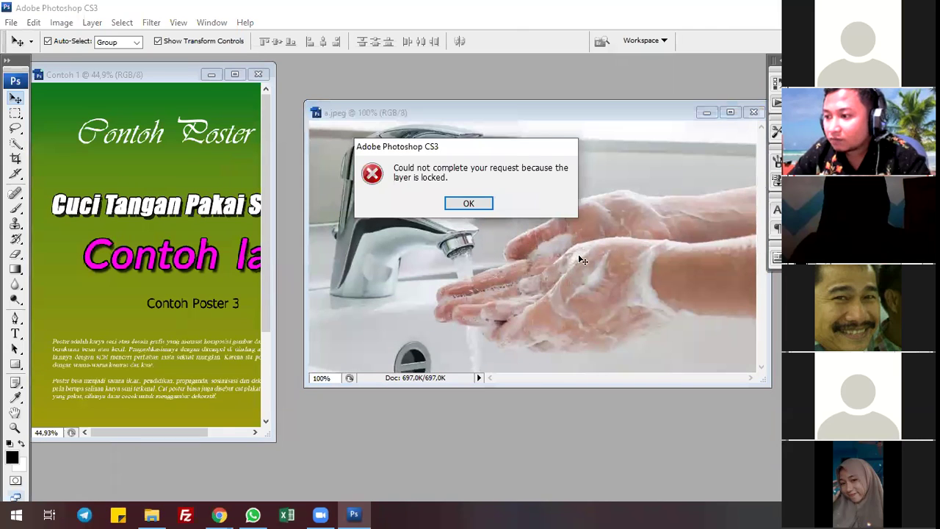
{"action": "key", "text": "Return"}
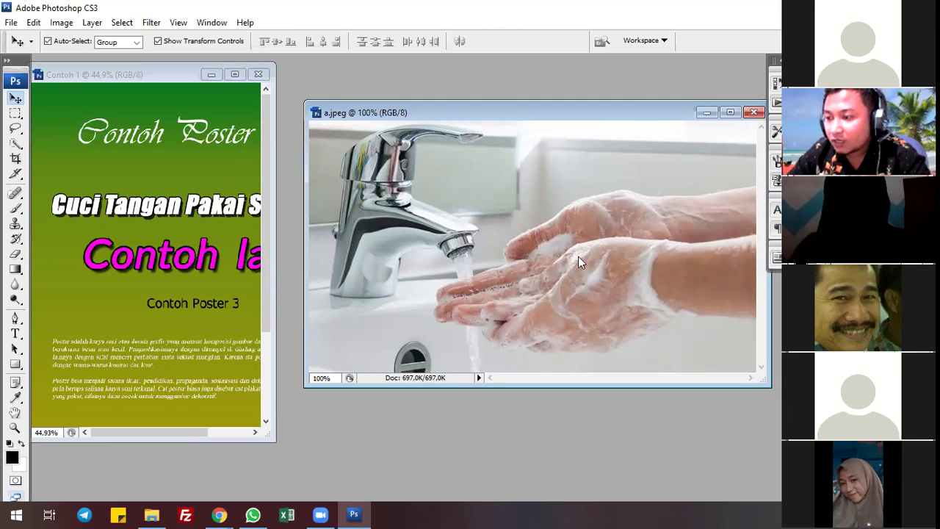
{"action": "left_click", "coordinate": [556, 251]}
{"action": "key", "text": "Return"}
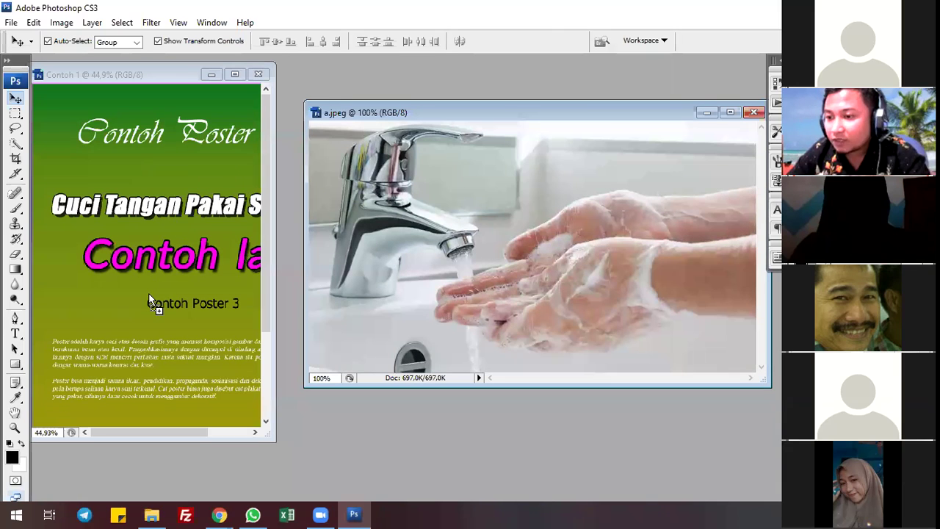
Copy the handwashing photo from a.jpeg into the Contoh 1 poster and maximize the poster window.
{"action": "left_click", "coordinate": [158, 193]}
{"action": "key", "text": "ctrl+v"}
{"action": "left_click_drag", "start_coordinate": [157, 193], "coordinate": [181, 250]}
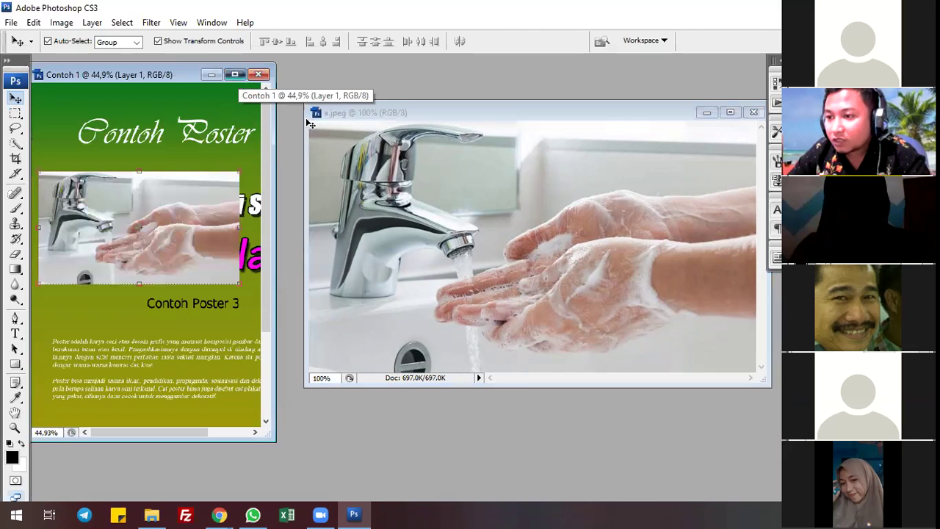
{"action": "left_click", "coordinate": [238, 76]}
Move the handwashing photo down over the poster's body paragraphs.
{"action": "left_click_drag", "start_coordinate": [393, 215], "coordinate": [433, 328]}
{"action": "left_click_drag", "start_coordinate": [450, 199], "coordinate": [409, 429]}
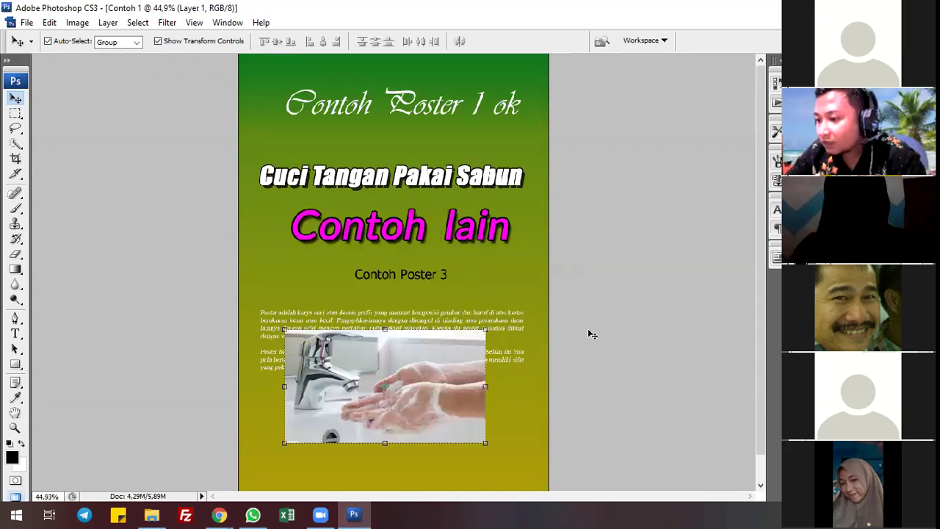
{"action": "scroll", "coordinate": [512, 342], "scroll_direction": "down", "scroll_amount": 1}
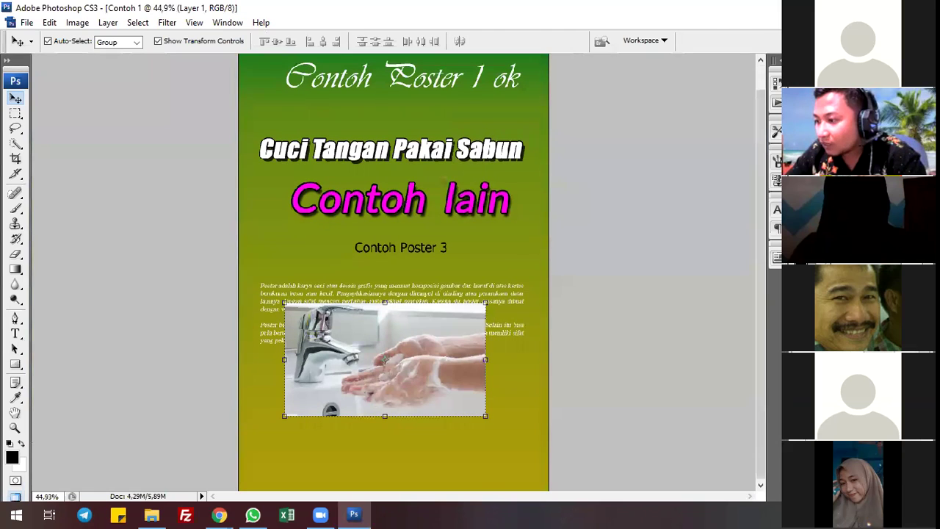
Reposition the photo over the "Cuci Tangan Pakai Sabun" and "Contoh lain" headings, against the poster's left edge.
{"action": "left_click_drag", "start_coordinate": [454, 390], "coordinate": [415, 196]}
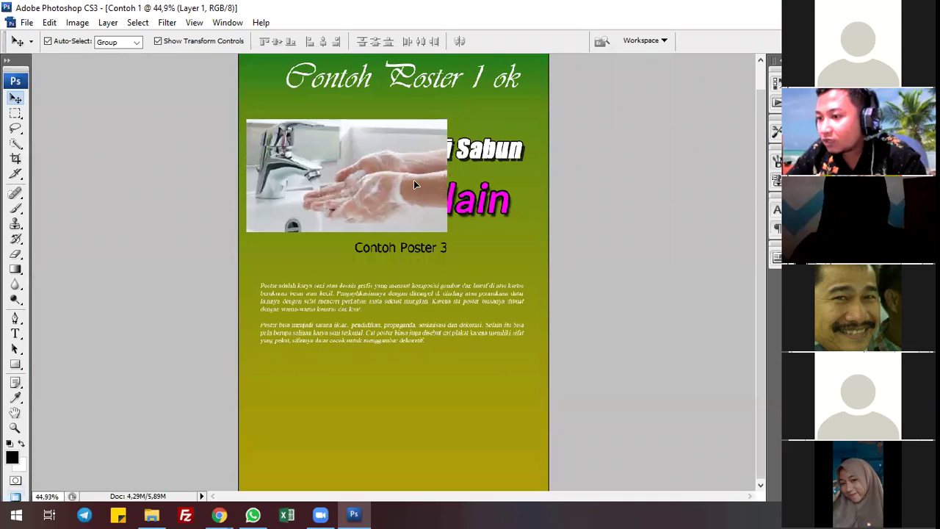
{"action": "key", "text": "ctrl+alt+z"}
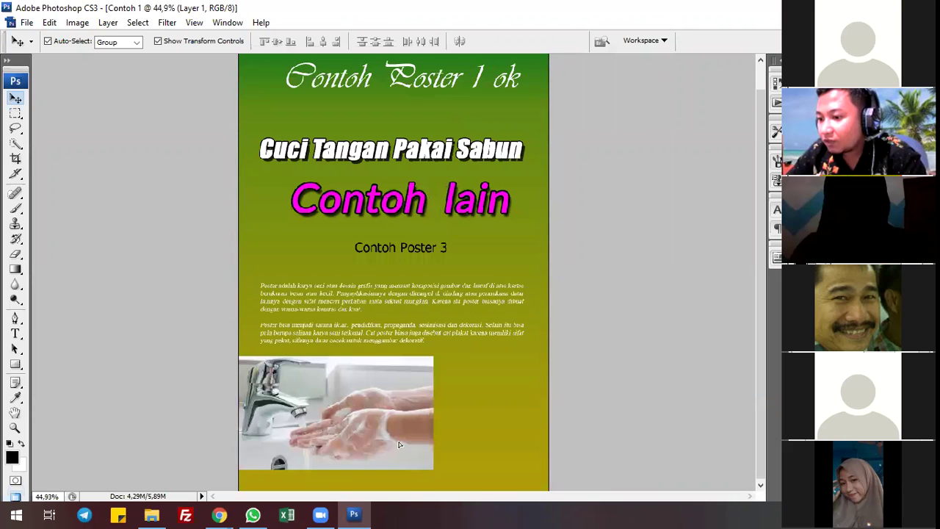
{"action": "key", "text": "ctrl+alt+z"}
{"action": "key", "text": "ctrl+shift+z"}
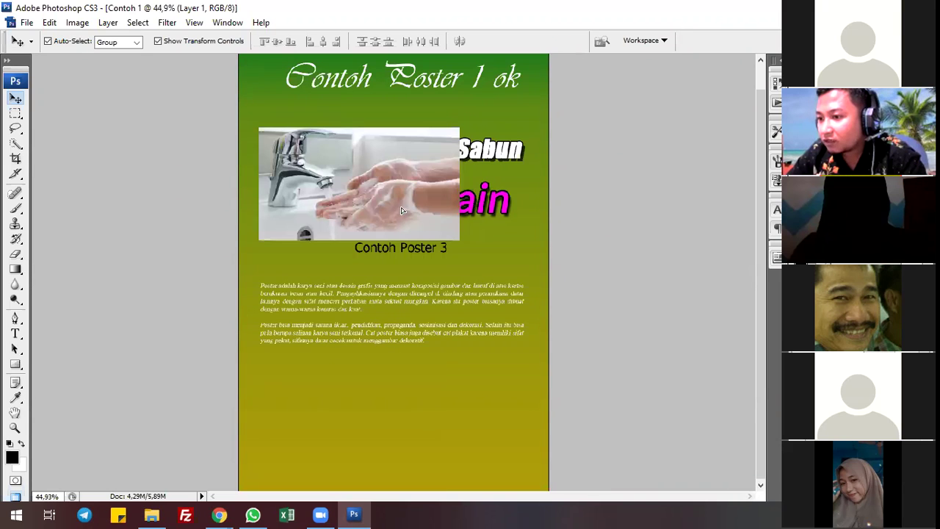
{"action": "key", "text": "ctrl+alt+z"}
{"action": "key", "text": "ctrl+alt+z"}
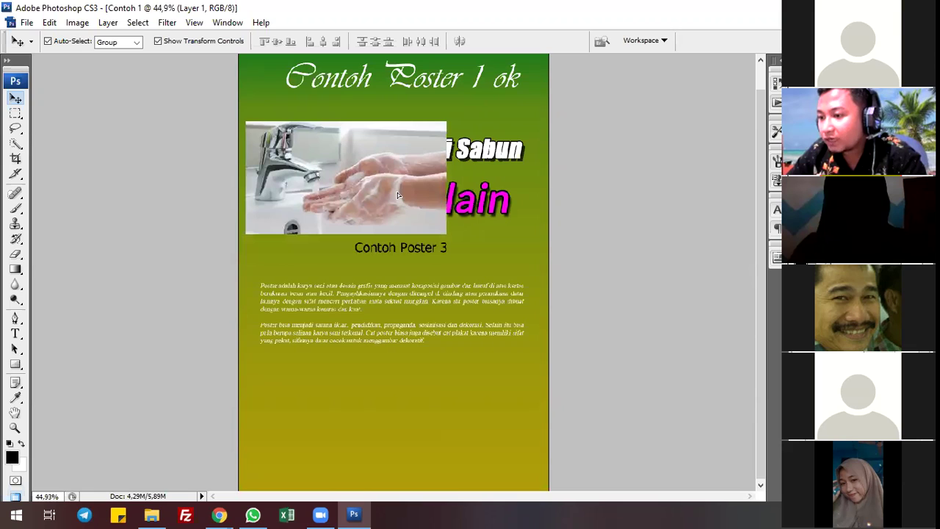
{"action": "key", "text": "ctrl+alt+z"}
{"action": "key", "text": "ctrl+alt+z"}
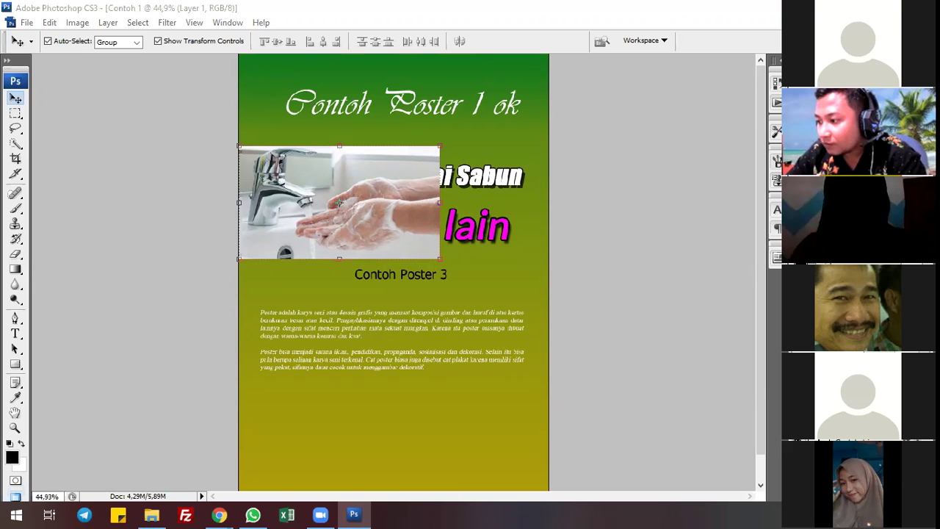
Send the photo layer backward until it lies behind both the "Contoh lain" and "Cuci Tangan Pakai Sabun" headings.
{"action": "key", "text": "ctrl+bracketleft"}
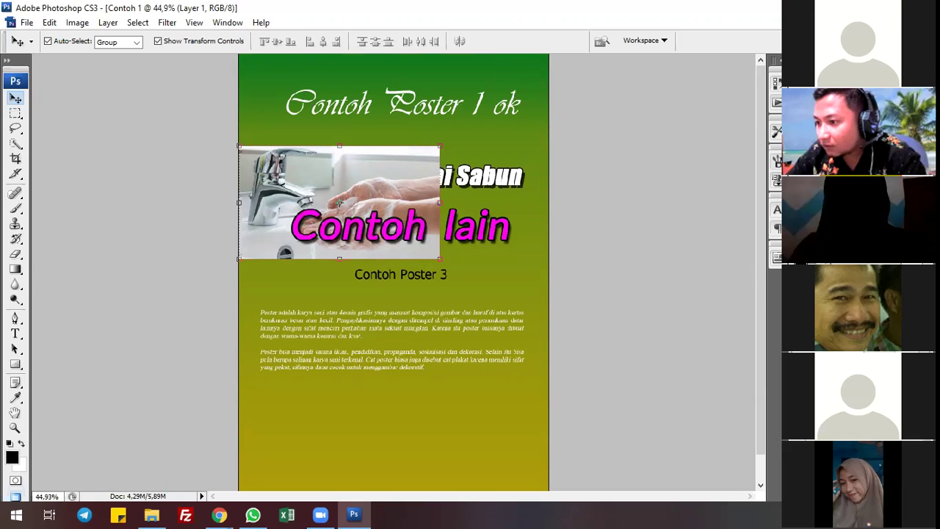
{"action": "key", "text": "ctrl+bracketleft"}
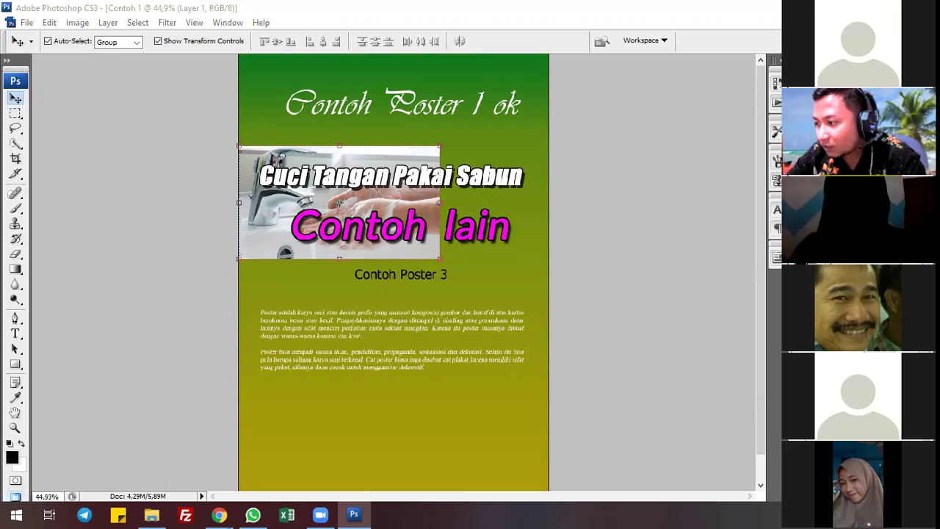
{"action": "key", "text": "ctrl+bracketright"}
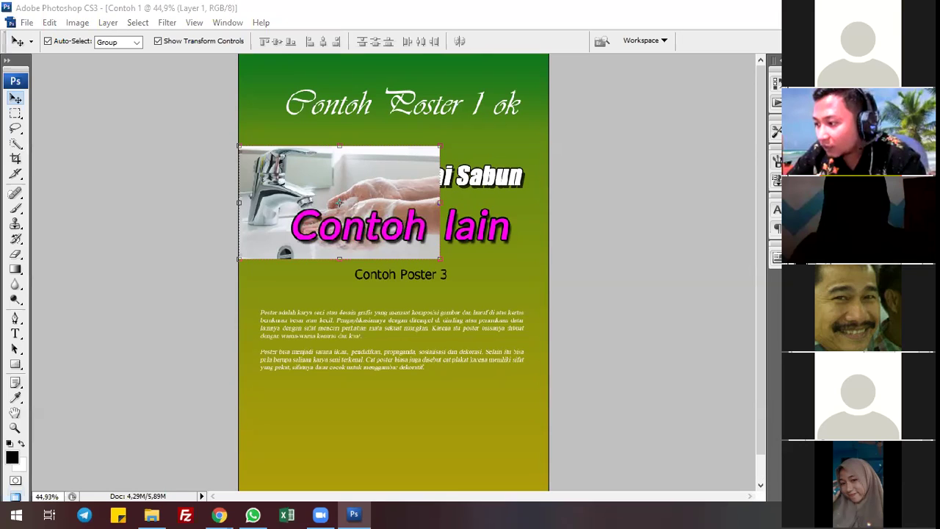
{"action": "key", "text": "ctrl+bracketleft"}
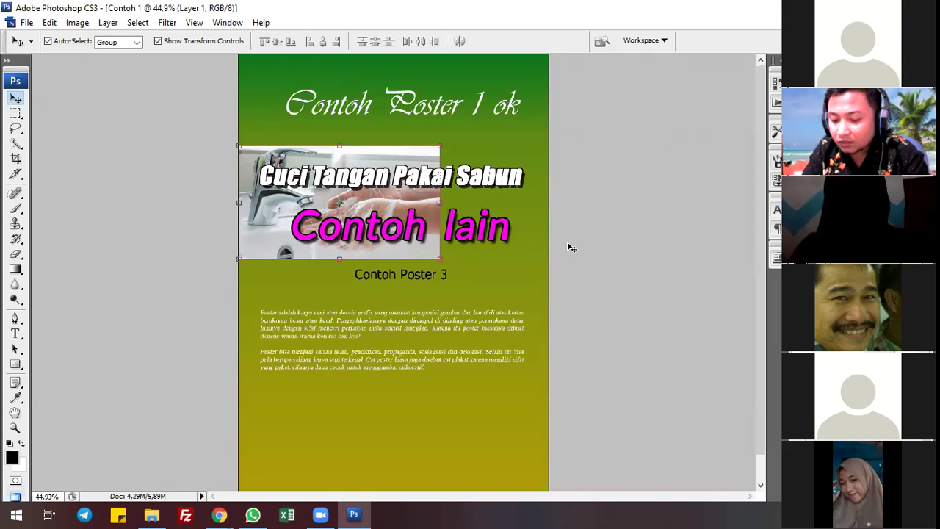
Send the photo layer behind the gradient background, then restore it to just behind the headings.
{"action": "key", "text": "ctrl+z"}
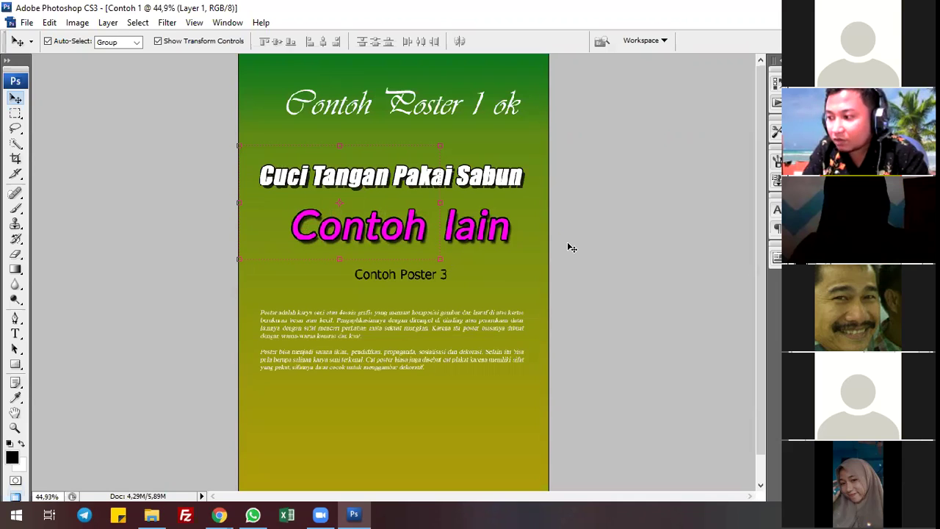
{"action": "key", "text": "ctrl+z"}
{"action": "key", "text": "ctrl+z"}
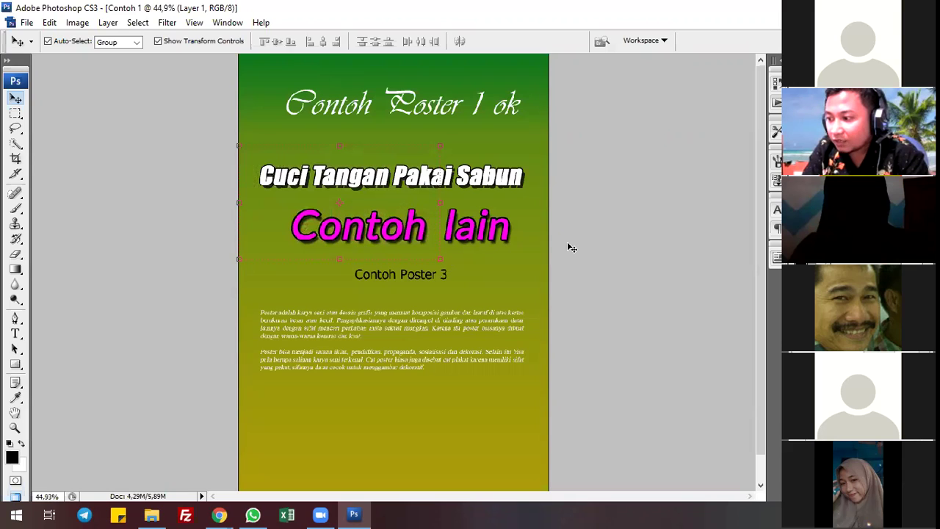
{"action": "key", "text": "ctrl+z"}
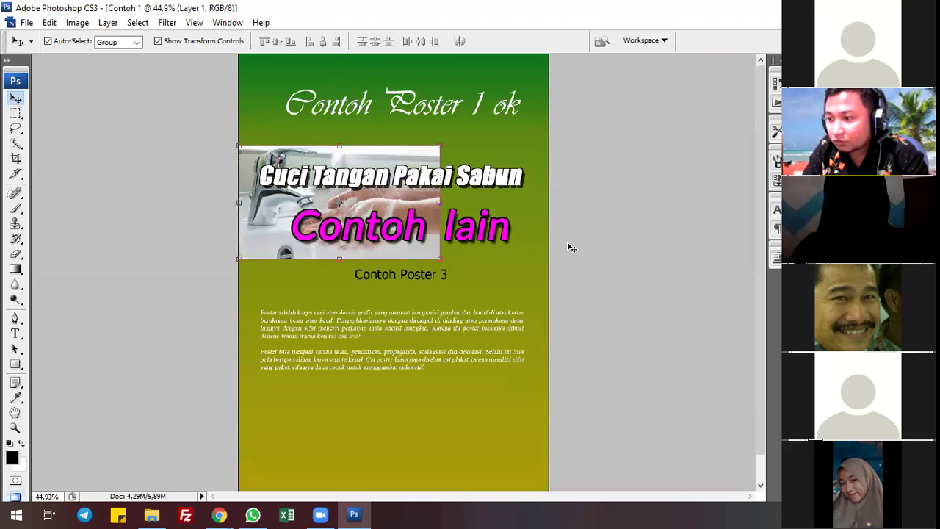
Bring the photo layer forward above both headings, then send it back behind them again.
{"action": "key", "text": "ctrl+bracketright"}
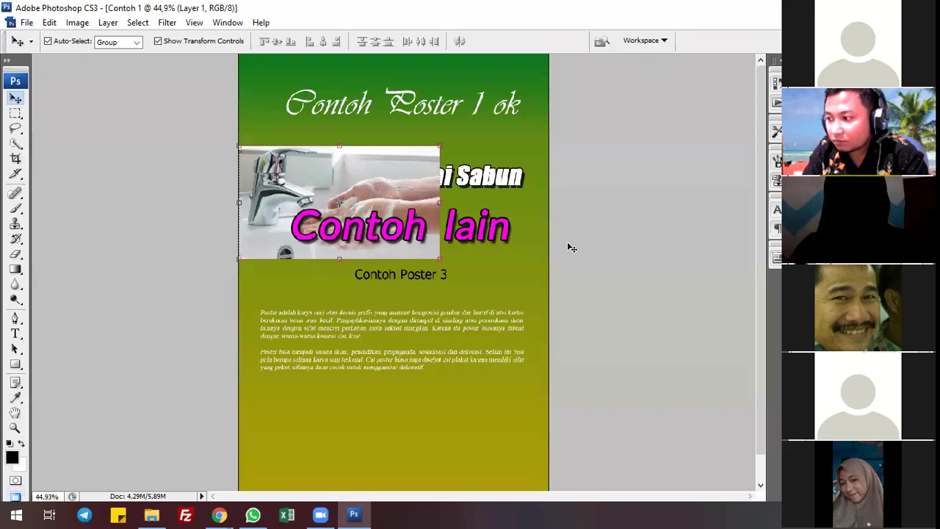
{"action": "key", "text": "ctrl+bracketright"}
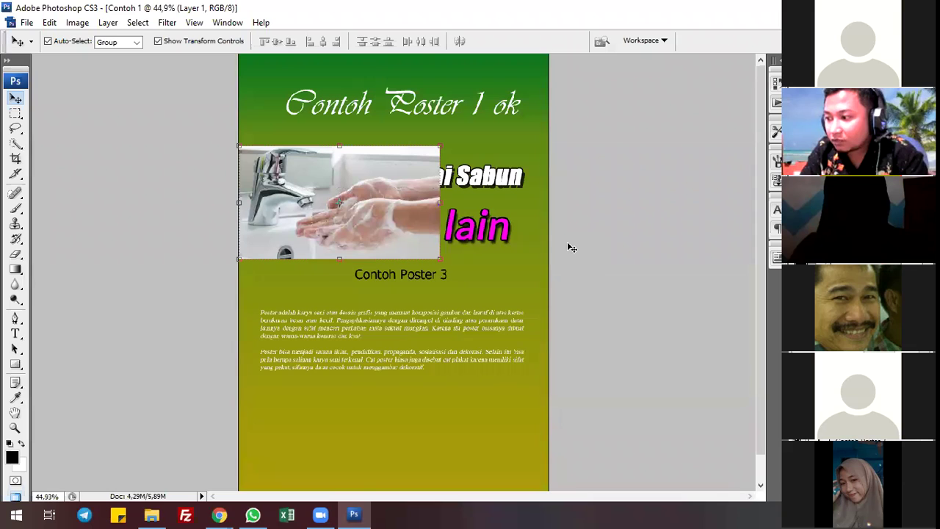
{"action": "key", "text": "ctrl+bracketleft"}
{"action": "key", "text": "ctrl+bracketleft"}
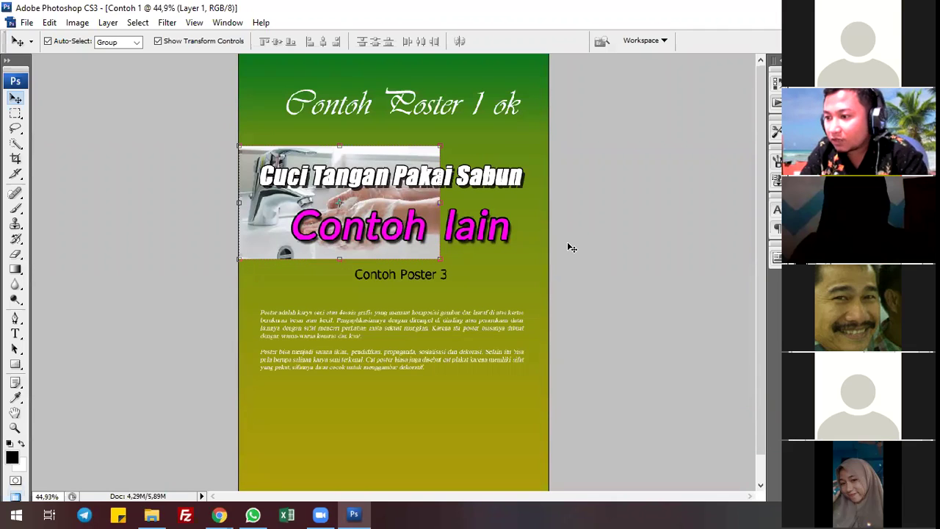
{"action": "key", "text": "ctrl+bracketright"}
{"action": "key", "text": "ctrl+bracketleft"}
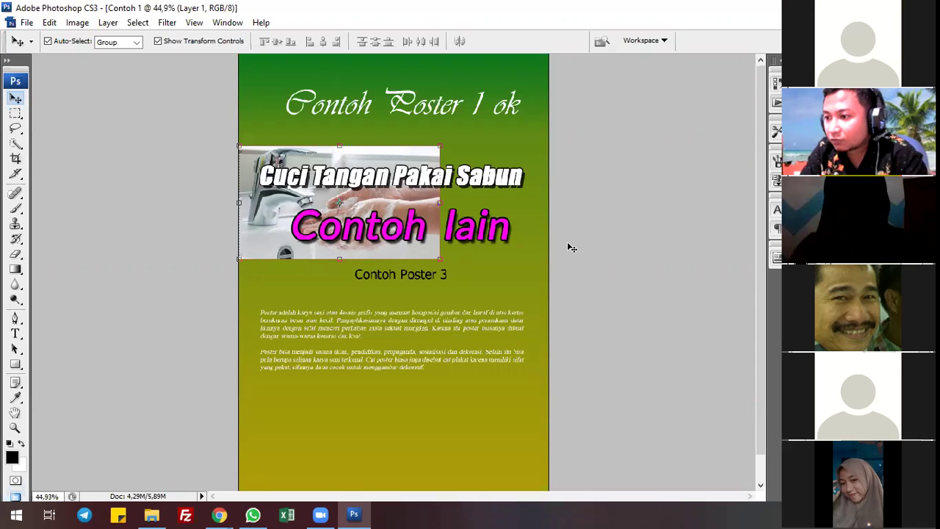
Try the photo layer behind the gradient background, restore its order, and undo the accidental shift of the background.
{"action": "key", "text": "ctrl+bracketleft"}
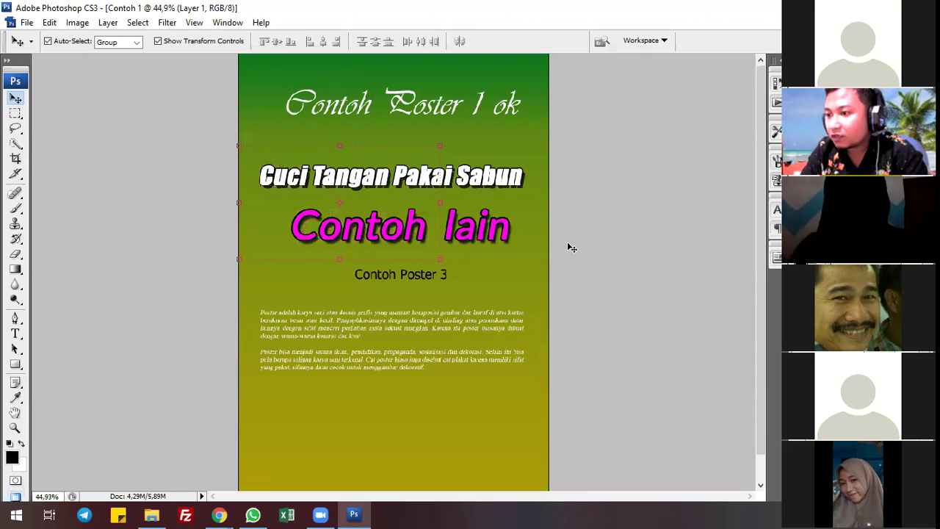
{"action": "key", "text": "ctrl+bracketright"}
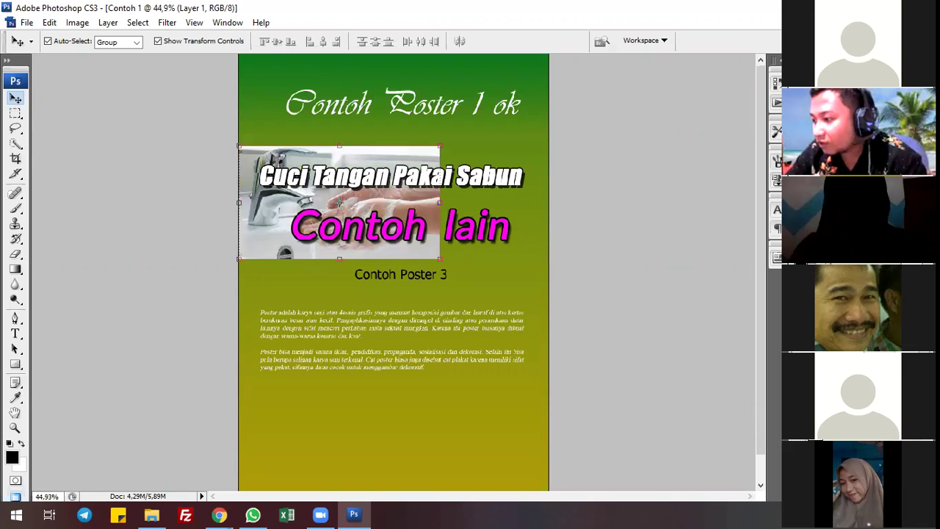
{"action": "key", "text": "alt+bracketleft"}
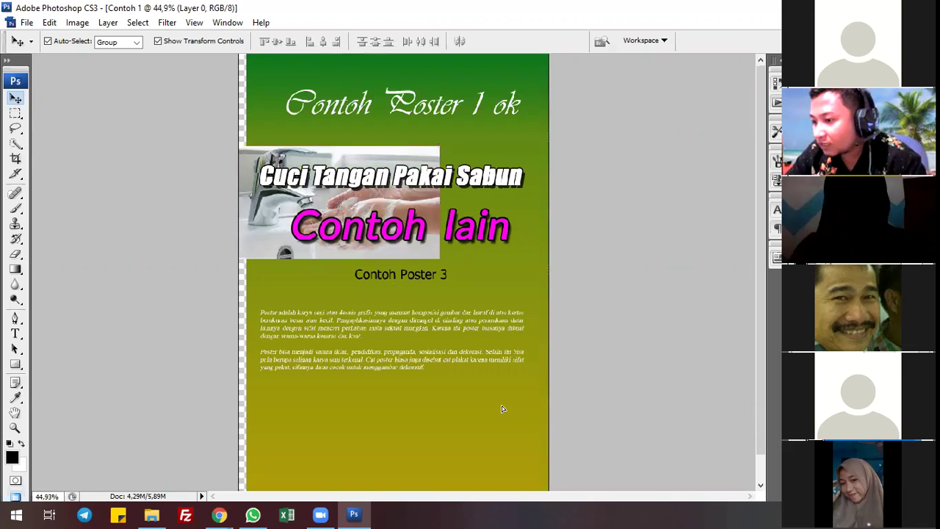
{"action": "left_click_drag", "start_coordinate": [492, 408], "coordinate": [482, 411]}
{"action": "key", "text": "ctrl+z"}
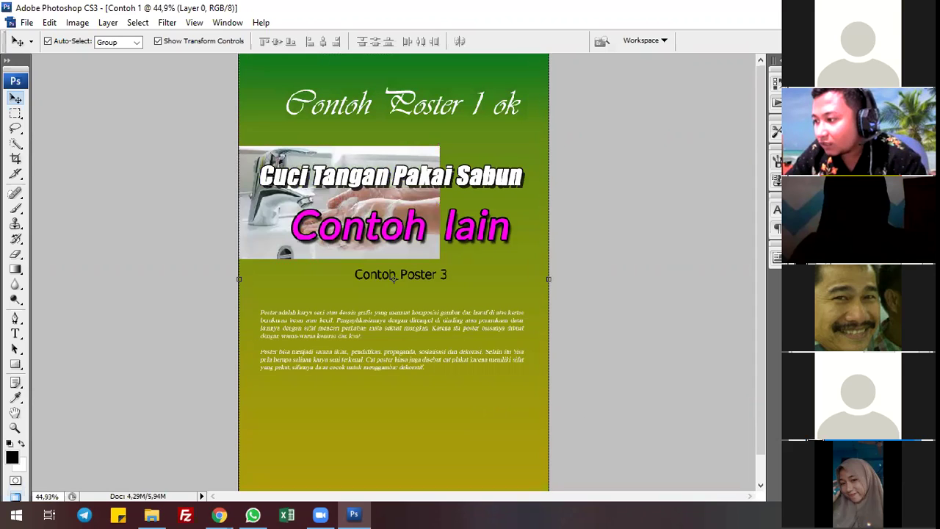
{"action": "left_click", "coordinate": [626, 357]}
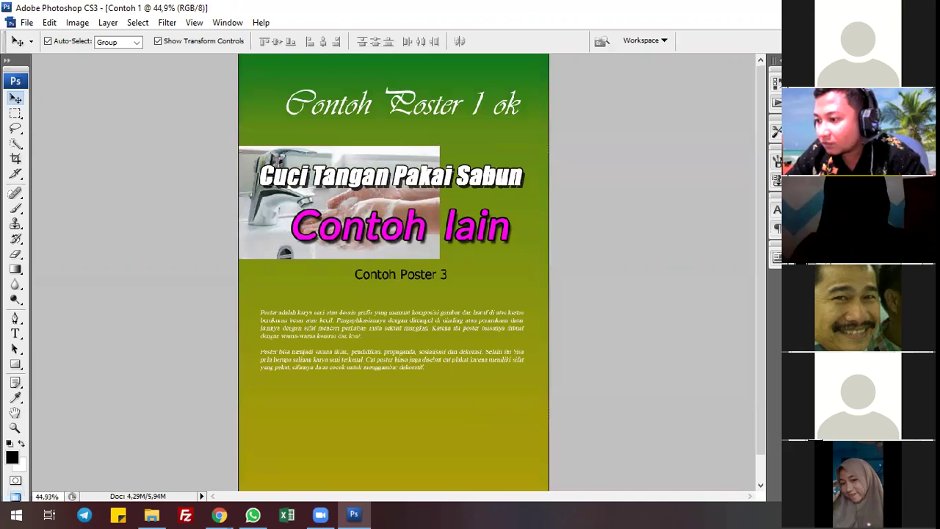
Move the photo below the "Contoh lain" heading and scale it to 197% with Free Transform, centred at X 500 px, Y 1056,4 px.
{"action": "left_click_drag", "start_coordinate": [456, 251], "coordinate": [416, 225]}
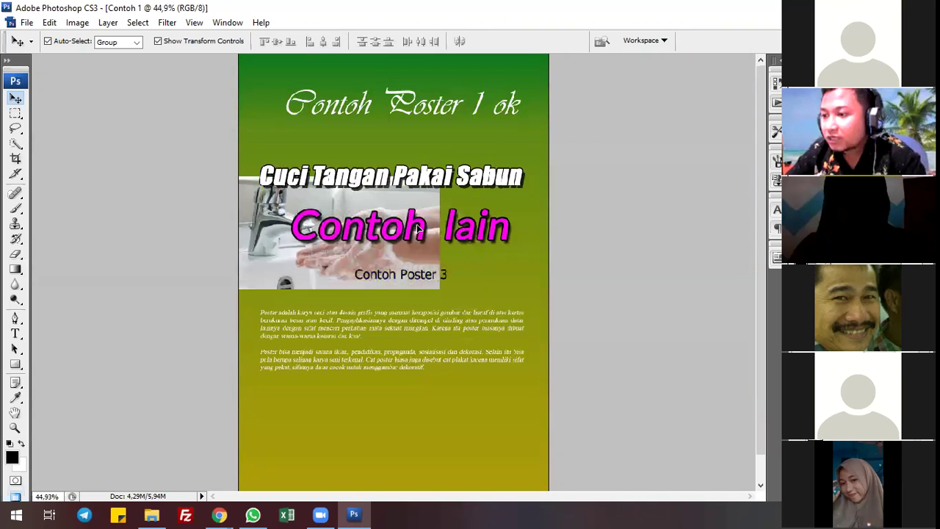
{"action": "left_click_drag", "start_coordinate": [438, 312], "coordinate": [439, 308]}
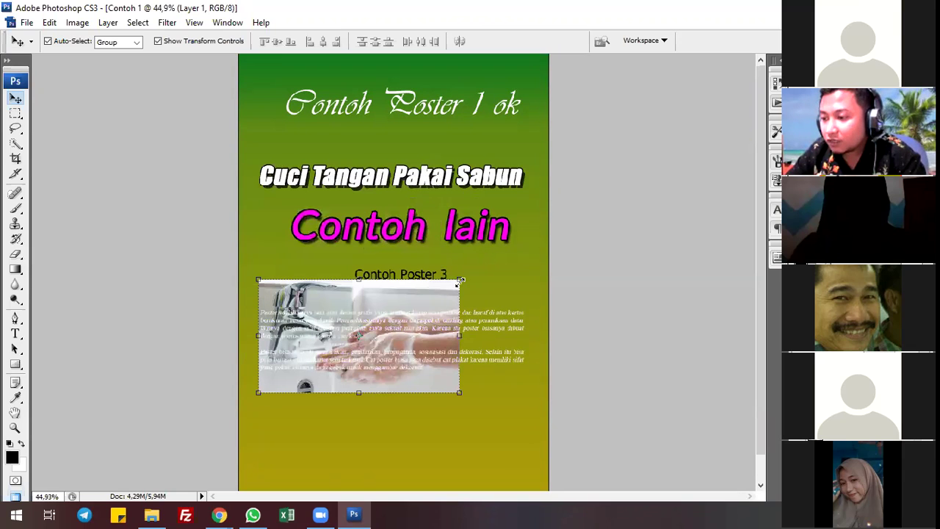
{"action": "key", "text": "ctrl+t"}
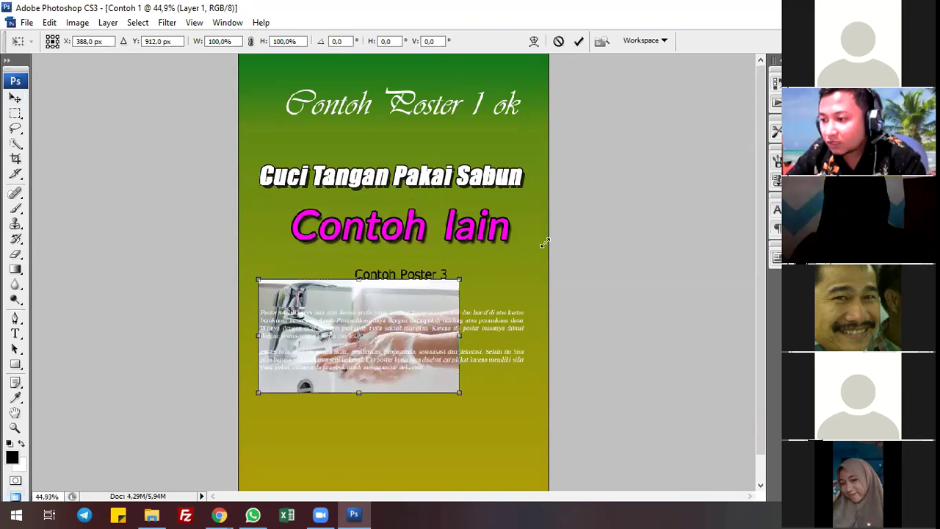
{"action": "left_click_drag", "start_coordinate": [607, 218], "coordinate": [670, 190]}
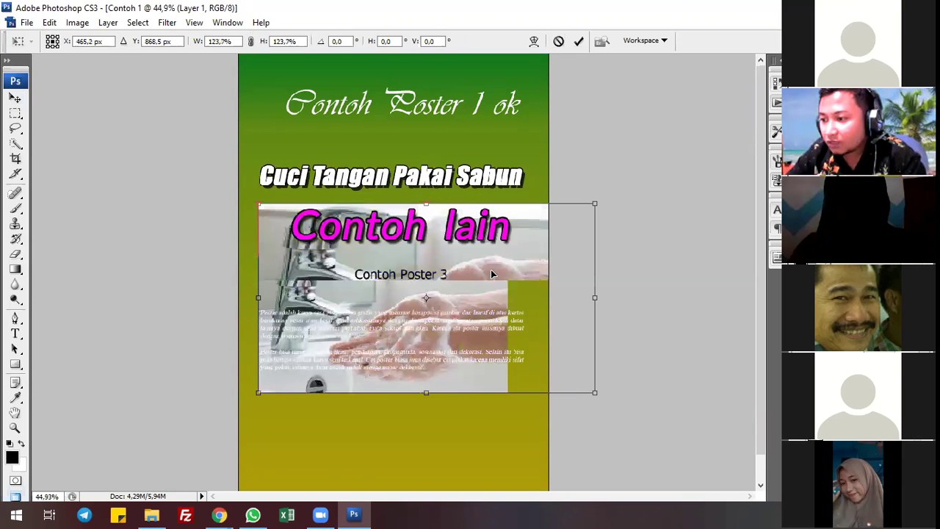
{"action": "left_click_drag", "start_coordinate": [417, 234], "coordinate": [418, 143]}
{"action": "left_click_drag", "start_coordinate": [423, 322], "coordinate": [440, 361]}
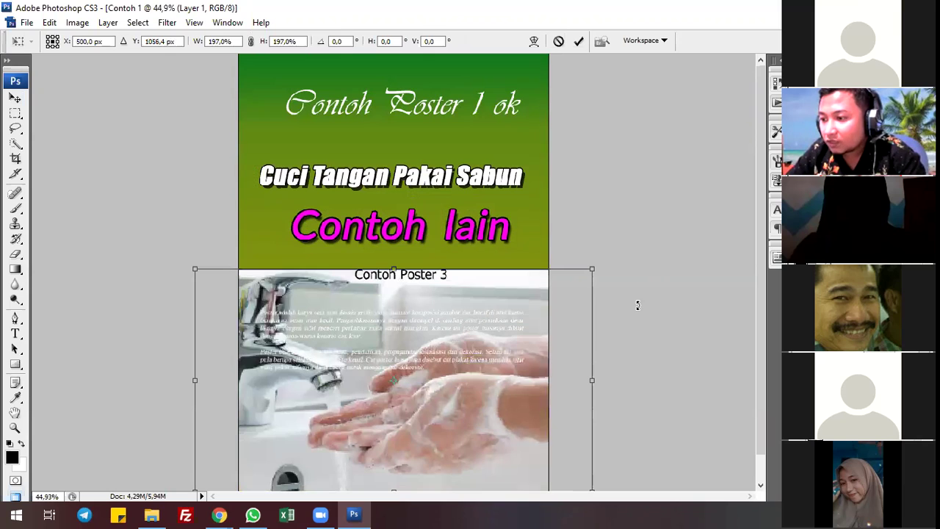
{"action": "scroll", "coordinate": [533, 359], "scroll_direction": "down", "scroll_amount": 1}
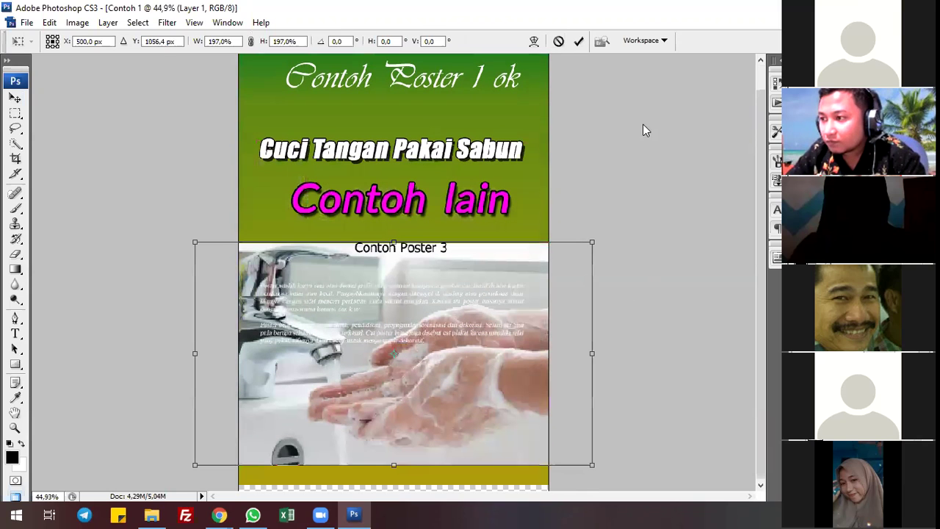
{"action": "left_click", "coordinate": [578, 42]}
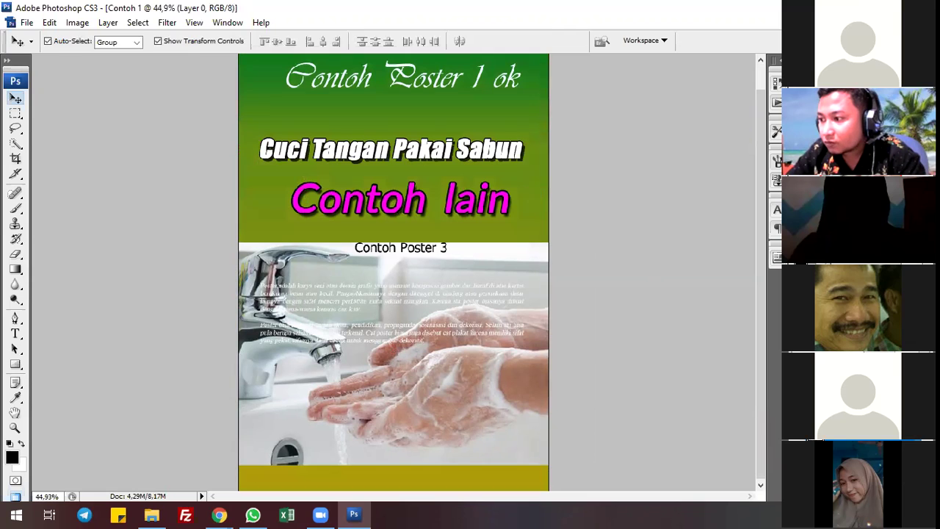
Move the enlarged photo up until its upper edge runs behind the "Cuci Tangan Pakai Sabun" heading.
{"action": "left_click", "coordinate": [529, 272]}
{"action": "left_click_drag", "start_coordinate": [529, 265], "coordinate": [536, 194]}
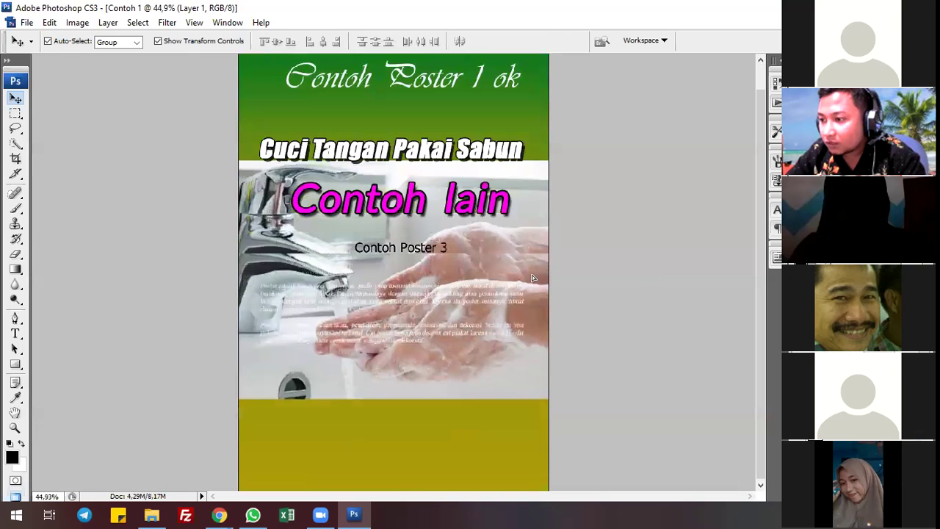
{"action": "key", "text": "ctrl+z"}
{"action": "left_click_drag", "start_coordinate": [534, 229], "coordinate": [535, 167]}
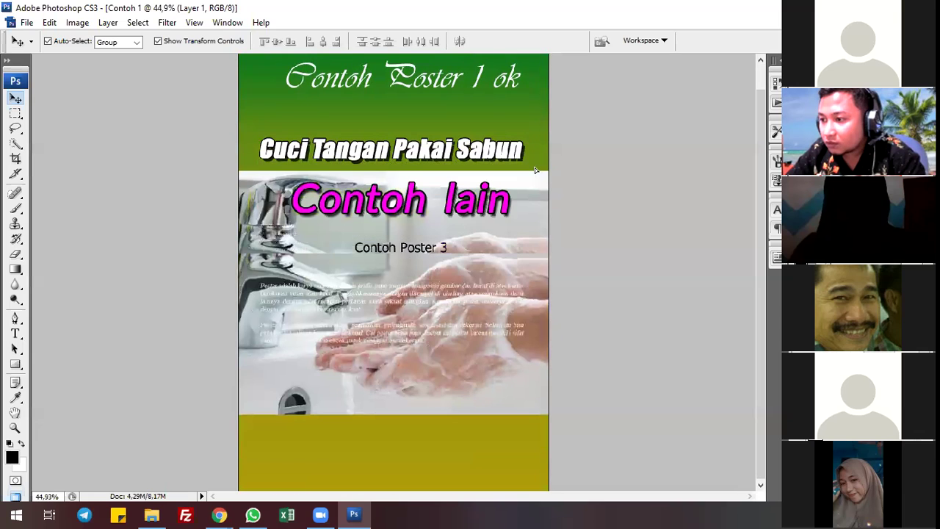
{"action": "key", "text": "shift+Up"}
{"action": "key", "text": "shift+Up"}
{"action": "key", "text": "shift+Up"}
{"action": "key", "text": "shift+Up"}
{"action": "key", "text": "shift+Up"}
{"action": "key", "text": "shift+Up"}
{"action": "key", "text": "shift+Up"}
{"action": "key", "text": "shift+Up"}
{"action": "key", "text": "shift+Up"}
{"action": "key", "text": "shift+Up"}
{"action": "key", "text": "shift+Up"}
{"action": "key", "text": "shift+Up"}
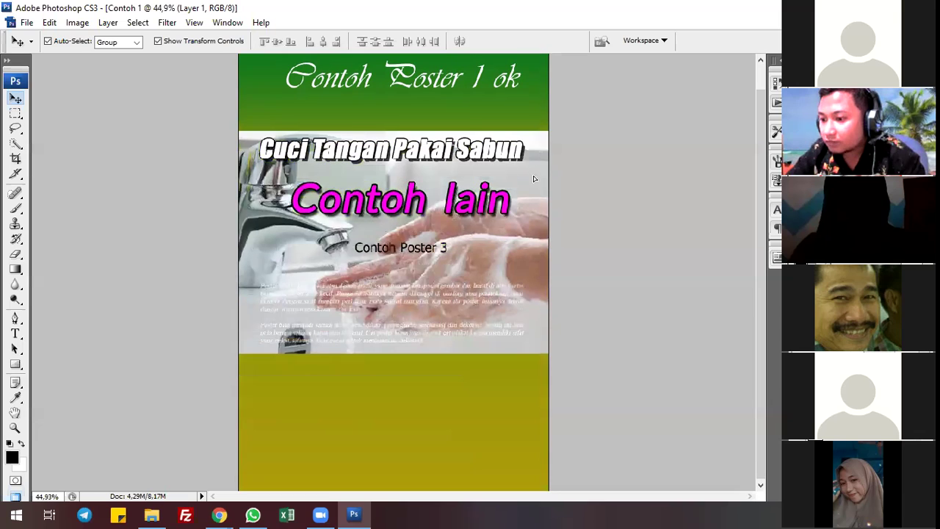
{"action": "key", "text": "shift+Down"}
{"action": "key", "text": "shift+Down"}
{"action": "key", "text": "shift+Down"}
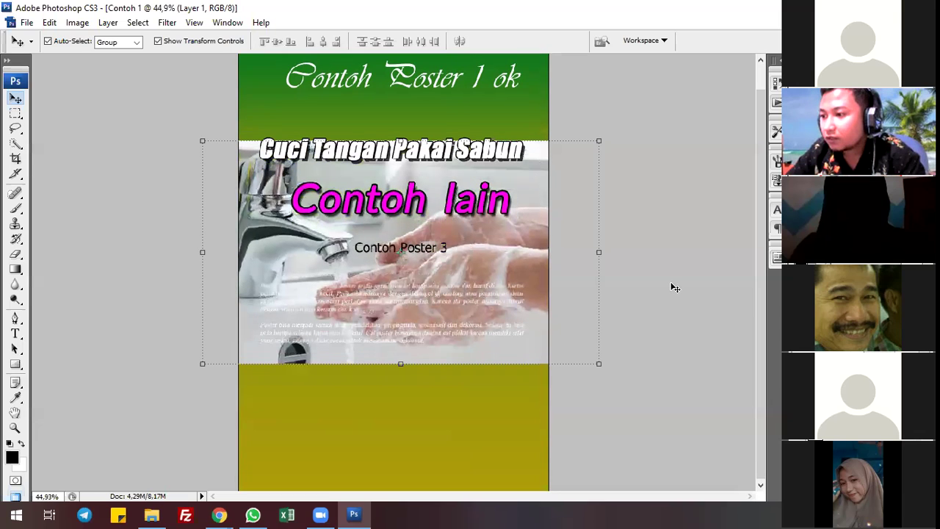
Shift the photo slightly left so more of the hands shows within the poster, and deselect it.
{"action": "left_click", "coordinate": [511, 221]}
{"action": "key", "text": "ctrl+alt+z"}
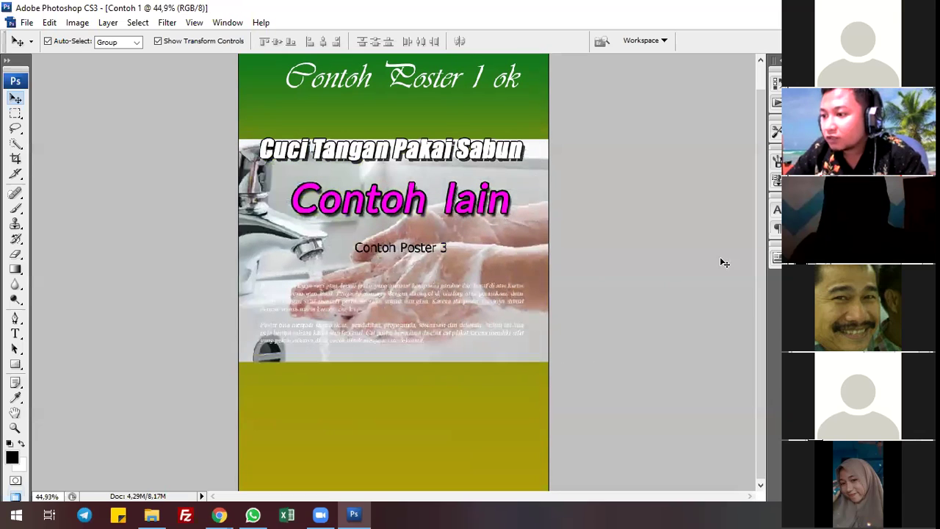
{"action": "key", "text": "ctrl+alt+z"}
{"action": "left_click", "coordinate": [677, 235]}
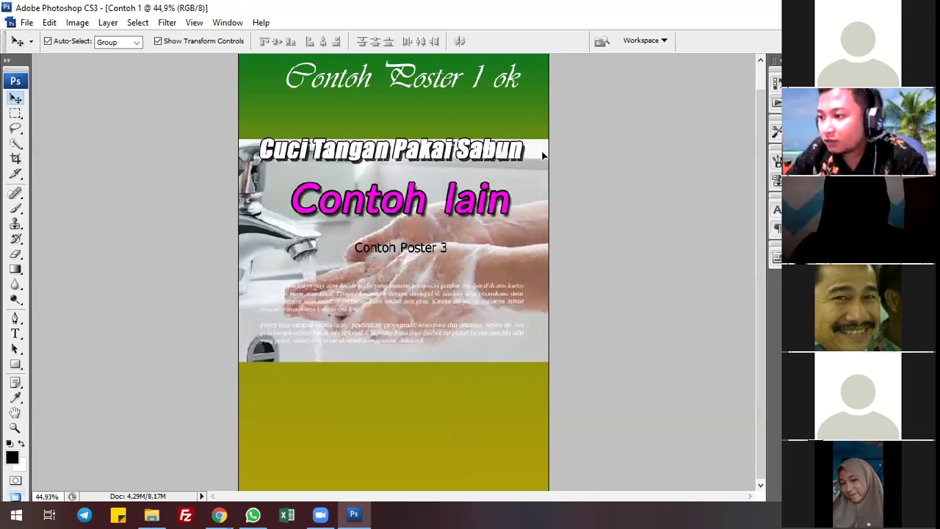
{"action": "left_click", "coordinate": [493, 152]}
{"action": "left_click", "coordinate": [600, 218]}
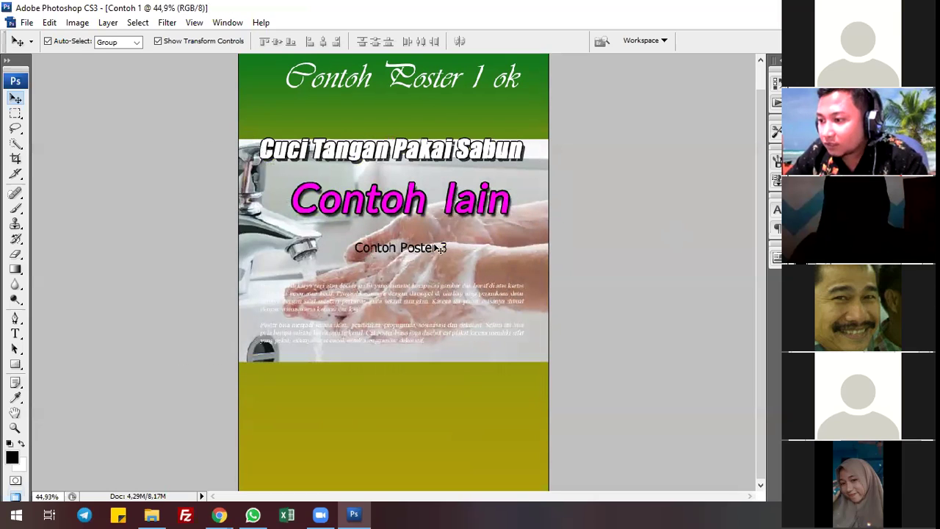
Shift the body paragraphs slightly right and up over the photo.
{"action": "left_click", "coordinate": [481, 334]}
{"action": "mouse_move", "coordinate": [494, 334]}
{"action": "left_mouse_down"}
{"action": "mouse_move", "coordinate": [487, 330]}
{"action": "mouse_move", "coordinate": [497, 335]}
{"action": "left_mouse_up"}
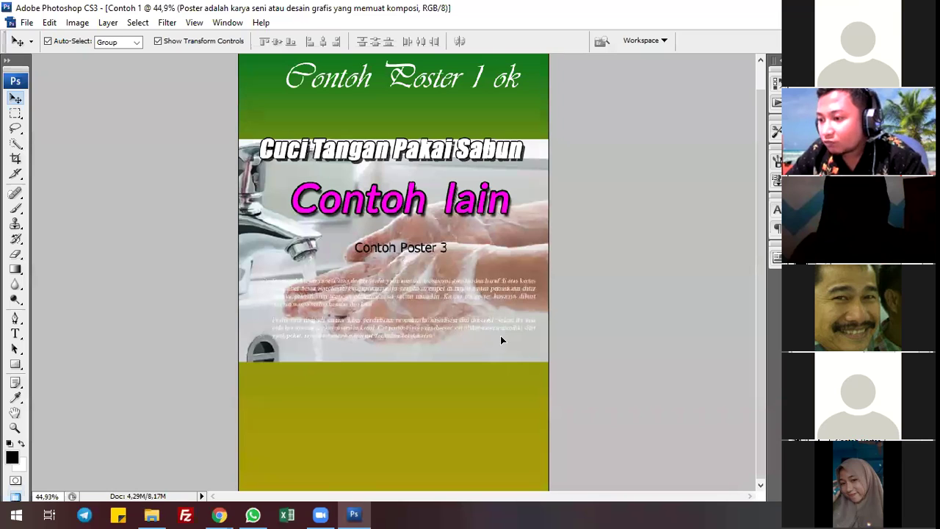
{"action": "left_click", "coordinate": [534, 250]}
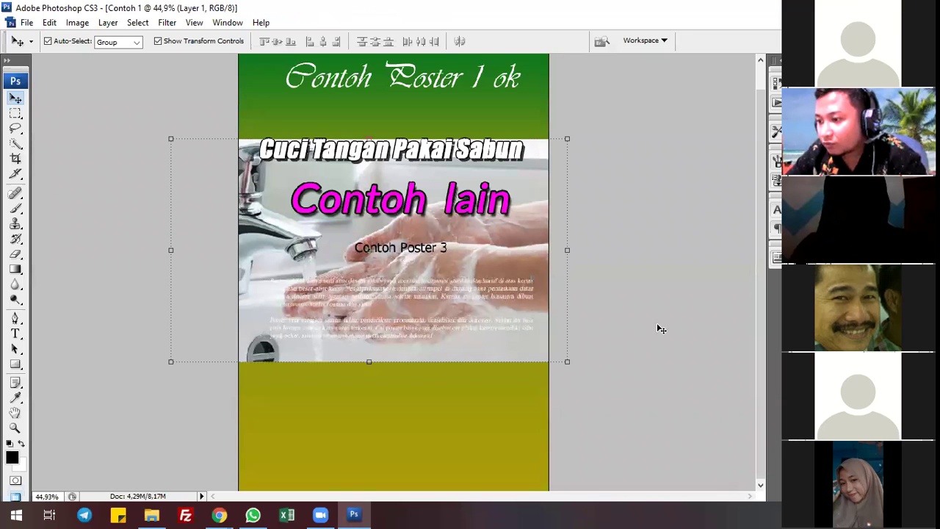
Open the Color Overlay layer style for the body paragraphs and try black as the overlay colour.
{"action": "left_click", "coordinate": [481, 296]}
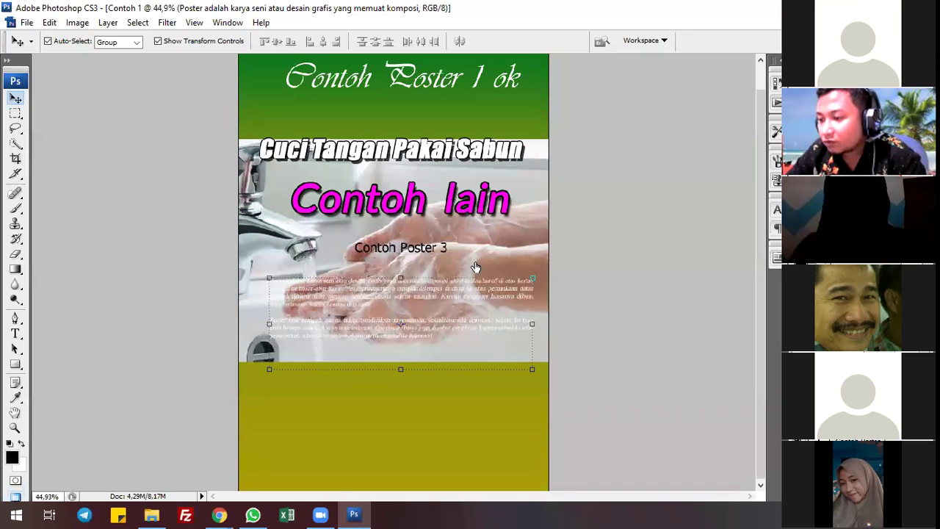
{"action": "key", "text": "h"}
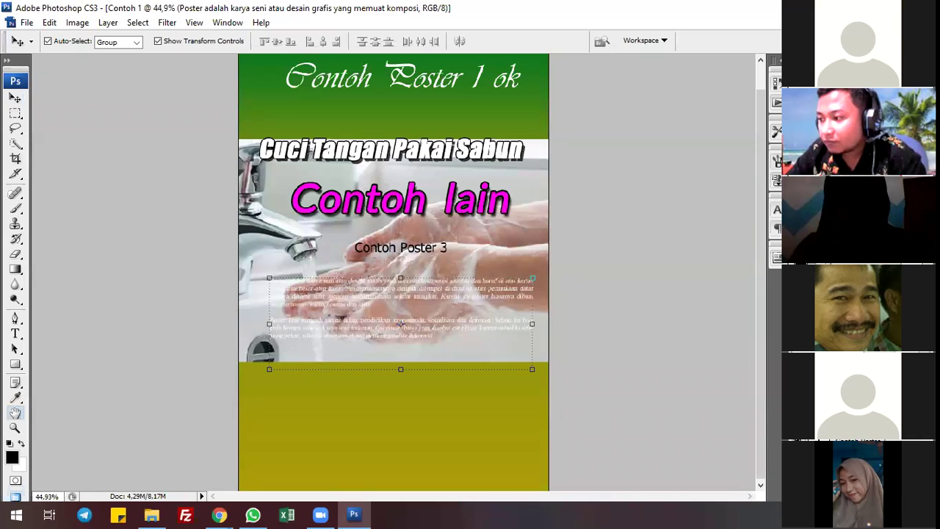
{"action": "left_click", "coordinate": [587, 315]}
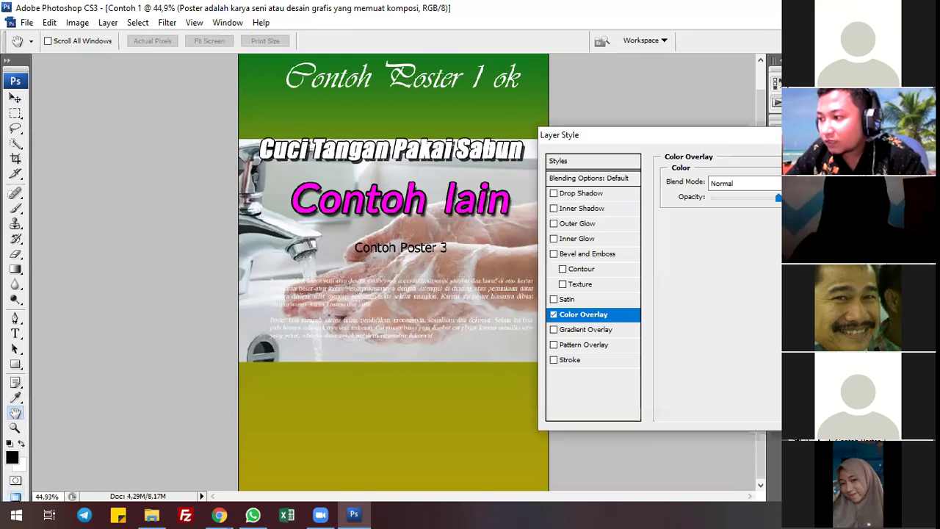
{"action": "left_click", "coordinate": [800, 183]}
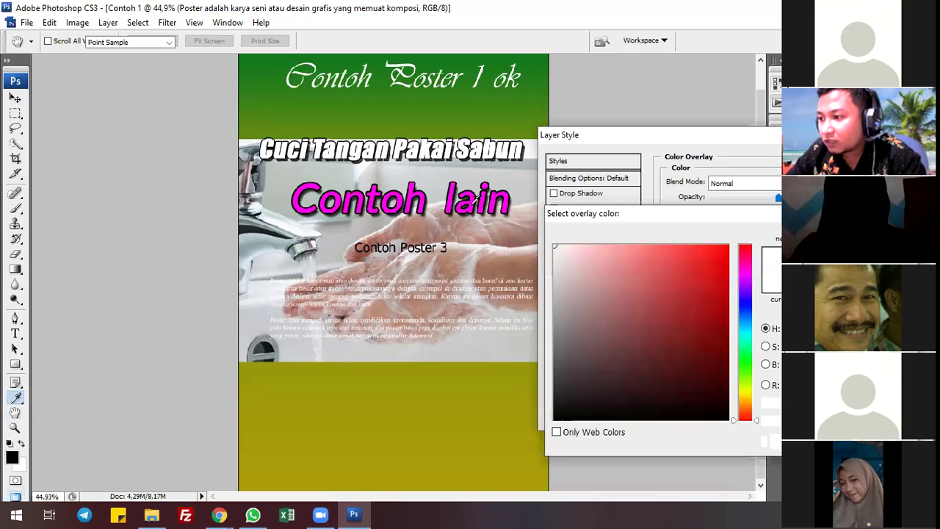
{"action": "left_click", "coordinate": [725, 268]}
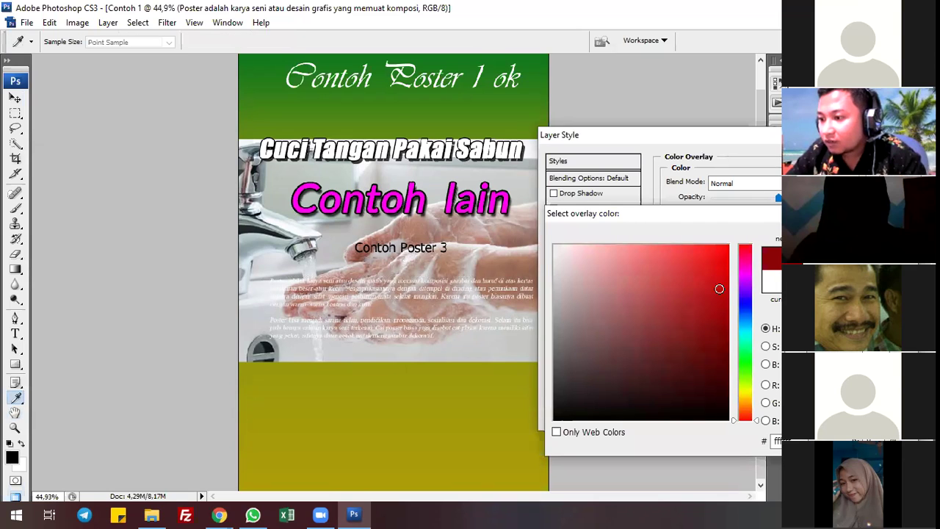
{"action": "left_click", "coordinate": [703, 389]}
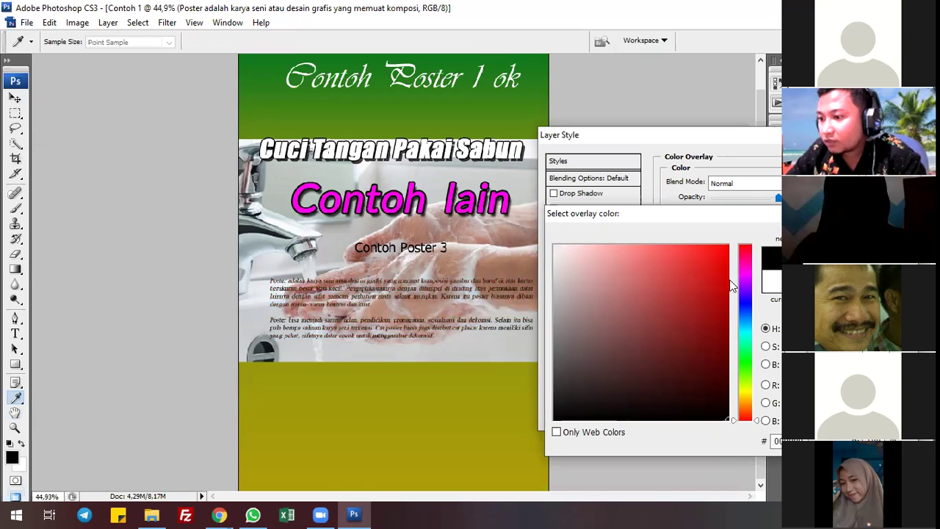
{"action": "left_click_drag", "start_coordinate": [643, 282], "coordinate": [502, 223]}
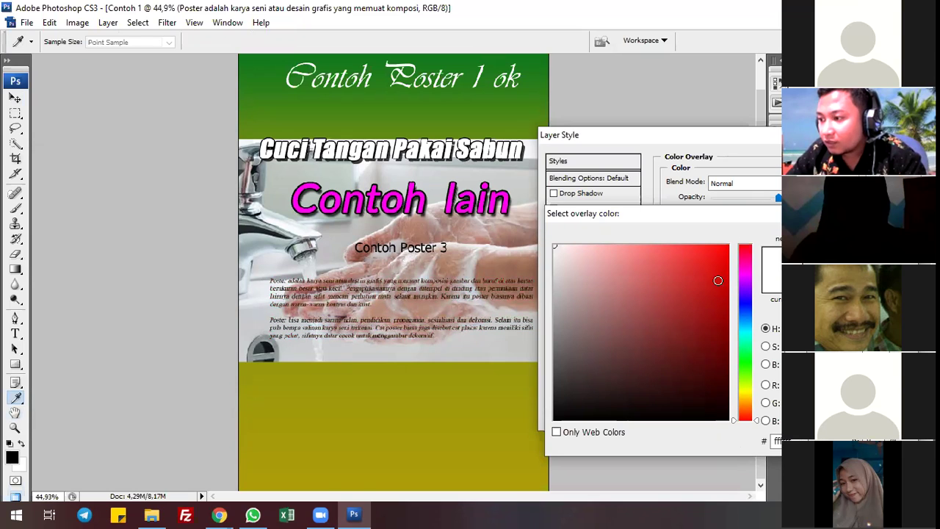
Apply a bright red overlay colour to the body paragraphs and shift them slightly left and down.
{"action": "left_click", "coordinate": [728, 247]}
{"action": "mouse_move", "coordinate": [718, 270]}
{"action": "left_mouse_down"}
{"action": "mouse_move", "coordinate": [728, 246]}
{"action": "mouse_move", "coordinate": [717, 261]}
{"action": "left_mouse_up"}
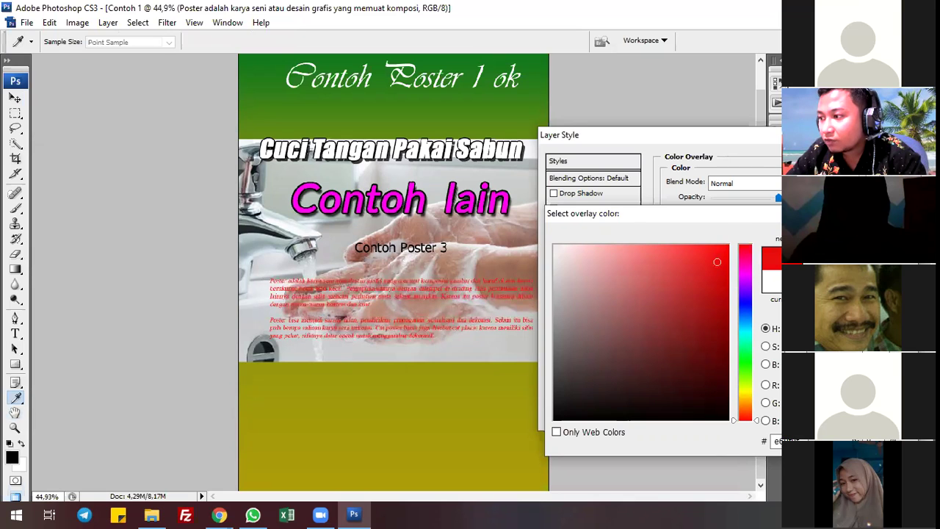
{"action": "key", "text": "Return"}
{"action": "key", "text": "Return"}
{"action": "key", "text": "v"}
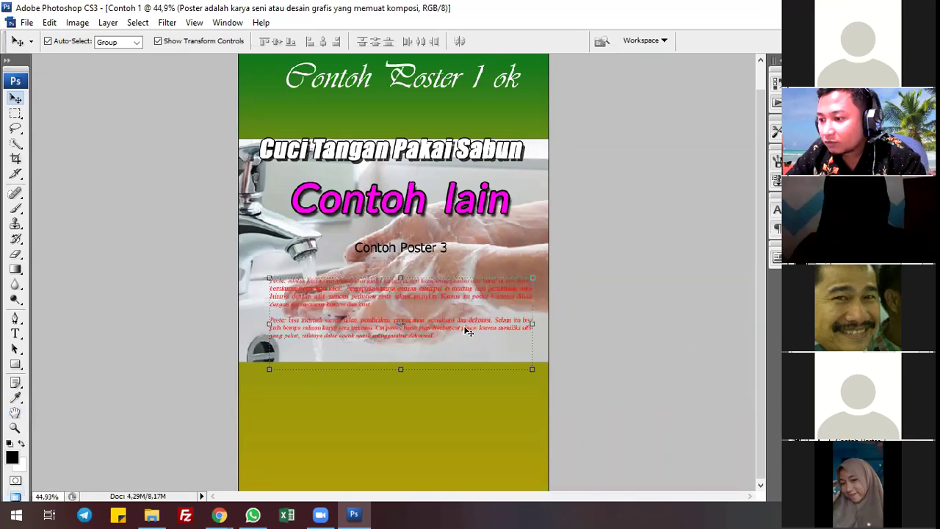
{"action": "left_click_drag", "start_coordinate": [478, 321], "coordinate": [471, 326]}
{"action": "left_click", "coordinate": [654, 306]}
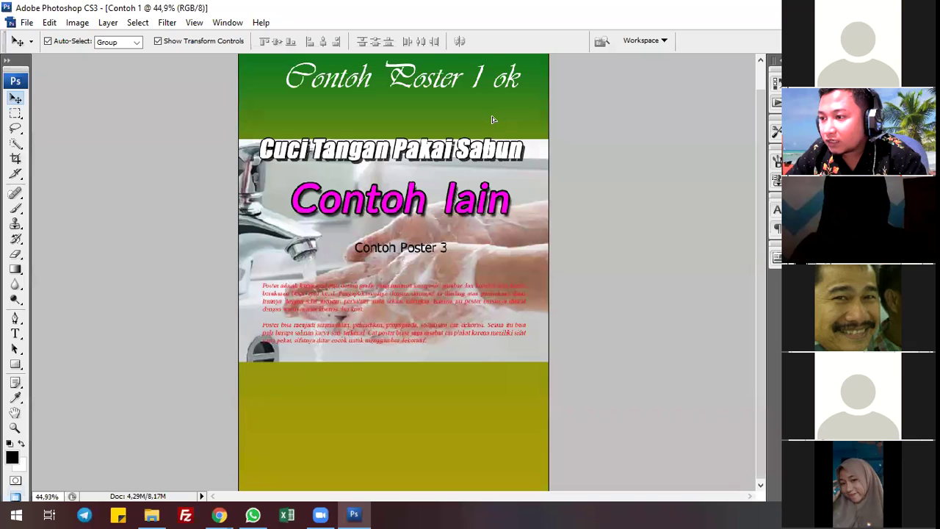
Move the "Cuci Tangan Pakai Sabun" heading directly beneath "Contoh Poster 1 ok" and realign the gradient background with the poster's upper edge.
{"action": "left_click_drag", "start_coordinate": [492, 119], "coordinate": [497, 82]}
{"action": "scroll", "coordinate": [541, 122], "scroll_direction": "up", "scroll_amount": 1}
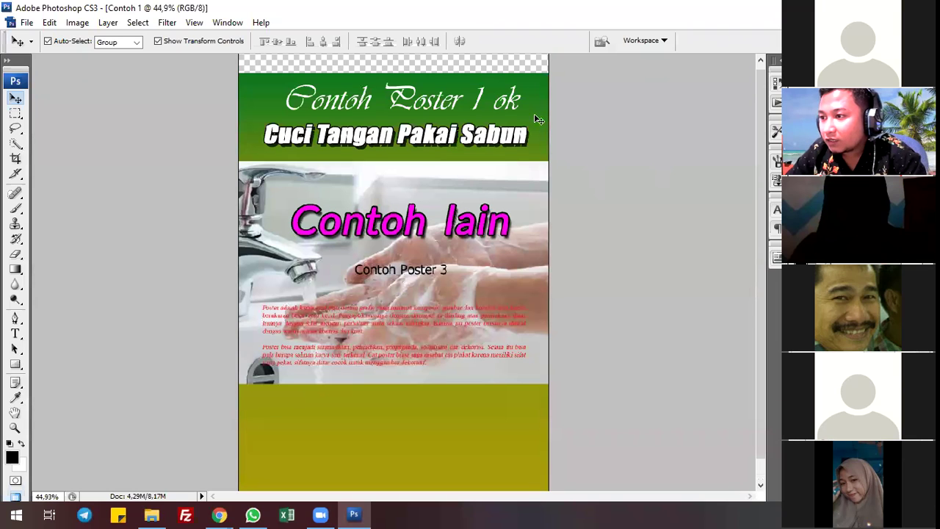
{"action": "scroll", "coordinate": [539, 120], "scroll_direction": "up", "scroll_amount": 1}
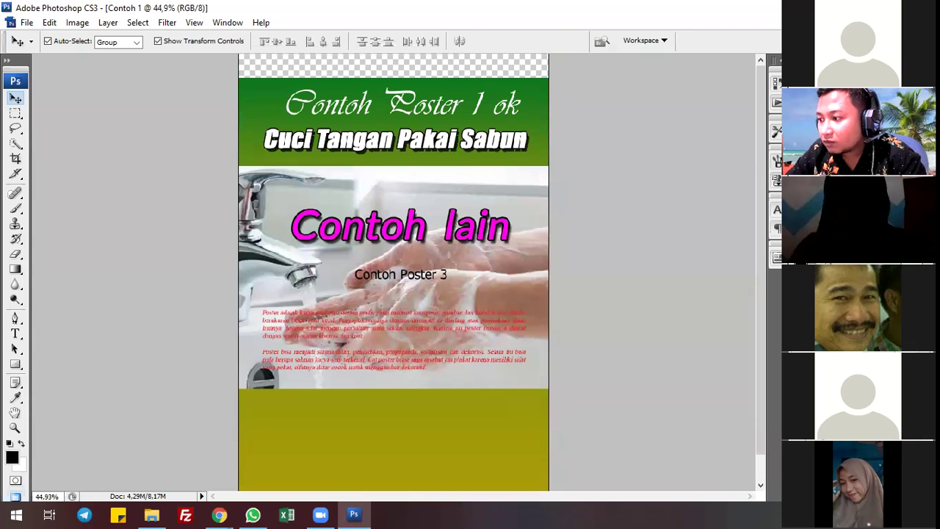
{"action": "left_click_drag", "start_coordinate": [542, 109], "coordinate": [544, 79]}
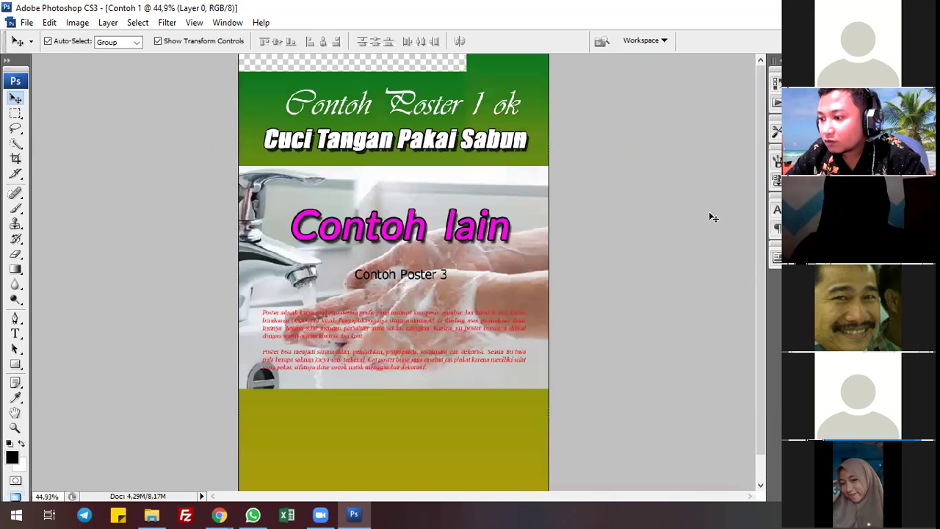
{"action": "left_click", "coordinate": [495, 111]}
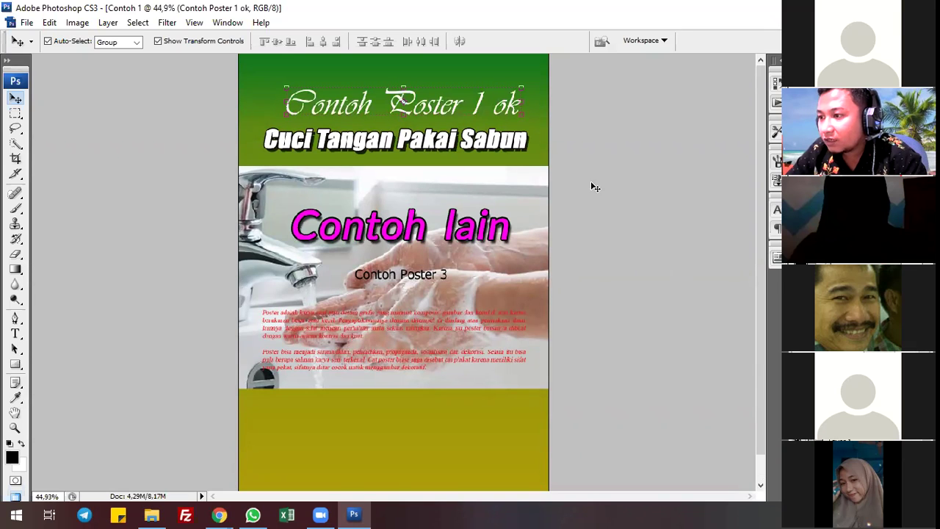
Move the "Cuci Tangan Pakai Sabun" heading slightly up and place the "Contoh Poster 1 ok" title clear above it.
{"action": "key", "text": "Delete"}
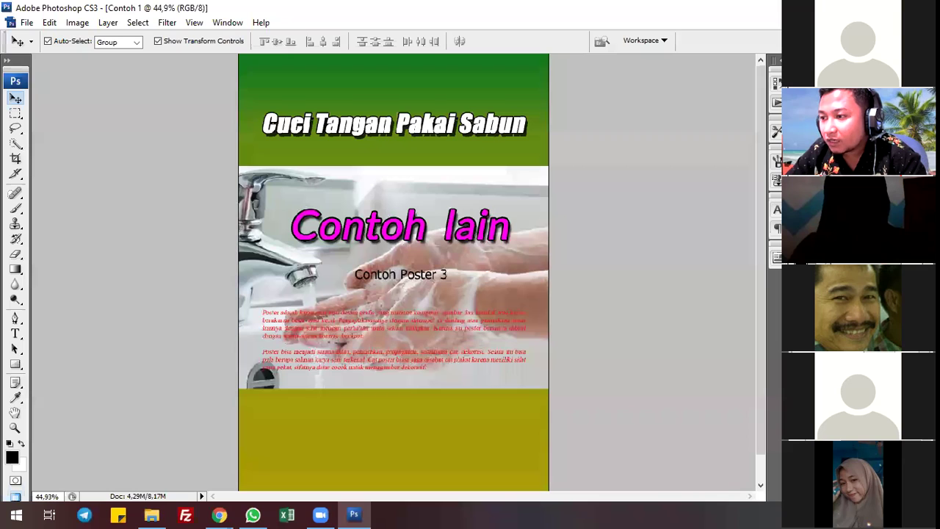
{"action": "left_click_drag", "start_coordinate": [394, 123], "coordinate": [394, 125]}
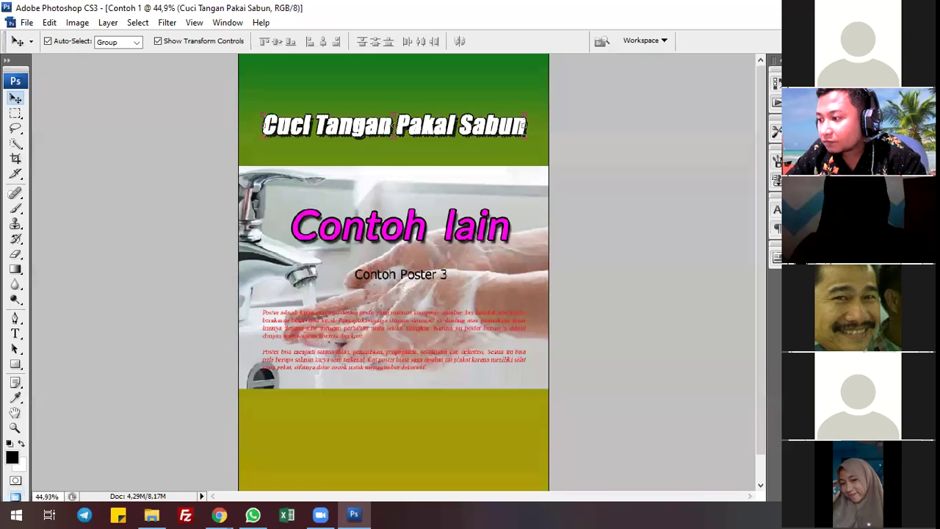
{"action": "key", "text": "ctrl+v"}
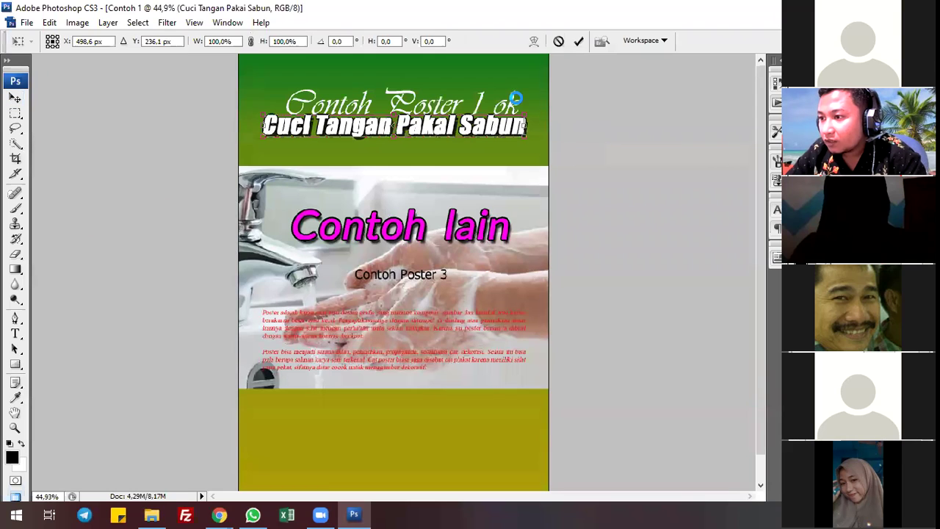
{"action": "left_click", "coordinate": [581, 43]}
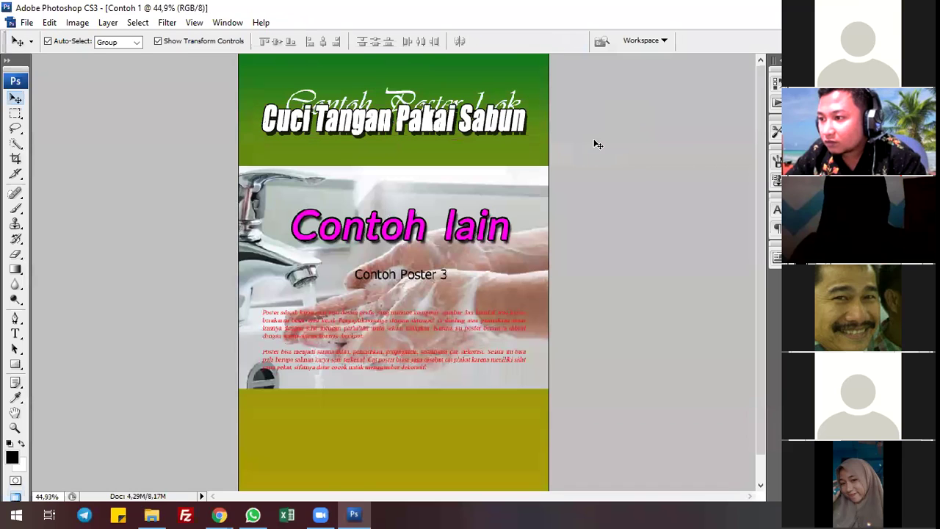
{"action": "key", "text": "ctrl+z"}
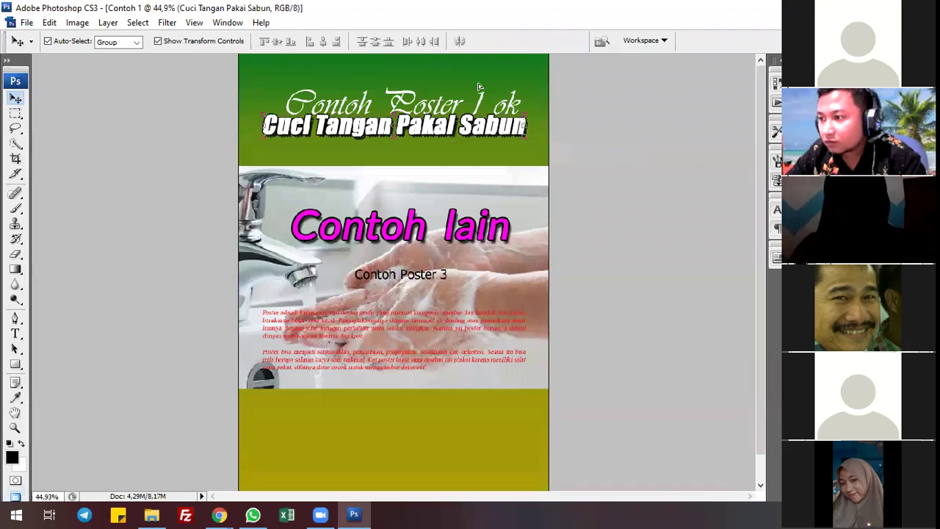
{"action": "key", "text": "ctrl+alt+z"}
{"action": "key", "text": "ctrl+alt+z"}
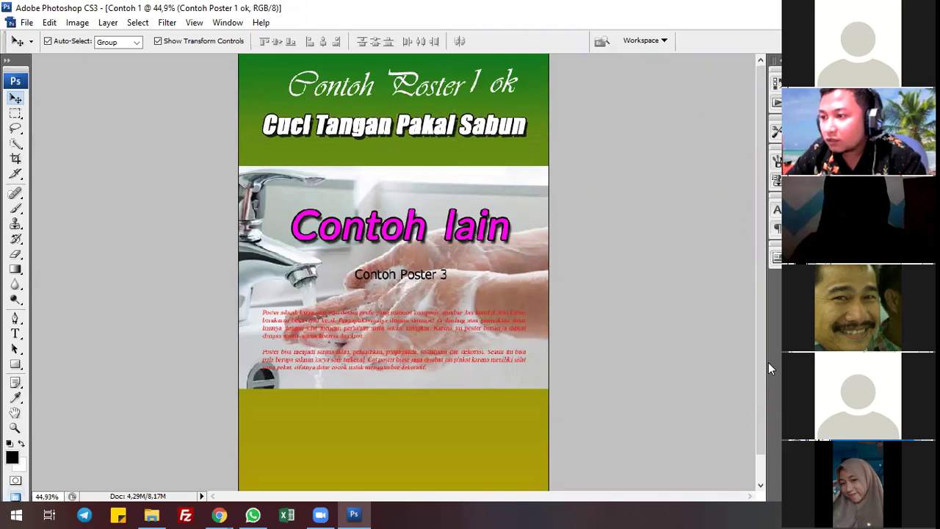
{"action": "key", "text": "ctrl+alt+z"}
Replace the "Contoh Poster 1 ok" title text with "5 Langkah".
{"action": "key", "text": "t"}
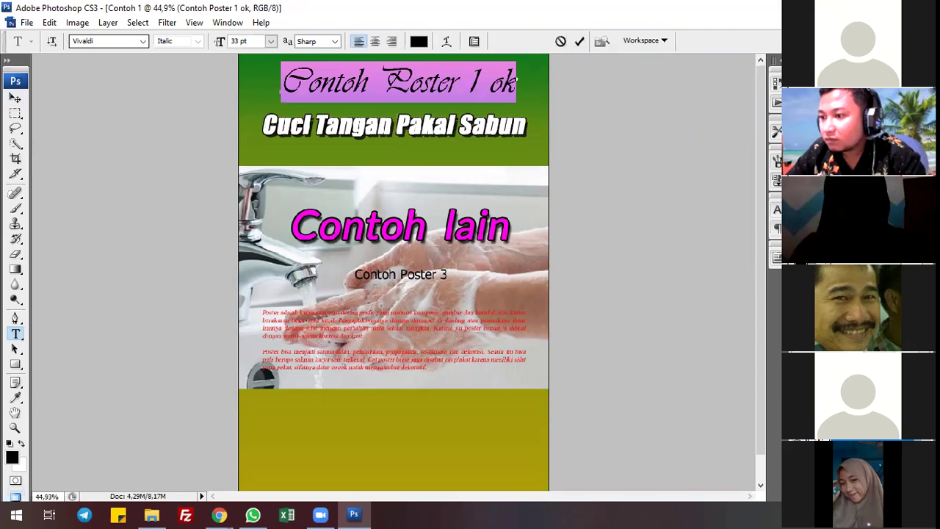
{"action": "type", "text": "5"}
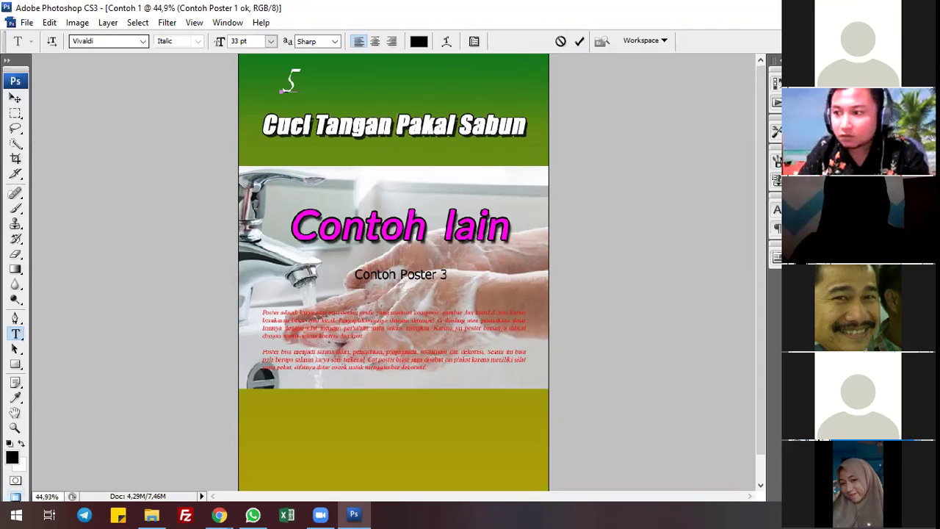
{"action": "type", "text": " Langka"}
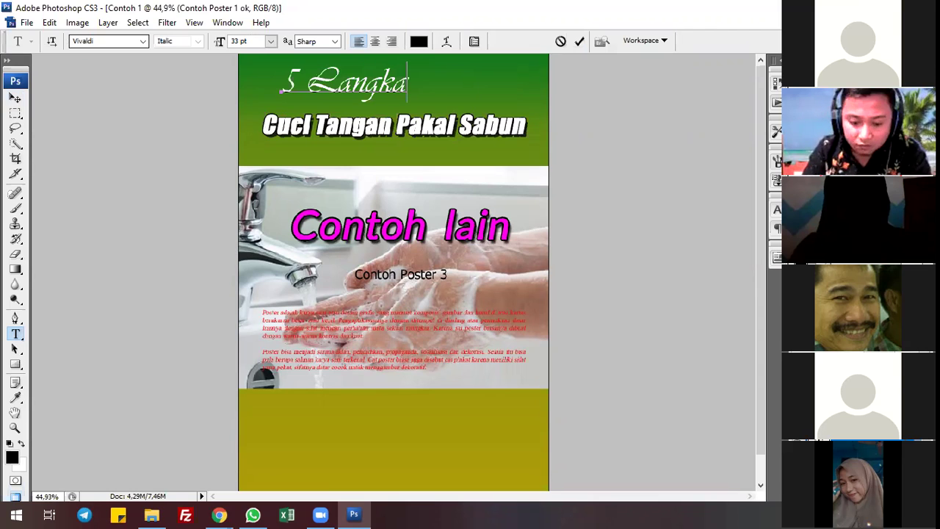
{"action": "type", "text": "h"}
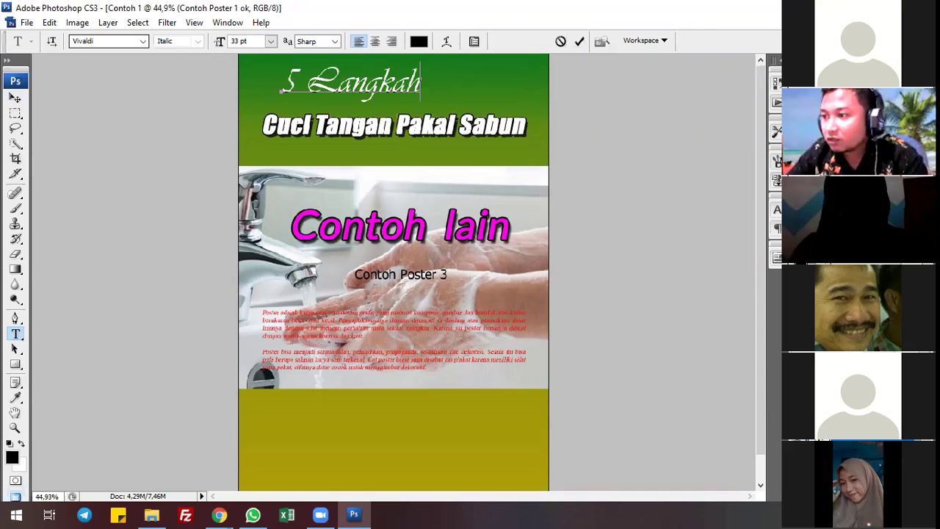
{"action": "left_click", "coordinate": [15, 98]}
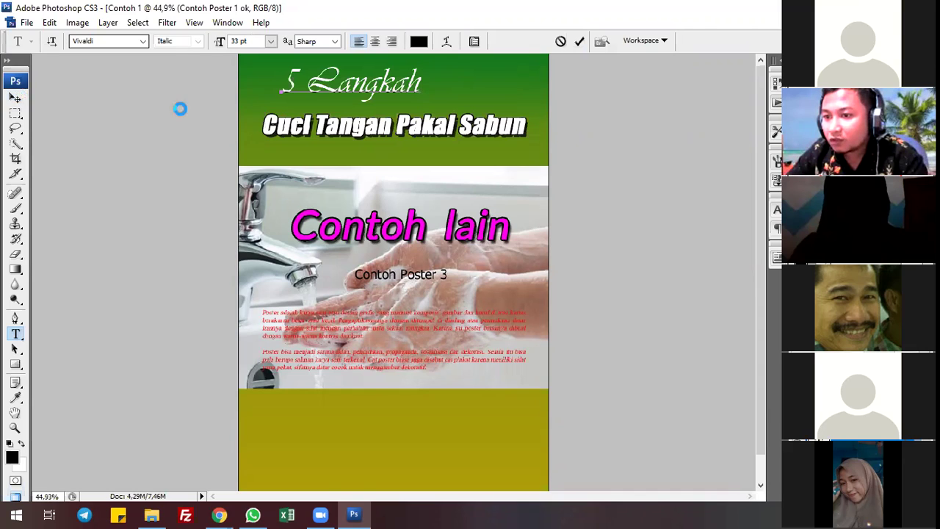
Align the horizontal centres of "5 Langkah" and the "Cuci Tangan Pakai Sabun" heading, undoing the extra vertical alignment.
{"action": "left_click", "coordinate": [361, 85]}
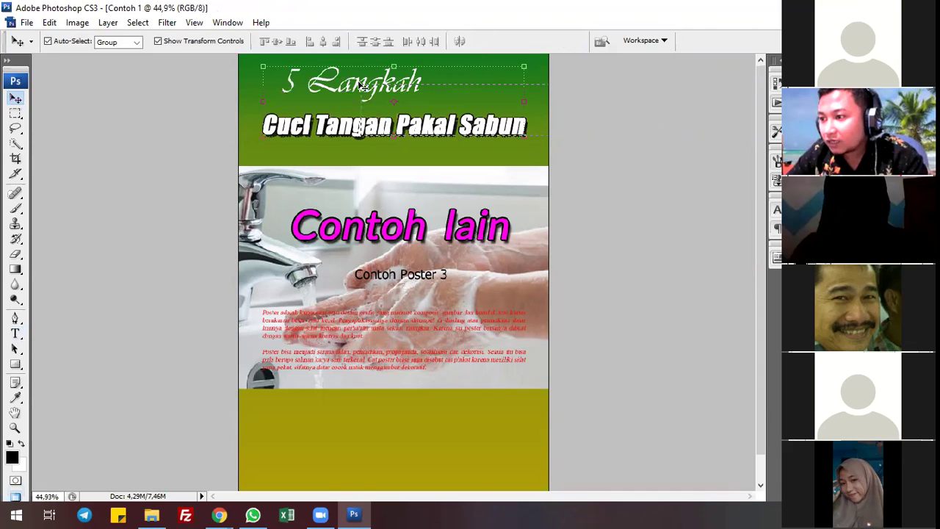
{"action": "left_click", "coordinate": [325, 42]}
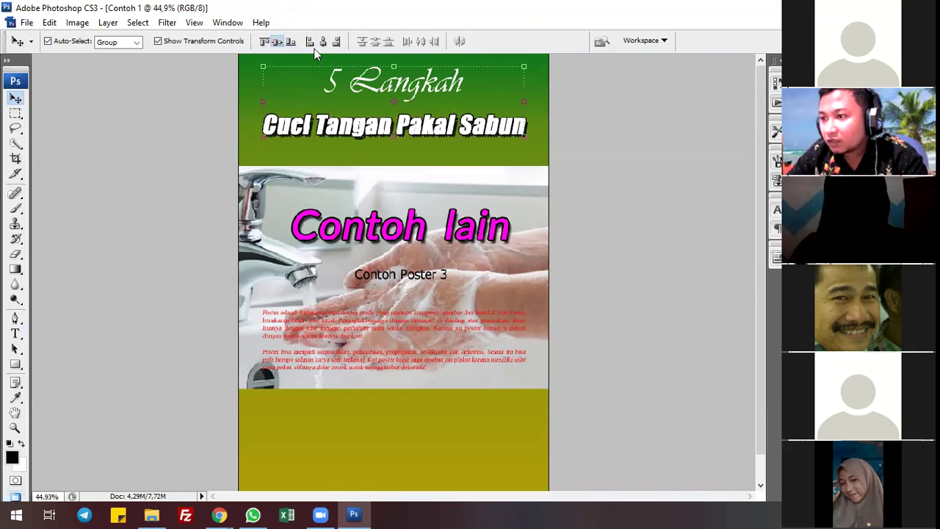
{"action": "left_click", "coordinate": [324, 43]}
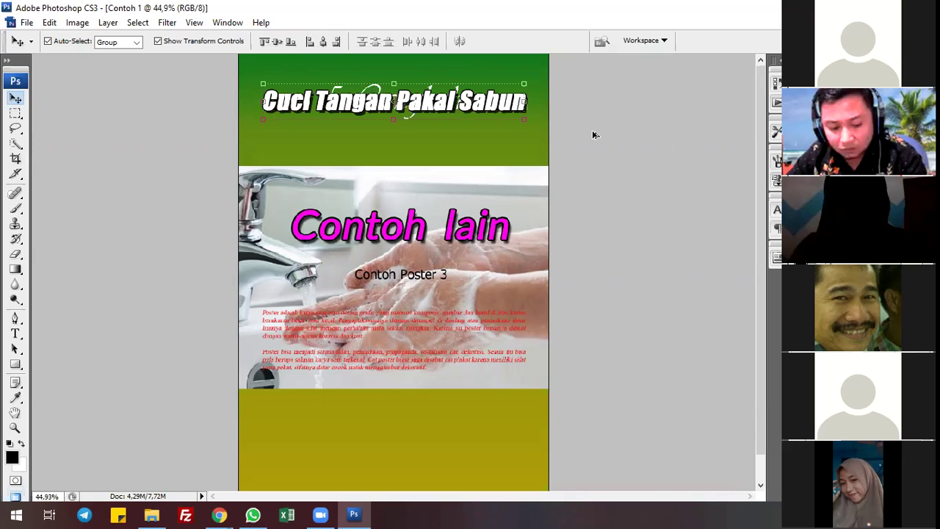
{"action": "key", "text": "ctrl+alt+z"}
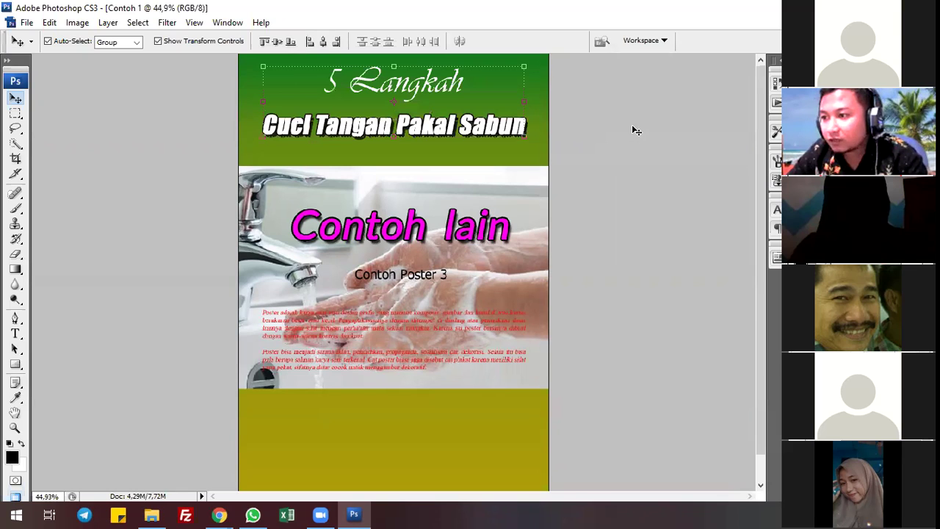
Try other fonts on the "5 Langkah" title and set it to Segoe UI.
{"action": "left_click", "coordinate": [378, 79]}
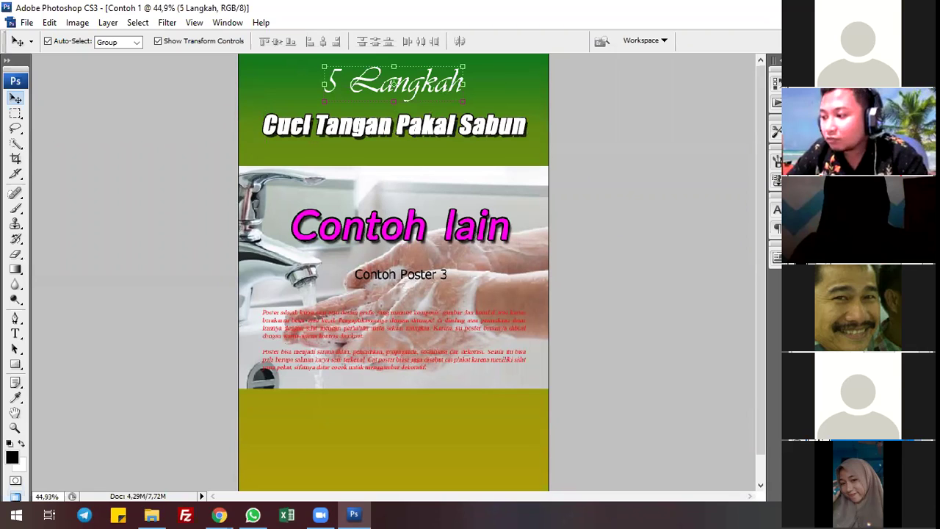
{"action": "double_click", "coordinate": [393, 83]}
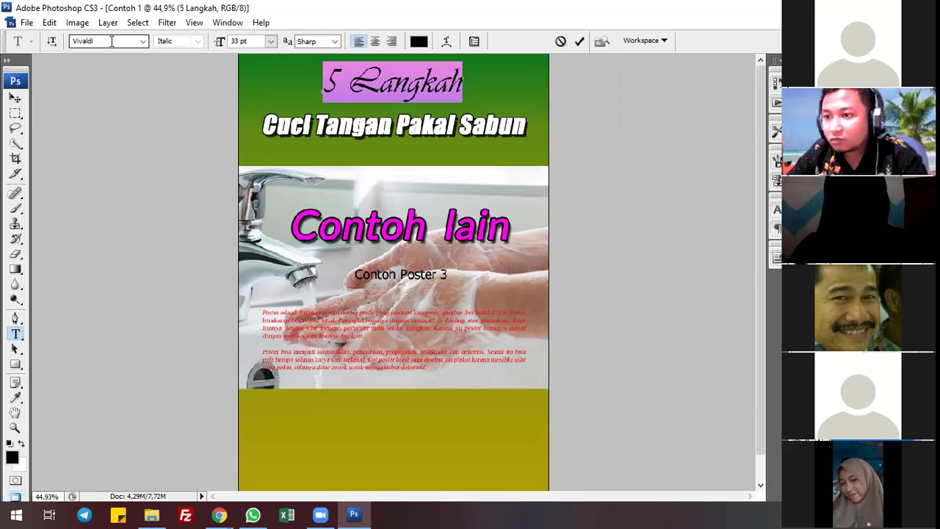
{"action": "scroll", "coordinate": [112, 41], "scroll_direction": "down", "scroll_amount": 1}
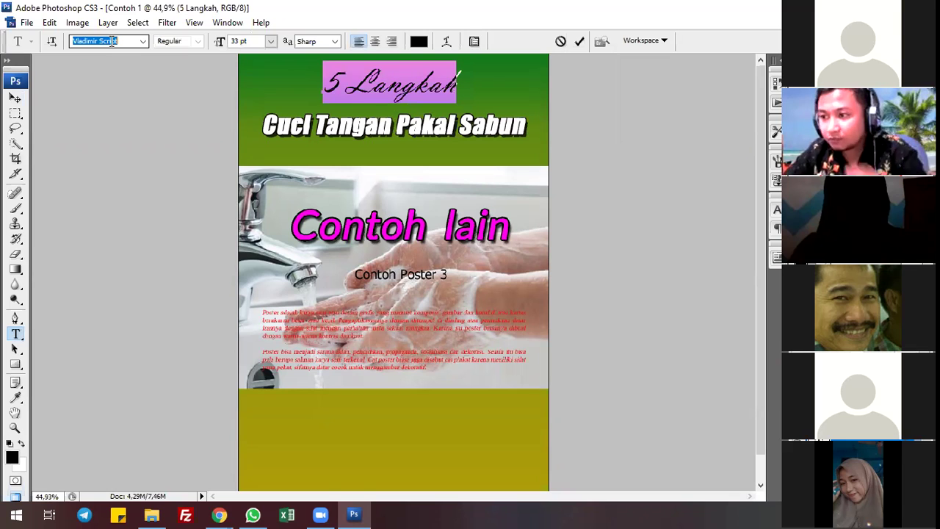
{"action": "scroll", "coordinate": [111, 41], "scroll_direction": "down", "scroll_amount": 2}
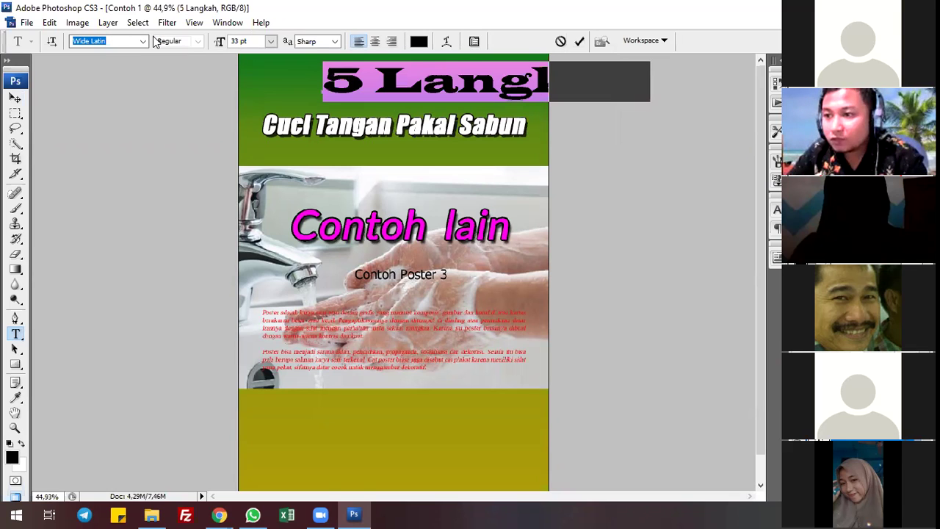
{"action": "left_click", "coordinate": [144, 41]}
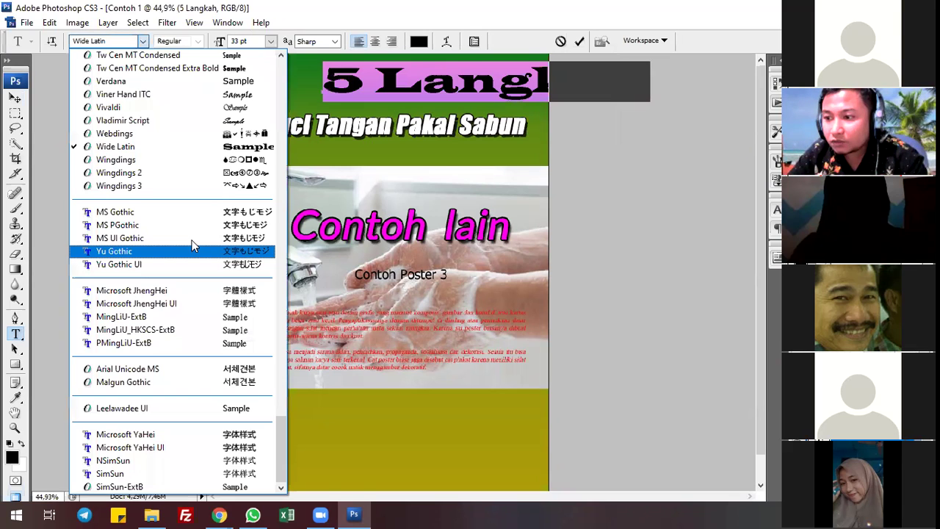
{"action": "scroll", "coordinate": [227, 185], "scroll_direction": "up", "scroll_amount": 4}
{"action": "scroll", "coordinate": [243, 143], "scroll_direction": "up", "scroll_amount": 3}
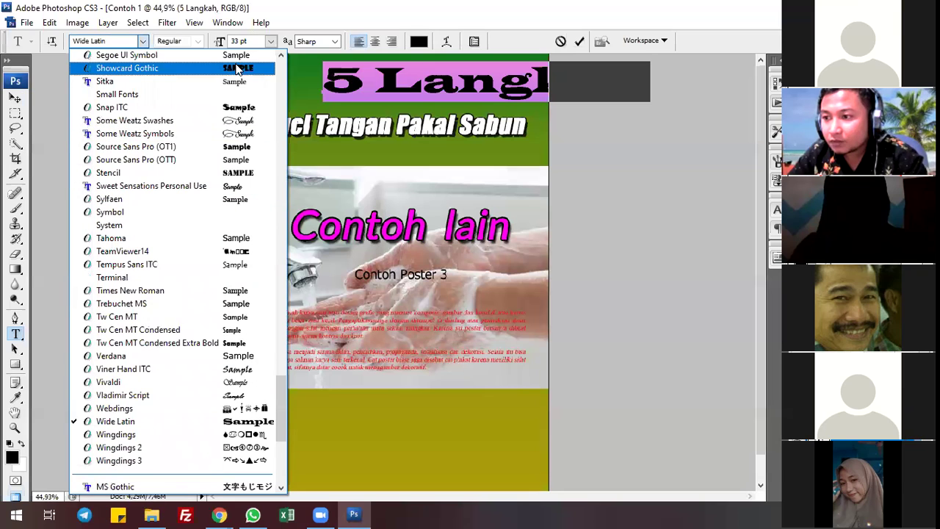
{"action": "scroll", "coordinate": [234, 116], "scroll_direction": "up", "scroll_amount": 2}
{"action": "scroll", "coordinate": [242, 131], "scroll_direction": "up", "scroll_amount": 2}
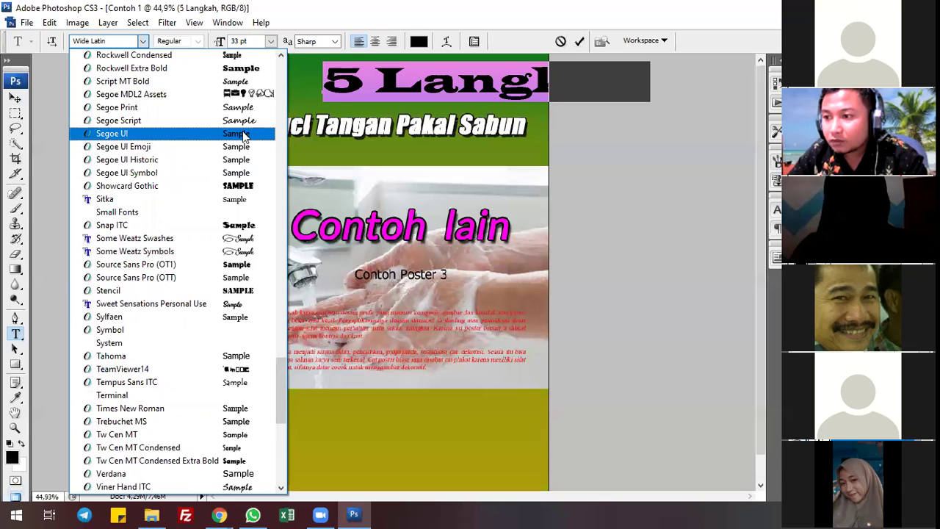
{"action": "left_click", "coordinate": [331, 145]}
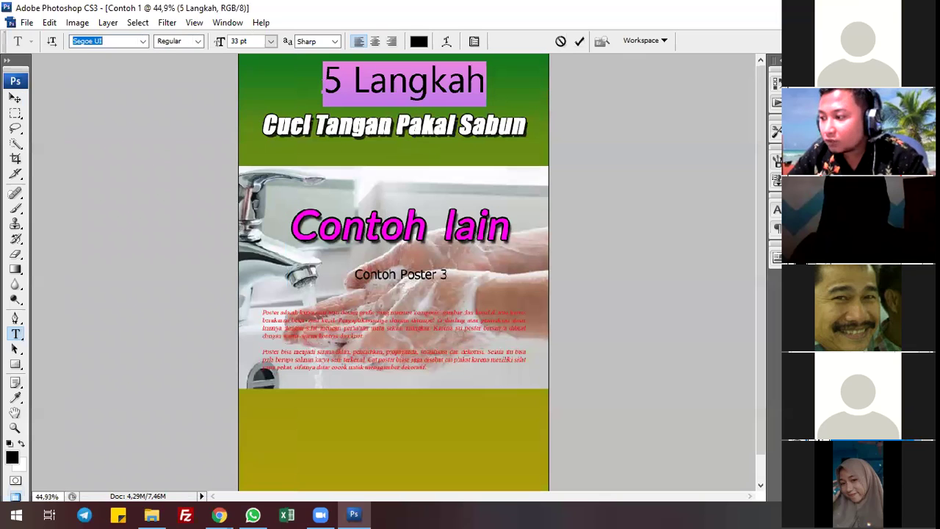
{"action": "key", "text": "ctrl+Return"}
{"action": "left_click", "coordinate": [404, 83]}
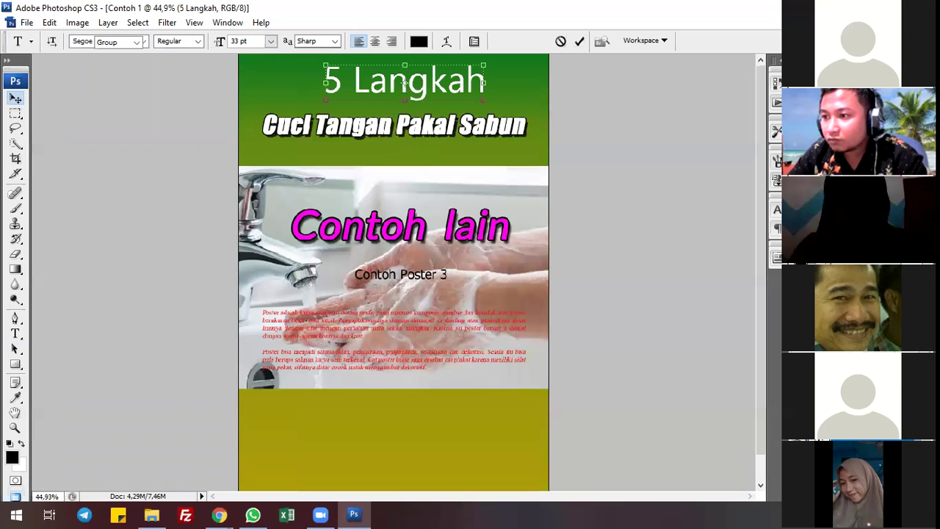
Retype the title above the heading in capitals as "5 LANGKAH".
{"action": "key", "text": "t"}
{"action": "triple_click", "coordinate": [404, 82]}
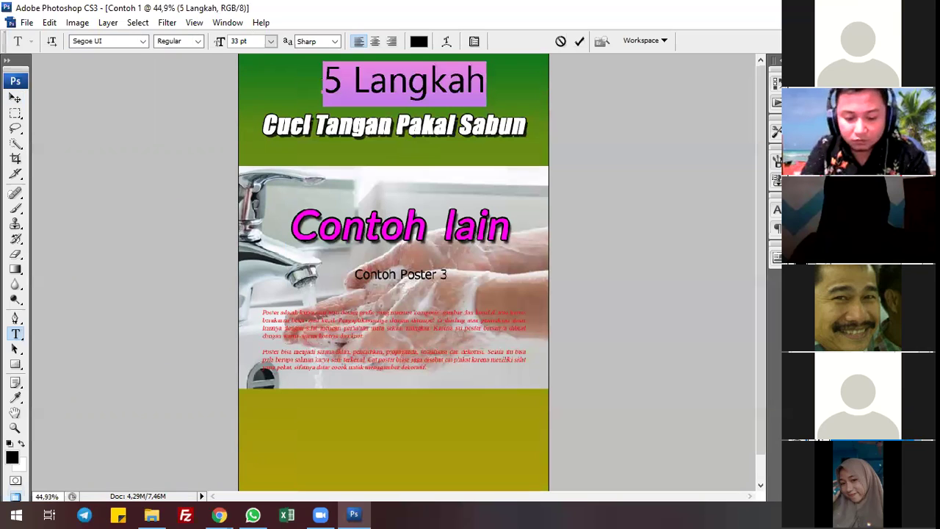
{"action": "type", "text": "5 l"}
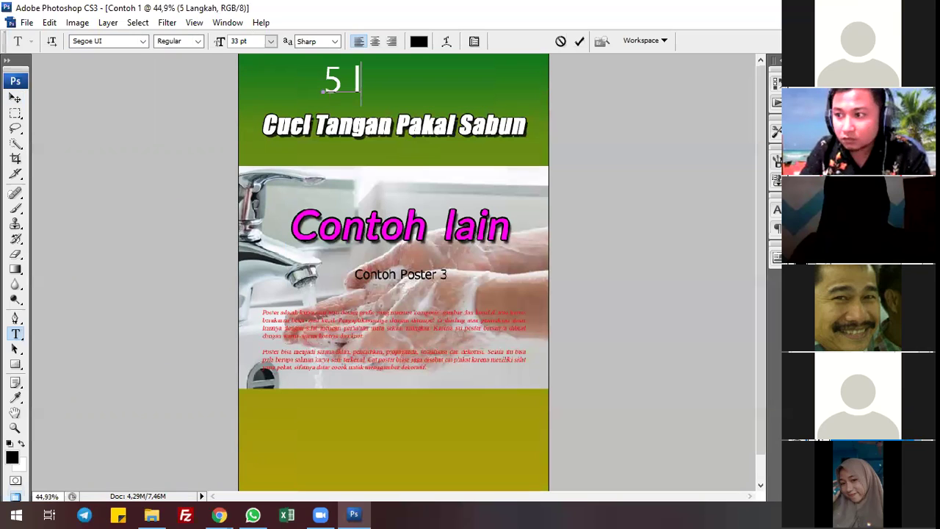
{"action": "key", "text": "BackSpace"}
{"action": "type", "text": "LANGKAH"}
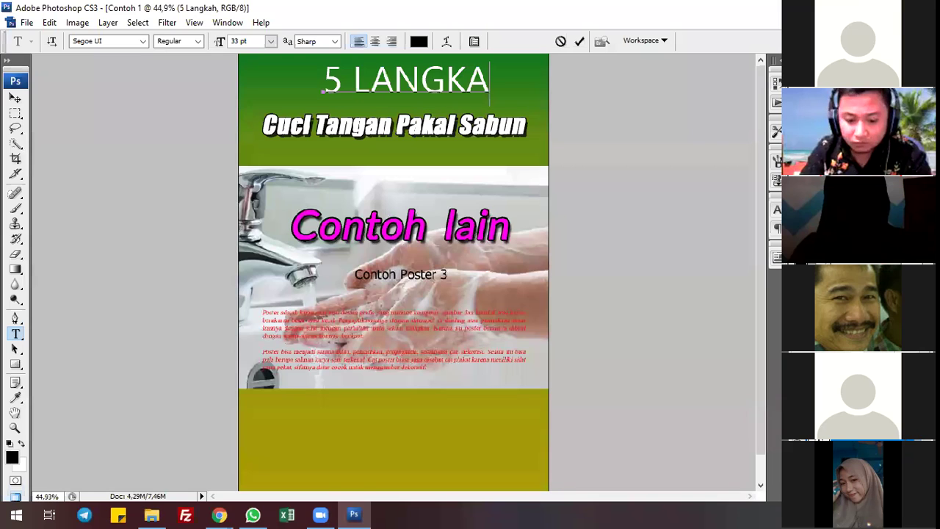
Try the Old English Text MT font on the "5 LANGKAH" title.
{"action": "left_click", "coordinate": [103, 43]}
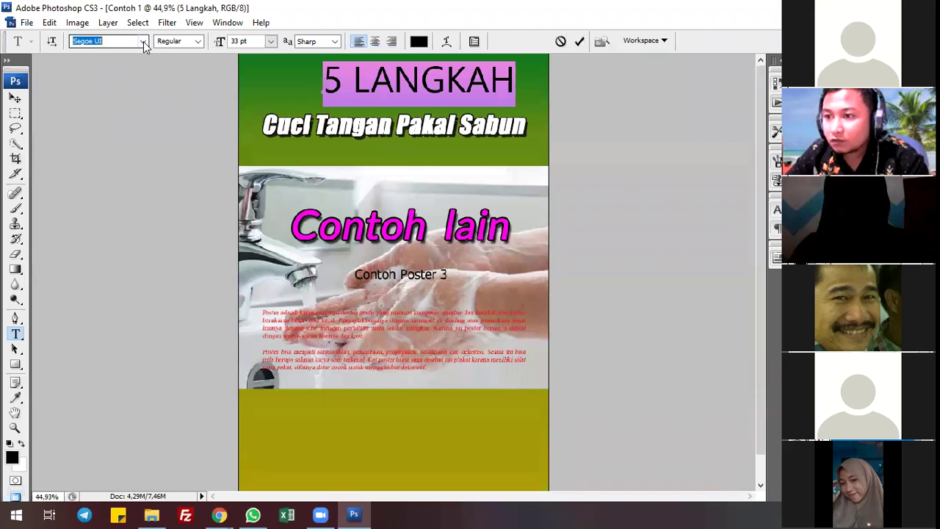
{"action": "left_click", "coordinate": [142, 42]}
{"action": "scroll", "coordinate": [155, 117], "scroll_direction": "up", "scroll_amount": 1}
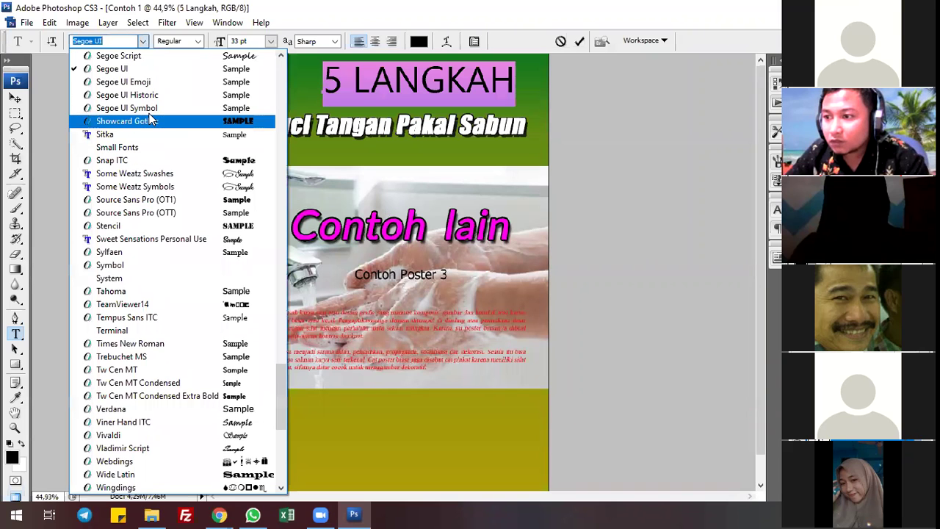
{"action": "scroll", "coordinate": [169, 114], "scroll_direction": "up", "scroll_amount": 5}
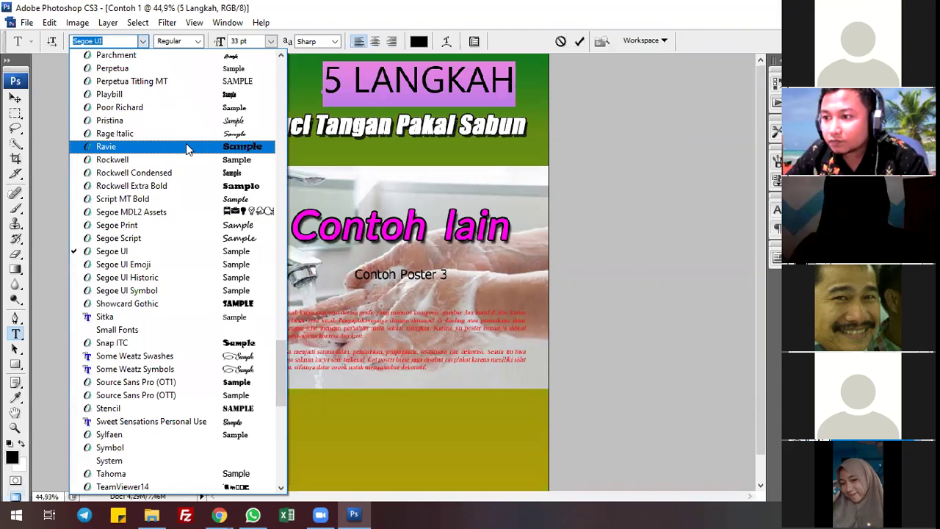
{"action": "scroll", "coordinate": [206, 143], "scroll_direction": "up", "scroll_amount": 3}
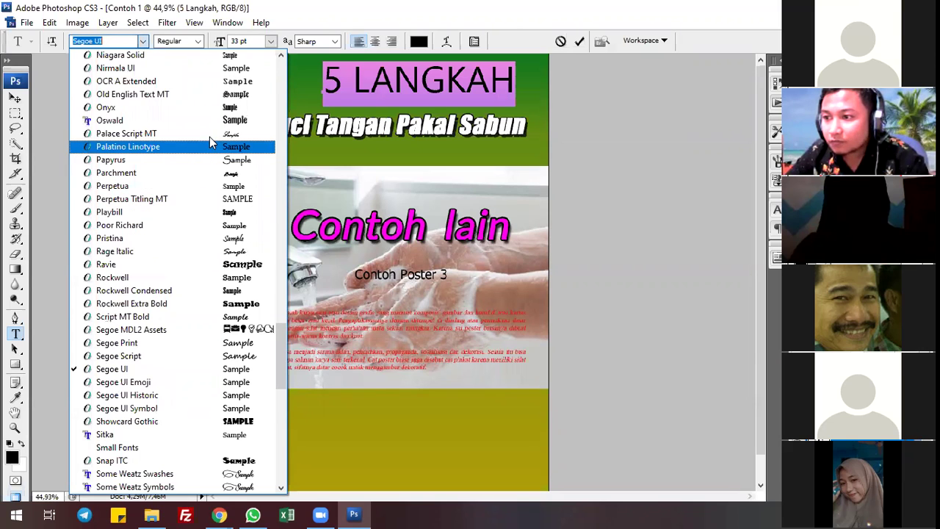
{"action": "left_click", "coordinate": [216, 93]}
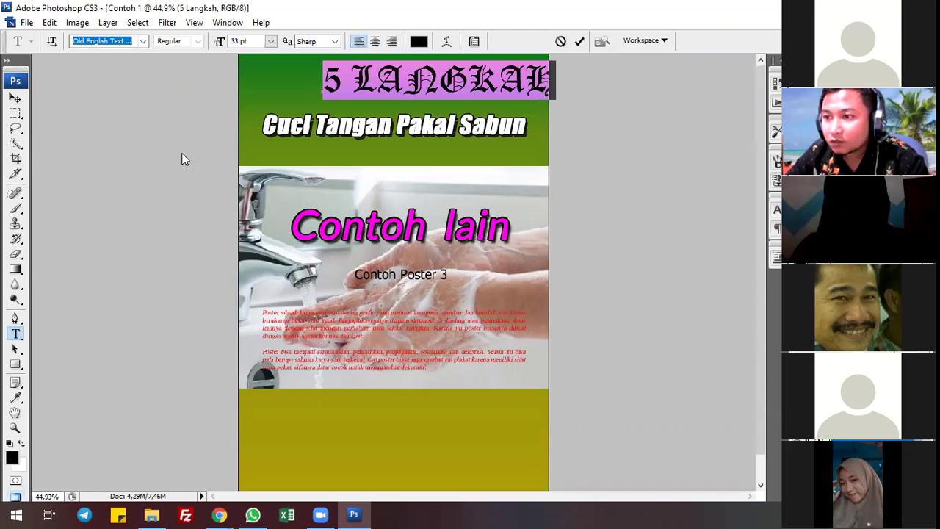
Set the font of the "5 LANGKAH" title to Myanmar Text.
{"action": "left_click", "coordinate": [141, 41]}
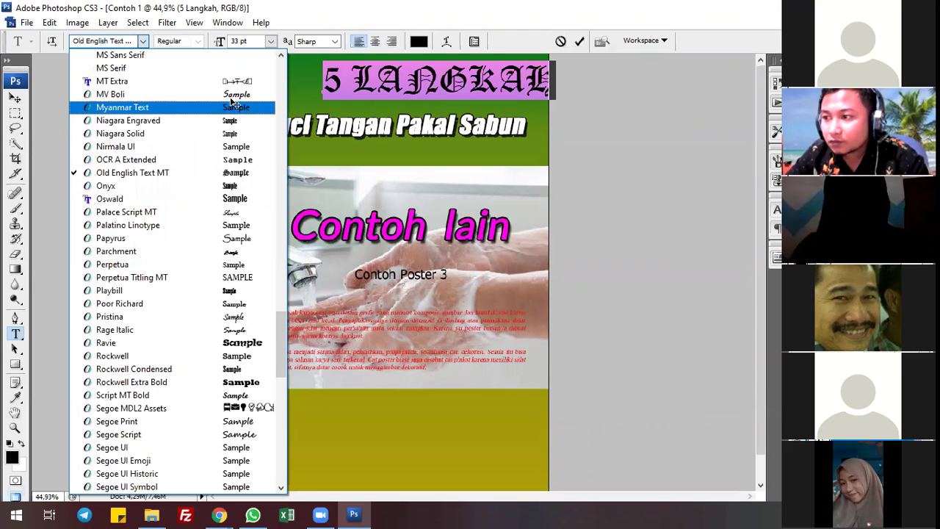
{"action": "left_click", "coordinate": [228, 107]}
{"action": "left_click", "coordinate": [580, 41]}
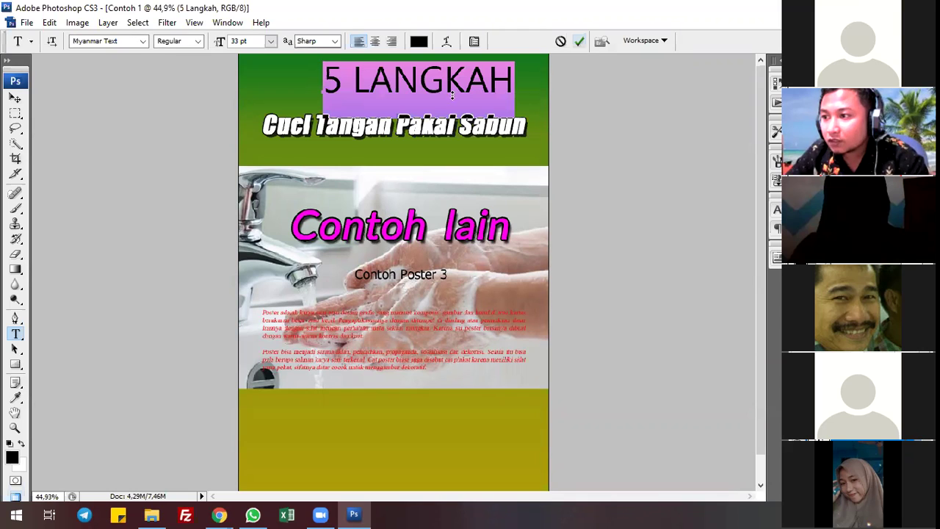
Move the "5 LANGKAH" title left and slightly down, roughly centred above the "Cuci Tangan Pakai Sabun" heading.
{"action": "key", "text": "v"}
{"action": "left_click_drag", "start_coordinate": [424, 89], "coordinate": [407, 96]}
{"action": "left_click_drag", "start_coordinate": [551, 137], "coordinate": [392, 75]}
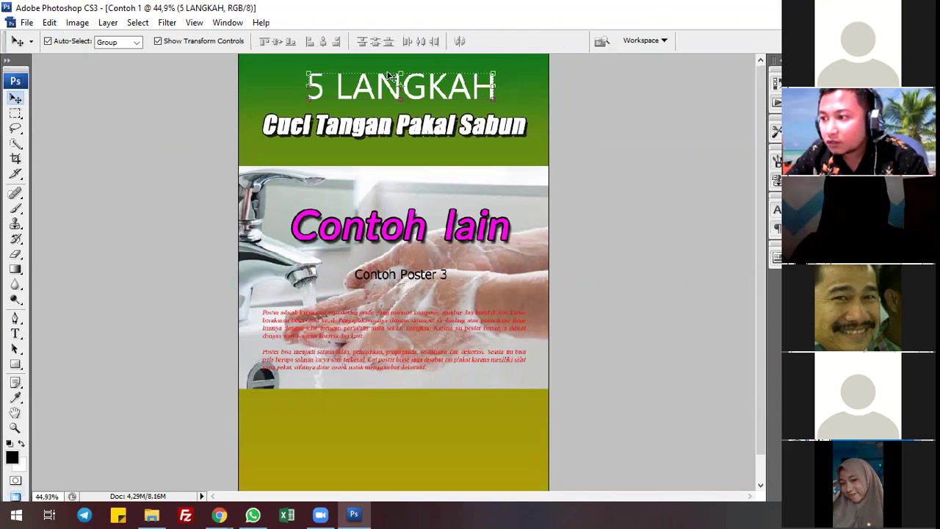
Align the horizontal centres of the "5 LANGKAH" title and the "Cuci Tangan Pakai Sabun" heading.
{"action": "left_click", "coordinate": [322, 41]}
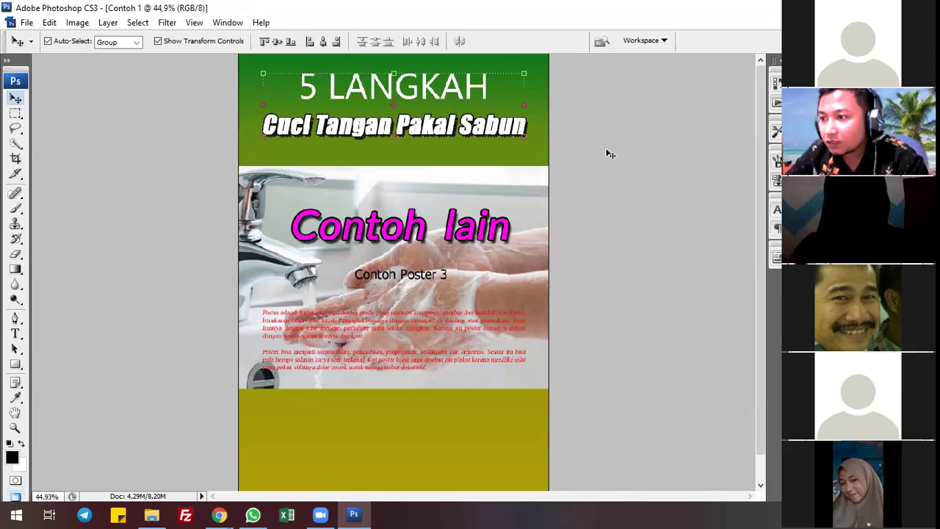
Give the "5 LANGKAH" title a black outside Stroke and a Drop Shadow with a slightly increased distance.
{"action": "left_click", "coordinate": [446, 94]}
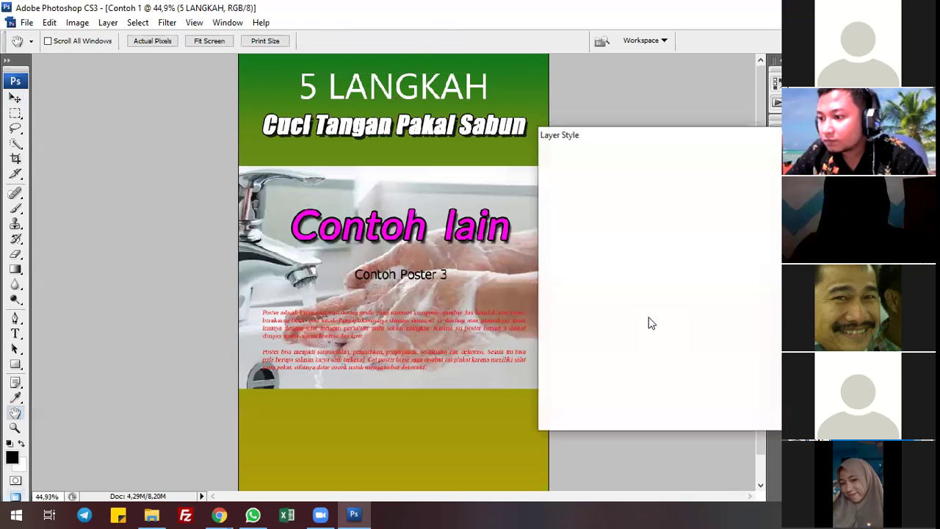
{"action": "left_click", "coordinate": [596, 316]}
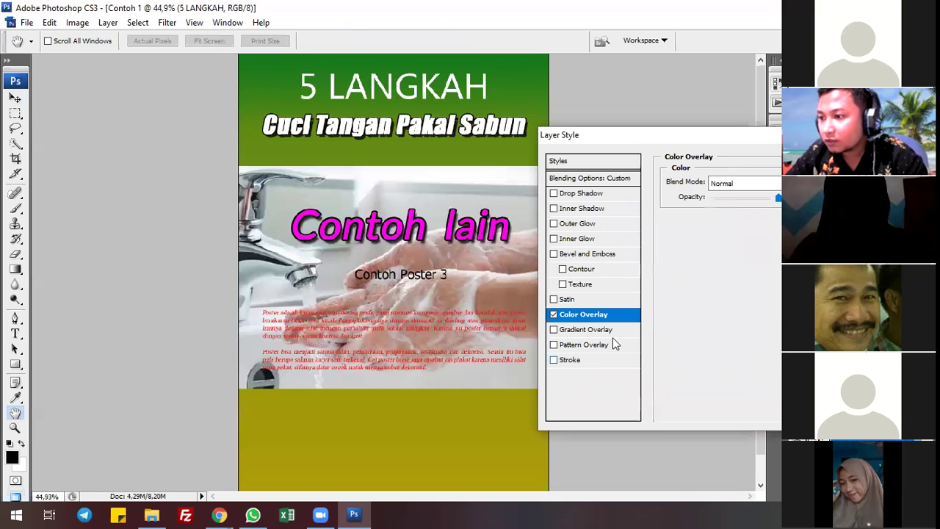
{"action": "left_click", "coordinate": [571, 359]}
{"action": "left_click", "coordinate": [701, 269]}
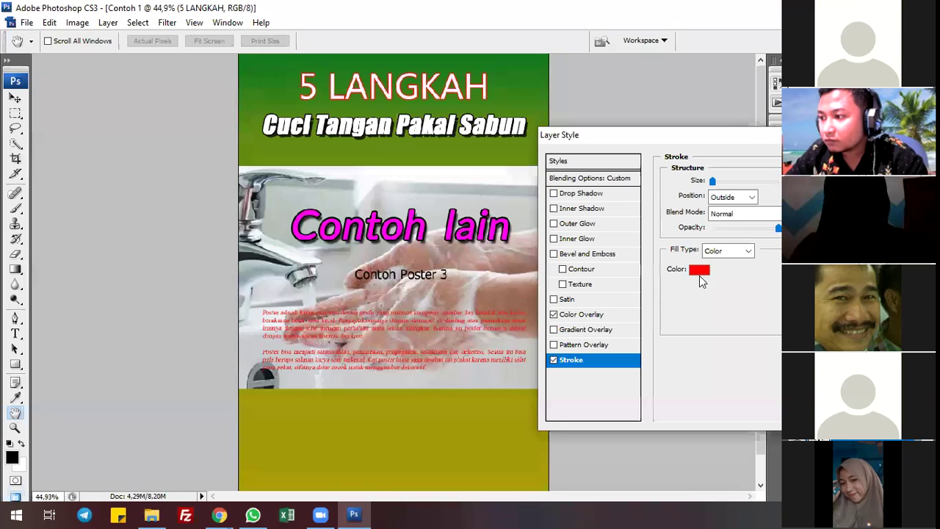
{"action": "left_click", "coordinate": [719, 419]}
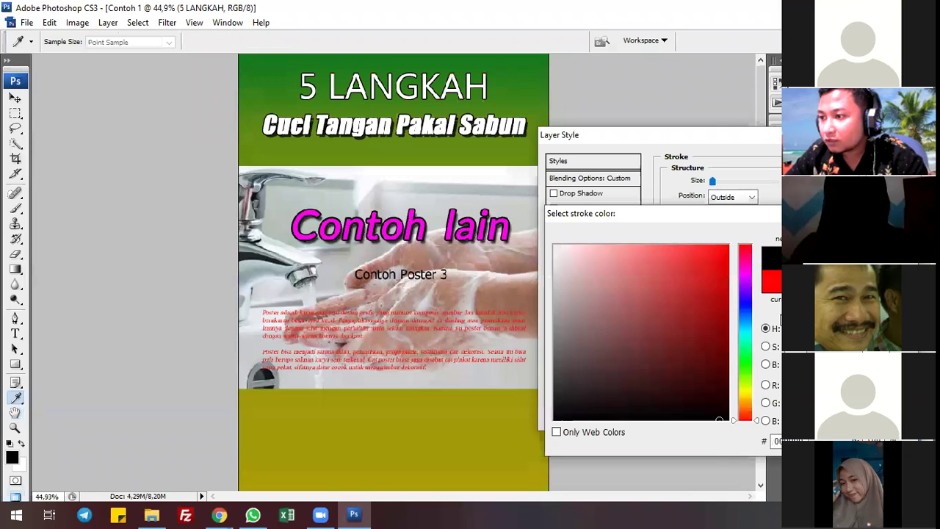
{"action": "key", "text": "Return"}
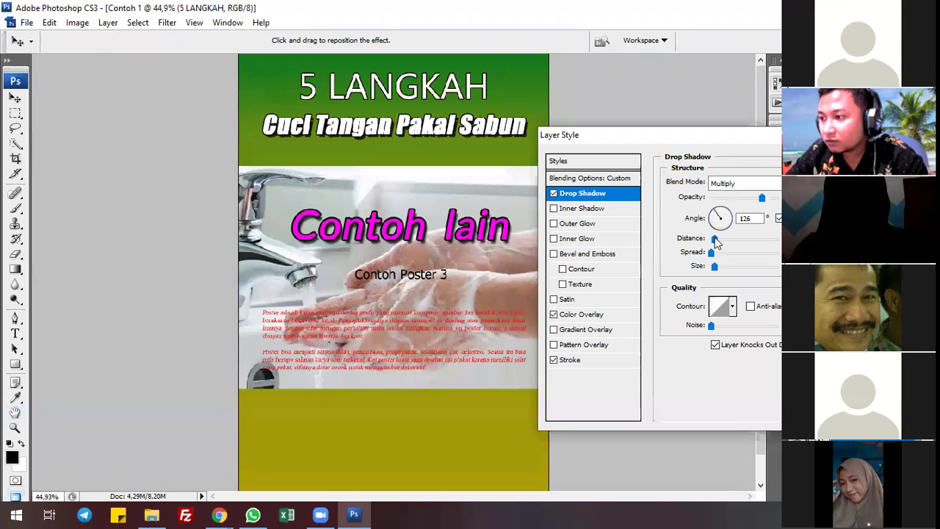
{"action": "left_click_drag", "start_coordinate": [714, 240], "coordinate": [723, 239]}
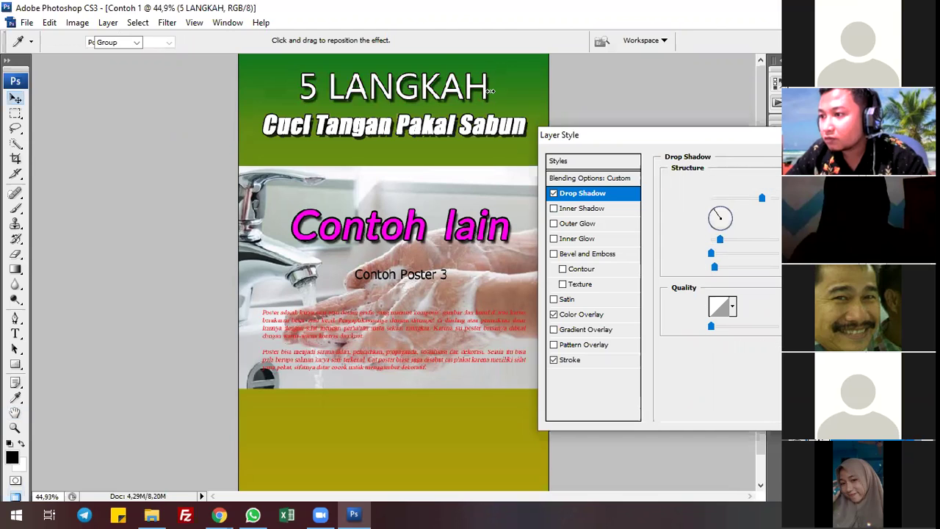
{"action": "key", "text": "Return"}
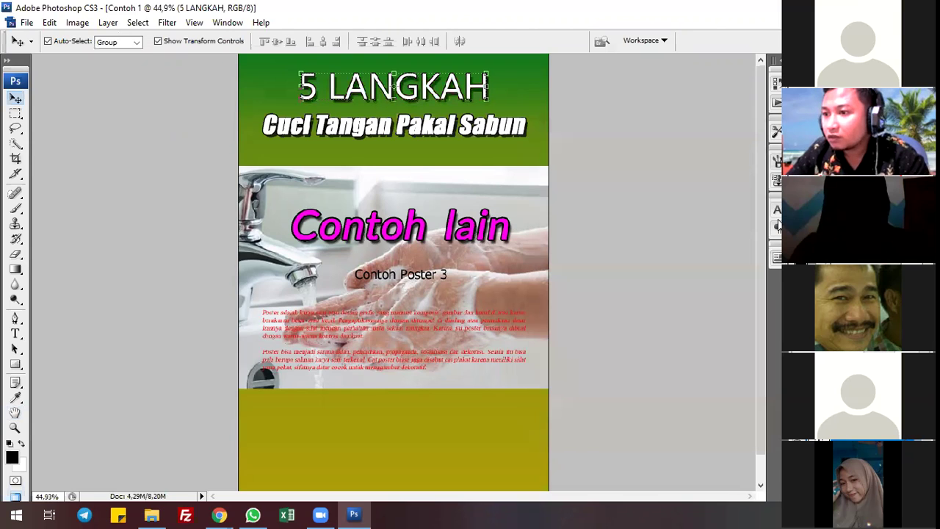
Apply Faux Bold to the "5 LANGKAH" title and nudge it slightly to the right.
{"action": "left_click", "coordinate": [777, 210]}
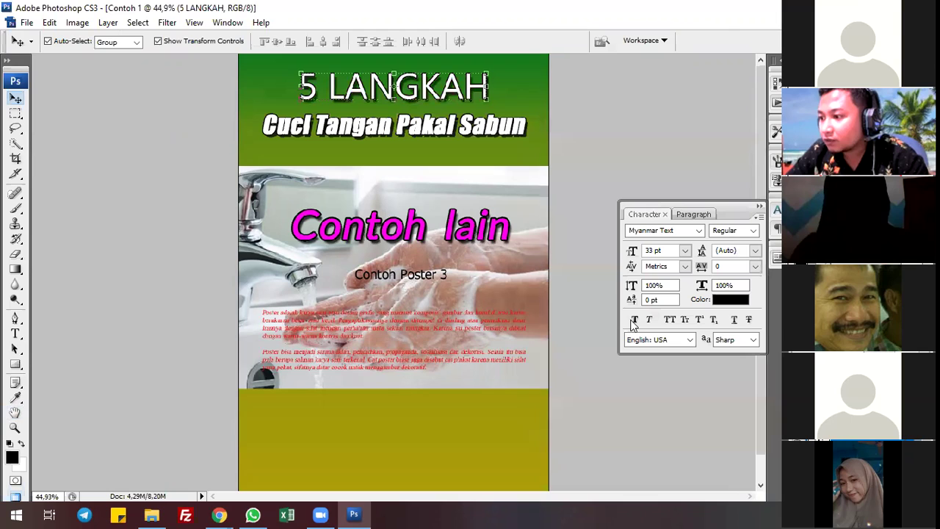
{"action": "left_click", "coordinate": [634, 320]}
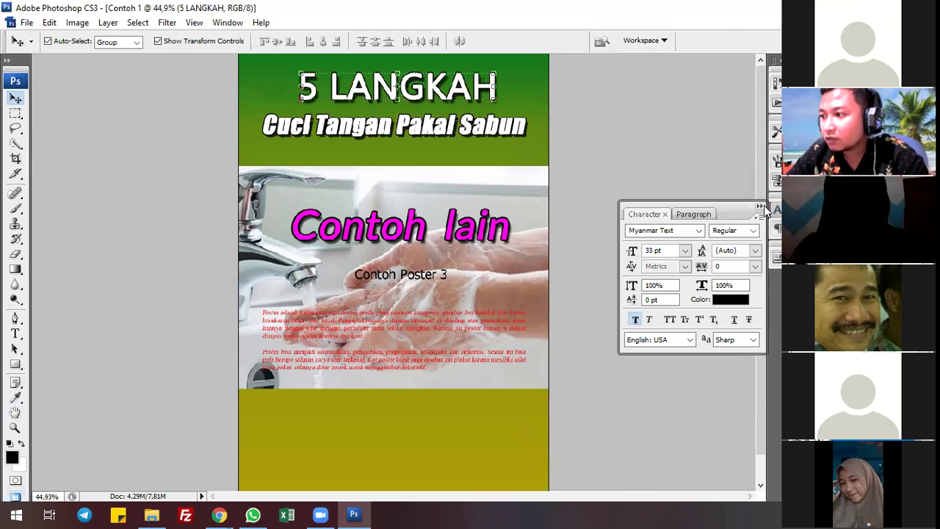
{"action": "left_click", "coordinate": [465, 97]}
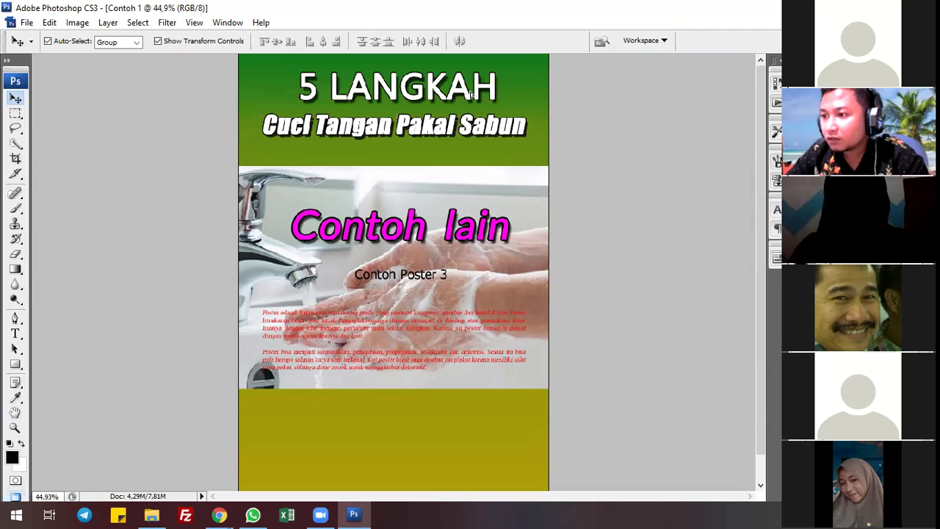
{"action": "key", "text": "shift+Right"}
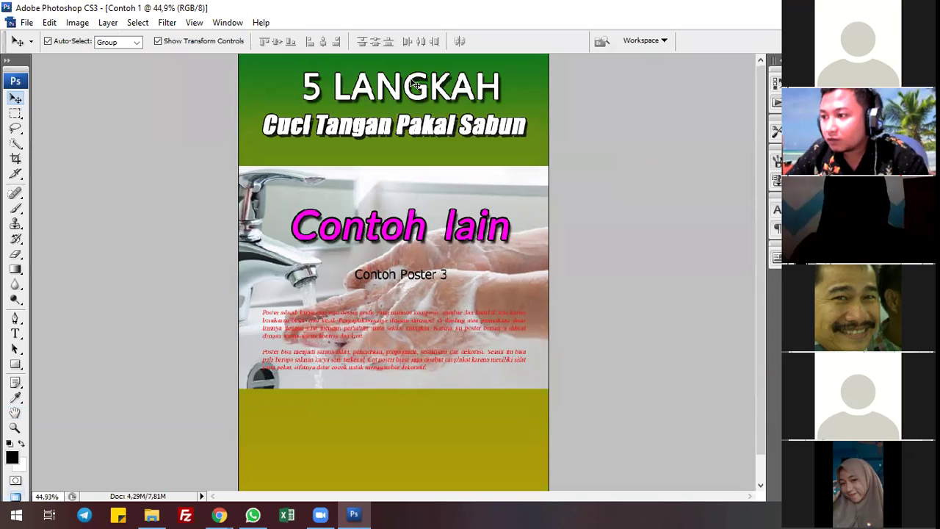
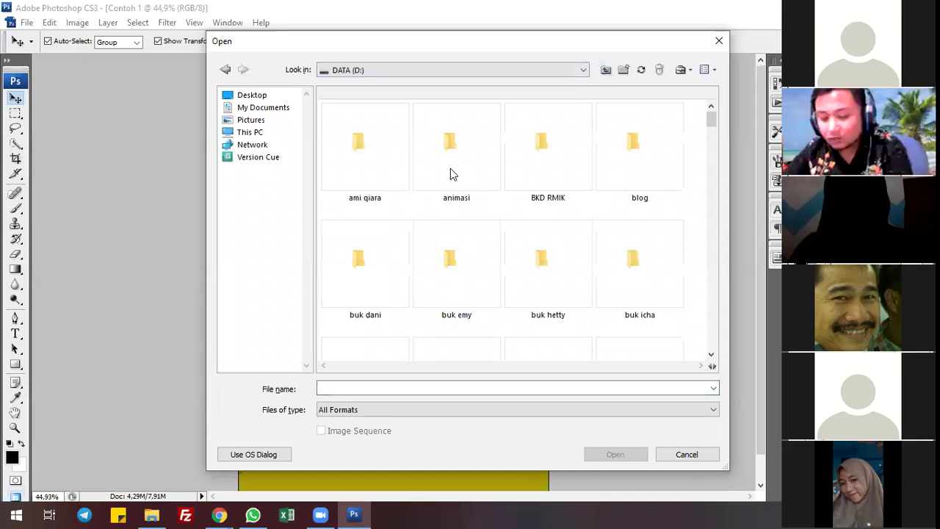
Look for the logo file on the DATA (D:) drive and enter its "design" folder.
{"action": "type", "text": "logo"}
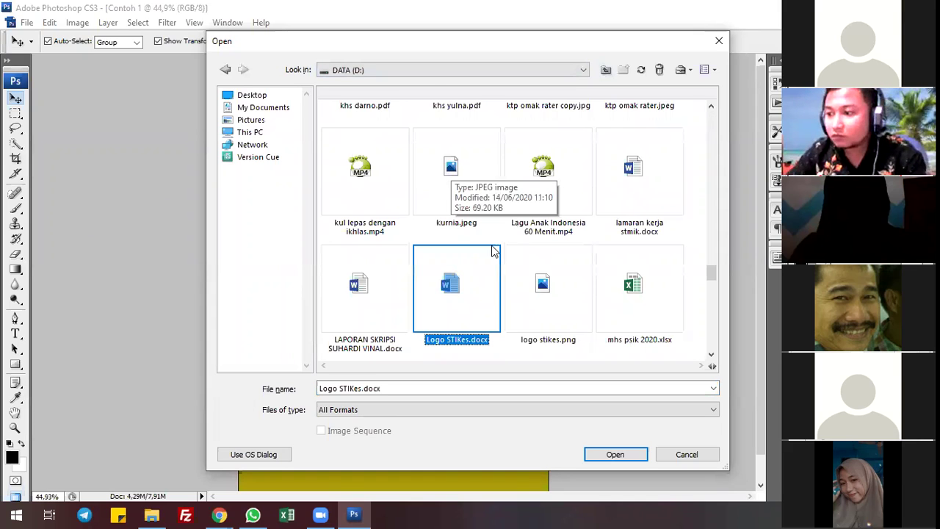
{"action": "left_click", "coordinate": [558, 318]}
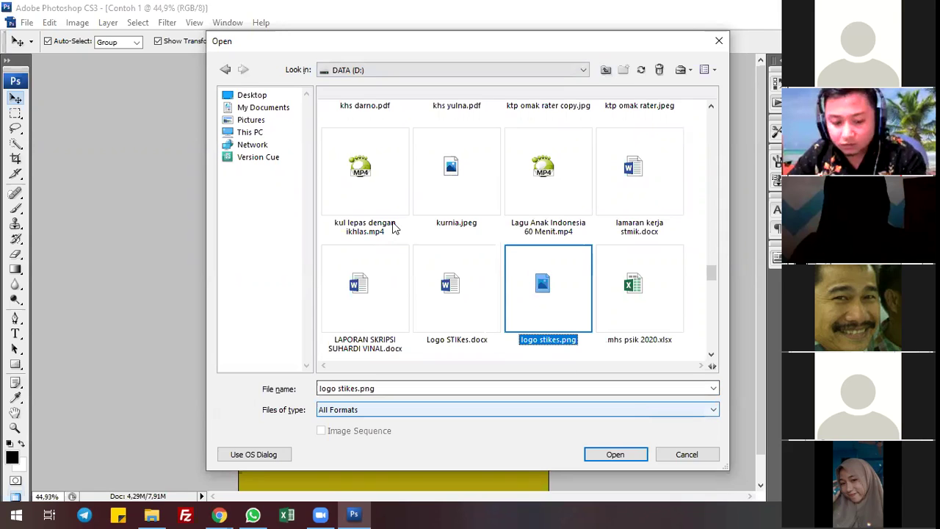
{"action": "type", "text": "debat virtual.mp4"}
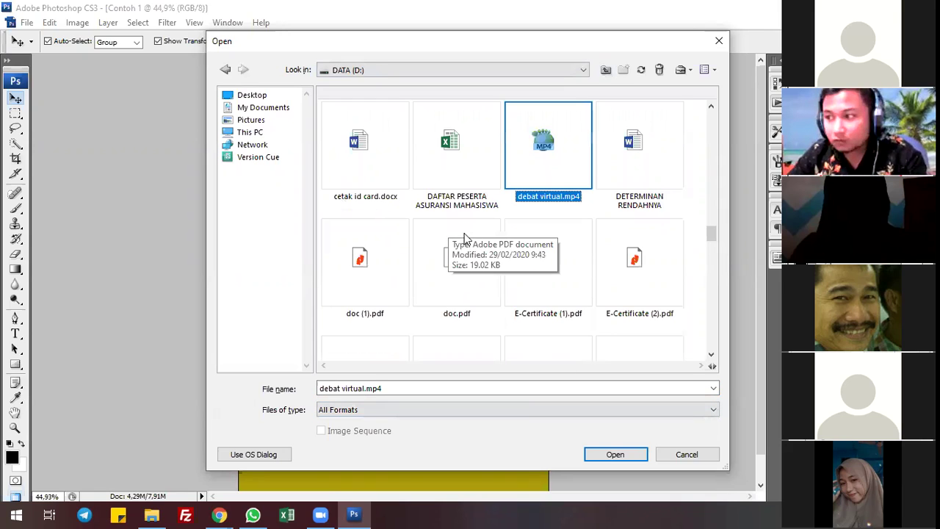
{"action": "scroll", "coordinate": [592, 220], "scroll_direction": "up", "scroll_amount": 1}
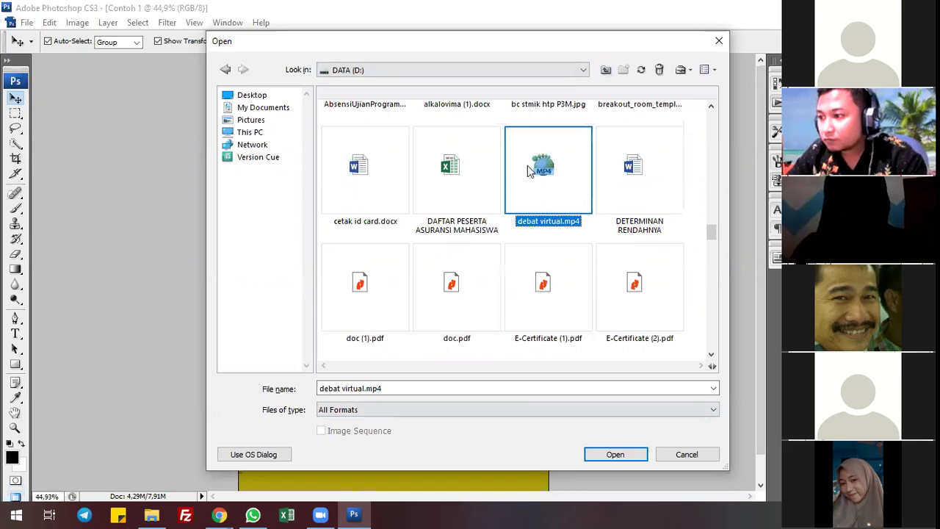
{"action": "key", "text": "Up"}
{"action": "key", "text": "Down"}
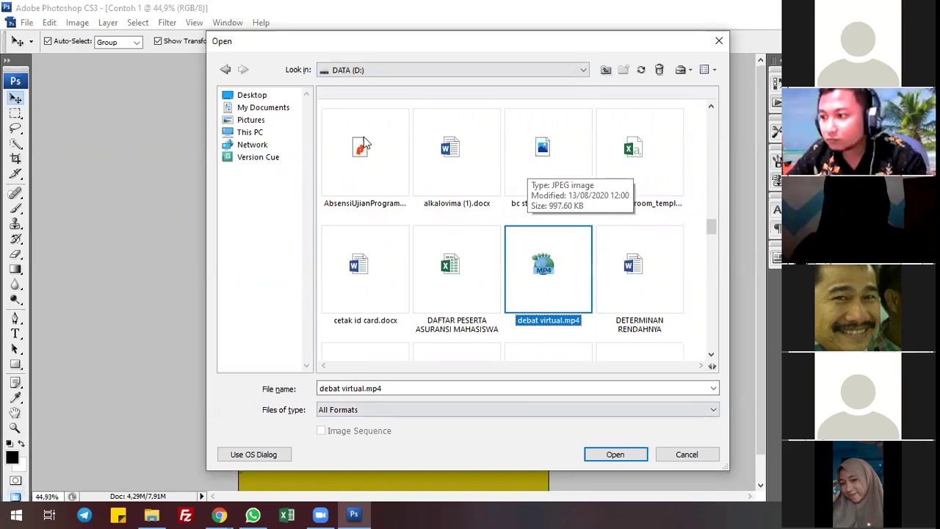
{"action": "type", "text": "design"}
{"action": "key", "text": "Return"}
Find "logo stikes htp copy.png" among the files of the "design" folder and open it.
{"action": "left_click", "coordinate": [373, 176]}
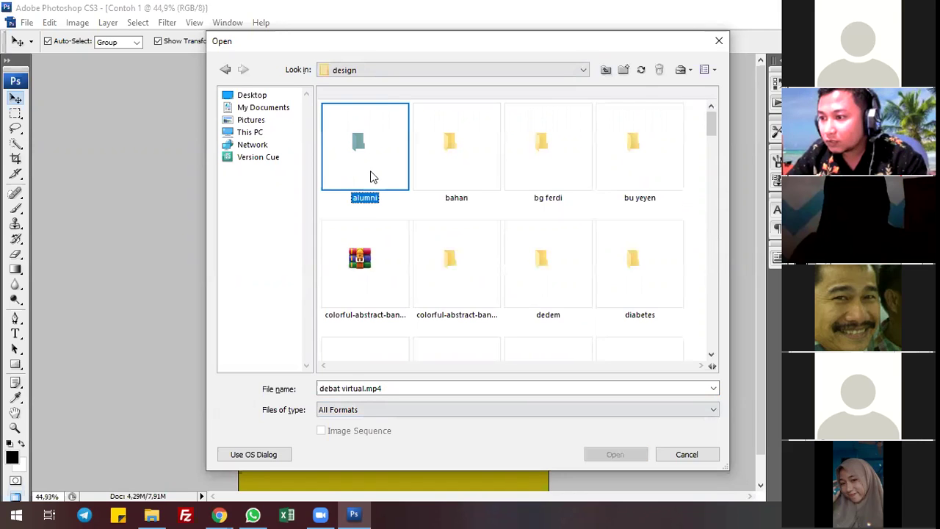
{"action": "key", "text": "l"}
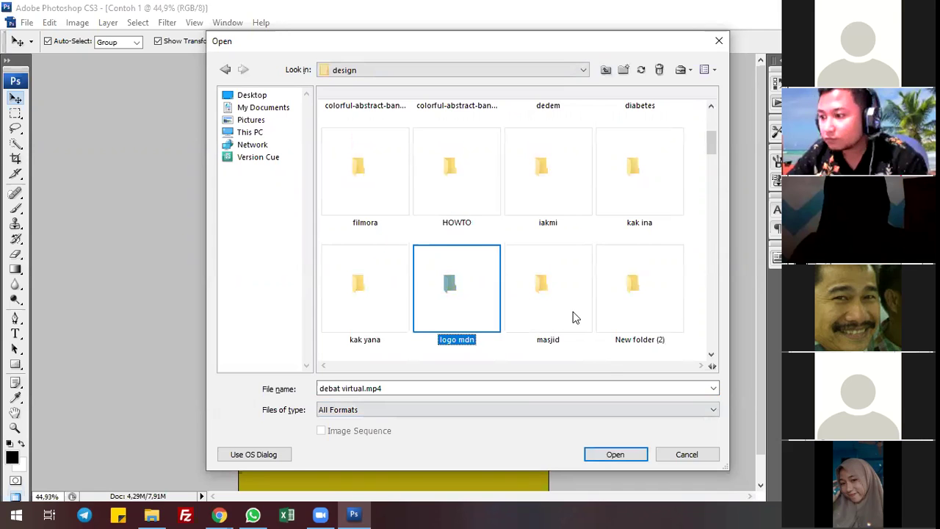
{"action": "scroll", "coordinate": [577, 323], "scroll_direction": "down", "scroll_amount": 3}
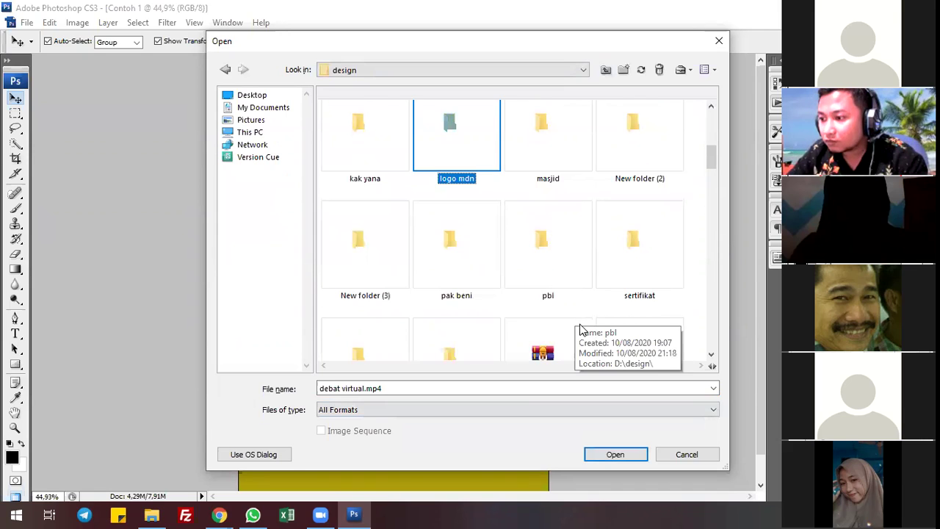
{"action": "scroll", "coordinate": [581, 328], "scroll_direction": "down", "scroll_amount": 3}
{"action": "scroll", "coordinate": [580, 328], "scroll_direction": "down", "scroll_amount": 5}
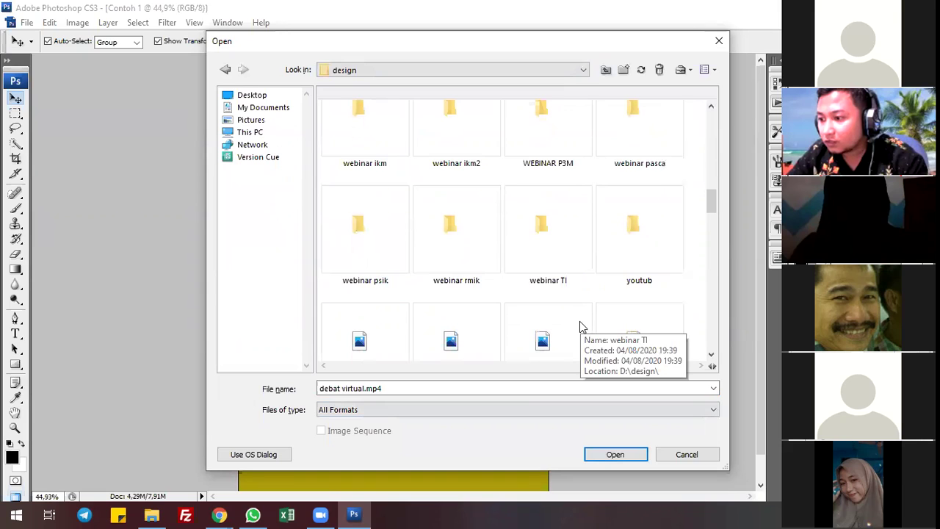
{"action": "scroll", "coordinate": [580, 328], "scroll_direction": "down", "scroll_amount": 3}
{"action": "scroll", "coordinate": [580, 325], "scroll_direction": "down", "scroll_amount": 3}
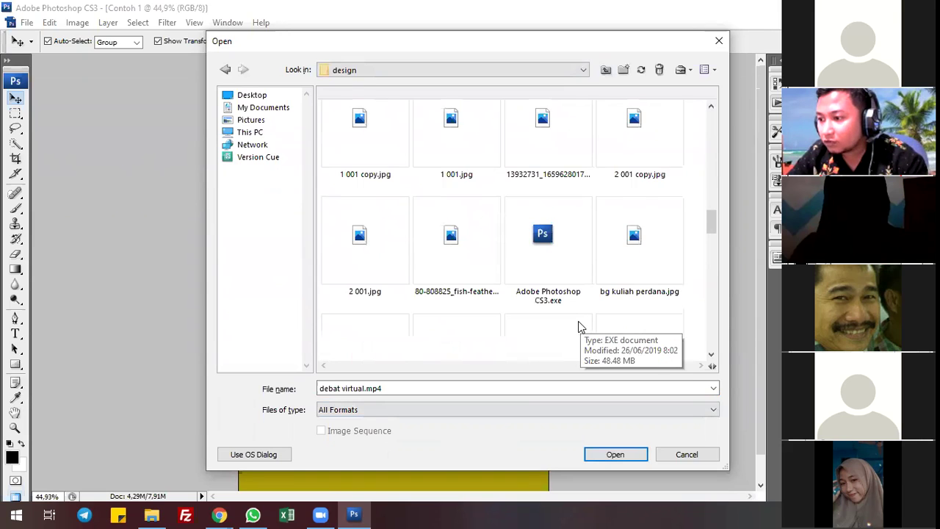
{"action": "scroll", "coordinate": [562, 326], "scroll_direction": "down", "scroll_amount": 3}
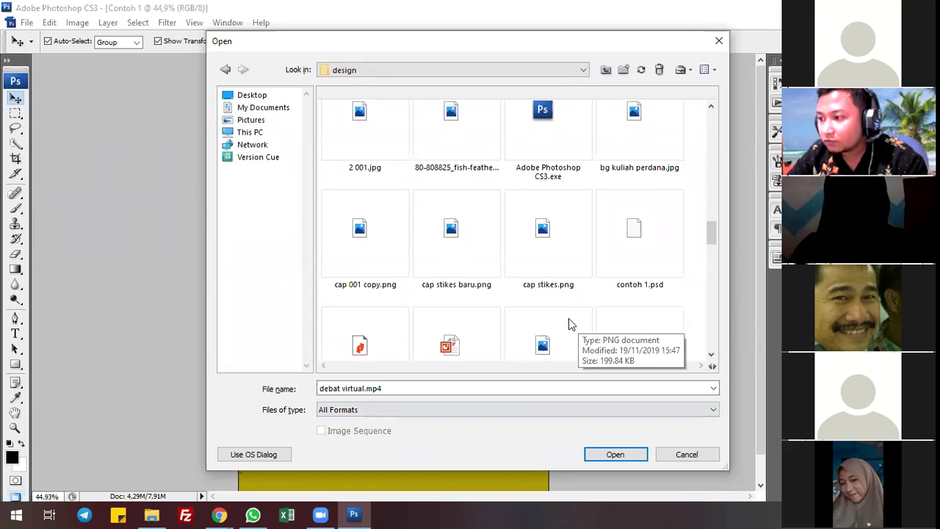
{"action": "scroll", "coordinate": [567, 325], "scroll_direction": "down", "scroll_amount": 3}
{"action": "scroll", "coordinate": [571, 324], "scroll_direction": "down", "scroll_amount": 3}
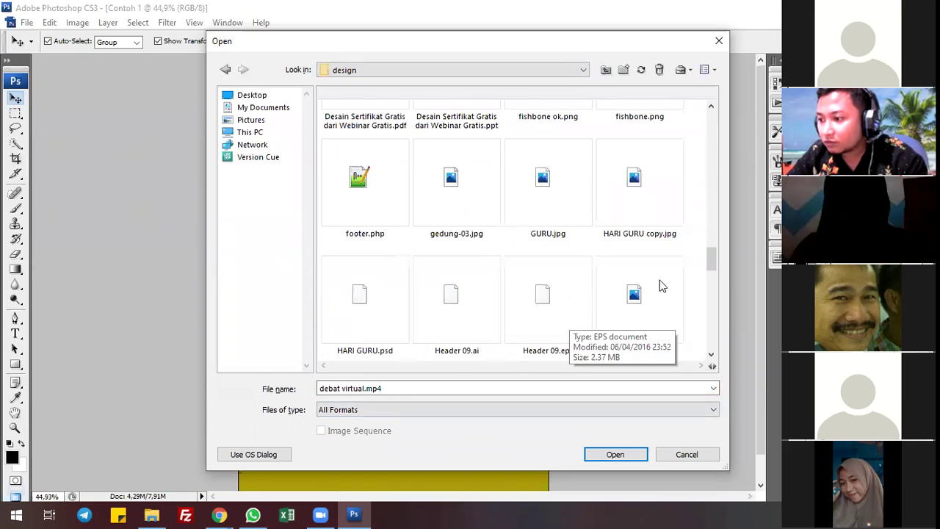
{"action": "scroll", "coordinate": [711, 263], "scroll_direction": "down", "scroll_amount": 3}
{"action": "left_click", "coordinate": [712, 294]}
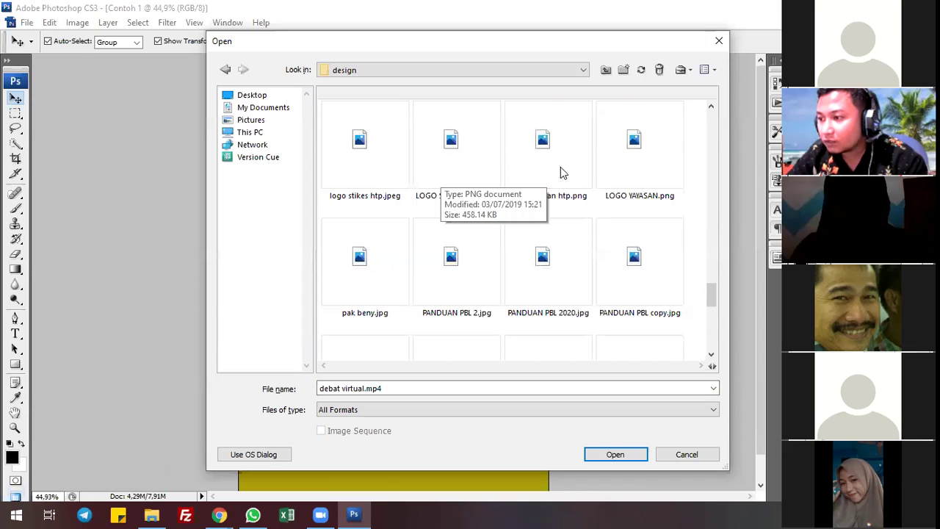
{"action": "scroll", "coordinate": [370, 185], "scroll_direction": "up", "scroll_amount": 1}
{"action": "left_click", "coordinate": [369, 185]}
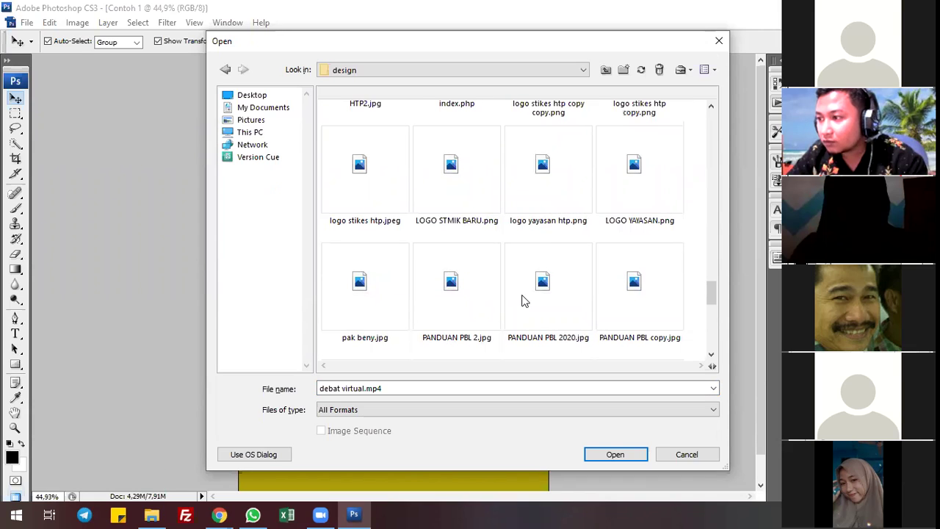
{"action": "scroll", "coordinate": [642, 174], "scroll_direction": "up", "scroll_amount": 1}
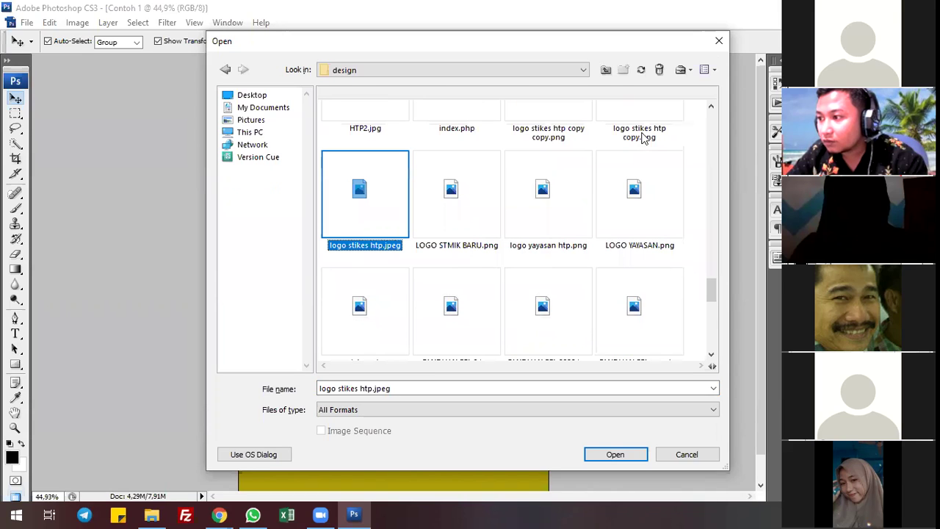
{"action": "left_click", "coordinate": [642, 140]}
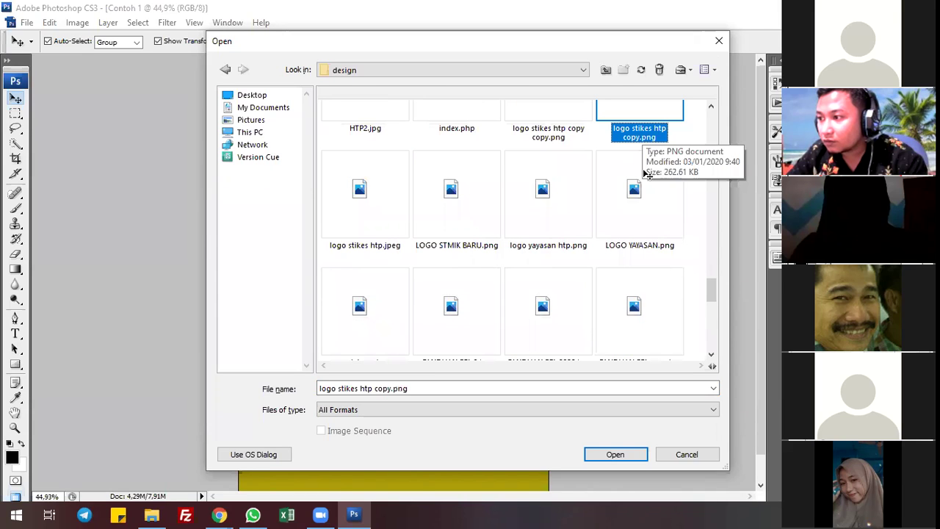
{"action": "key", "text": "Return"}
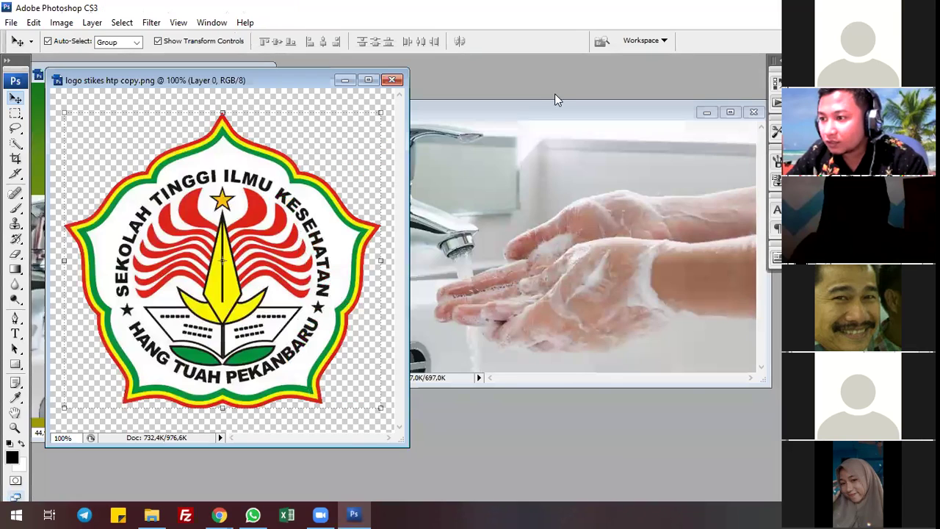
Move the logo's document window clear of the poster and copy the logo into the Contoh 1 document.
{"action": "left_click_drag", "start_coordinate": [217, 80], "coordinate": [501, 98]}
{"action": "left_click_drag", "start_coordinate": [513, 208], "coordinate": [425, 277]}
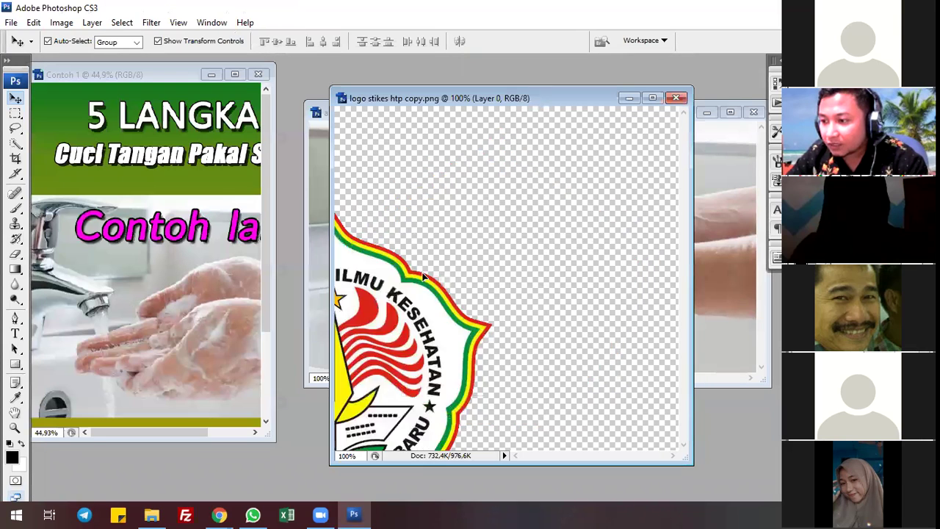
{"action": "left_click_drag", "start_coordinate": [354, 254], "coordinate": [109, 330]}
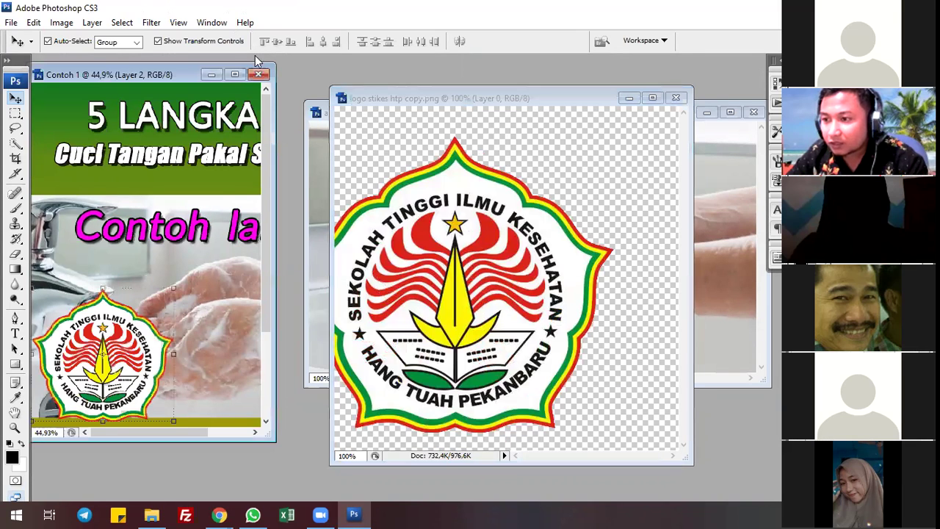
Maximize the poster document and move the logo over the hands photo, roughly centred below "Contoh lain".
{"action": "left_click", "coordinate": [234, 75]}
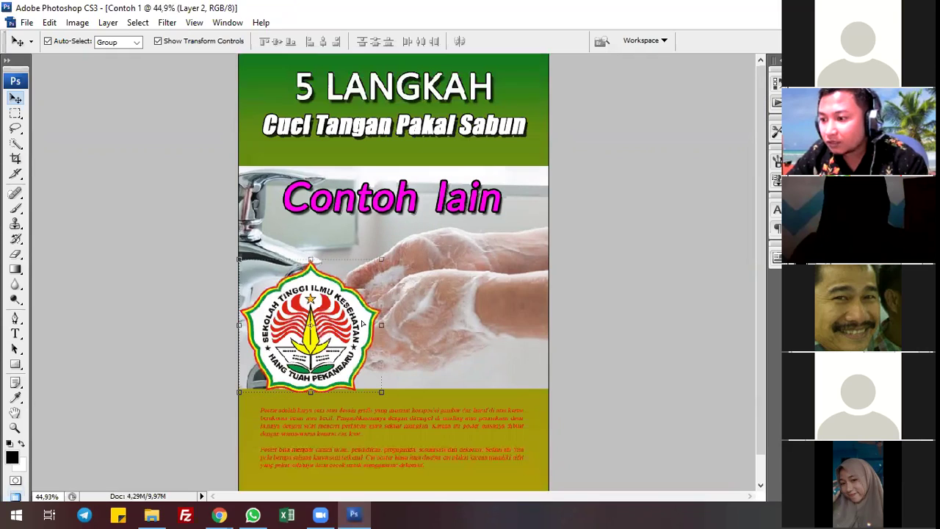
{"action": "left_click_drag", "start_coordinate": [396, 317], "coordinate": [460, 296]}
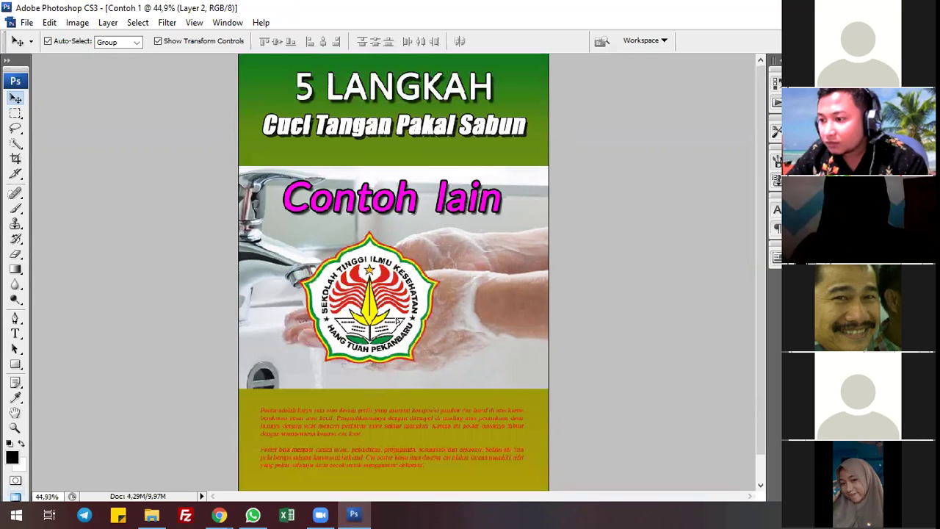
{"action": "left_click_drag", "start_coordinate": [401, 290], "coordinate": [412, 289]}
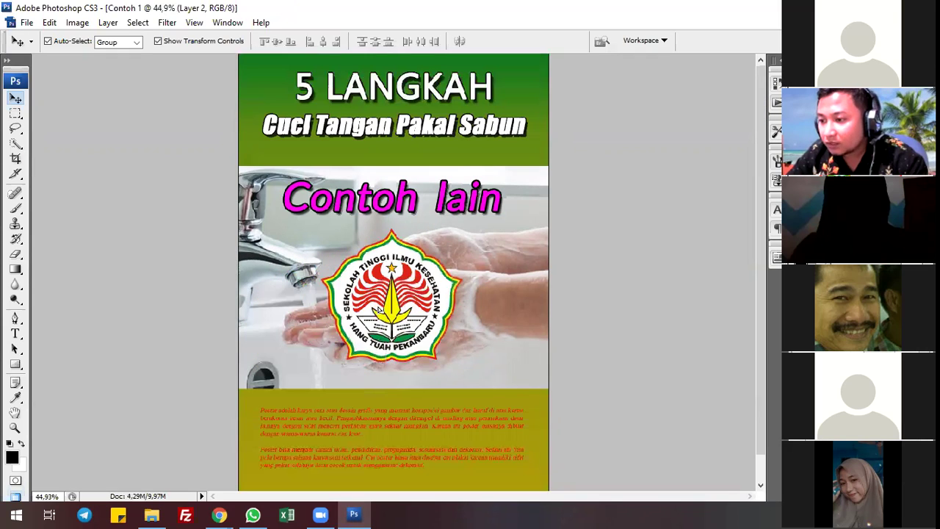
Scale the logo down proportionally to about 75.6% on the left part of the hands photo and apply the transform.
{"action": "key", "text": "ctrl+z"}
{"action": "key", "text": "ctrl+z"}
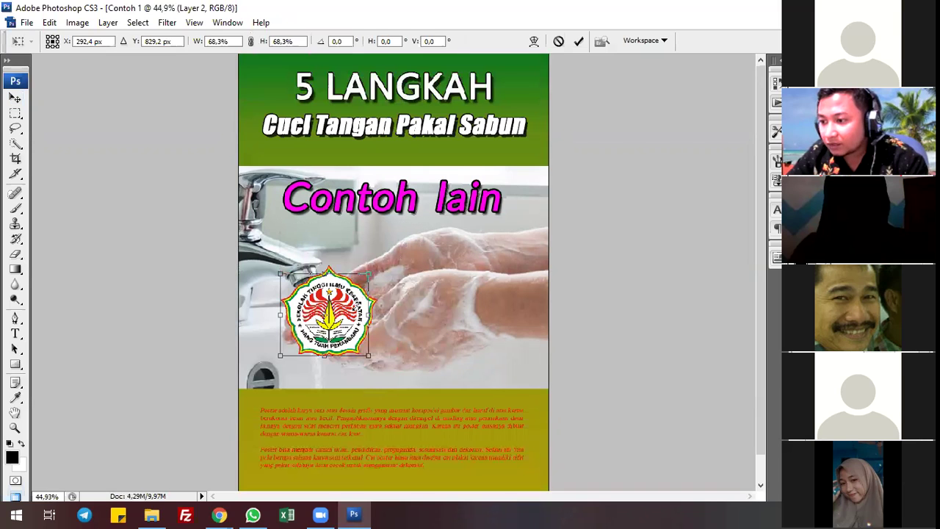
{"action": "key", "text": "ctrl+z"}
{"action": "key", "text": "ctrl+z"}
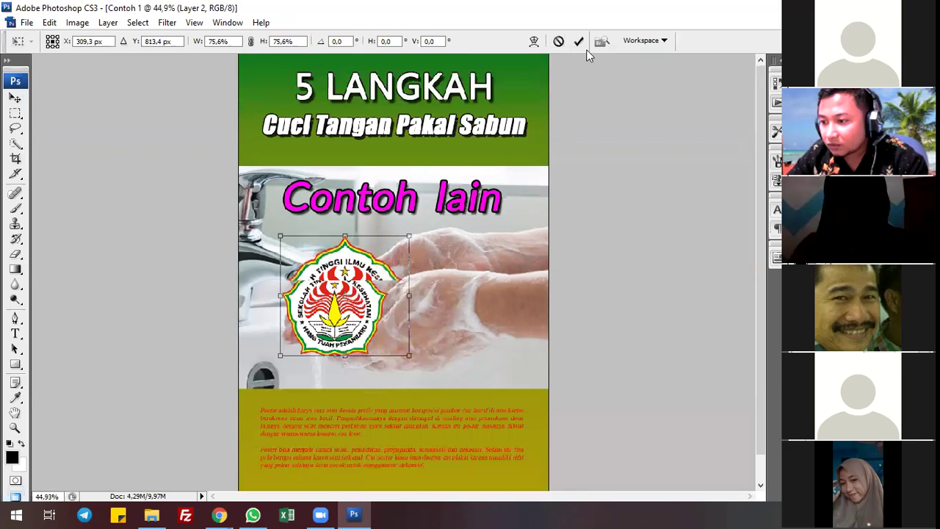
{"action": "key", "text": "ctrl+z"}
{"action": "key", "text": "Return"}
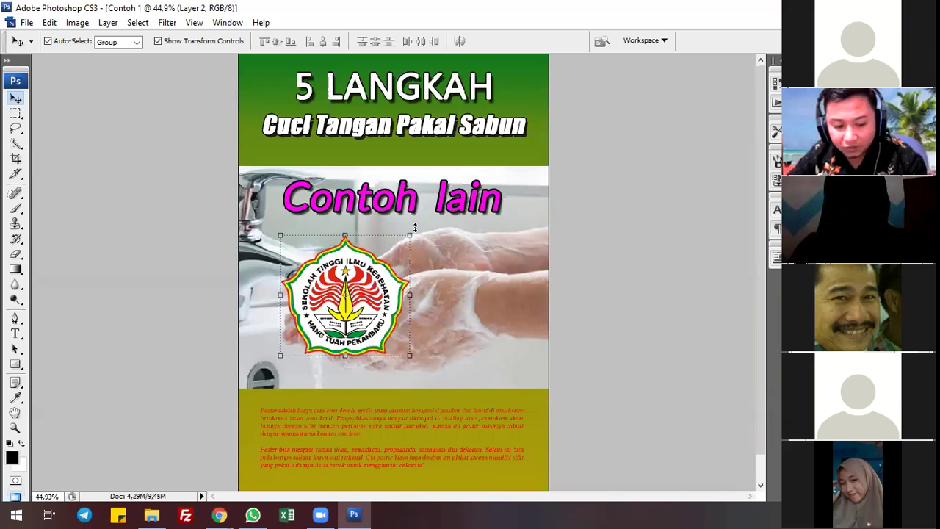
Shrink the logo proportionally to about 44.9% with Free Transform, keeping its lower-left corner in place.
{"action": "key", "text": "ctrl+t"}
{"action": "left_click_drag", "start_coordinate": [409, 235], "coordinate": [339, 302]}
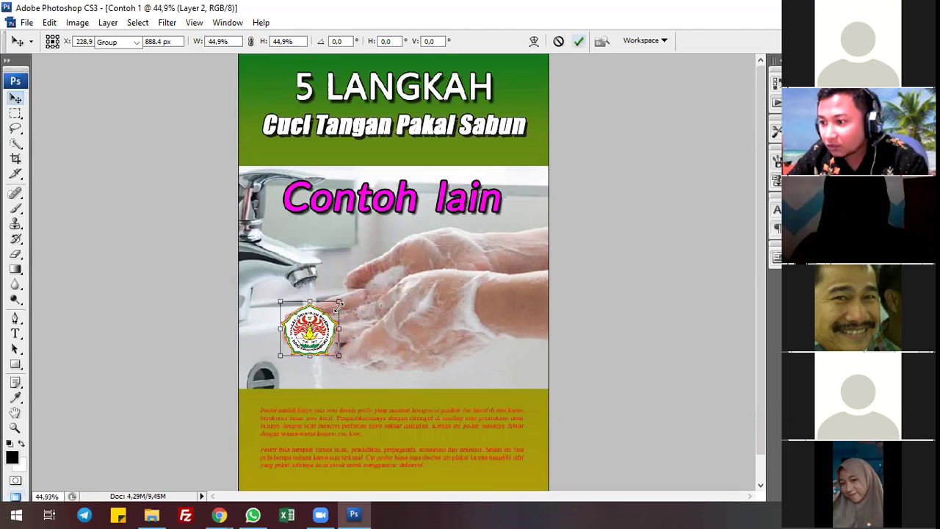
{"action": "key", "text": "Return"}
Try stretching the logo out of proportion to about 334% width and 223.4% height.
{"action": "left_click_drag", "start_coordinate": [339, 301], "coordinate": [470, 239]}
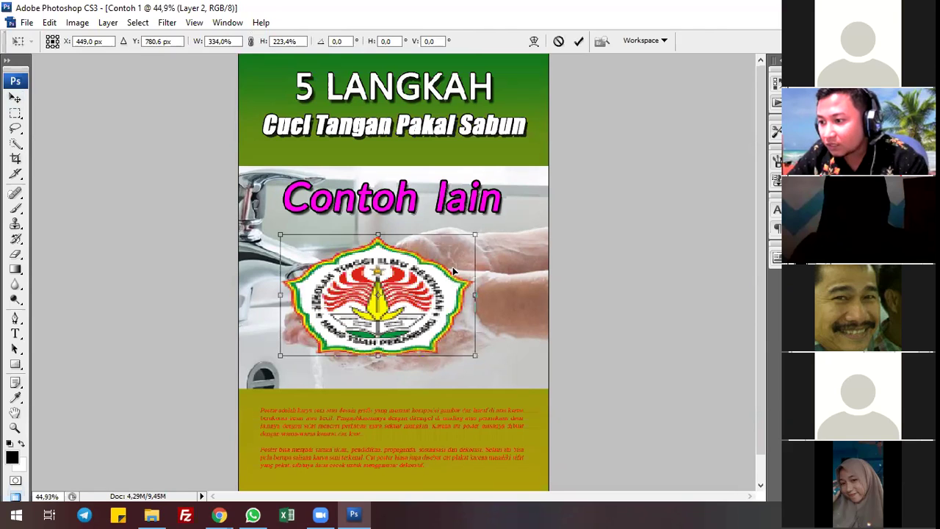
{"action": "left_click", "coordinate": [579, 42]}
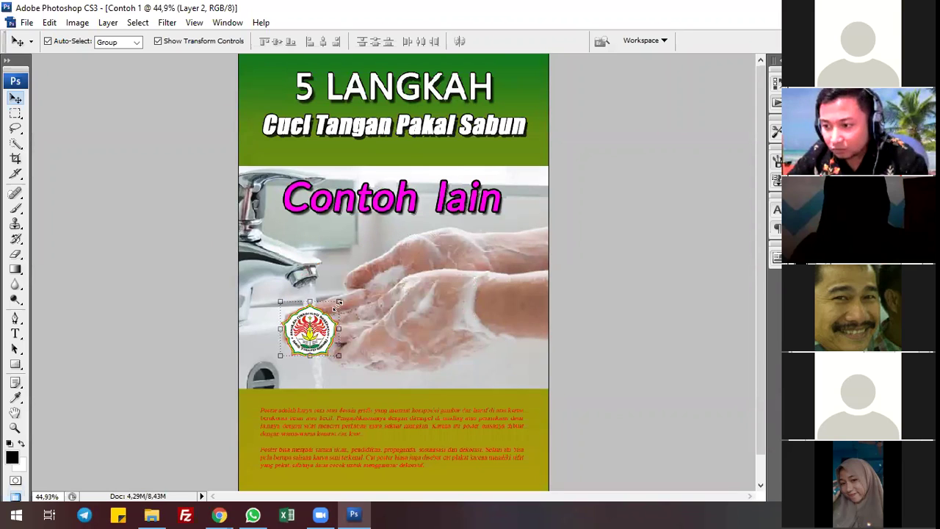
Scale the logo proportionally to about 108.4% and place it at the photo's lower-left corner, overlapping the olive band.
{"action": "key", "text": "ctrl+t"}
{"action": "left_click_drag", "start_coordinate": [415, 250], "coordinate": [457, 219]}
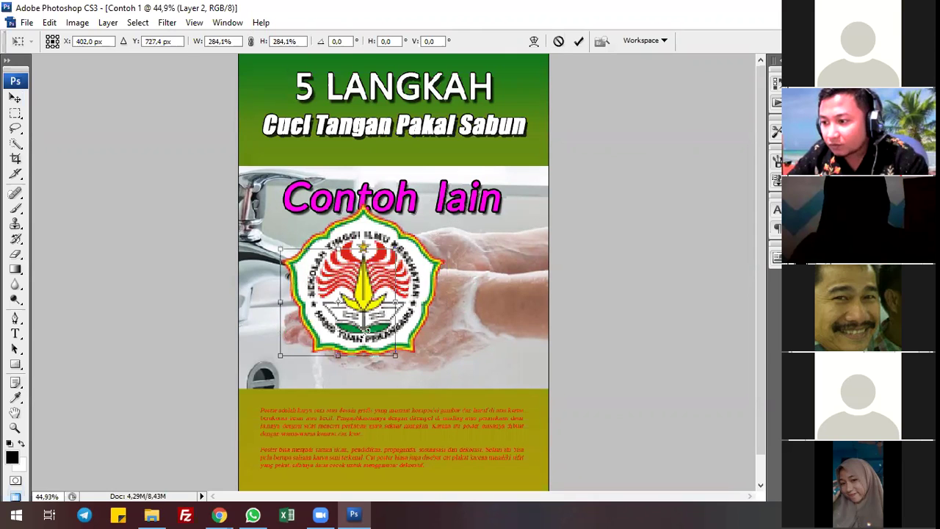
{"action": "key", "text": "ctrl+z"}
{"action": "left_click_drag", "start_coordinate": [388, 309], "coordinate": [368, 328]}
{"action": "left_click", "coordinate": [578, 42]}
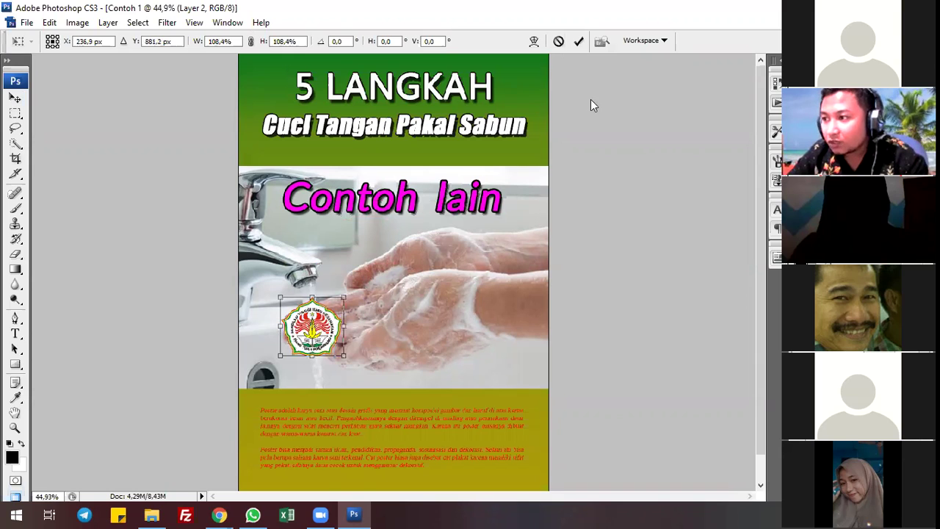
{"action": "left_click_drag", "start_coordinate": [311, 346], "coordinate": [272, 377]}
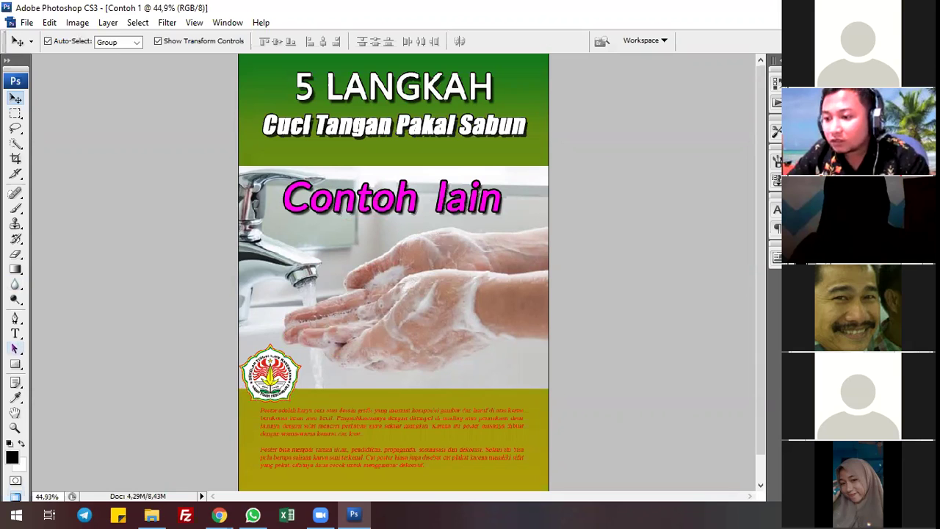
Start an empty point text line to the right of the logo, near the lower edge of the photo.
{"action": "left_click", "coordinate": [15, 334]}
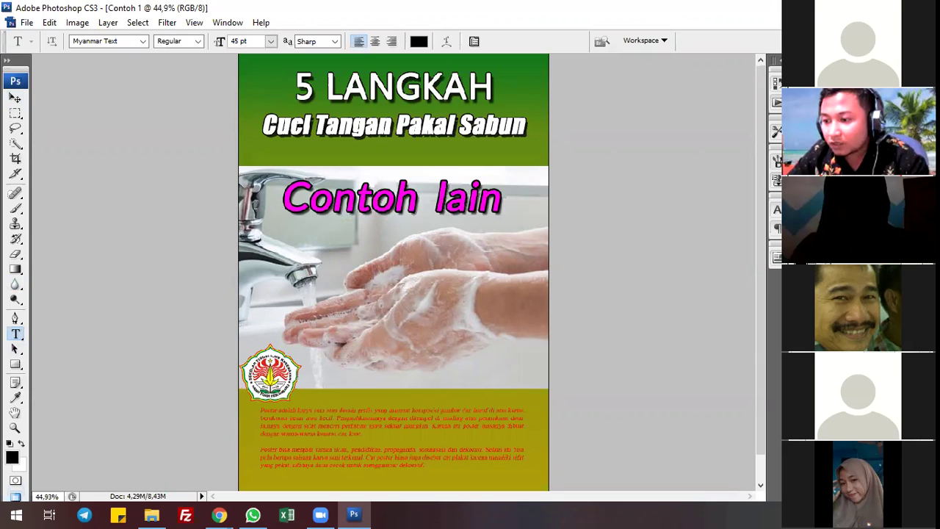
{"action": "left_click", "coordinate": [317, 373]}
{"action": "type", "text": "S"}
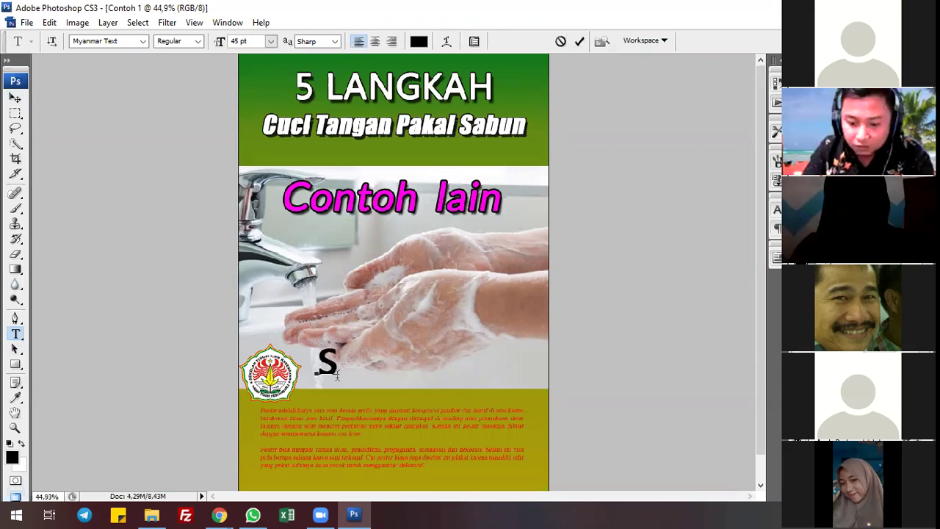
{"action": "type", "text": "t"}
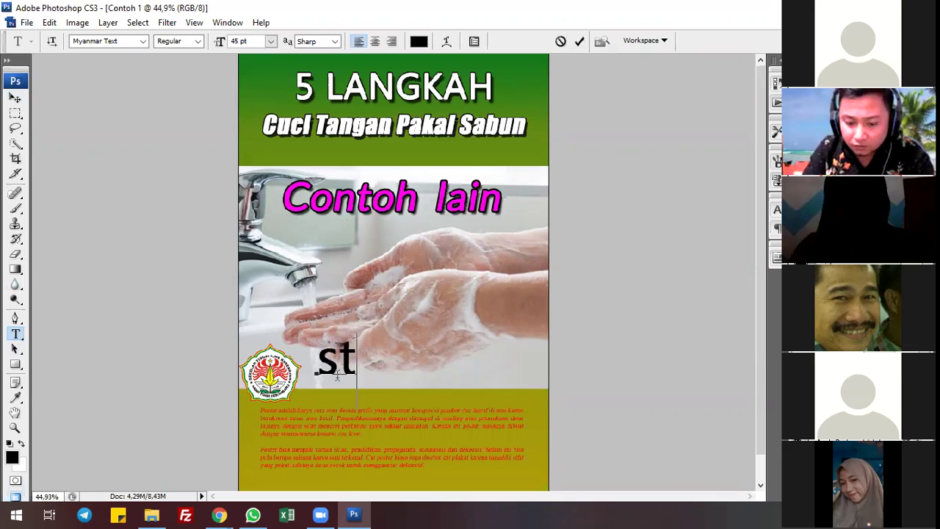
{"action": "key", "text": "BackSpace"}
{"action": "key", "text": "BackSpace"}
{"action": "type", "text": "S"}
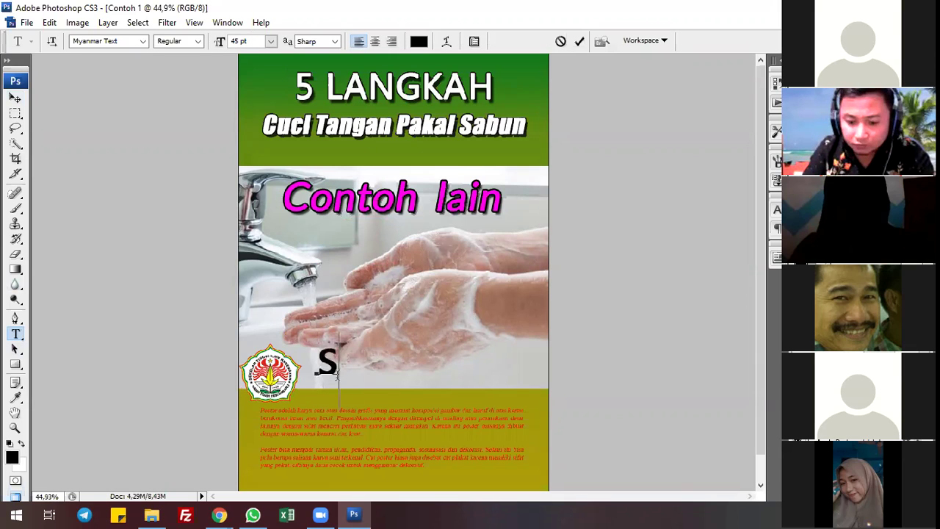
{"action": "type", "text": "t"}
{"action": "key", "text": "BackSpace"}
{"action": "key", "text": "BackSpace"}
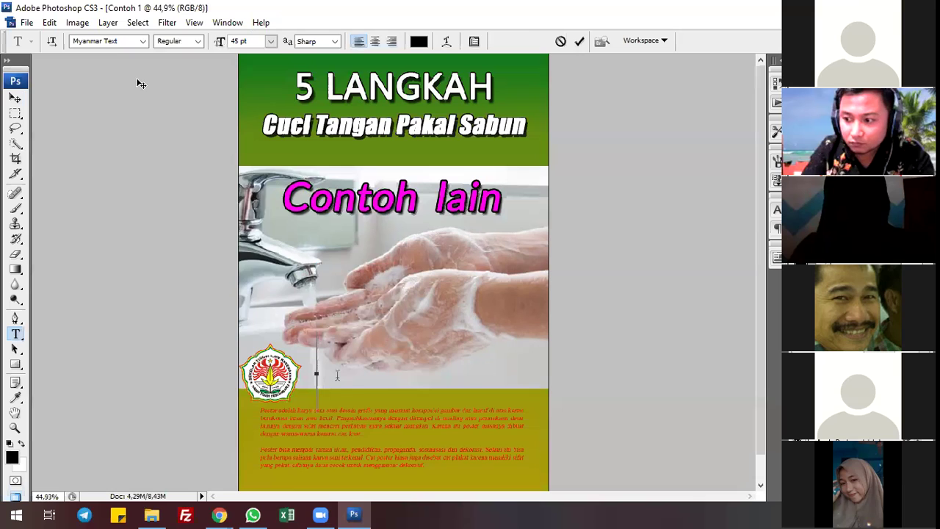
Browse the fonts for the new text line and set its font to Script MT Bold.
{"action": "left_click", "coordinate": [112, 41]}
{"action": "left_click", "coordinate": [140, 41]}
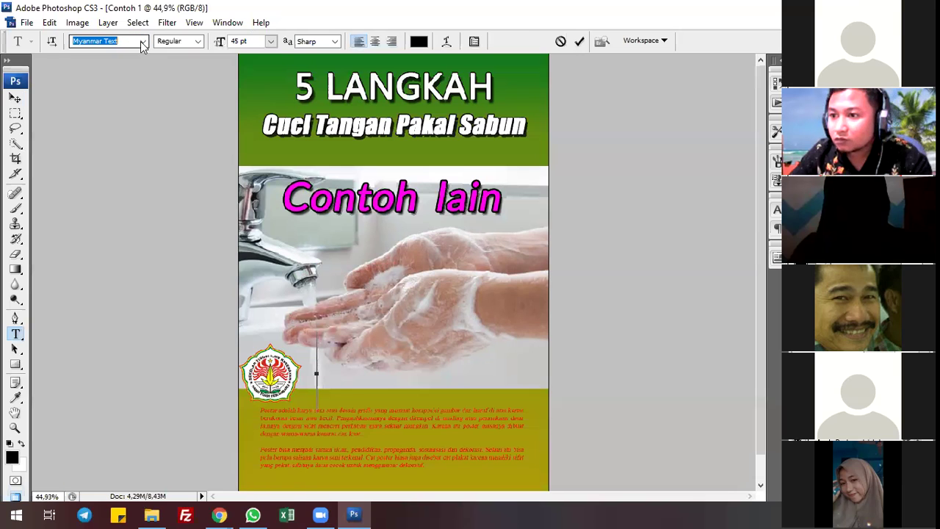
{"action": "left_click", "coordinate": [140, 41]}
{"action": "scroll", "coordinate": [210, 146], "scroll_direction": "up", "scroll_amount": 5}
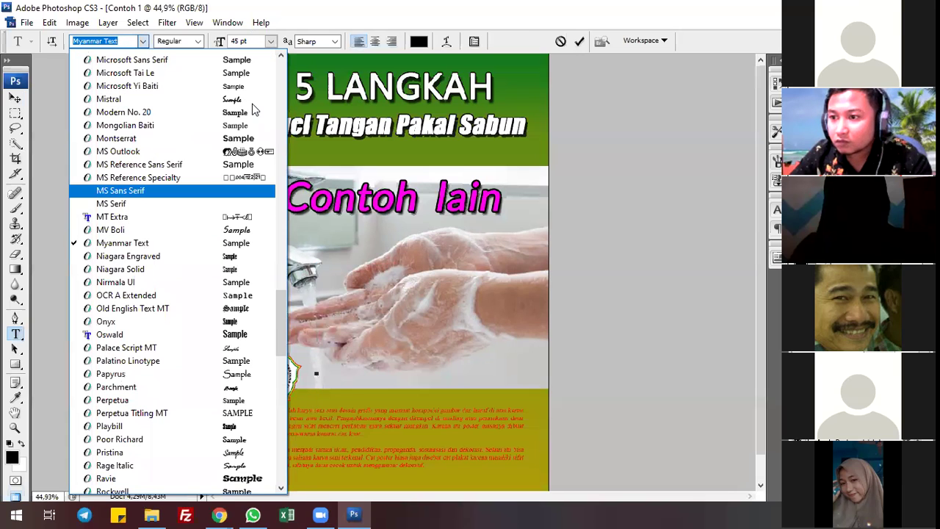
{"action": "scroll", "coordinate": [252, 110], "scroll_direction": "up", "scroll_amount": 6}
{"action": "scroll", "coordinate": [243, 235], "scroll_direction": "up", "scroll_amount": 4}
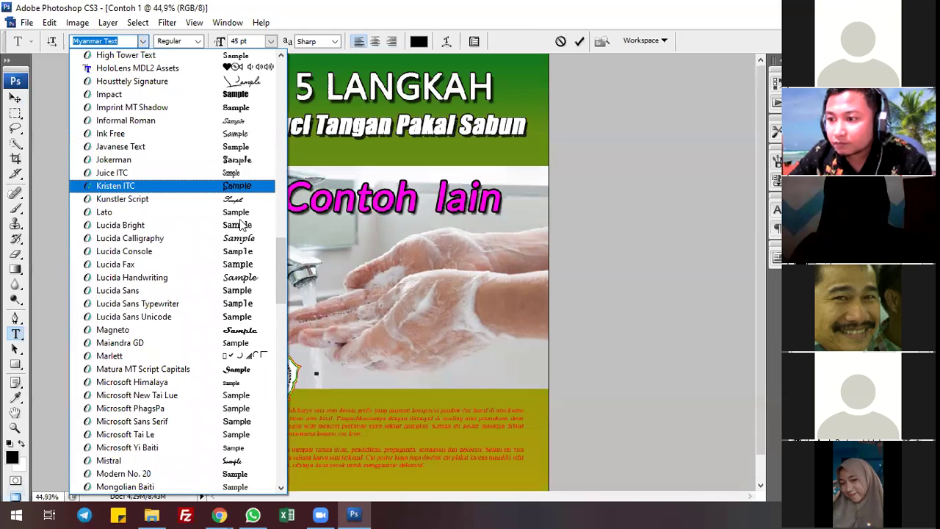
{"action": "scroll", "coordinate": [277, 252], "scroll_direction": "up", "scroll_amount": 3}
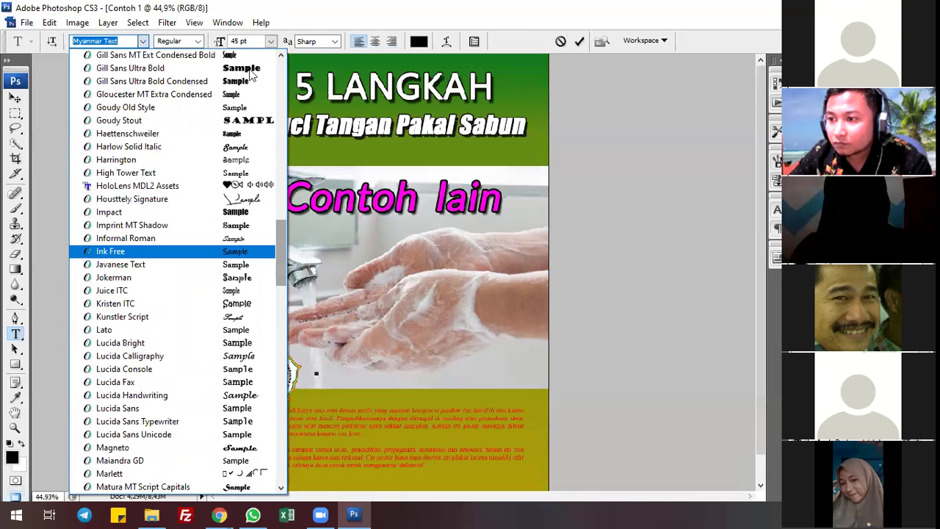
{"action": "scroll", "coordinate": [246, 92], "scroll_direction": "up", "scroll_amount": 15}
{"action": "left_click", "coordinate": [312, 366]}
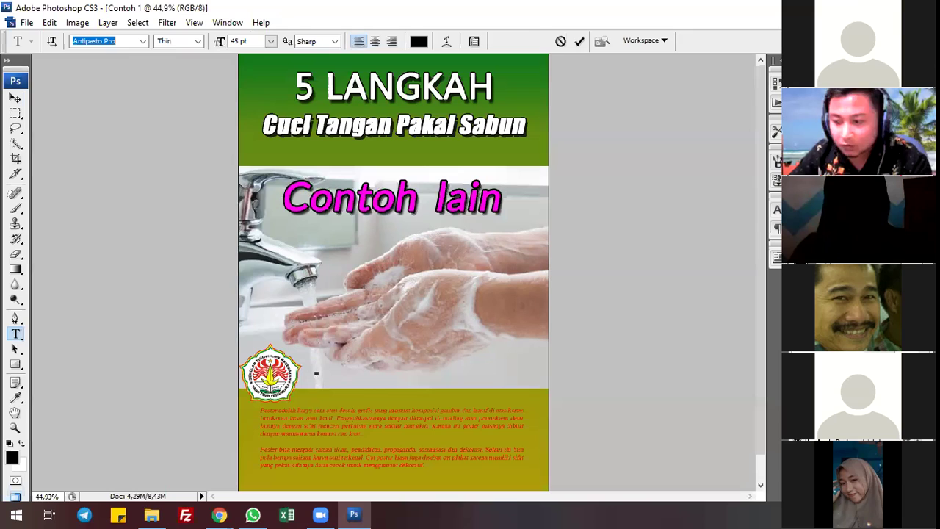
{"action": "type", "text": "sc"}
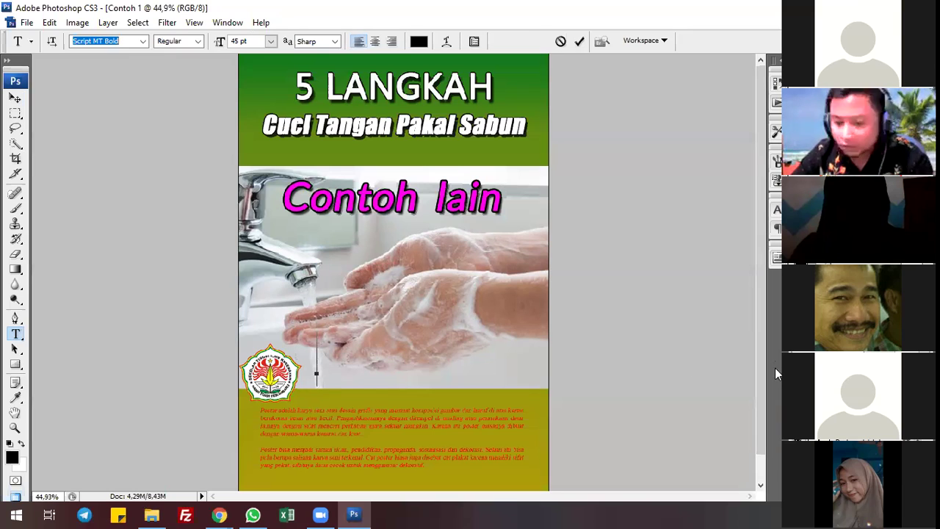
{"action": "key", "text": "Return"}
Enter "STIKes" as the text beside the logo, with the first four letters in capitals.
{"action": "type", "text": "sT"}
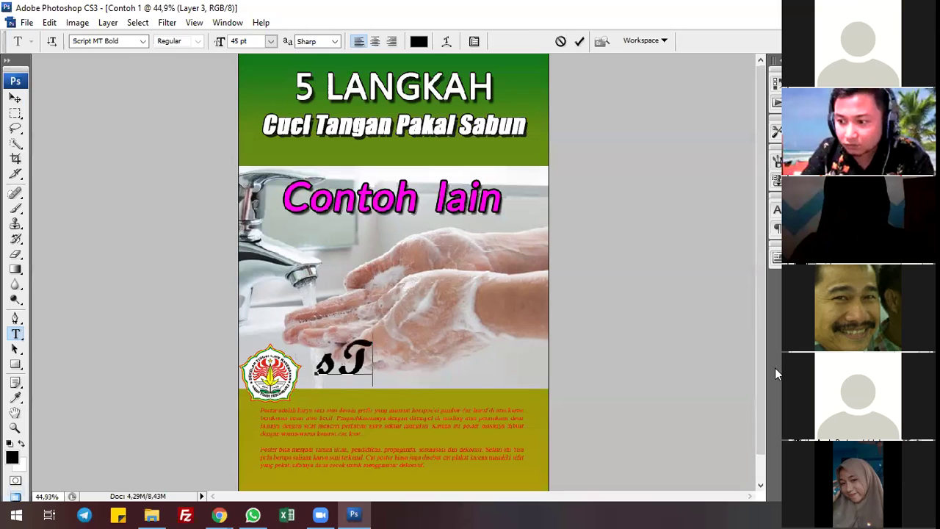
{"action": "key", "text": "BackSpace"}
{"action": "key", "text": "BackSpace"}
{"action": "type", "text": "S"}
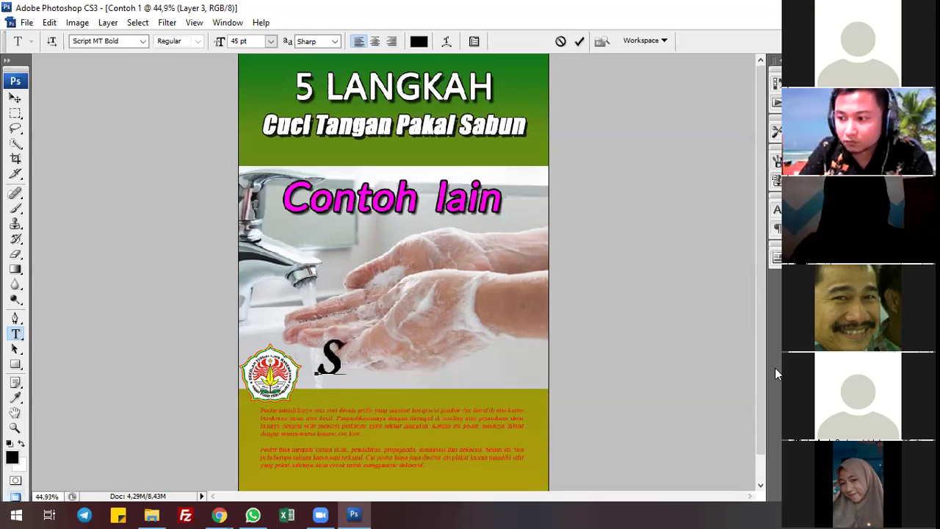
{"action": "type", "text": "tike"}
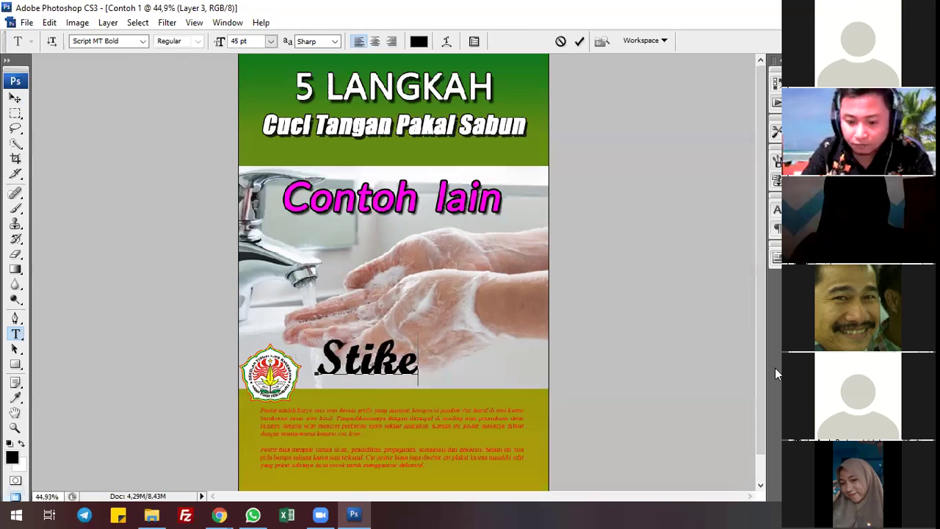
{"action": "key", "text": "BackSpace"}
{"action": "key", "text": "BackSpace"}
{"action": "key", "text": "BackSpace"}
{"action": "key", "text": "BackSpace"}
{"action": "type", "text": "TIKes"}
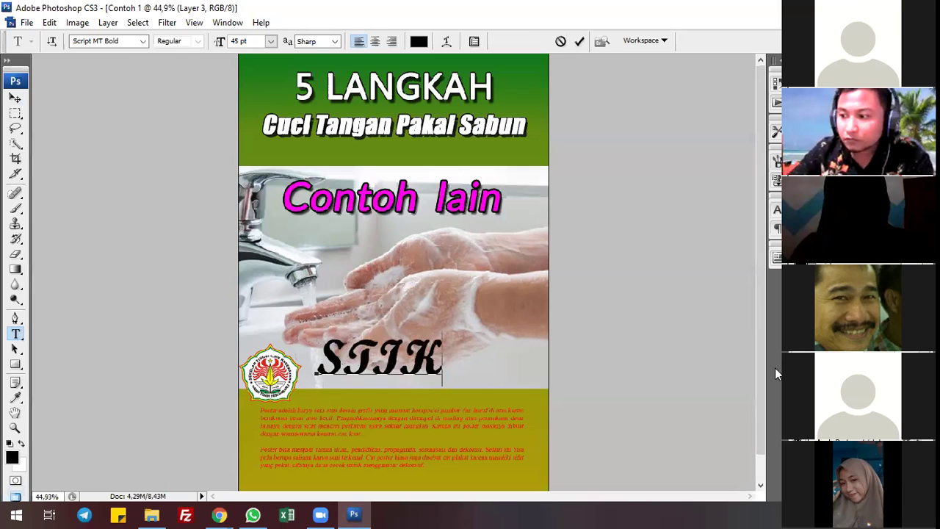
Change the font of the whole "STIKes" text to Tahoma.
{"action": "key", "text": "ctrl+a"}
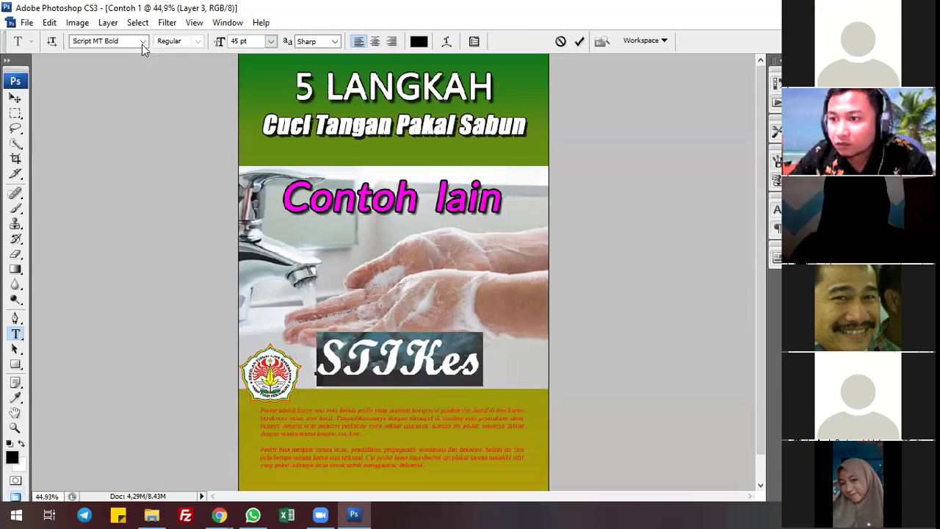
{"action": "left_click", "coordinate": [142, 44]}
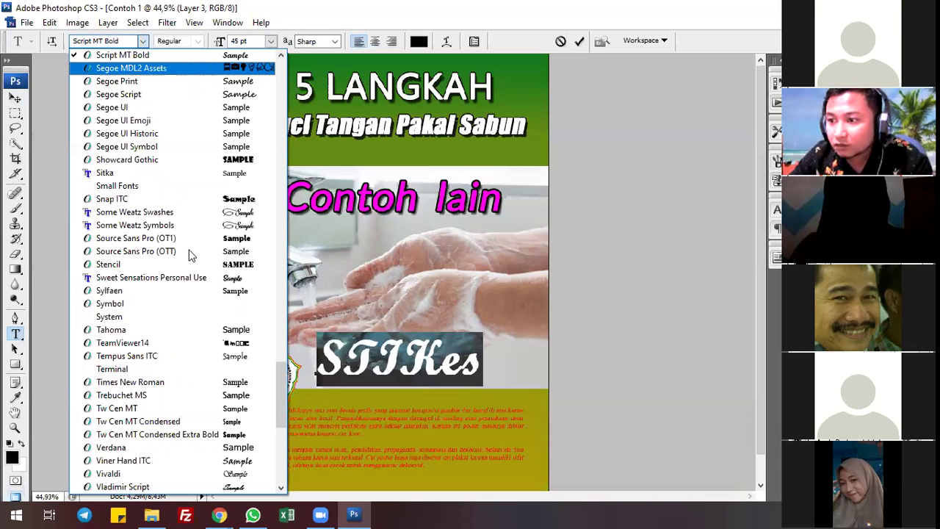
{"action": "left_click", "coordinate": [198, 331]}
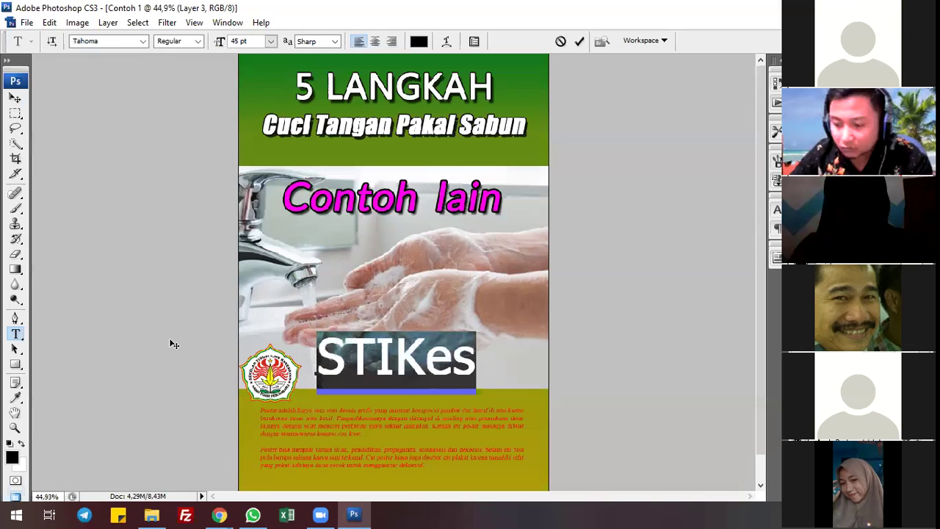
Extend the text to "STIKes Hang Tuah" and set its size to 24 pt.
{"action": "key", "text": "End"}
{"action": "type", "text": "Ha"}
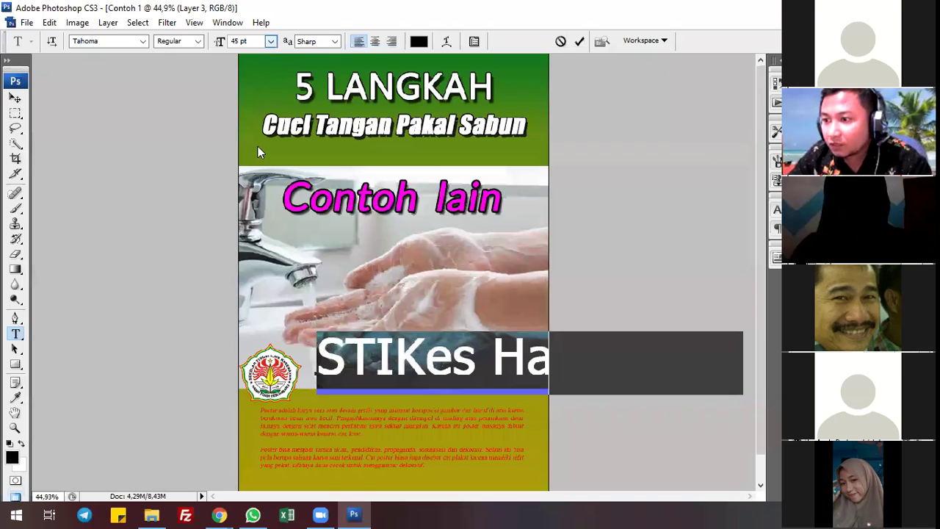
{"action": "left_click", "coordinate": [270, 42]}
{"action": "left_click", "coordinate": [268, 206]}
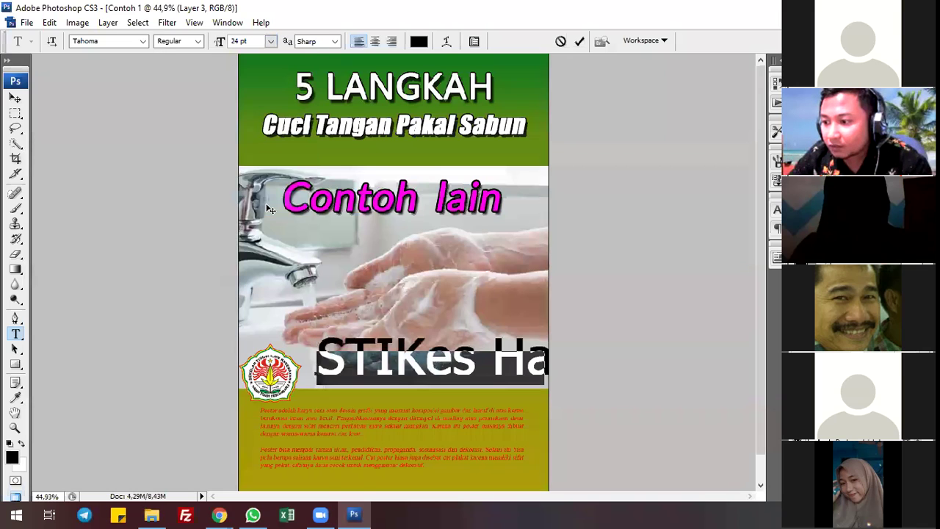
Move "STIKes Hang Tuah" close to the logo and scale the text proportionally to about 59.6%.
{"action": "left_click", "coordinate": [15, 100]}
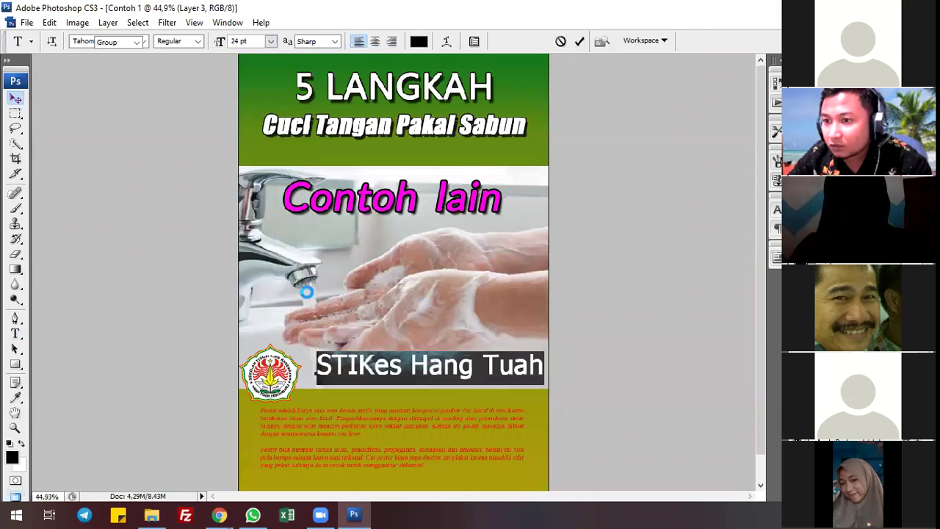
{"action": "left_click", "coordinate": [397, 372]}
{"action": "left_click_drag", "start_coordinate": [390, 378], "coordinate": [382, 376]}
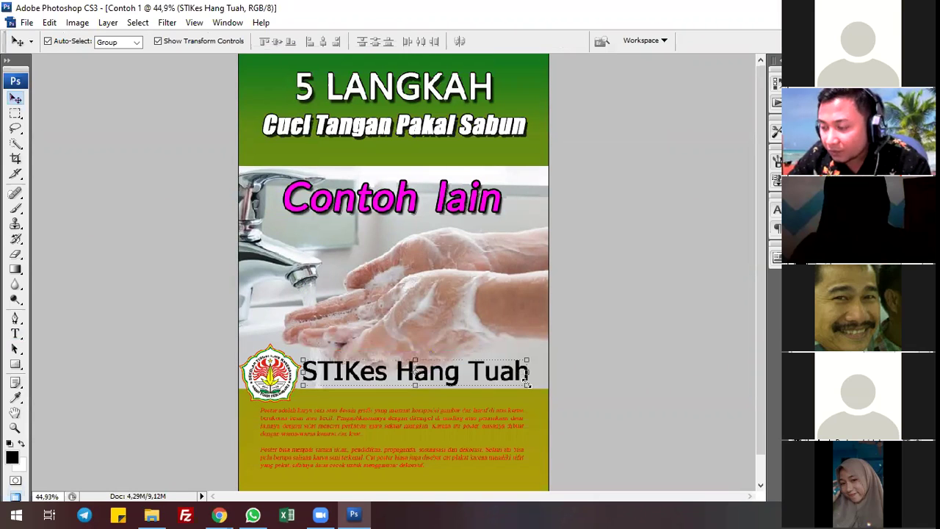
{"action": "left_click_drag", "start_coordinate": [513, 378], "coordinate": [422, 376]}
{"action": "left_click_drag", "start_coordinate": [479, 381], "coordinate": [439, 367]}
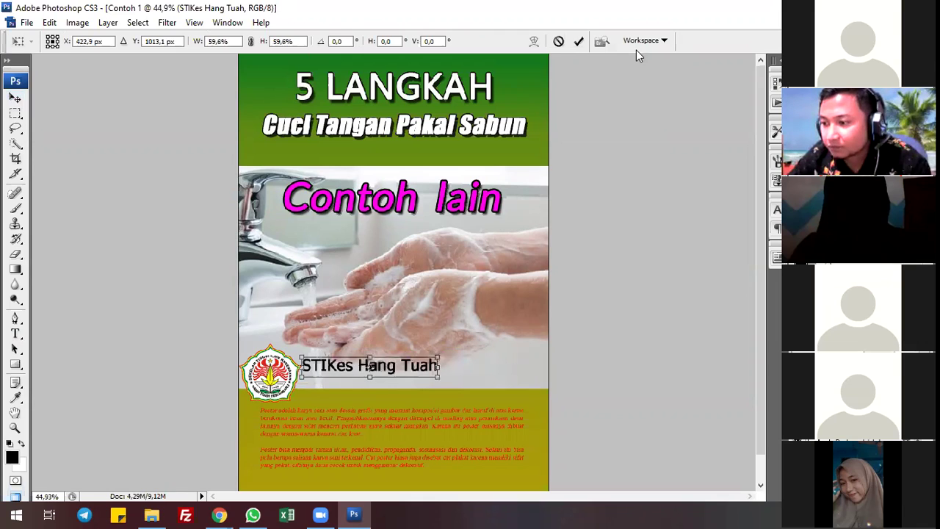
{"action": "left_click", "coordinate": [578, 43]}
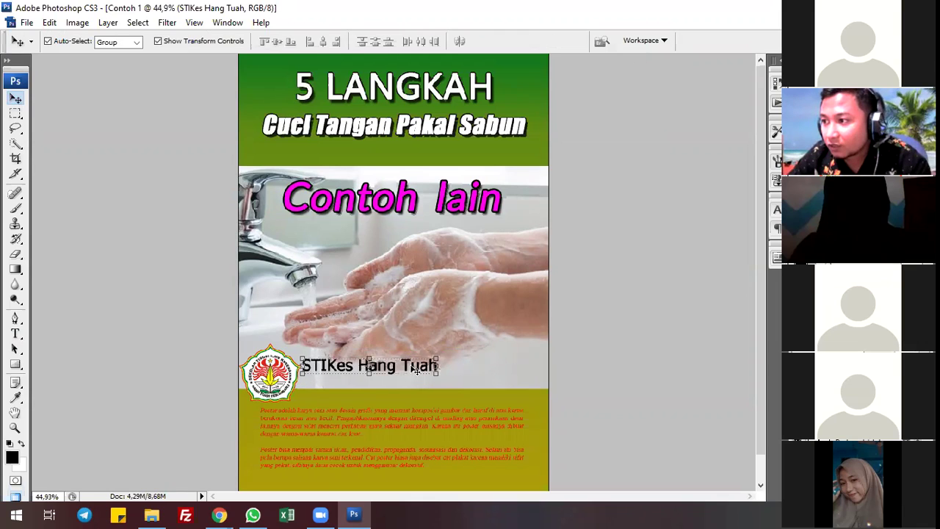
Lower the "STIKes Hang Tuah" text to just above the olive band and nudge it back beside the logo.
{"action": "left_click_drag", "start_coordinate": [414, 374], "coordinate": [424, 379]}
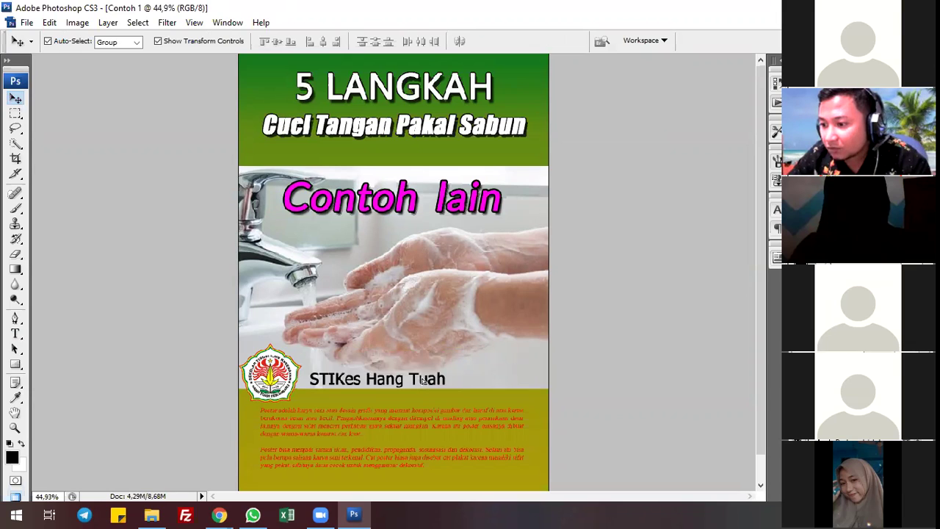
{"action": "key", "text": "shift+Left"}
{"action": "key", "text": "shift+Left"}
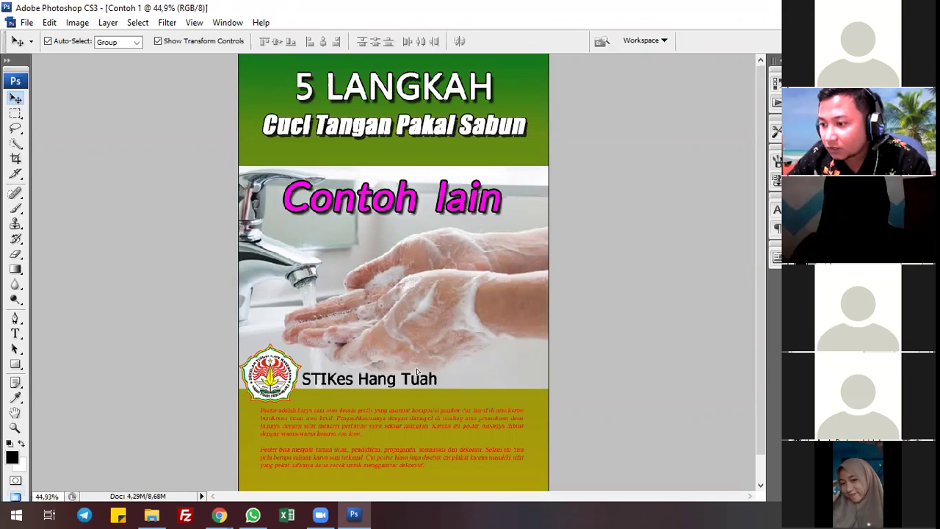
Nudge the "STIKes Hang Tuah" text slightly away from the logo and give it a red Color Overlay.
{"action": "key", "text": "shift+Up"}
{"action": "key", "text": "shift+Up"}
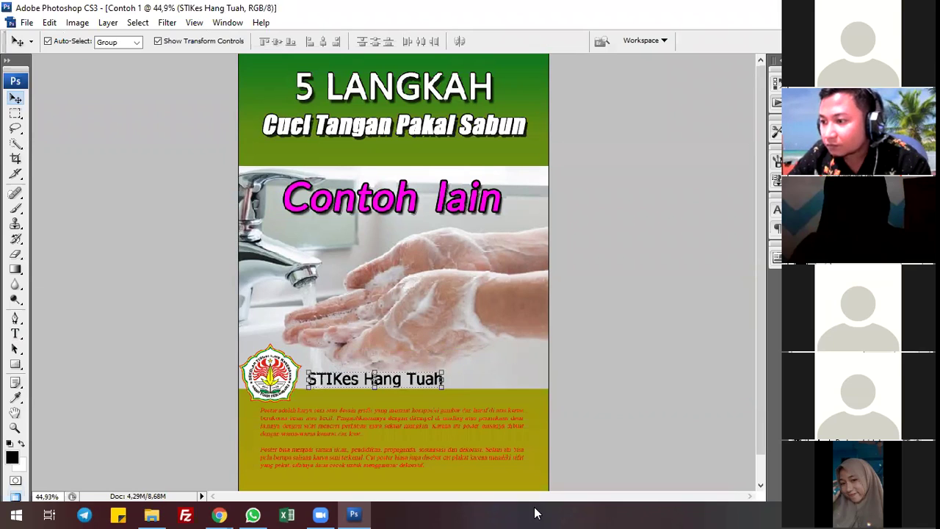
{"action": "key", "text": "h"}
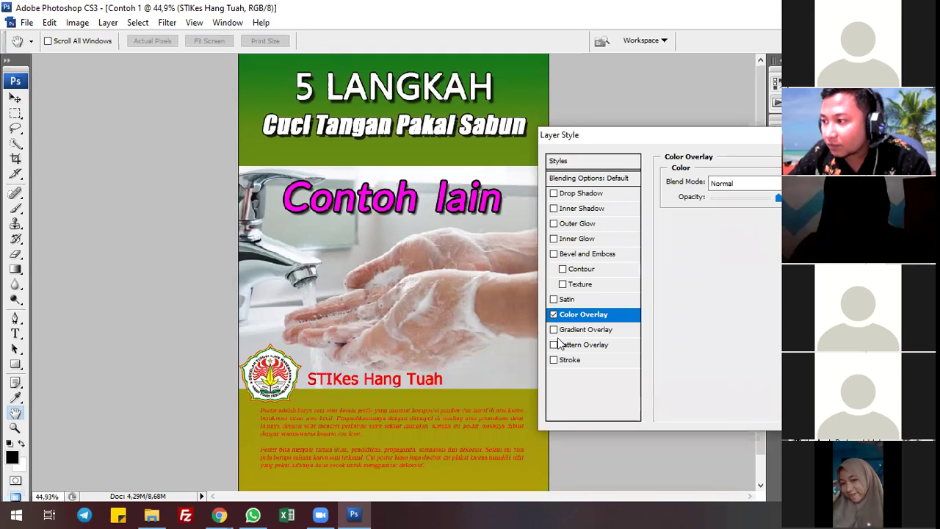
{"action": "left_click", "coordinate": [525, 215]}
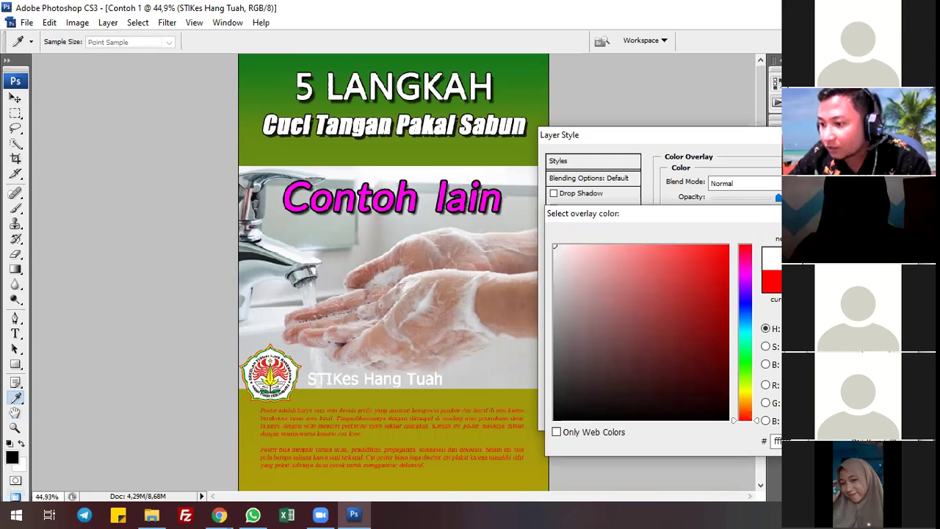
{"action": "left_click", "coordinate": [729, 247]}
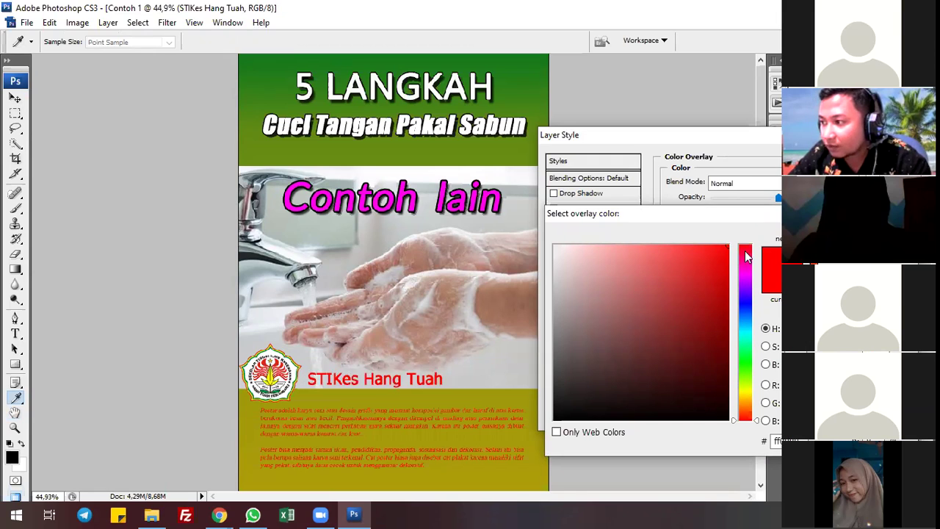
{"action": "key", "text": "Return"}
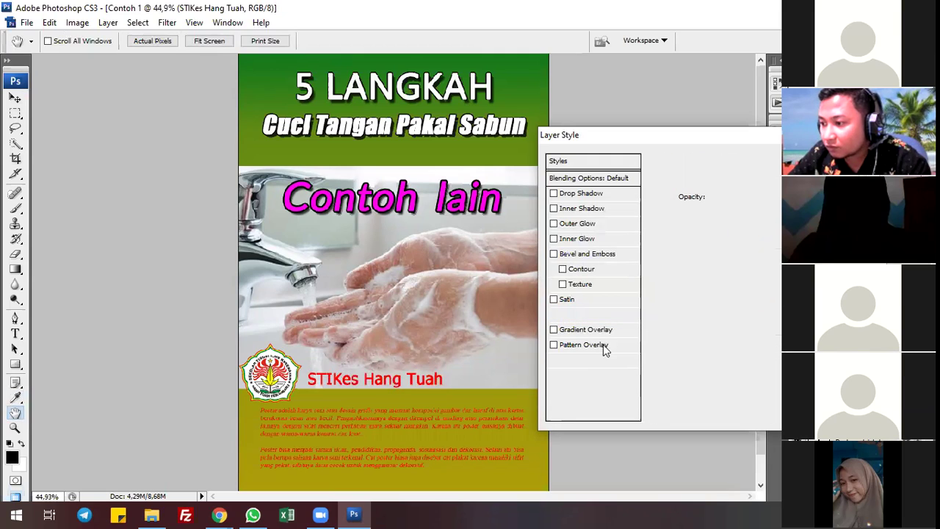
Try a red outside Stroke on the "STIKes Hang Tuah" text, switch it off and apply the layer style.
{"action": "left_click", "coordinate": [571, 359]}
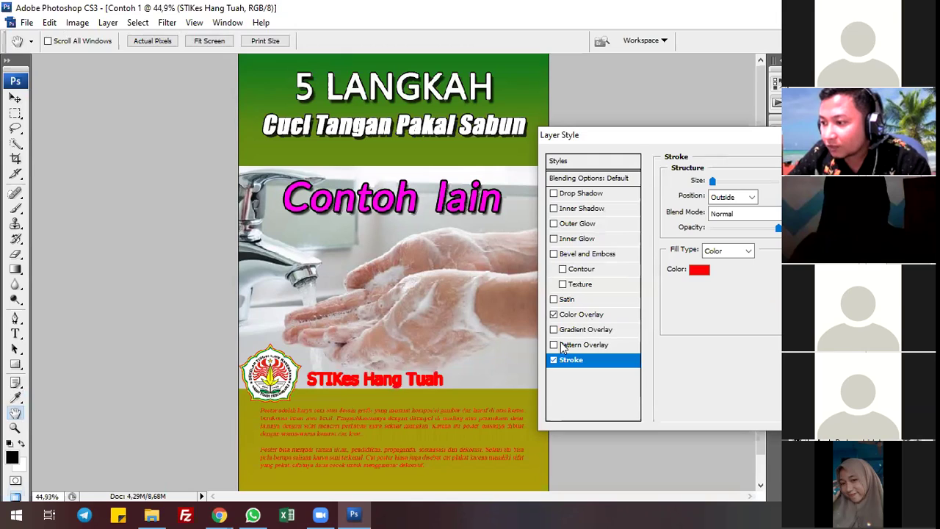
{"action": "left_click", "coordinate": [554, 361]}
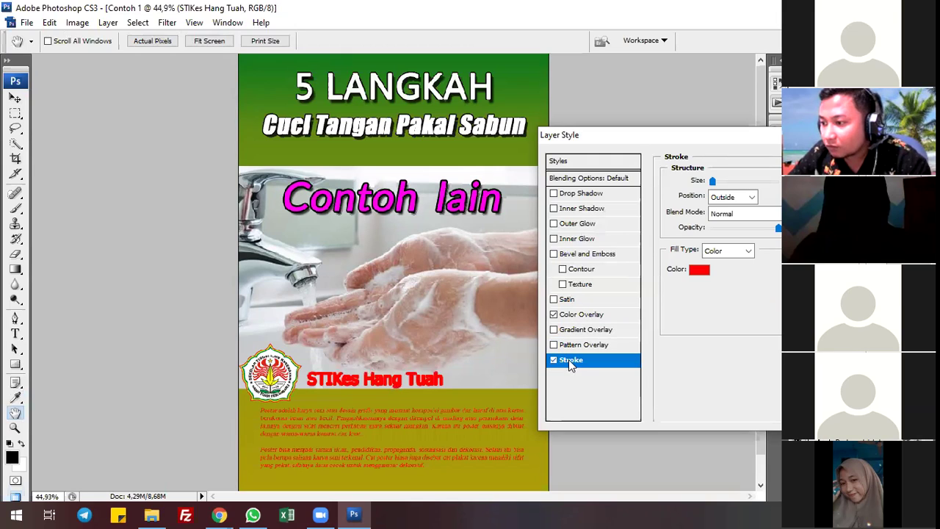
{"action": "left_click", "coordinate": [554, 360]}
{"action": "left_click", "coordinate": [554, 360]}
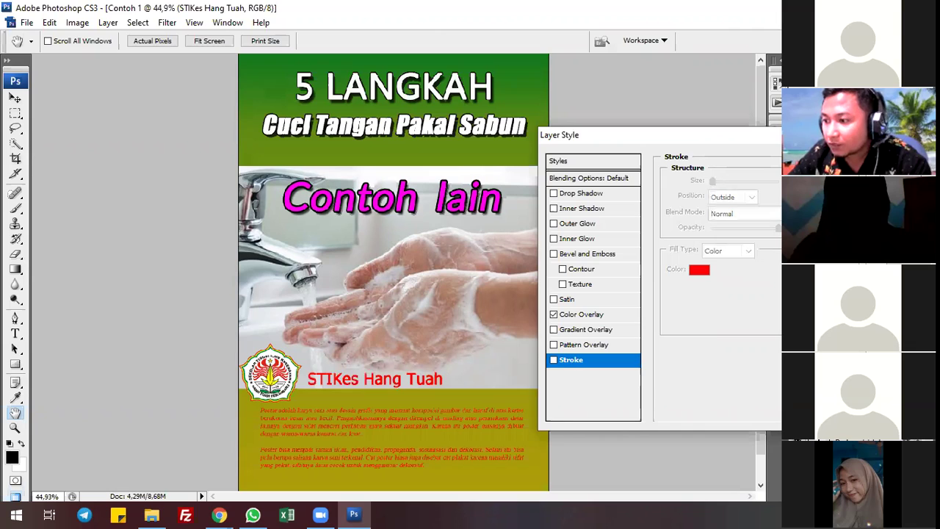
{"action": "key", "text": "Return"}
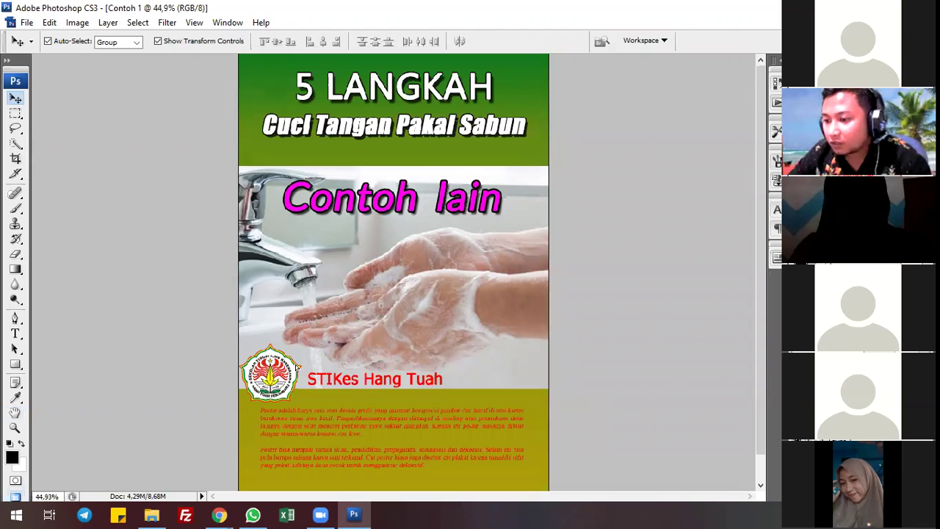
Duplicate the logo layer into the Contoh 1 document and move the copy to the photo's lower-right corner.
{"action": "mouse_move", "coordinate": [297, 377]}
{"action": "left_mouse_down"}
{"action": "mouse_move", "coordinate": [305, 369]}
{"action": "mouse_move", "coordinate": [296, 377]}
{"action": "left_mouse_up"}
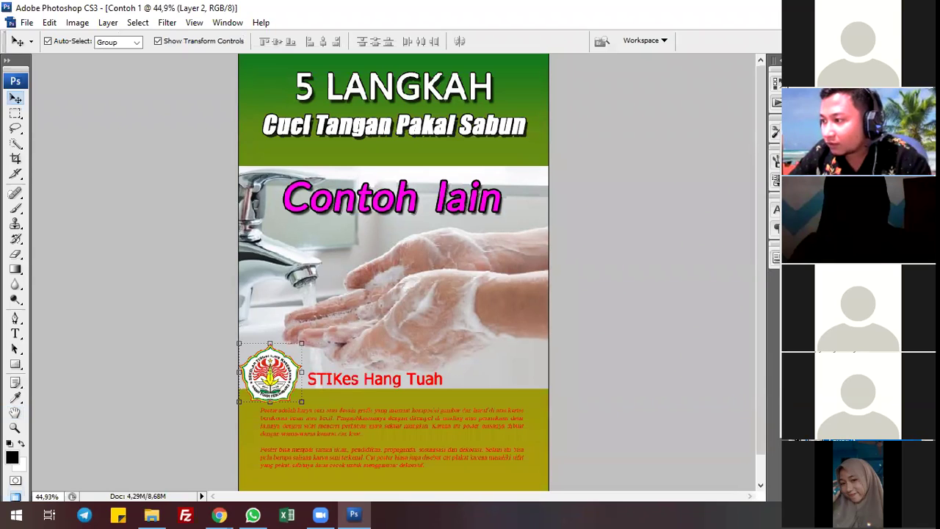
{"action": "left_click", "coordinate": [786, 191]}
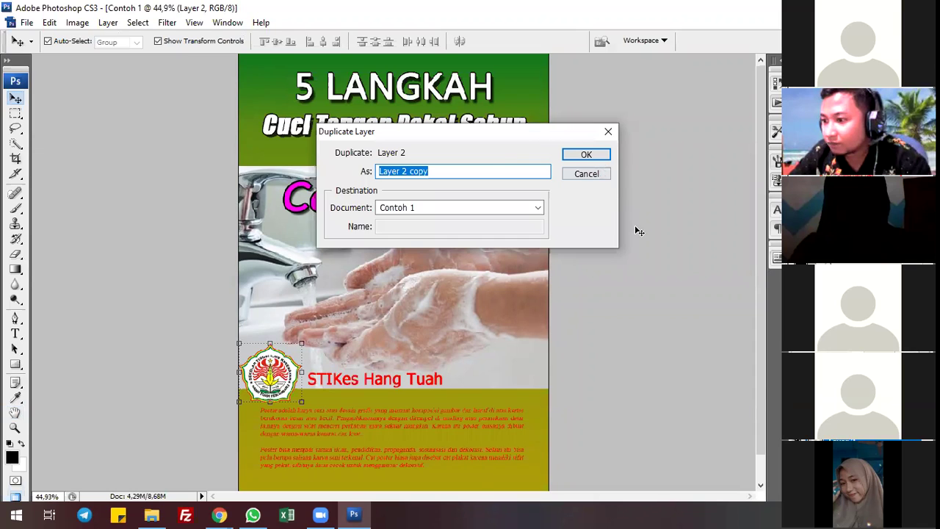
{"action": "key", "text": "Return"}
{"action": "left_click_drag", "start_coordinate": [282, 386], "coordinate": [511, 373]}
{"action": "key", "text": "ctrl+e"}
{"action": "key", "text": "ctrl+alt+z"}
{"action": "key", "text": "ctrl+alt+z"}
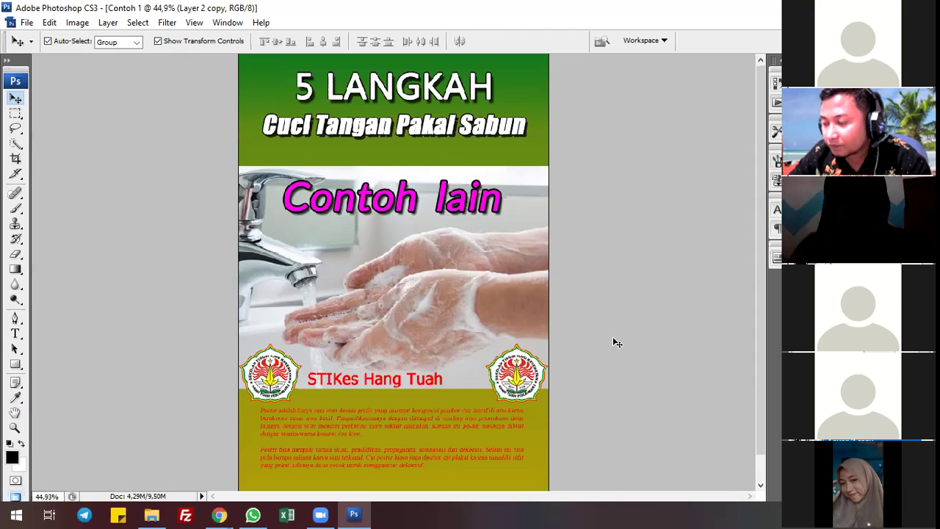
Try placing another copy of the logo over the washing hands and undo the extra copies.
{"action": "key", "text": "ctrl+e"}
{"action": "left_click_drag", "start_coordinate": [523, 375], "coordinate": [450, 309]}
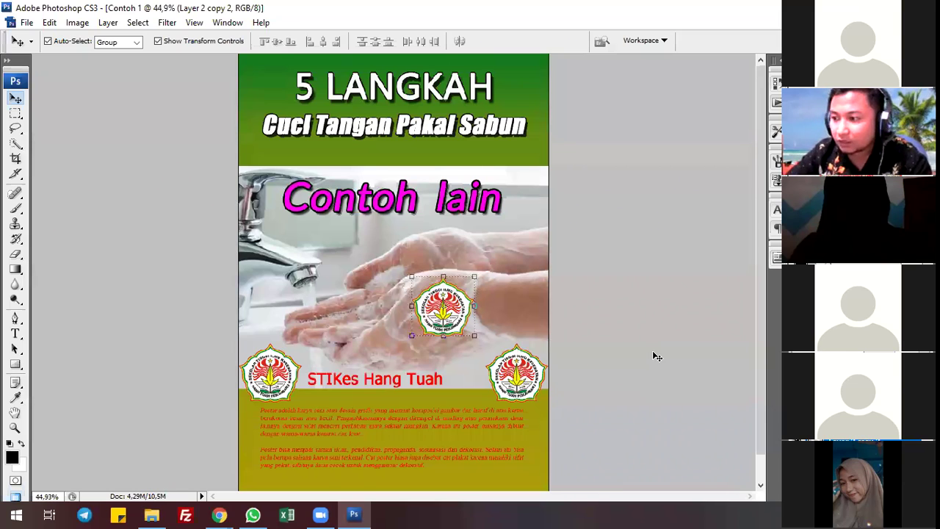
{"action": "key", "text": "ctrl+z"}
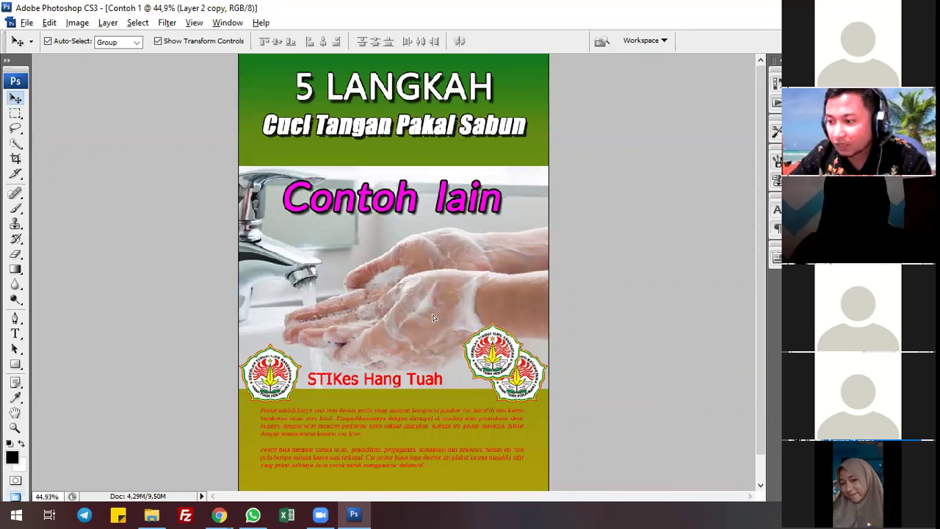
{"action": "key", "text": "ctrl+z"}
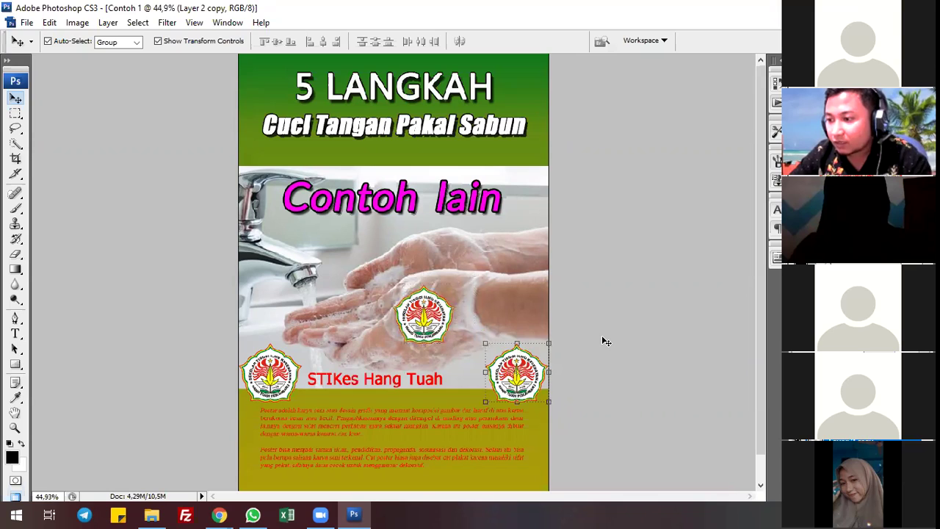
{"action": "key", "text": "ctrl+z"}
Shift the original logo and the "STIKes Hang Tuah" text slightly to the right.
{"action": "left_click", "coordinate": [265, 374]}
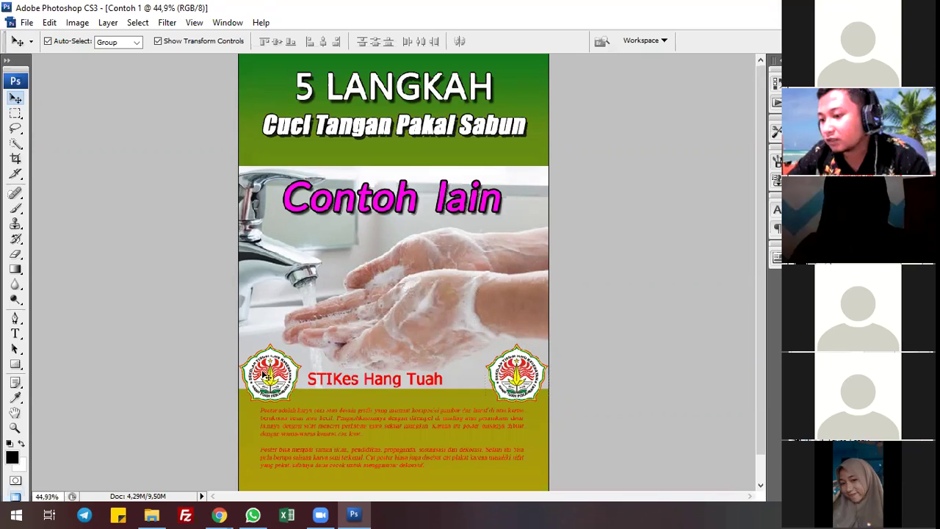
{"action": "left_click", "coordinate": [265, 374]}
{"action": "left_click_drag", "start_coordinate": [265, 374], "coordinate": [265, 374]}
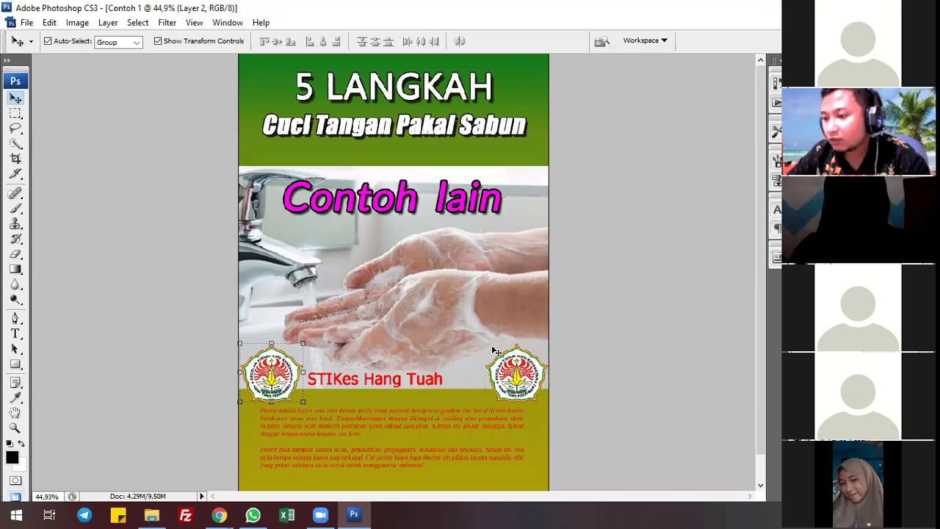
{"action": "left_click_drag", "start_coordinate": [443, 379], "coordinate": [436, 380]}
{"action": "key", "text": "ctrl+alt+z"}
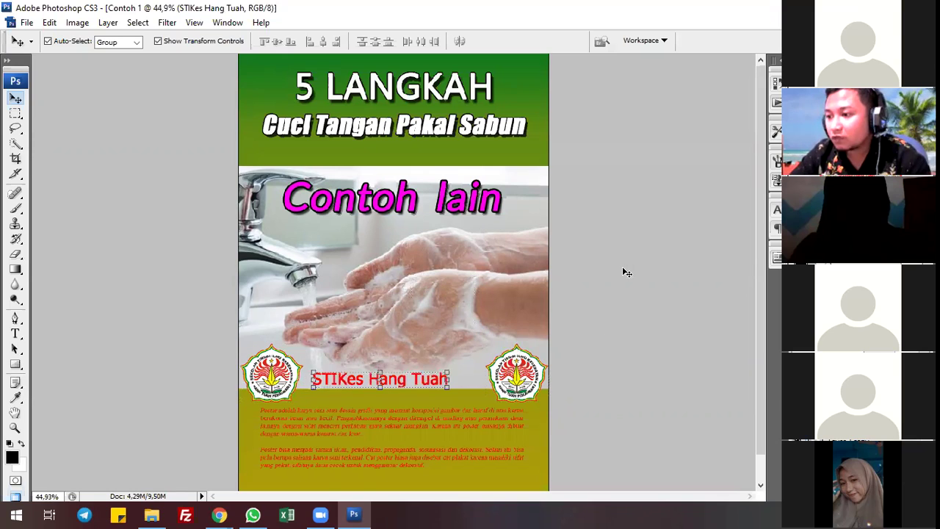
{"action": "key", "text": "ctrl+alt+z"}
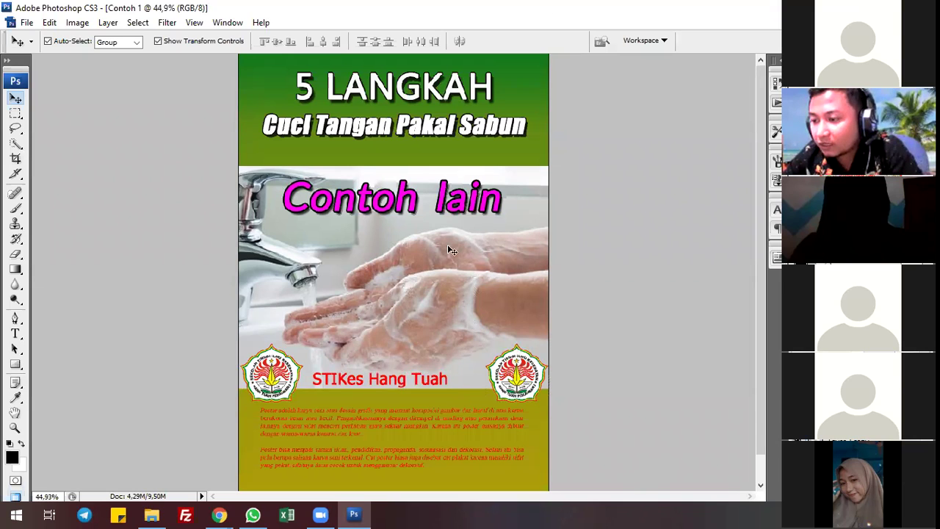
Save the poster with its layers as Contoh 1.psd in the PMK folder on drive D.
{"action": "left_click", "coordinate": [27, 23]}
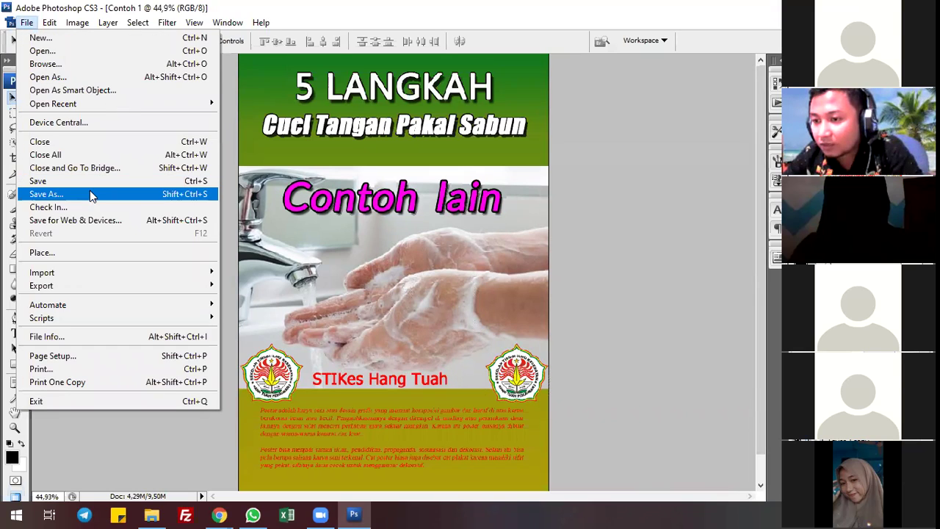
{"action": "left_click", "coordinate": [41, 180]}
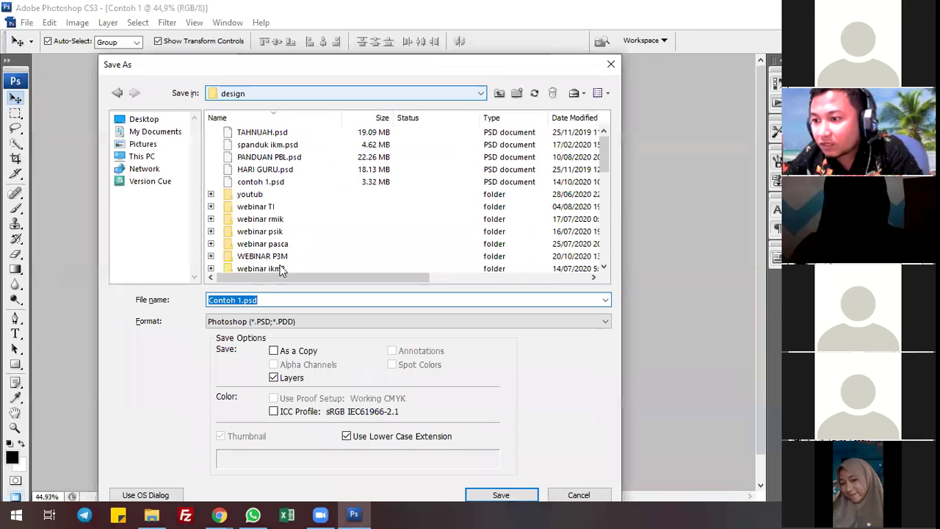
{"action": "left_click", "coordinate": [500, 93]}
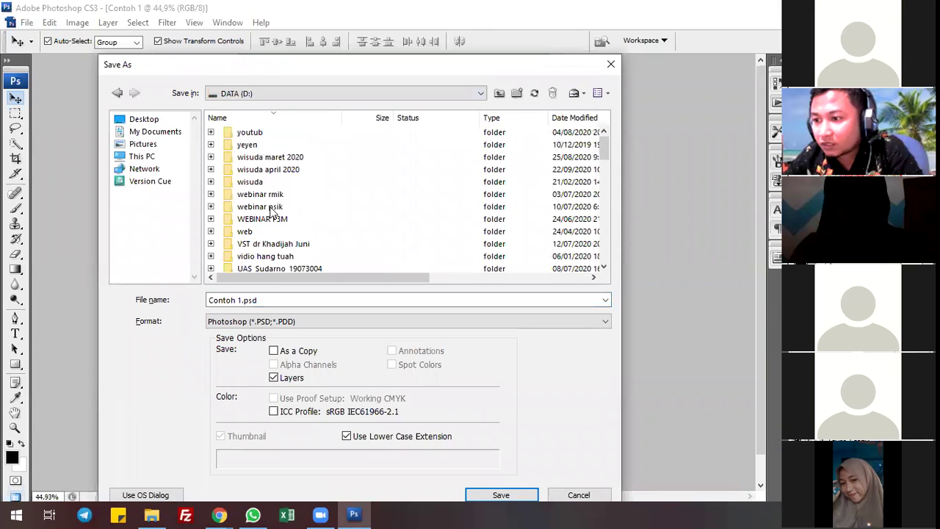
{"action": "left_click", "coordinate": [272, 210]}
{"action": "type", "text": "psik"}
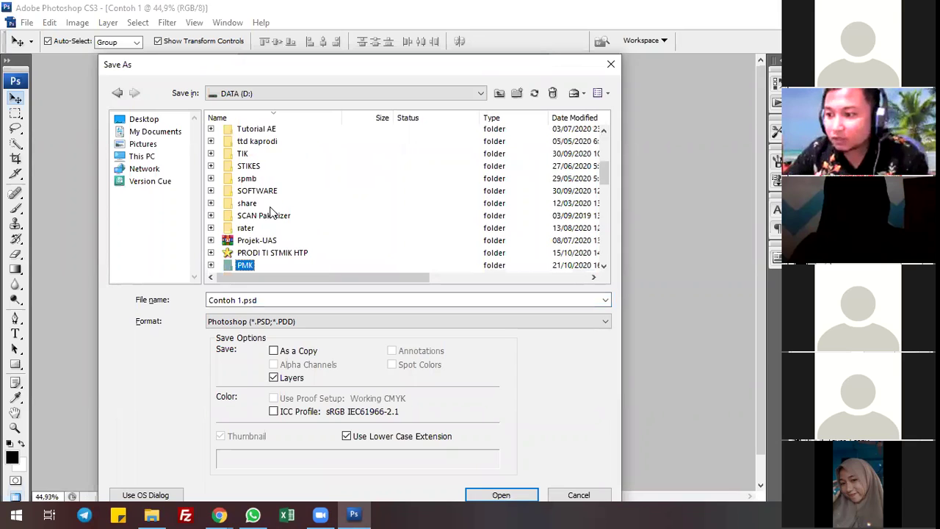
{"action": "double_click", "coordinate": [245, 267]}
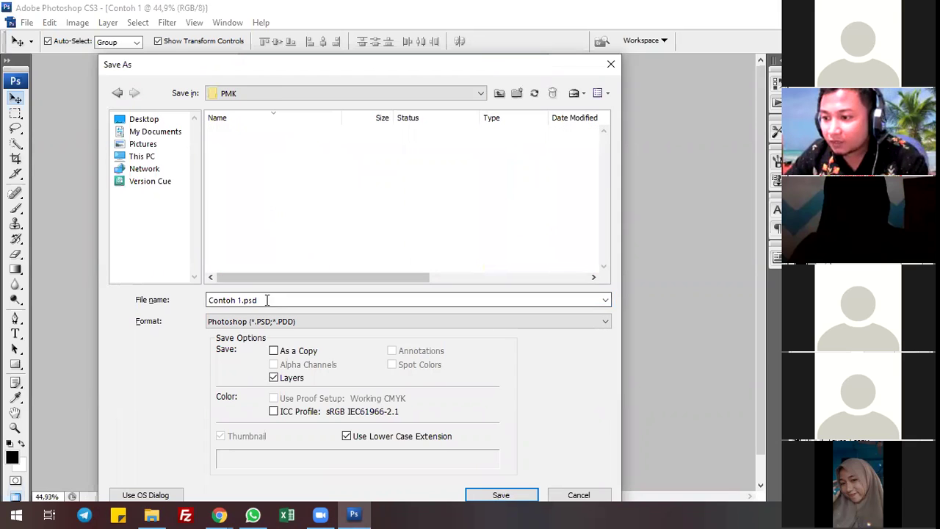
{"action": "left_click", "coordinate": [481, 496]}
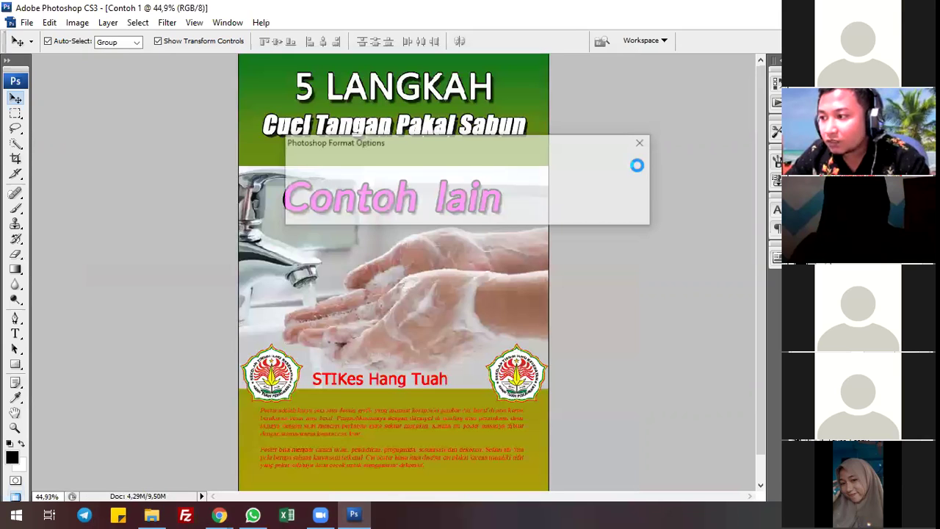
{"action": "key", "text": "Return"}
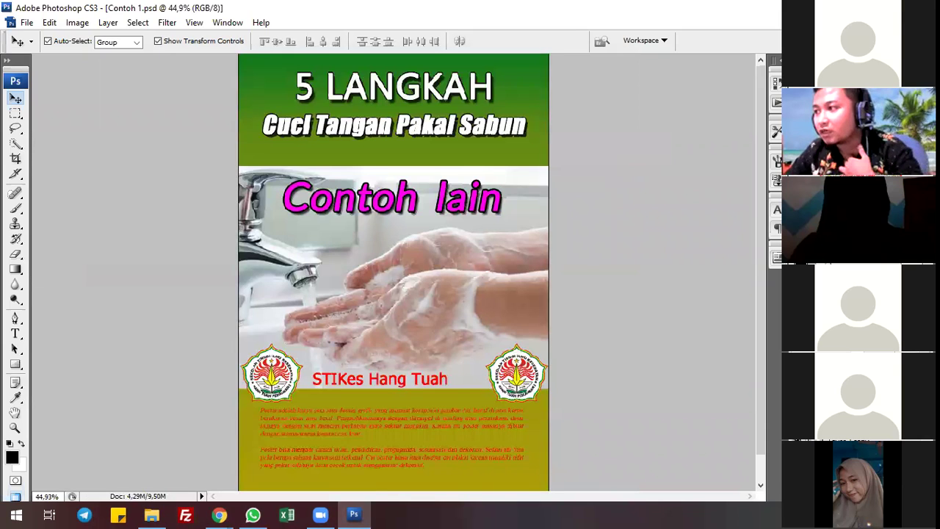
Close the poster document and reopen Contoh 1.psd from the PMK folder.
{"action": "key", "text": "ctrl+q"}
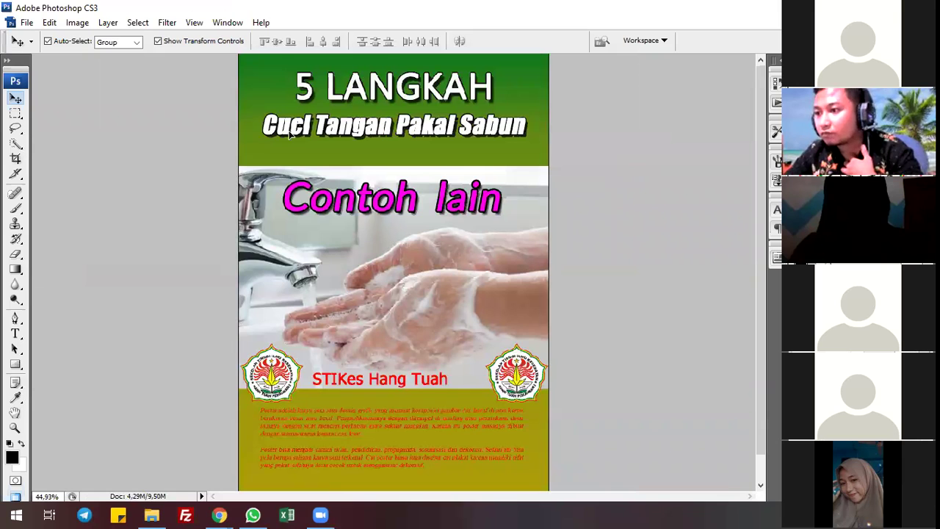
{"action": "left_click", "coordinate": [26, 22]}
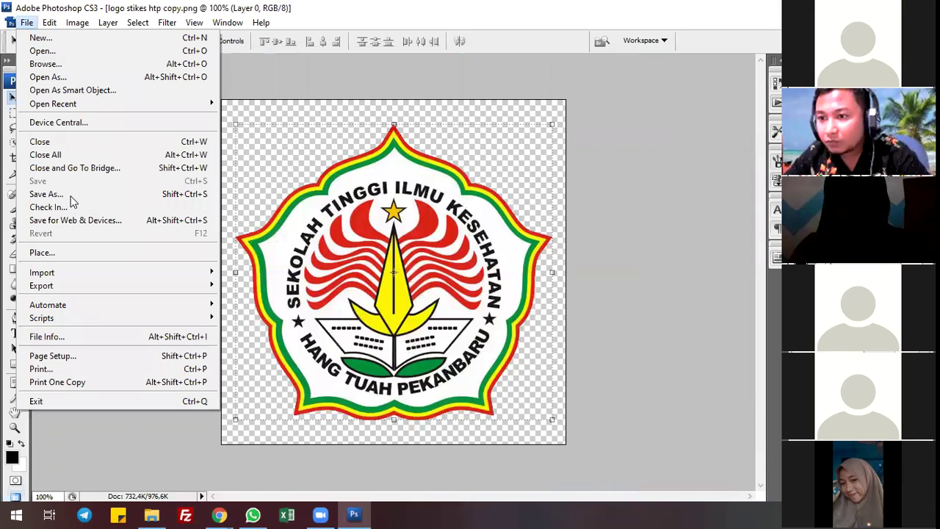
{"action": "left_click", "coordinate": [72, 51]}
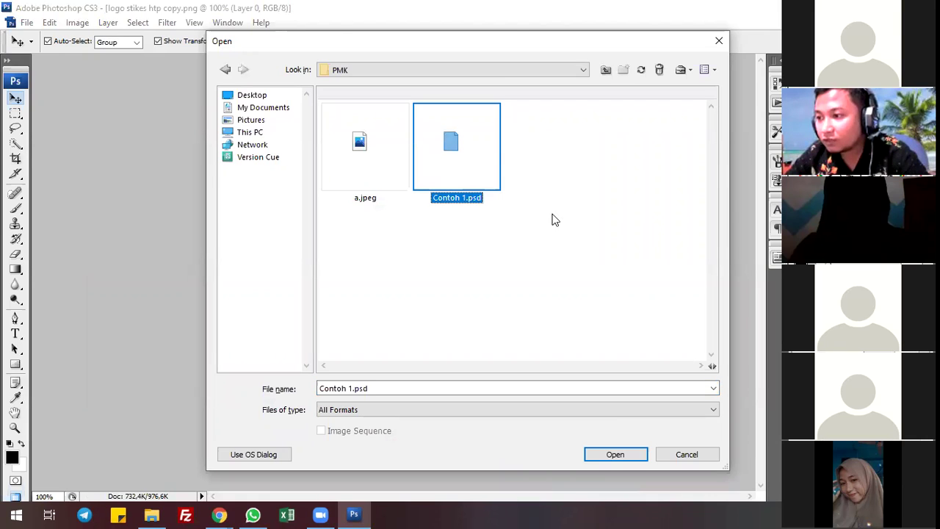
{"action": "left_click", "coordinate": [478, 207]}
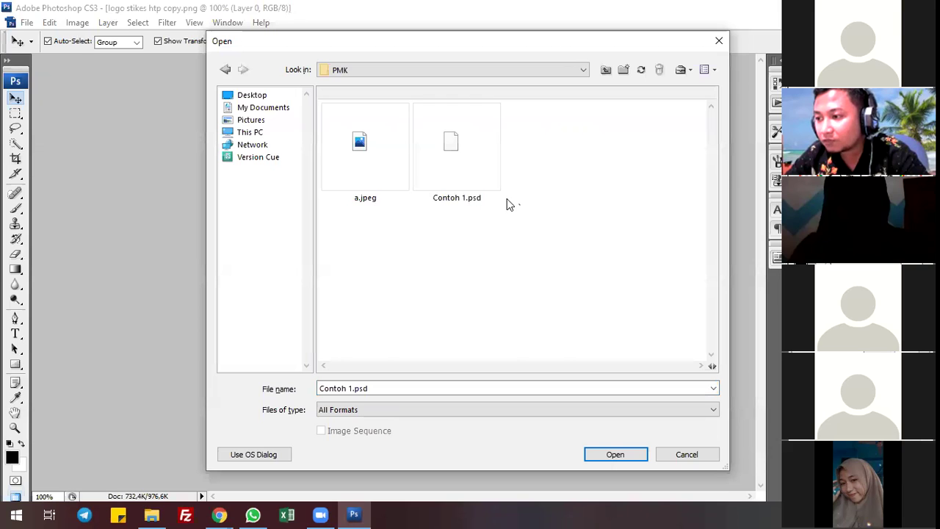
{"action": "left_click", "coordinate": [466, 157]}
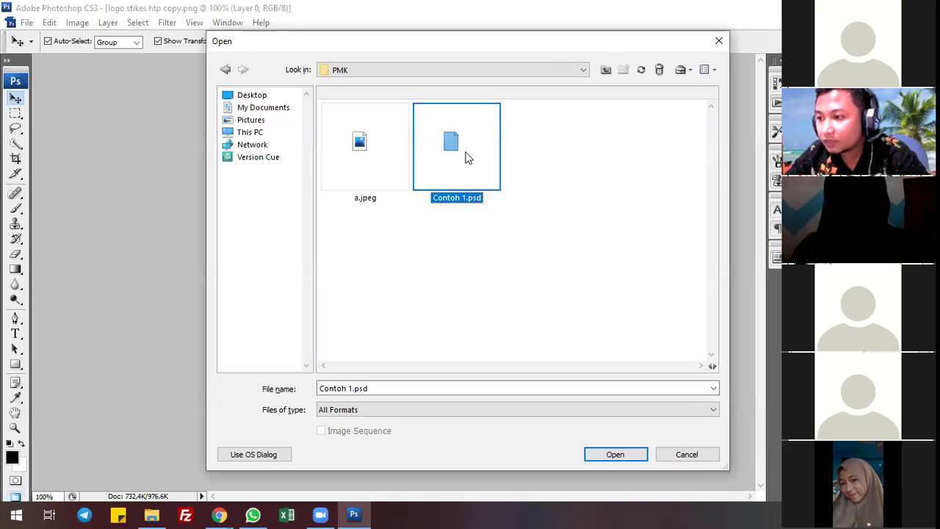
{"action": "left_click", "coordinate": [617, 454]}
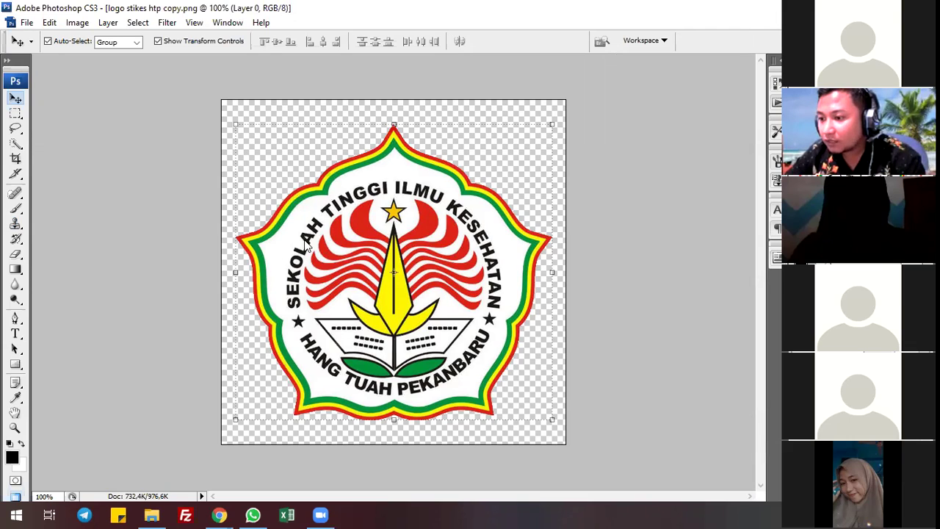
{"action": "key", "text": "ctrl+Tab"}
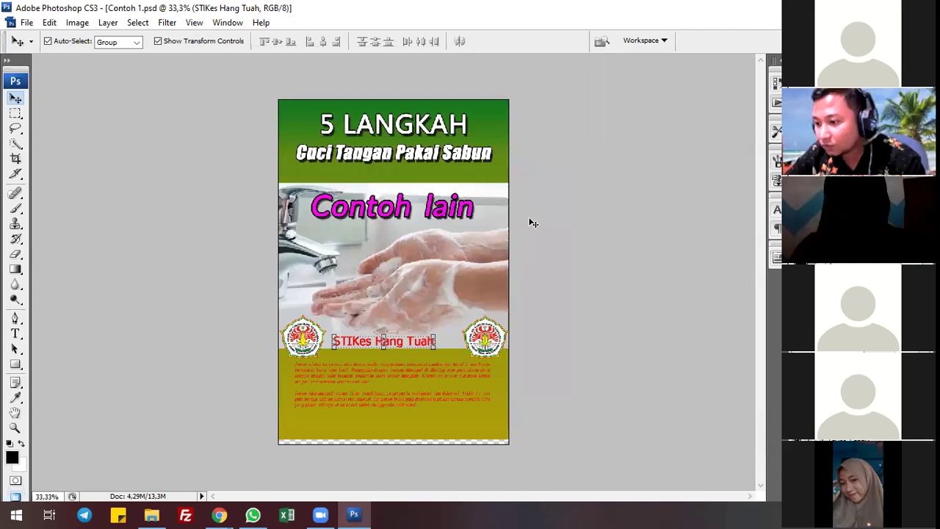
Select the handwashing photo and the green gradient background in turn to check that the layers are separate.
{"action": "left_click", "coordinate": [497, 216]}
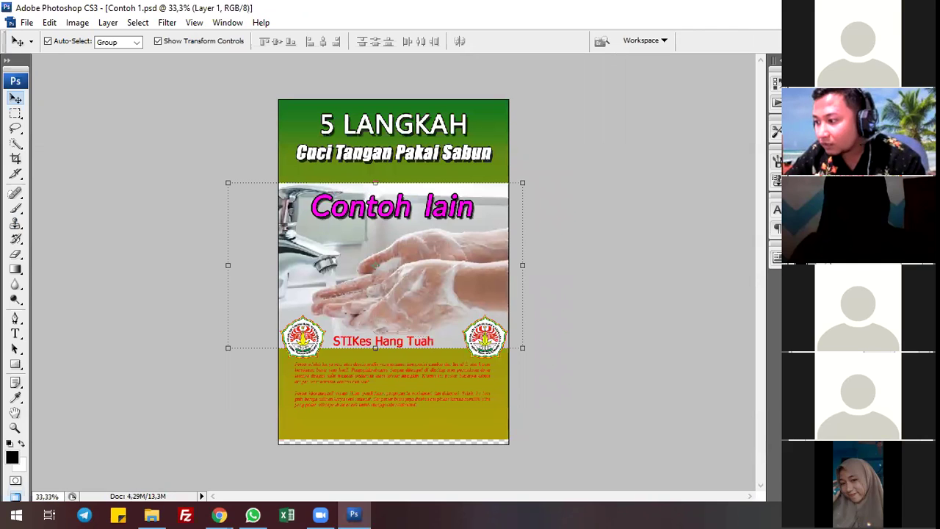
{"action": "left_click", "coordinate": [496, 425]}
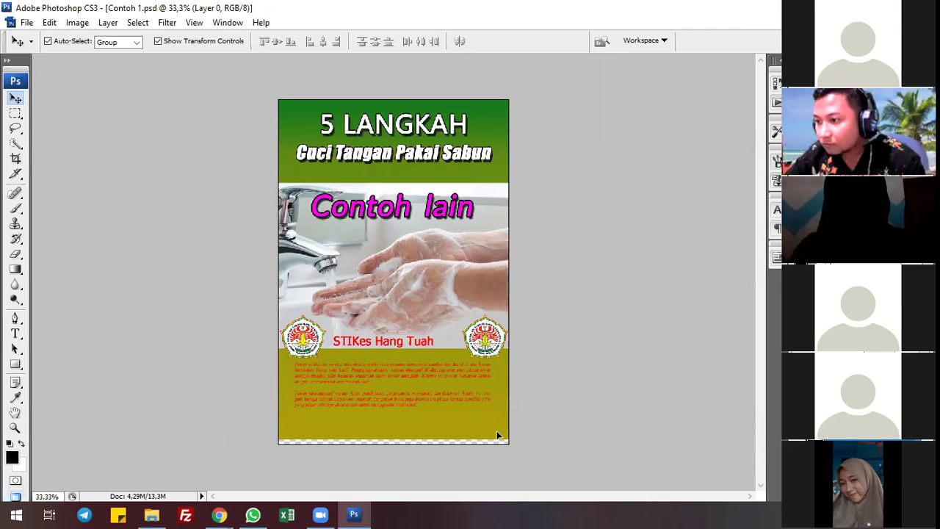
Select the "Contoh lain" and "Cuci Tangan Pakai Sabun" titles in turn to check their separate layers, ending with nothing selected.
{"action": "left_click", "coordinate": [742, 248]}
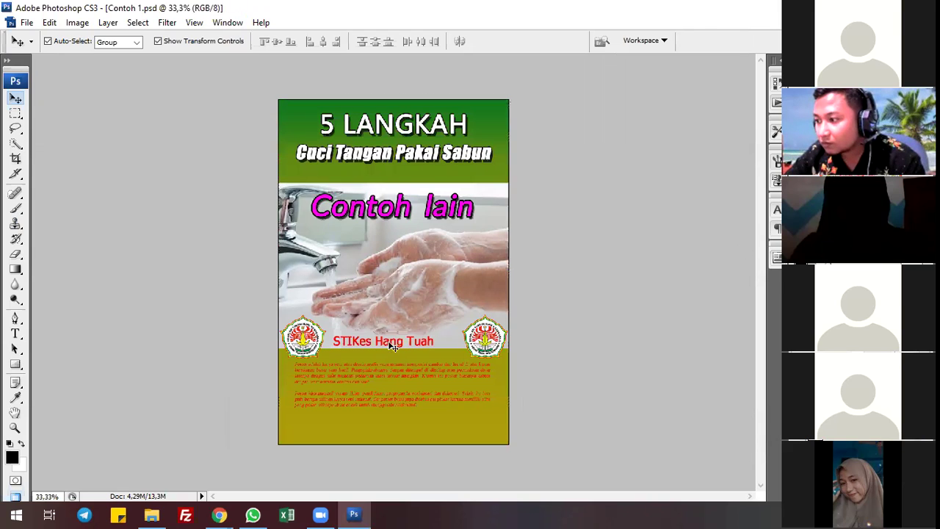
{"action": "left_click", "coordinate": [448, 147]}
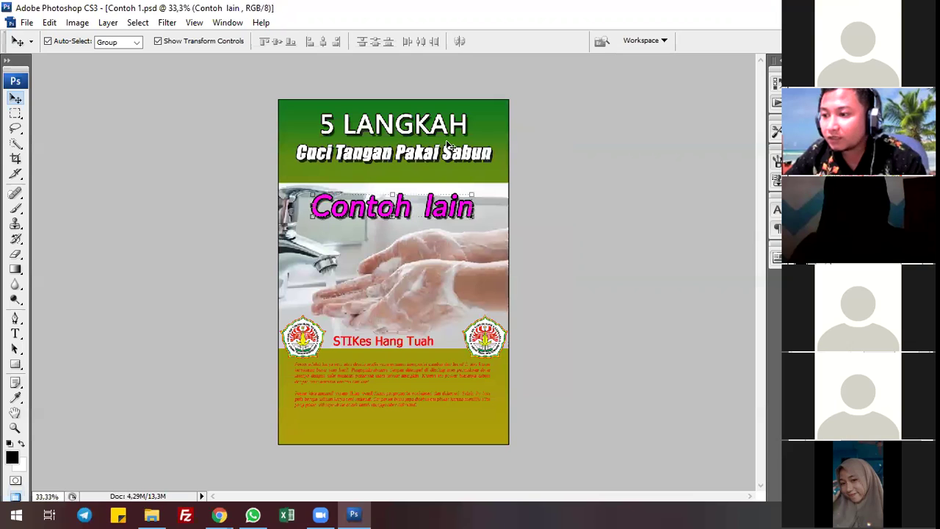
{"action": "left_click", "coordinate": [581, 45]}
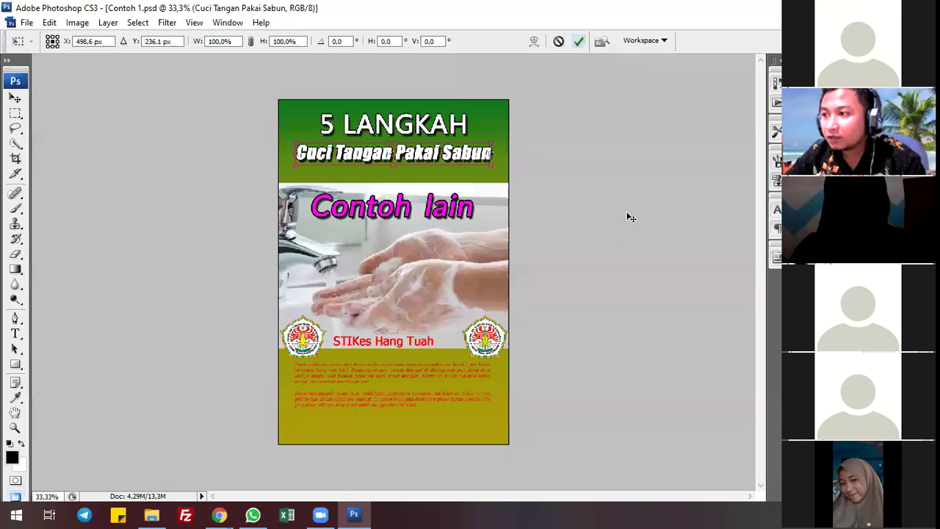
{"action": "left_click", "coordinate": [551, 376]}
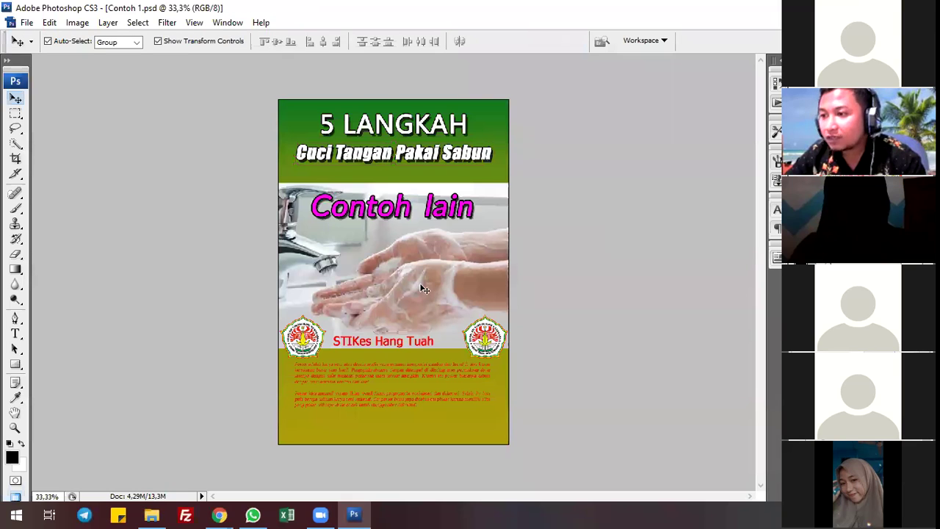
Save a flattened copy of the poster in JPEG format as Contoh 1 copy.jpg in the PMK folder.
{"action": "left_click", "coordinate": [27, 24]}
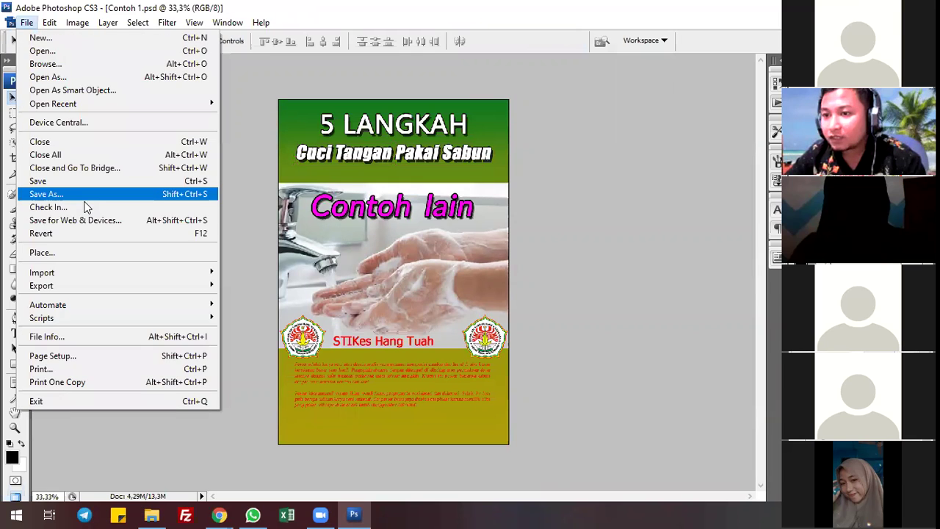
{"action": "left_click", "coordinate": [439, 247]}
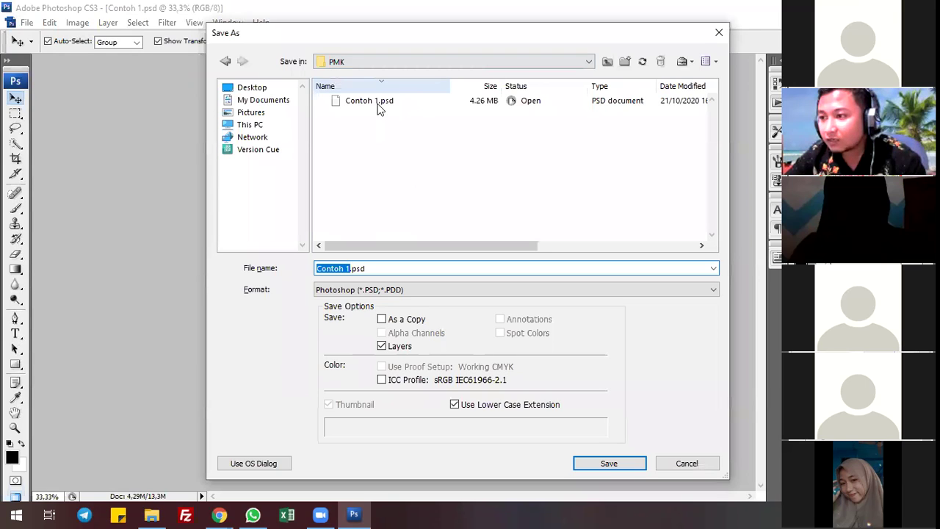
{"action": "left_click", "coordinate": [421, 291]}
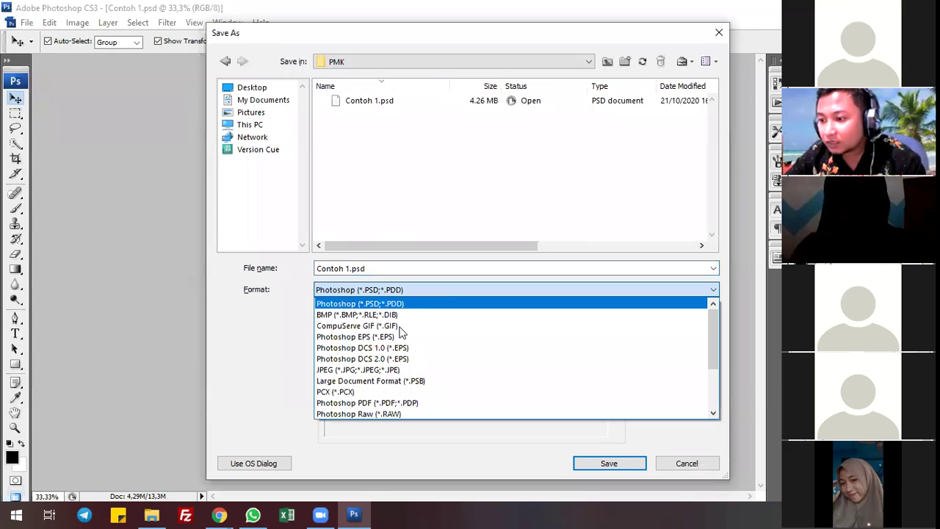
{"action": "left_click", "coordinate": [383, 369]}
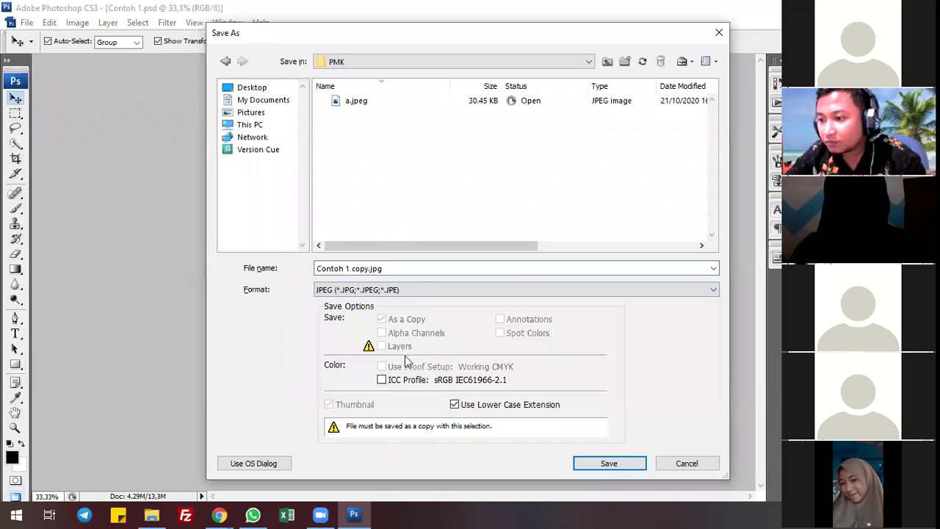
{"action": "left_click", "coordinate": [400, 268]}
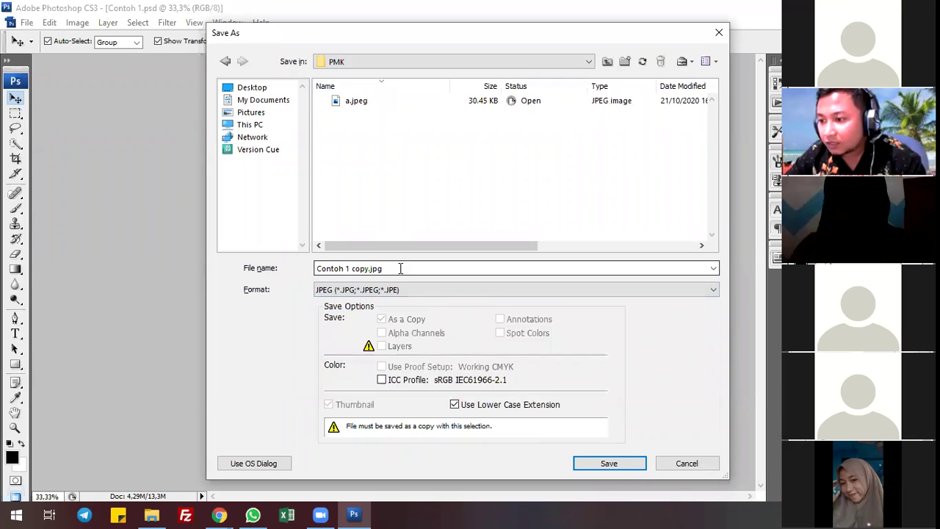
{"action": "left_click", "coordinate": [609, 463]}
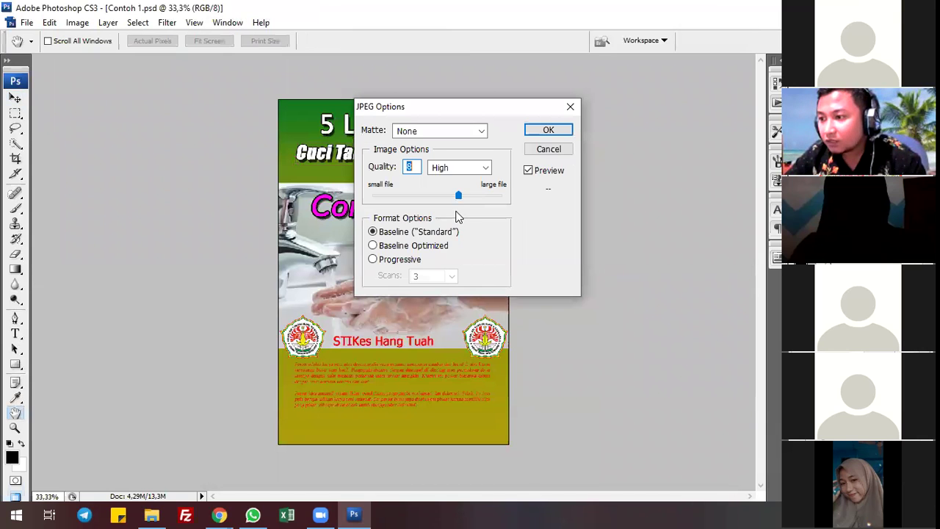
Compare JPEG quality 7 with 12, then export at quality 12 (Maximum) with the Baseline ("Standard") format.
{"action": "key", "text": "Up"}
{"action": "key", "text": "Up"}
{"action": "key", "text": "Up"}
{"action": "key", "text": "Up"}
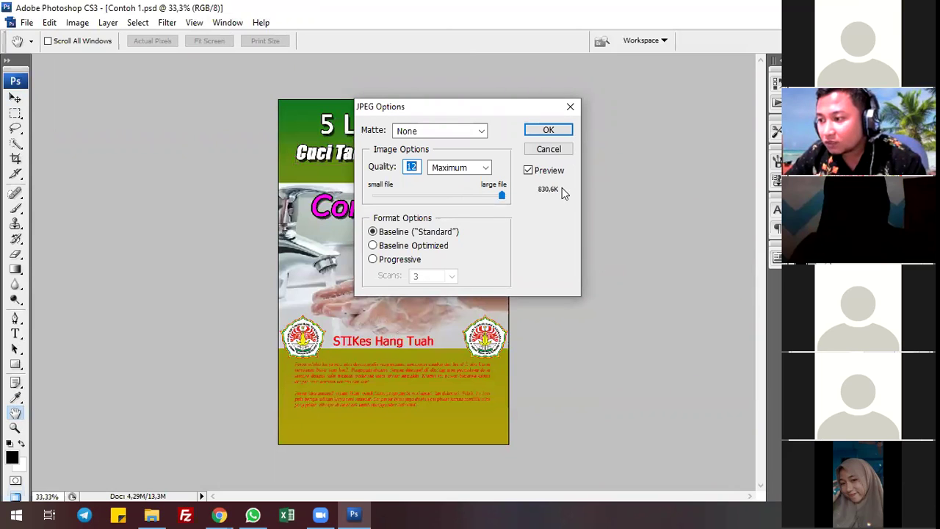
{"action": "left_click_drag", "start_coordinate": [502, 194], "coordinate": [452, 195]}
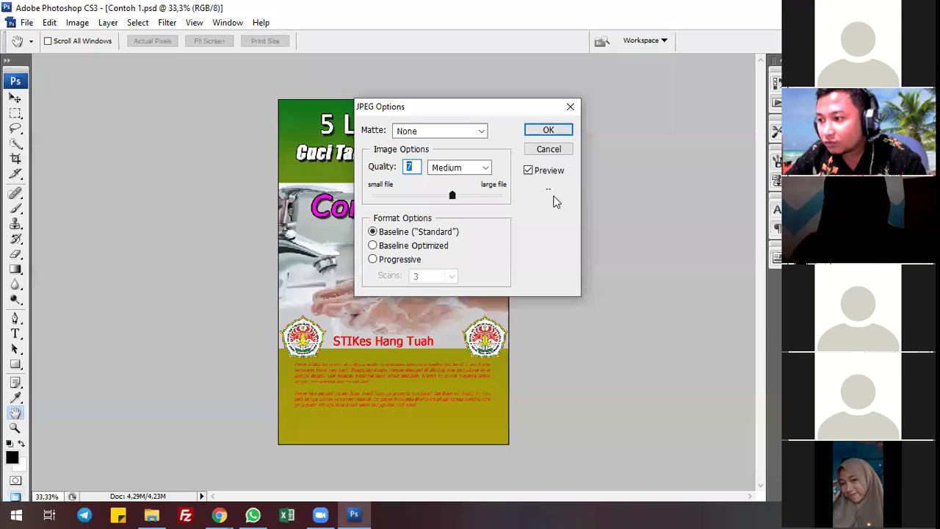
{"action": "left_click", "coordinate": [504, 195]}
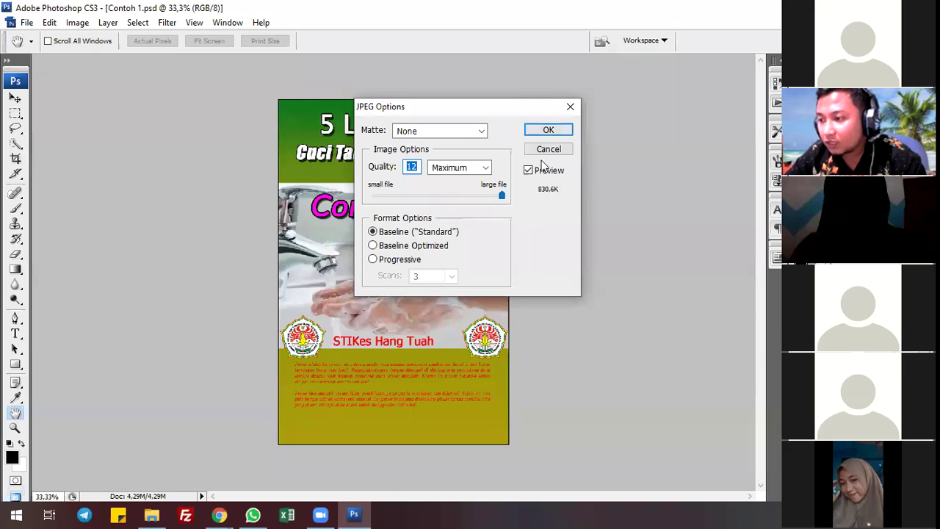
{"action": "left_click", "coordinate": [558, 132]}
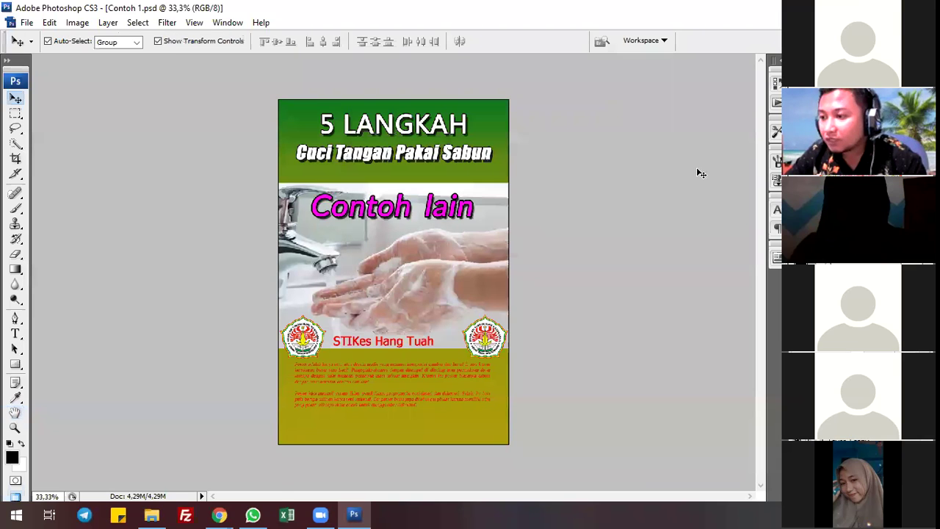
Switch to File Explorer, maximize its window and open the PMK folder on drive D.
{"action": "left_click", "coordinate": [153, 514]}
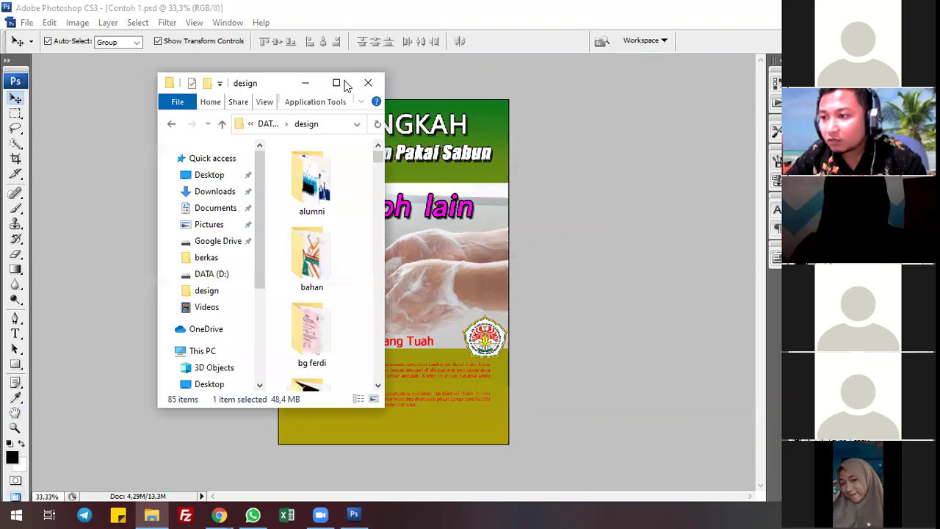
{"action": "left_click", "coordinate": [346, 86]}
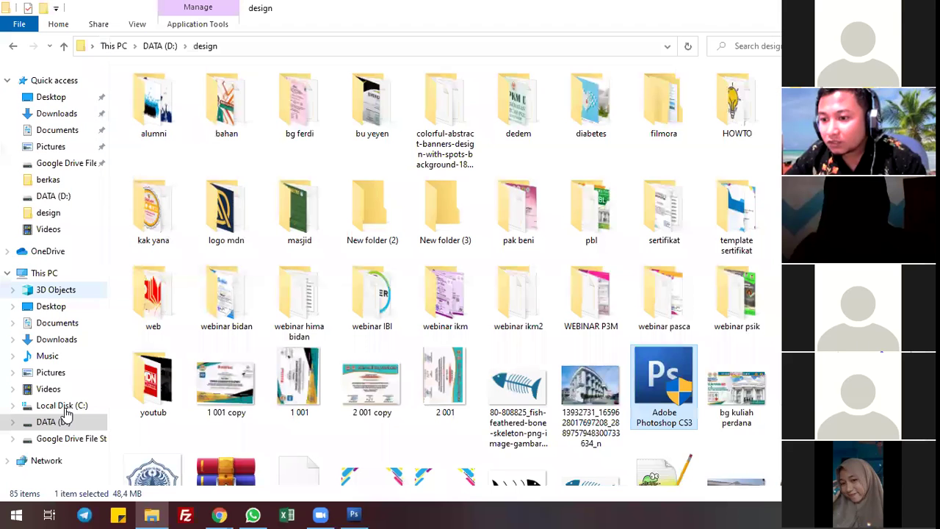
{"action": "left_click", "coordinate": [159, 46]}
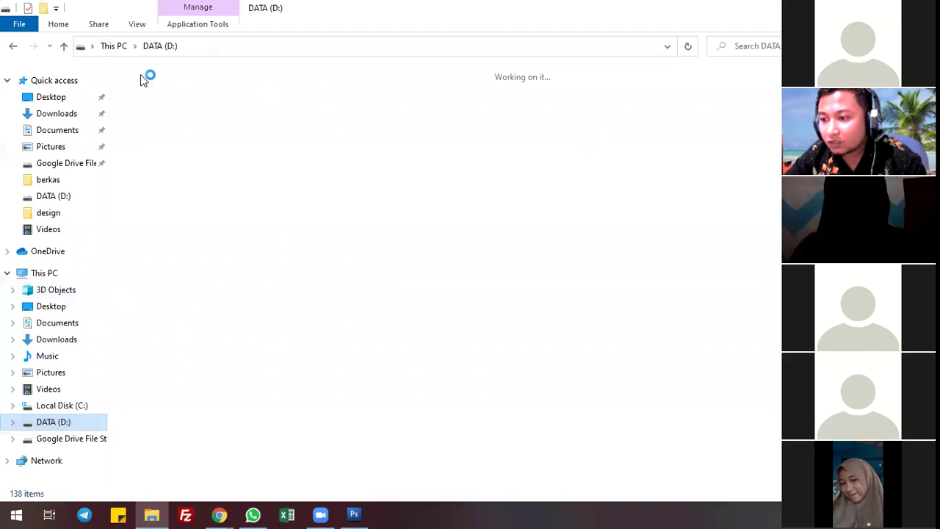
{"action": "left_click", "coordinate": [346, 265]}
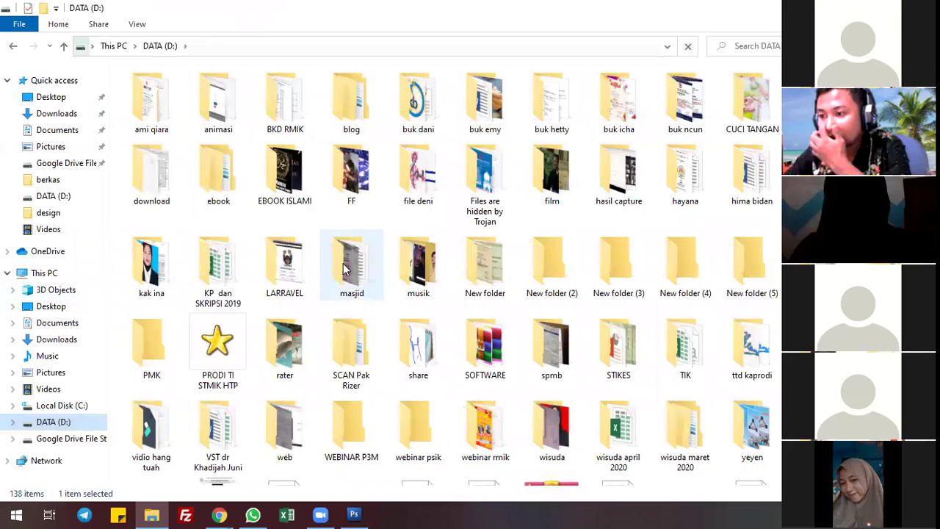
{"action": "double_click", "coordinate": [343, 268]}
{"action": "left_click", "coordinate": [151, 344]}
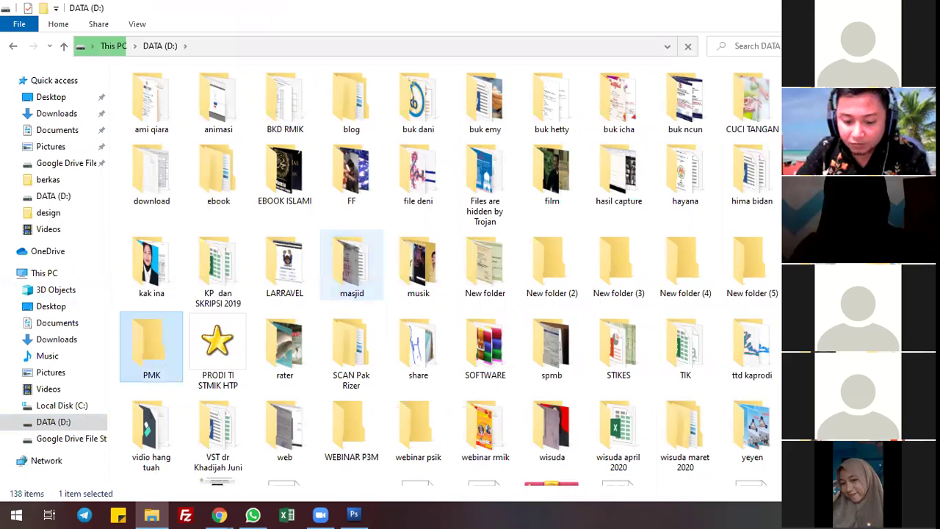
{"action": "double_click", "coordinate": [163, 360]}
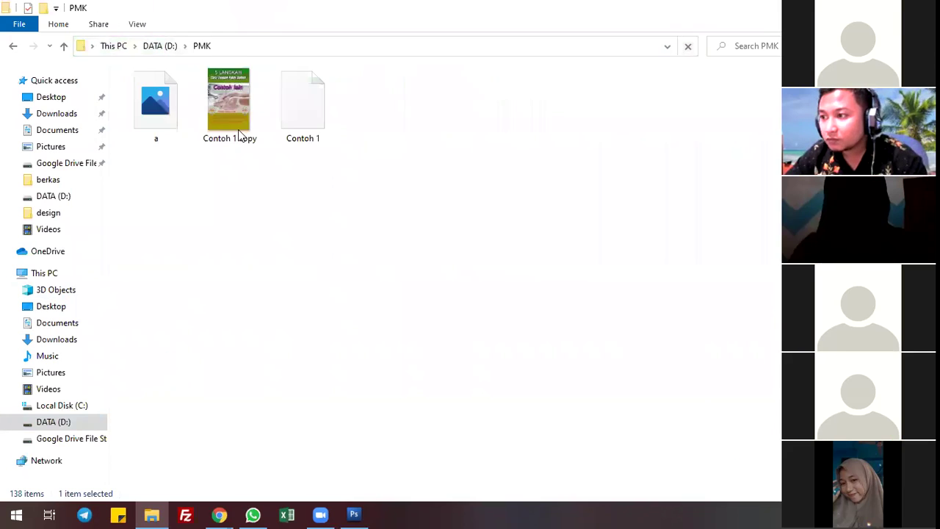
Open the exported Contoh 1 copy image in Photos to examine the finished poster, then close the viewer.
{"action": "left_click", "coordinate": [222, 96]}
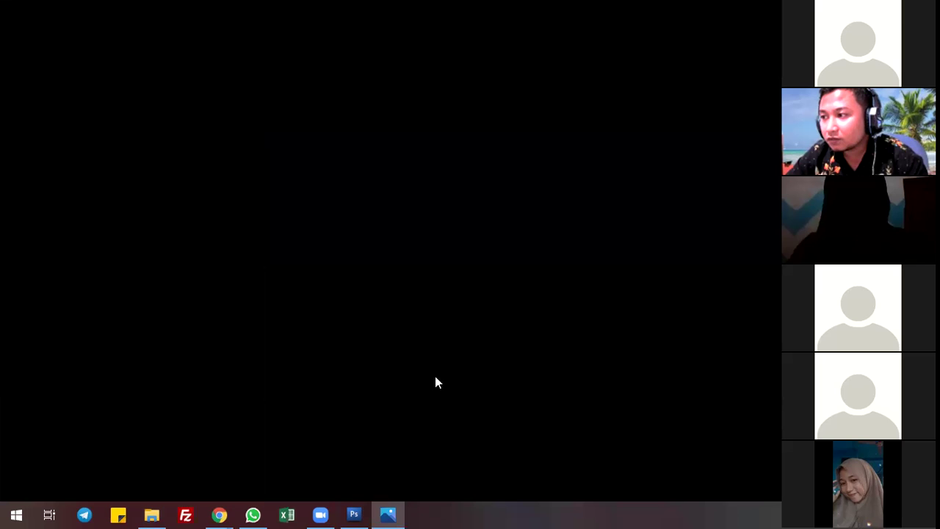
{"action": "left_click", "coordinate": [390, 514]}
{"action": "left_click", "coordinate": [390, 514]}
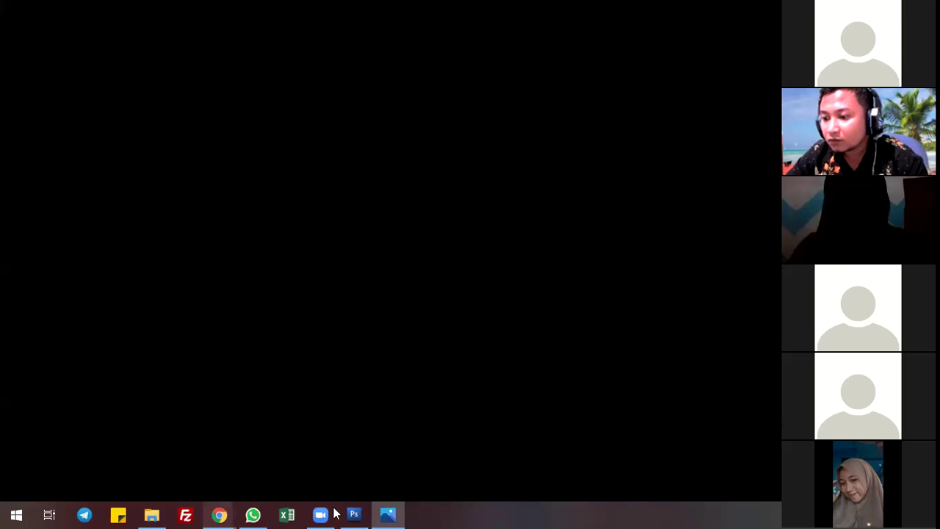
{"action": "left_click", "coordinate": [390, 515]}
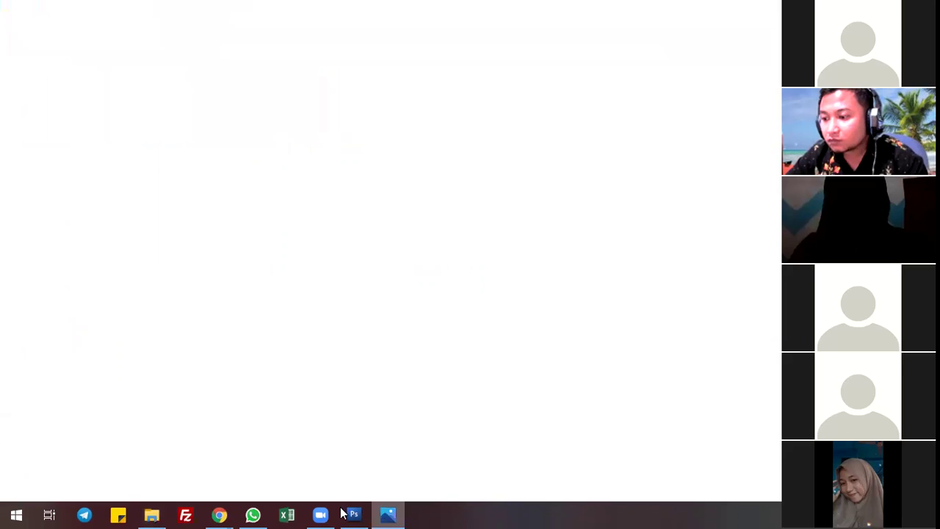
{"action": "left_click", "coordinate": [389, 515]}
{"action": "left_click", "coordinate": [389, 514]}
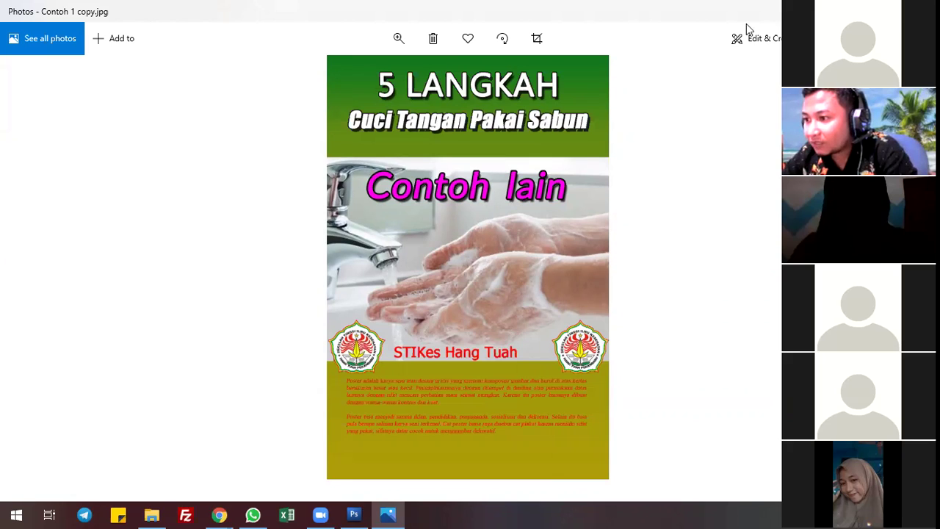
{"action": "left_click", "coordinate": [923, 11]}
Back in Photoshop, shift the "Contoh lain" title slightly down and to the left, then deselect it.
{"action": "left_click_drag", "start_coordinate": [406, 205], "coordinate": [399, 214]}
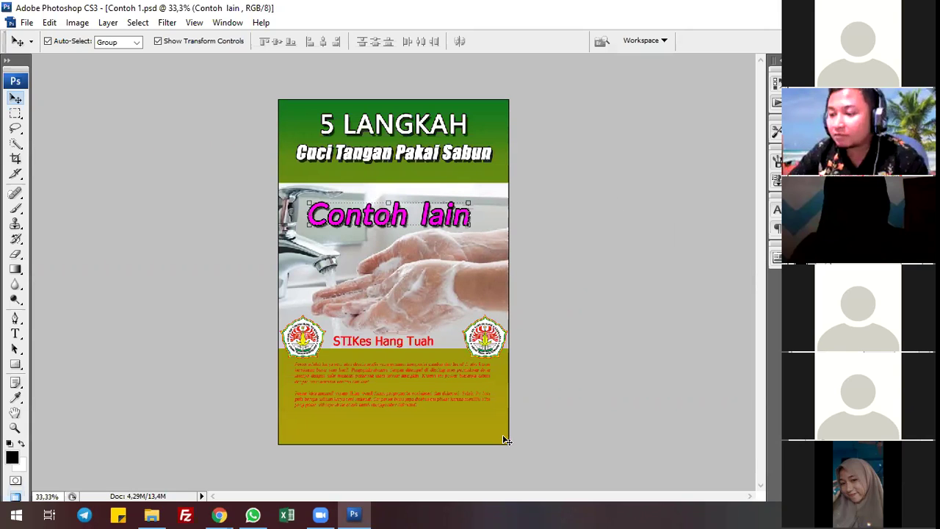
{"action": "left_click", "coordinate": [686, 353]}
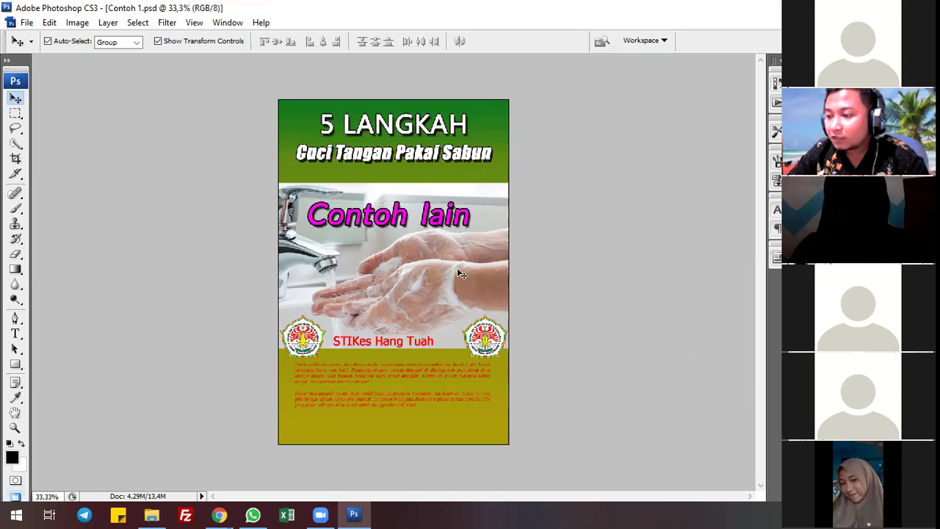